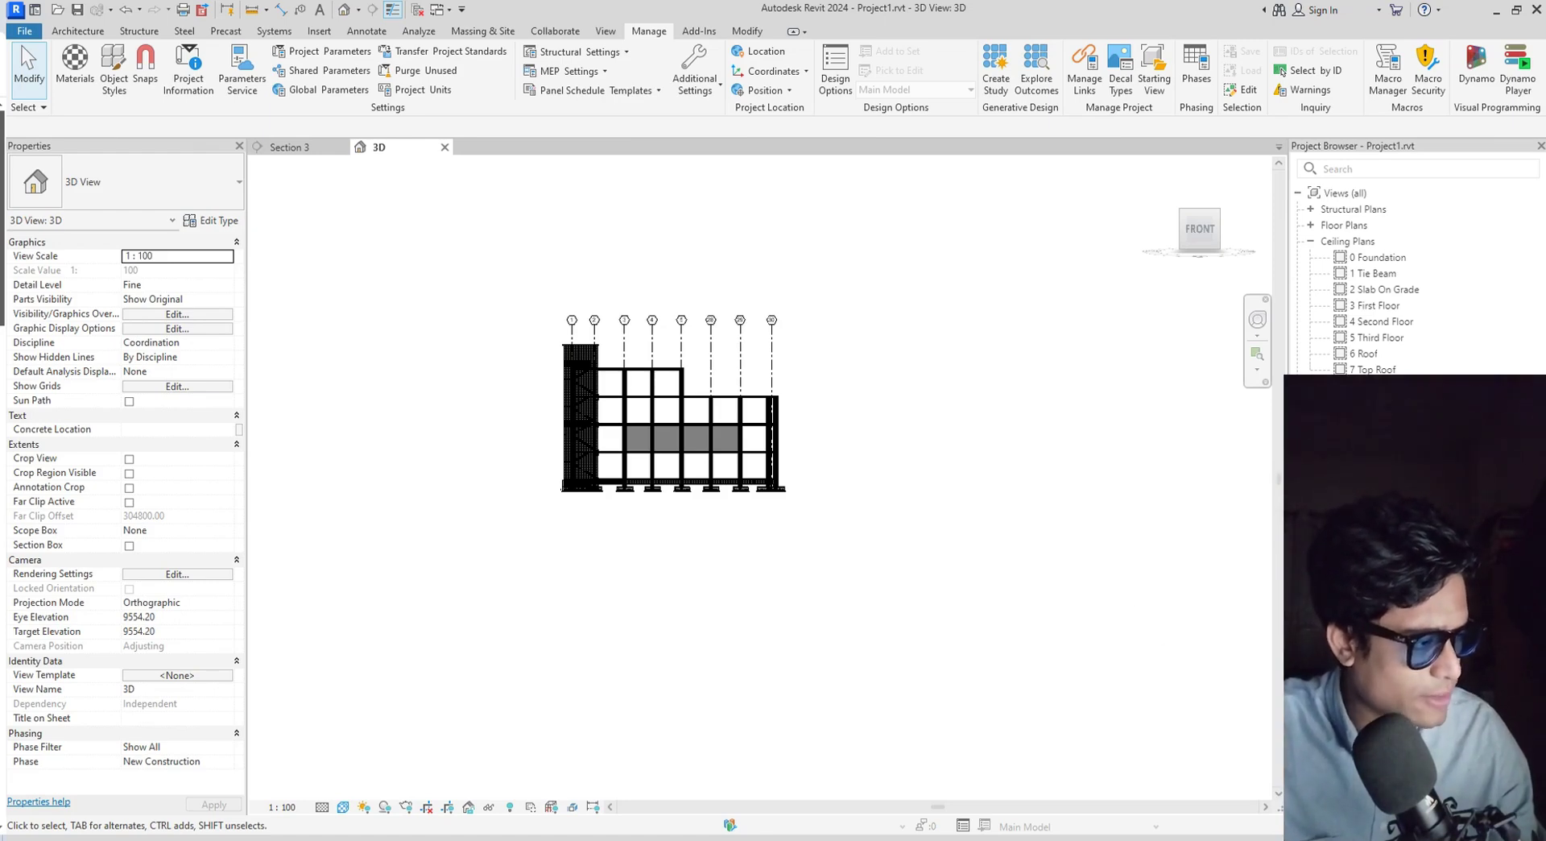
# Create a new building component schedule for the Structural Foundations category in the New Construction phase.
pyautogui.click(1337, 564)
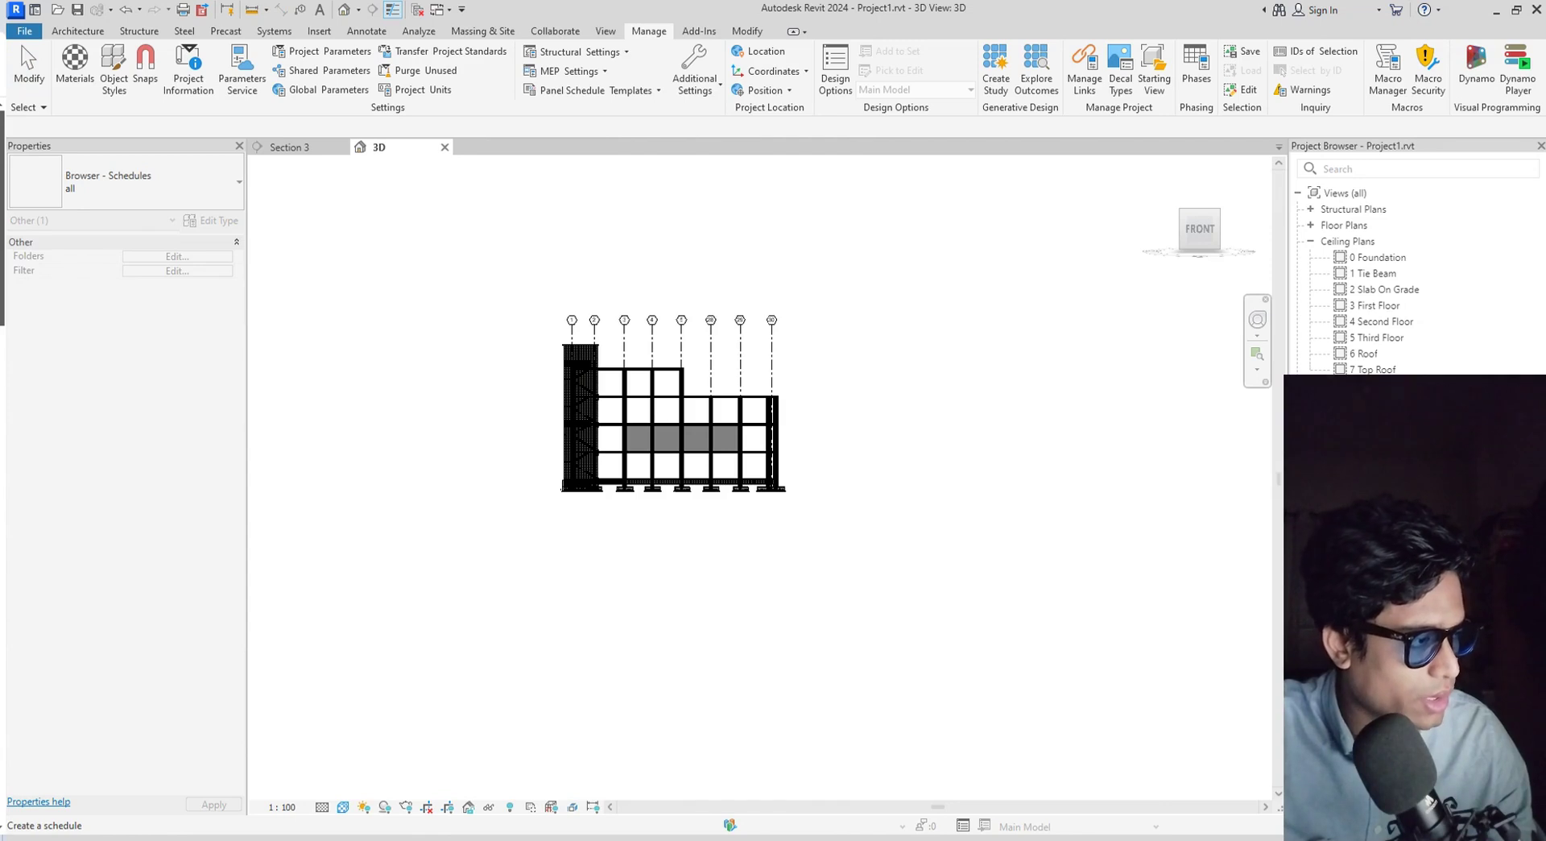
pyautogui.click(1385, 516)
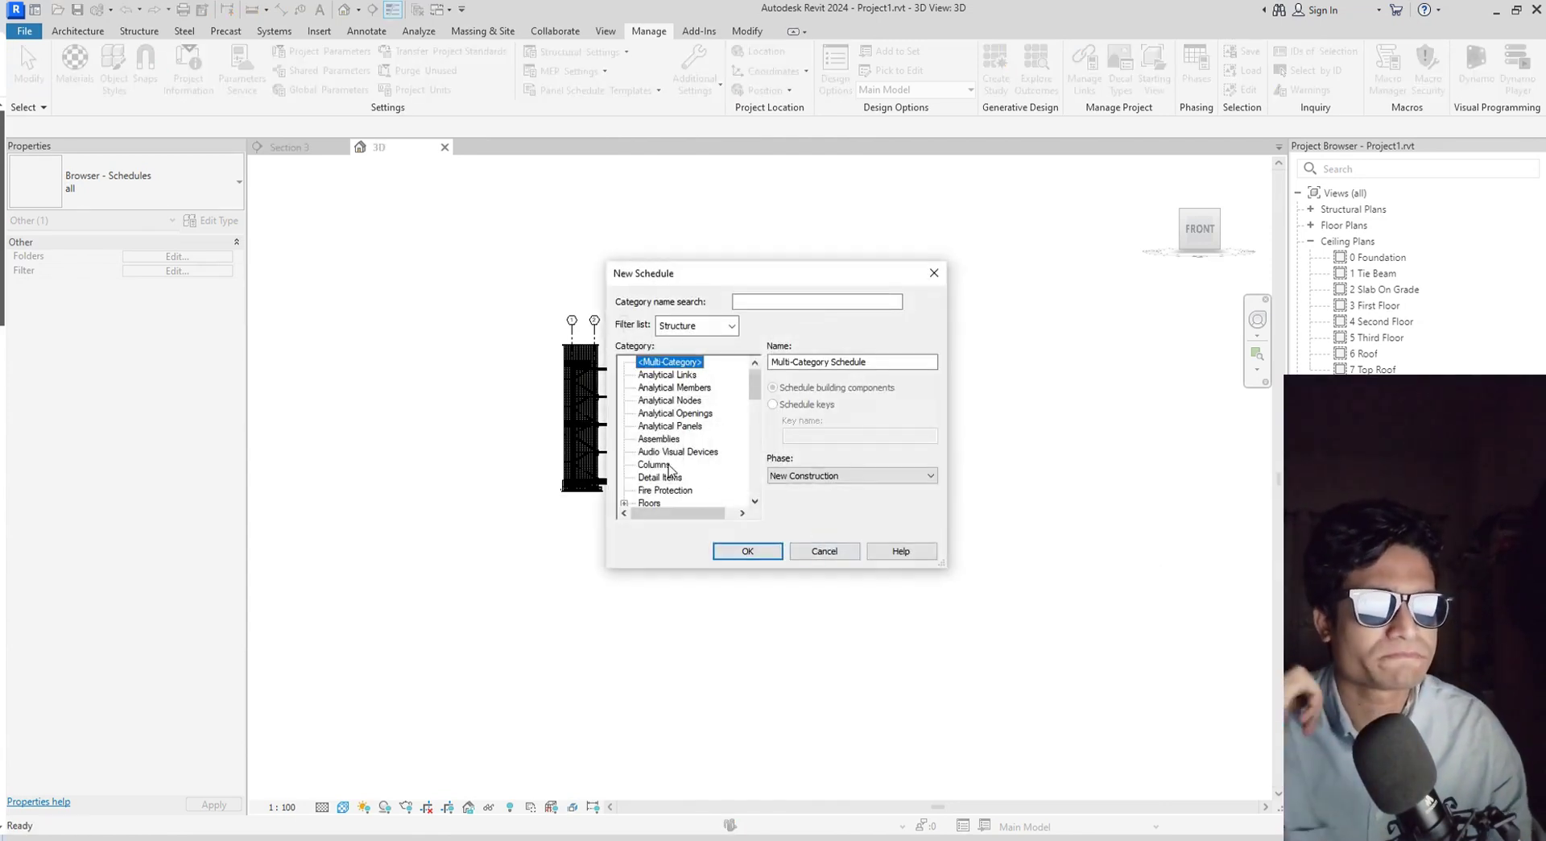
pyautogui.scroll(-2, 668, 473)
pyautogui.scroll(1, 668, 473)
pyautogui.scroll(1, 669, 473)
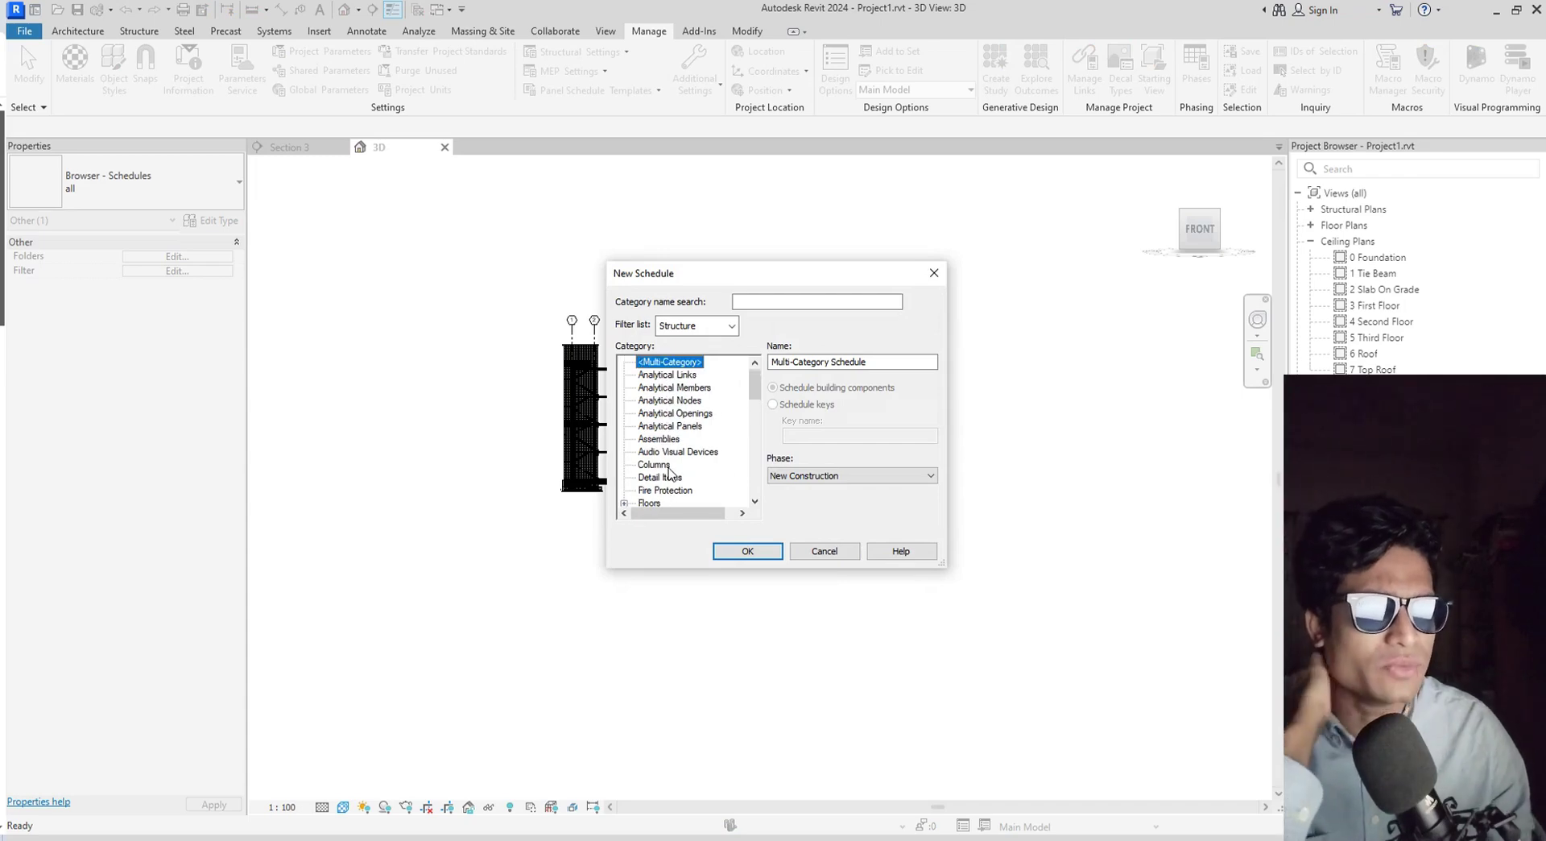
pyautogui.scroll(-4, 668, 472)
pyautogui.scroll(-3, 669, 472)
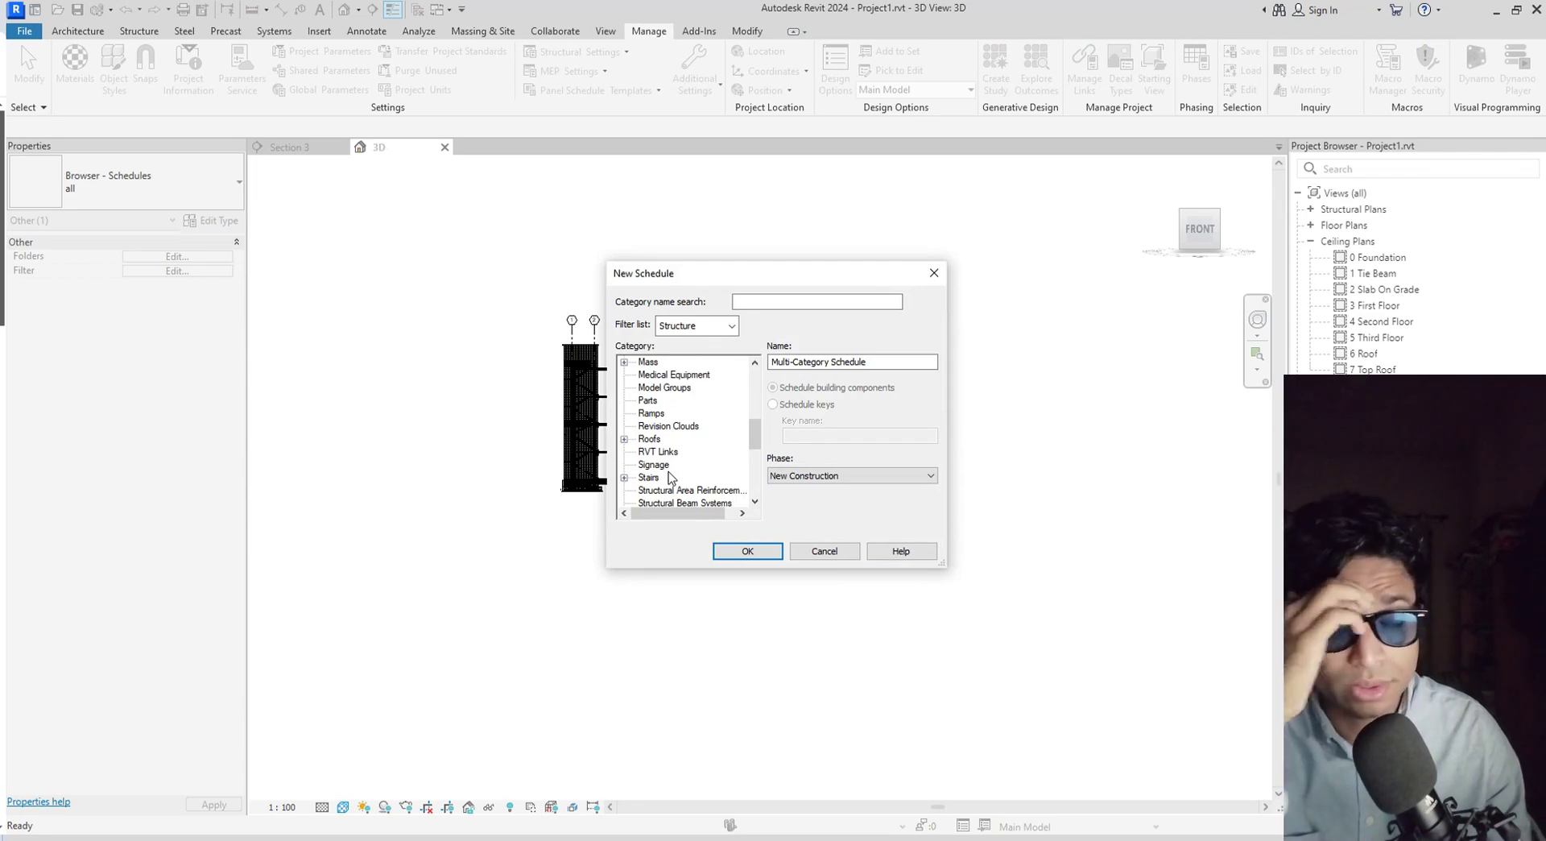
pyautogui.scroll(-2, 668, 475)
pyautogui.scroll(2, 670, 477)
pyautogui.scroll(-5, 673, 484)
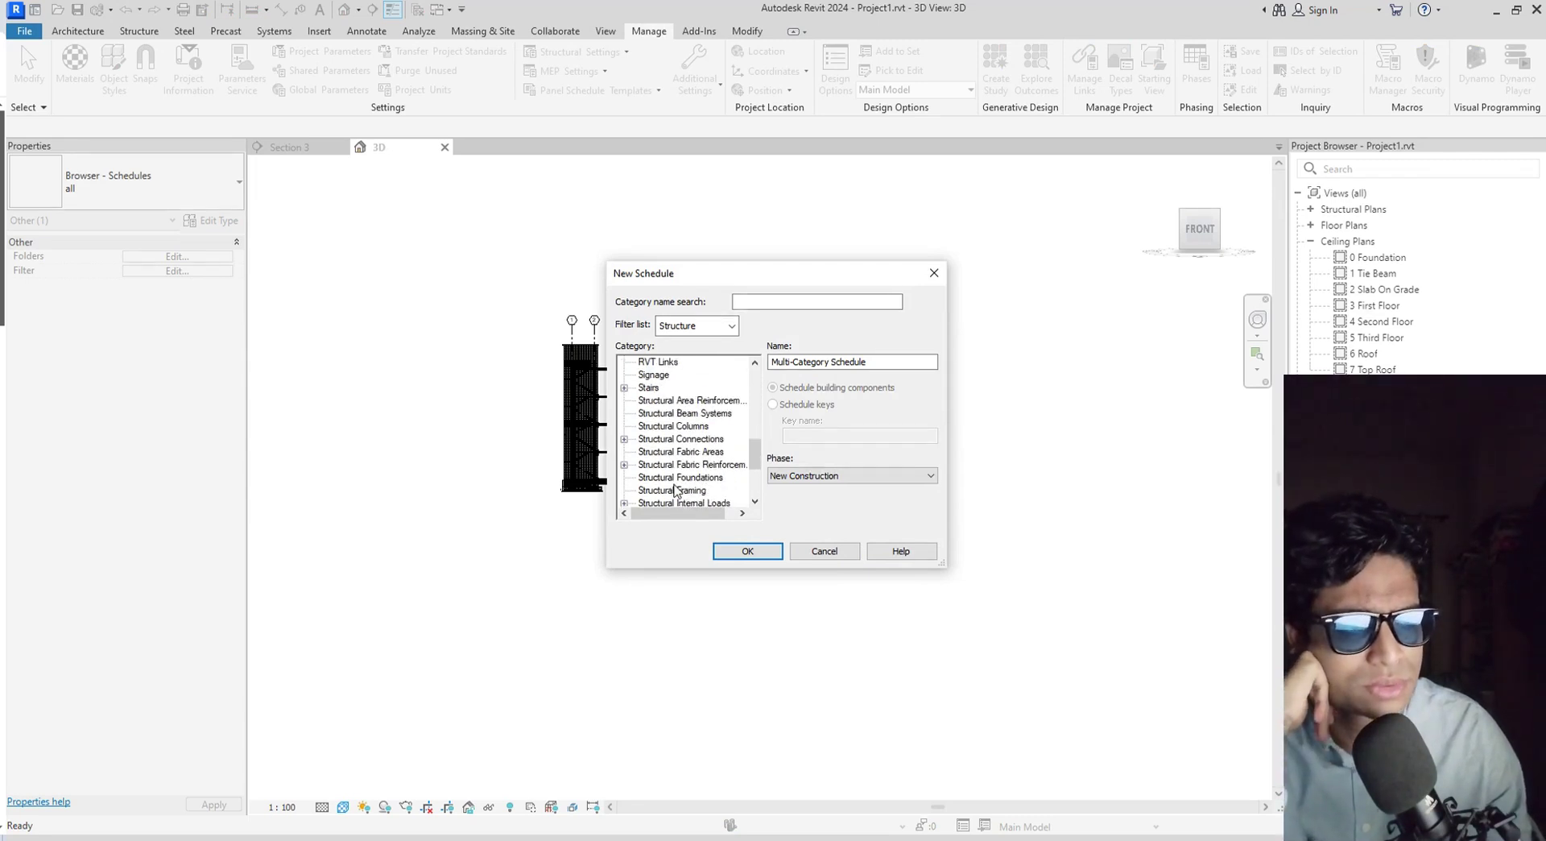
pyautogui.scroll(6, 675, 489)
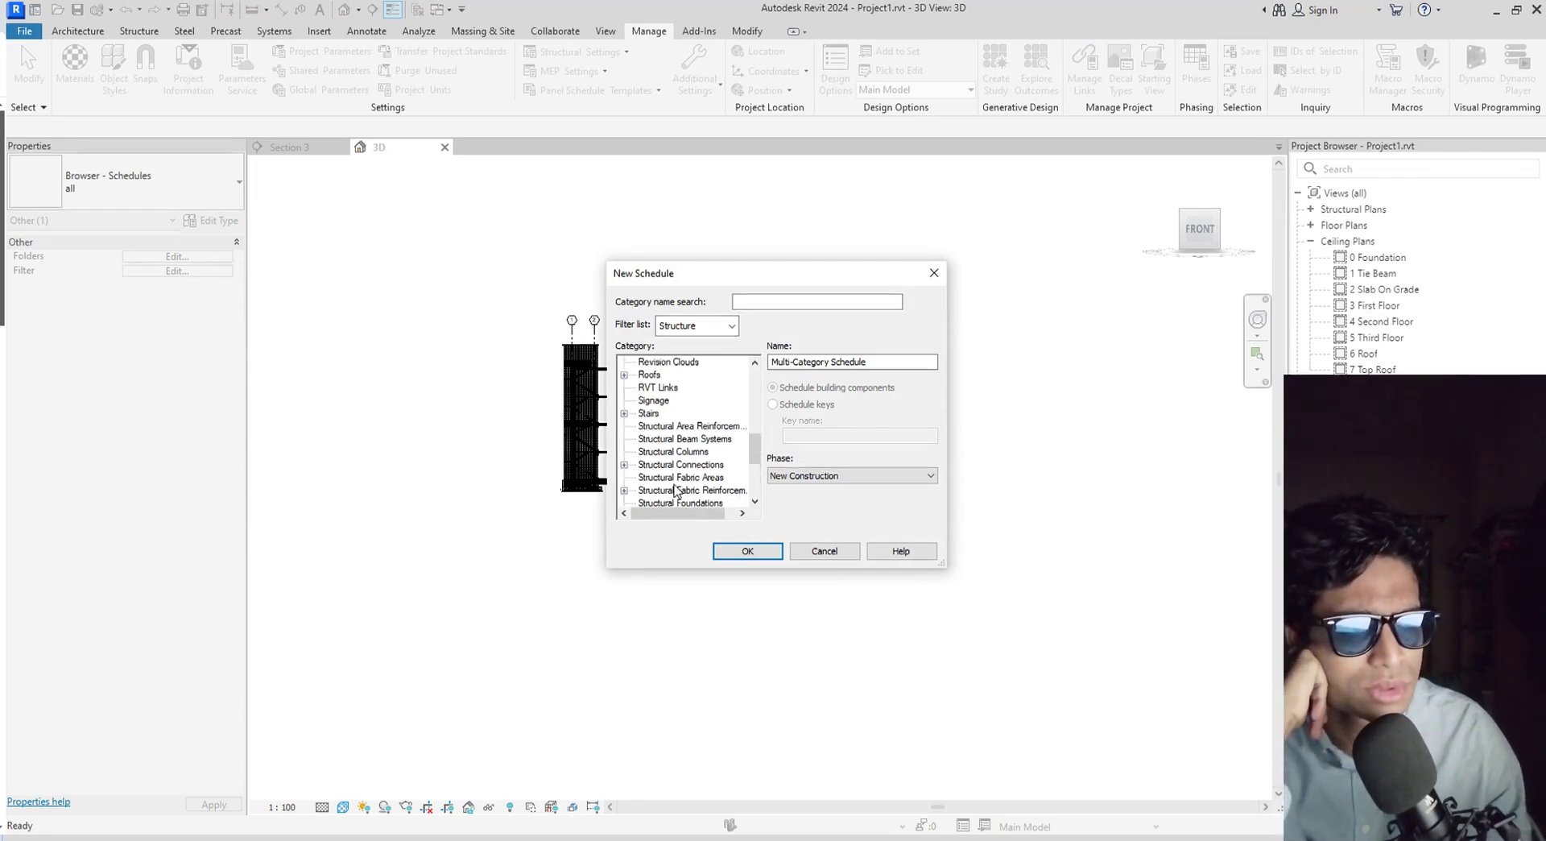
pyautogui.scroll(-5, 675, 491)
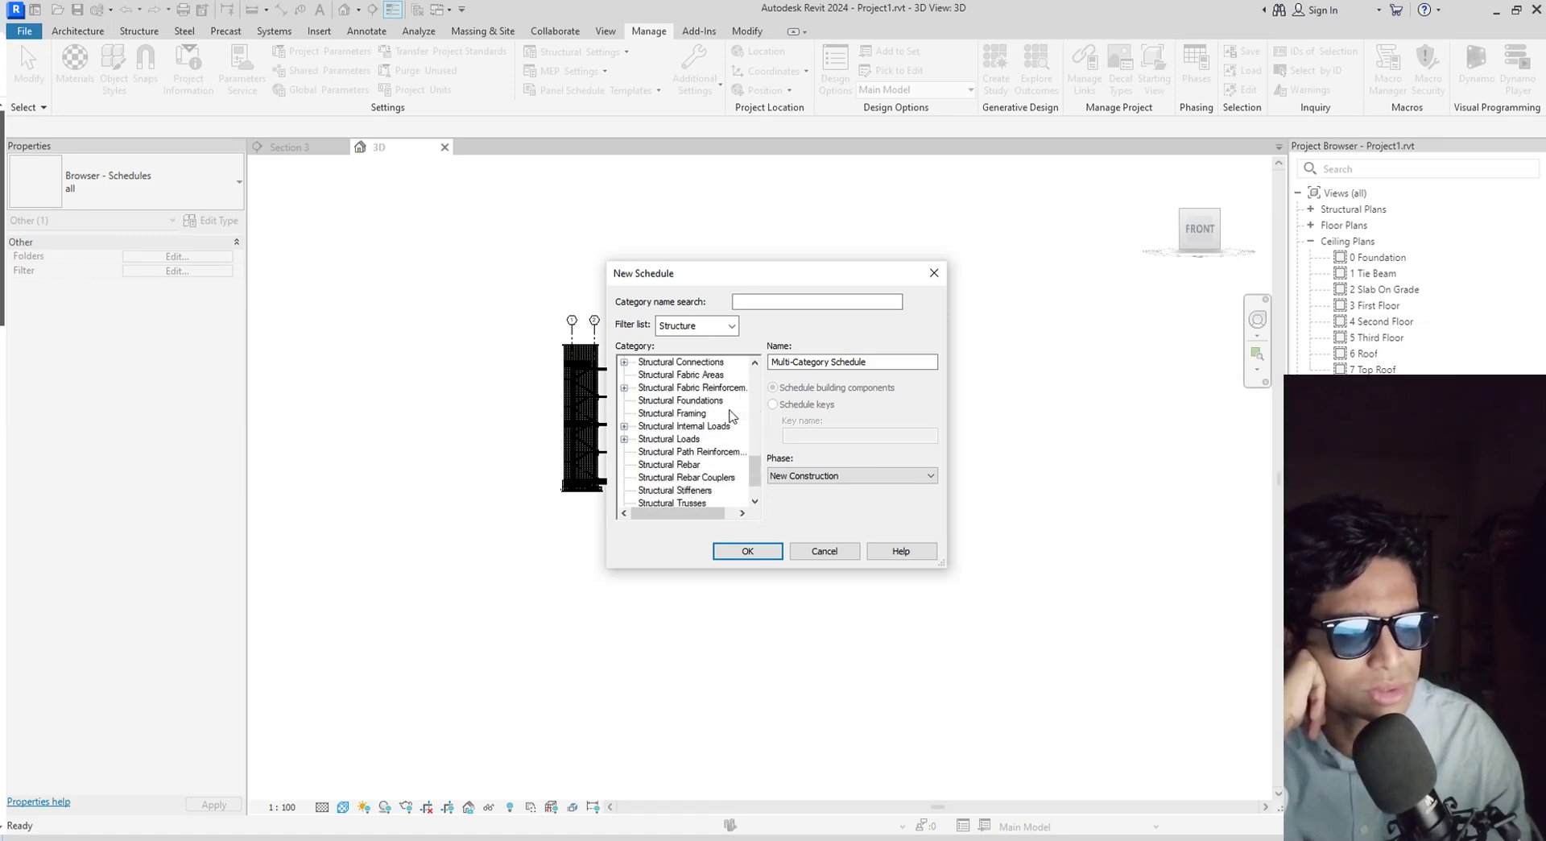
pyautogui.click(719, 402)
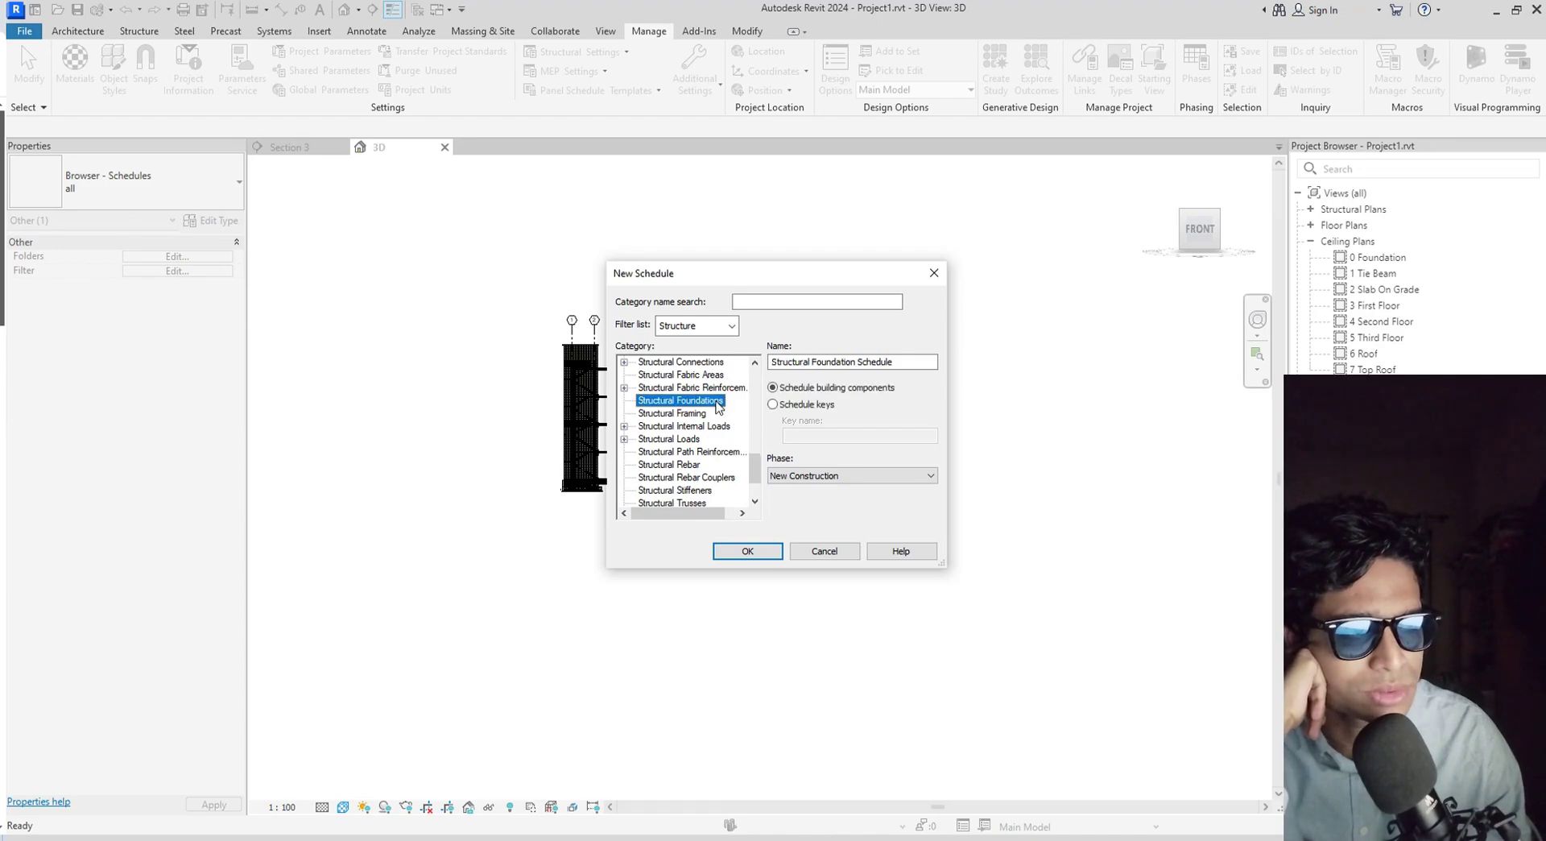
pyautogui.click(759, 558)
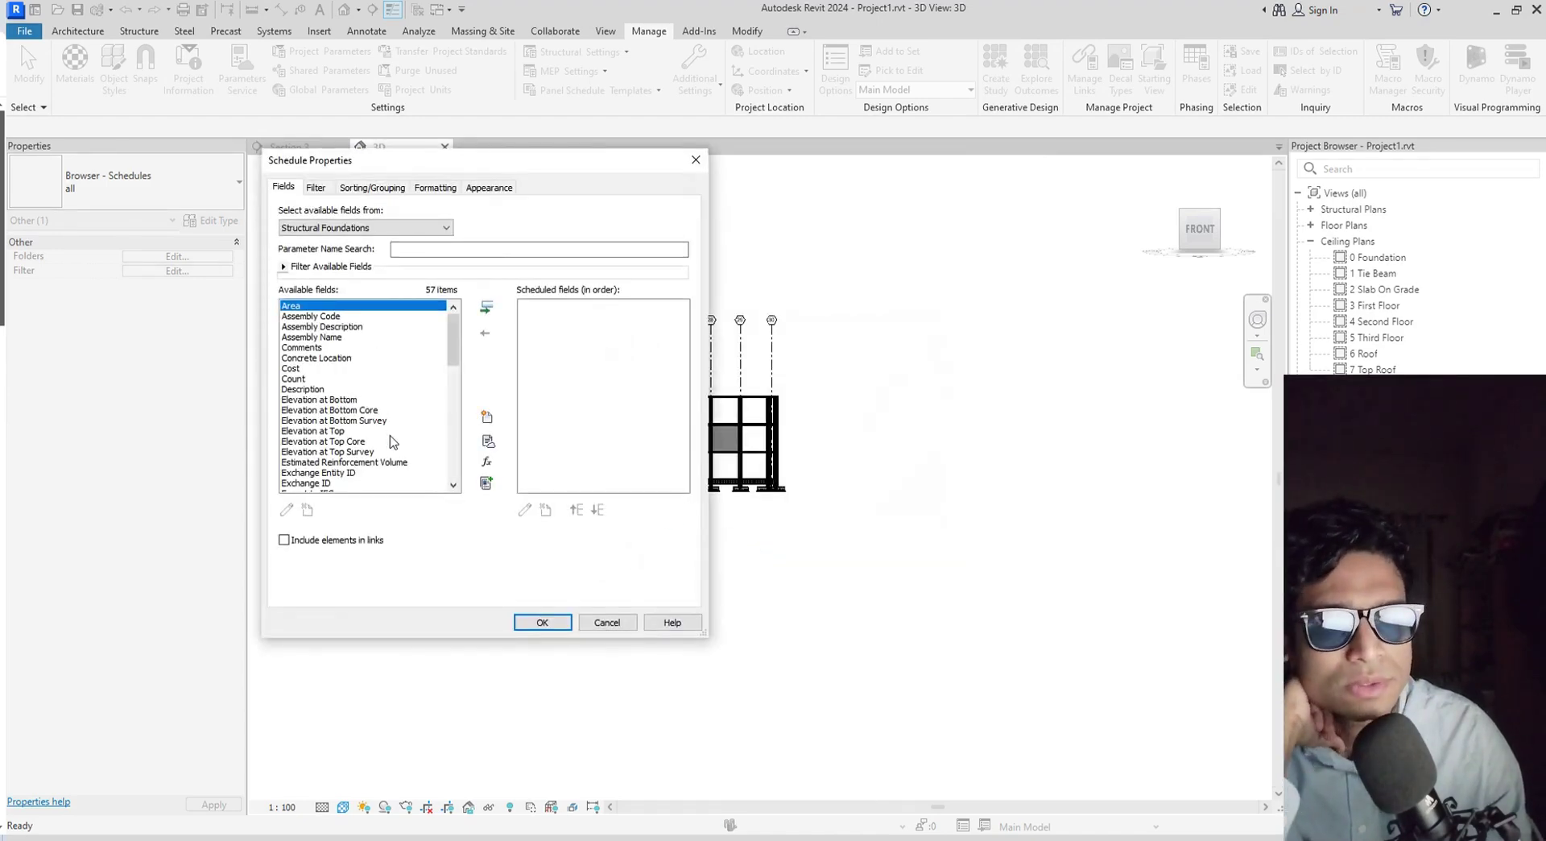
# Add the Volume field to the structural foundation schedule.
pyautogui.scroll(-3, 345, 388)
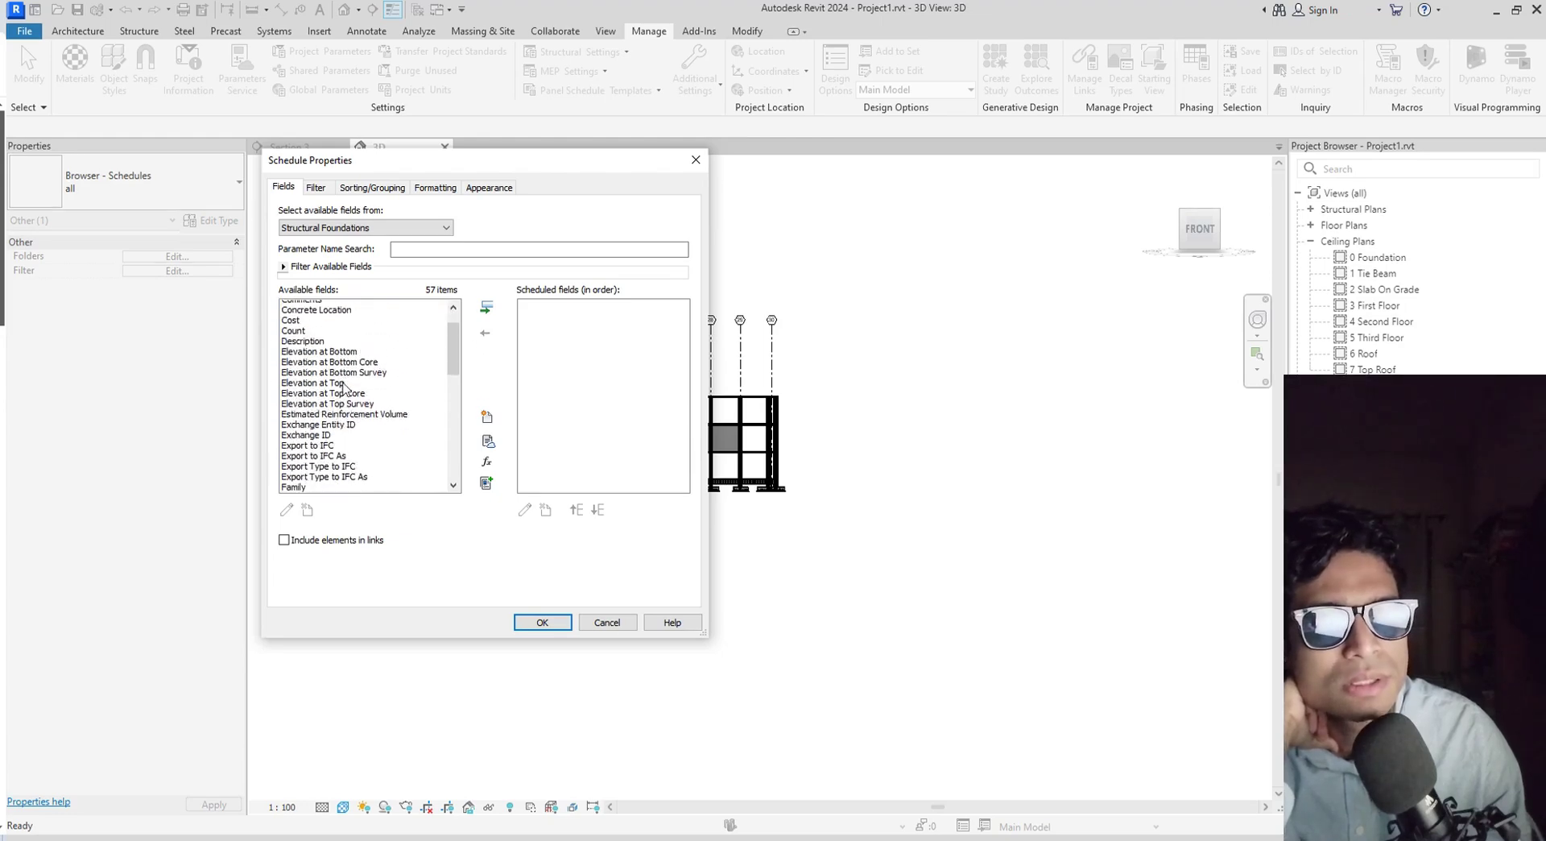
pyautogui.scroll(3, 345, 388)
pyautogui.scroll(-13, 345, 388)
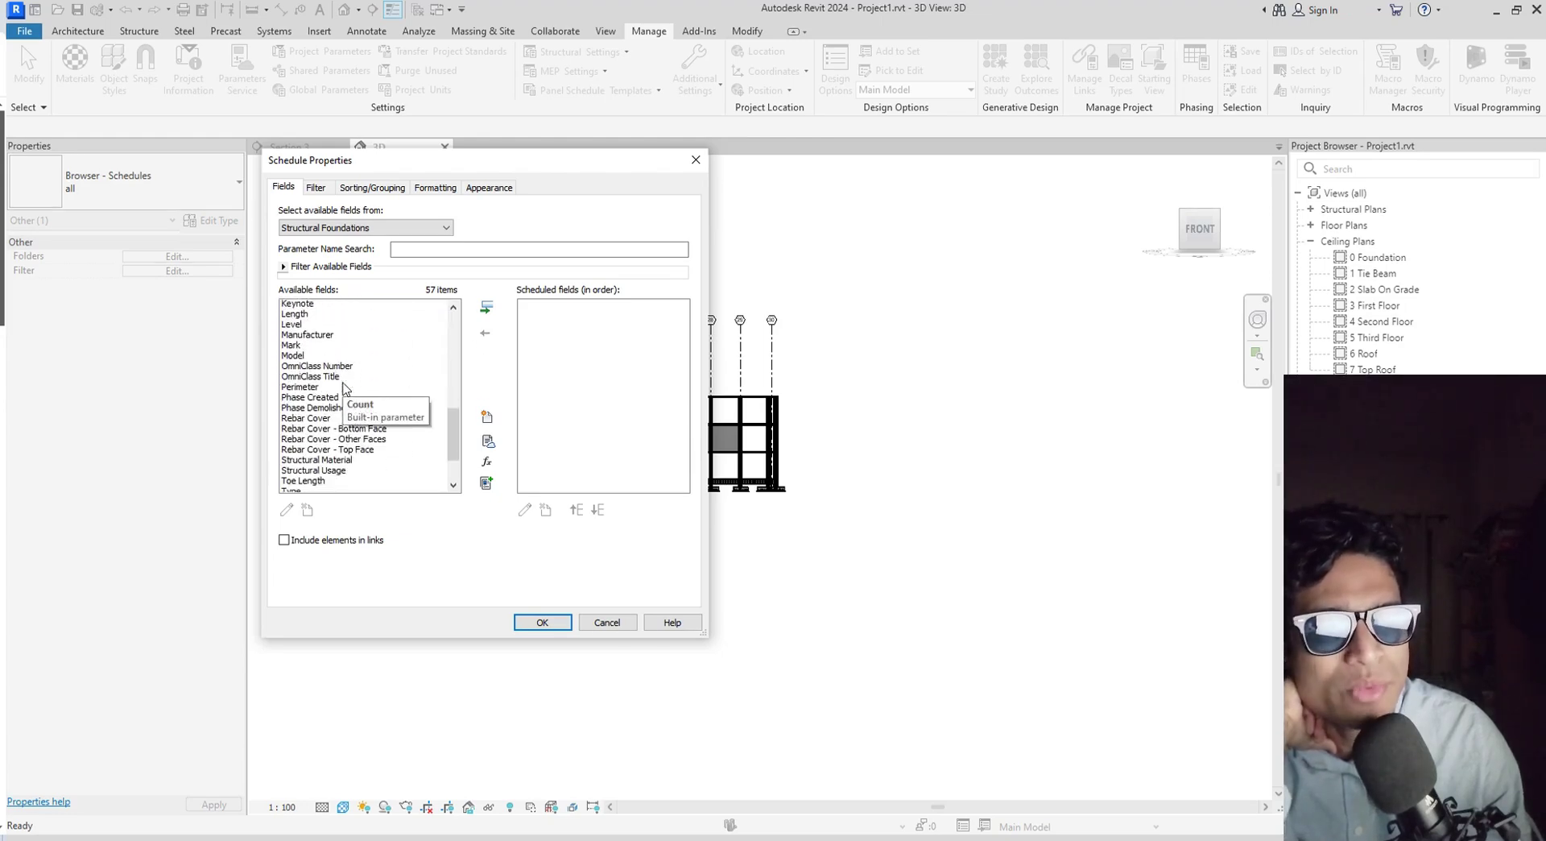
pyautogui.click(307, 476)
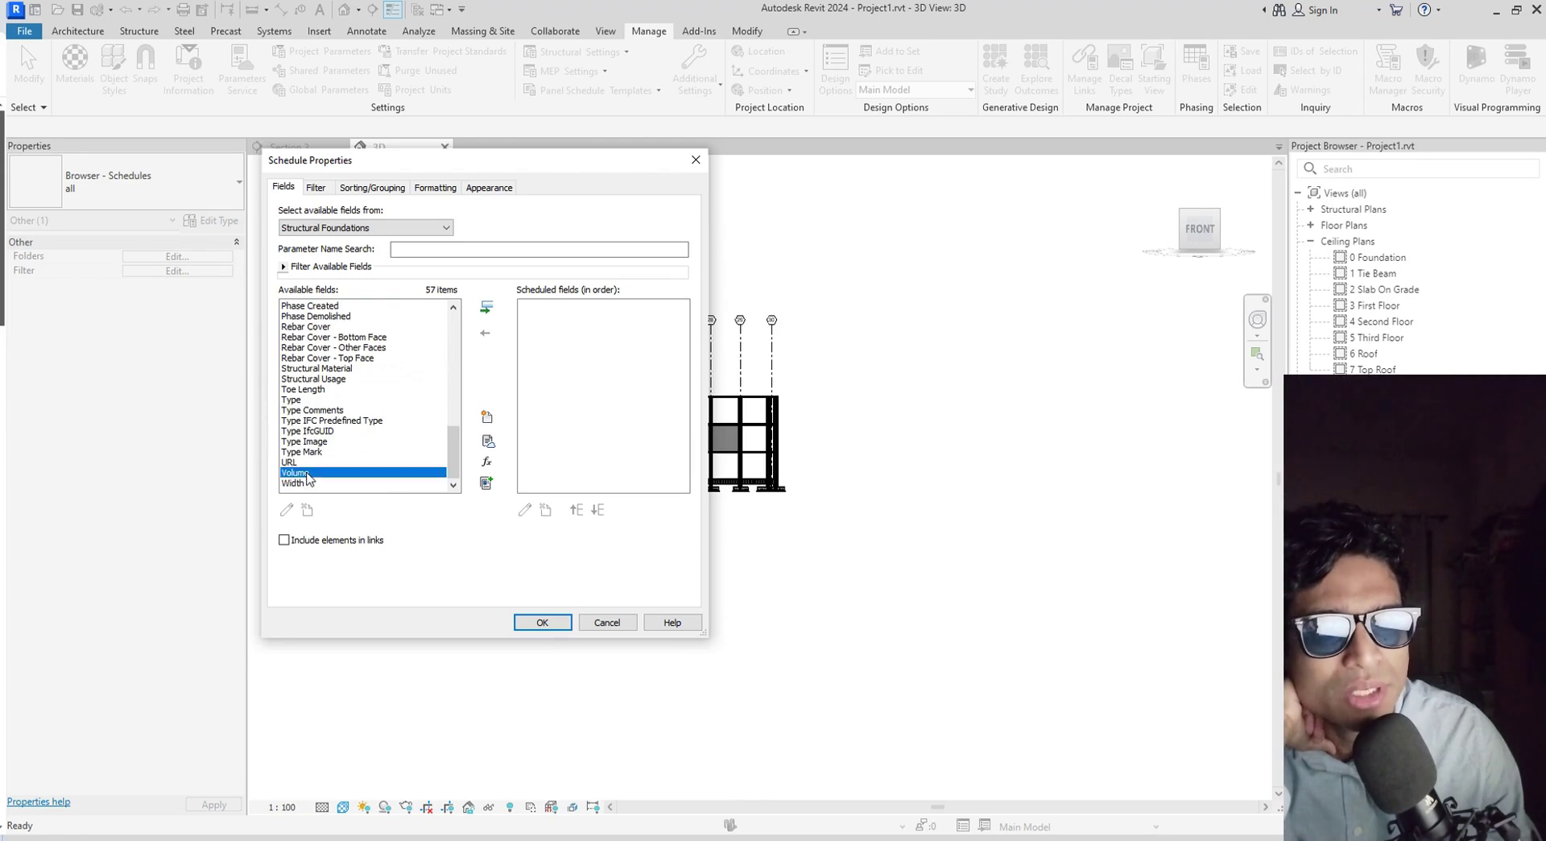
pyautogui.click(487, 307)
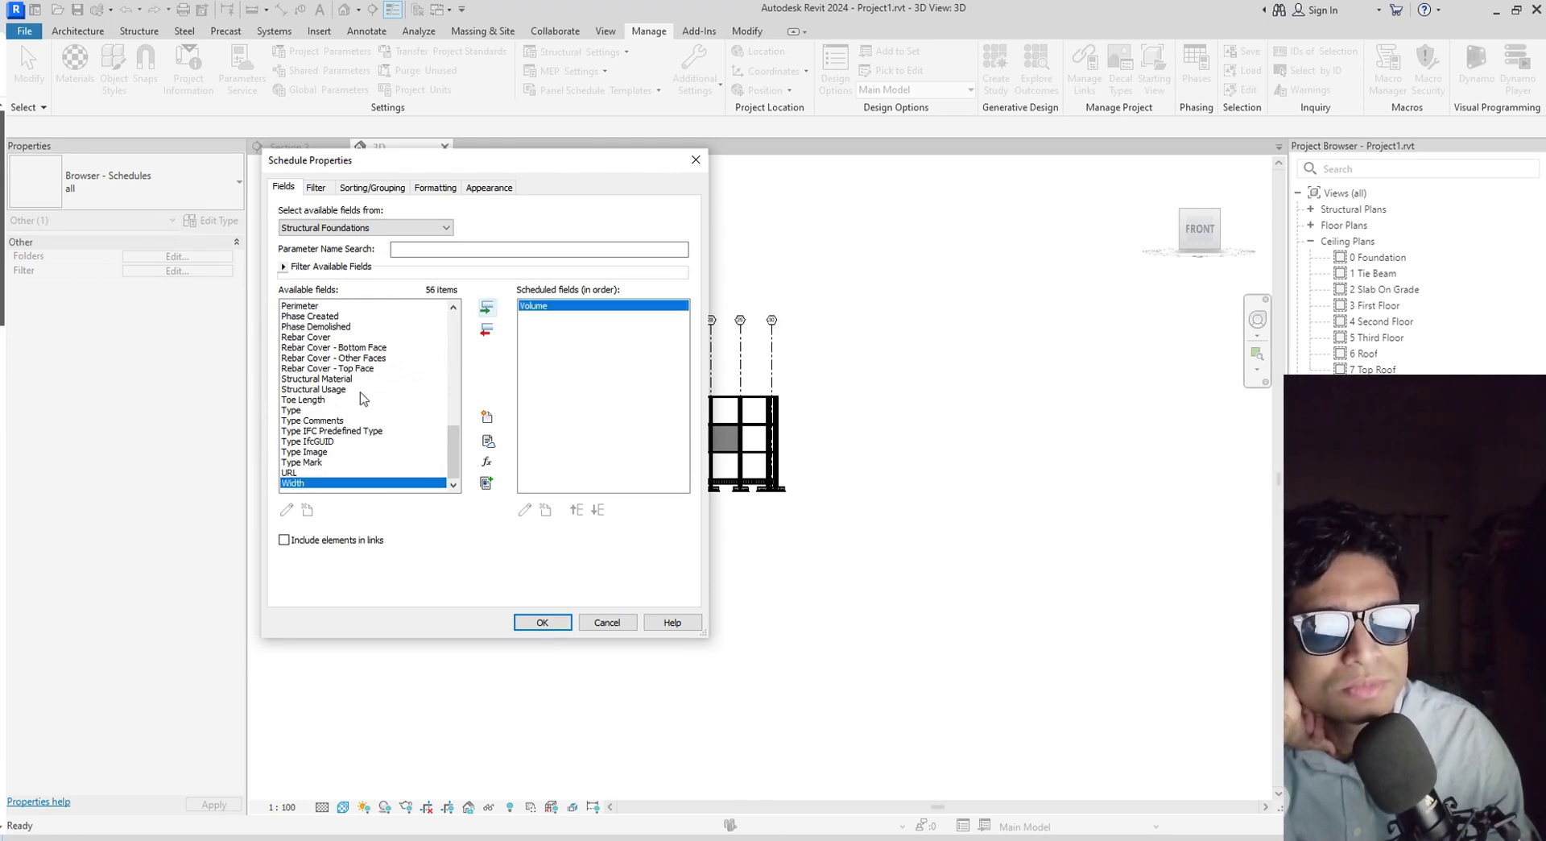
# Add the Concrete Location field to the schedule and place it before Volume.
pyautogui.scroll(14, 347, 403)
pyautogui.scroll(1, 332, 410)
pyautogui.click(344, 358)
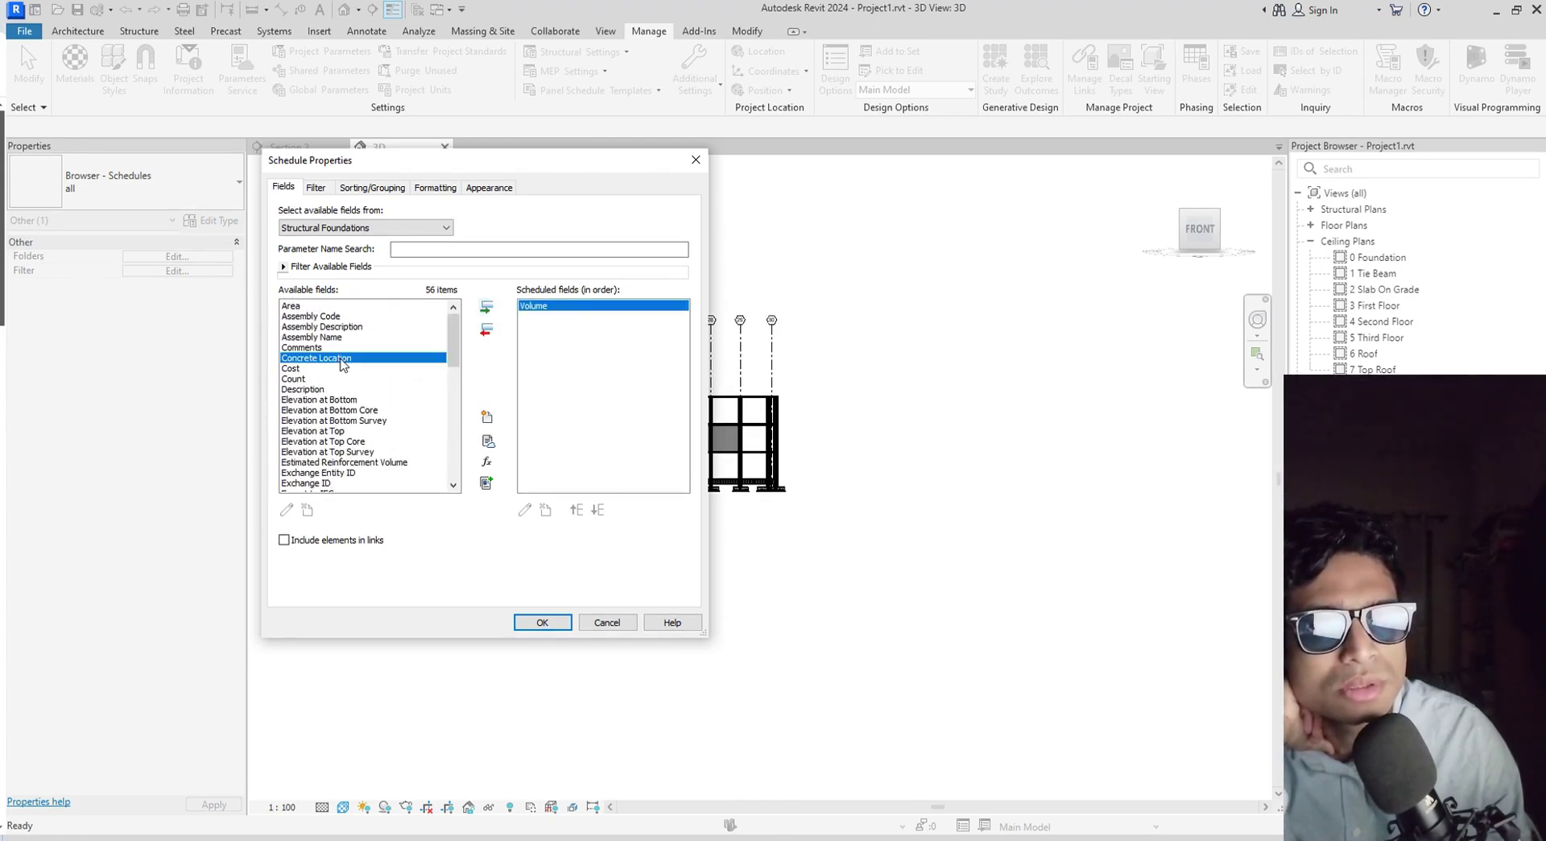
pyautogui.click(489, 306)
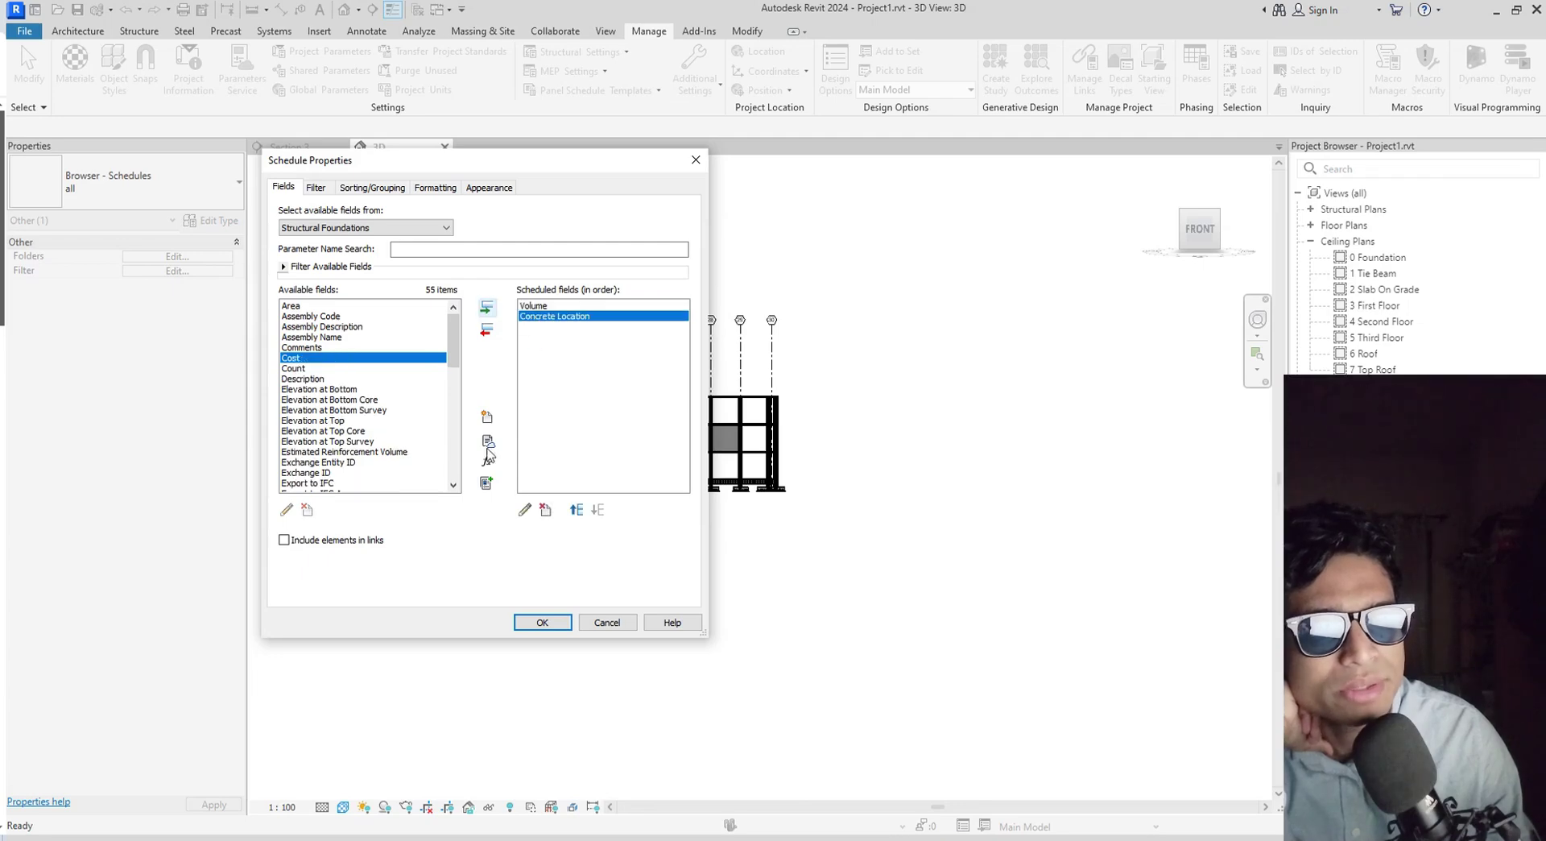
pyautogui.click(577, 510)
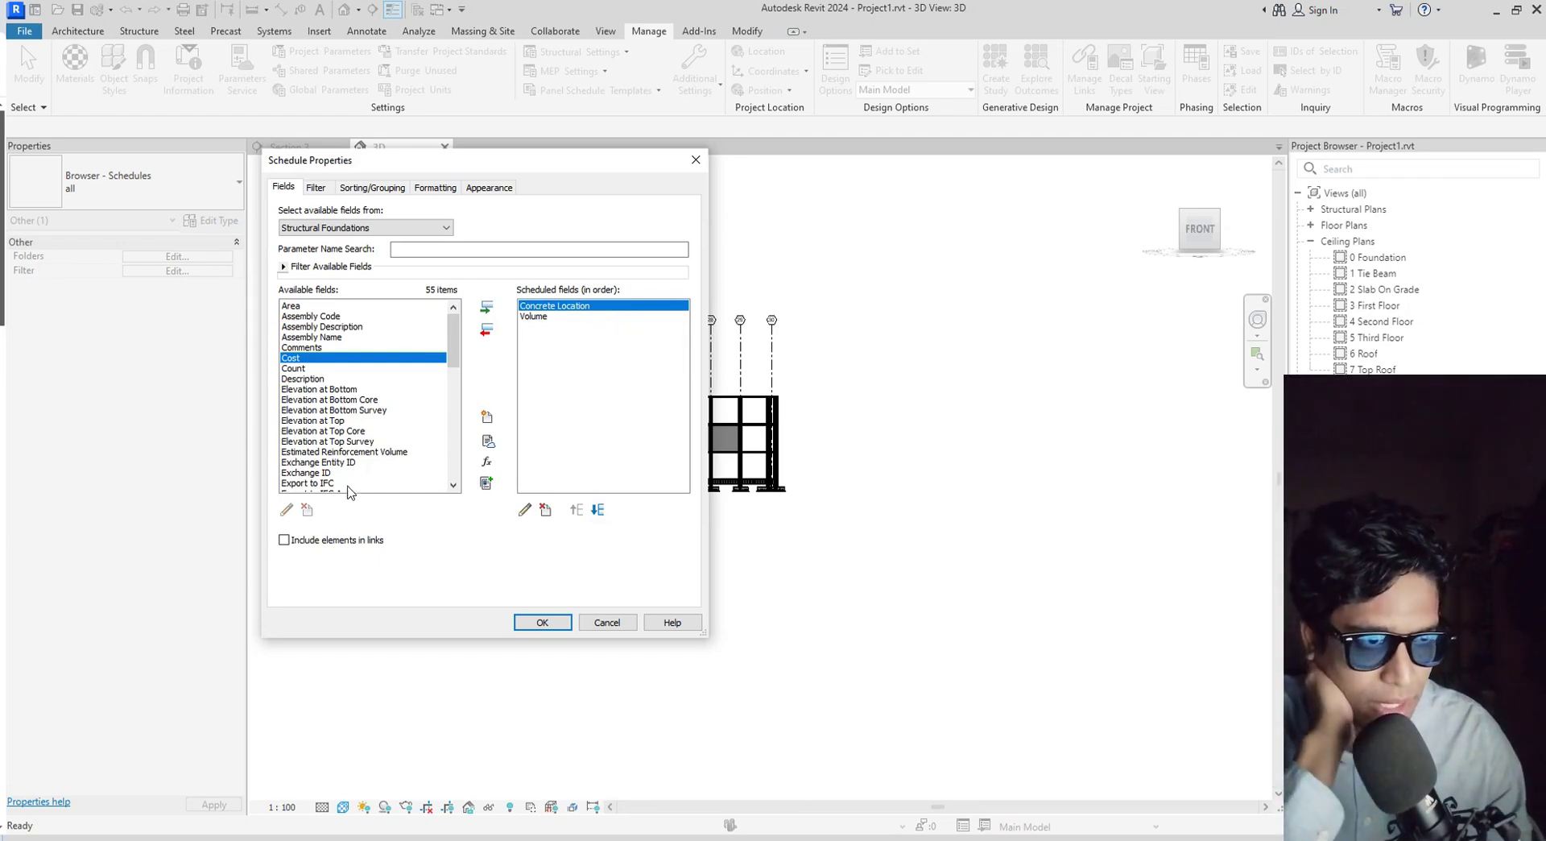
# Review the remaining available foundation fields and generate the schedule with Concrete Location and Volume.
pyautogui.scroll(-5, 356, 476)
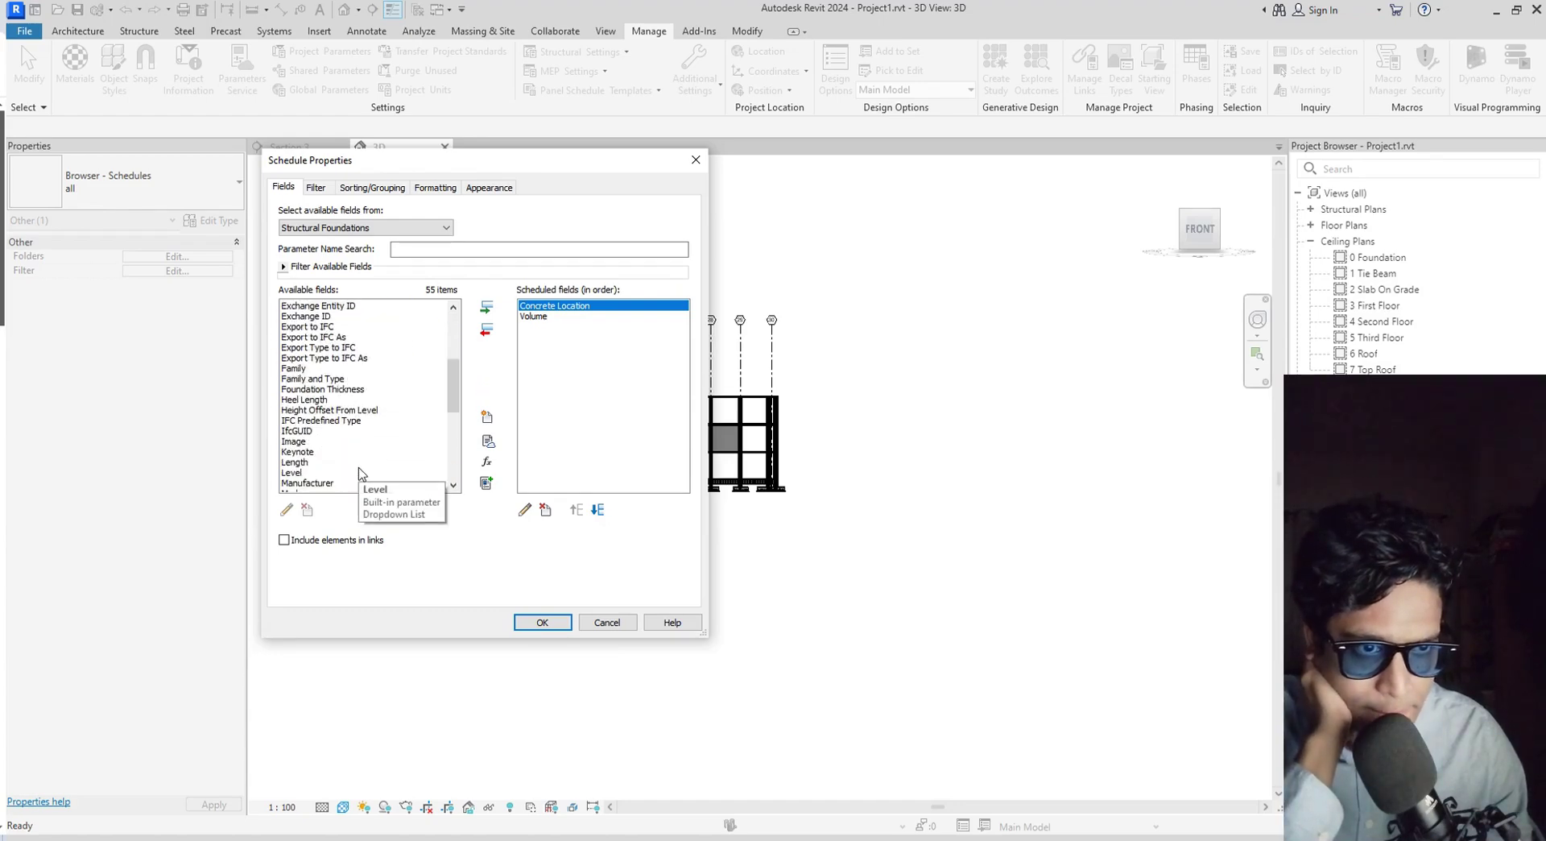
pyautogui.scroll(-3, 360, 474)
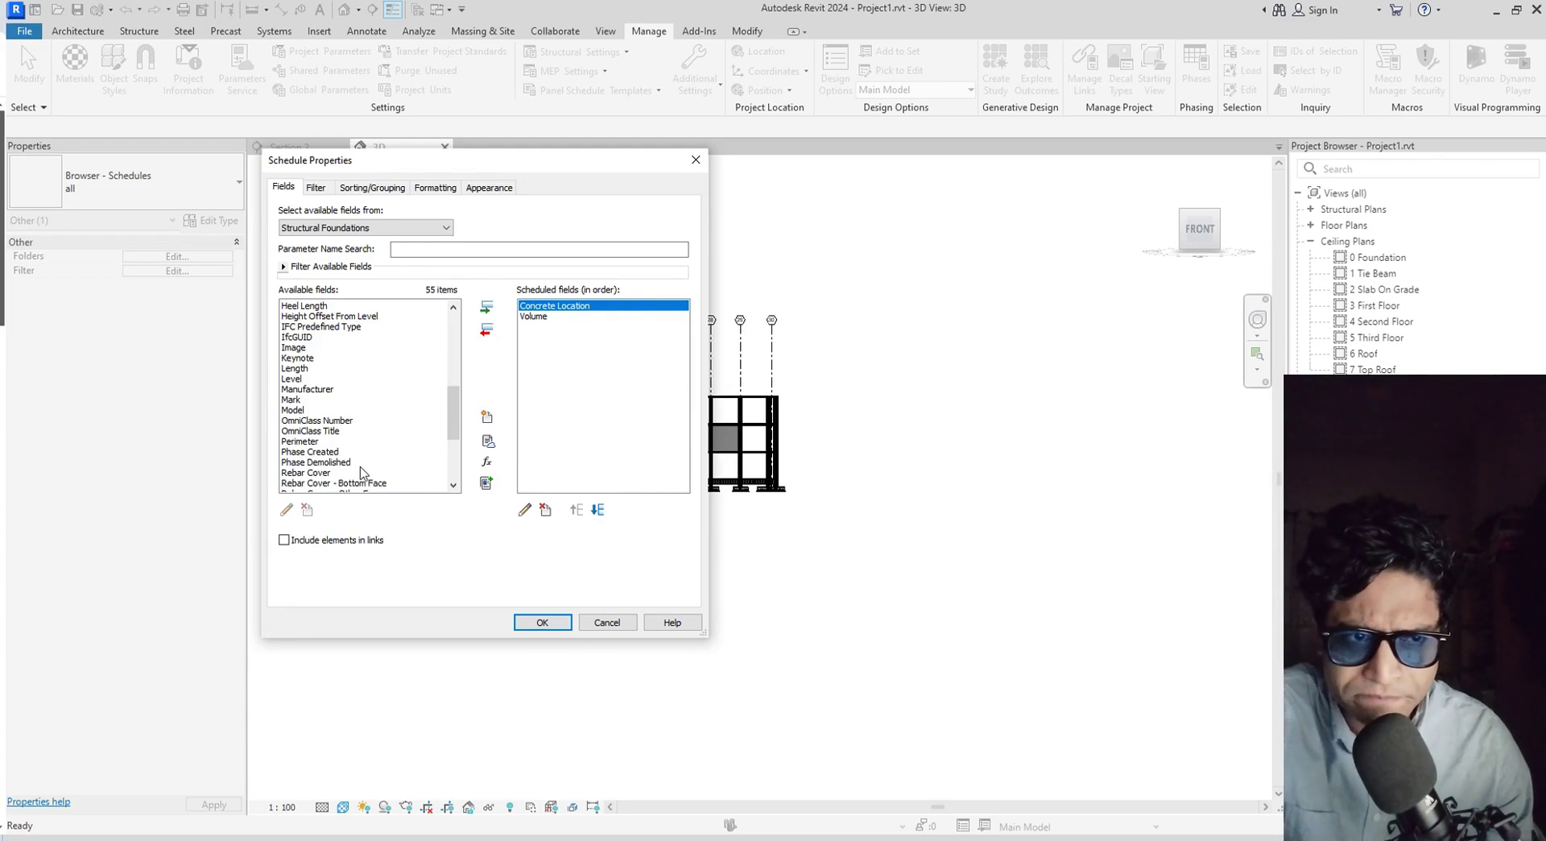
pyautogui.scroll(-3, 360, 477)
pyautogui.scroll(-1, 359, 480)
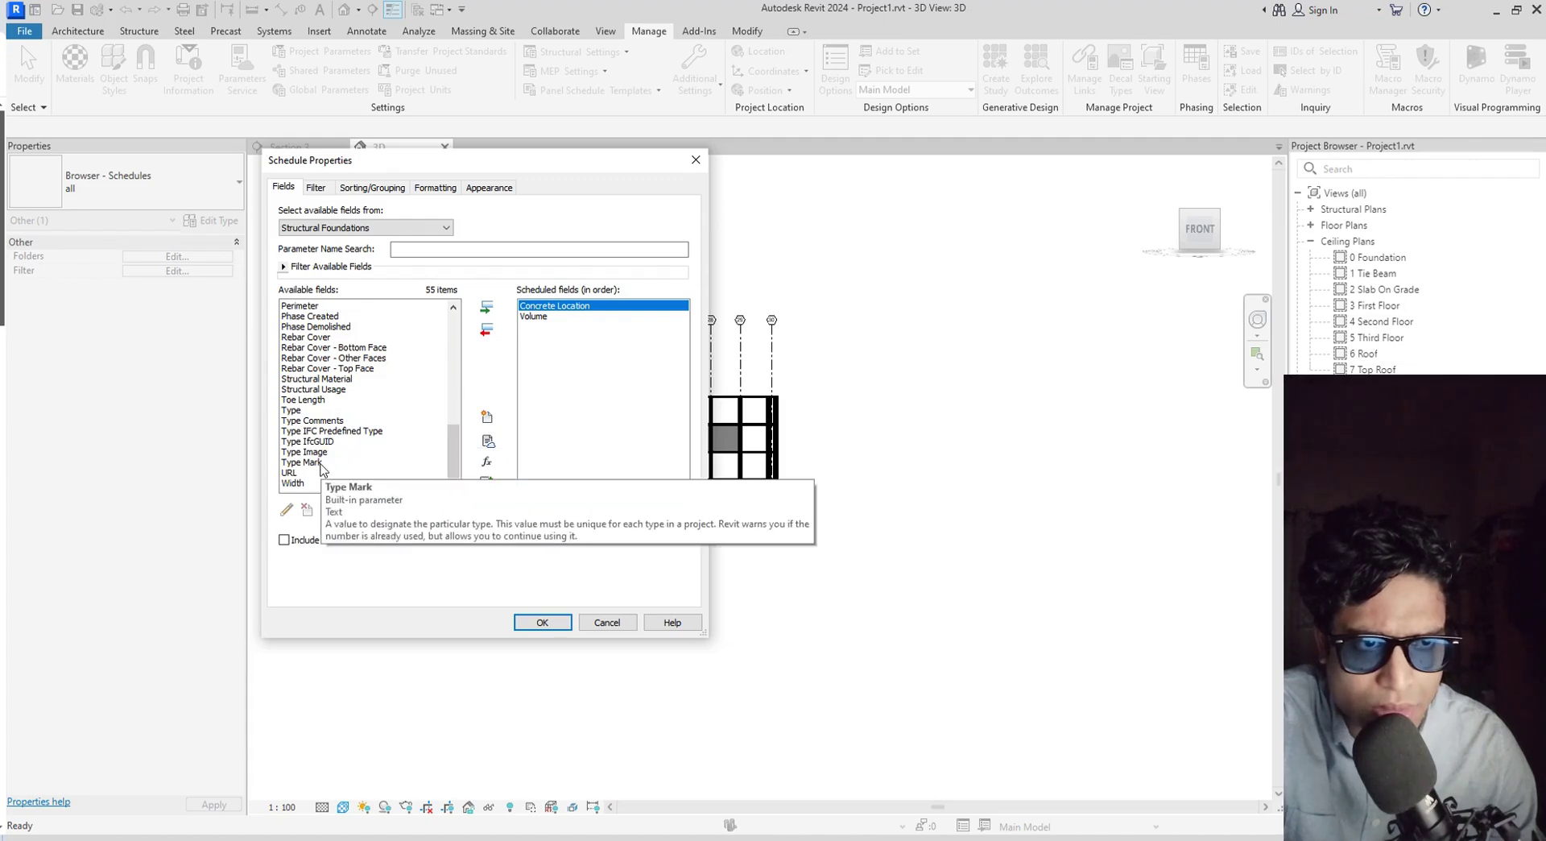
pyautogui.click(348, 463)
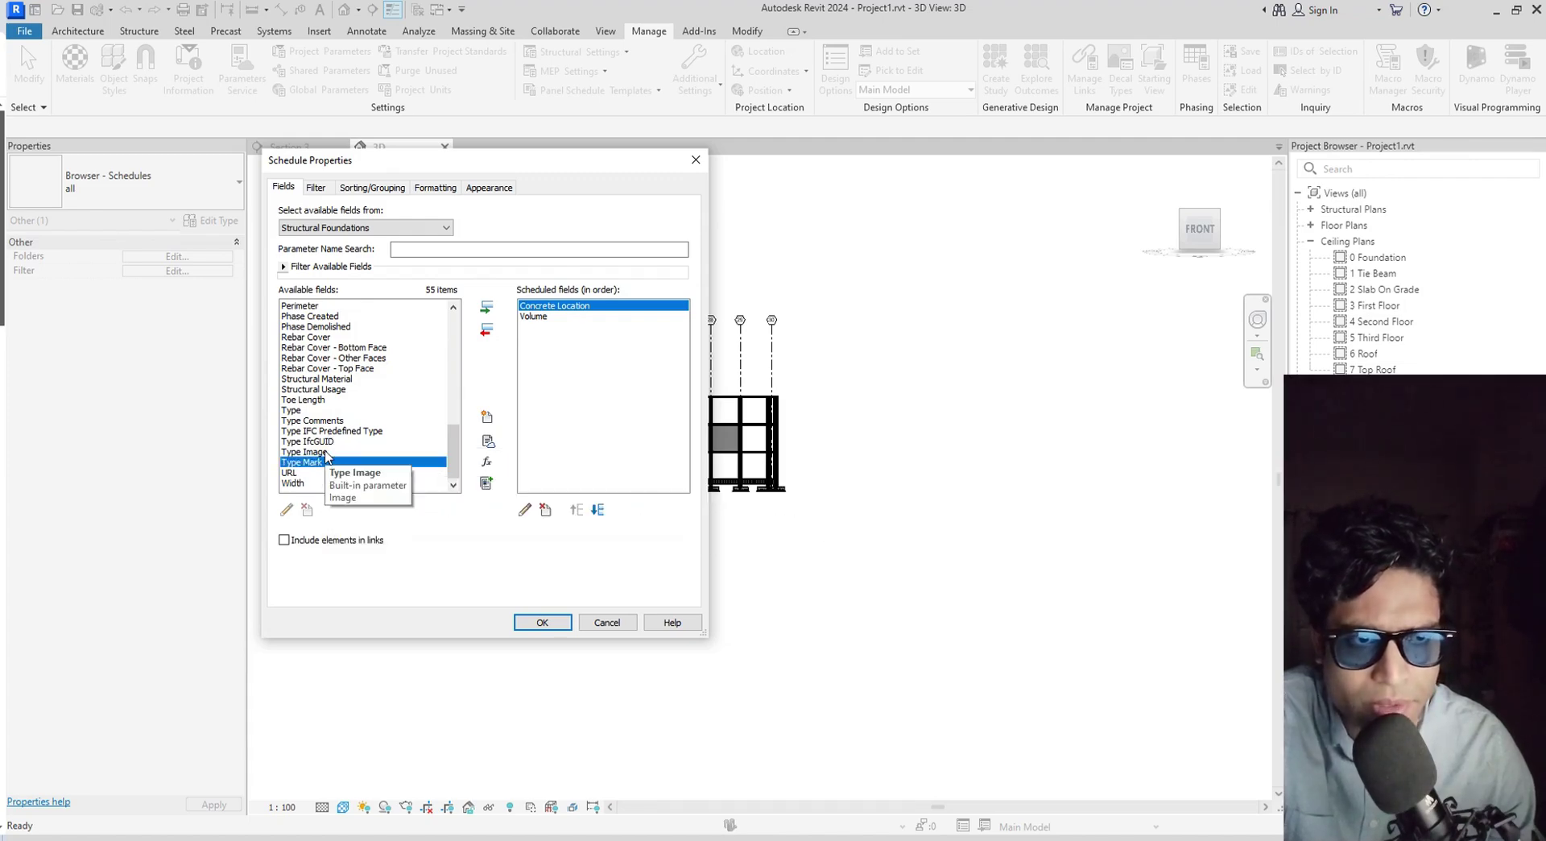
pyautogui.scroll(3, 328, 456)
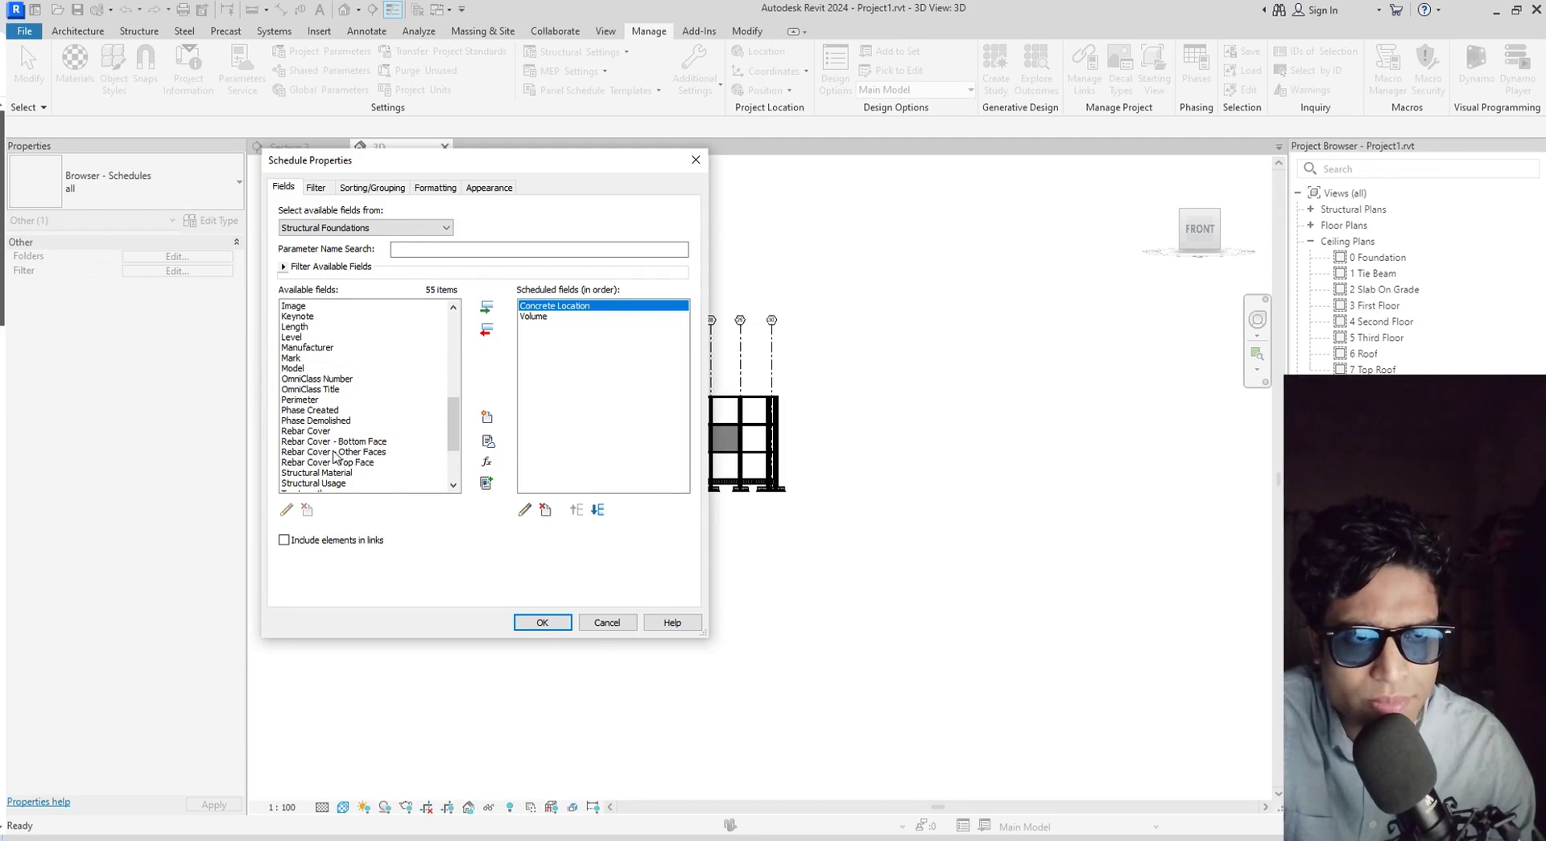
pyautogui.scroll(8, 334, 456)
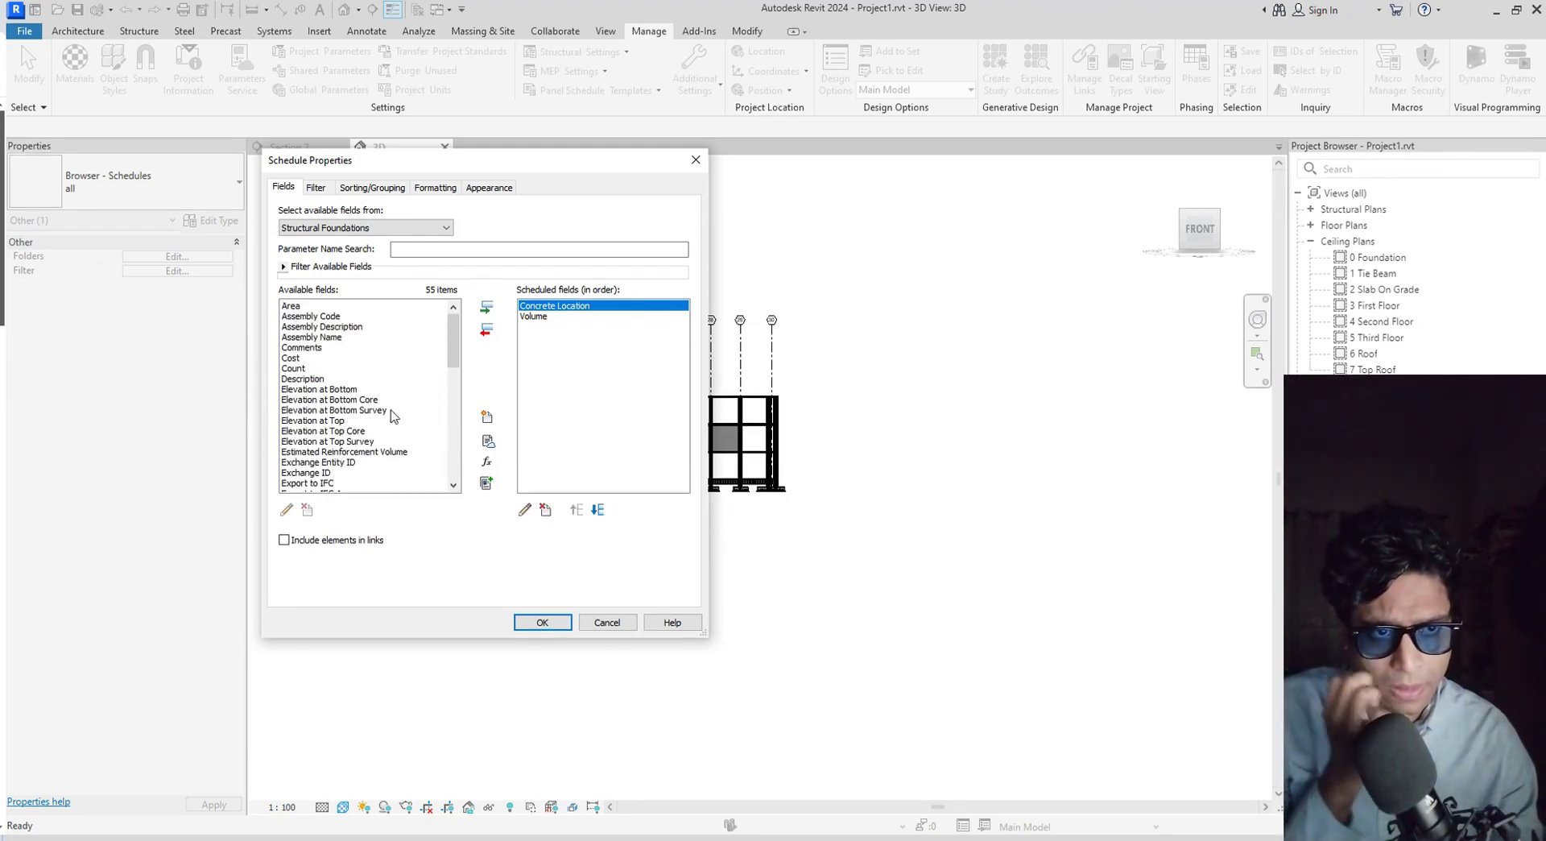
pyautogui.scroll(-2, 388, 455)
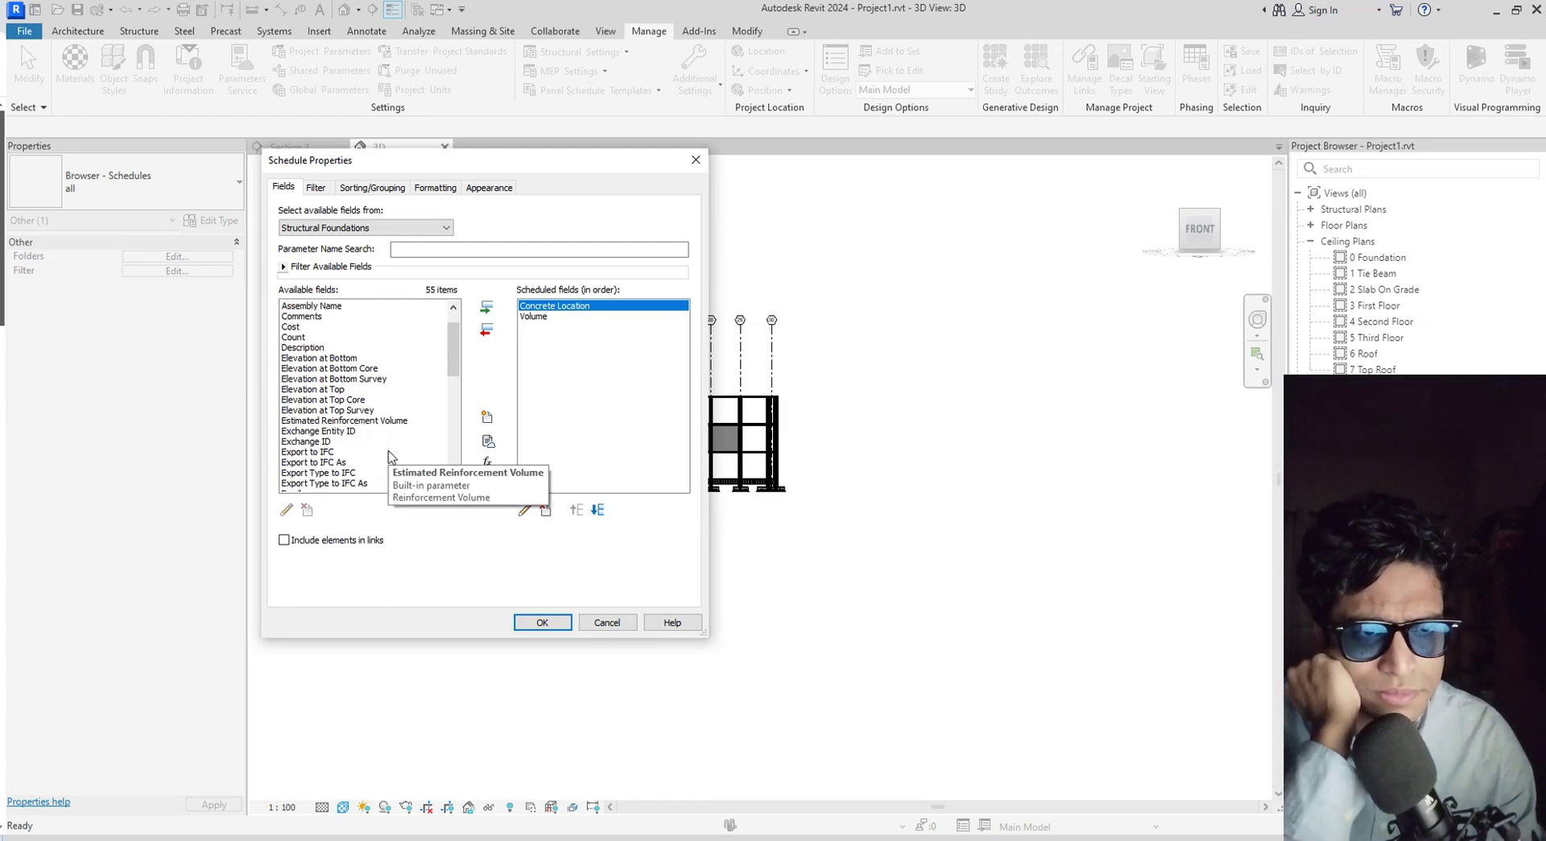
pyautogui.click(330, 473)
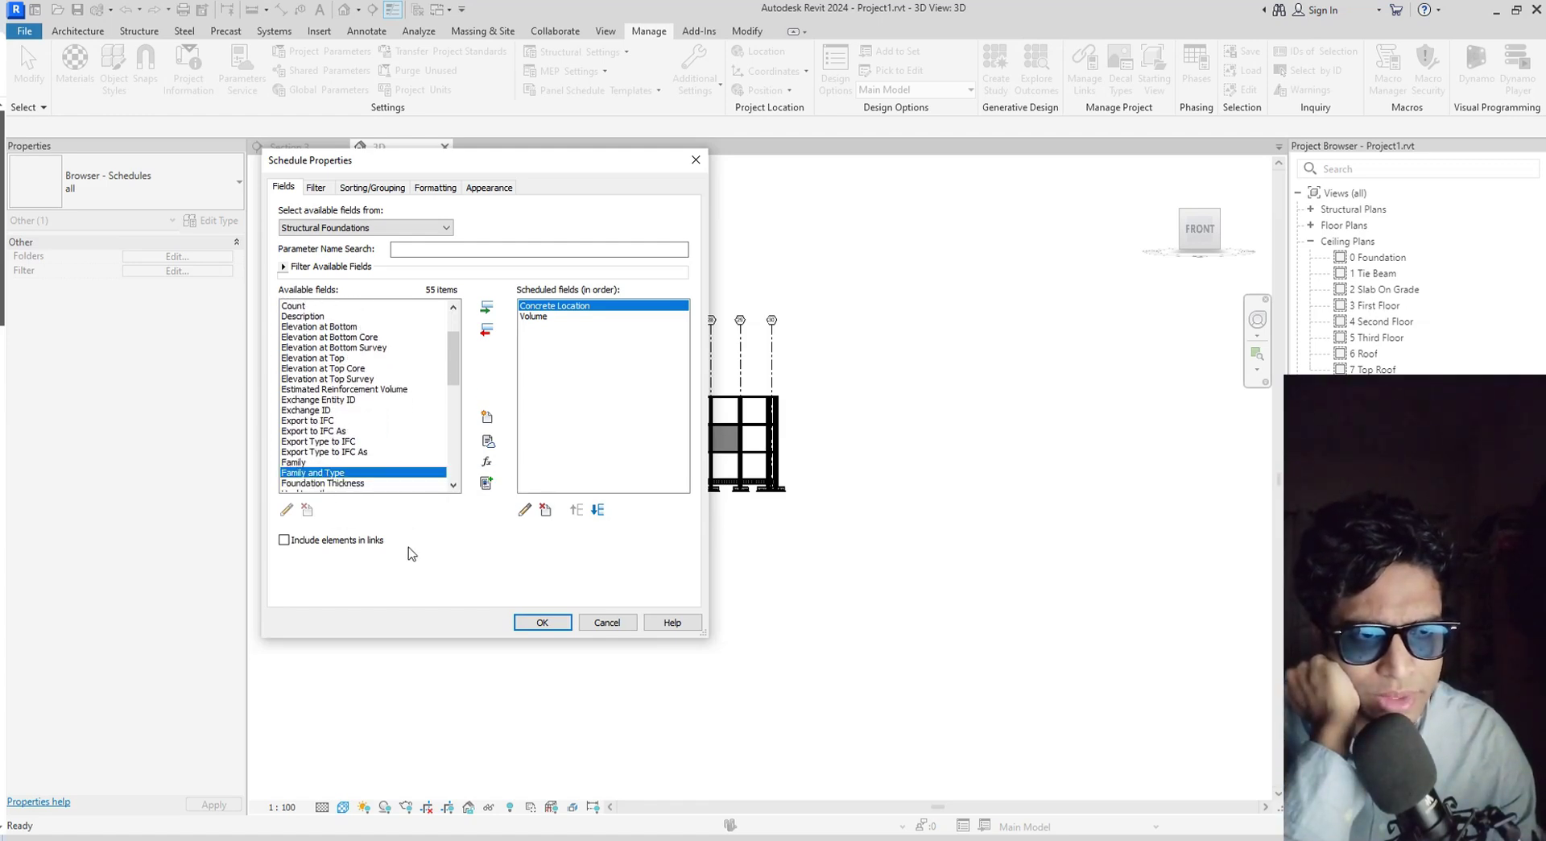
pyautogui.click(531, 624)
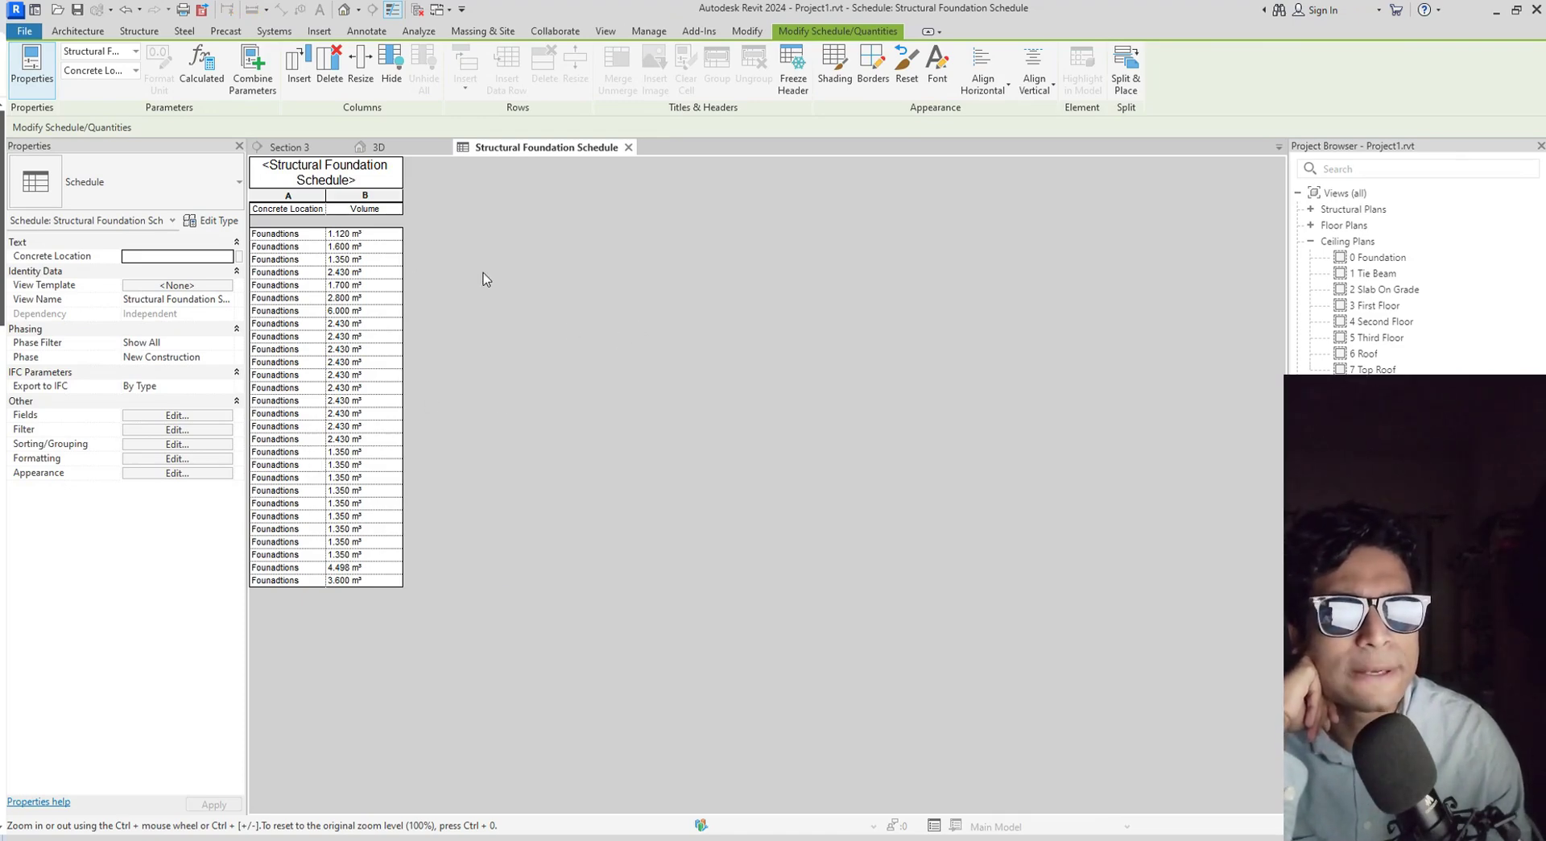
# Add Family and Type as the first field of the foundation schedule and widen its column to fit the full type names.
pyautogui.click(178, 415)
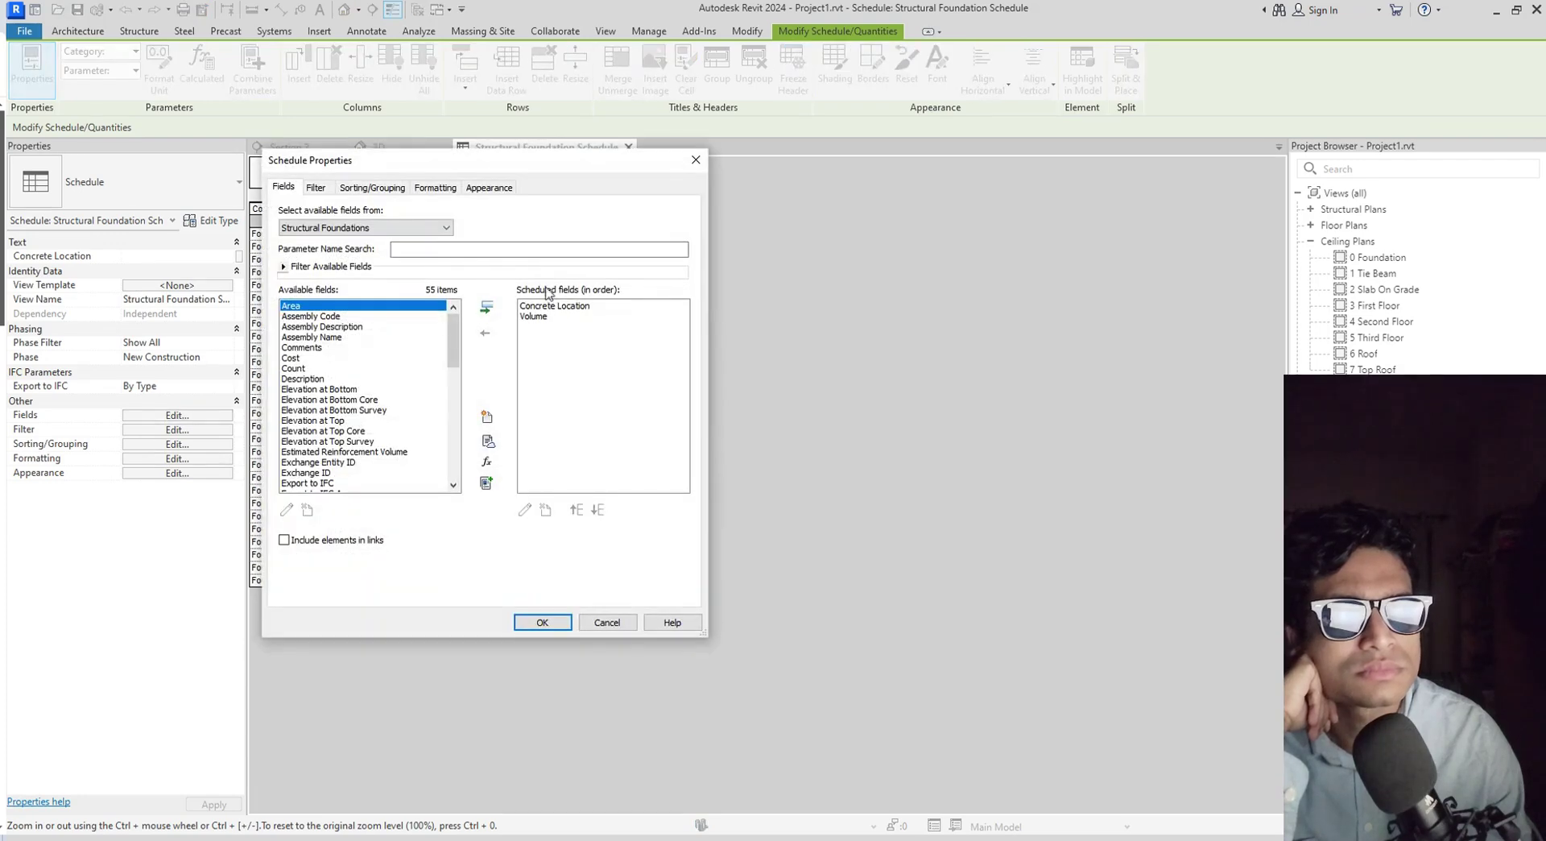
pyautogui.moveTo(560, 163); pyautogui.dragTo(887, 190)
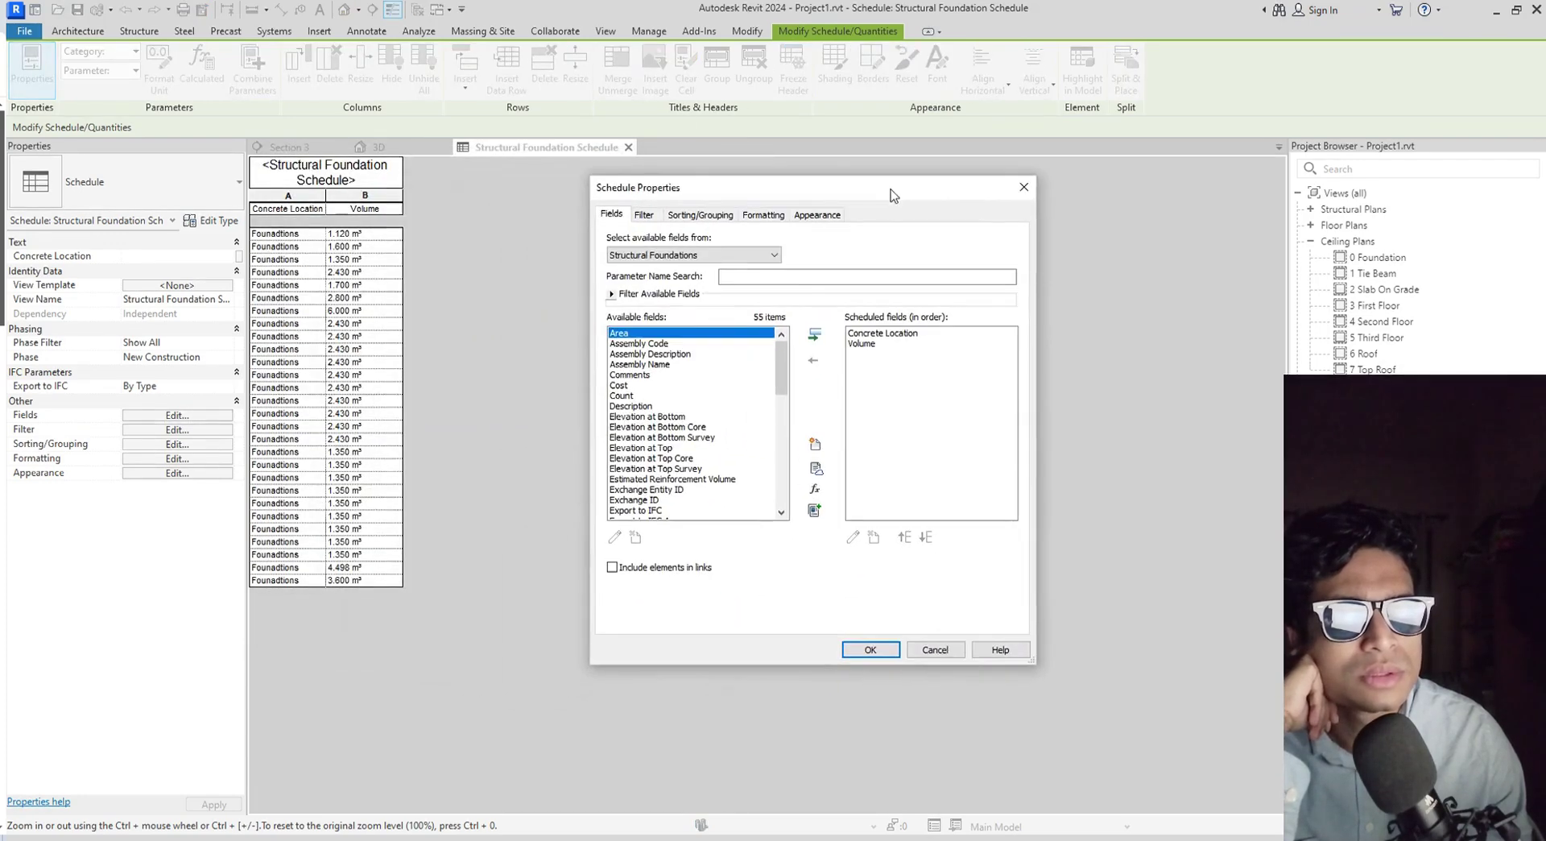
pyautogui.scroll(-6, 698, 421)
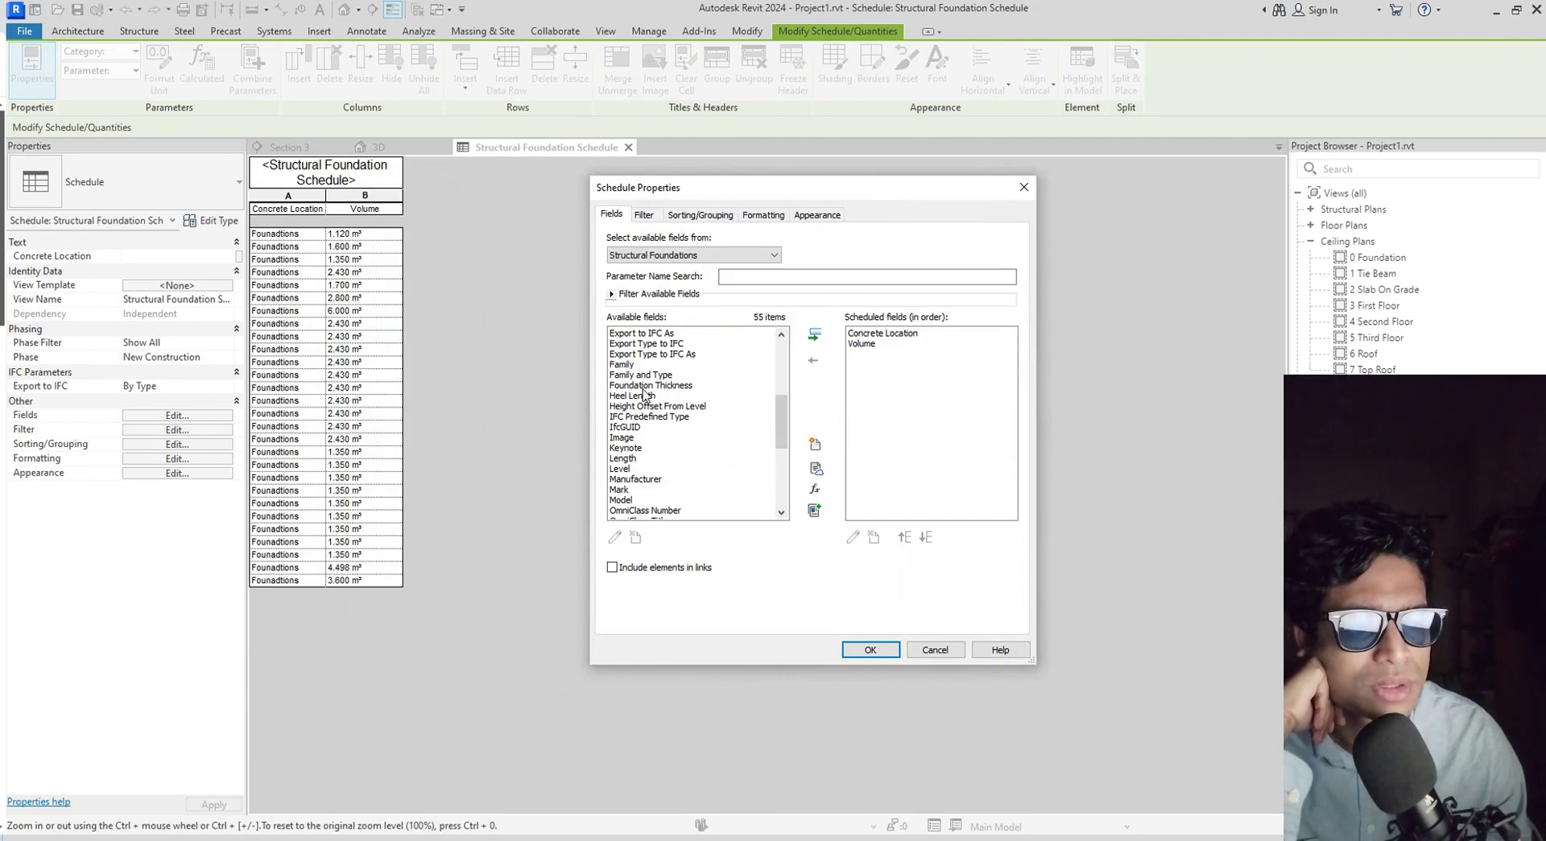
pyautogui.click(661, 375)
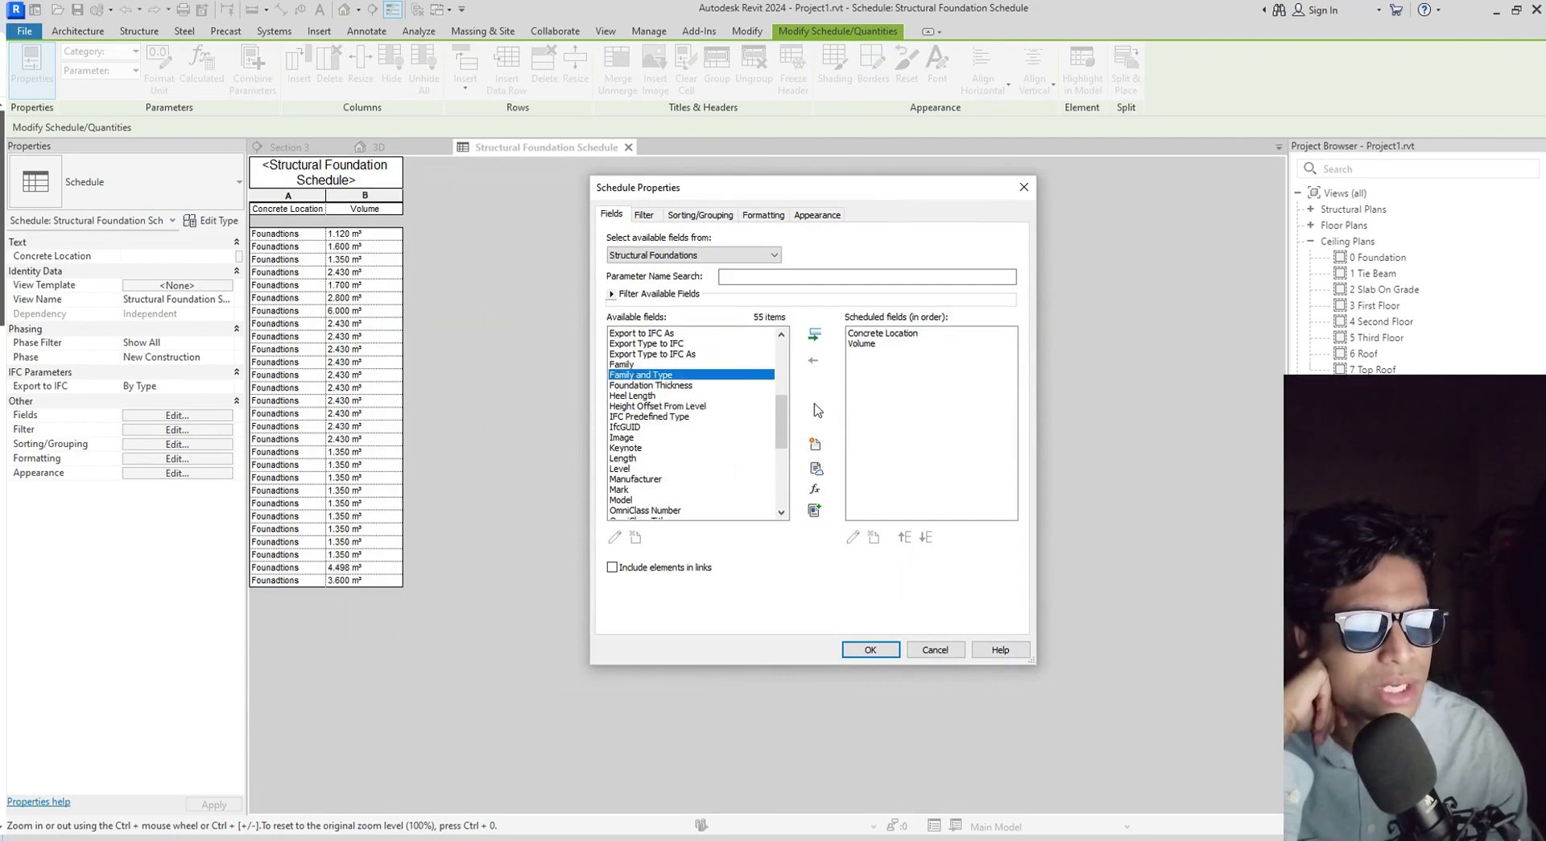
pyautogui.click(815, 335)
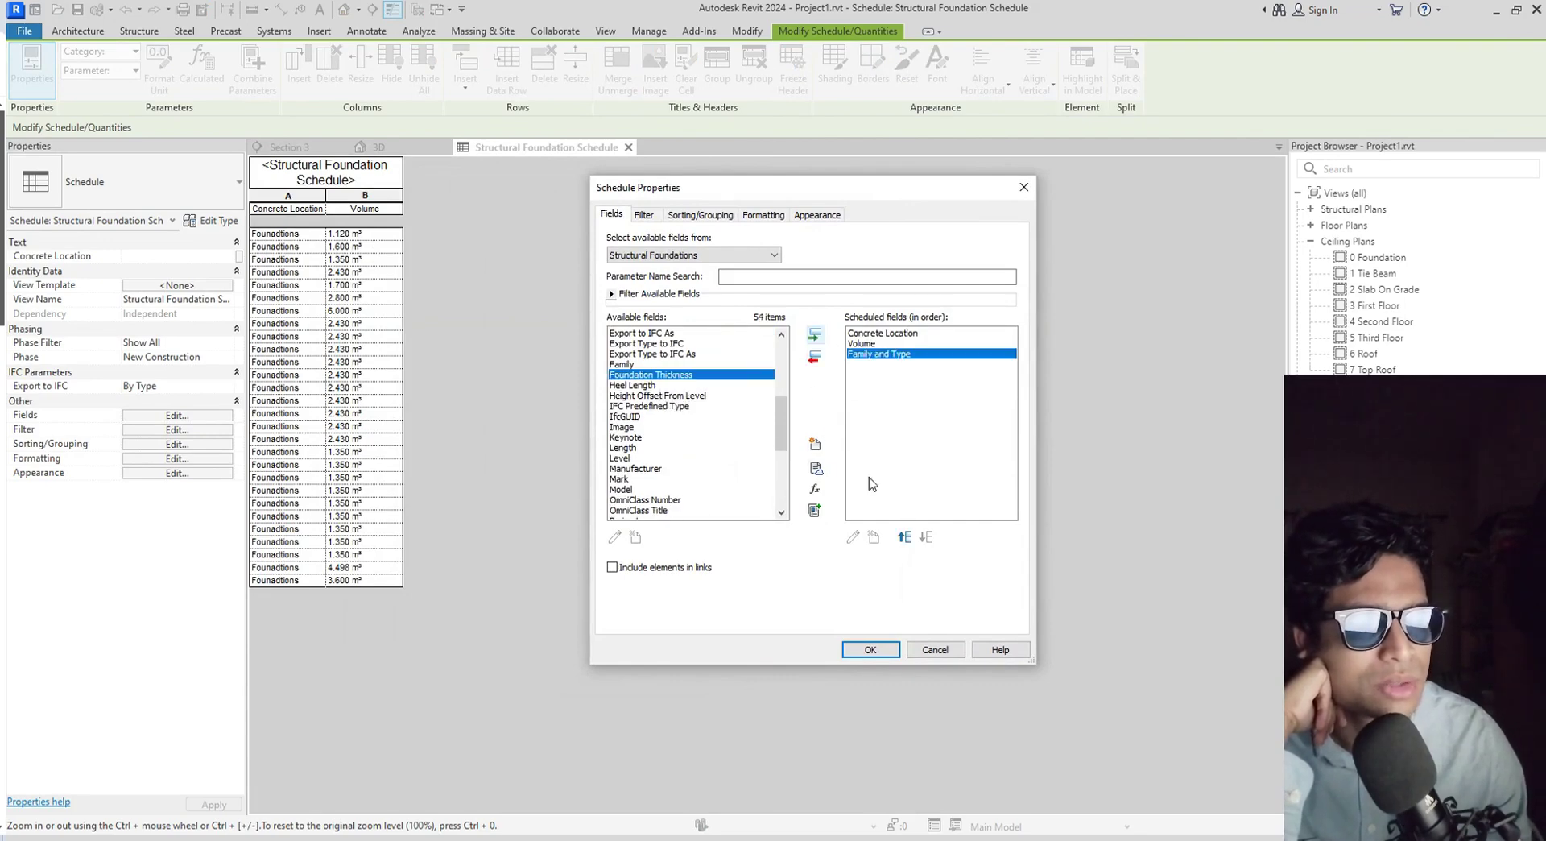
pyautogui.click(905, 536)
pyautogui.click(905, 536)
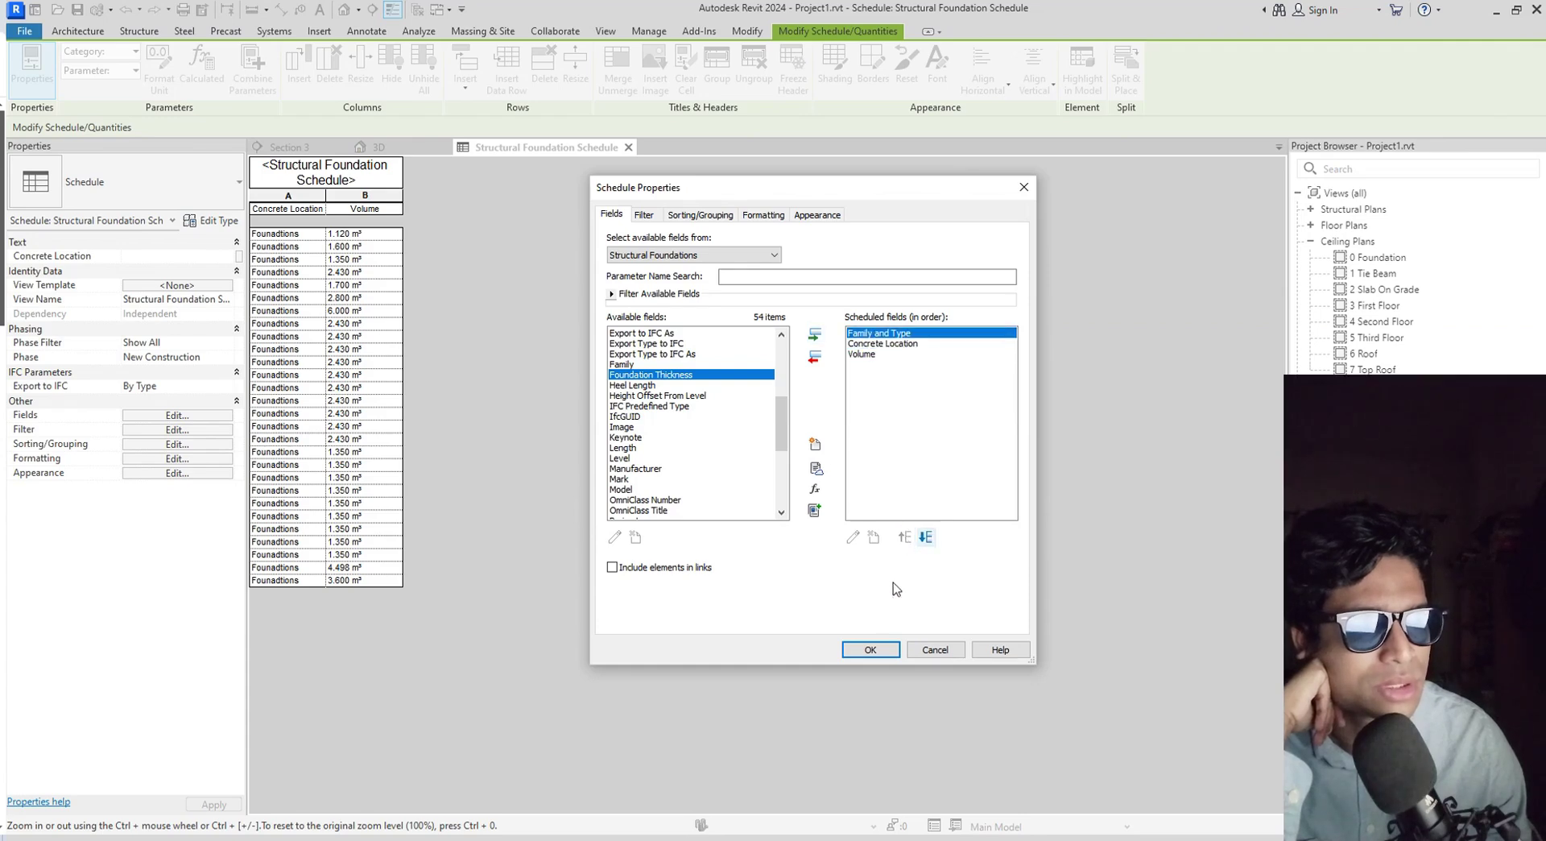
pyautogui.click(870, 649)
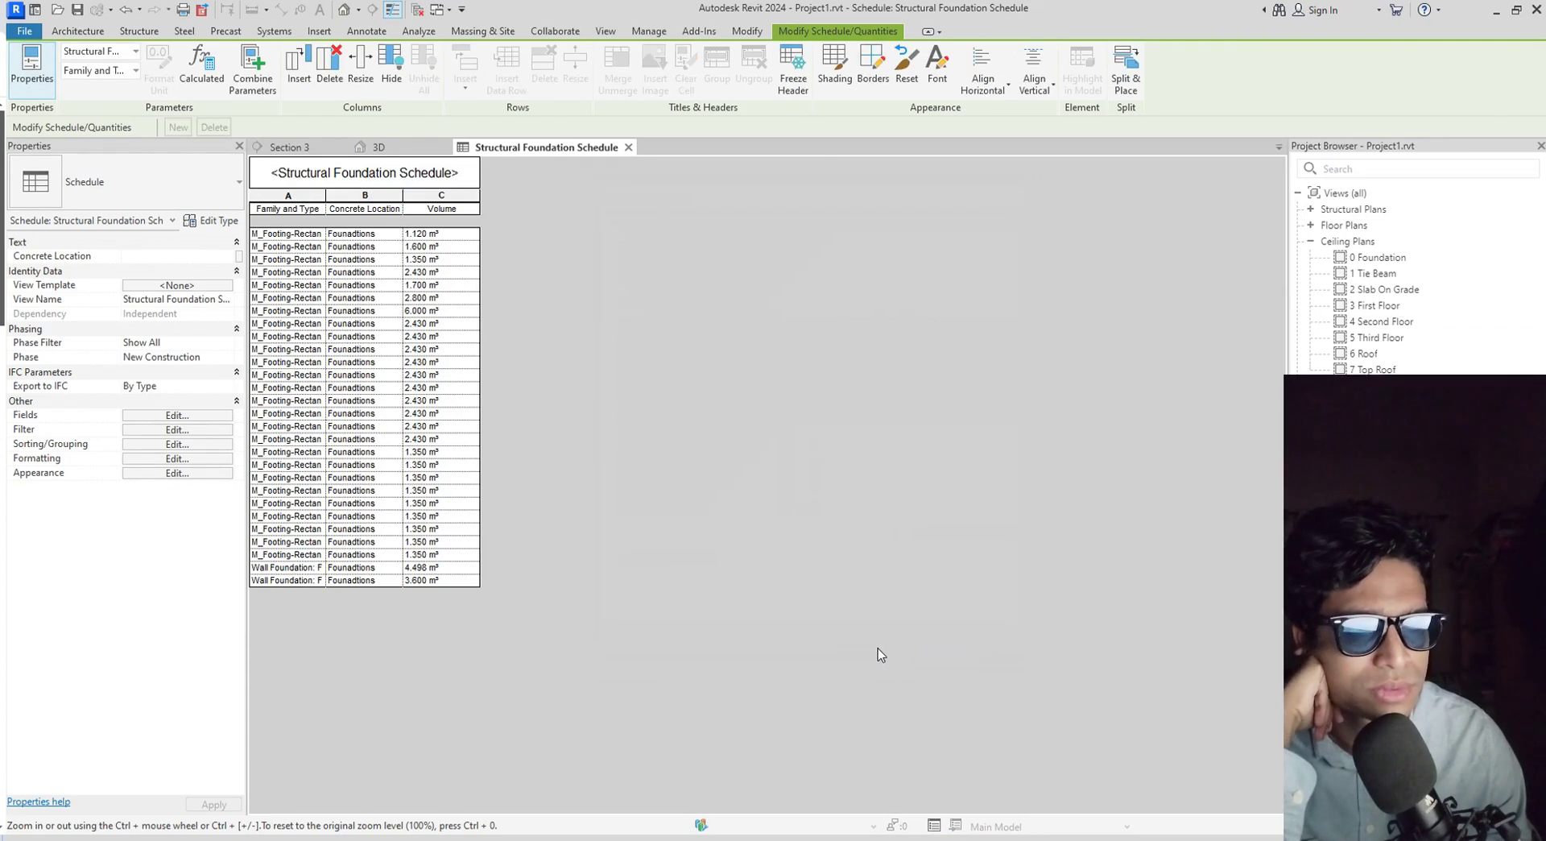
pyautogui.moveTo(324, 194); pyautogui.dragTo(398, 197)
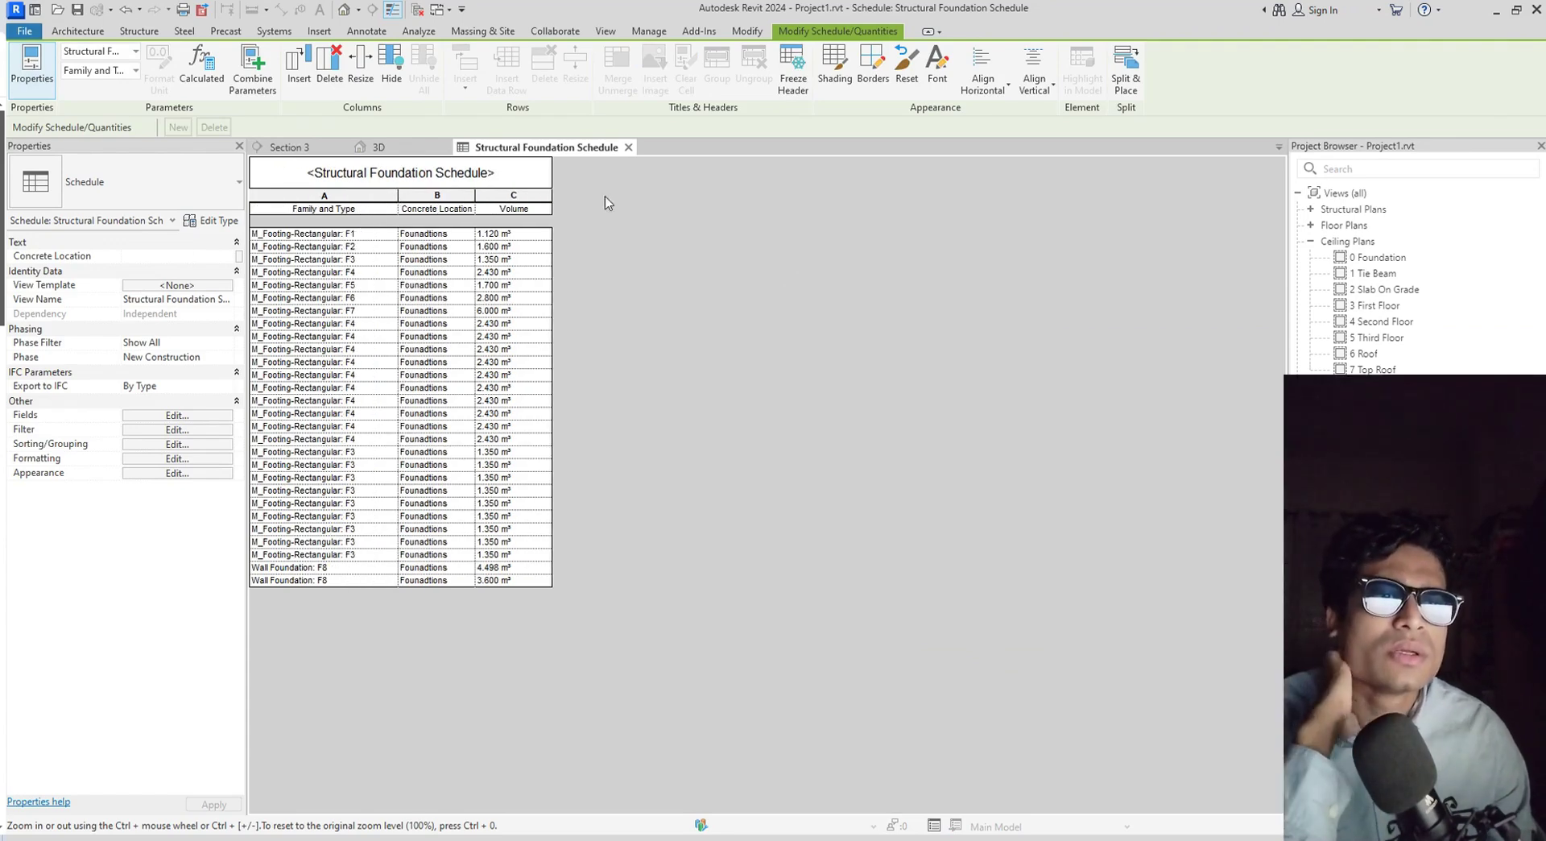
# Add the Type field to the foundation schedule and place it first in the field order.
pyautogui.click(178, 415)
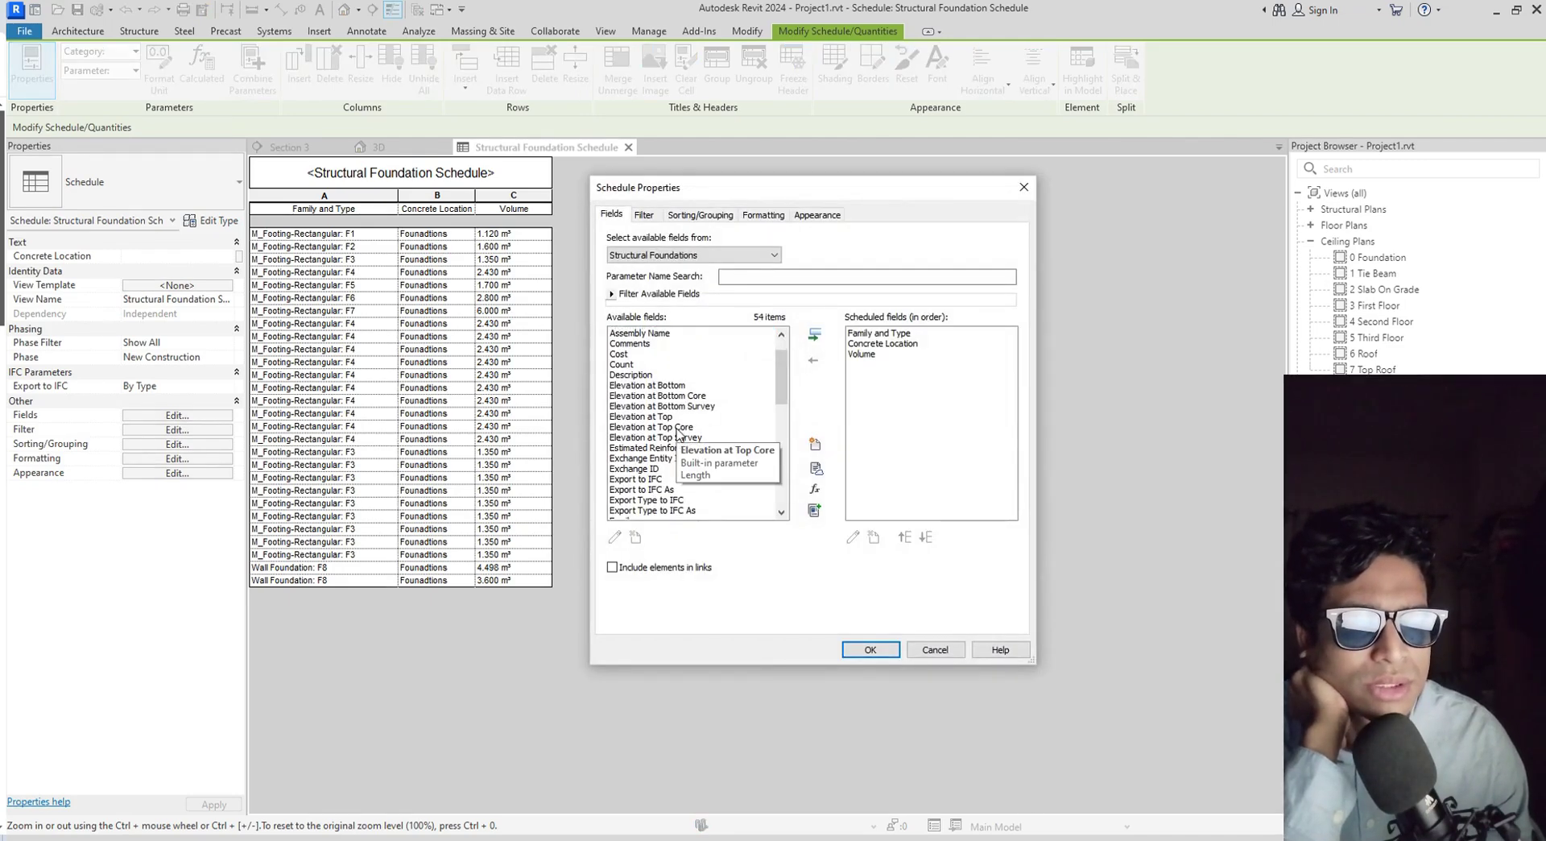
pyautogui.scroll(-3, 676, 439)
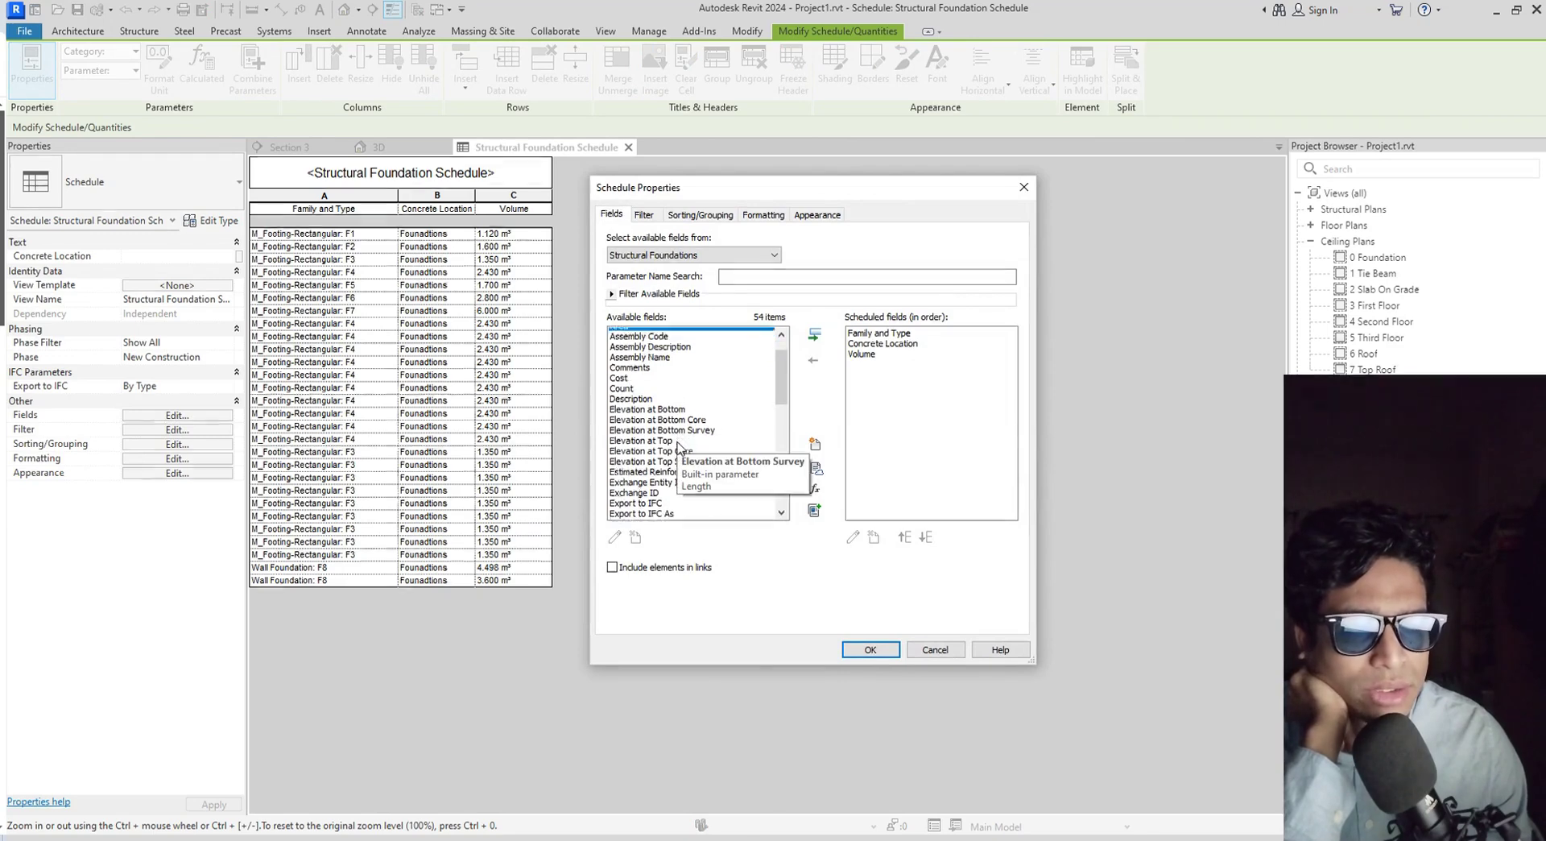
pyautogui.scroll(-9, 660, 515)
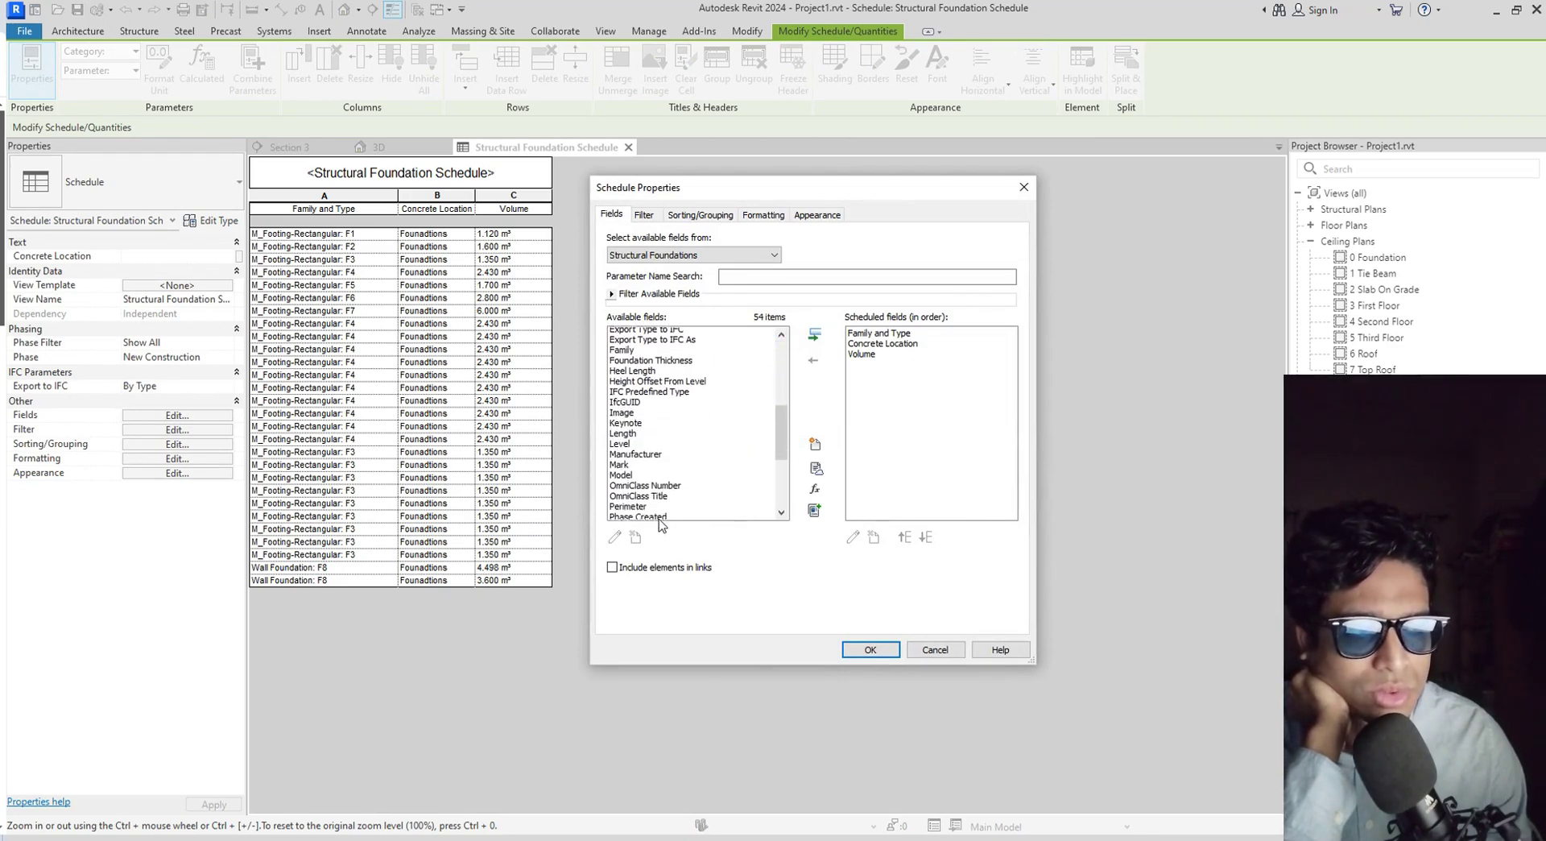
pyautogui.scroll(-1, 660, 521)
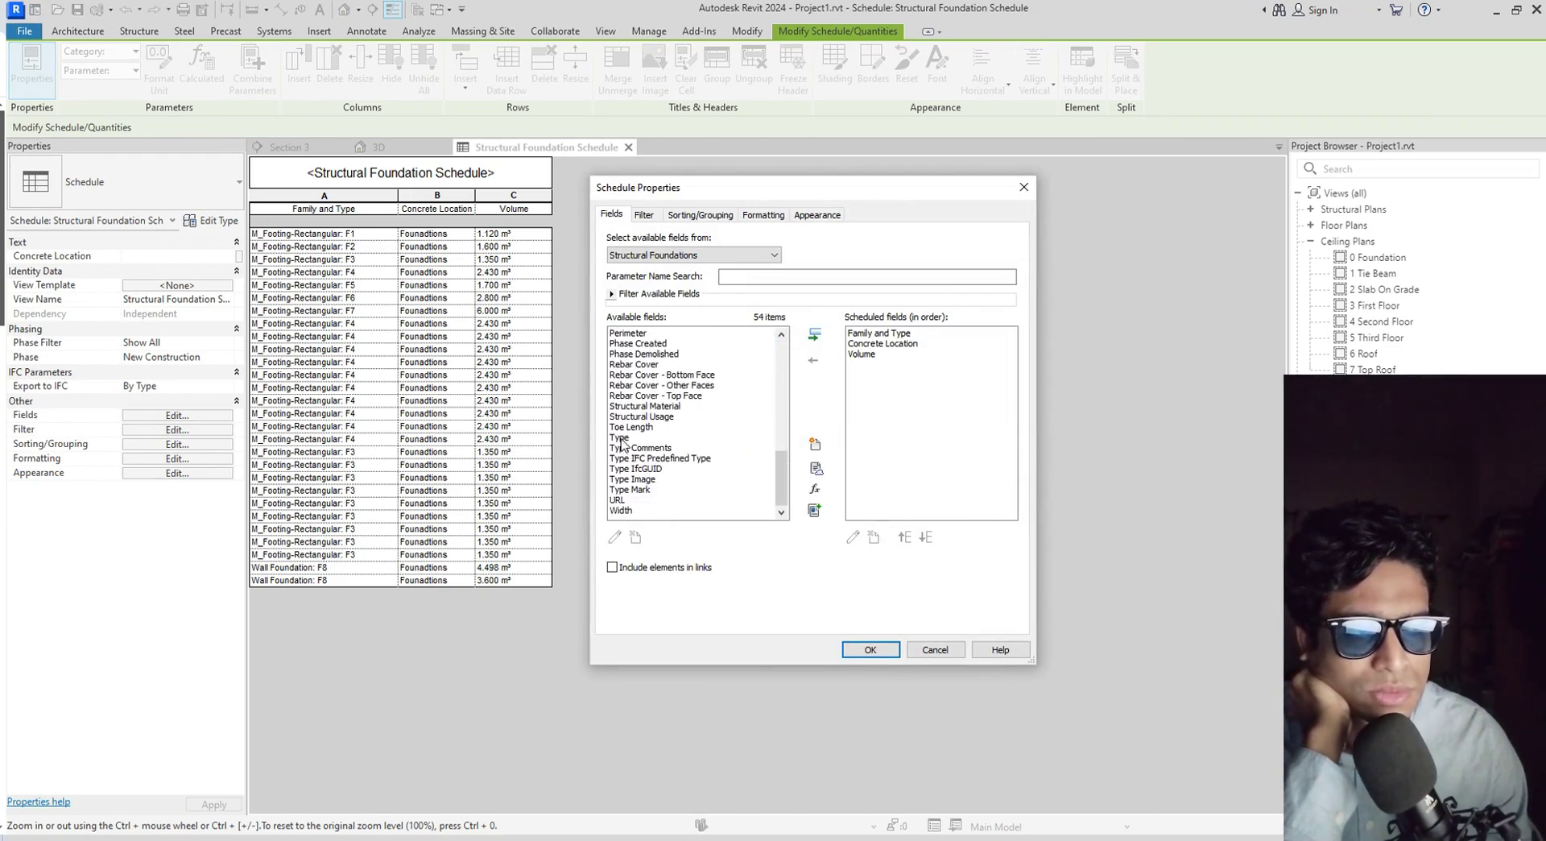
pyautogui.click(627, 437)
pyautogui.click(815, 334)
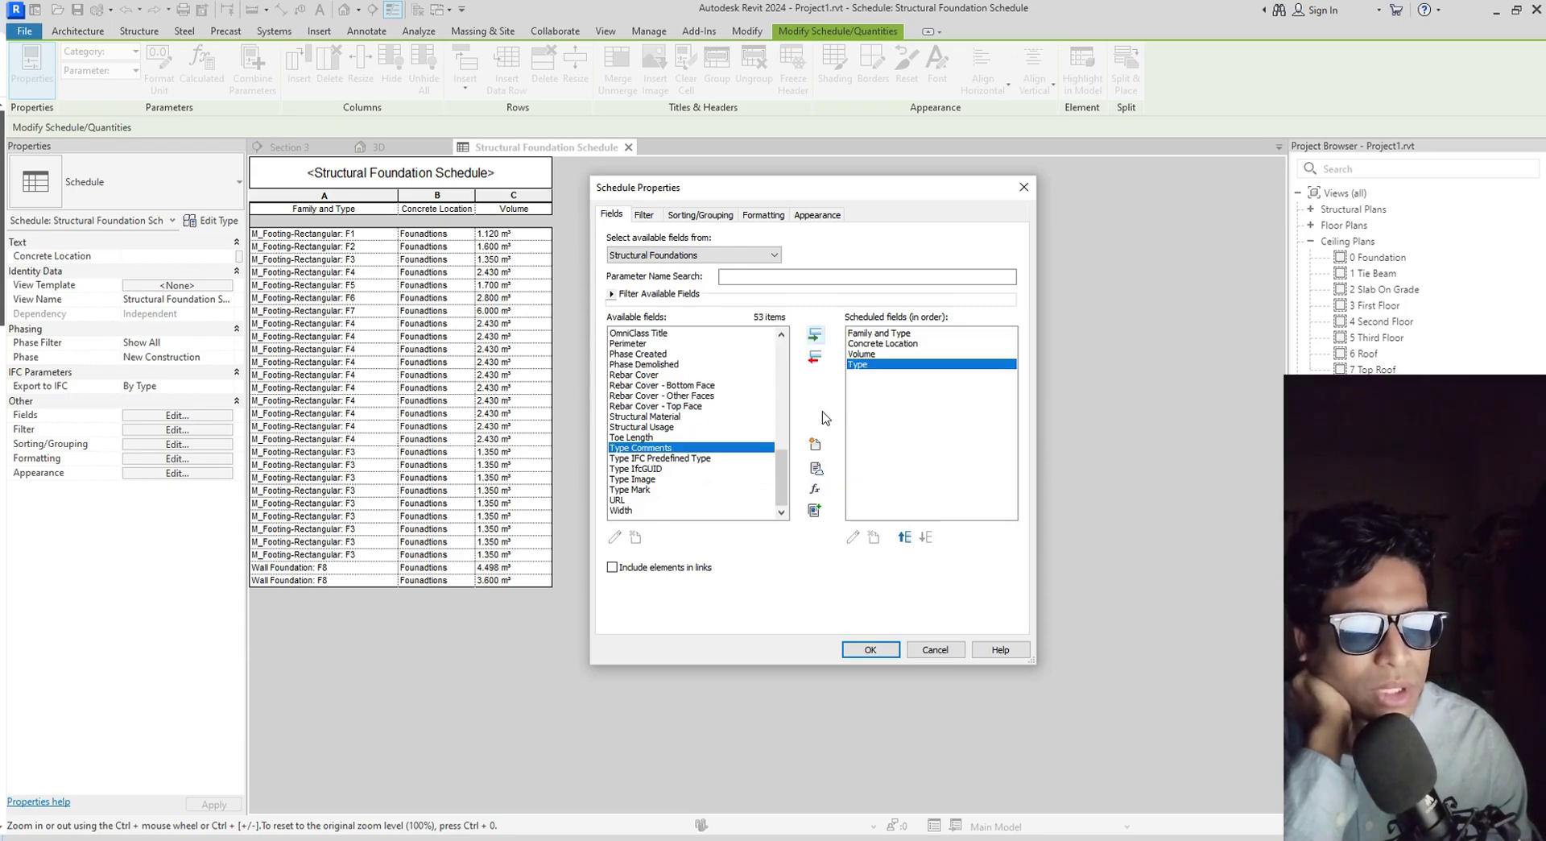
pyautogui.click(905, 538)
pyautogui.click(905, 538)
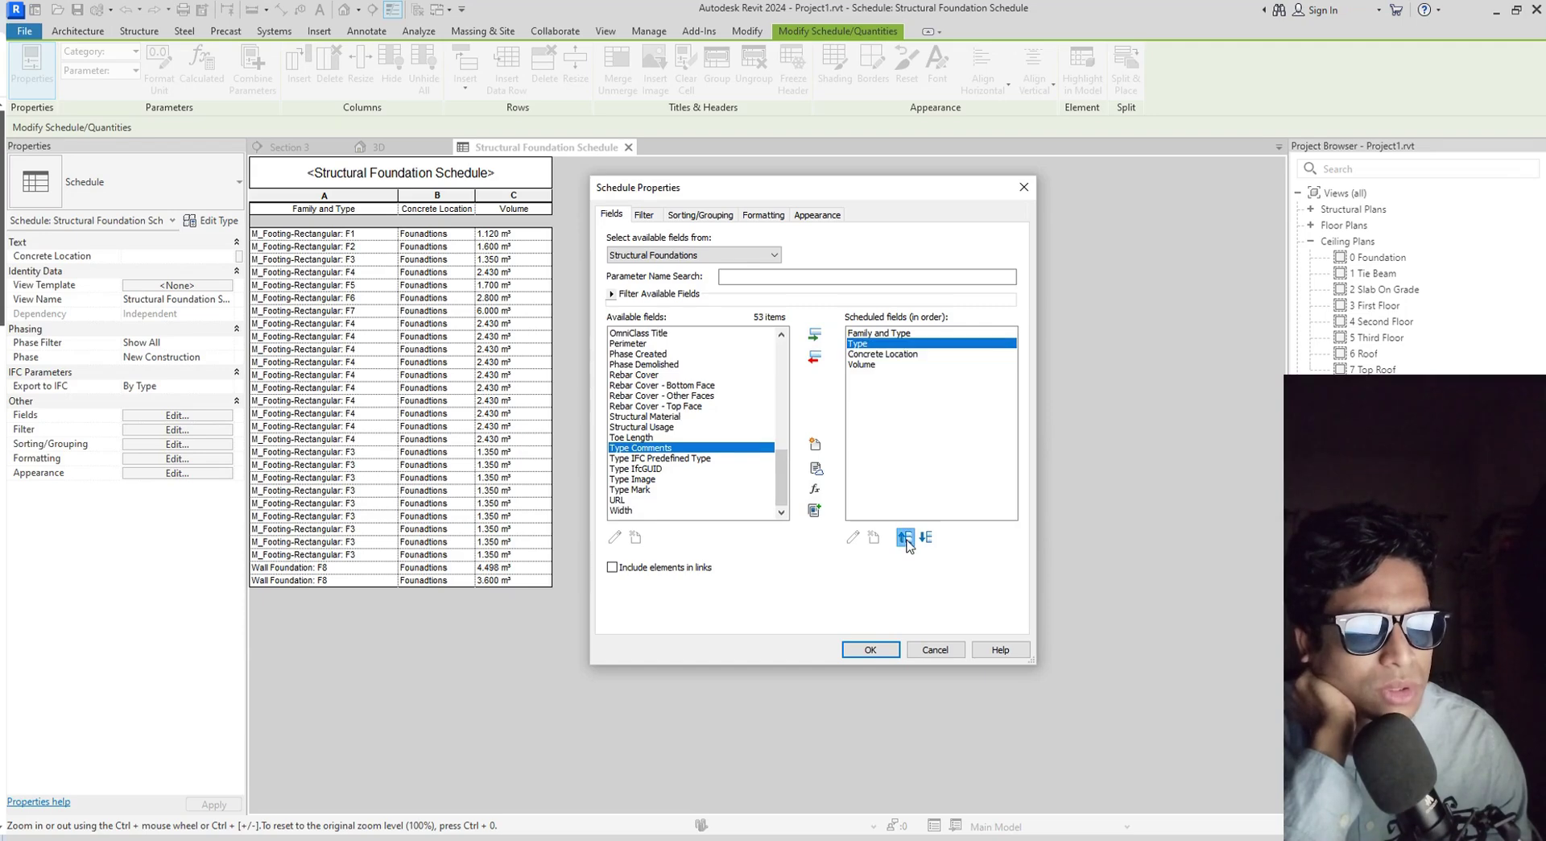
pyautogui.click(905, 538)
# Remove the Family and Type field from the foundation schedule and apply the field changes.
pyautogui.click(886, 345)
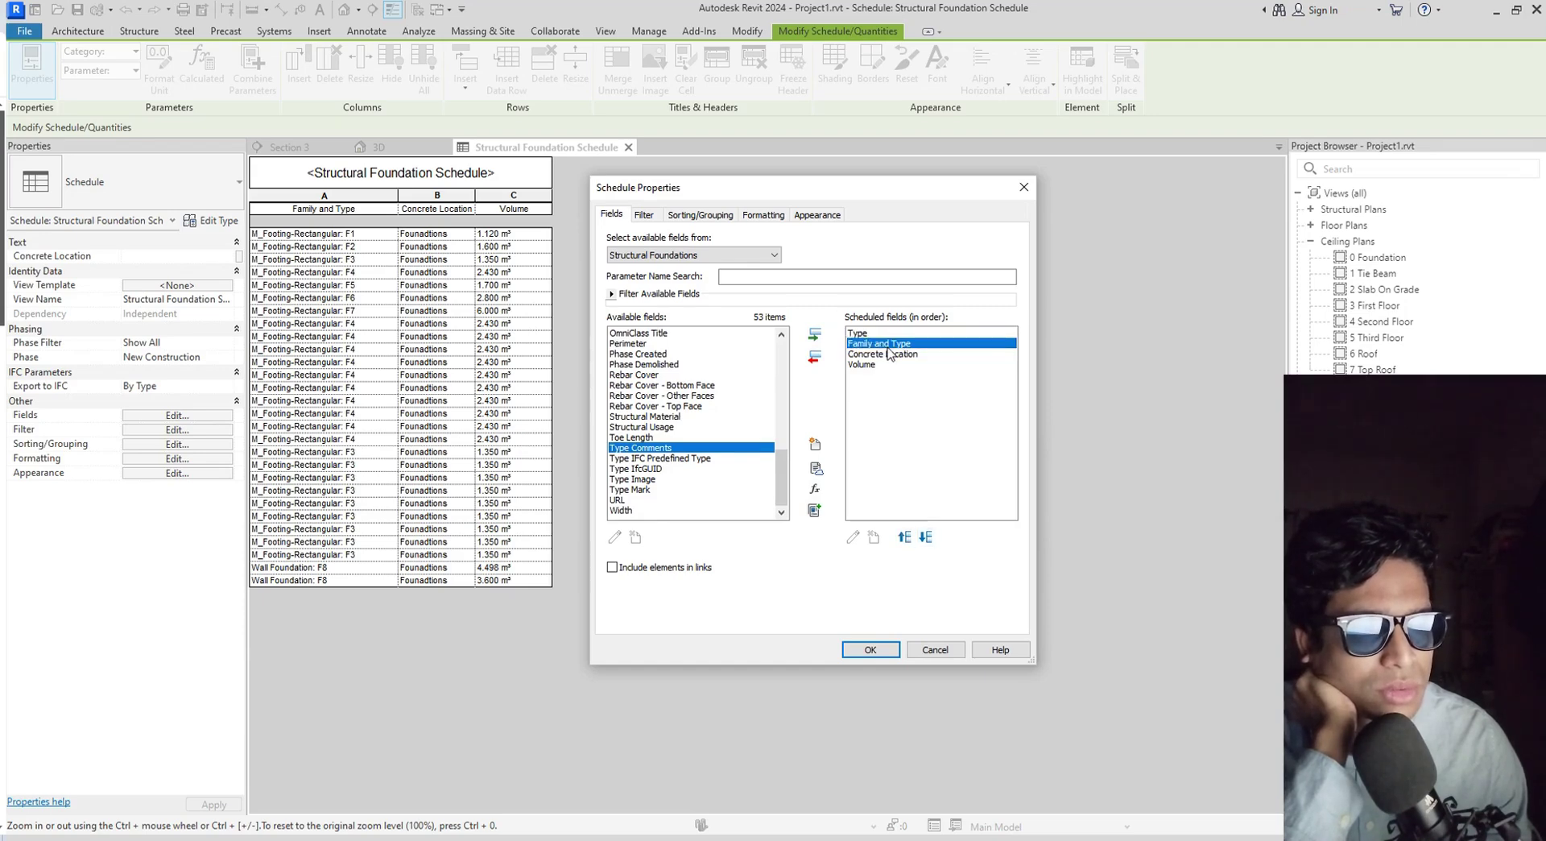
pyautogui.click(816, 360)
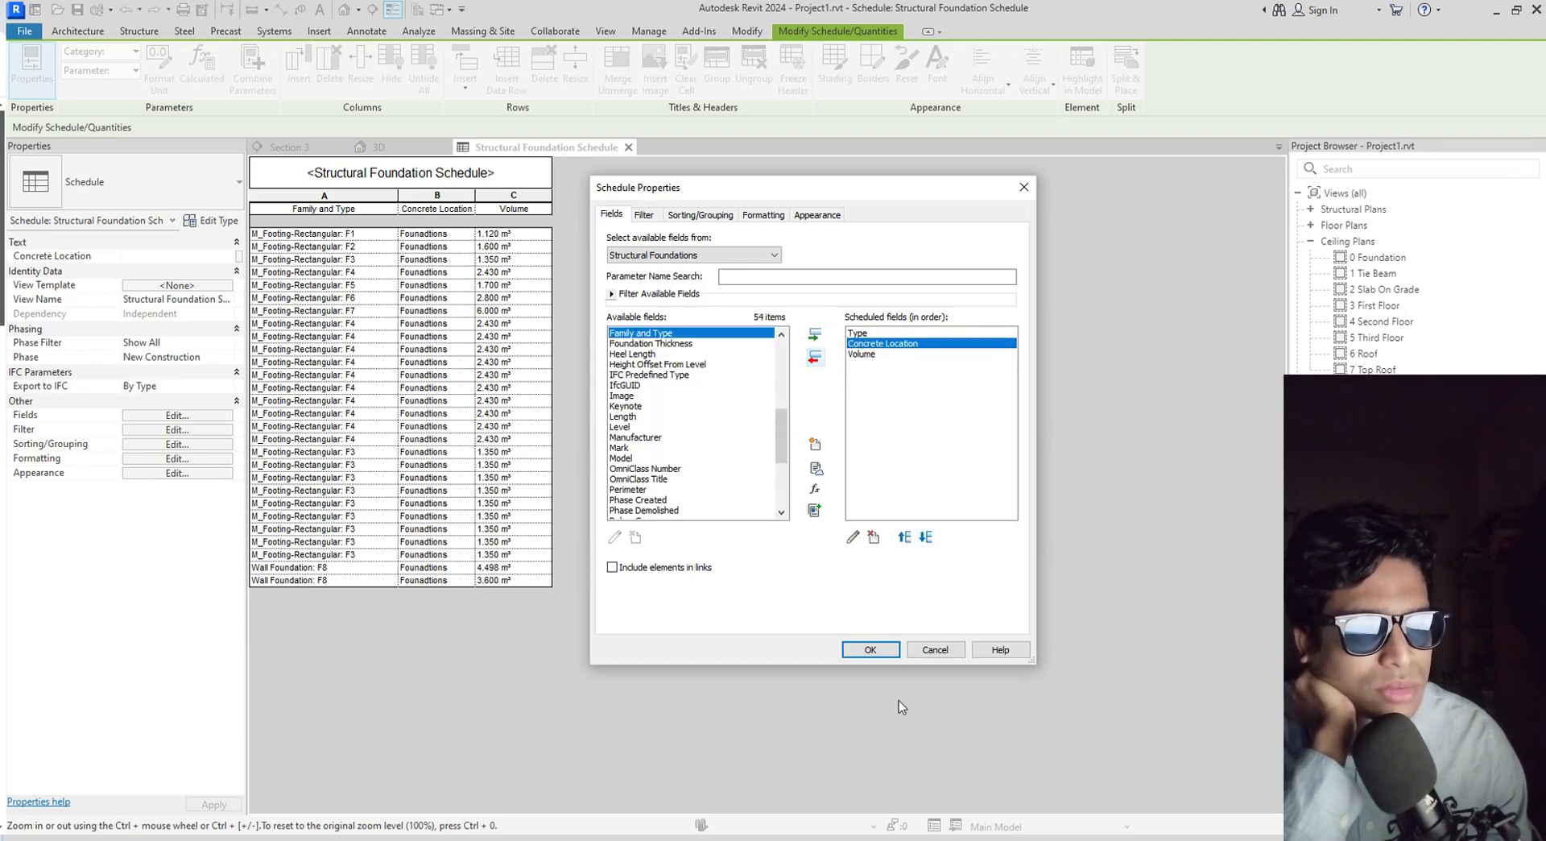
pyautogui.click(870, 649)
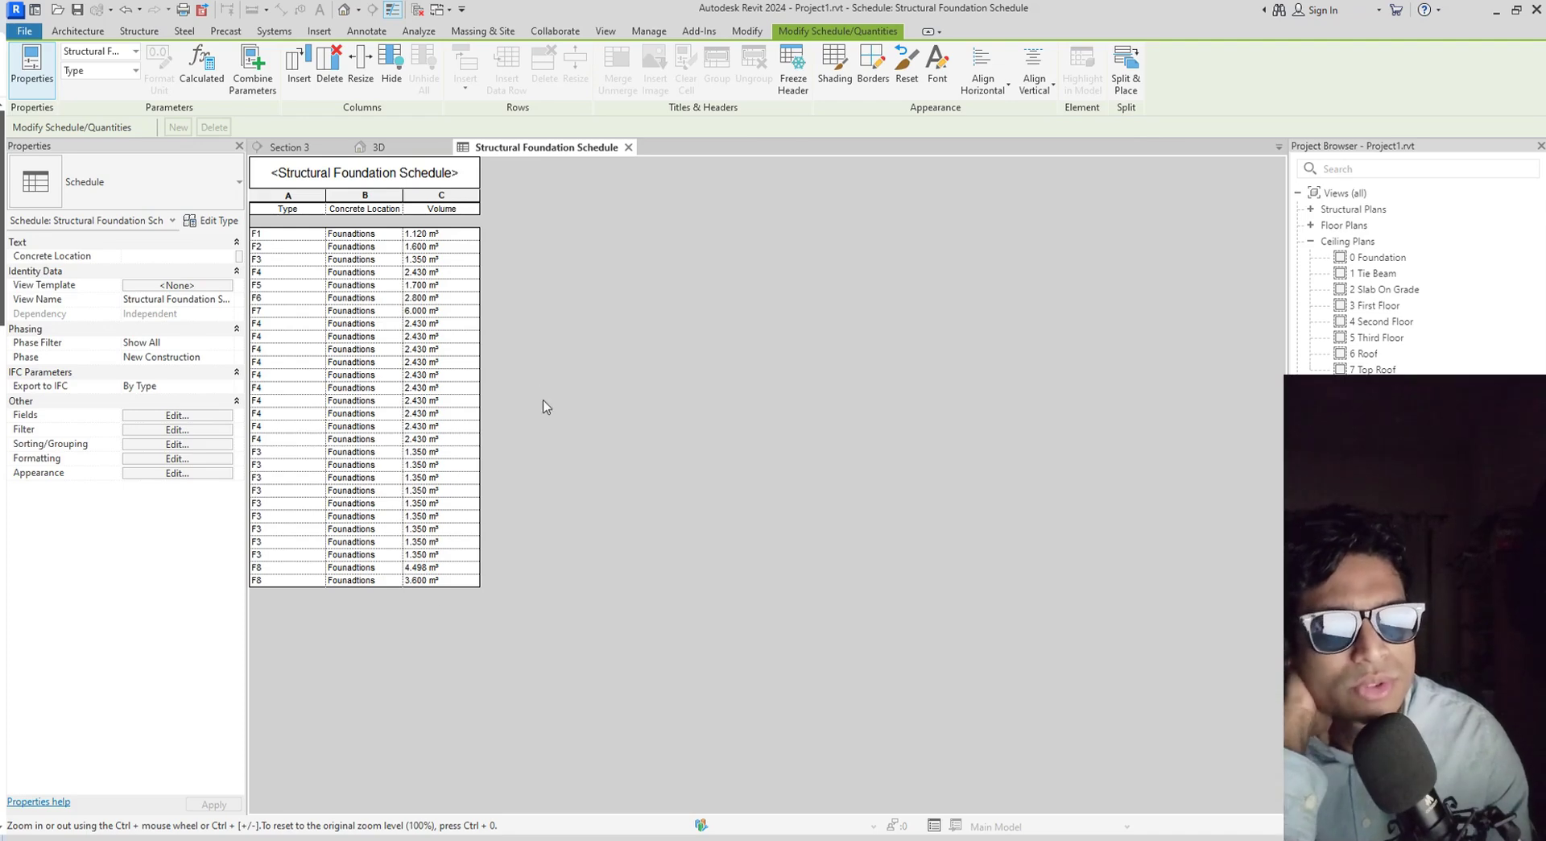
# Set the foundation schedule's Volume field to Calculate totals.
pyautogui.click(204, 417)
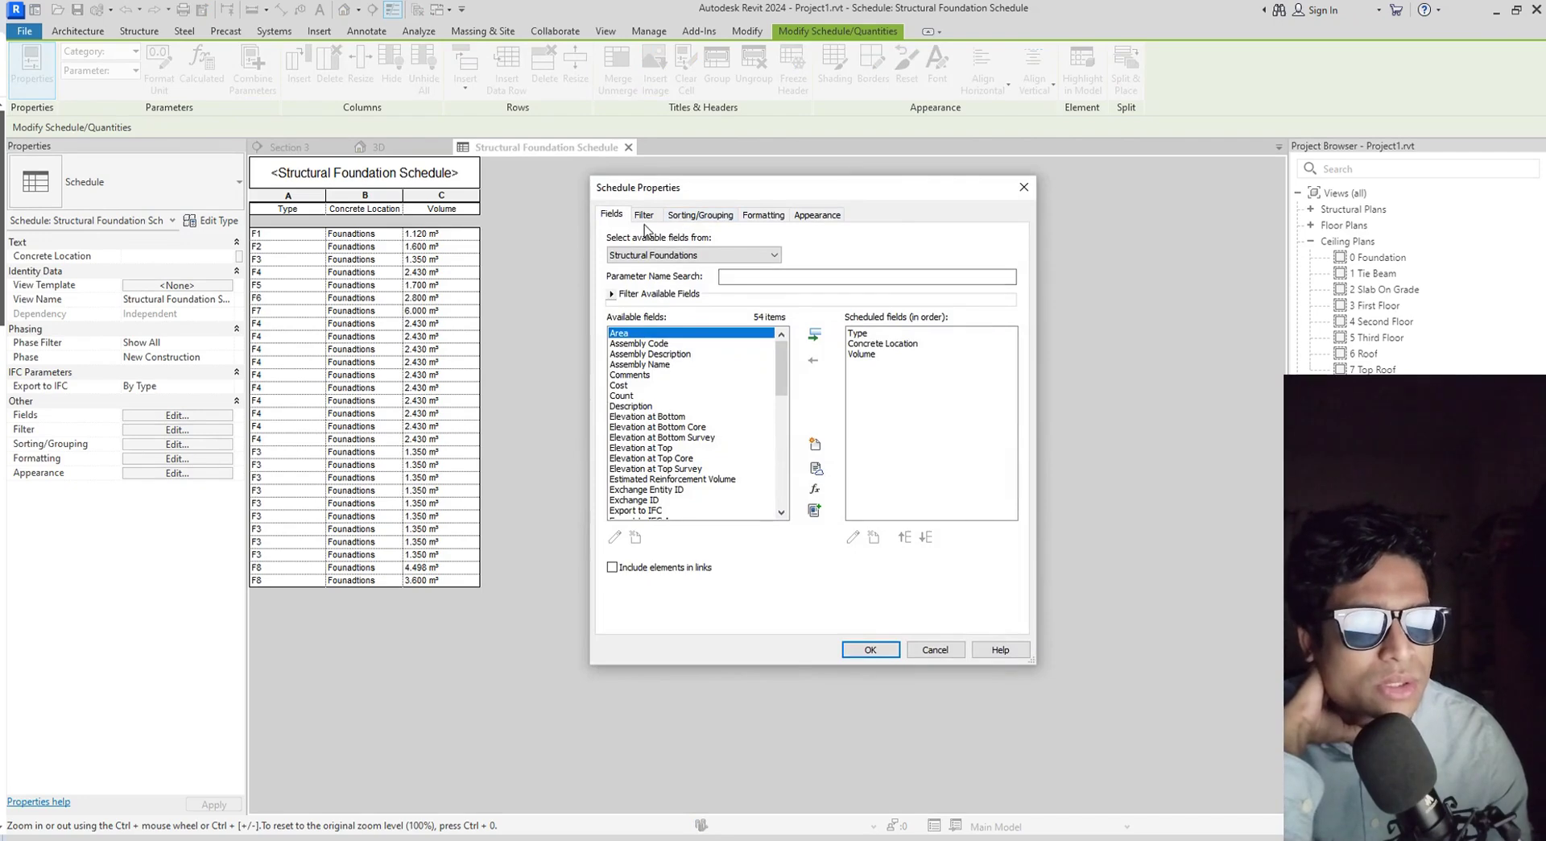
pyautogui.click(651, 221)
pyautogui.click(702, 216)
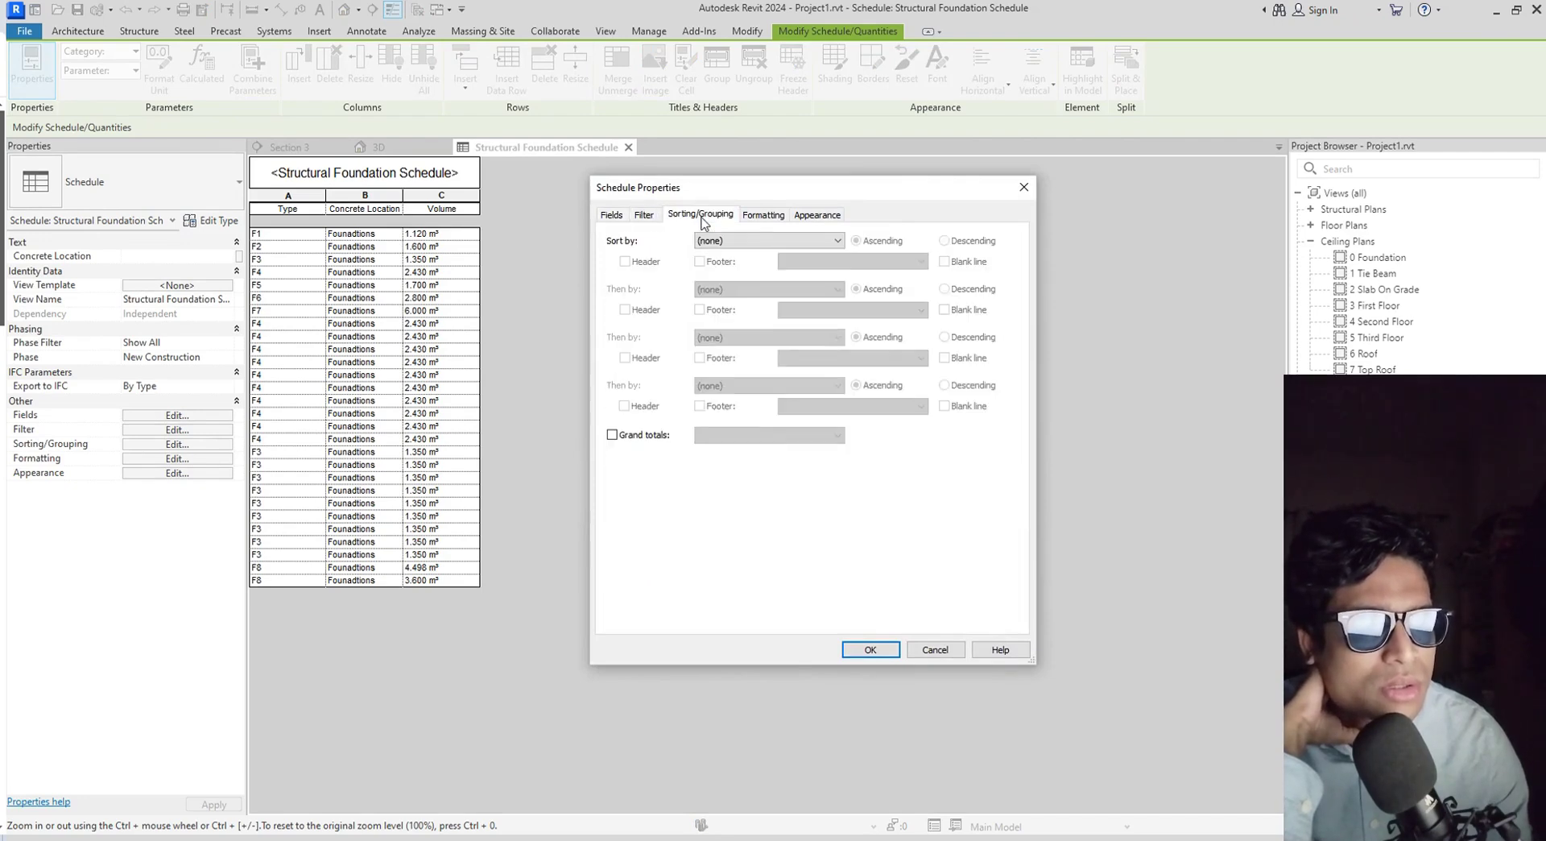
pyautogui.click(772, 217)
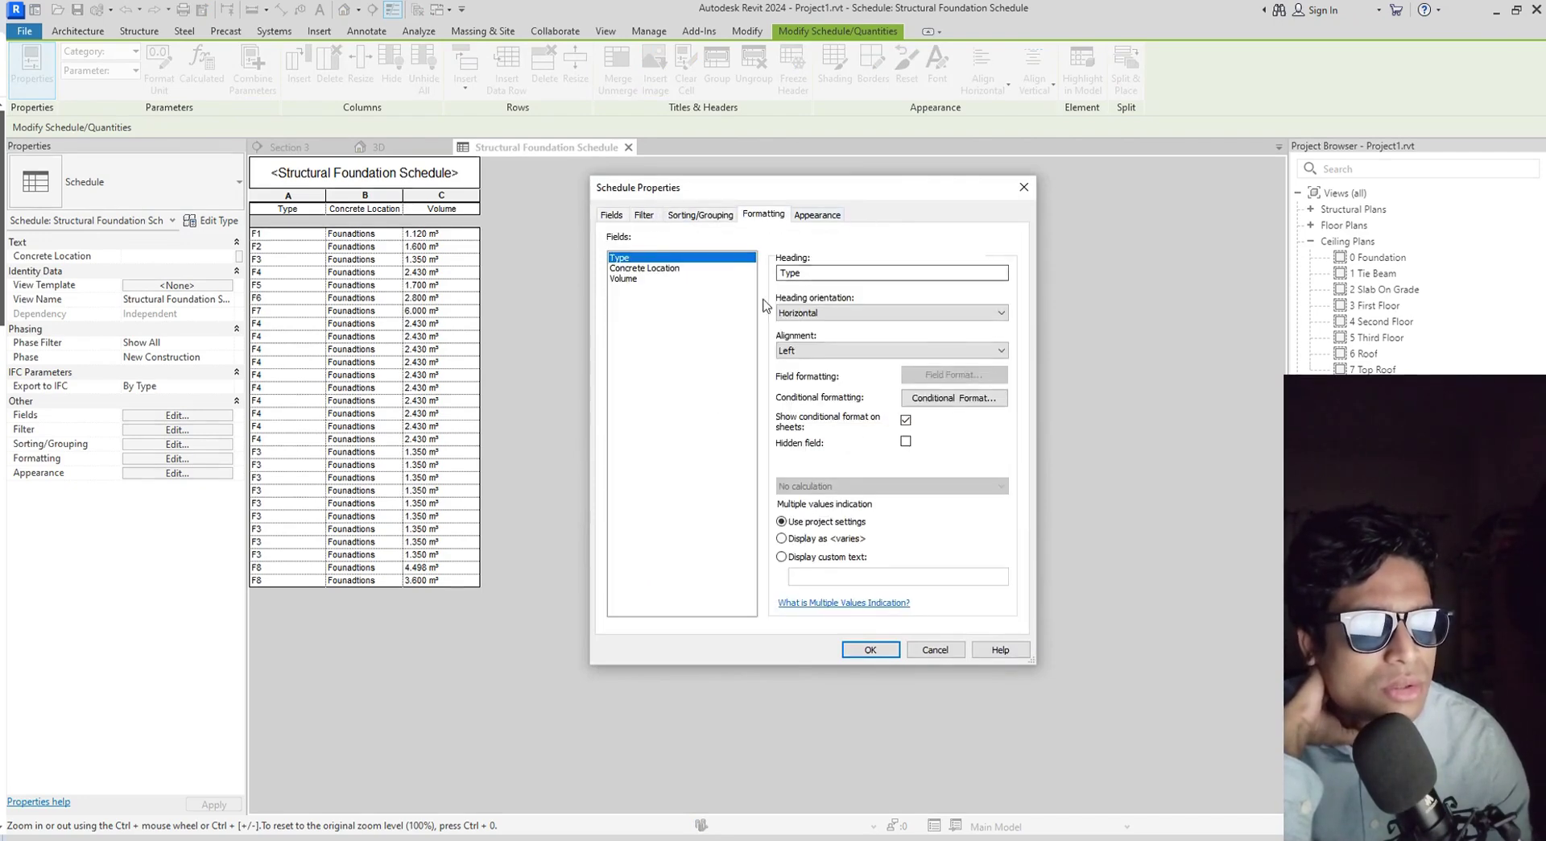
pyautogui.click(621, 279)
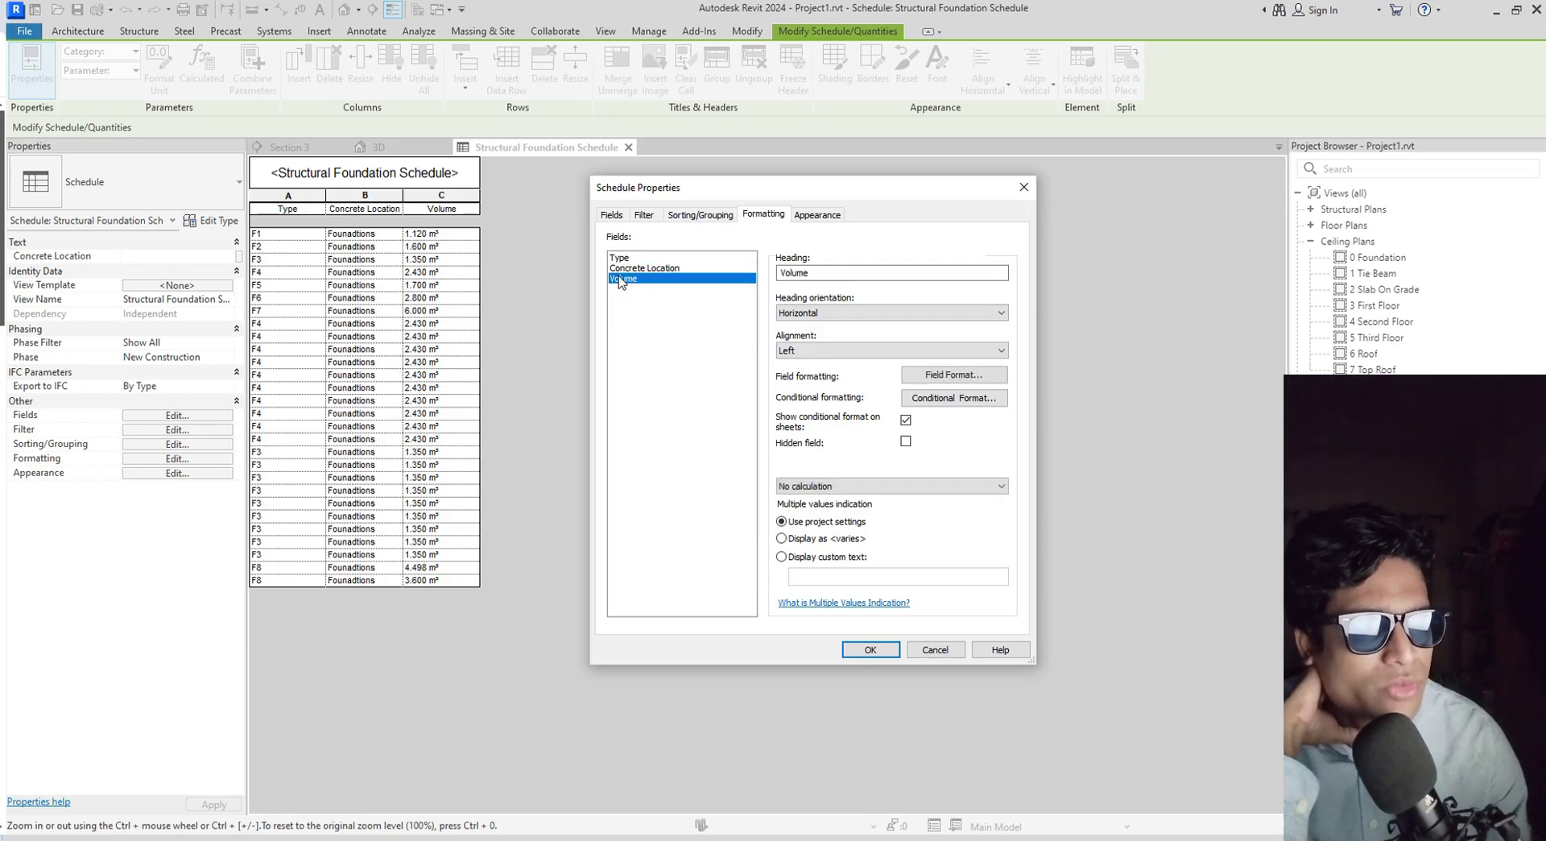
pyautogui.click(970, 352)
pyautogui.click(970, 362)
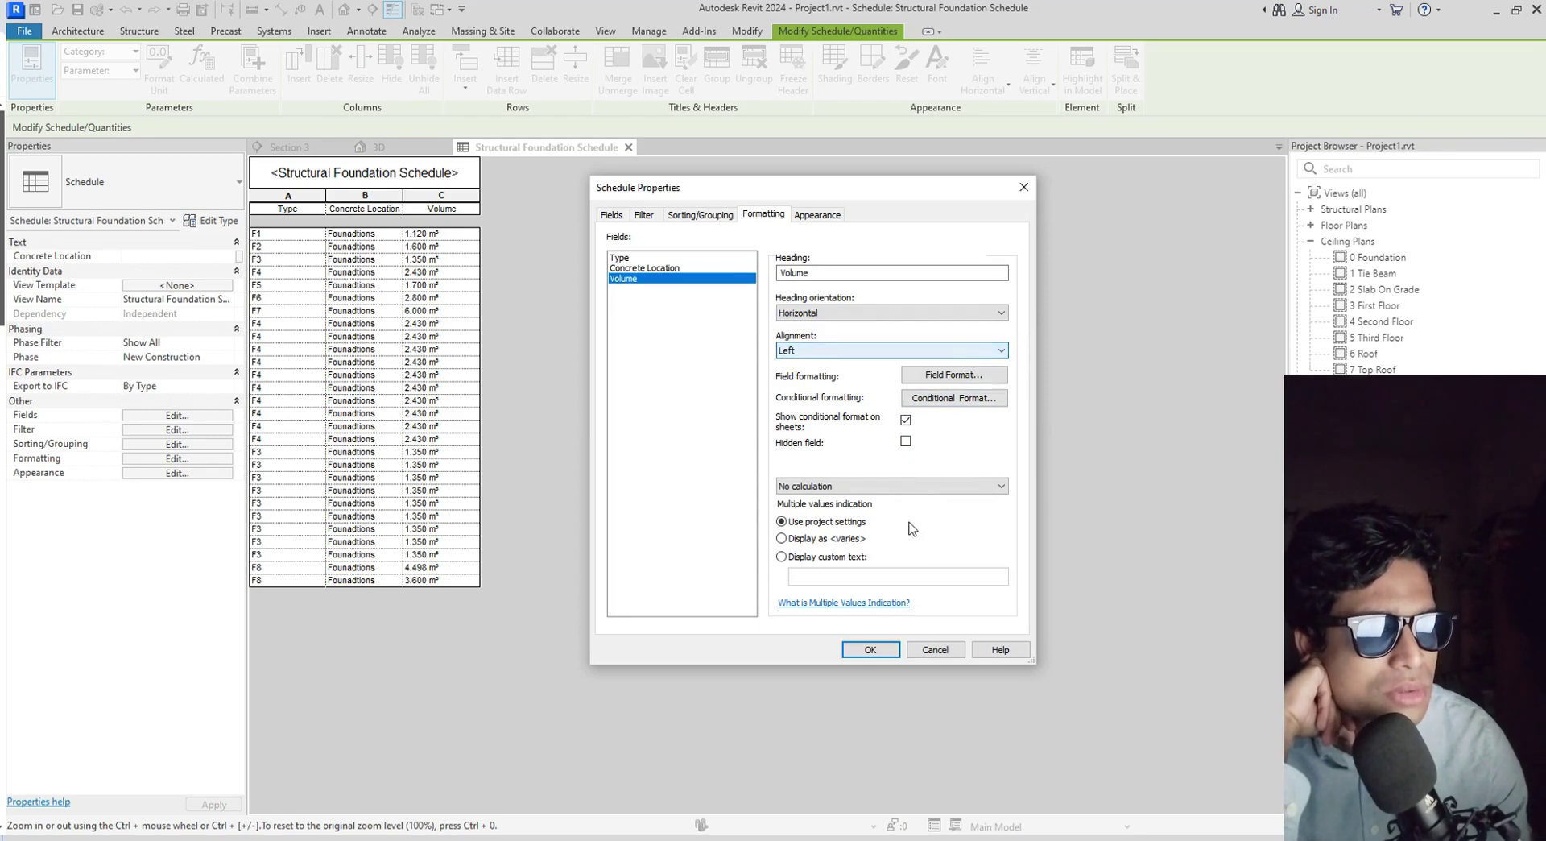
pyautogui.click(900, 484)
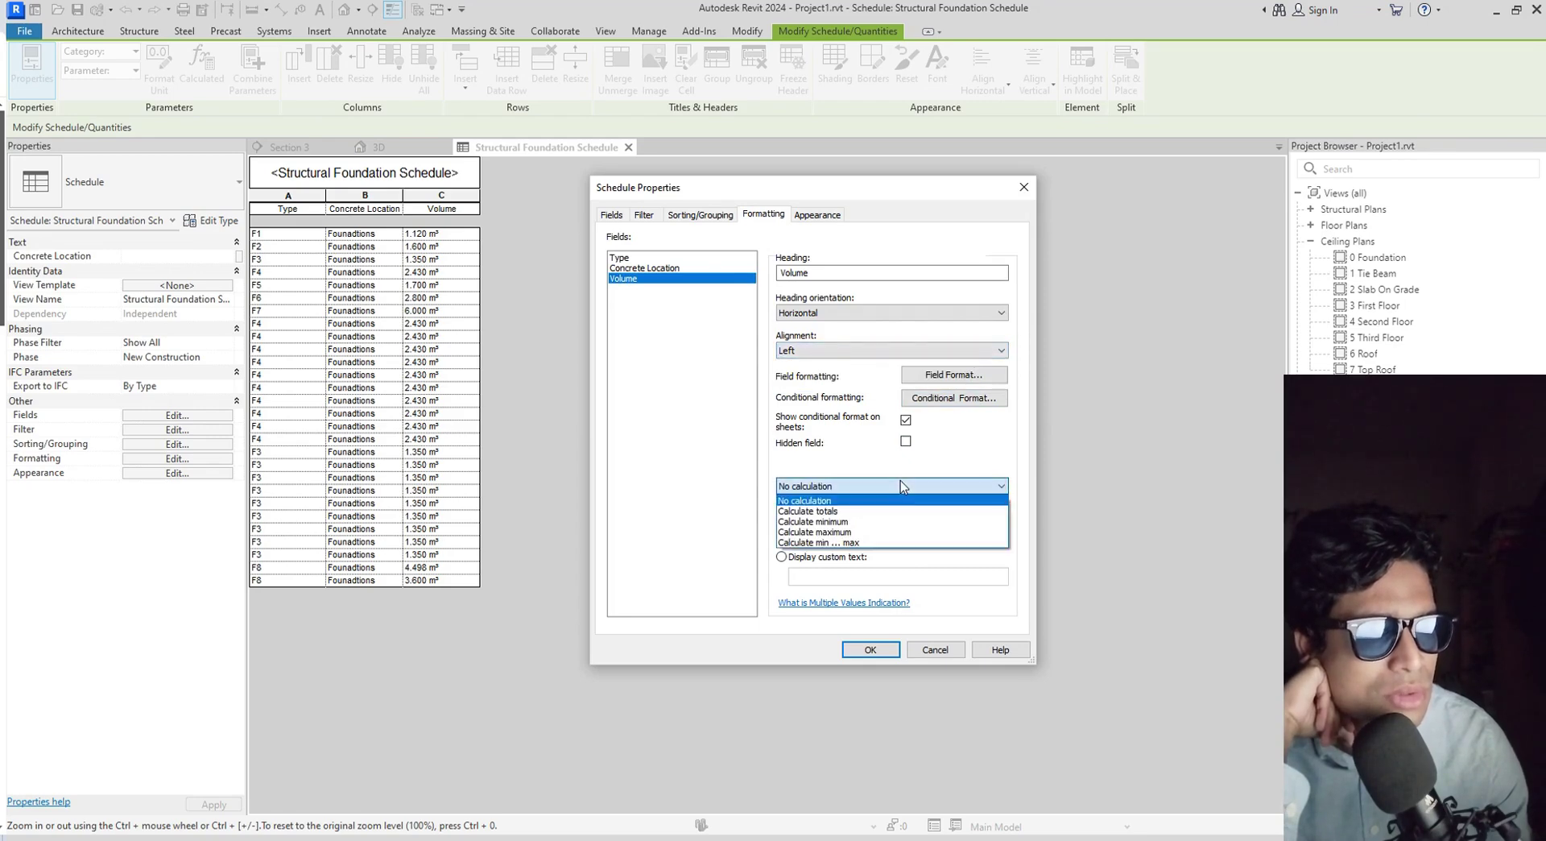
pyautogui.click(860, 512)
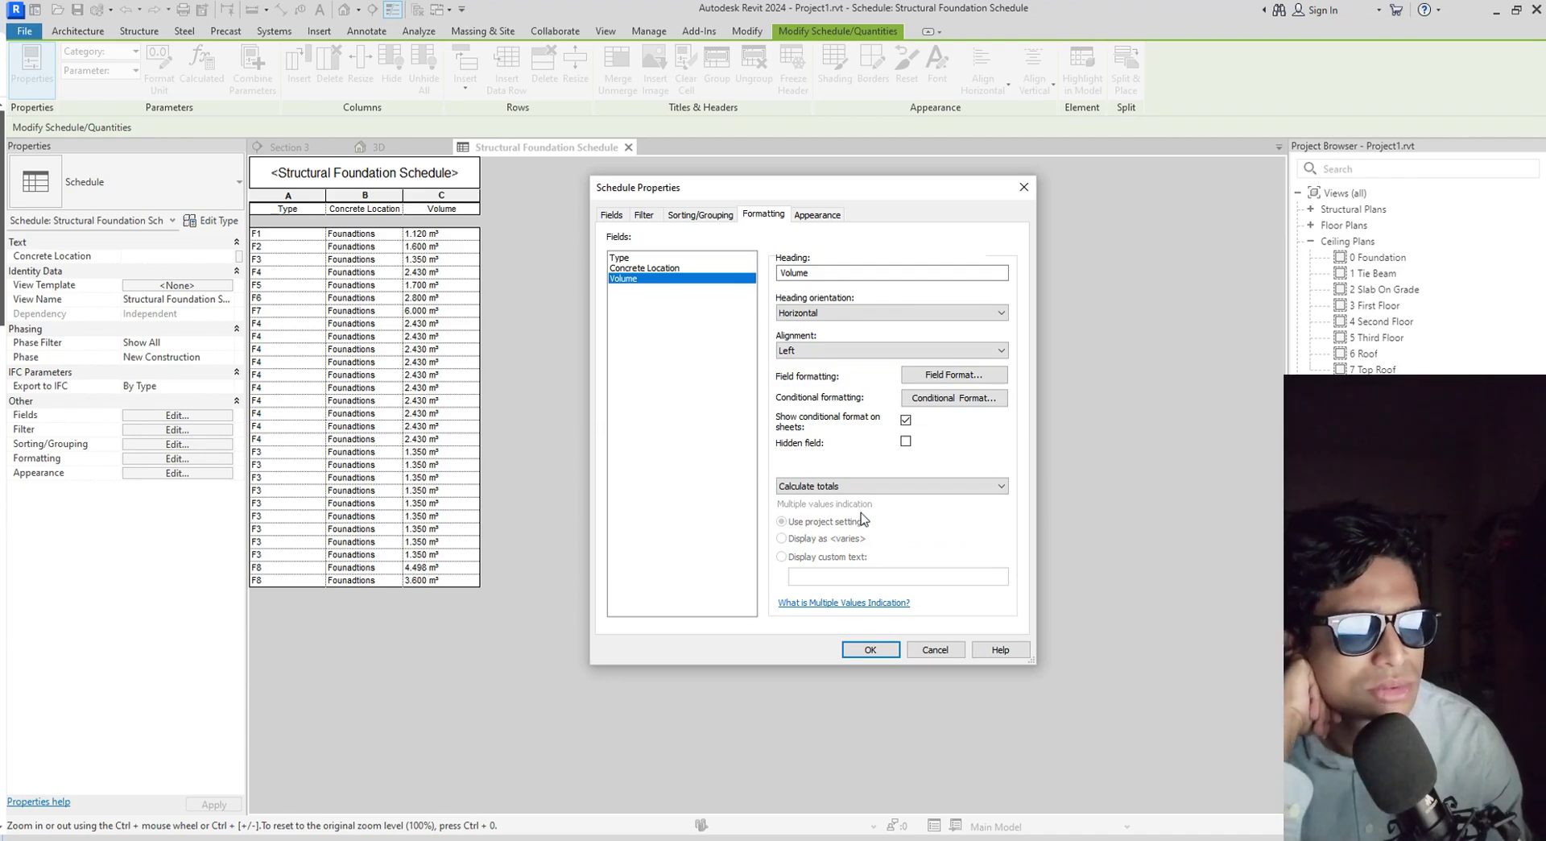
# Enable grand totals with title, count, and totals in the foundation schedule and apply the settings.
pyautogui.click(809, 215)
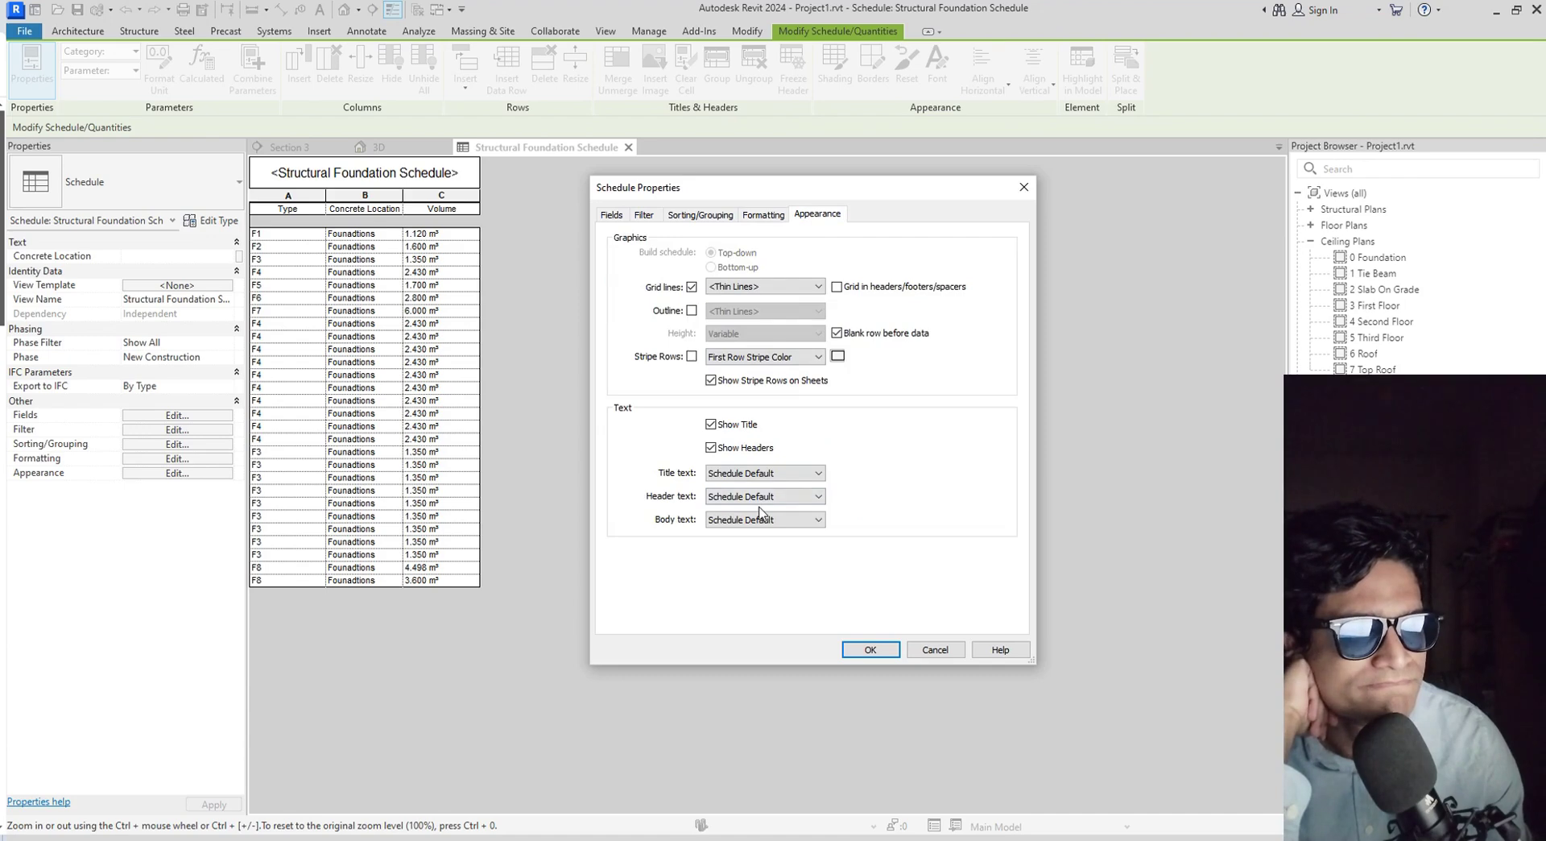
pyautogui.click(745, 221)
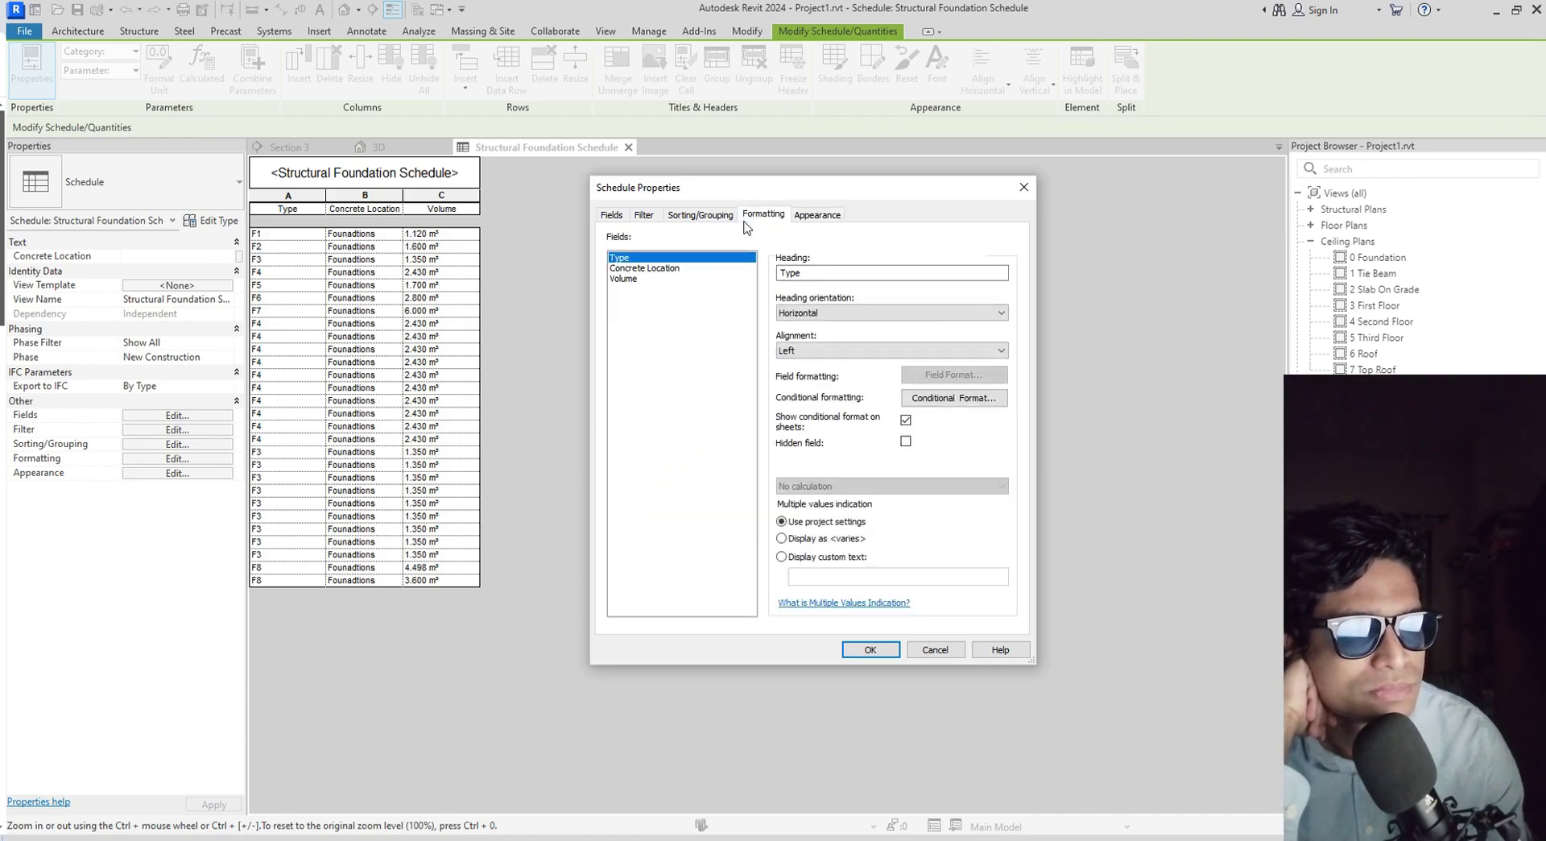
pyautogui.click(699, 215)
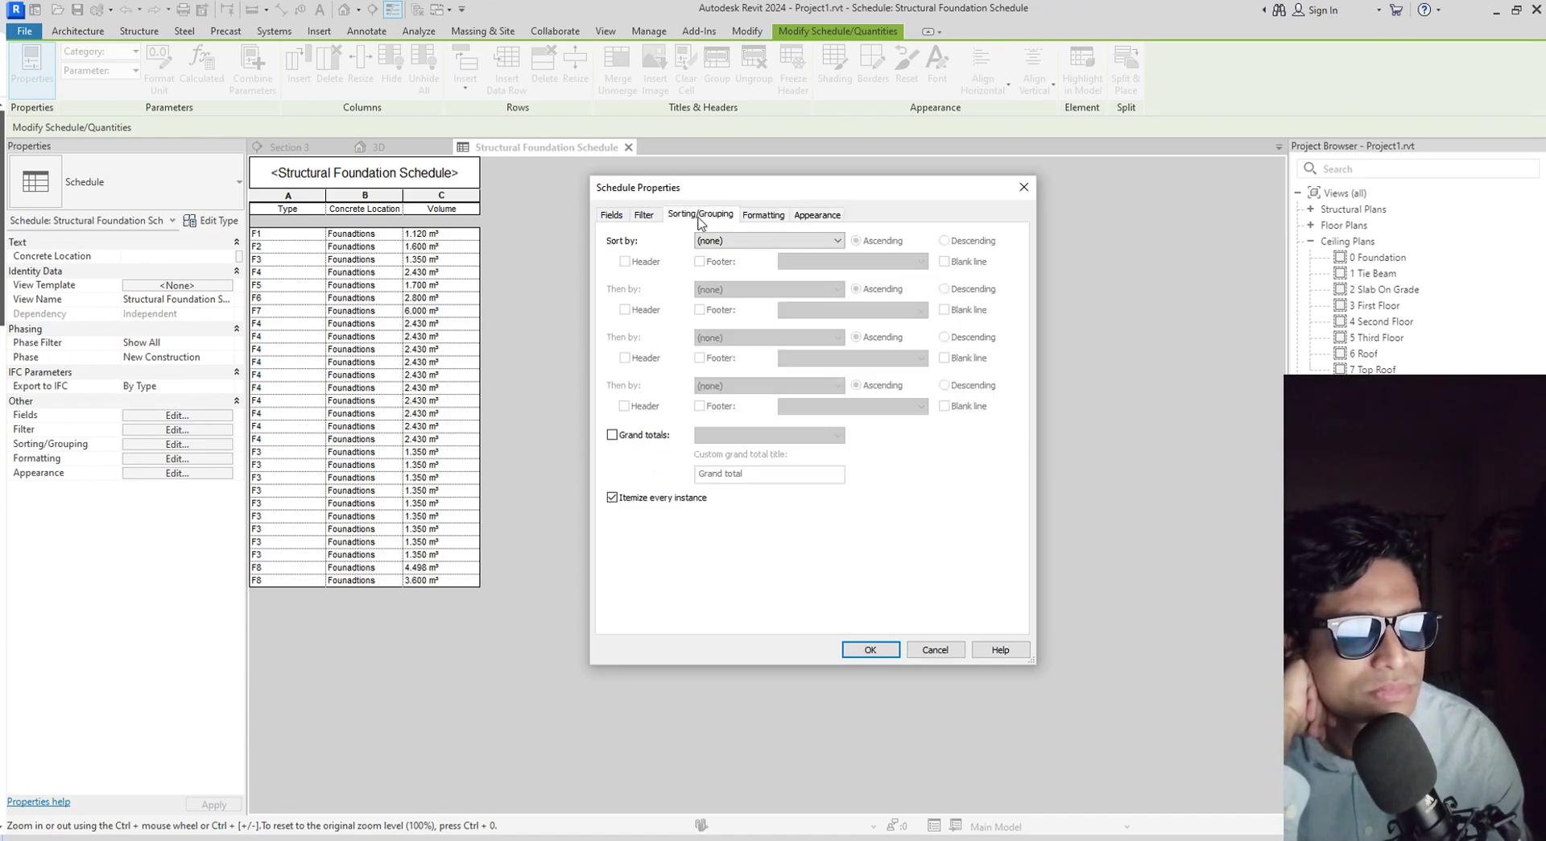
pyautogui.click(613, 435)
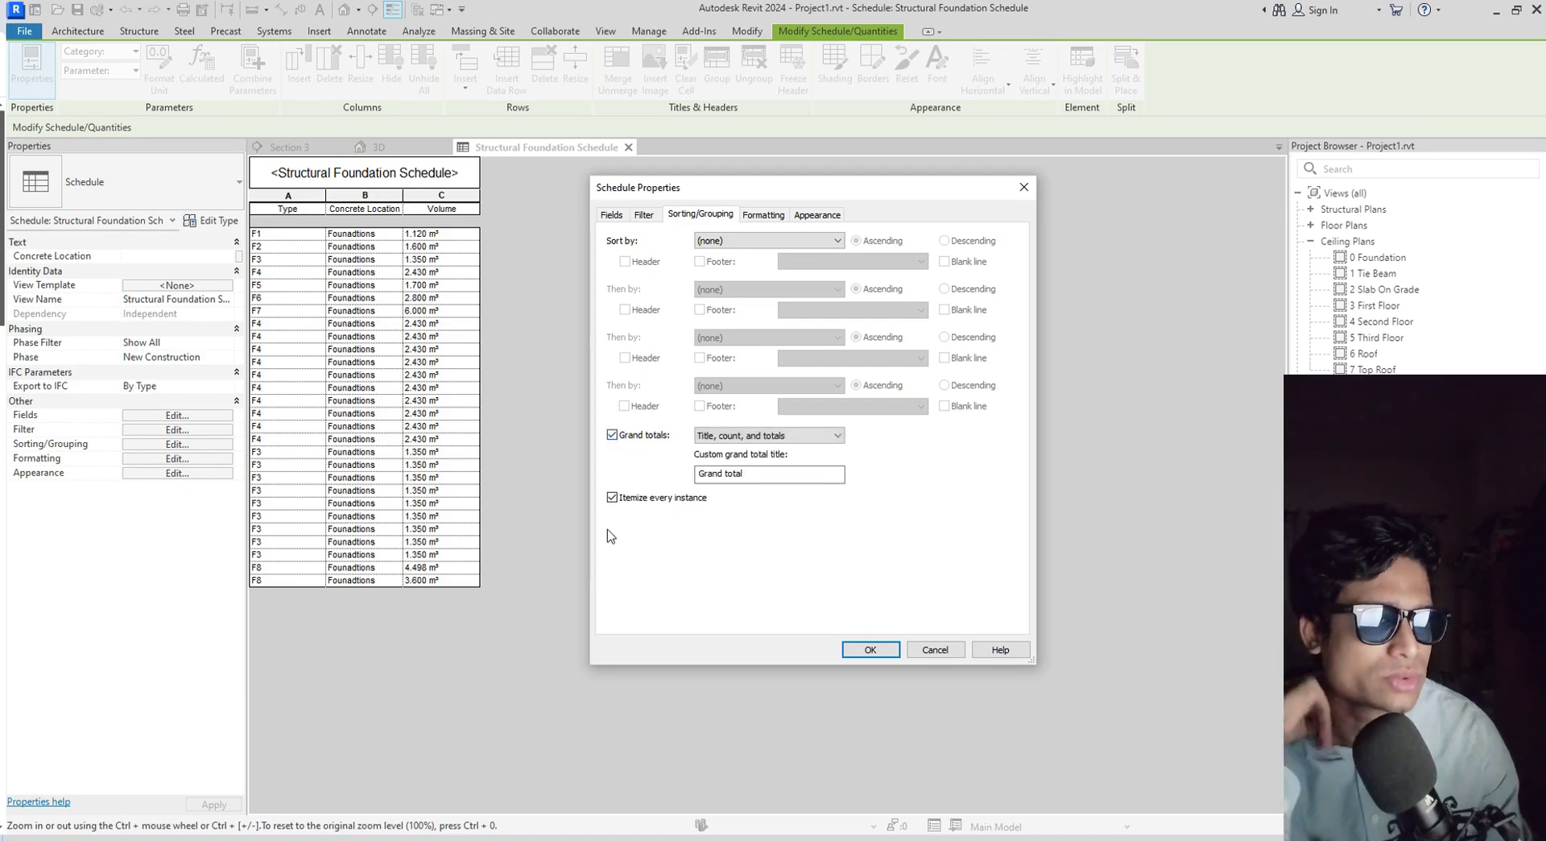
pyautogui.click(871, 653)
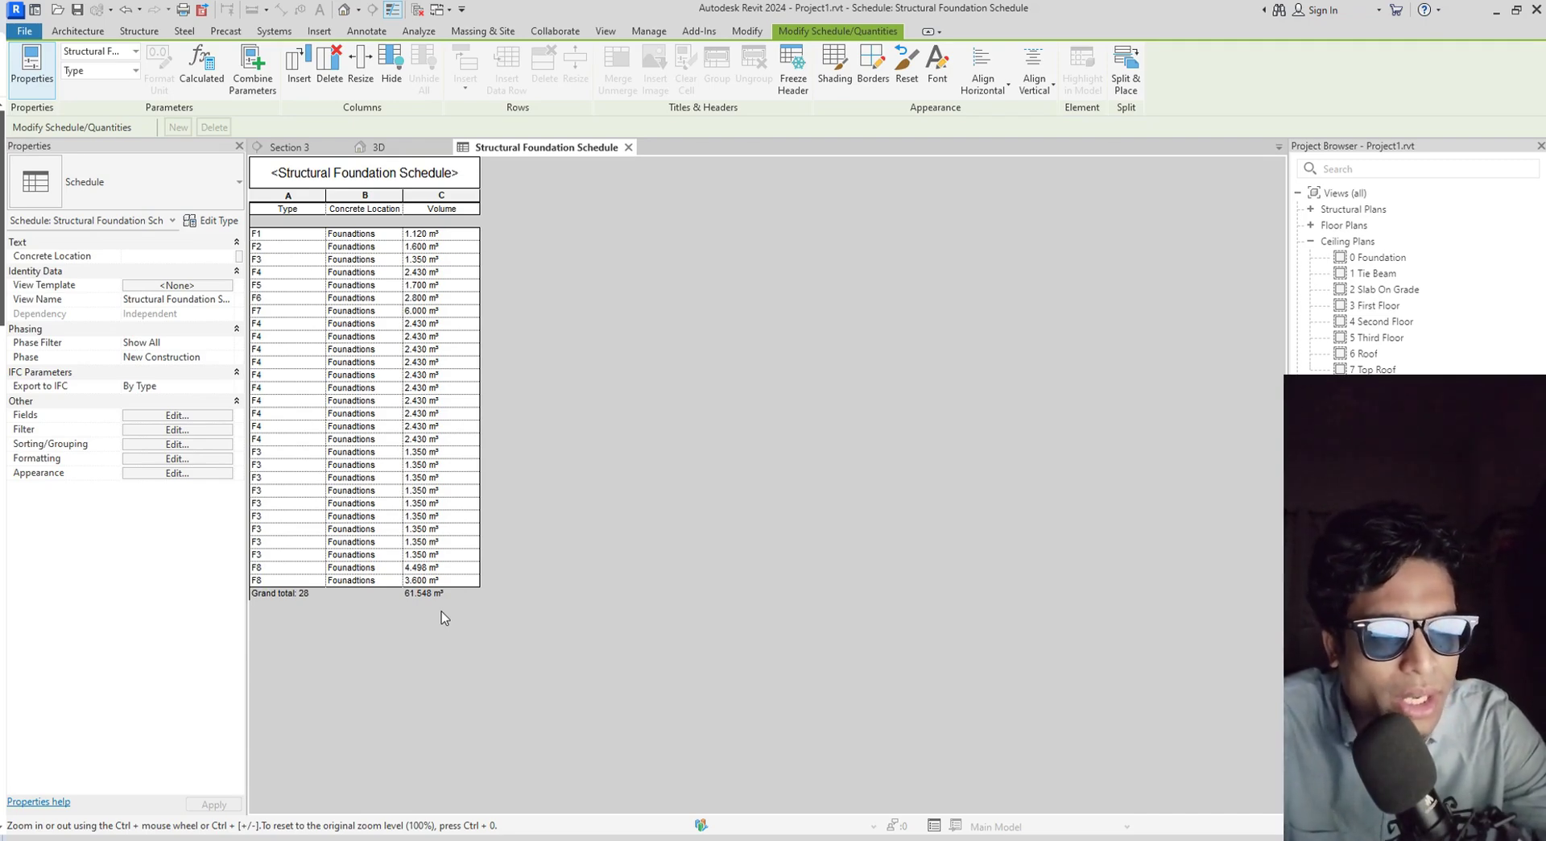
# Examine the footings at the base of the building in the 3D view and return to the foundation schedule.
pyautogui.click(375, 147)
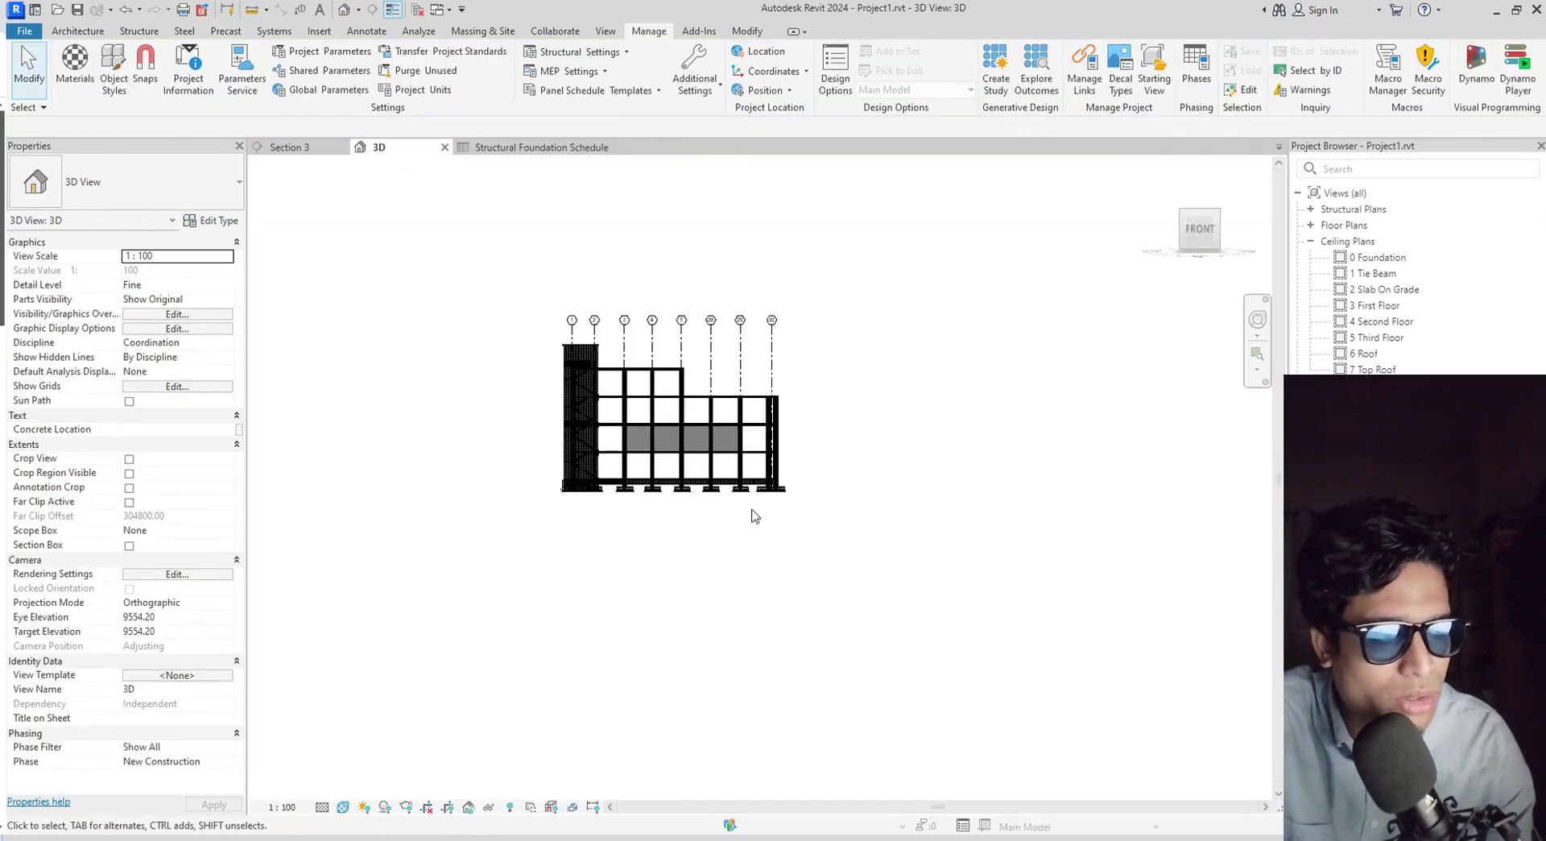
pyautogui.scroll(1, 755, 515)
pyautogui.scroll(3, 755, 515)
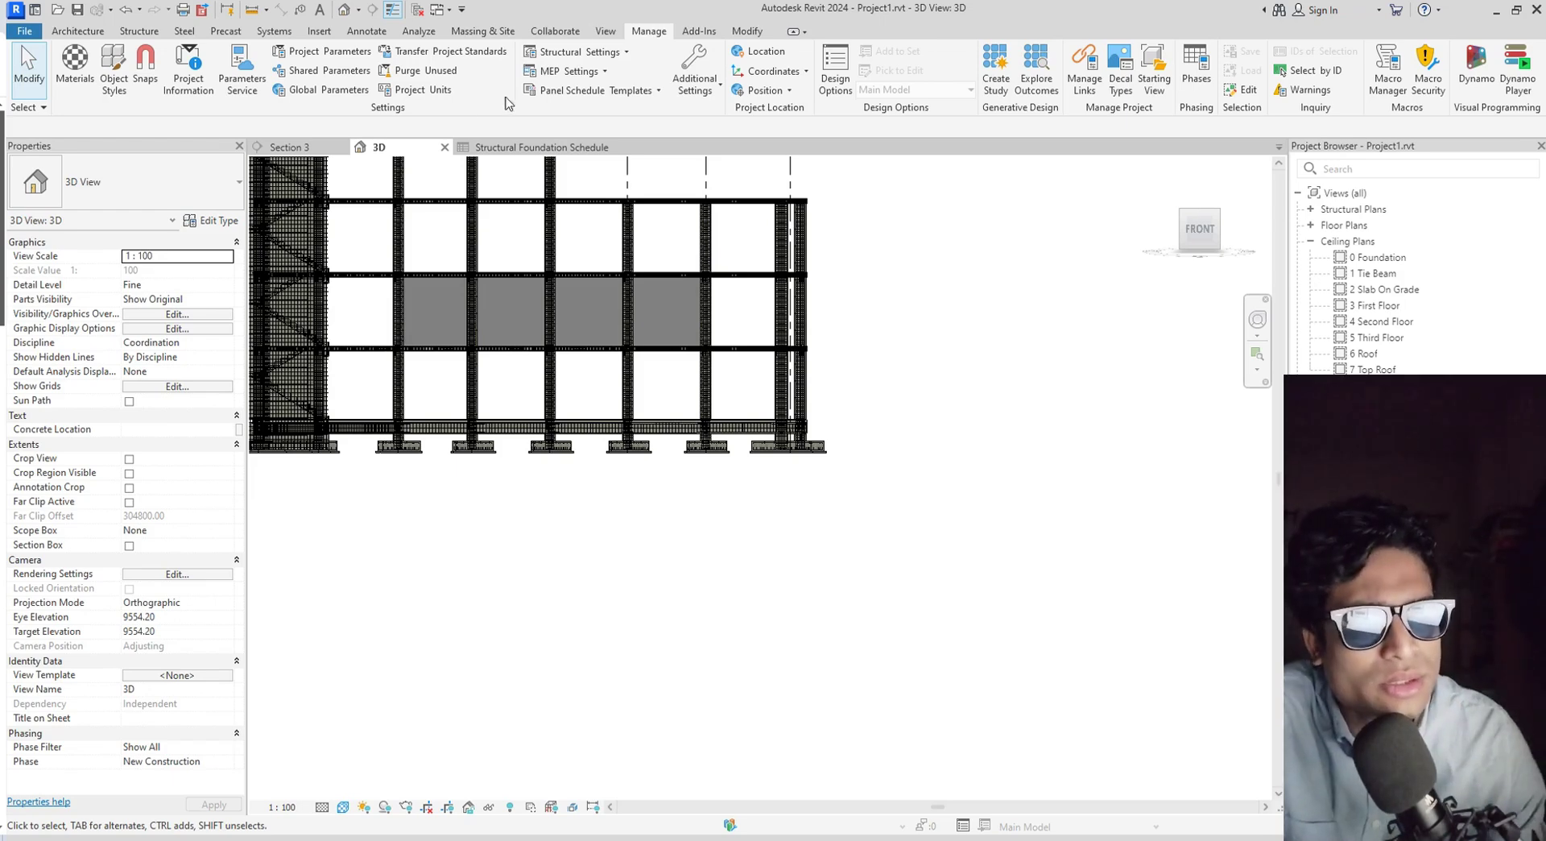
pyautogui.click(569, 146)
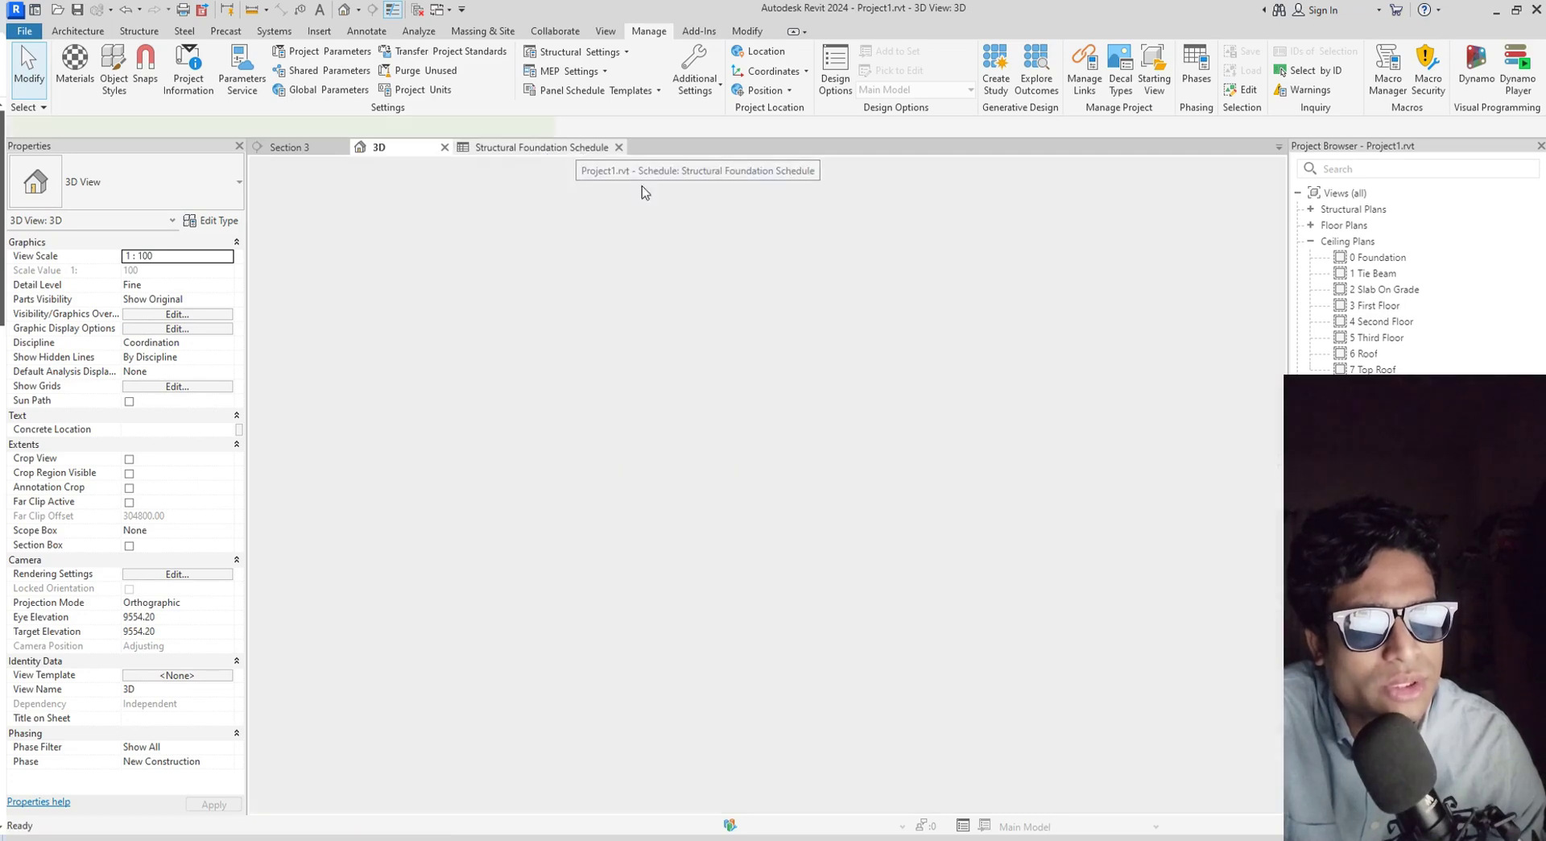
# Create a new building component schedule for the Floors category, named Floor Schedule, in the New Construction phase.
pyautogui.click(649, 31)
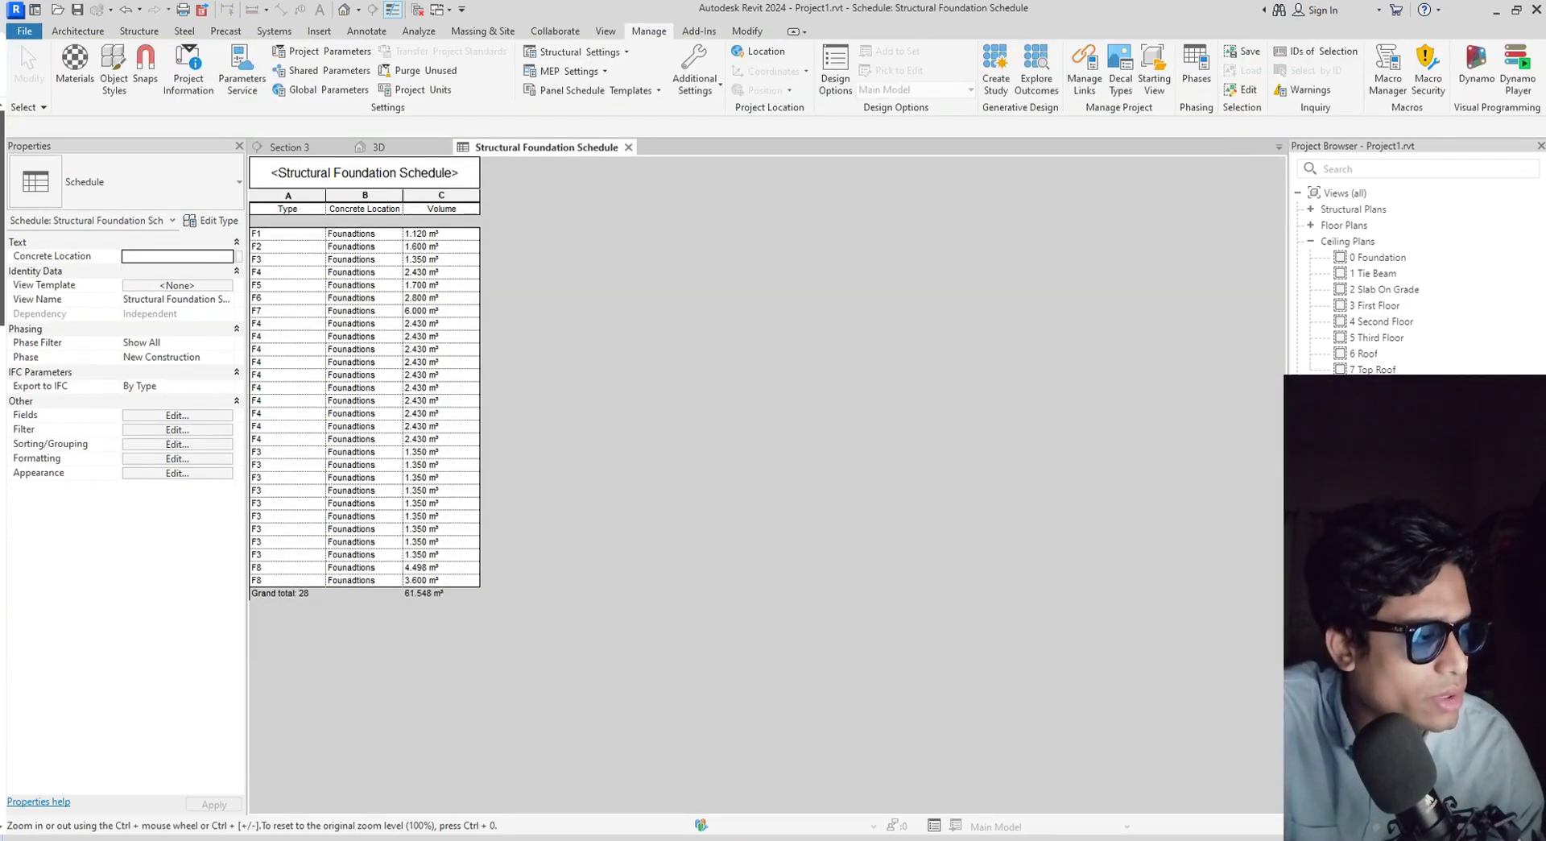
pyautogui.press('s')
pyautogui.press('c')
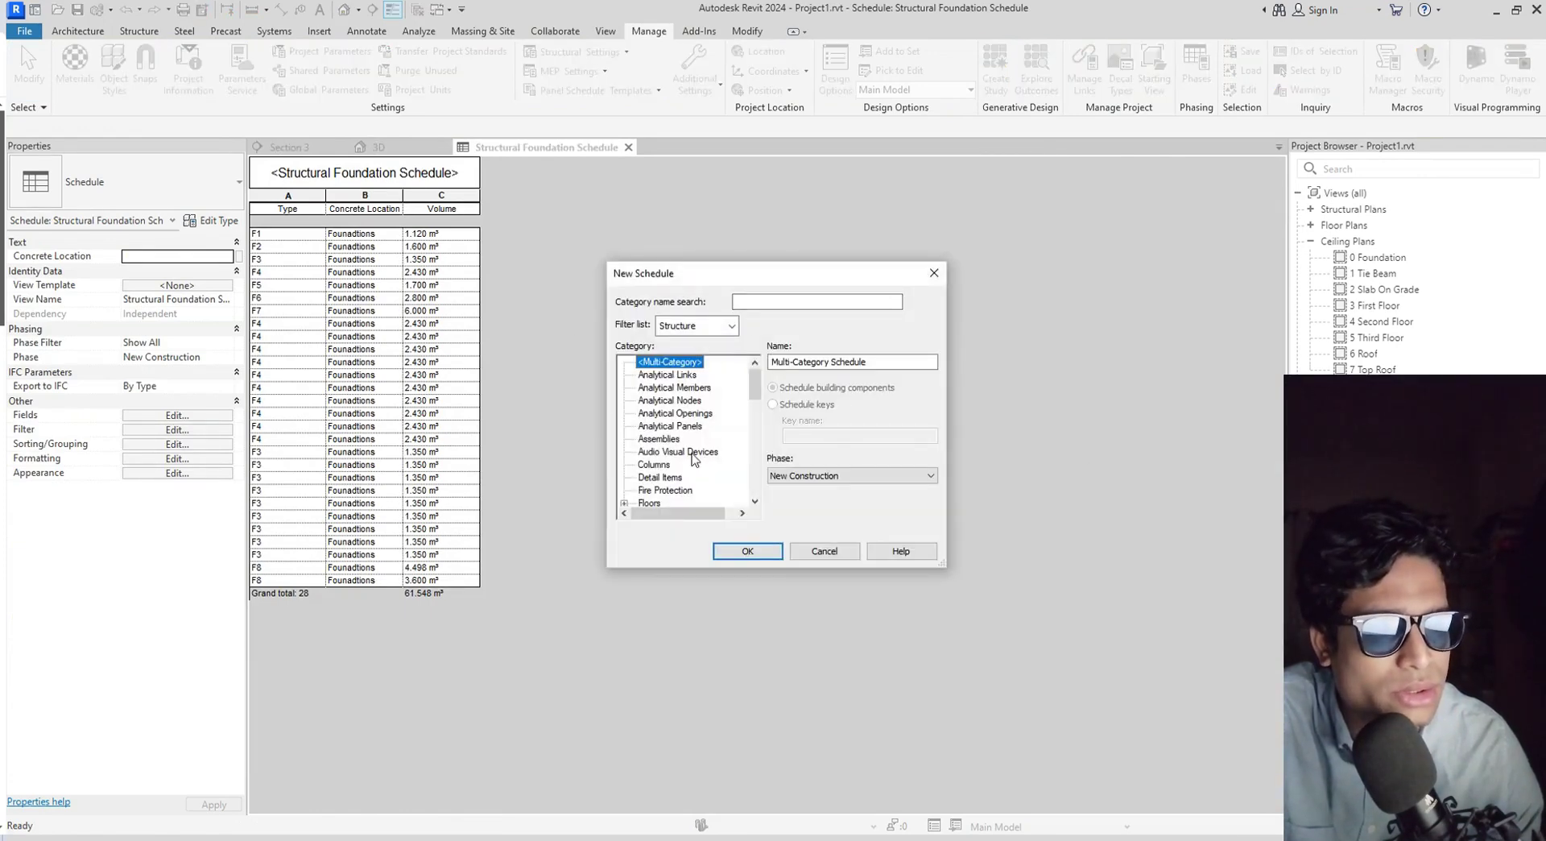
pyautogui.scroll(-2, 693, 459)
pyautogui.click(651, 453)
pyautogui.scroll(-3, 688, 477)
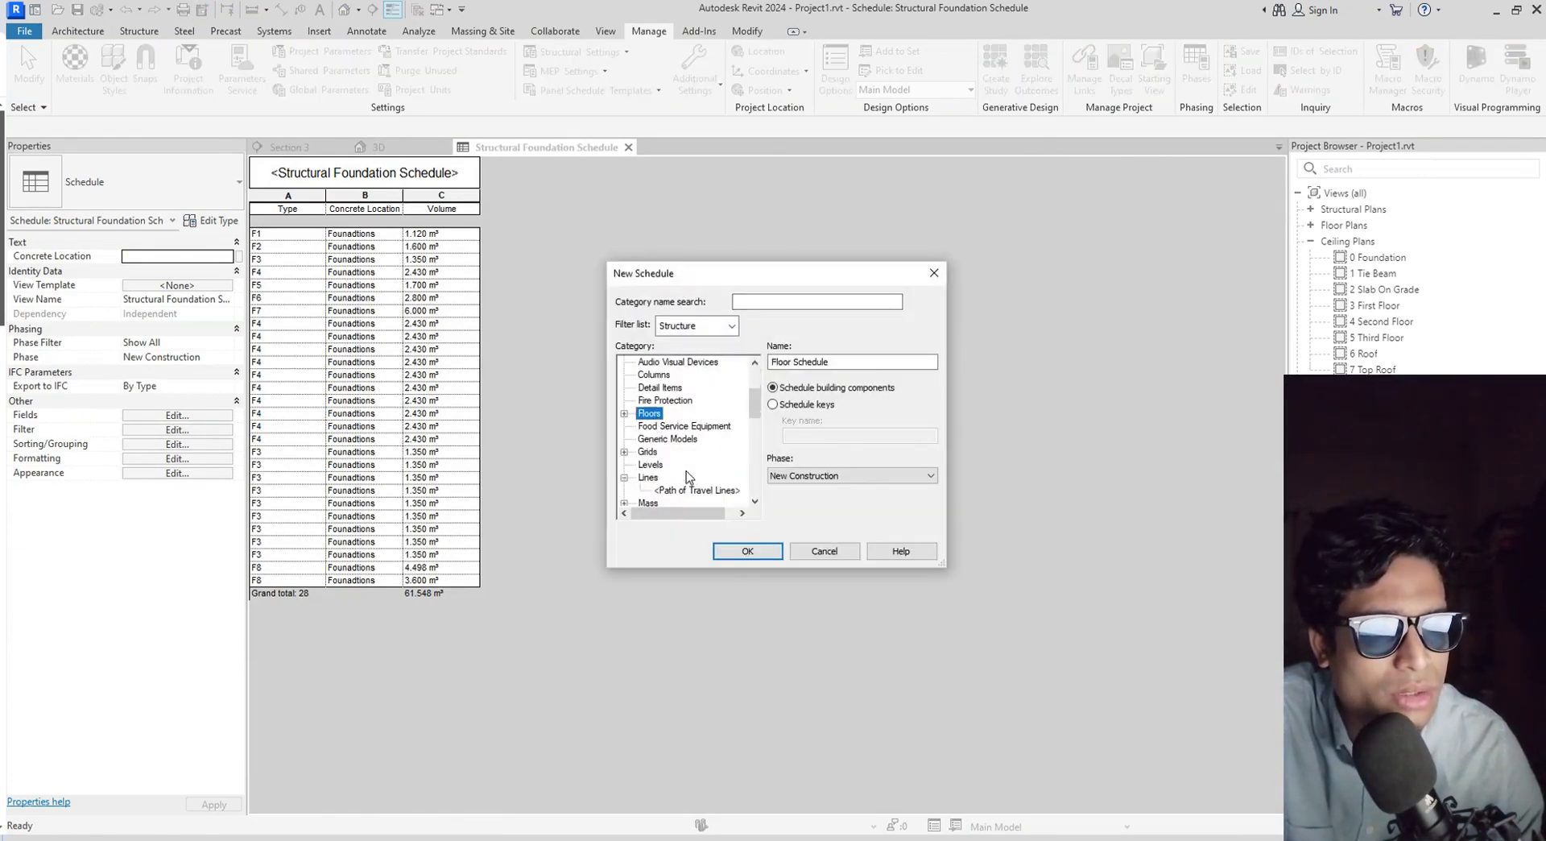
pyautogui.scroll(-6, 689, 477)
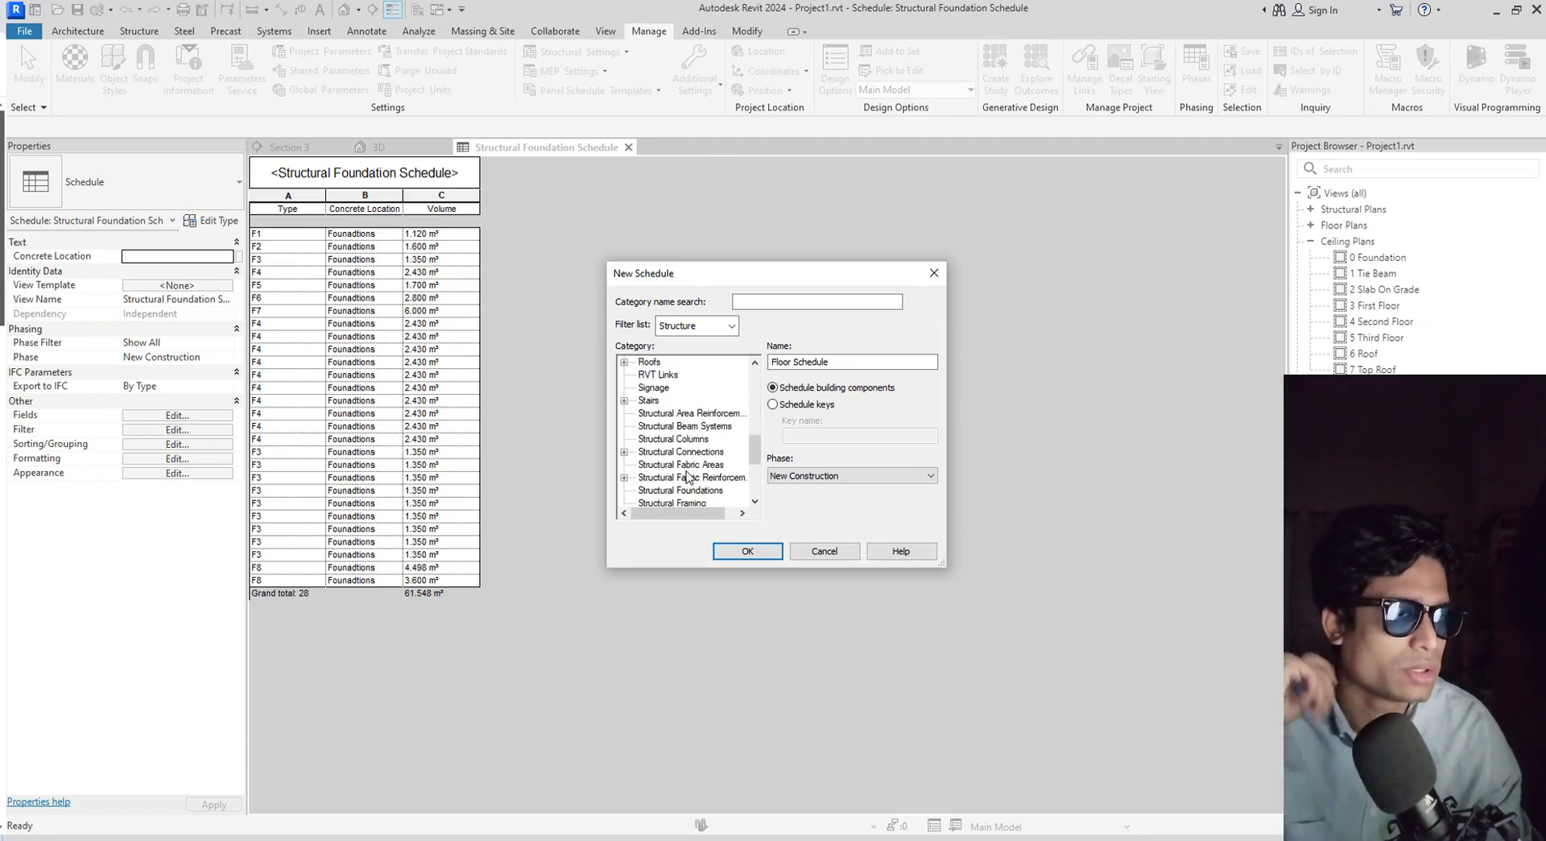
pyautogui.scroll(-2, 689, 477)
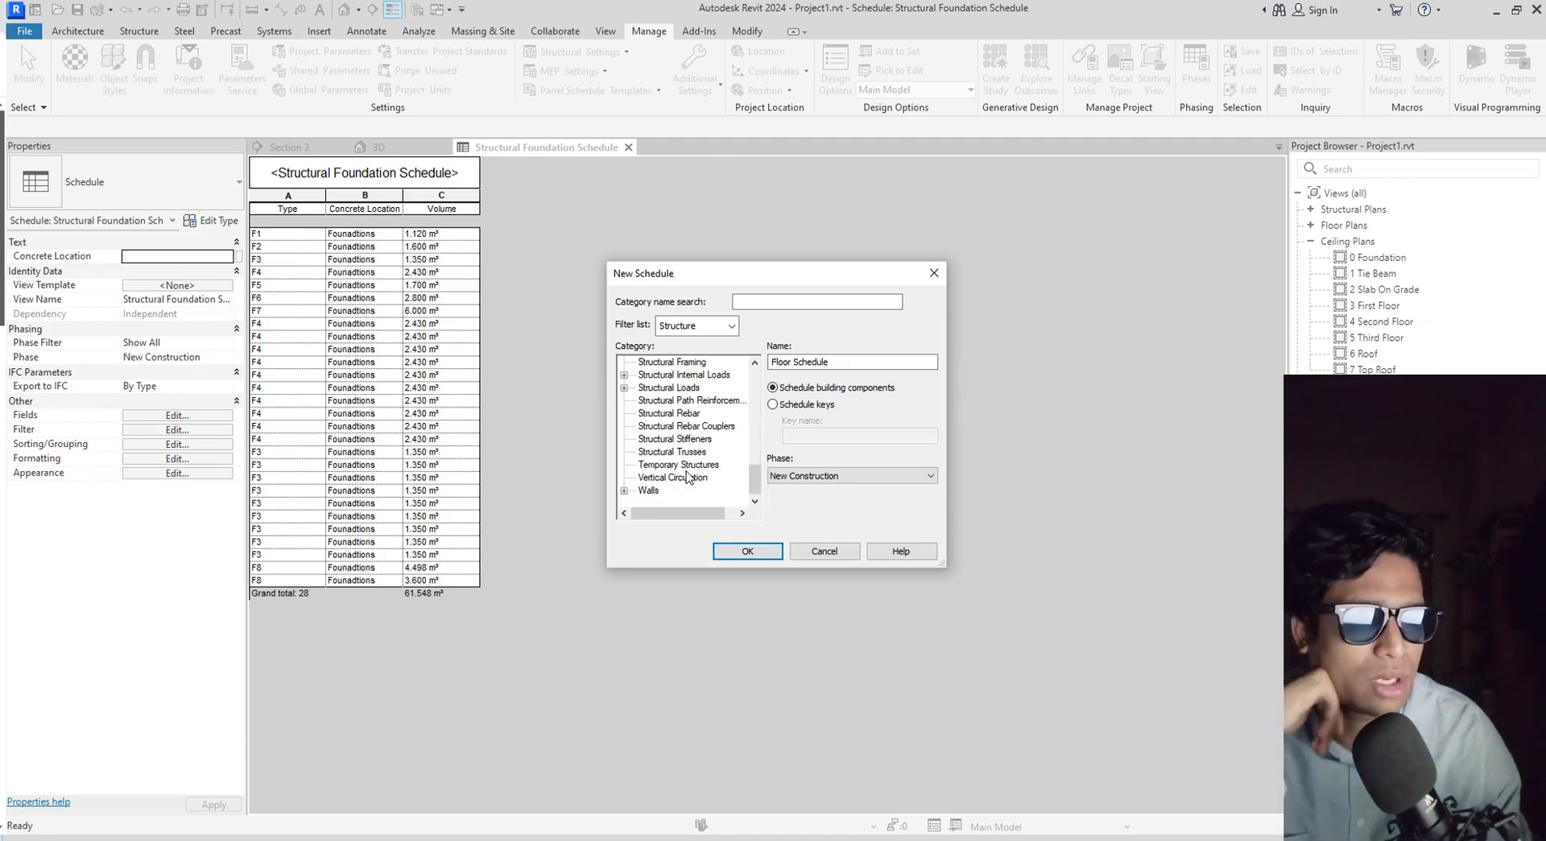
pyautogui.scroll(4, 688, 477)
pyautogui.scroll(6, 689, 476)
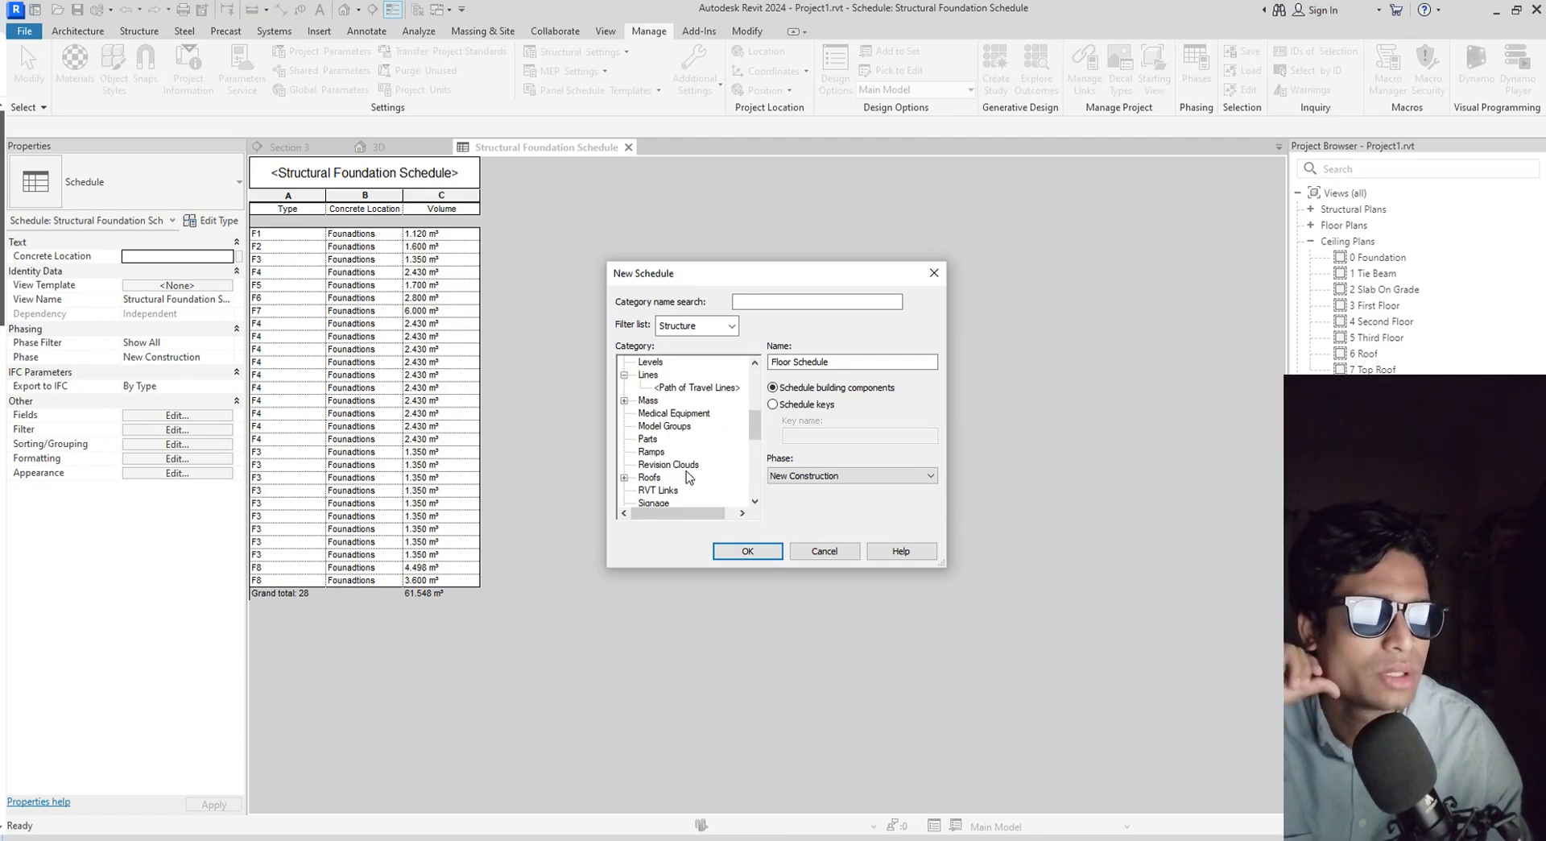
pyautogui.scroll(1, 688, 477)
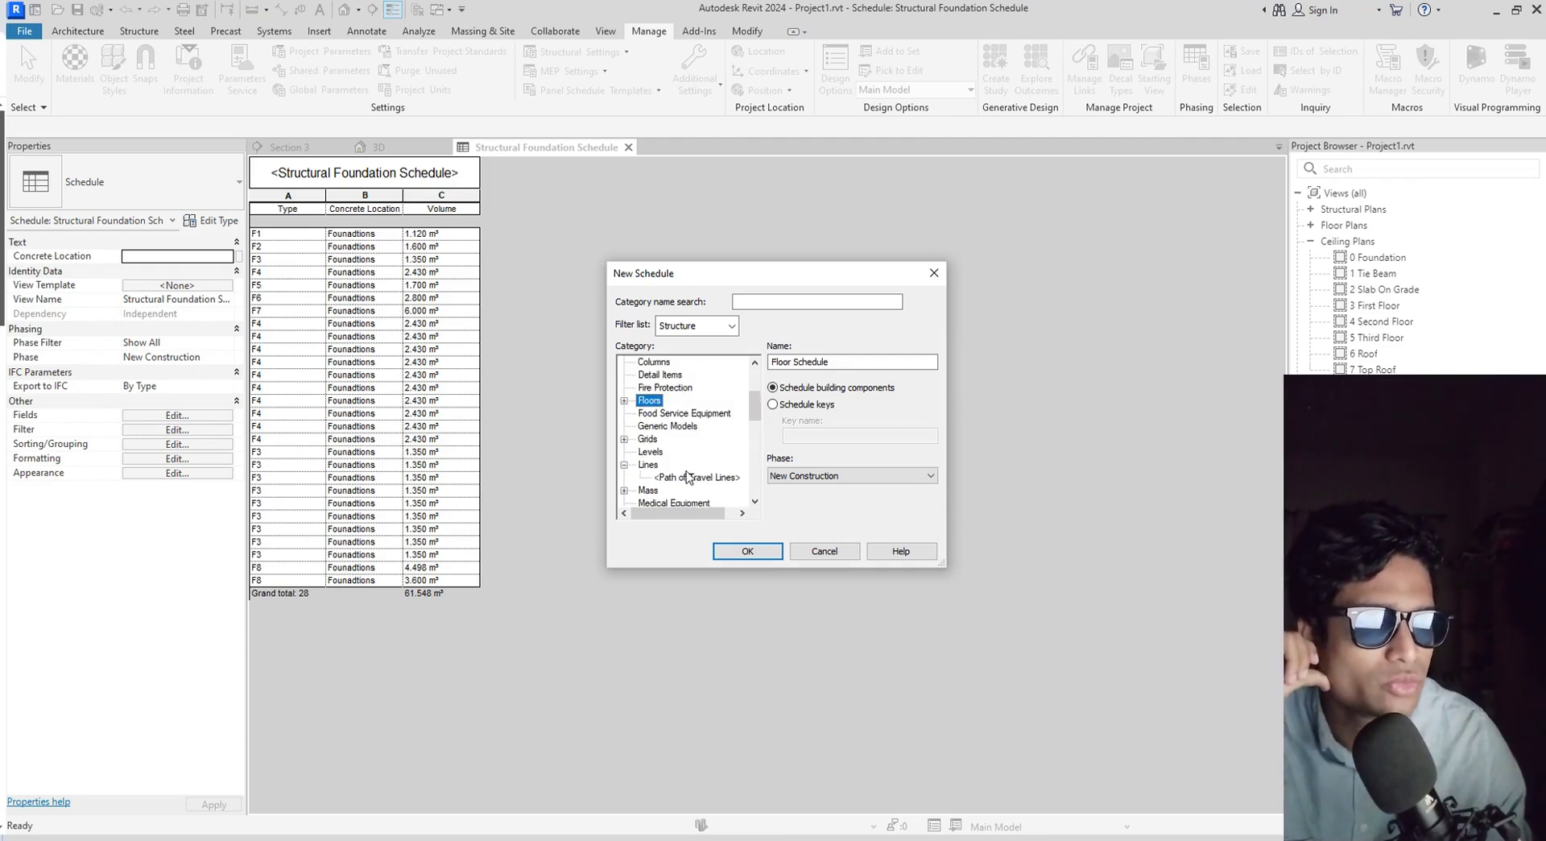
pyautogui.click(761, 556)
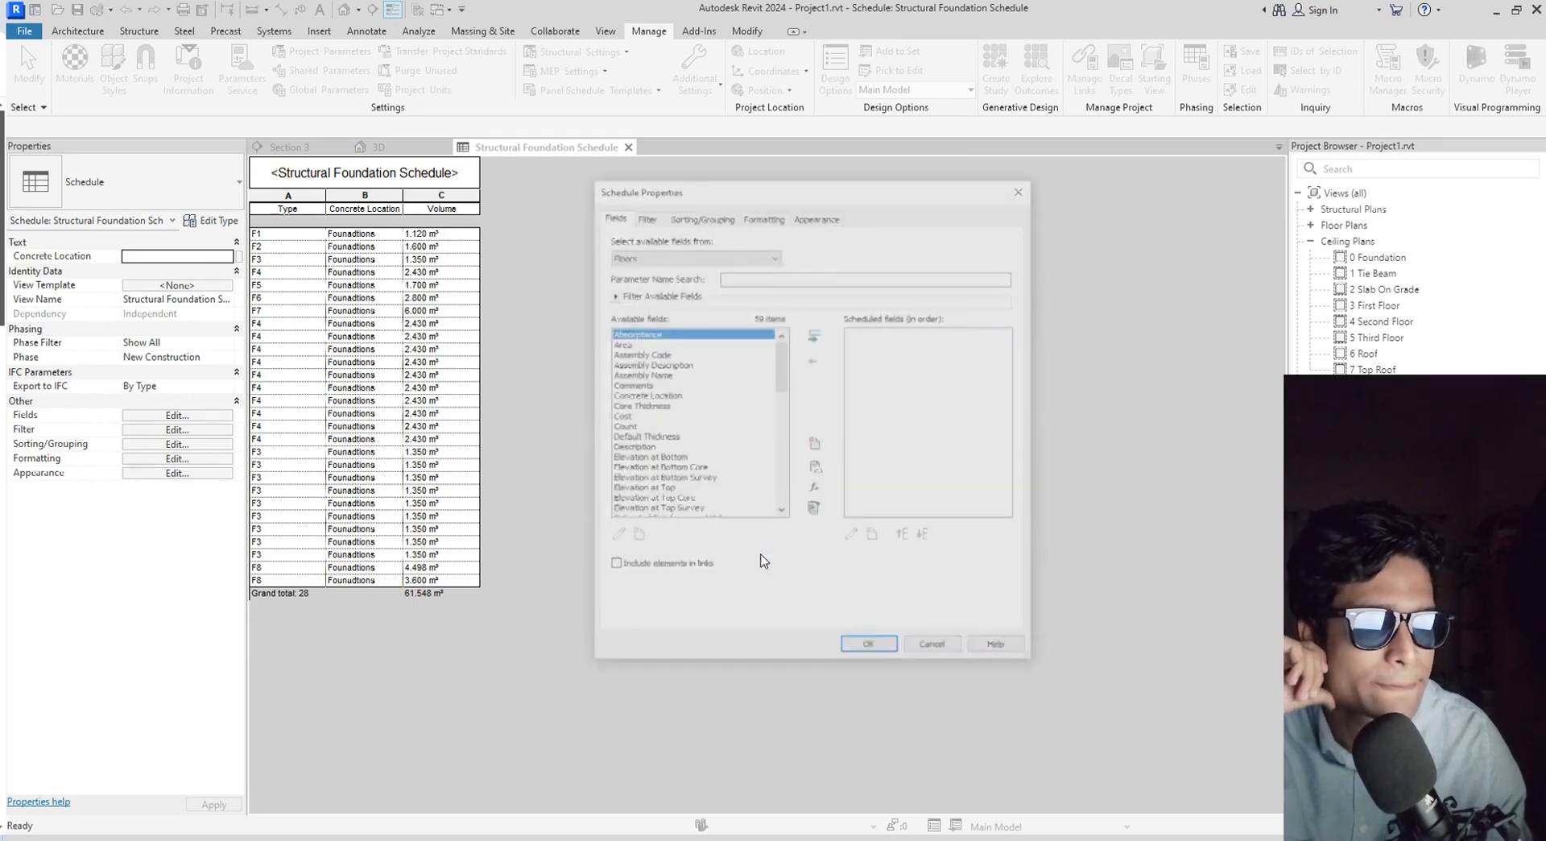
# Add the Volume field to the floor schedule.
pyautogui.scroll(-5, 675, 475)
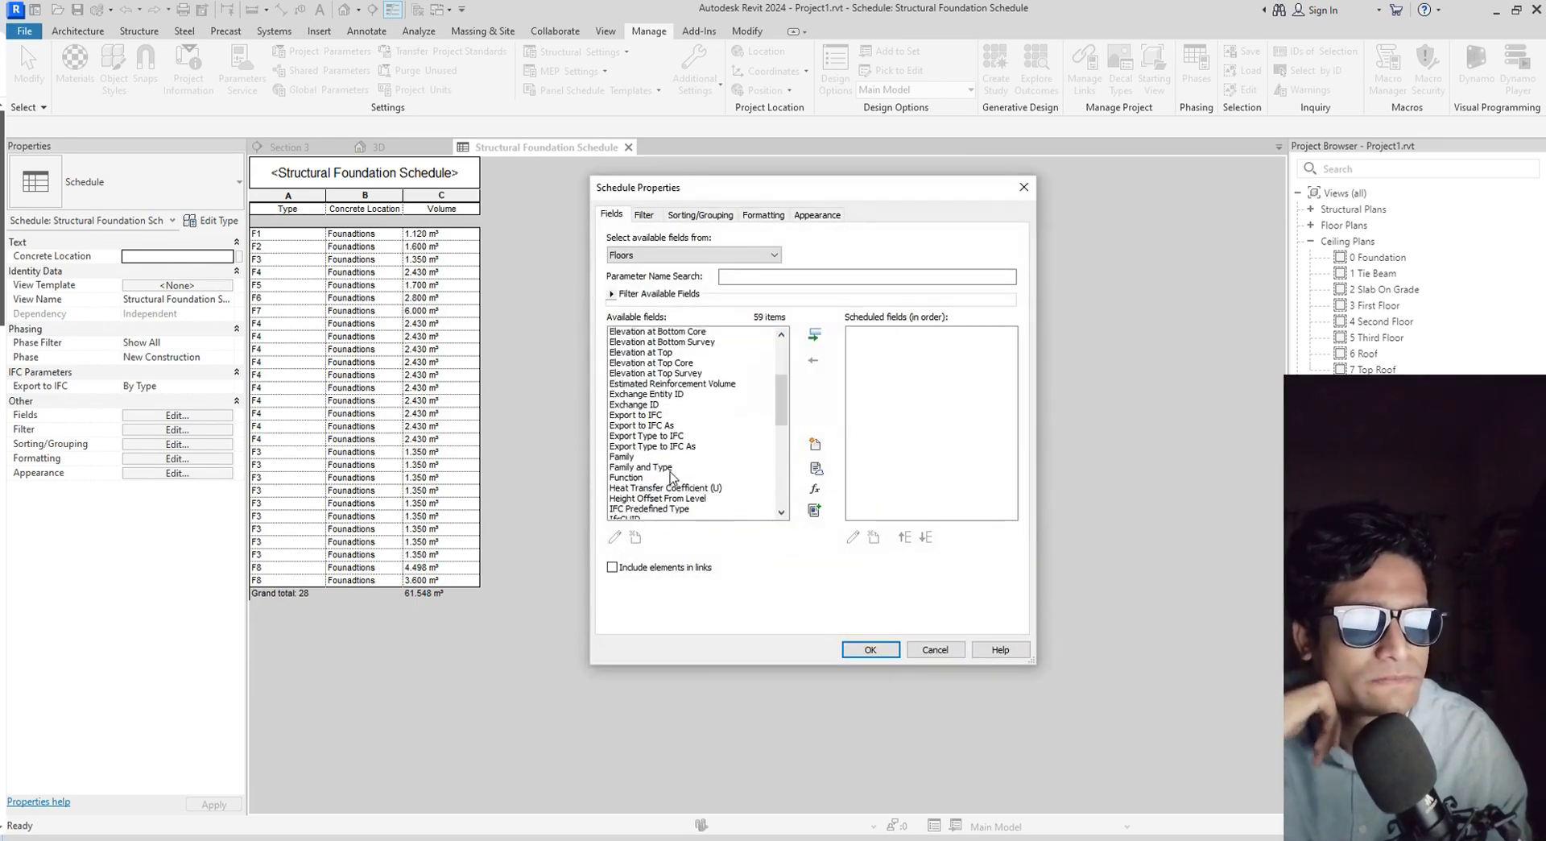
pyautogui.scroll(-9, 671, 477)
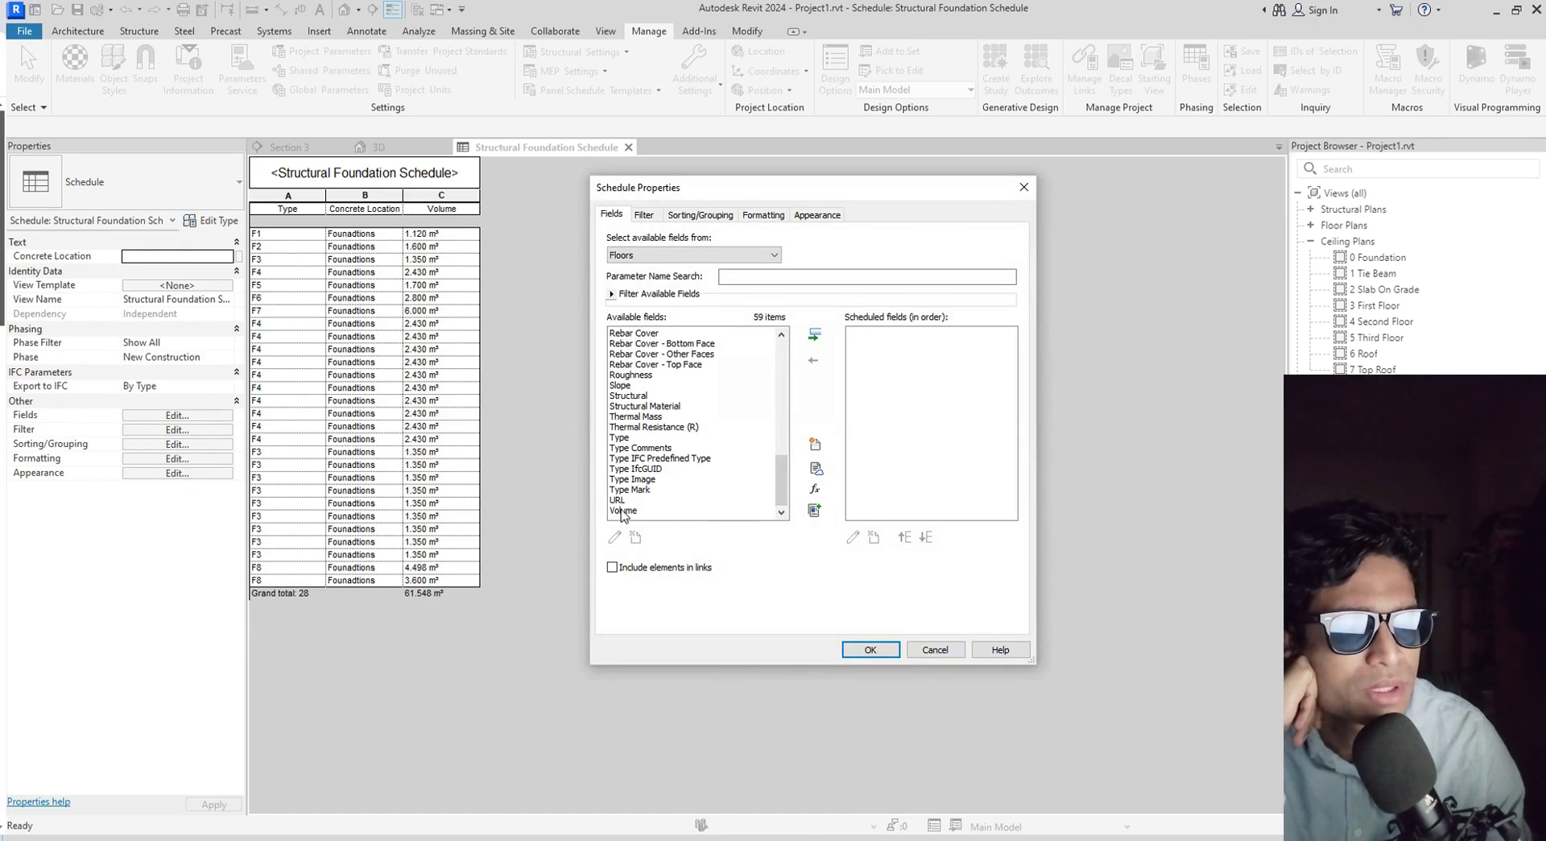
pyautogui.click(622, 511)
pyautogui.click(814, 334)
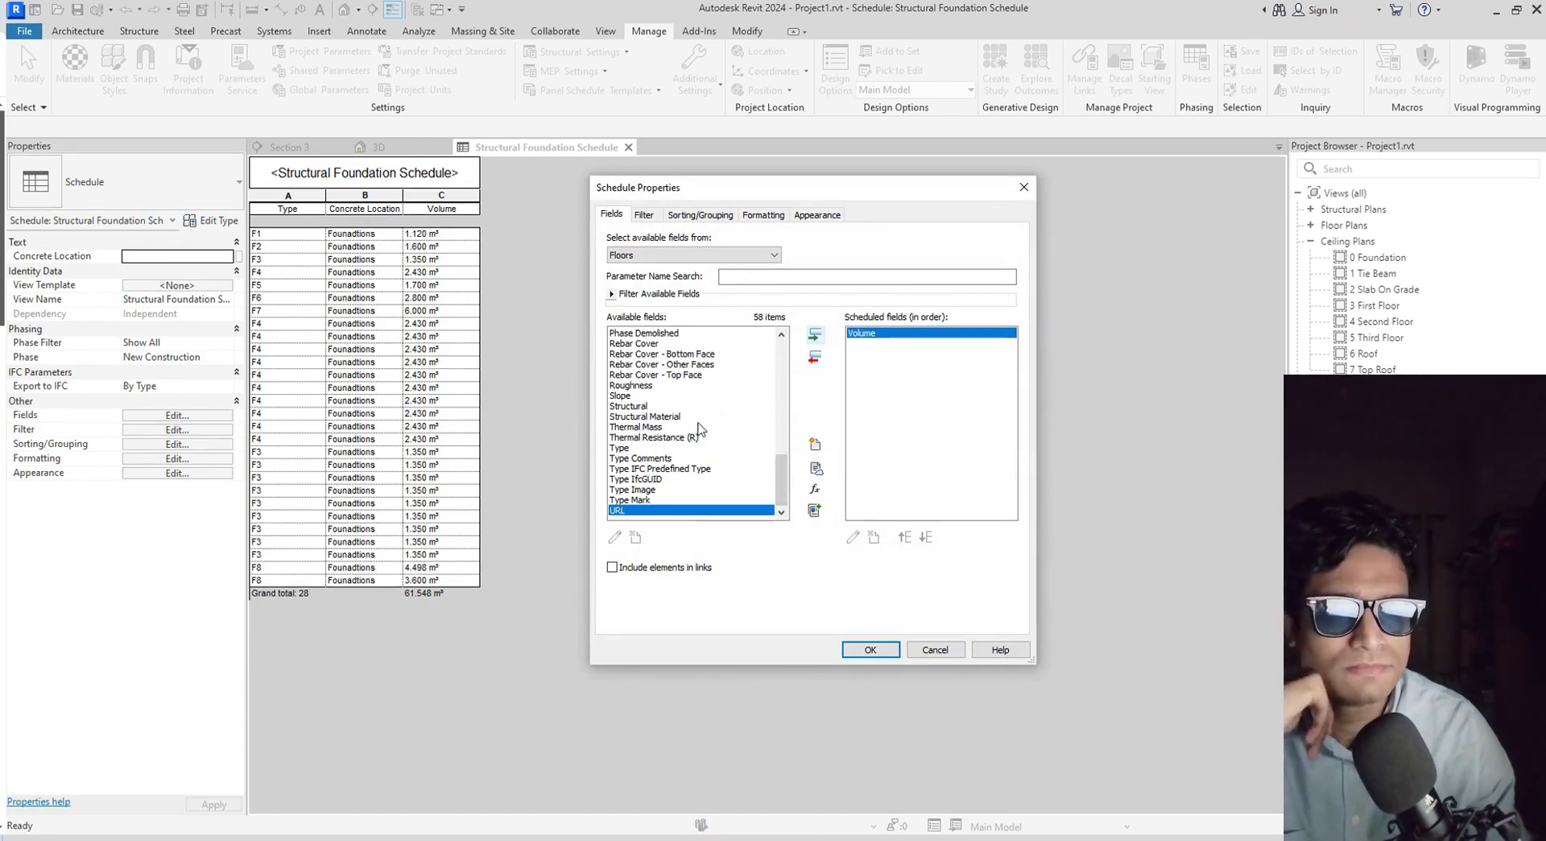
# Add the Concrete Location field to the floor schedule and place it before Volume.
pyautogui.scroll(10, 699, 429)
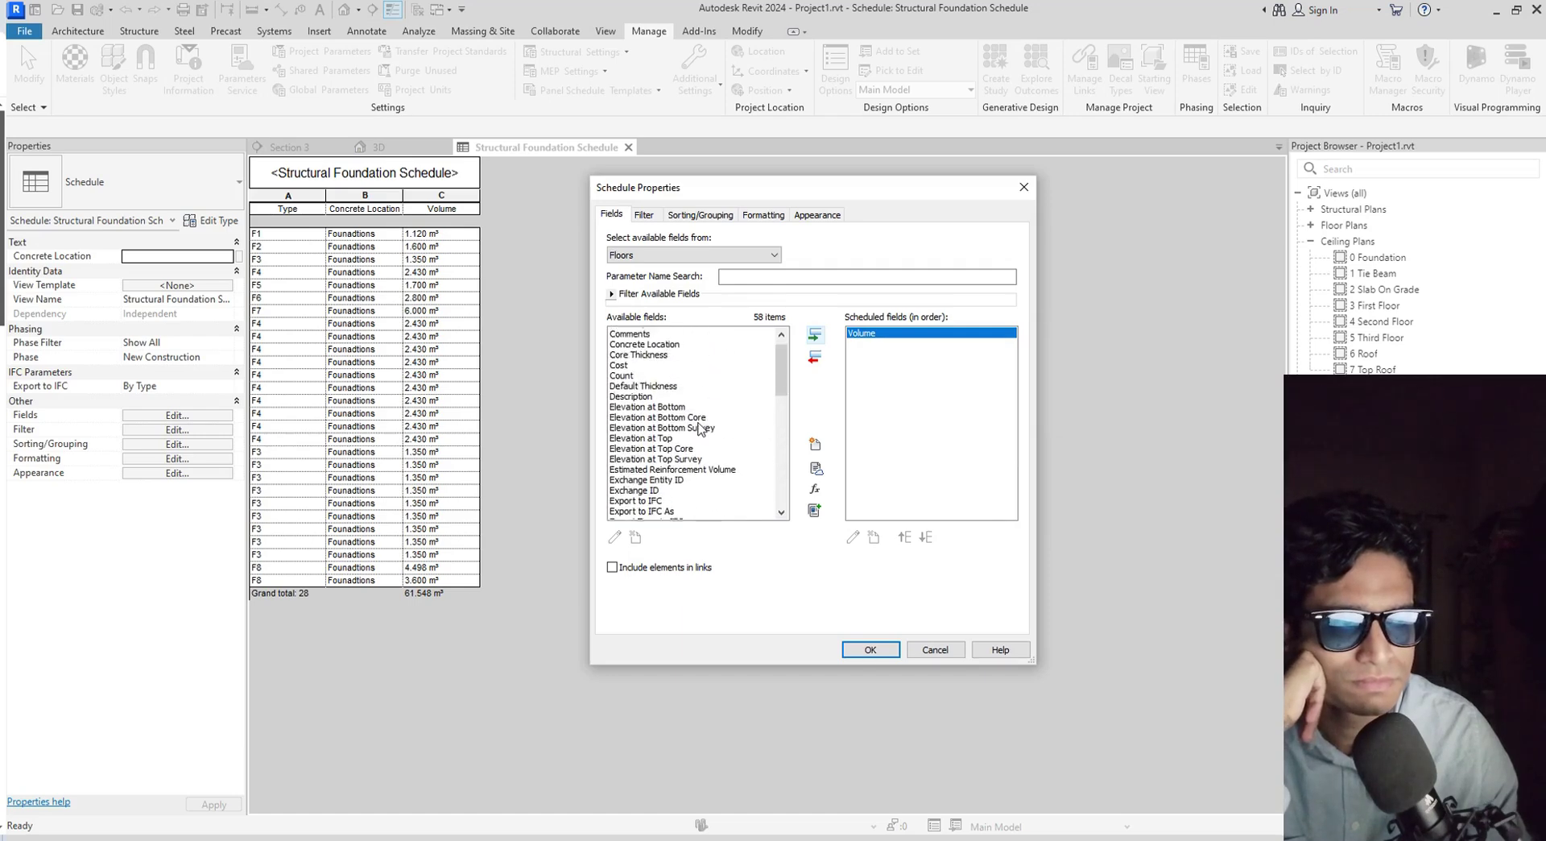
pyautogui.scroll(3, 699, 428)
pyautogui.click(659, 396)
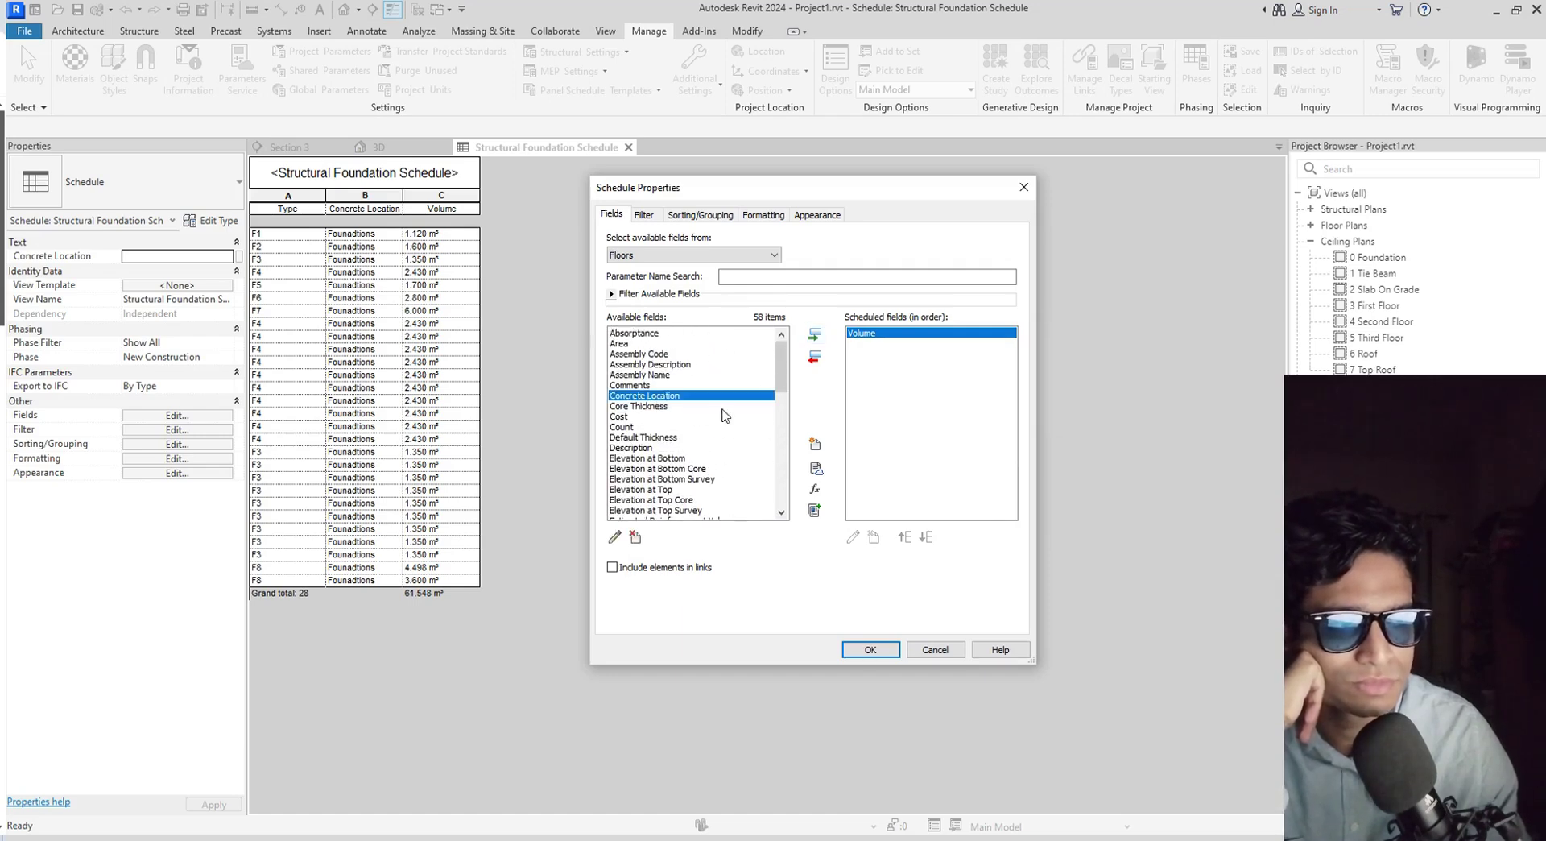
pyautogui.click(816, 334)
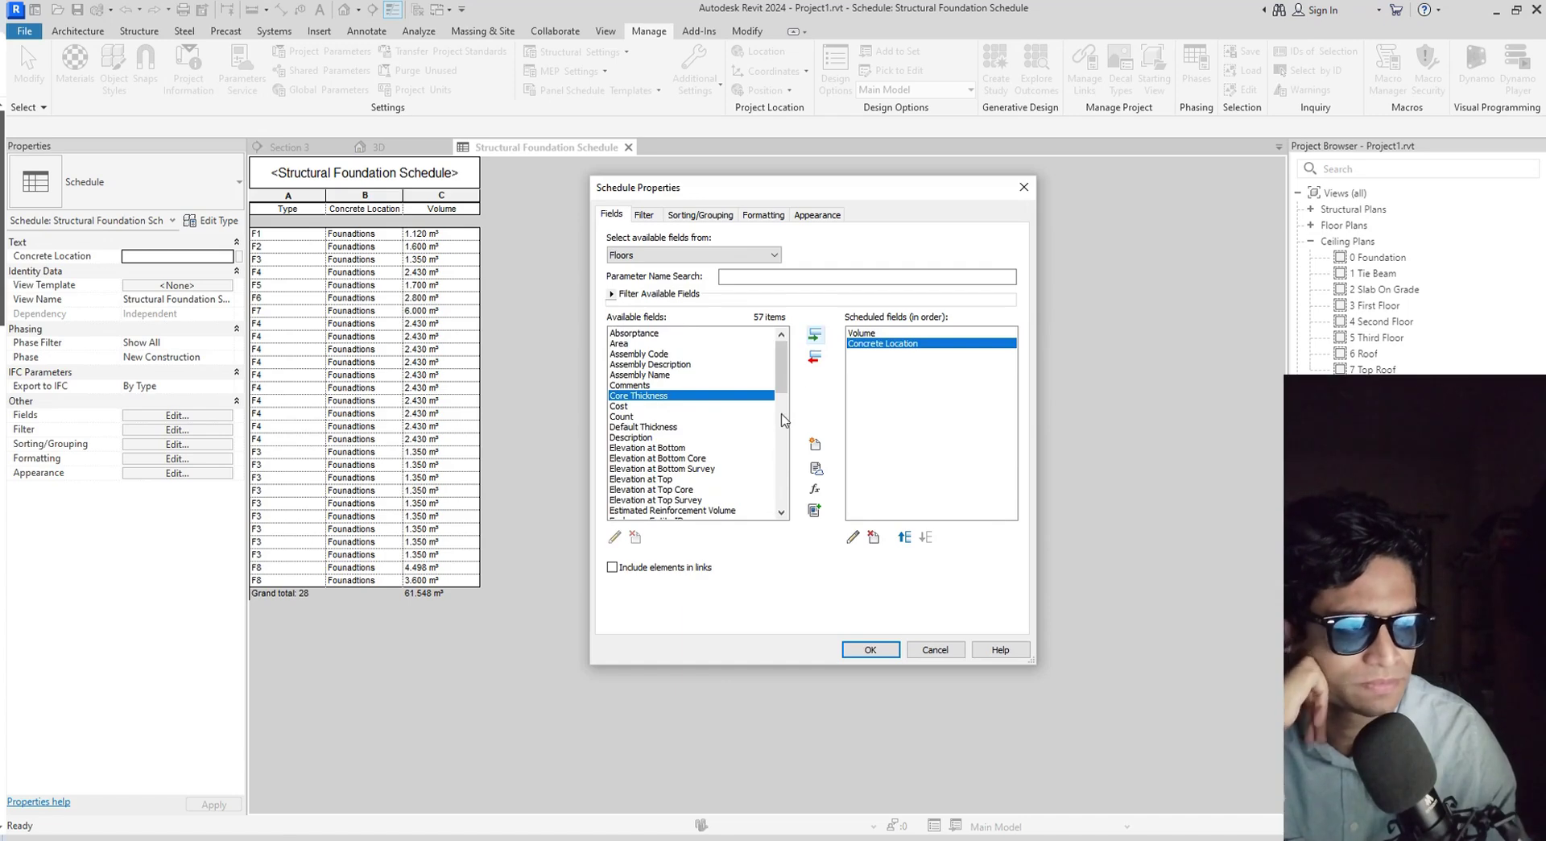
pyautogui.click(904, 537)
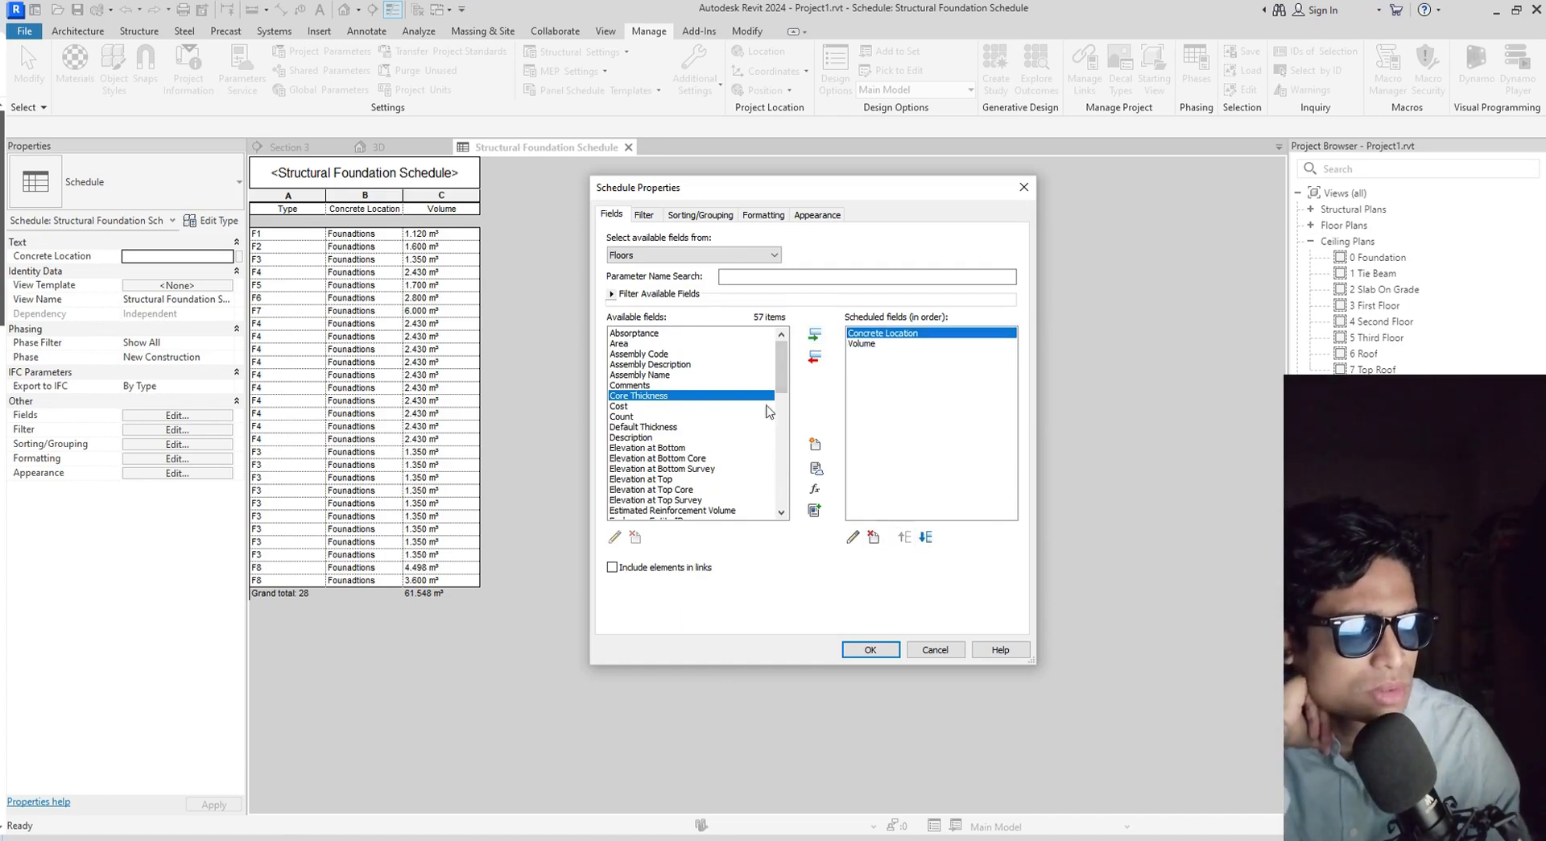
# Add the Type field to the floor schedule and move it to first place, before Concrete Location.
pyautogui.scroll(-2, 670, 450)
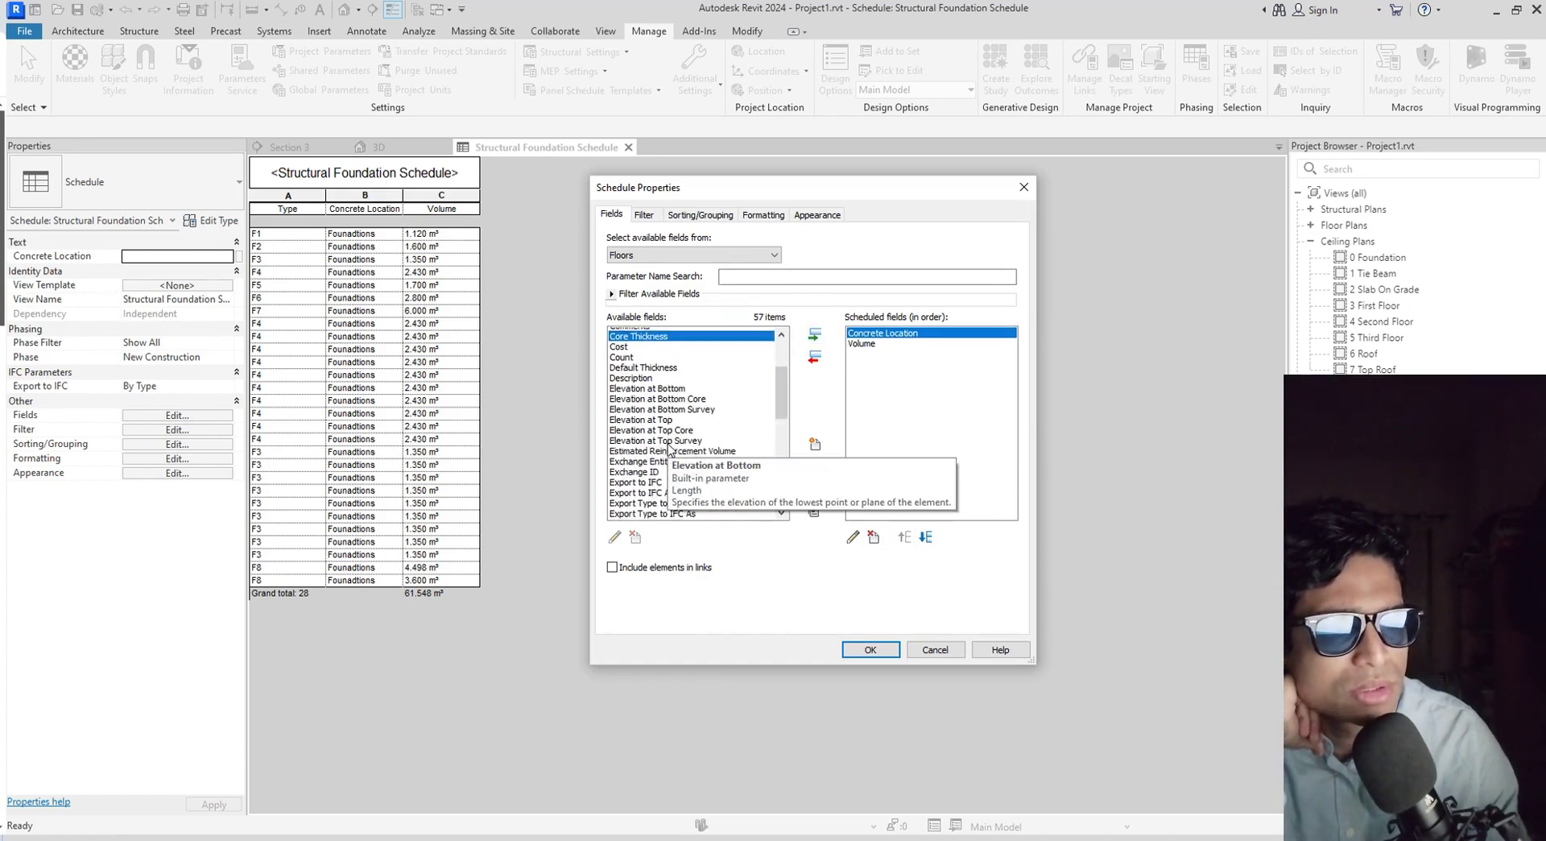
pyautogui.scroll(-6, 670, 449)
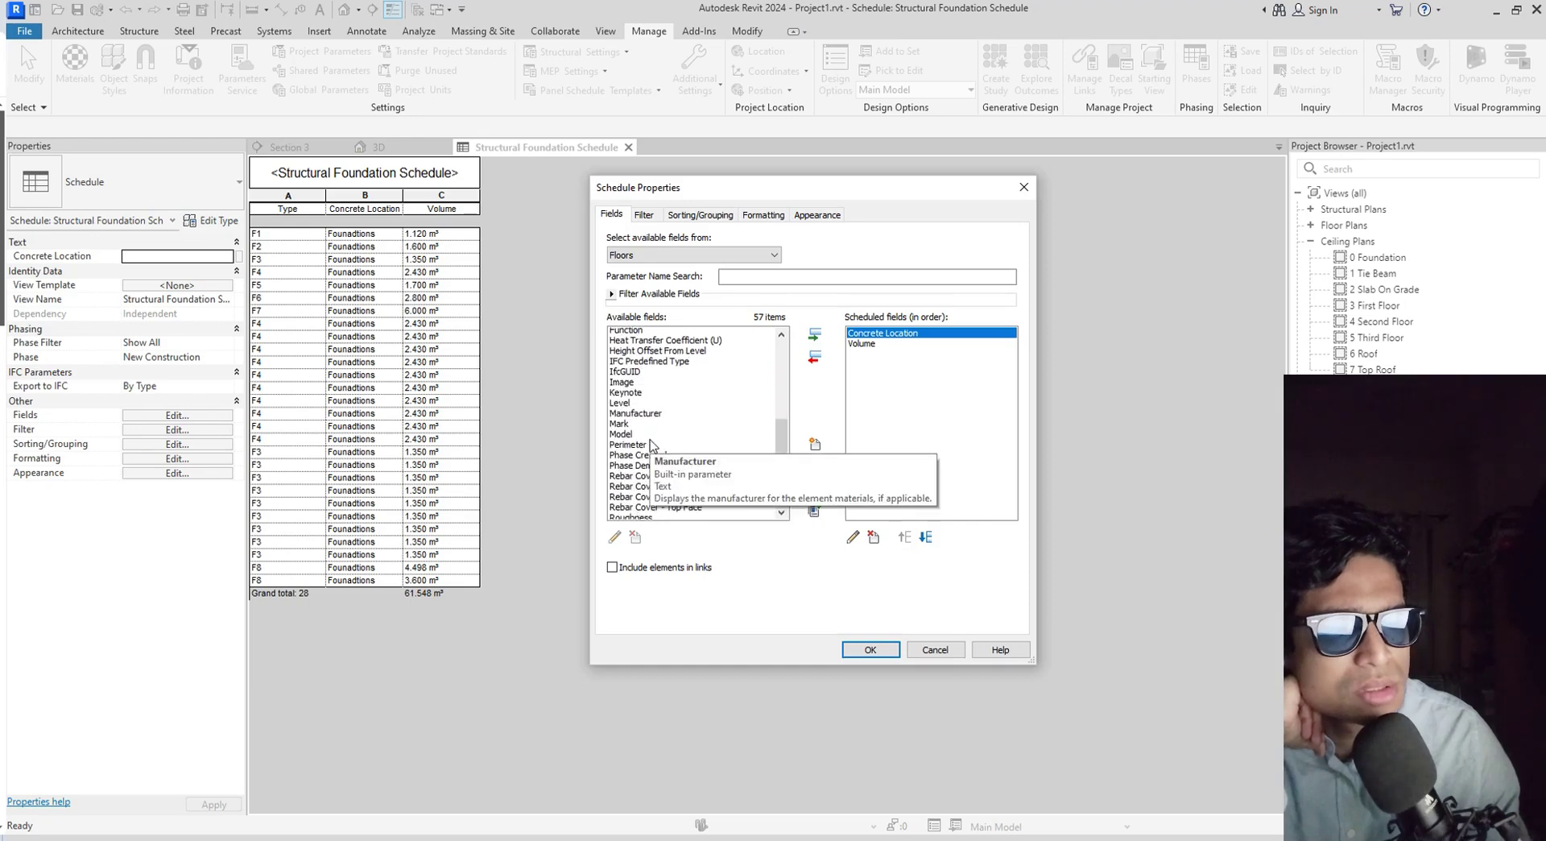
pyautogui.scroll(-2, 653, 445)
pyautogui.click(639, 511)
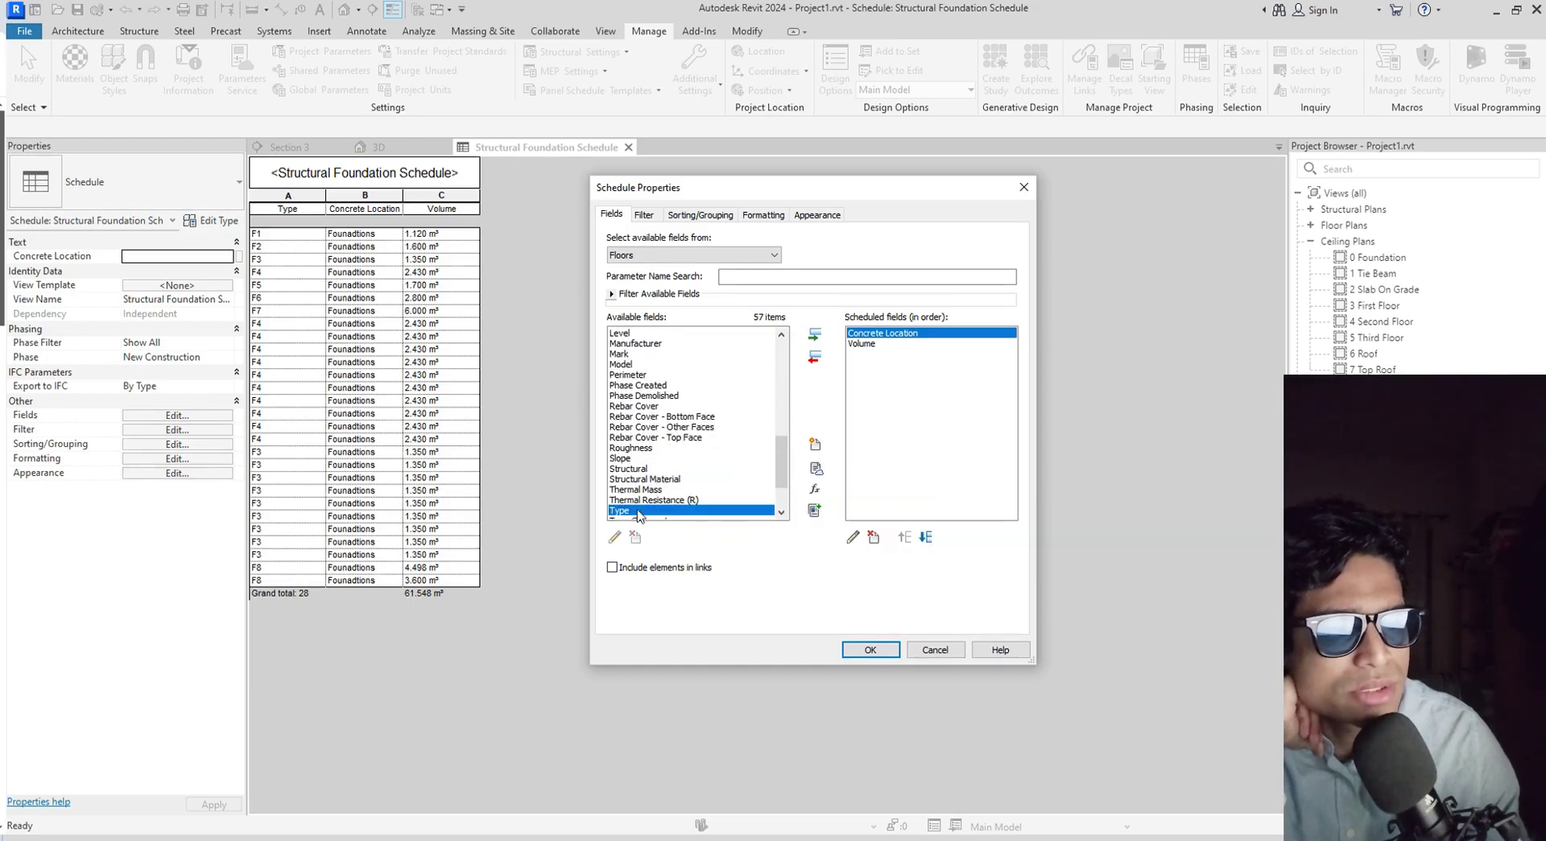
pyautogui.click(816, 334)
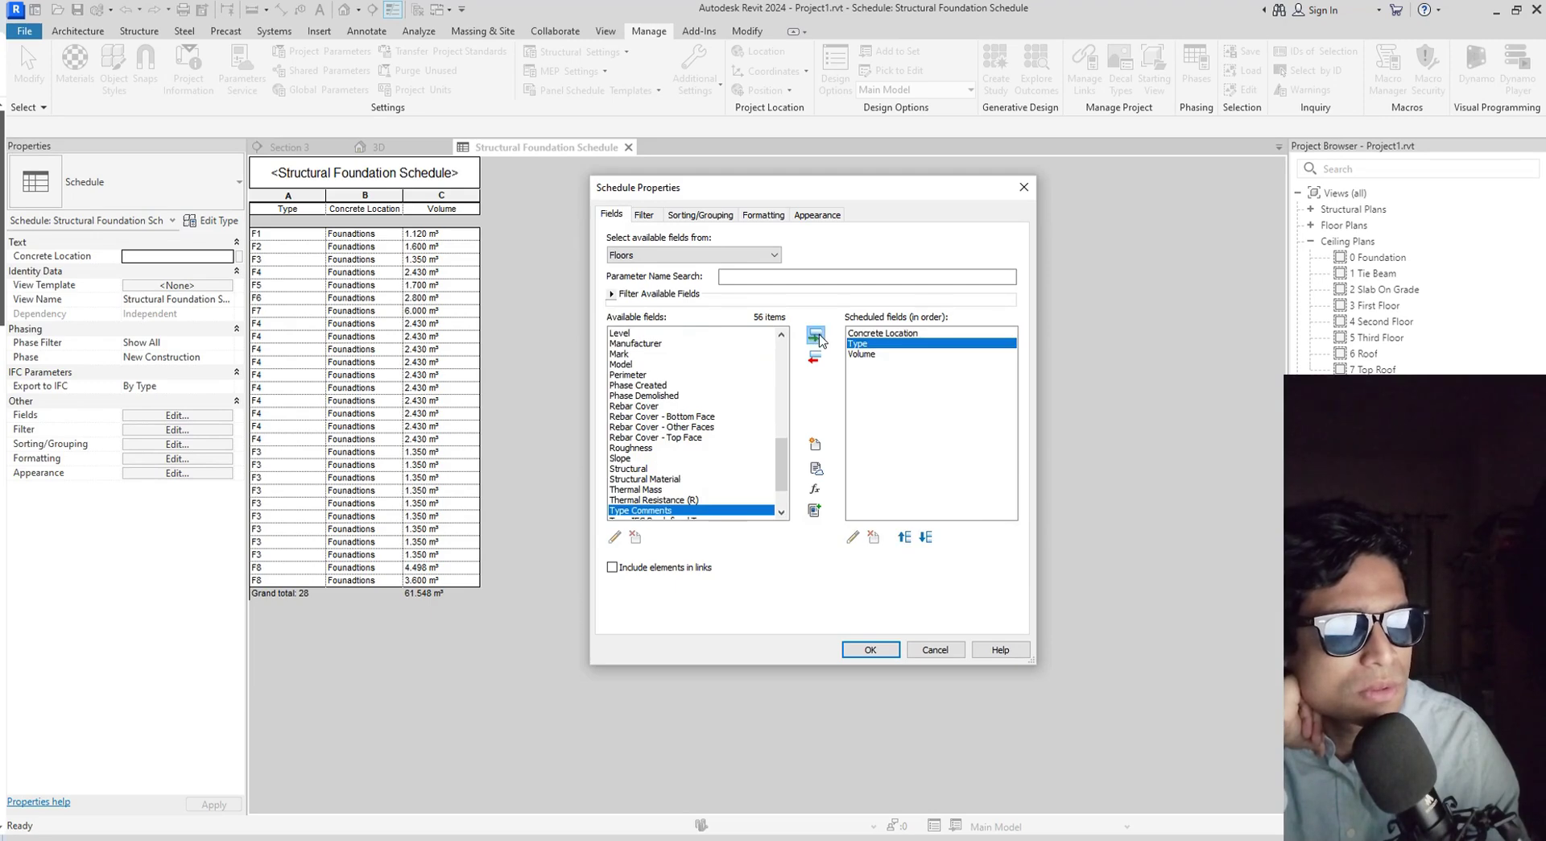
pyautogui.click(927, 537)
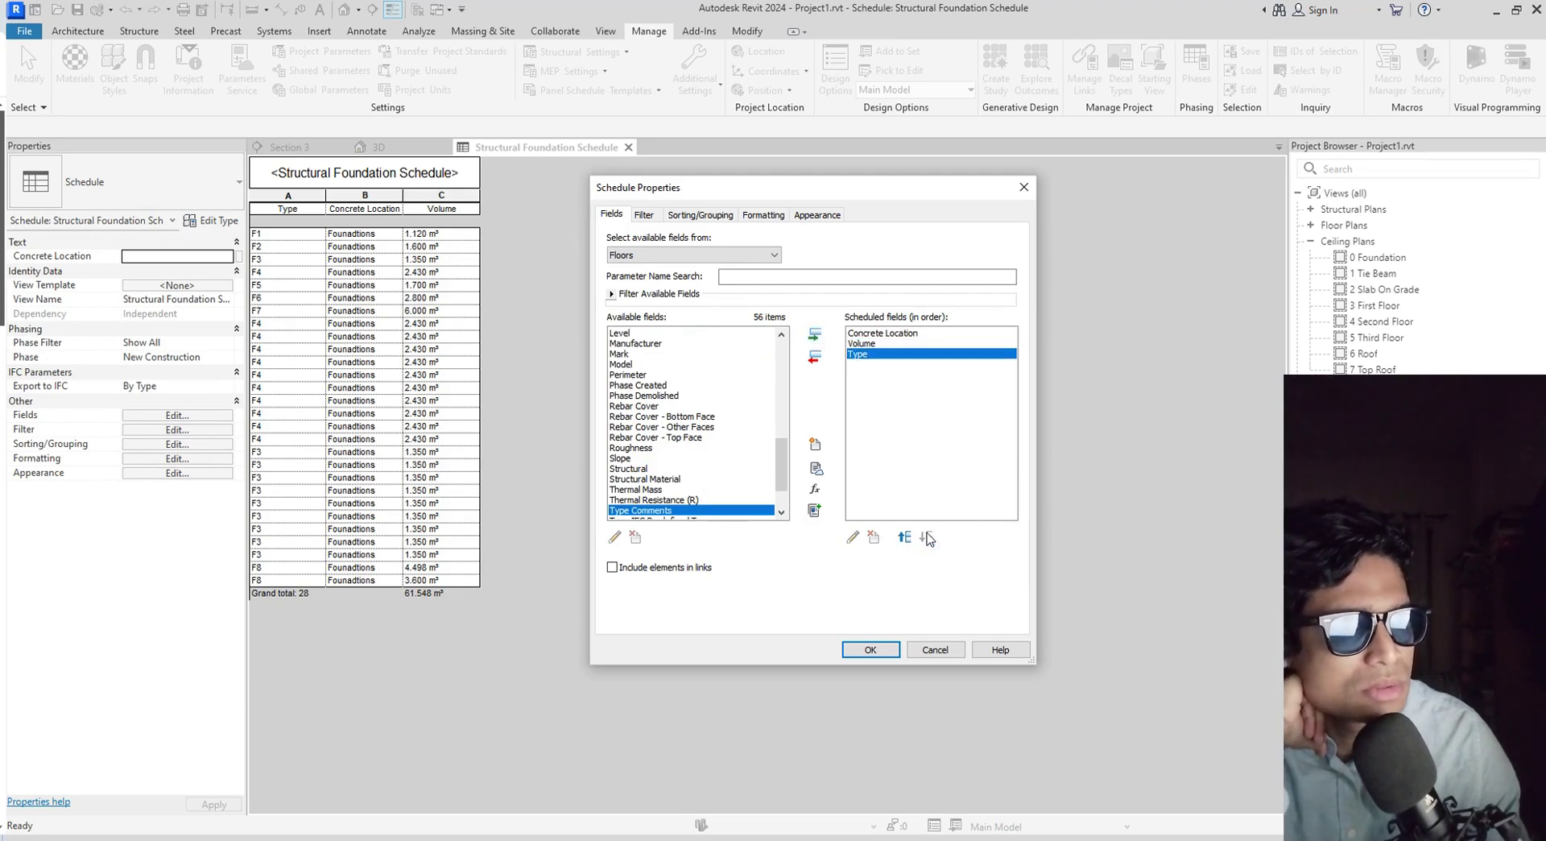
pyautogui.click(905, 538)
pyautogui.click(906, 539)
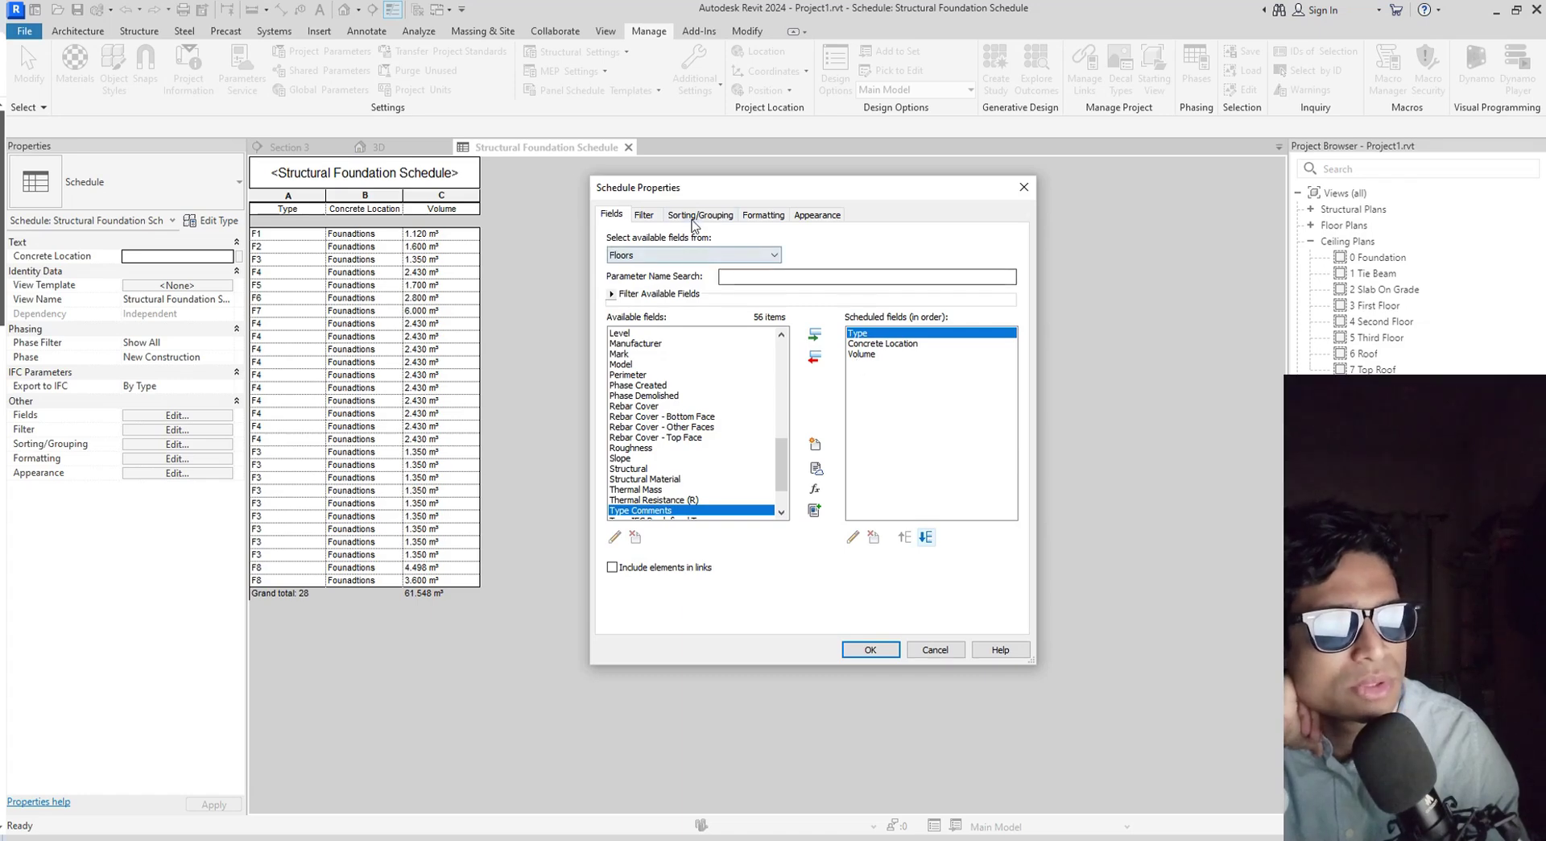
# Filter the floor schedule to elements whose Concrete Location equals 100mm CC Layer.
pyautogui.click(697, 214)
pyautogui.click(648, 214)
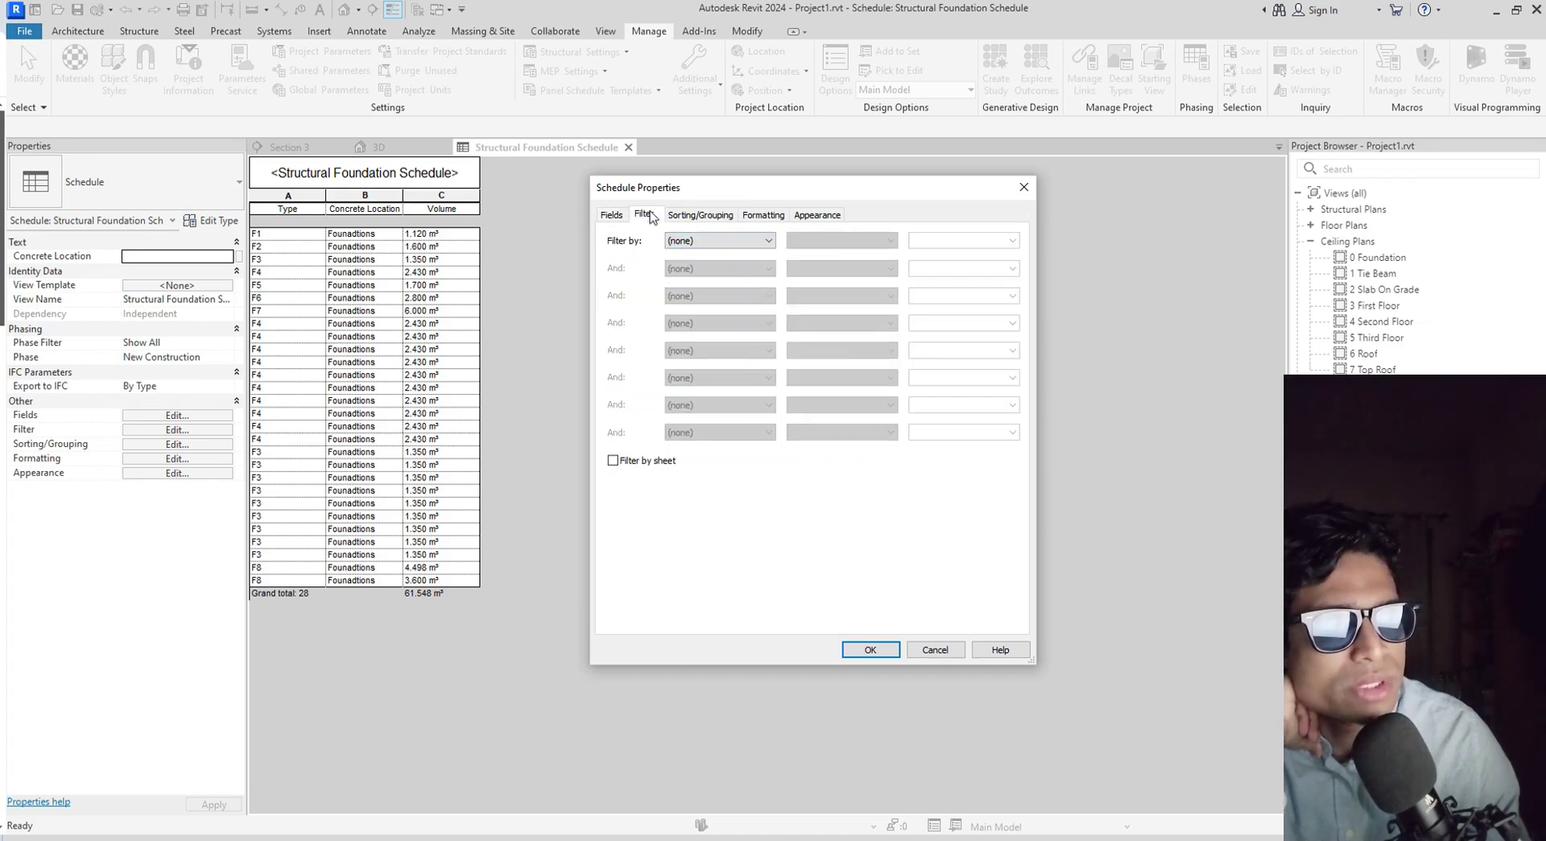
pyautogui.click(722, 242)
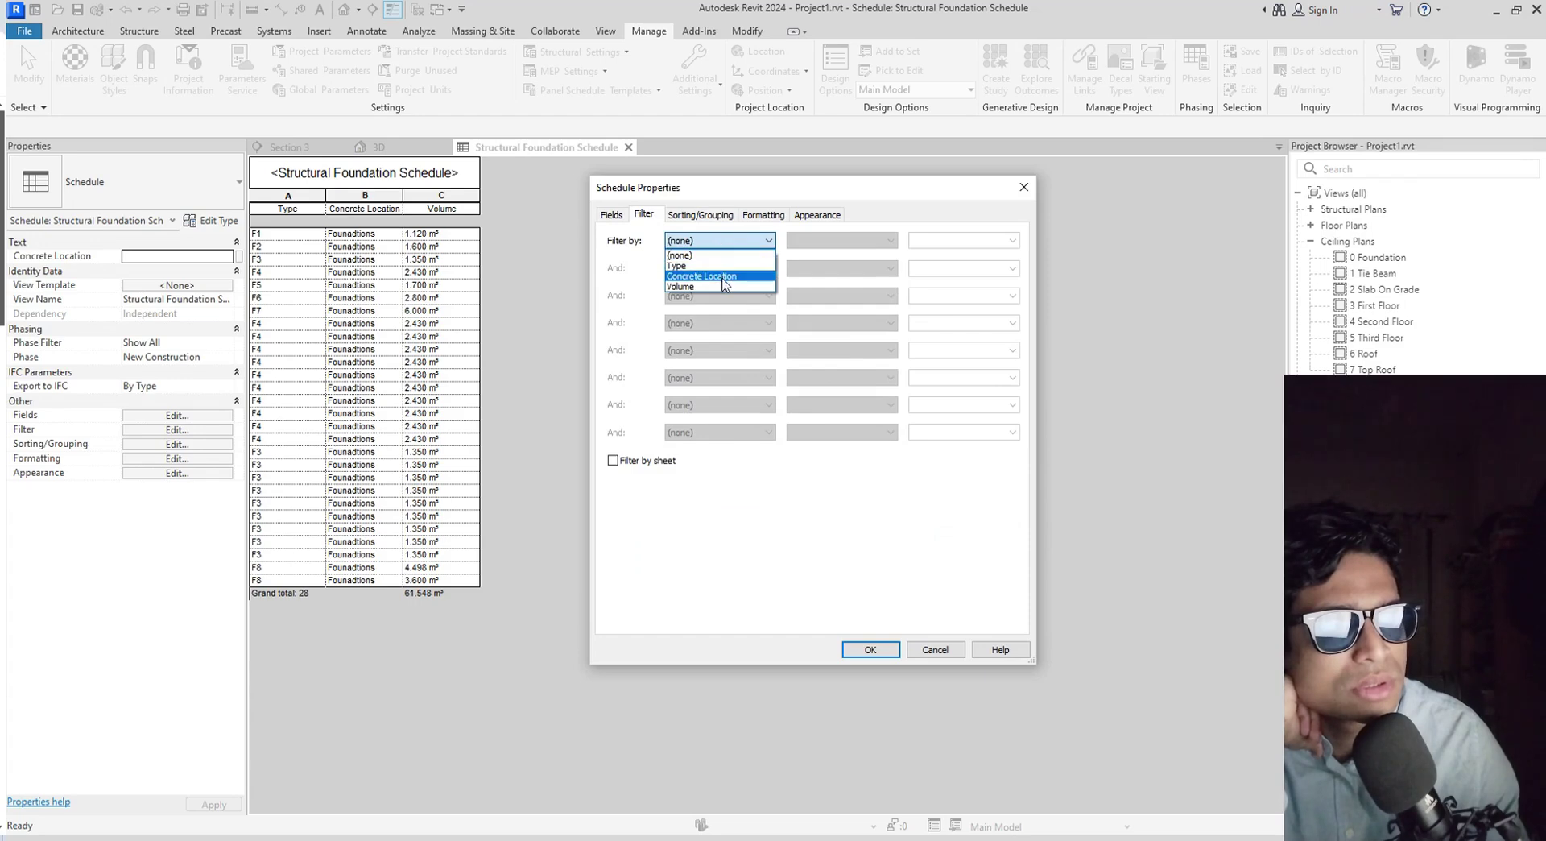
pyautogui.click(722, 276)
pyautogui.click(1012, 240)
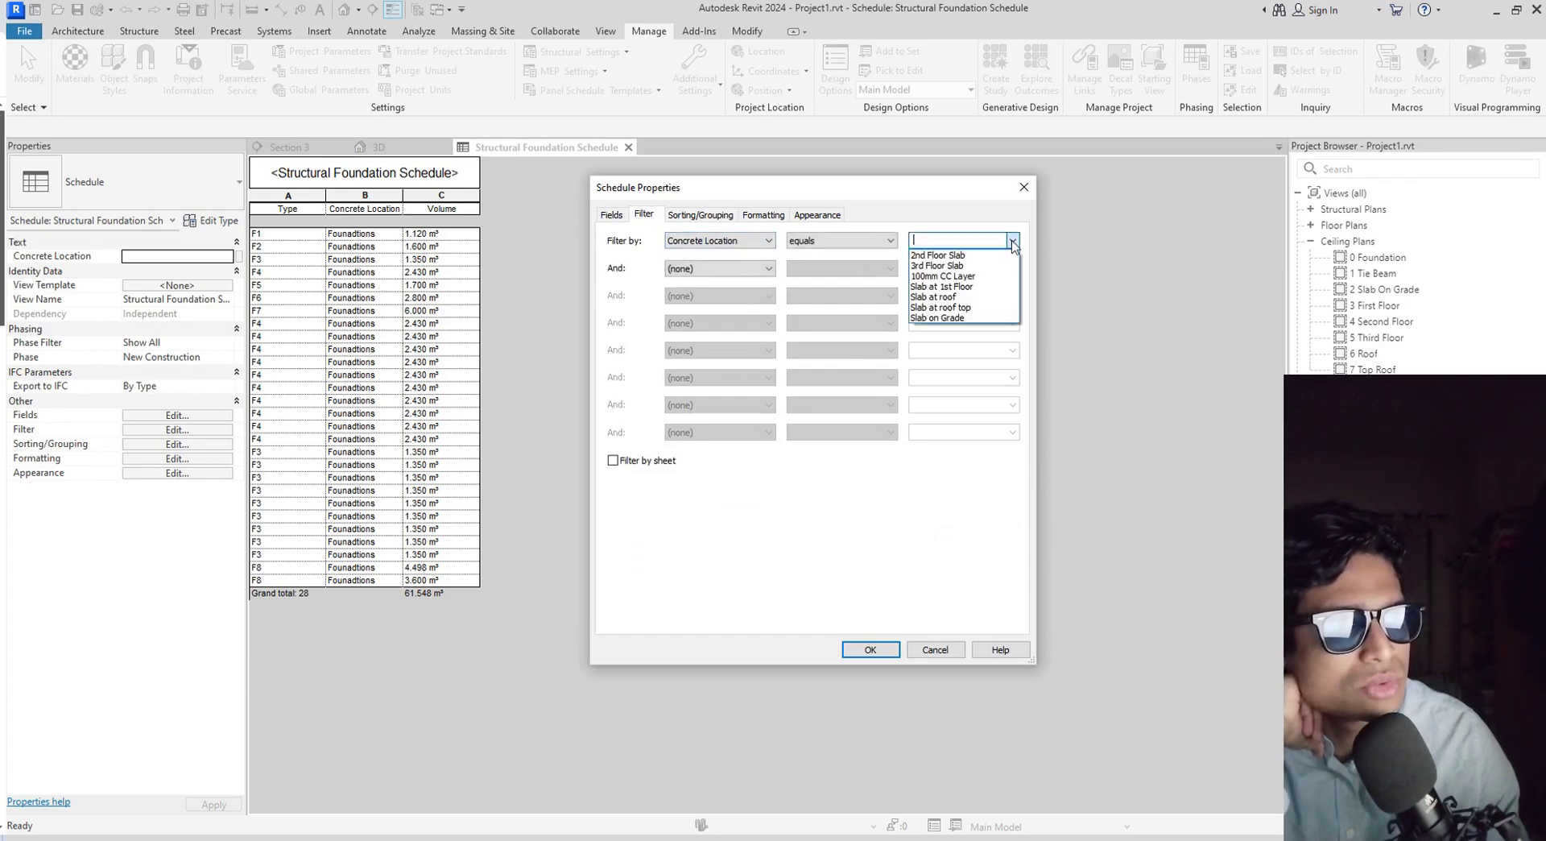
pyautogui.click(973, 282)
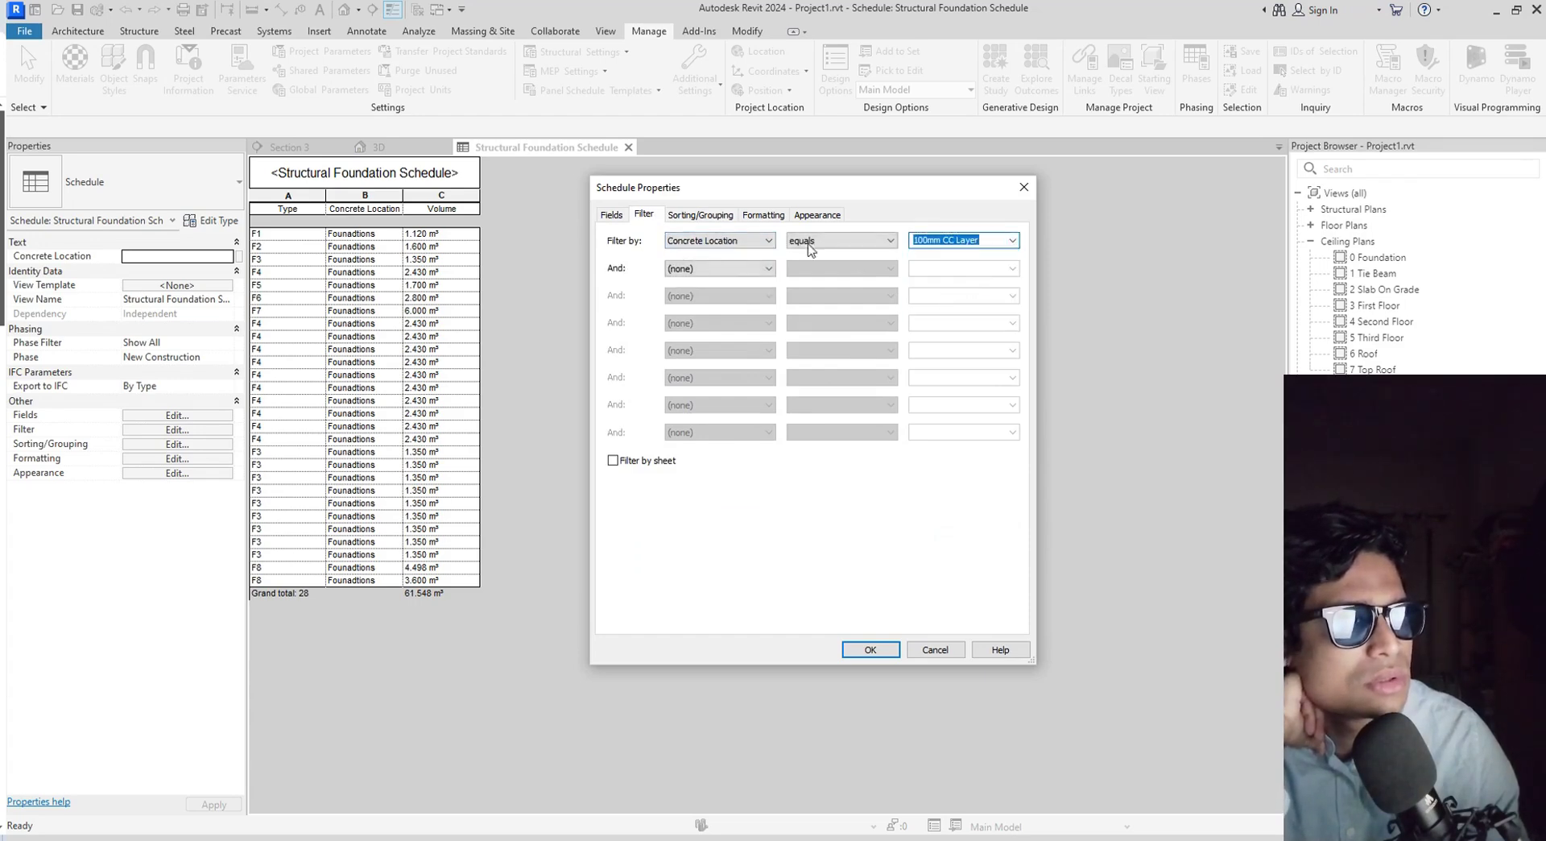
# Format the floor schedule's Volume field to calculate totals.
pyautogui.click(713, 219)
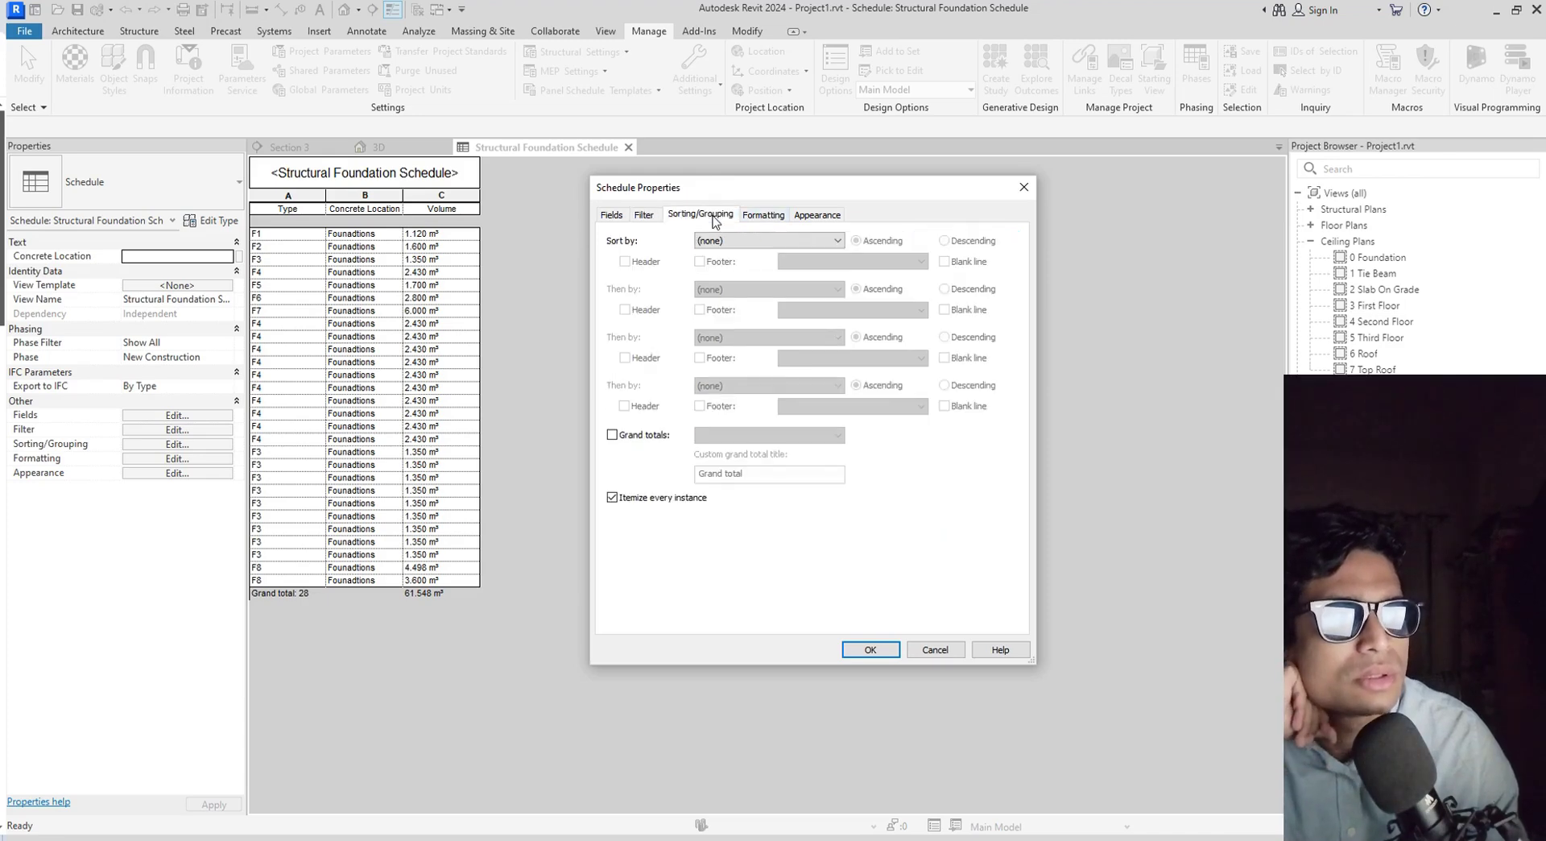
pyautogui.click(761, 215)
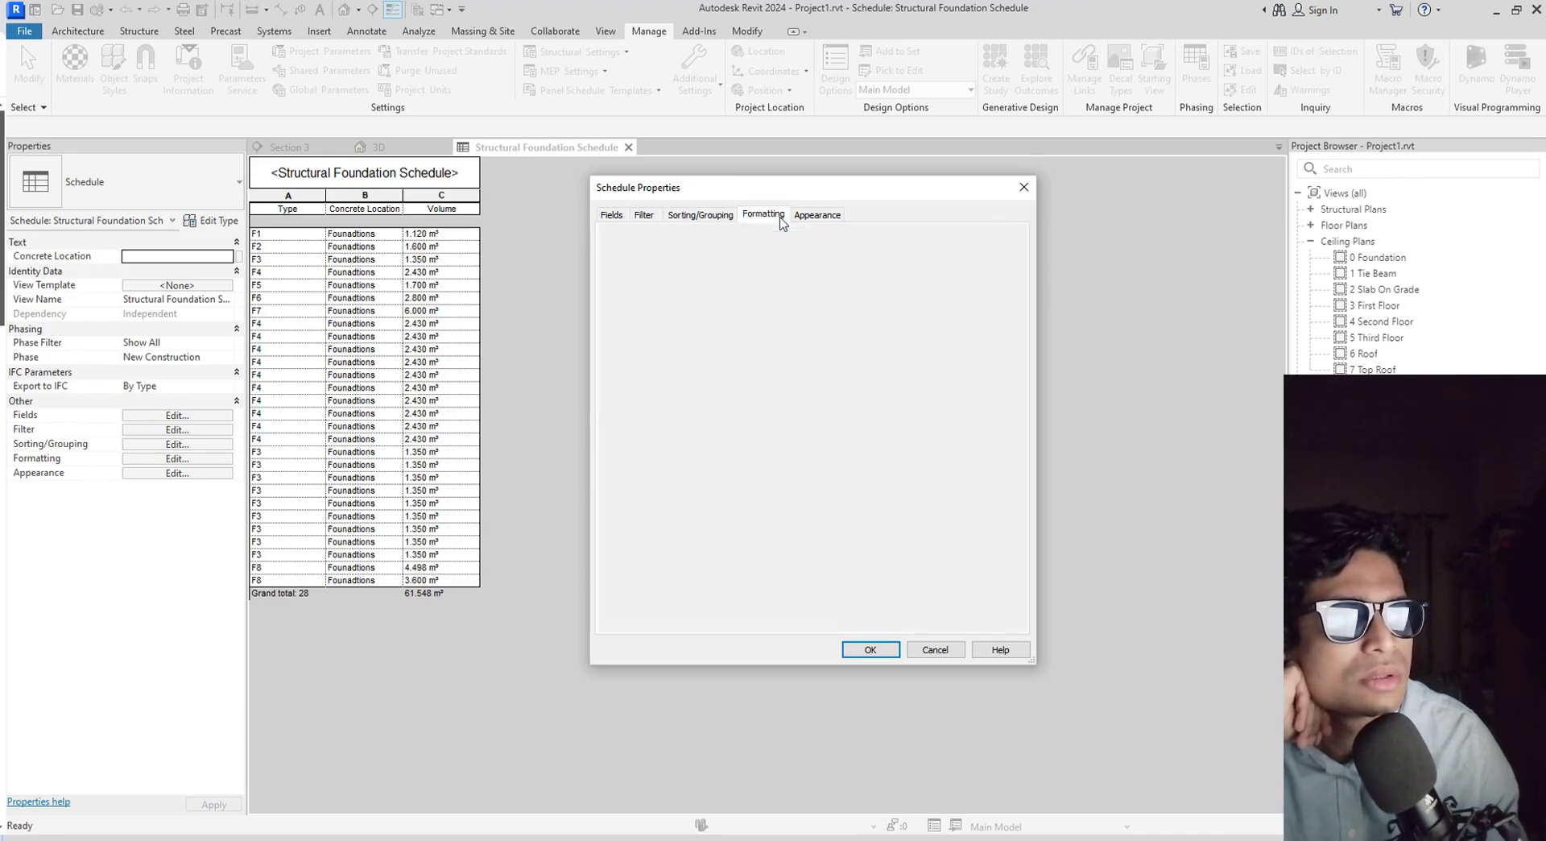
pyautogui.click(694, 214)
pyautogui.click(761, 215)
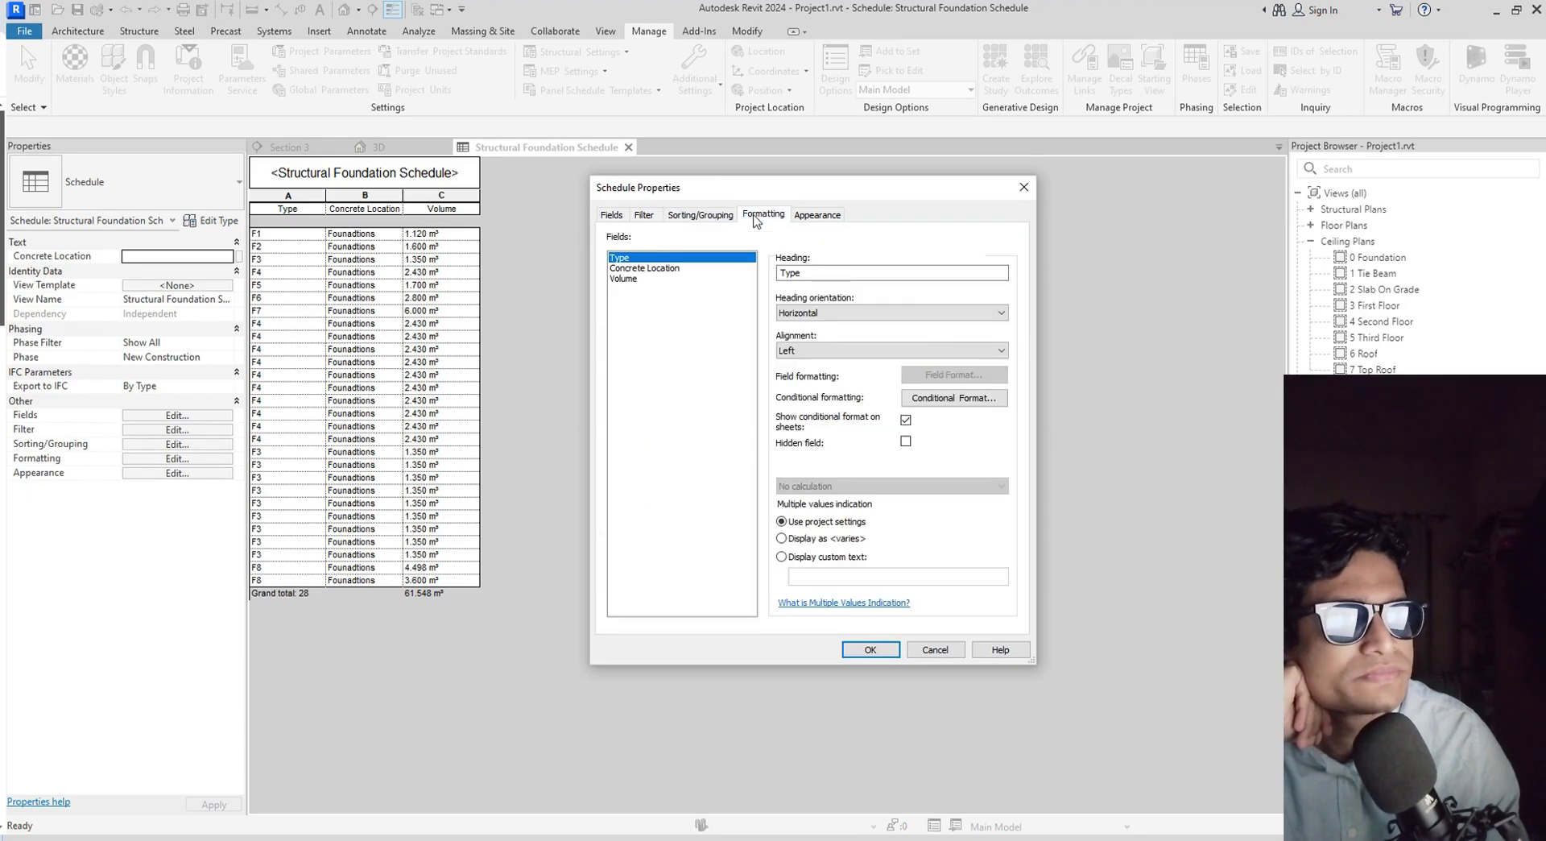
pyautogui.click(628, 278)
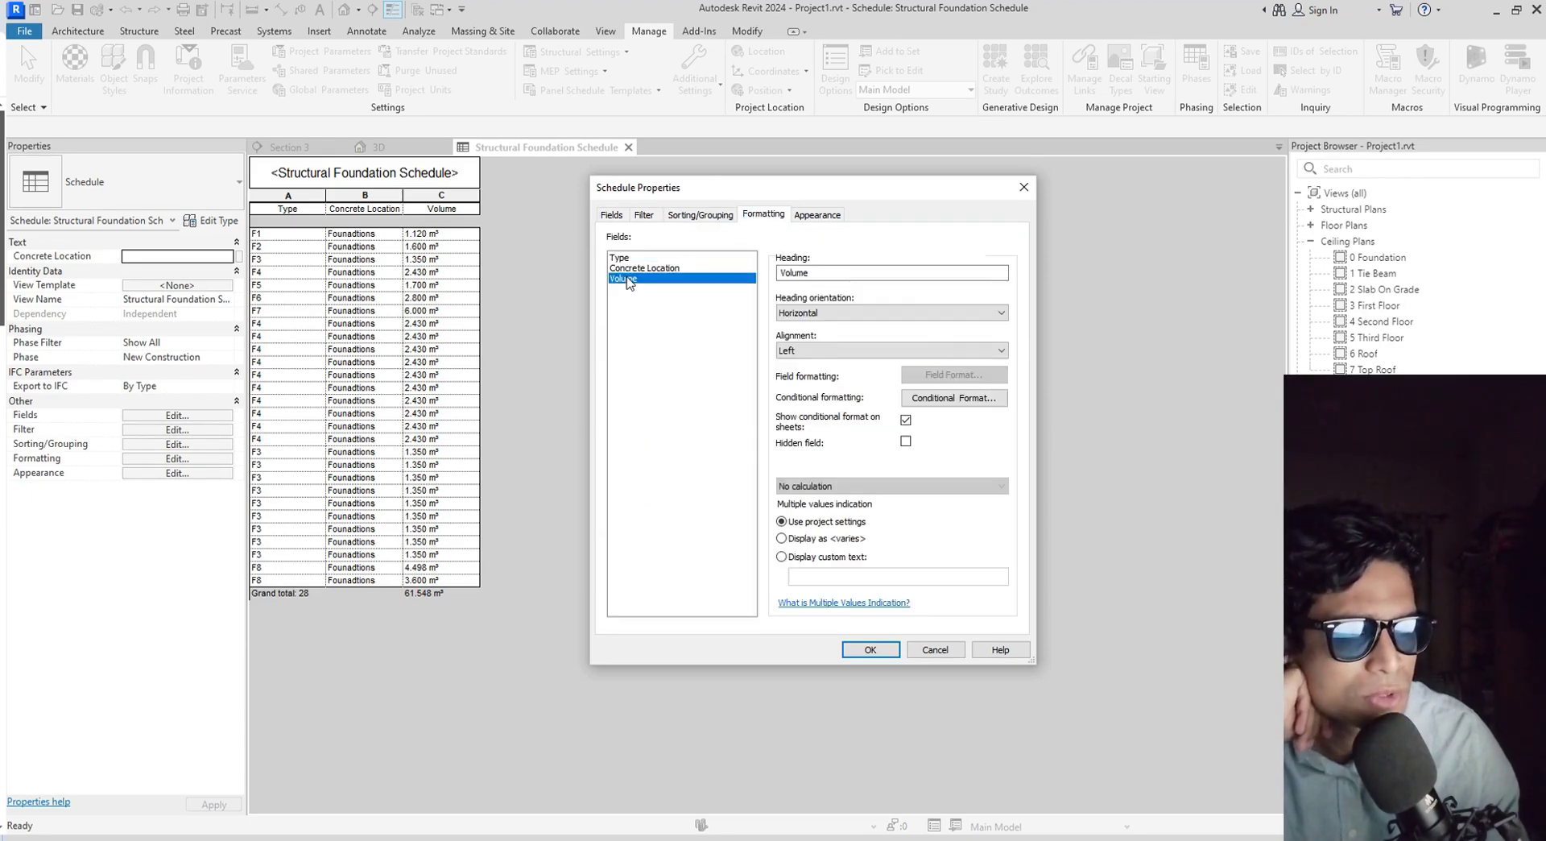
pyautogui.click(852, 487)
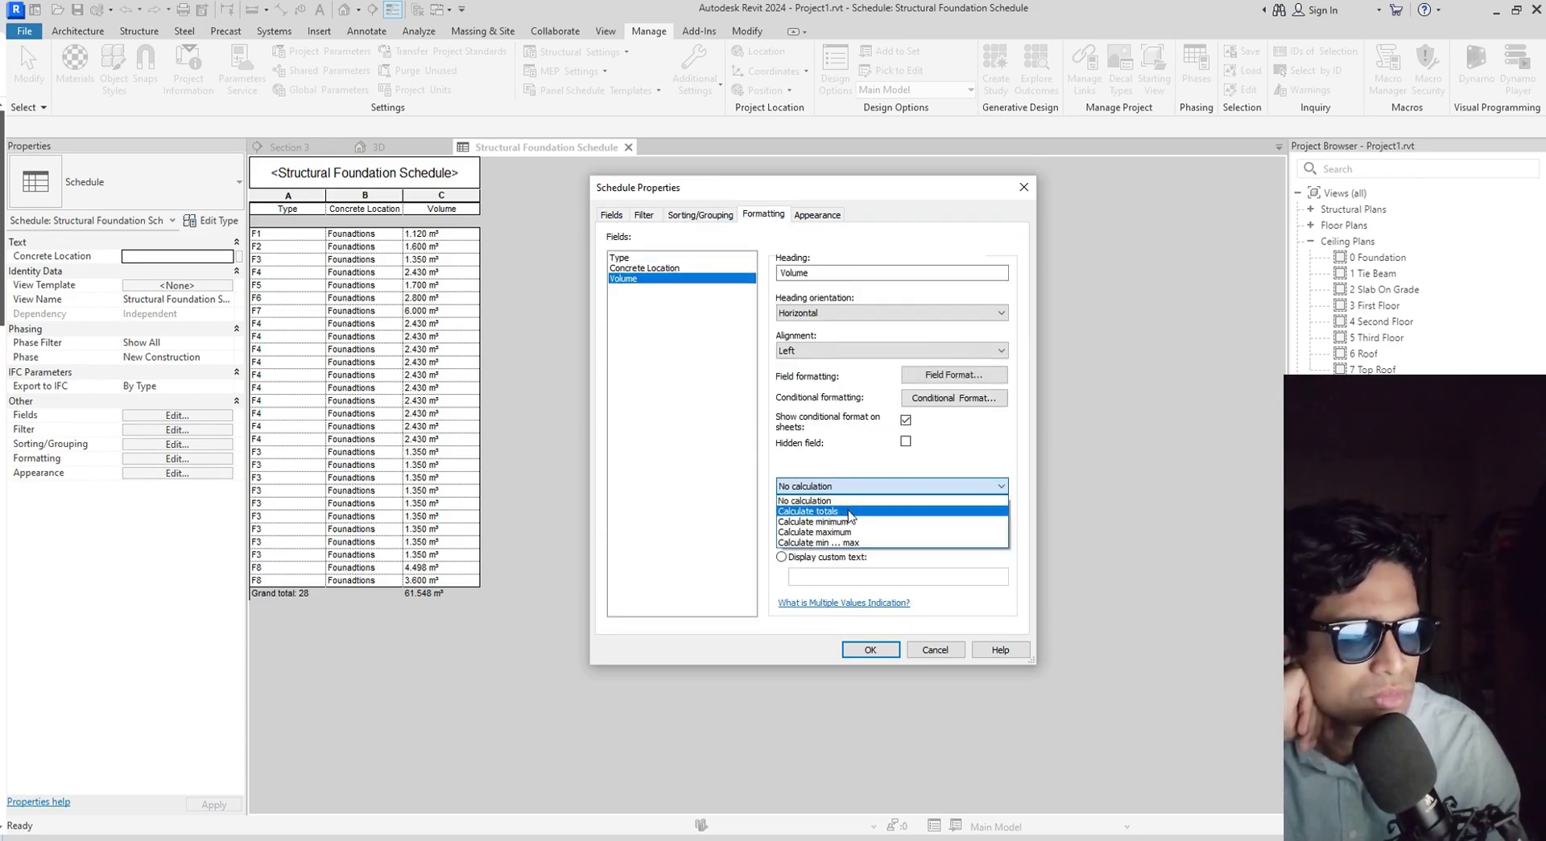
pyautogui.click(853, 509)
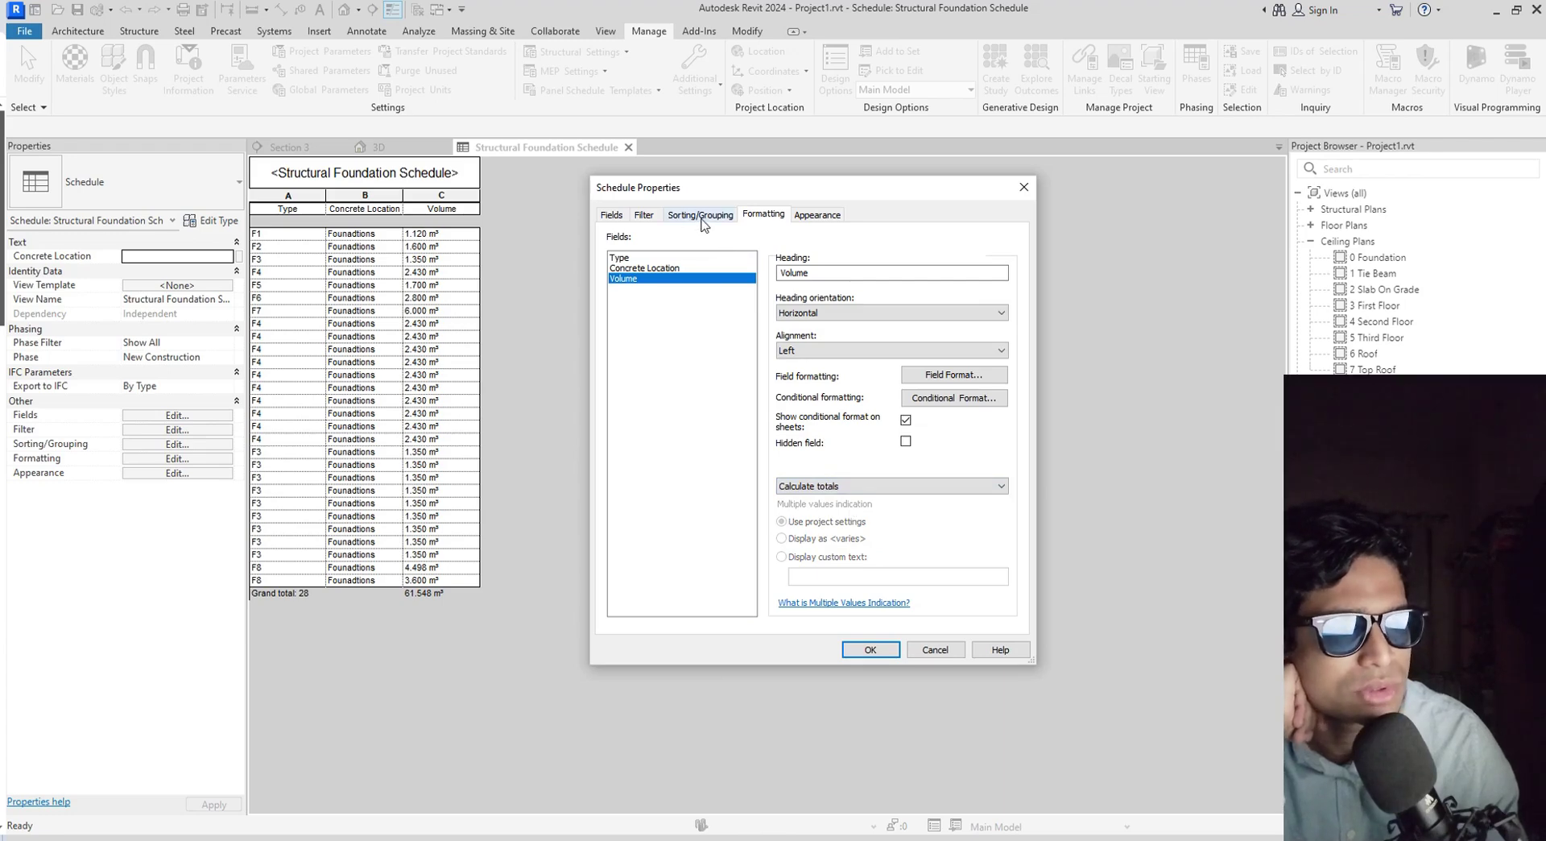
# Enable grand totals with title, count, and totals in the floor schedule, and widen its Concrete Location column.
pyautogui.click(701, 215)
pyautogui.click(612, 435)
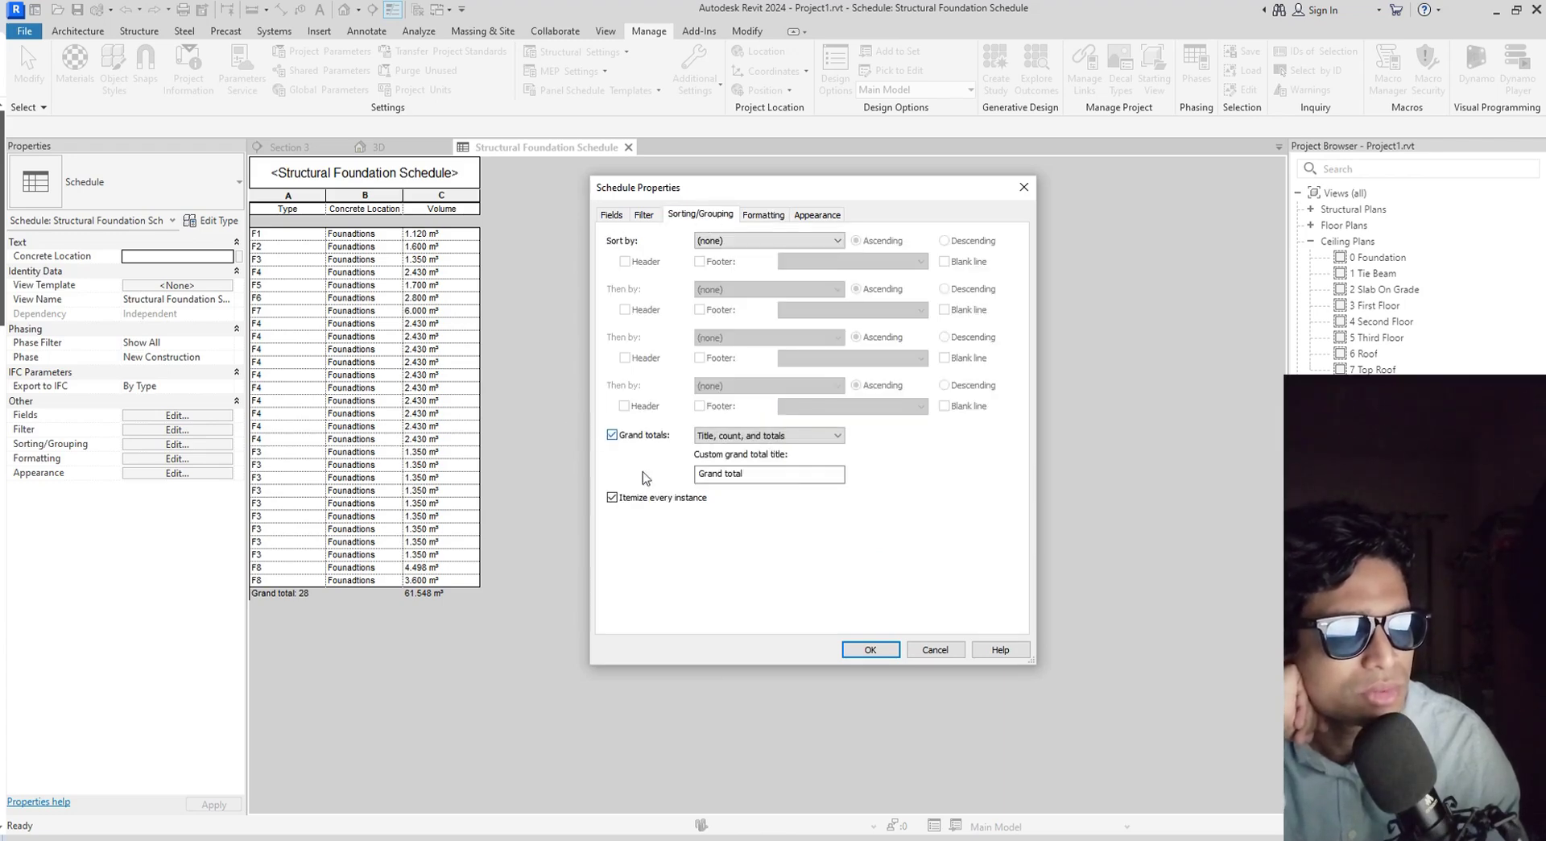
pyautogui.click(870, 649)
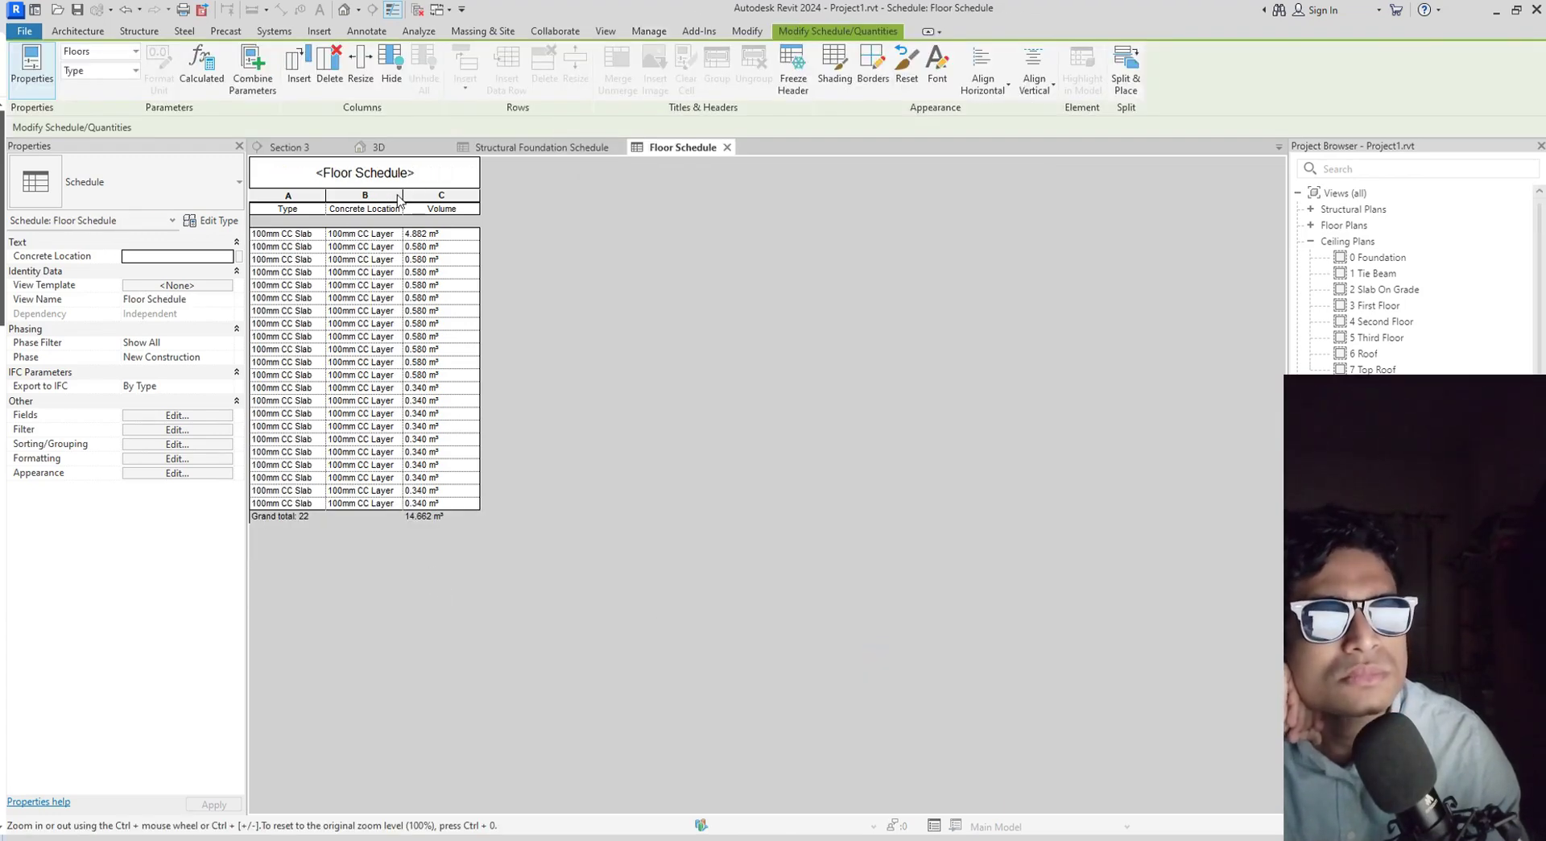
pyautogui.moveTo(404, 195); pyautogui.dragTo(440, 198)
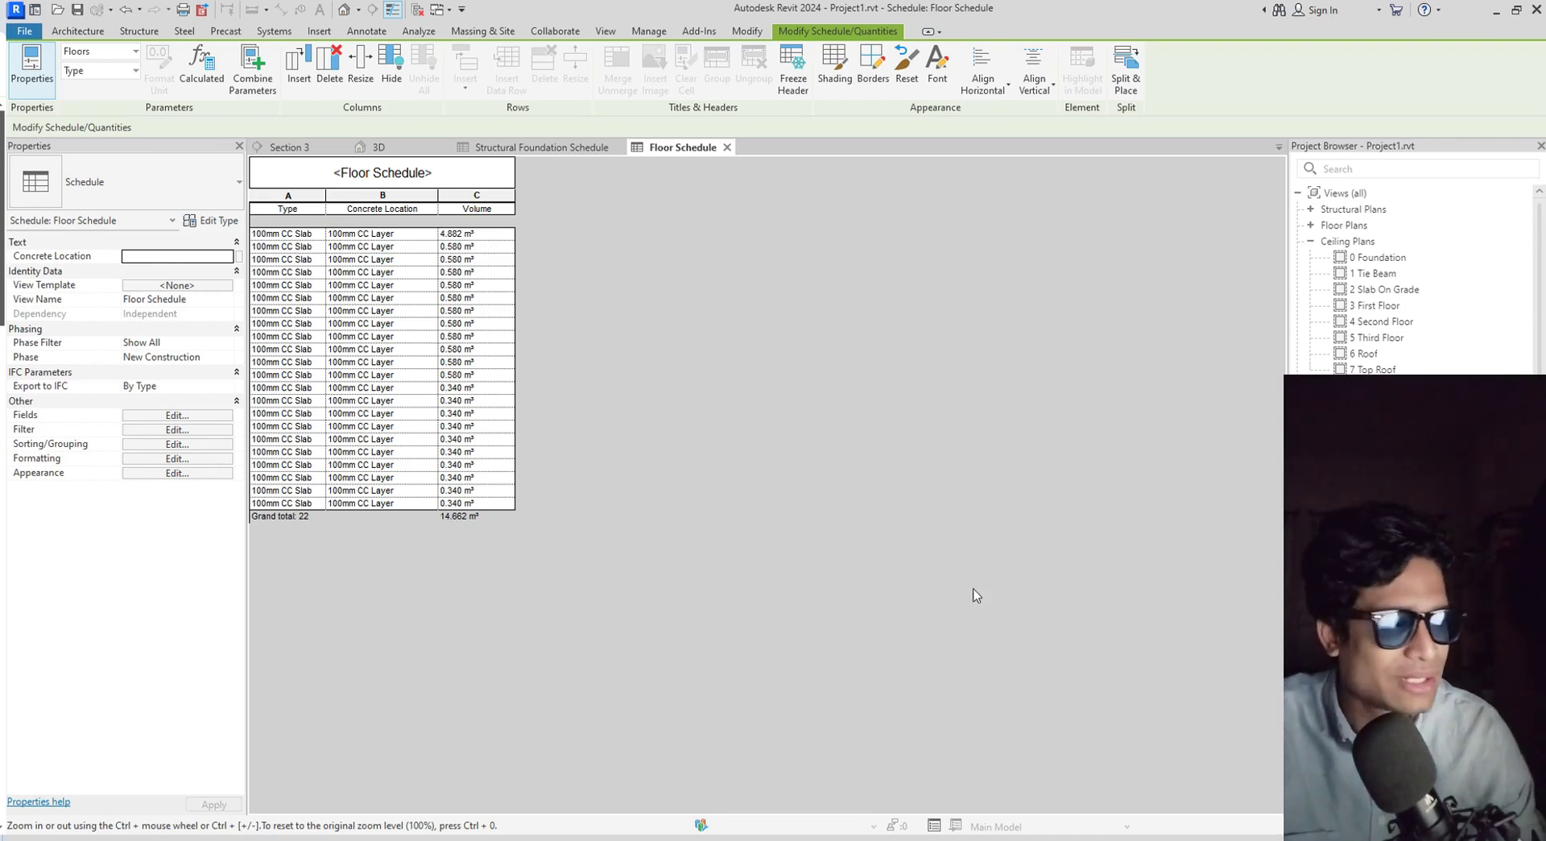
# Create a new building component schedule for the Stairs category, named Stair Schedule, in the New Construction phase.
pyautogui.click(1337, 500)
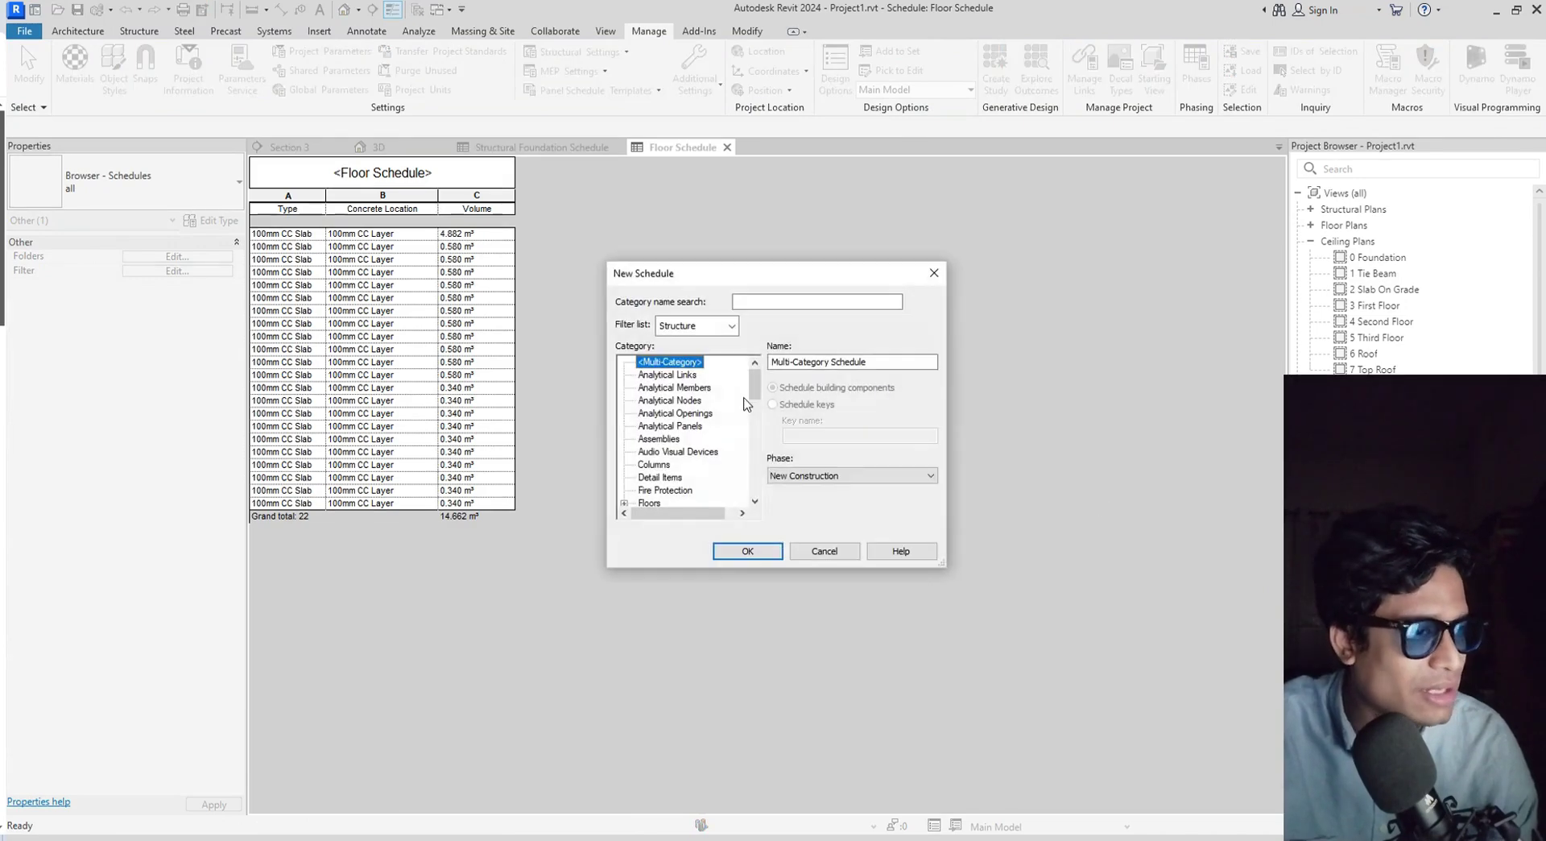
pyautogui.scroll(-3, 703, 476)
pyautogui.scroll(-7, 706, 495)
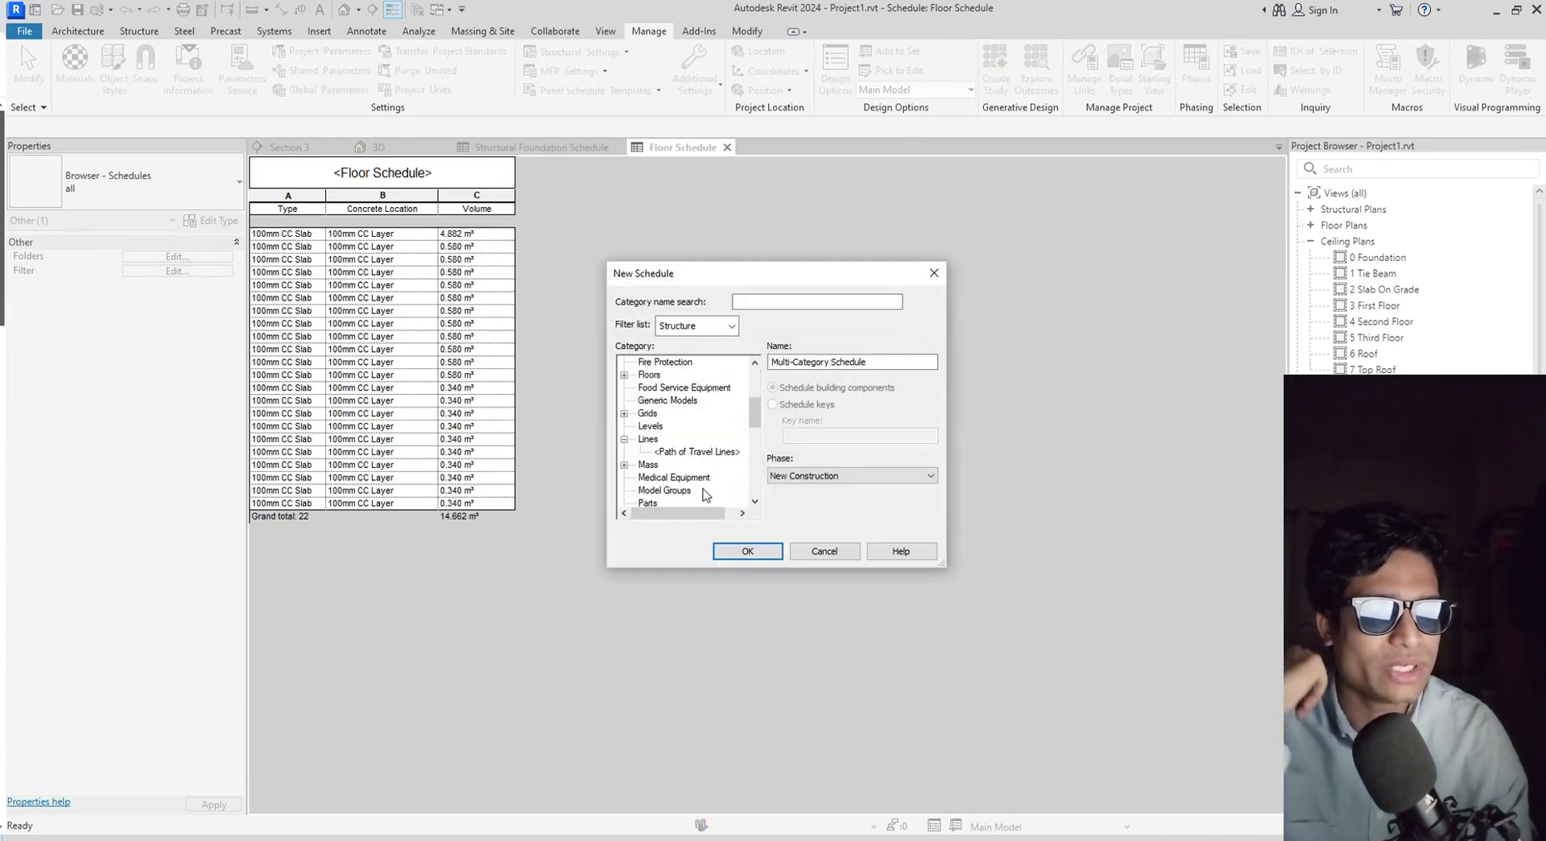
pyautogui.scroll(-4, 704, 493)
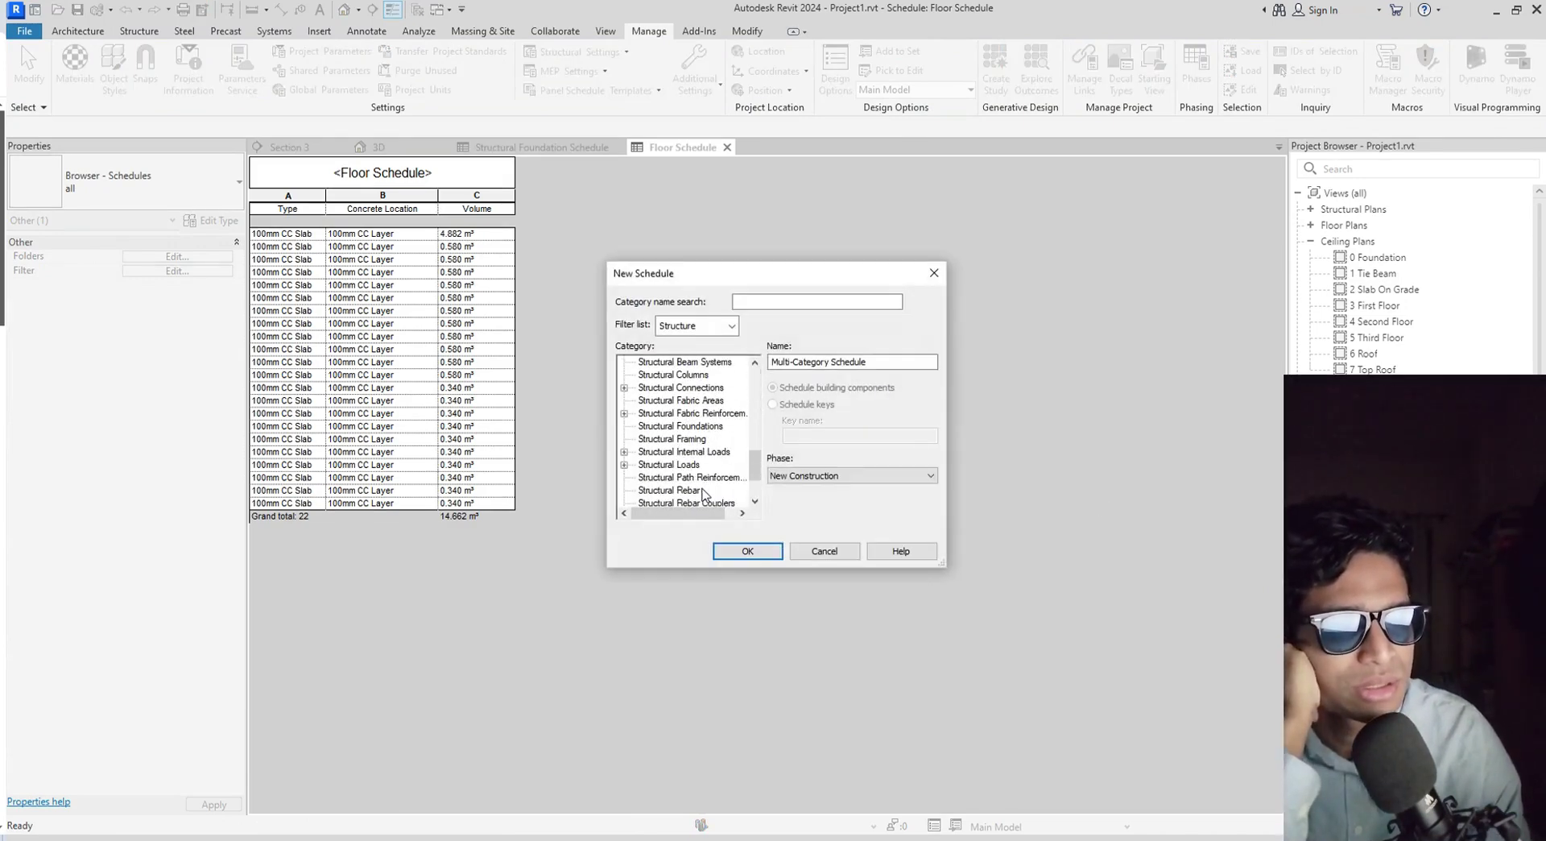
pyautogui.scroll(2, 685, 484)
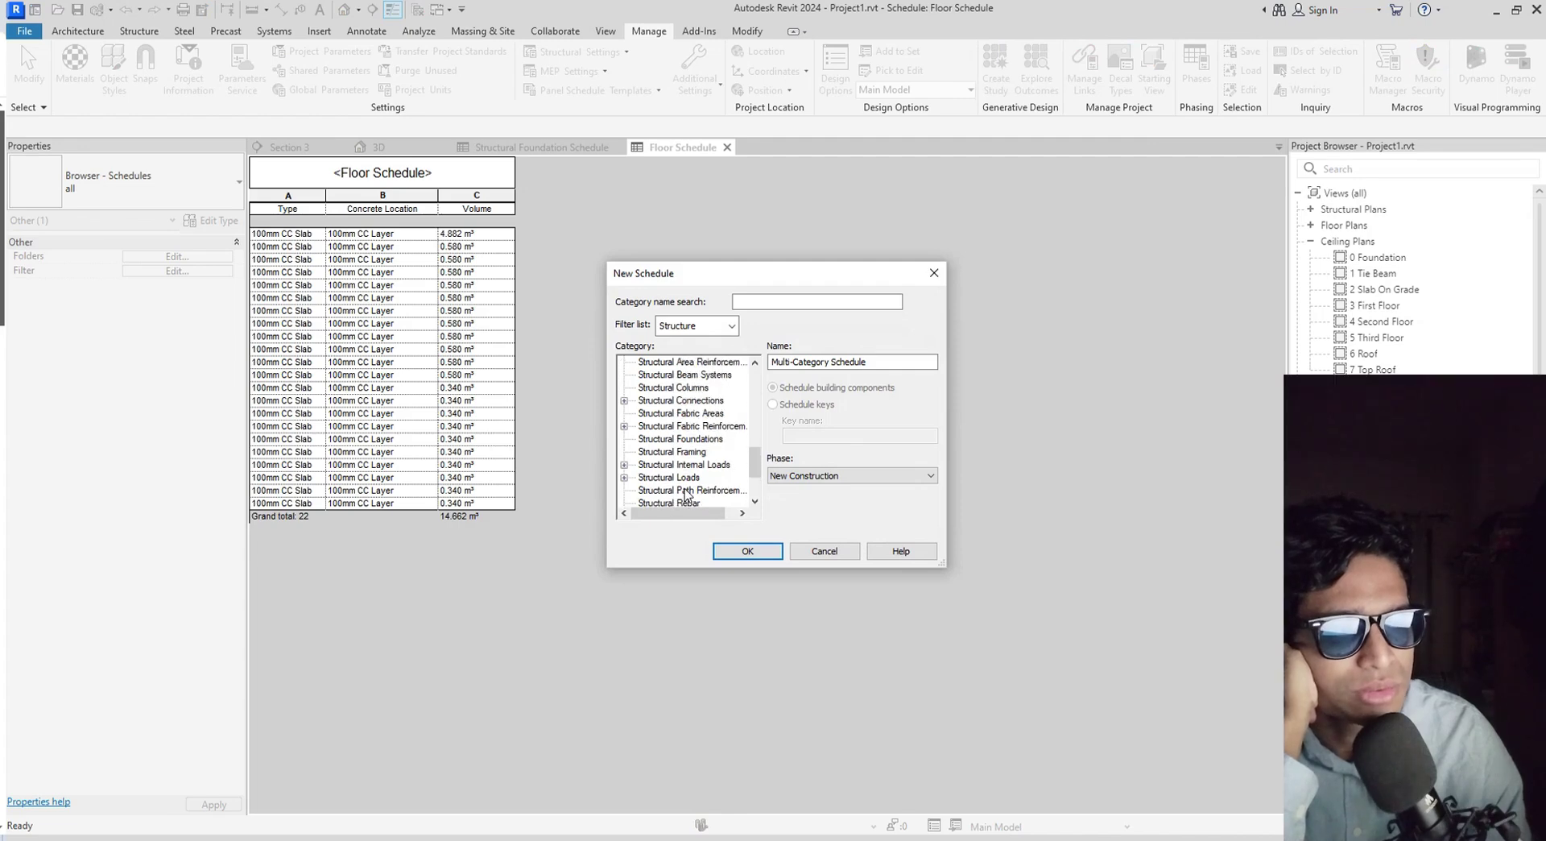
pyautogui.click(649, 376)
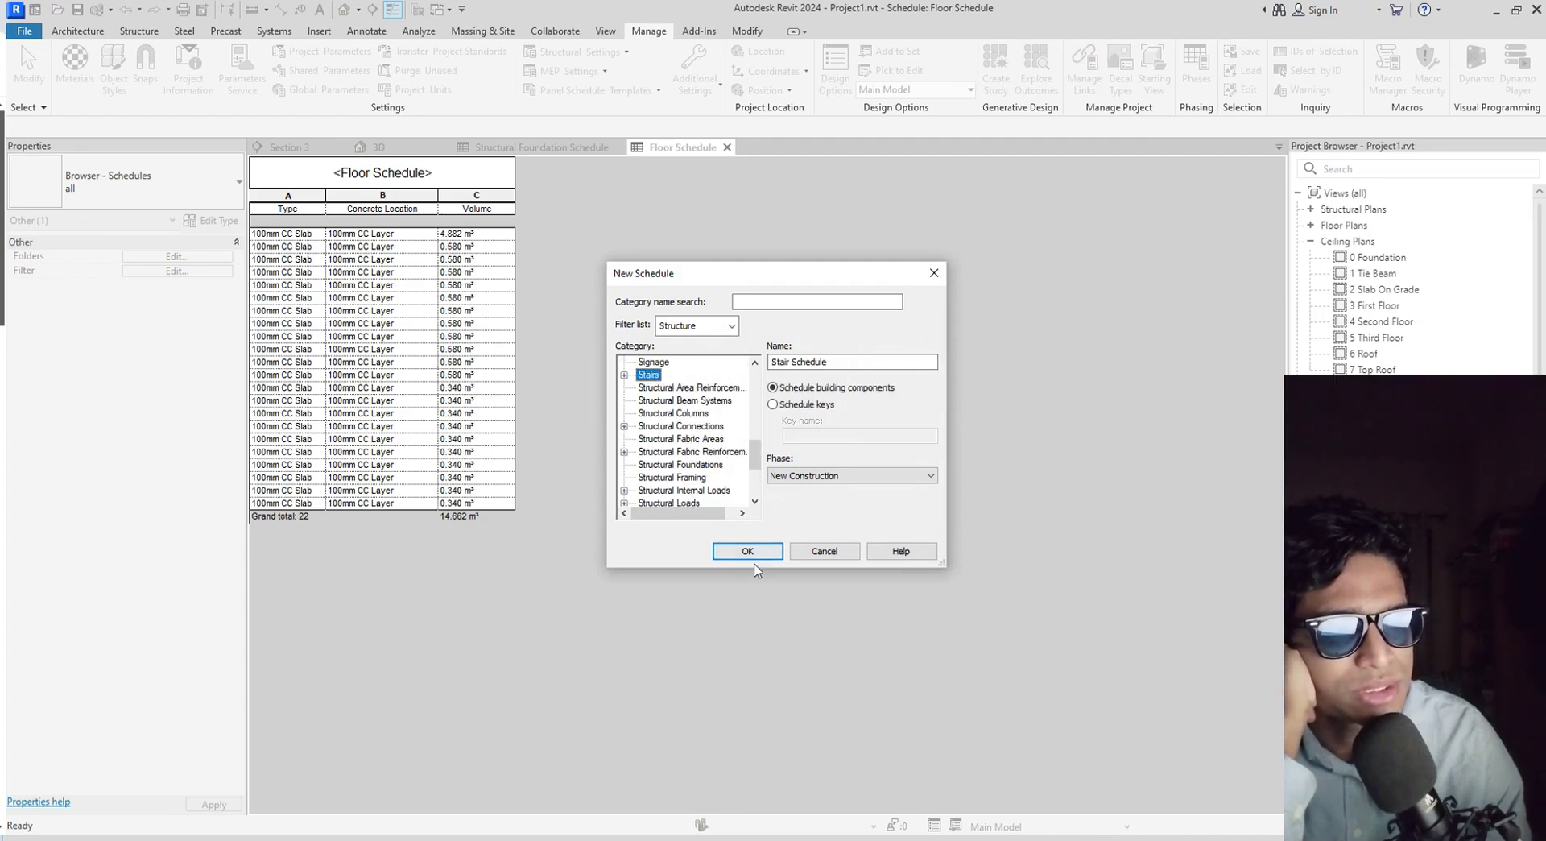
pyautogui.click(749, 552)
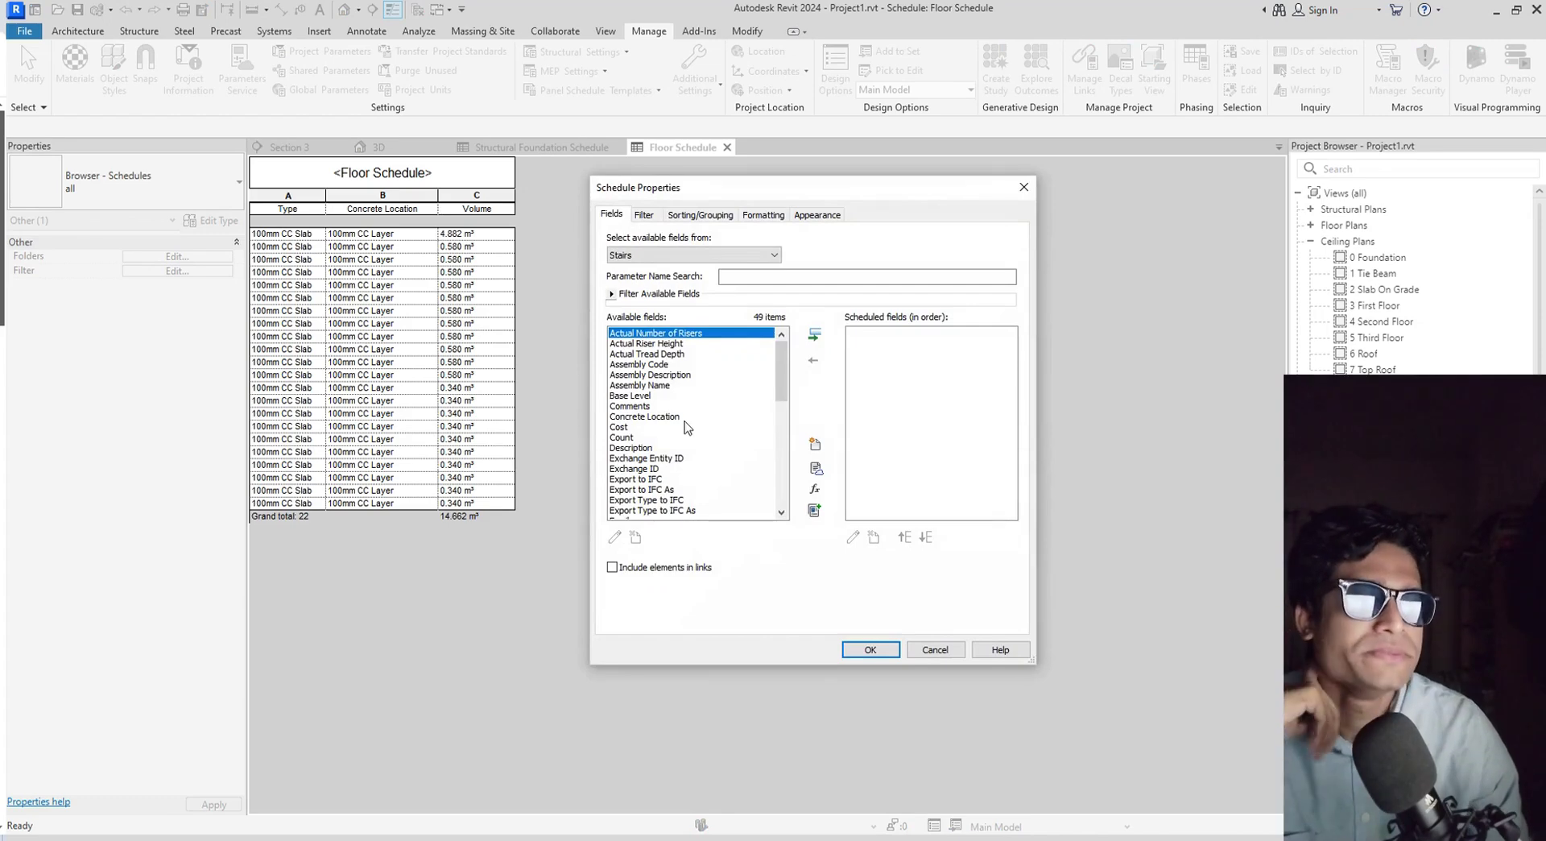
# Add the Concrete Location and Type fields to the stair schedule.
pyautogui.scroll(-1, 671, 456)
pyautogui.scroll(3, 671, 427)
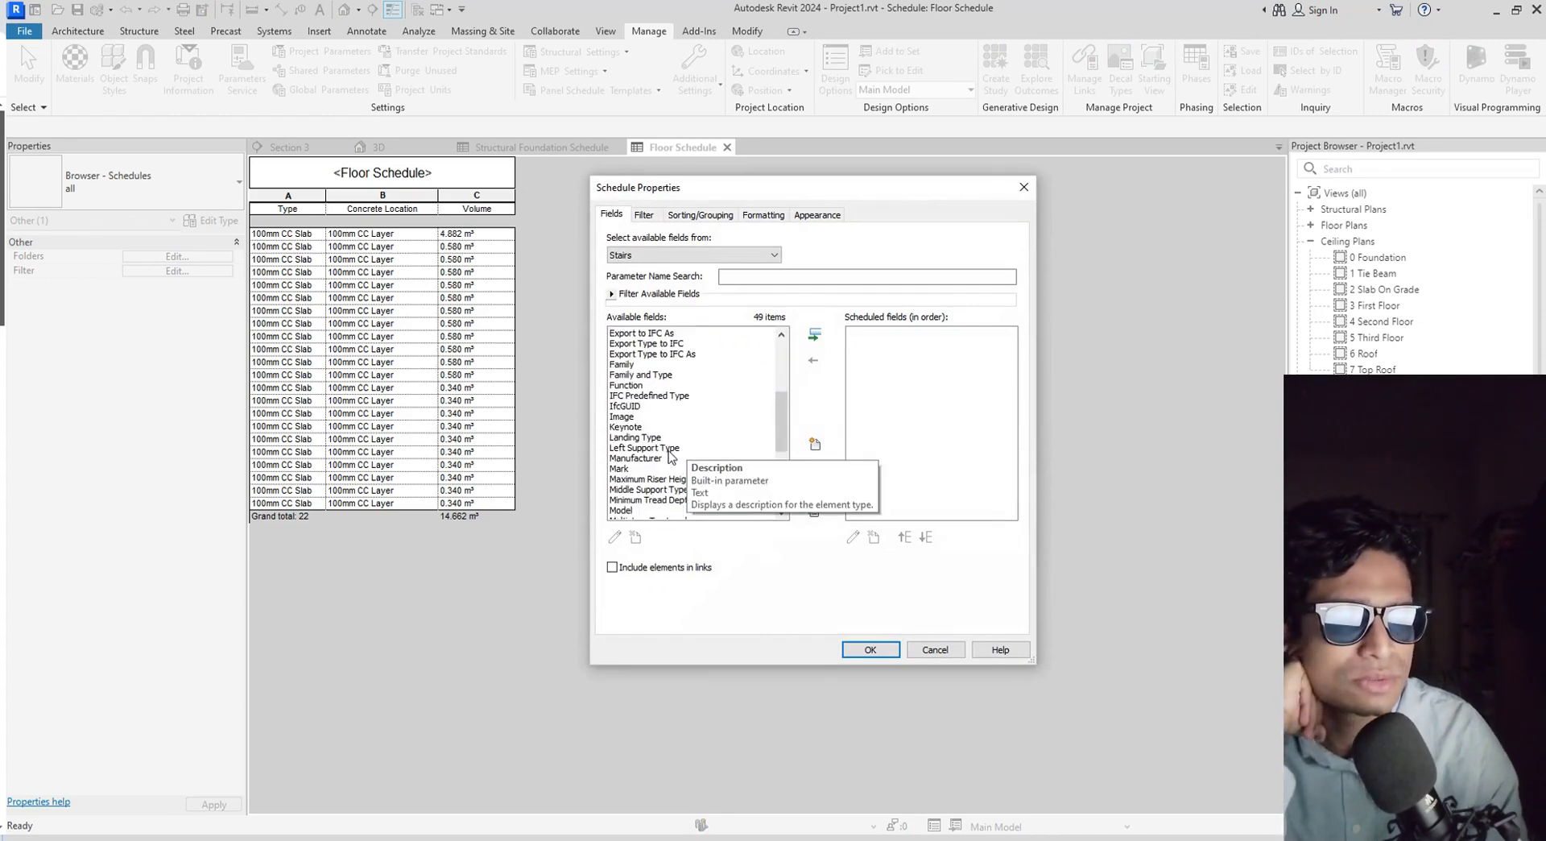
pyautogui.click(673, 417)
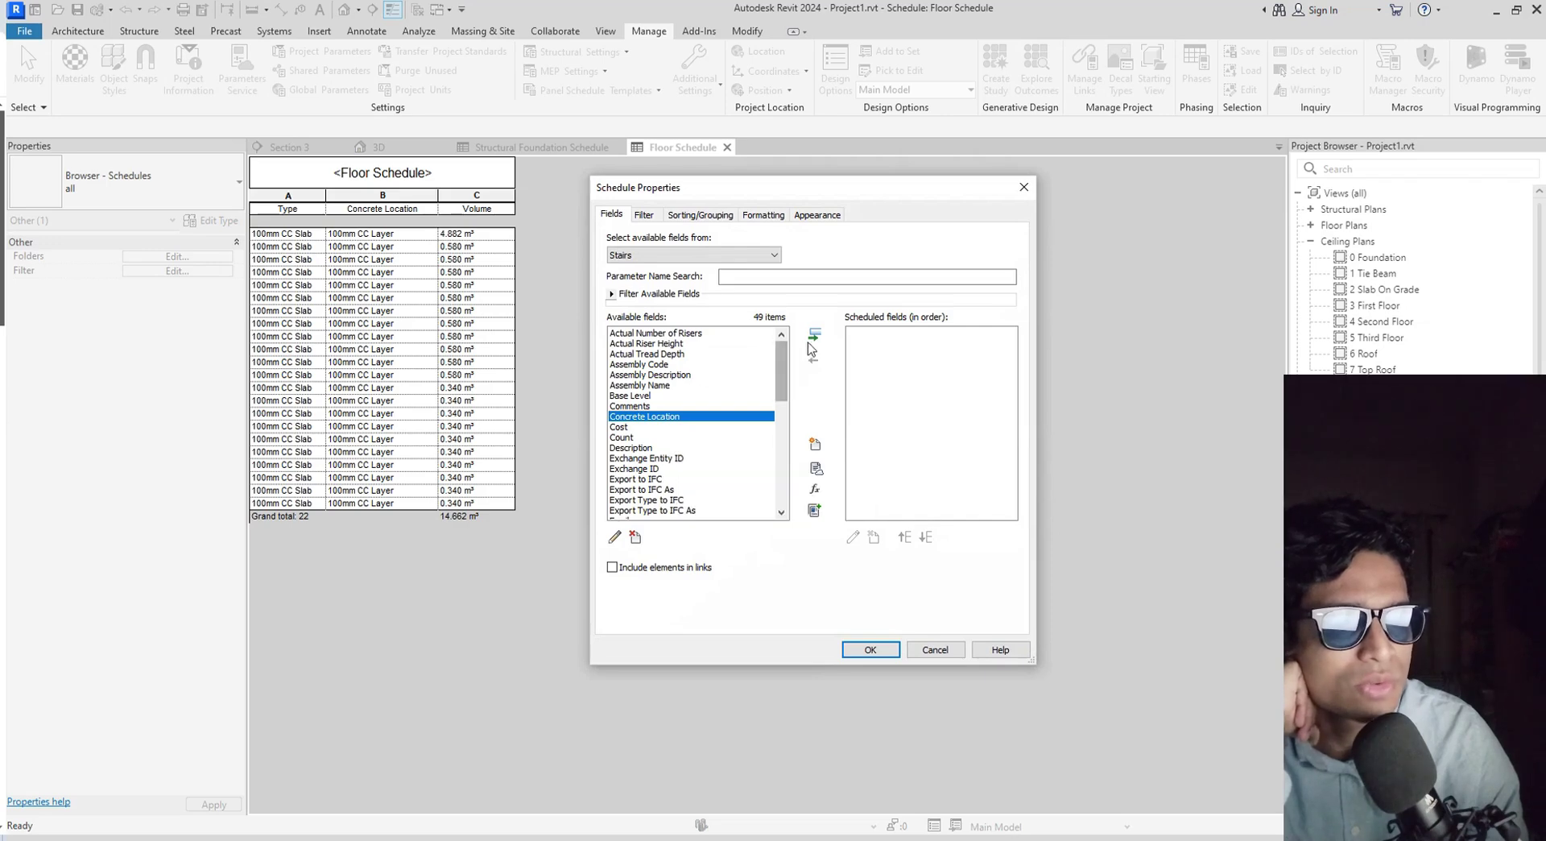
pyautogui.click(814, 338)
pyautogui.scroll(-6, 644, 483)
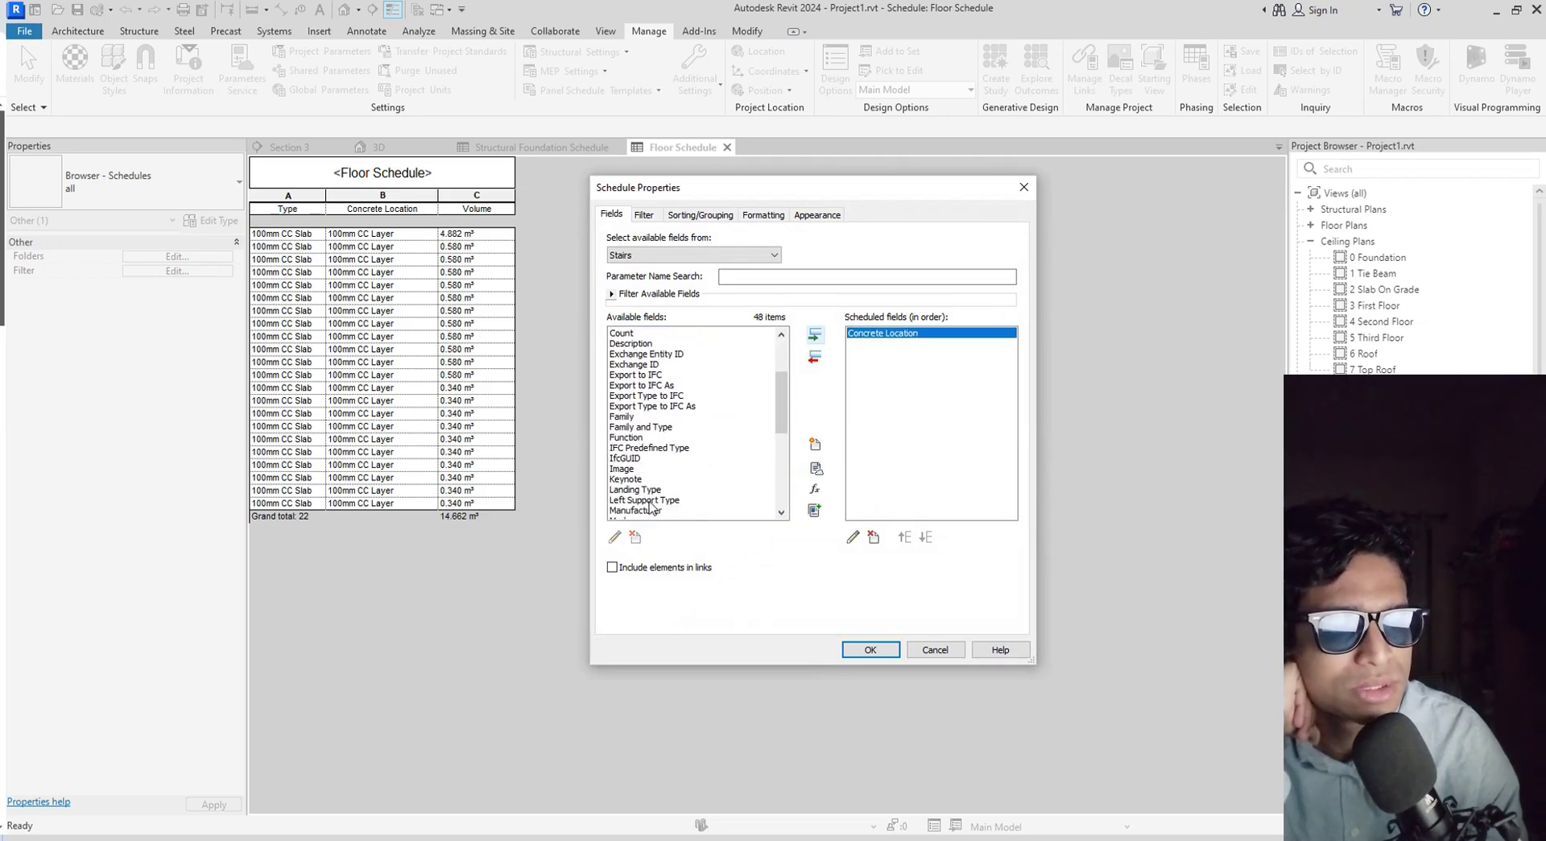
pyautogui.scroll(-4, 651, 506)
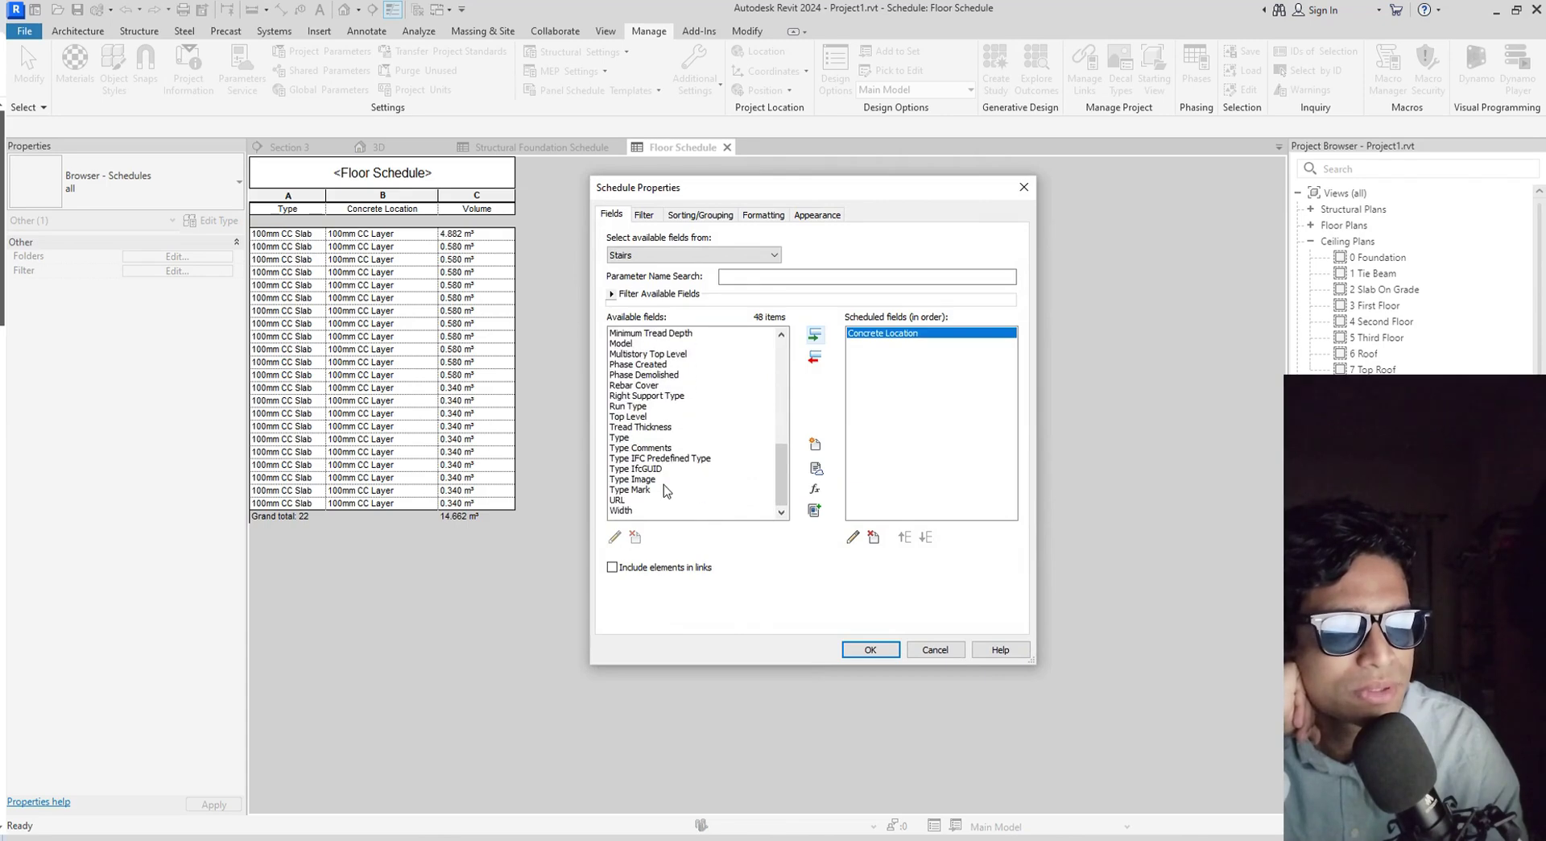
pyautogui.click(622, 437)
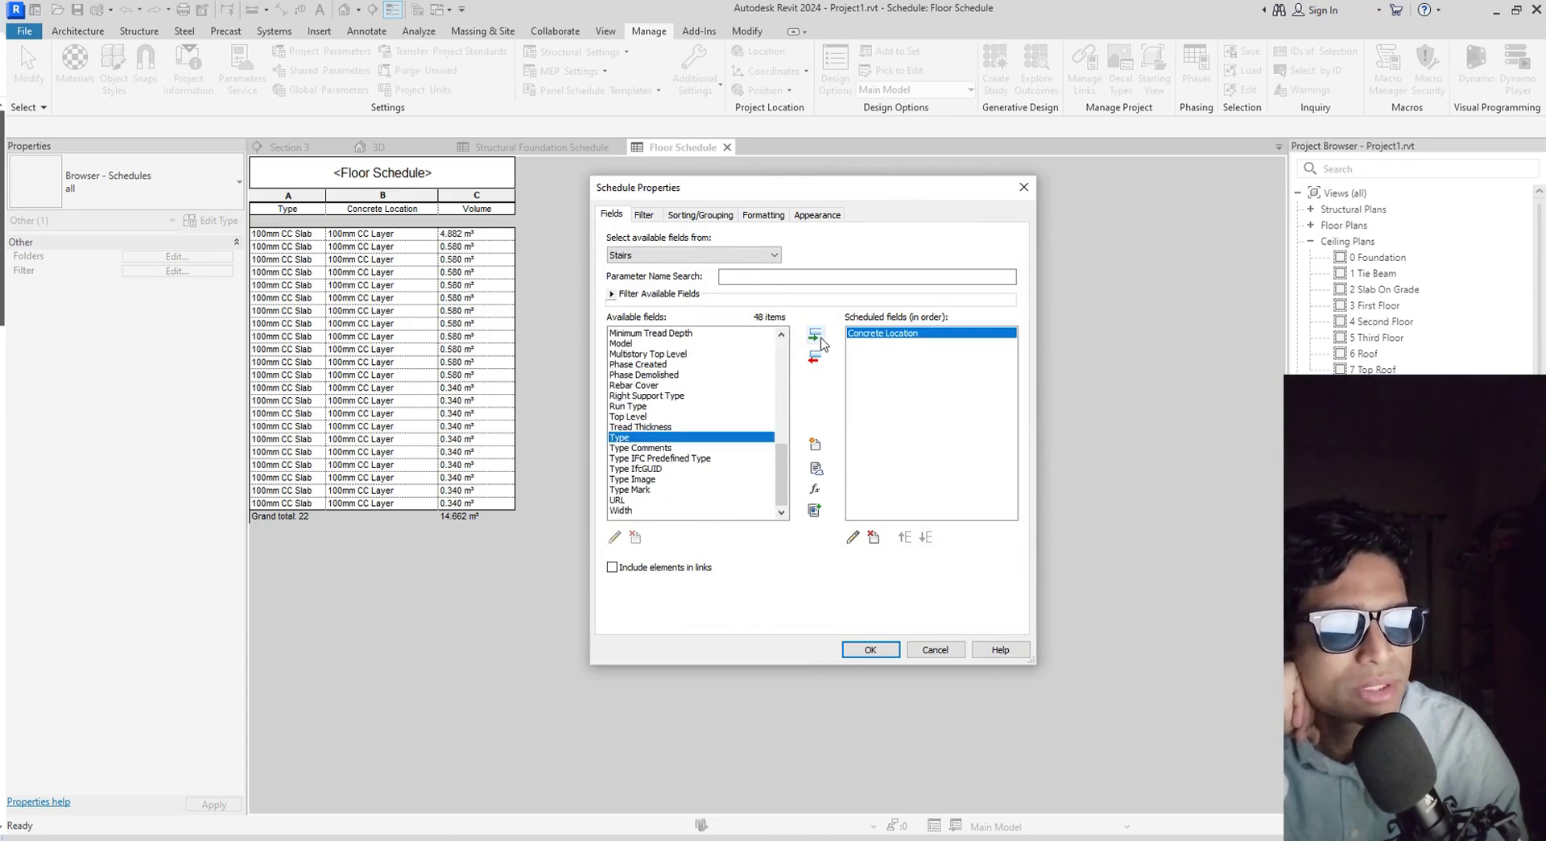
pyautogui.click(819, 339)
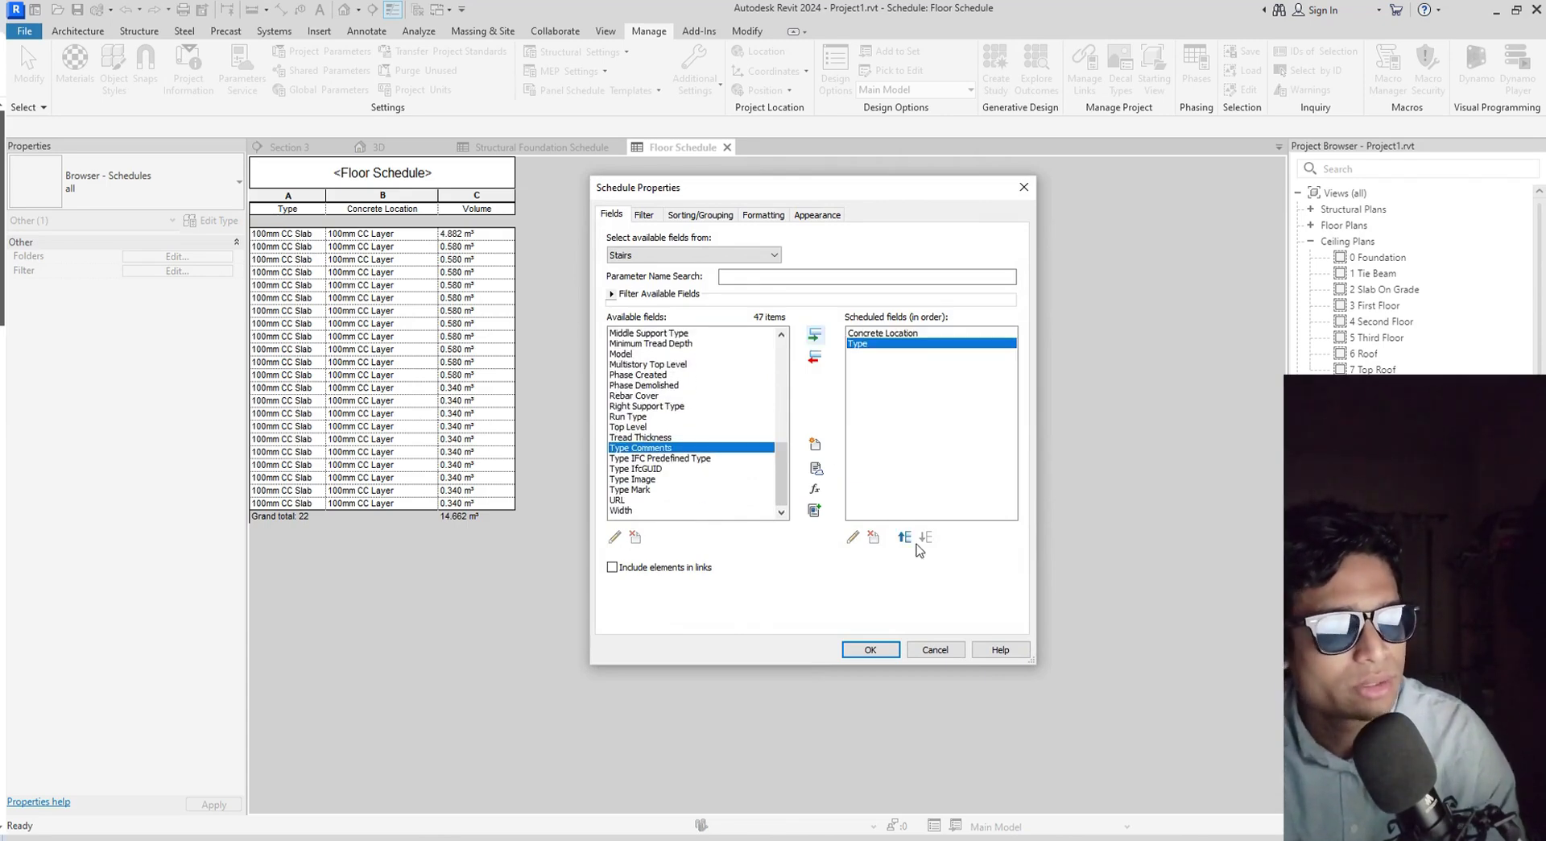
# Move Type above Concrete Location and add Actual Number of Risers as the last scheduled field of the stair schedule.
pyautogui.click(905, 537)
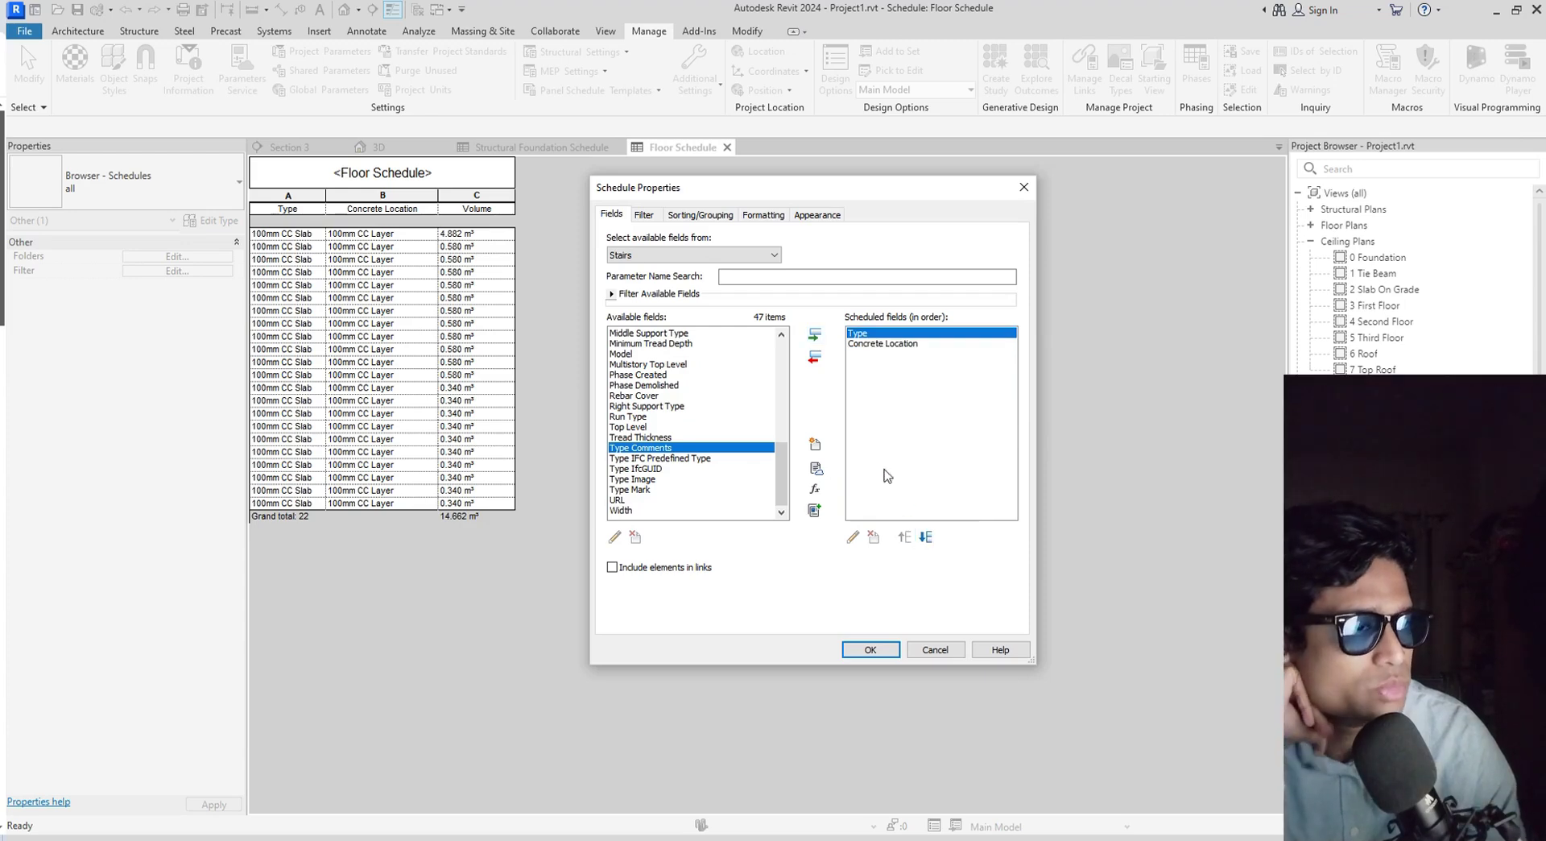
pyautogui.scroll(1, 692, 469)
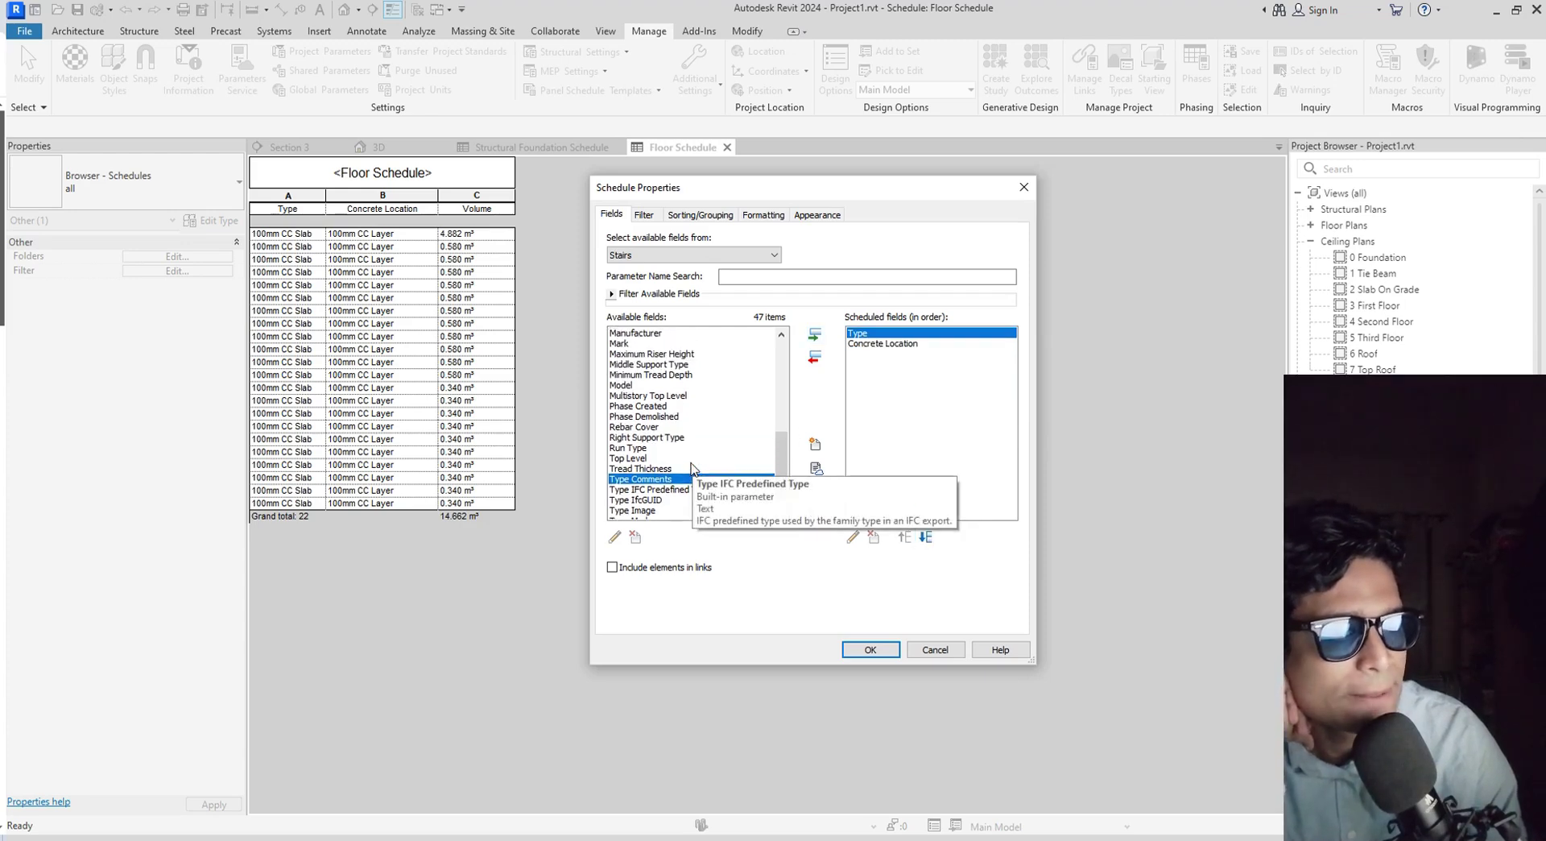
pyautogui.scroll(3, 693, 469)
pyautogui.scroll(-4, 693, 469)
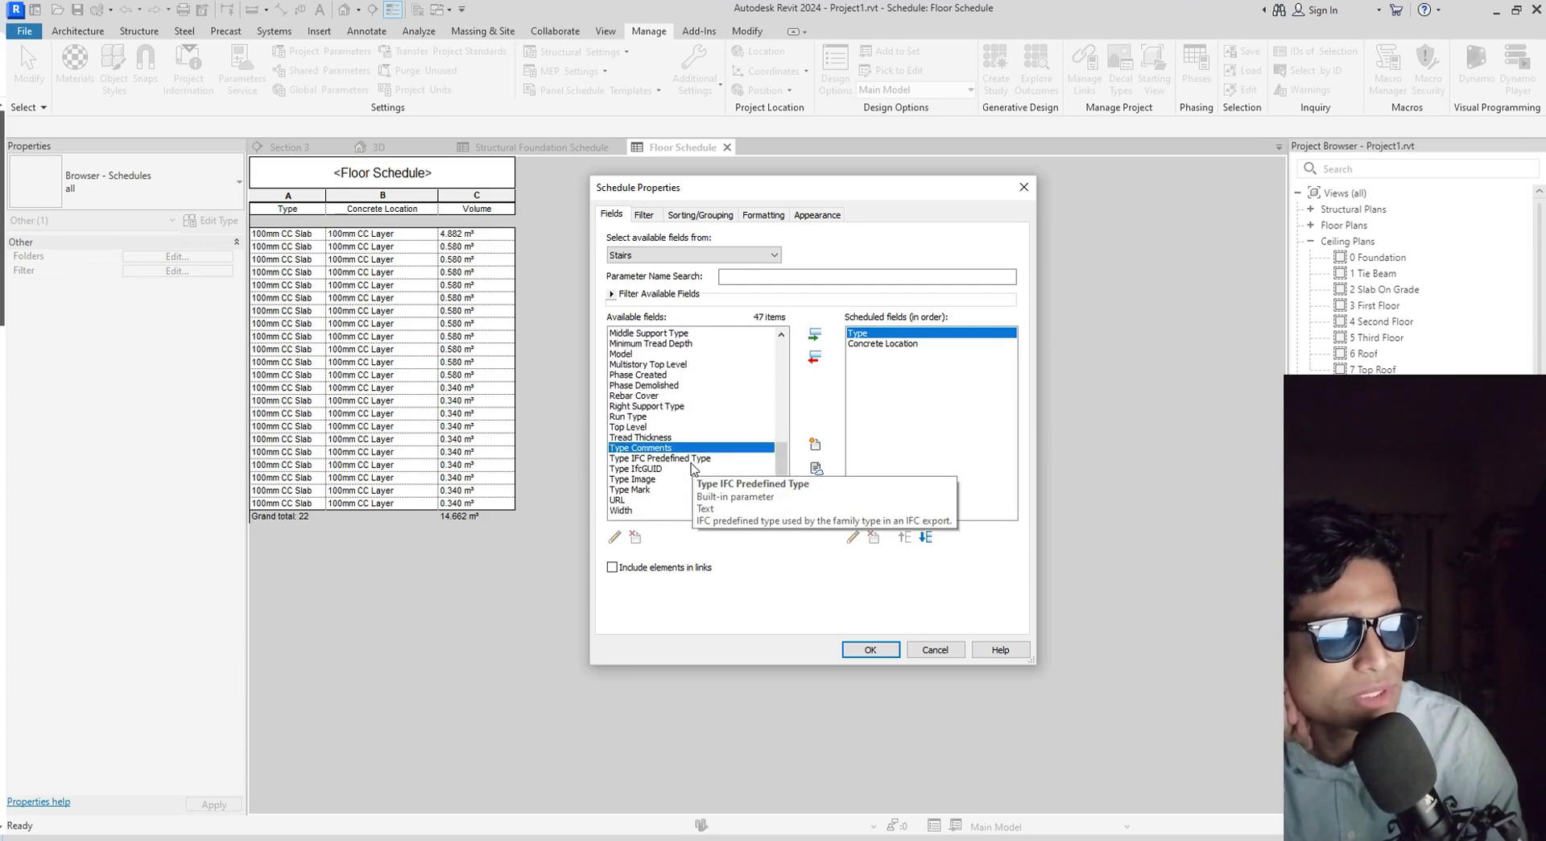
pyautogui.scroll(10, 693, 469)
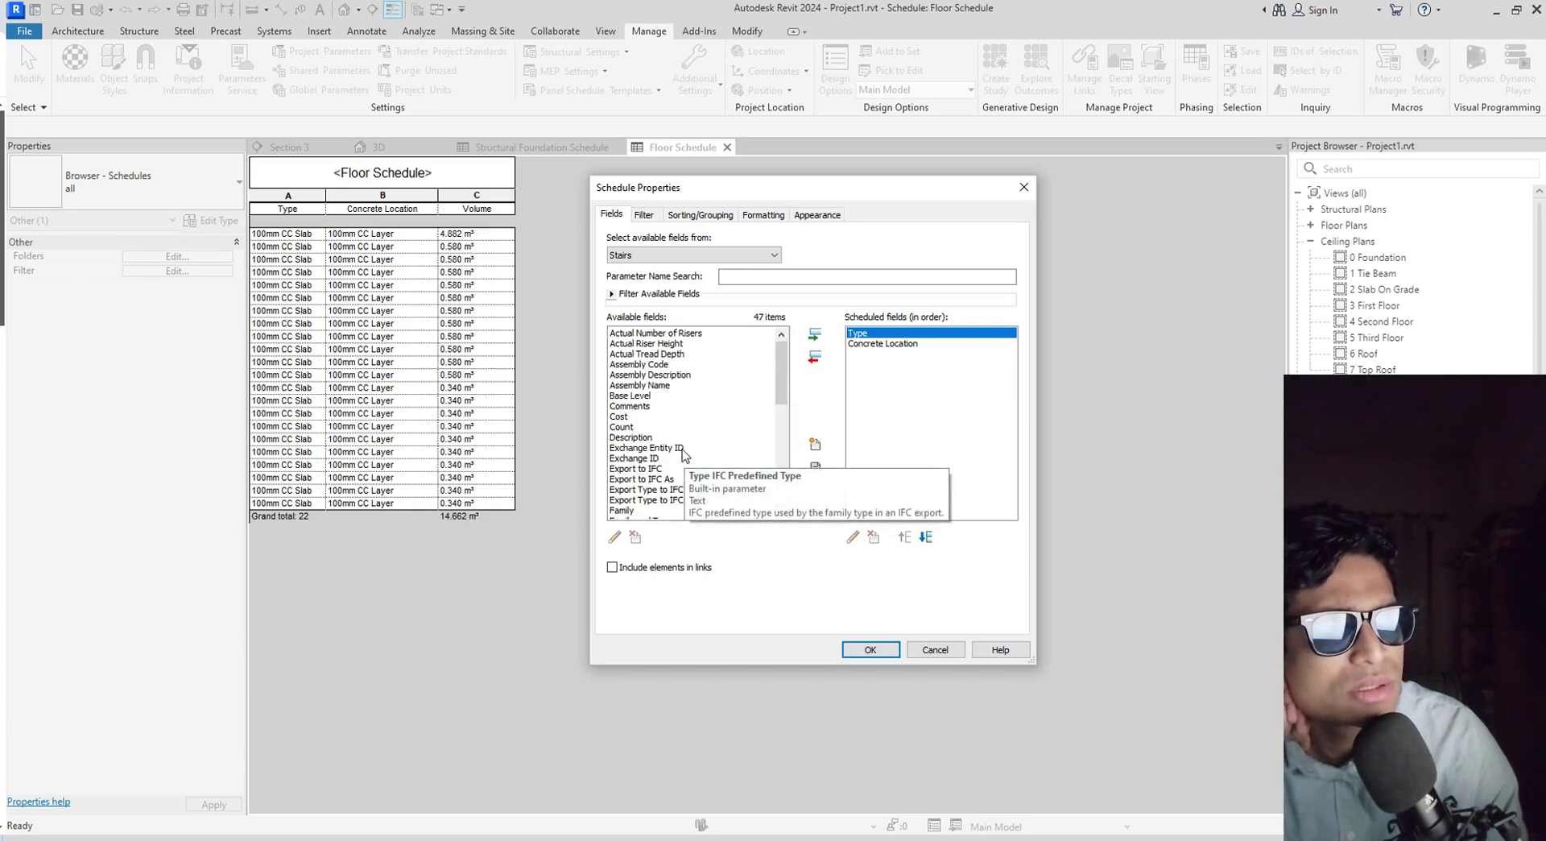
pyautogui.click(681, 334)
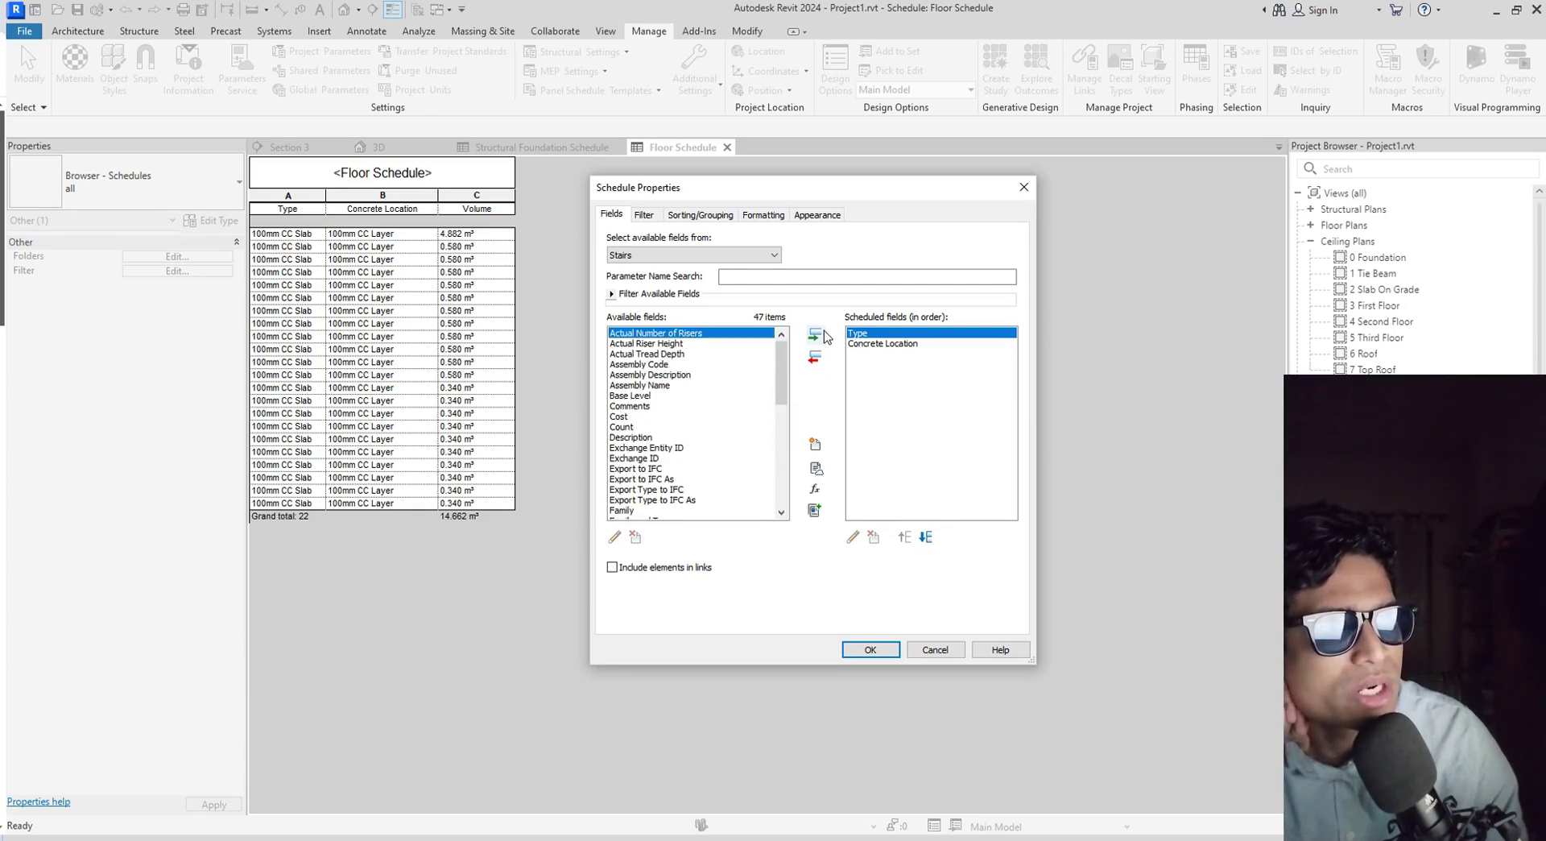
pyautogui.click(815, 335)
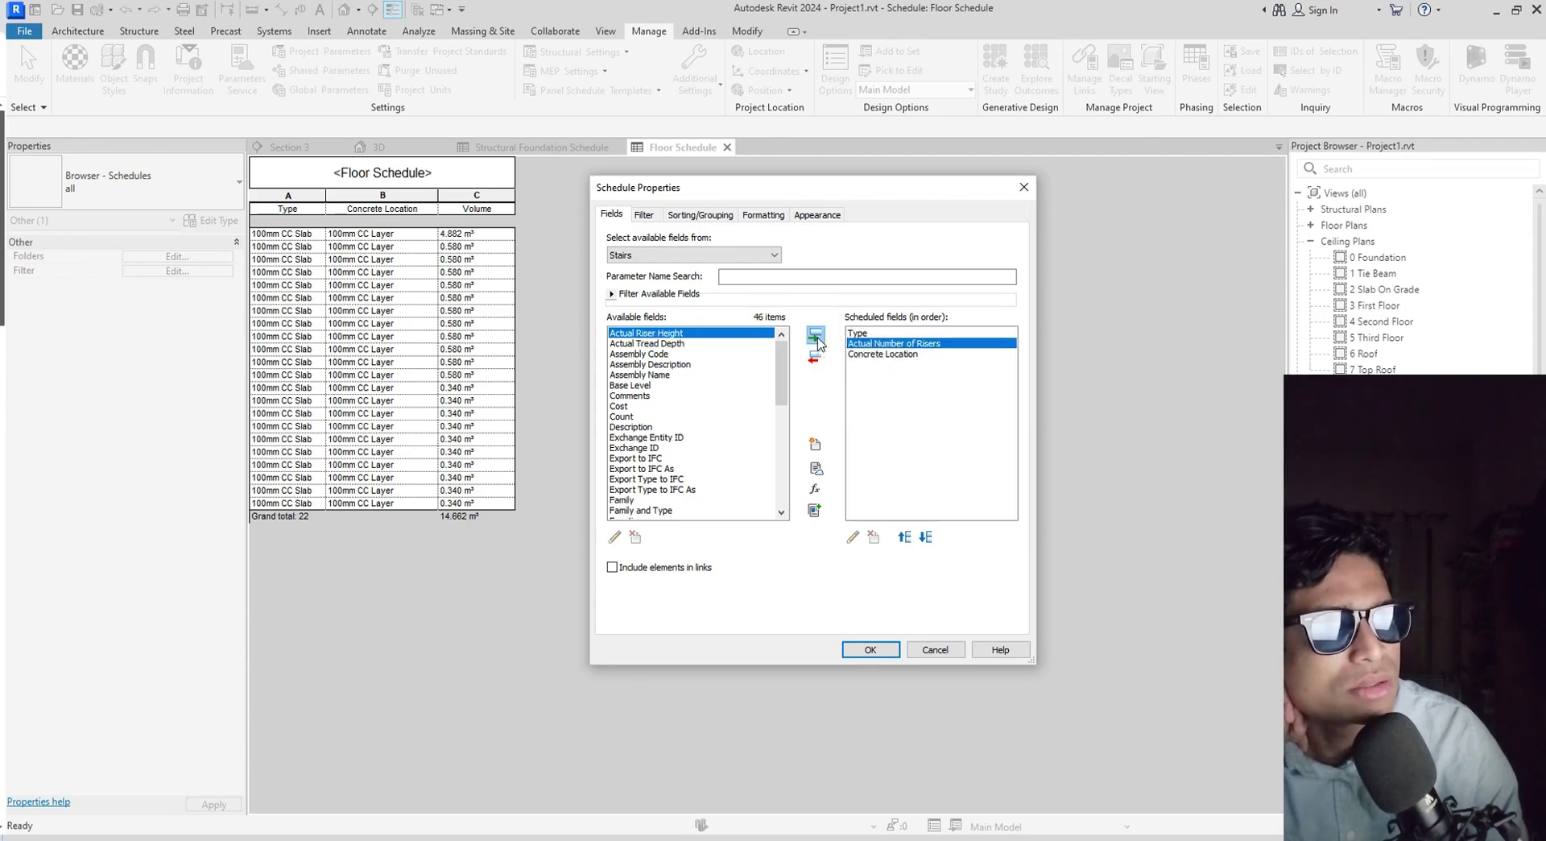
pyautogui.click(926, 537)
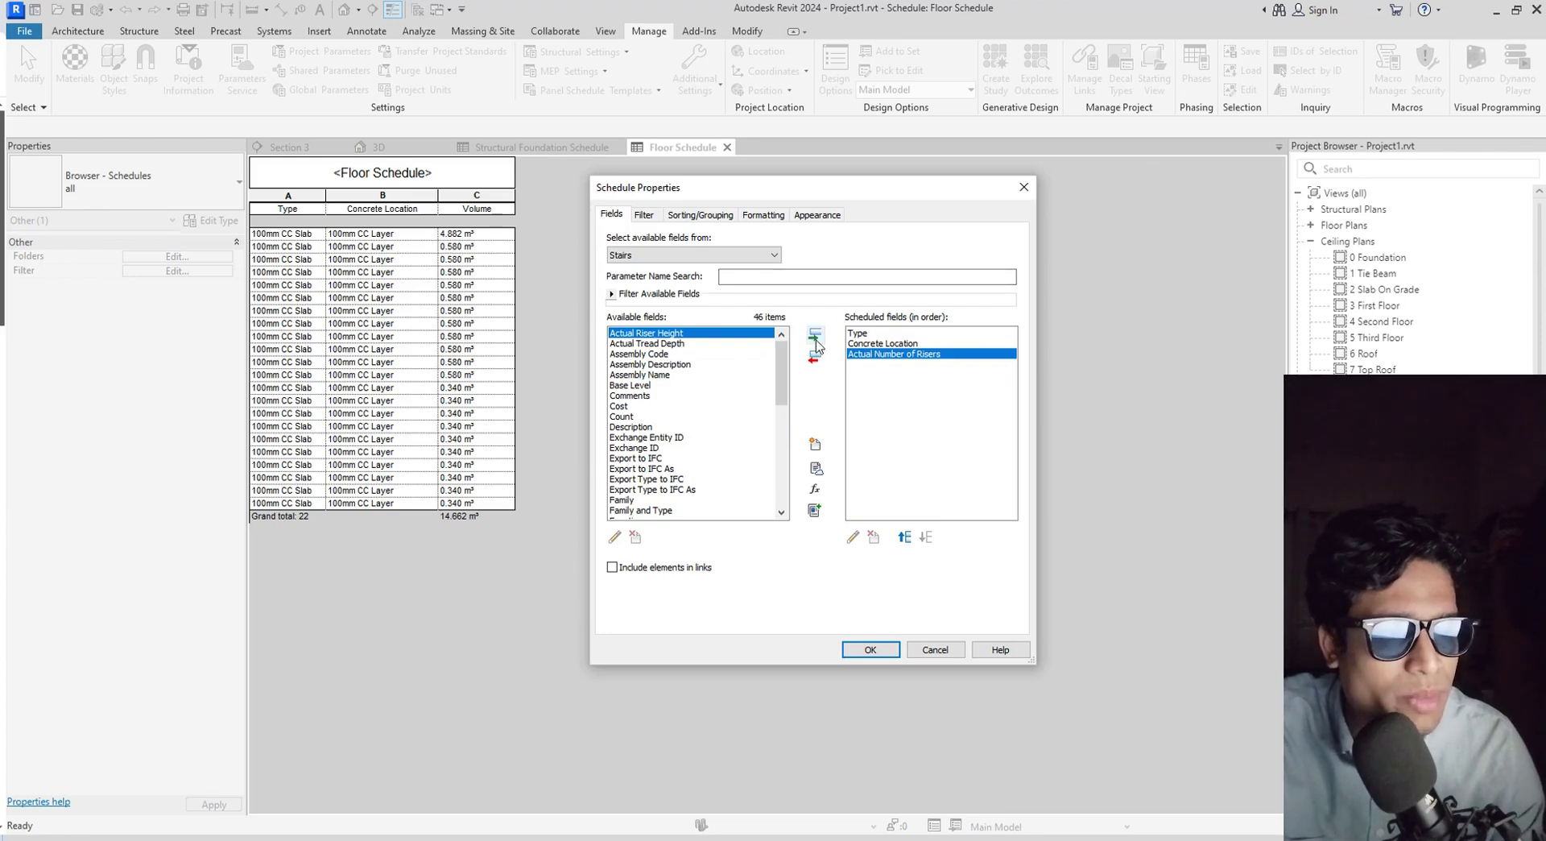
# Add the Actual Riser Height and Actual Tread Depth fields and create the stair schedule.
pyautogui.click(816, 337)
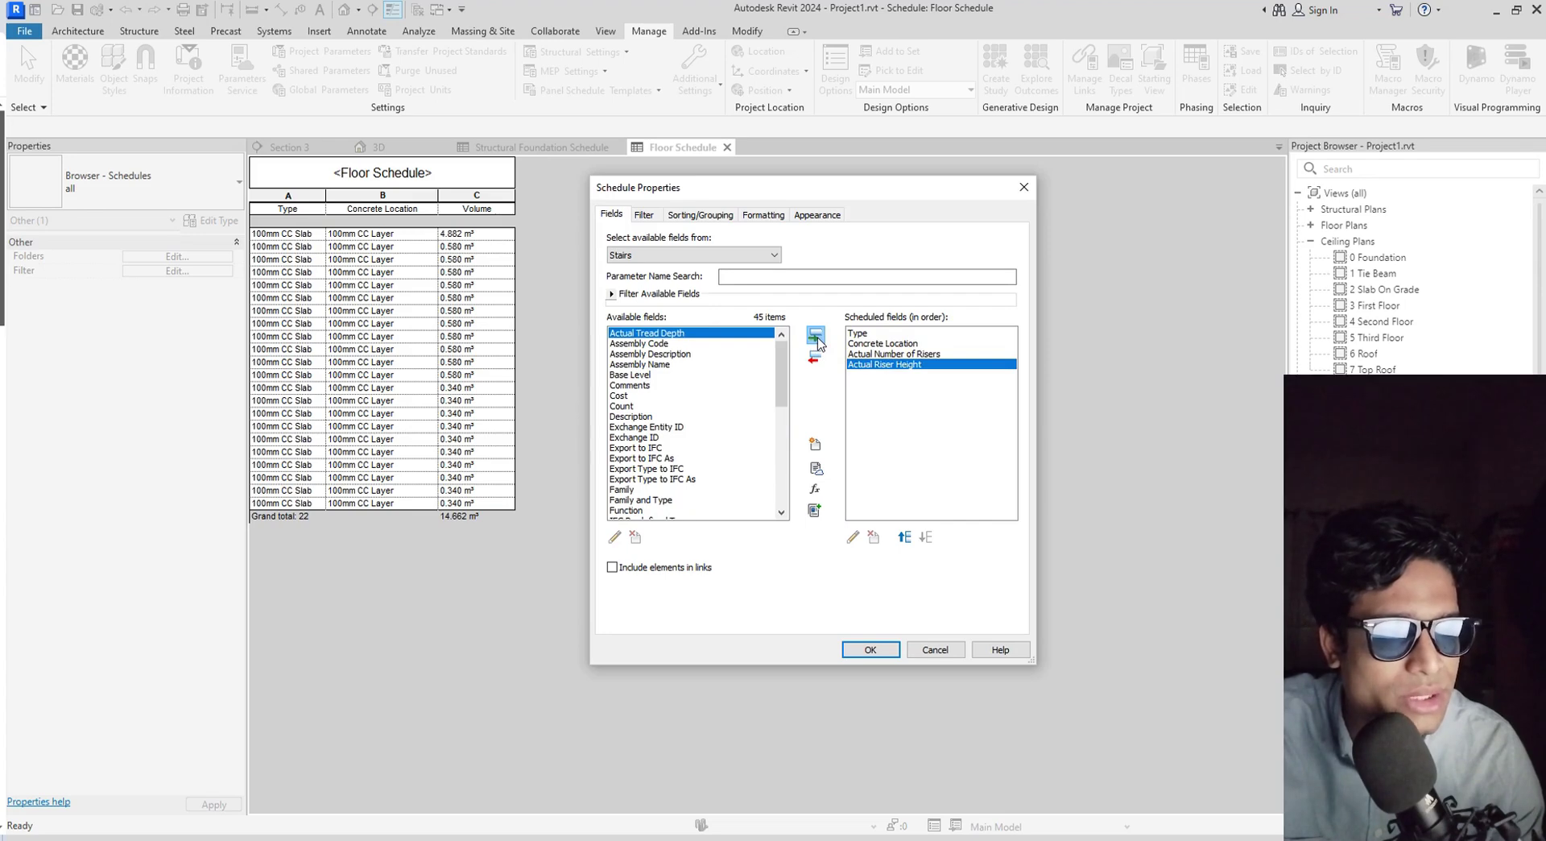
pyautogui.click(816, 337)
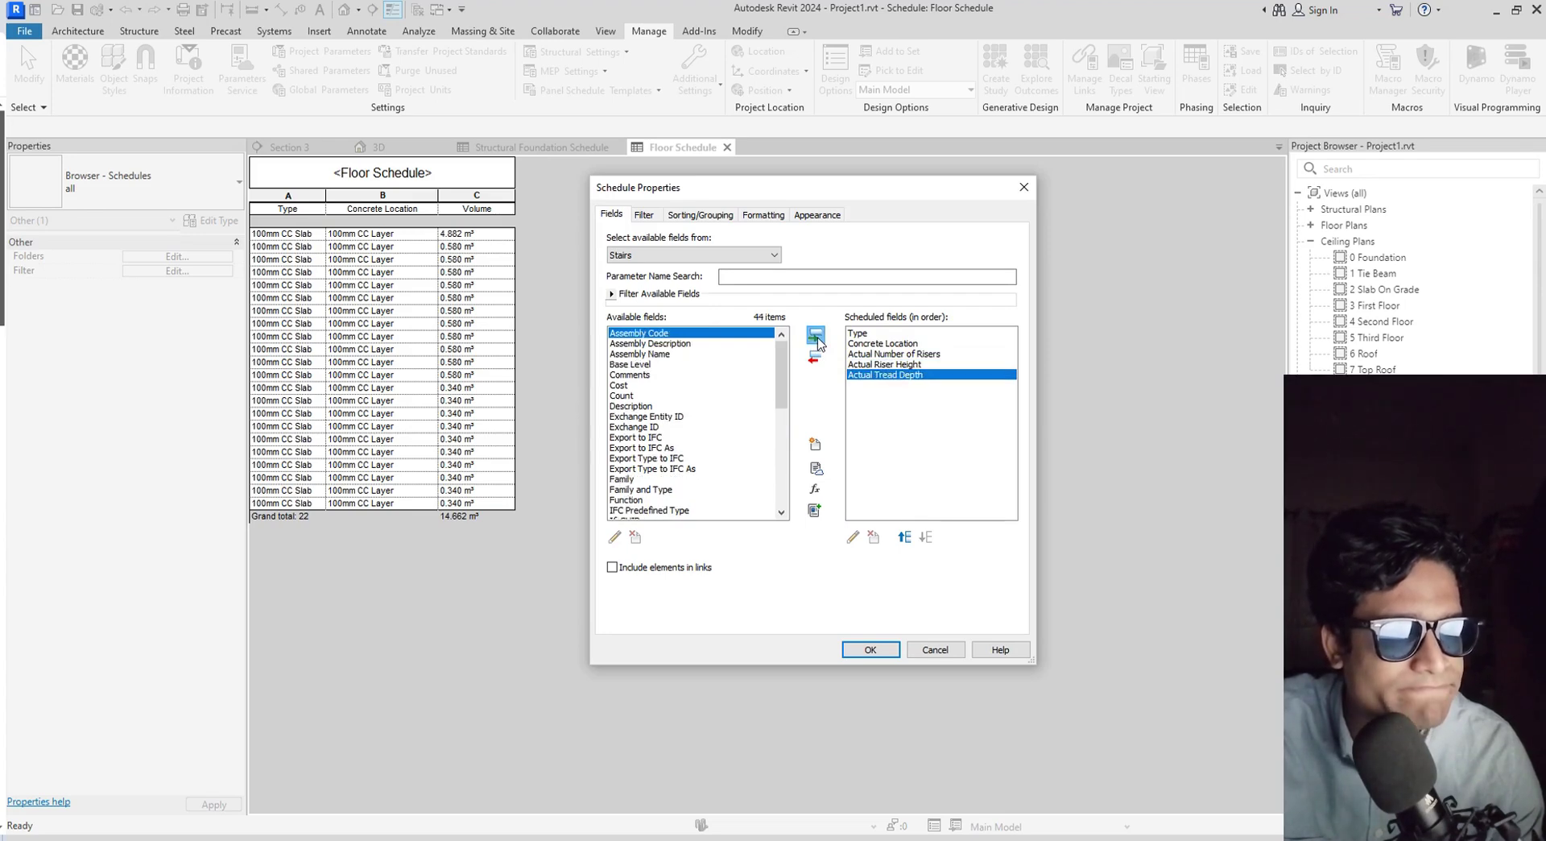
pyautogui.click(872, 650)
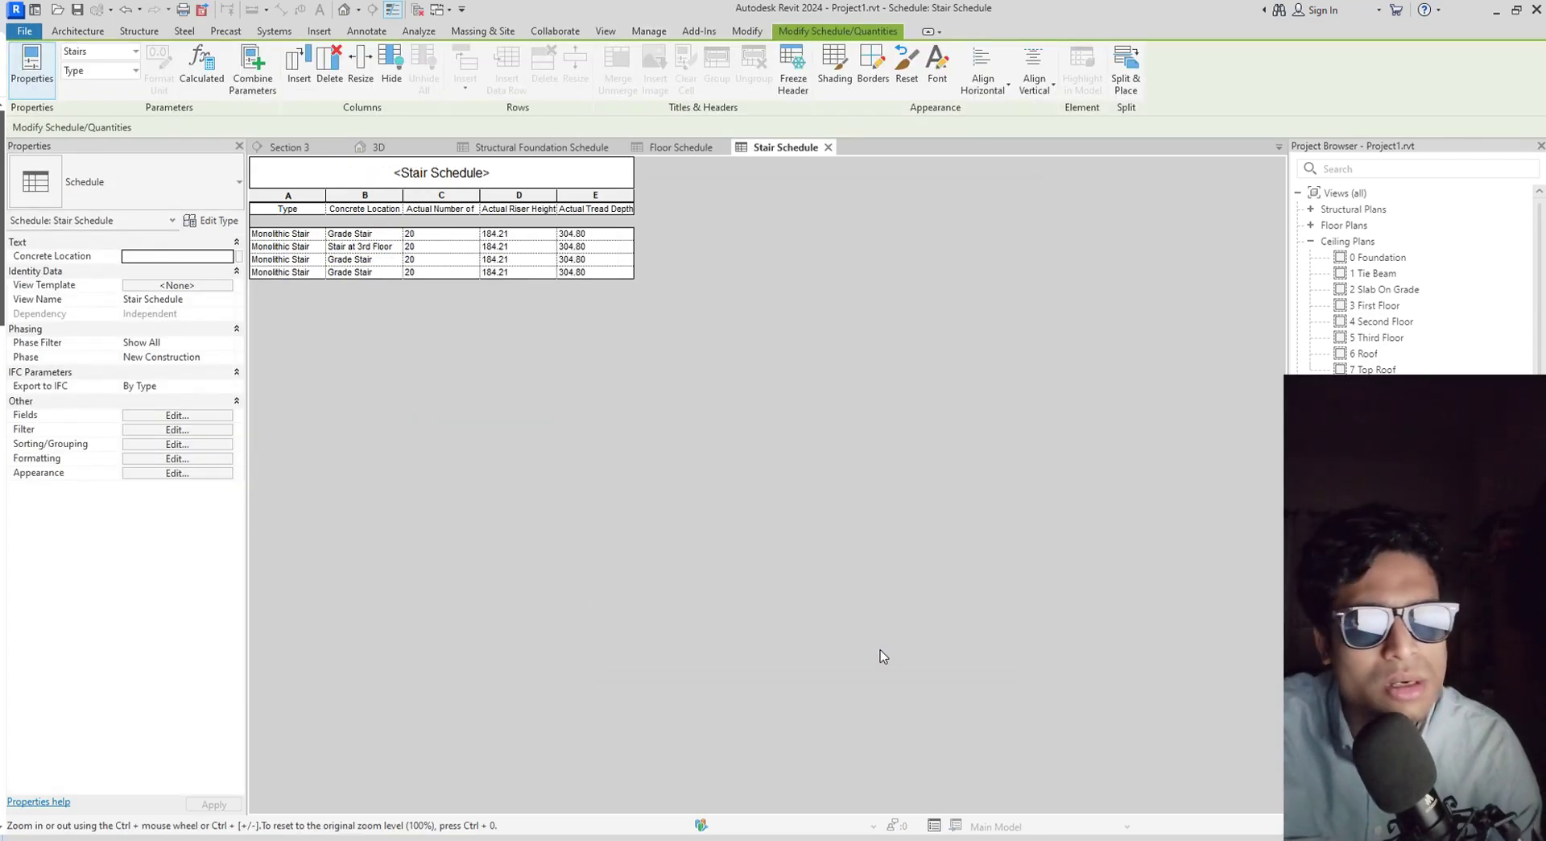
# Check the Concrete Location choices of the third stair row and look at the stairs in the 3D view.
pyautogui.click(383, 260)
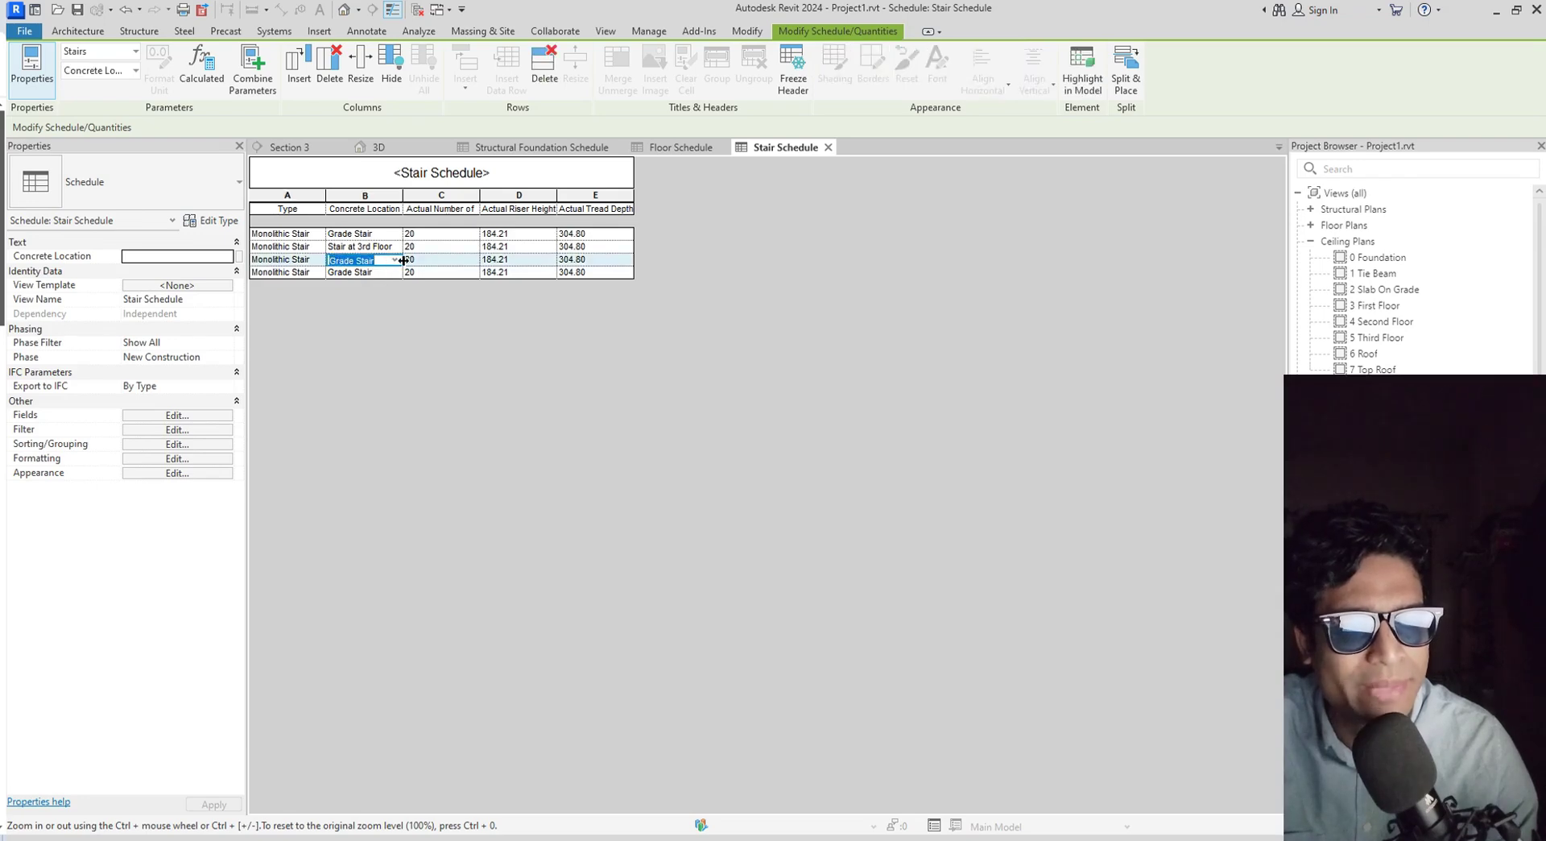
pyautogui.click(395, 260)
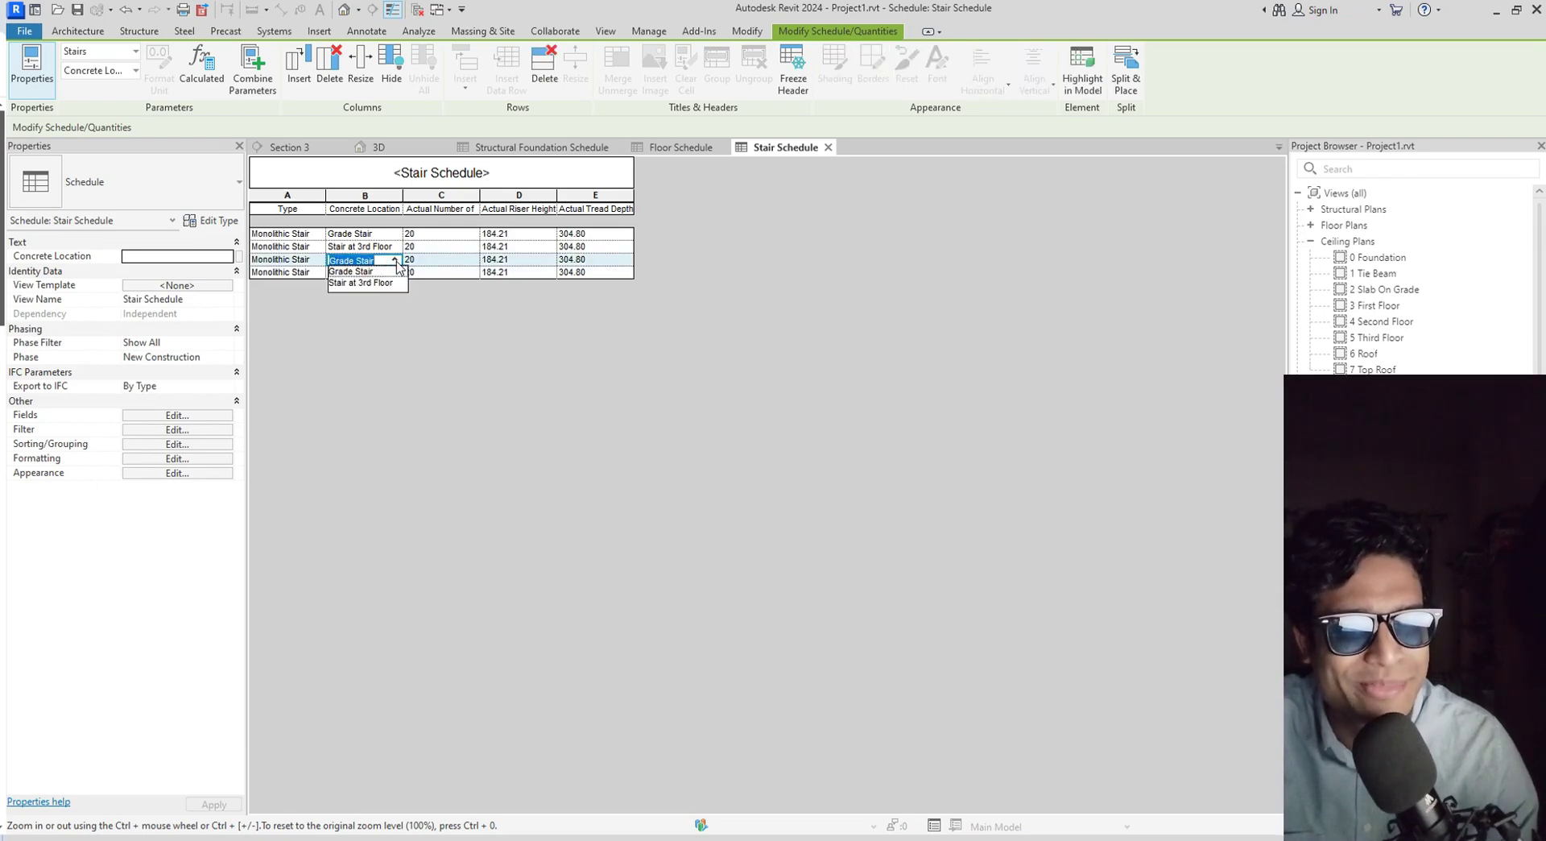
pyautogui.click(428, 347)
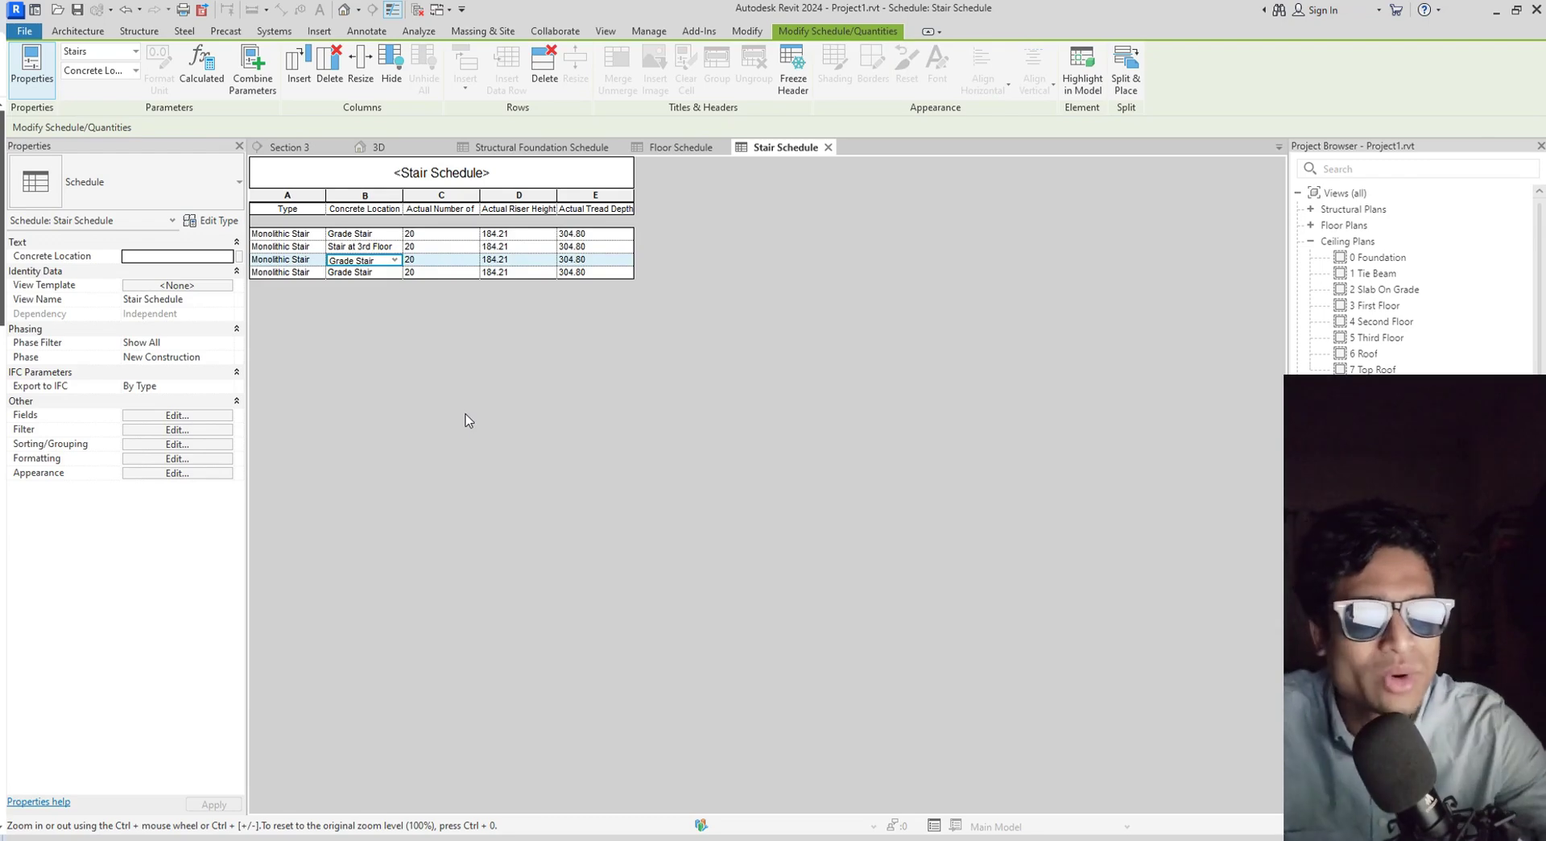
pyautogui.click(385, 153)
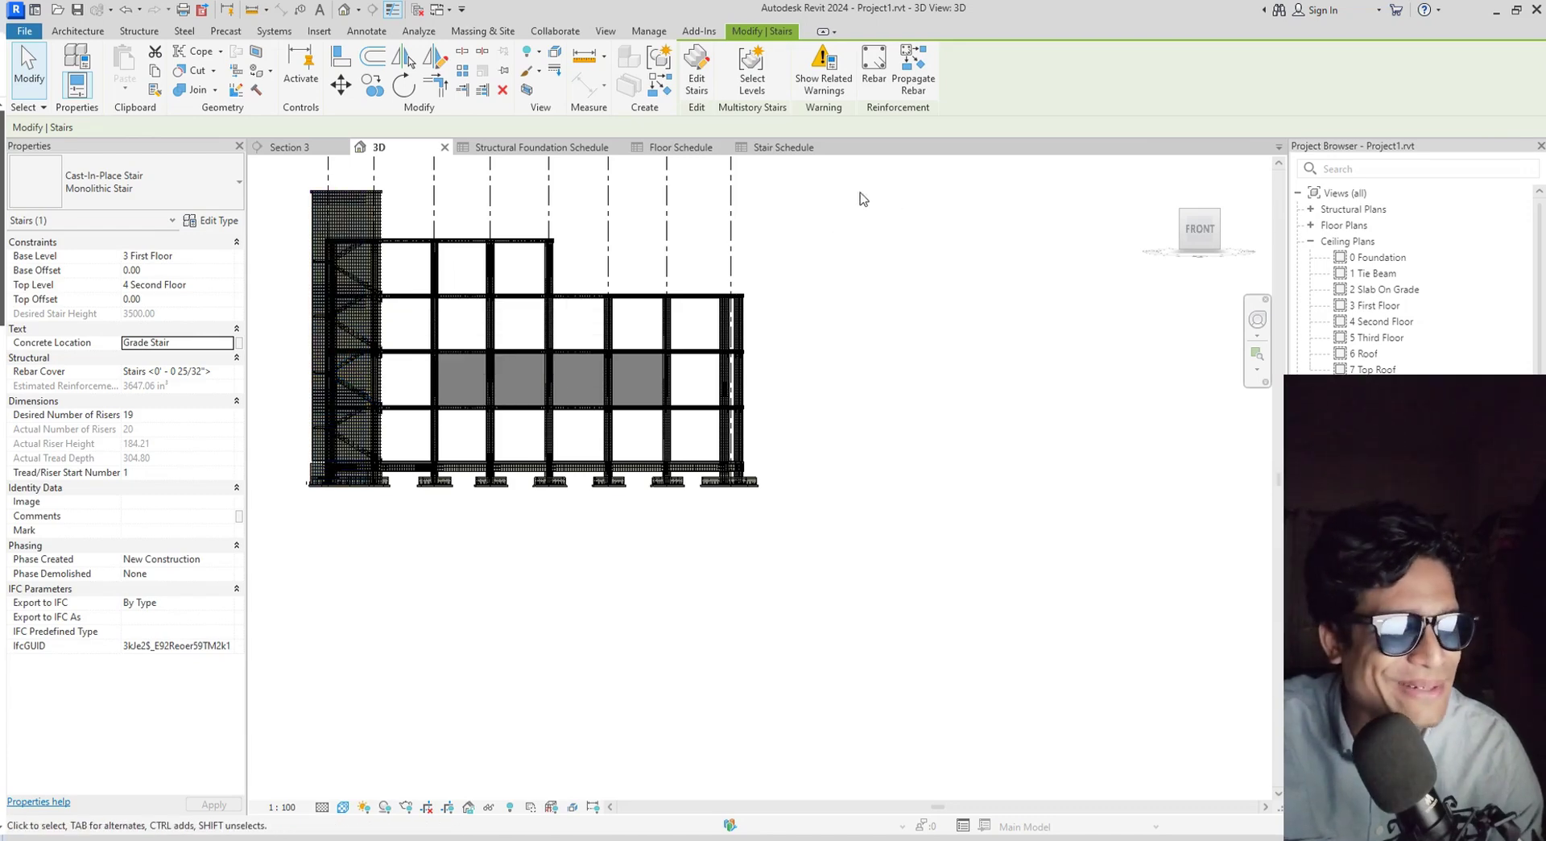
pyautogui.click(787, 151)
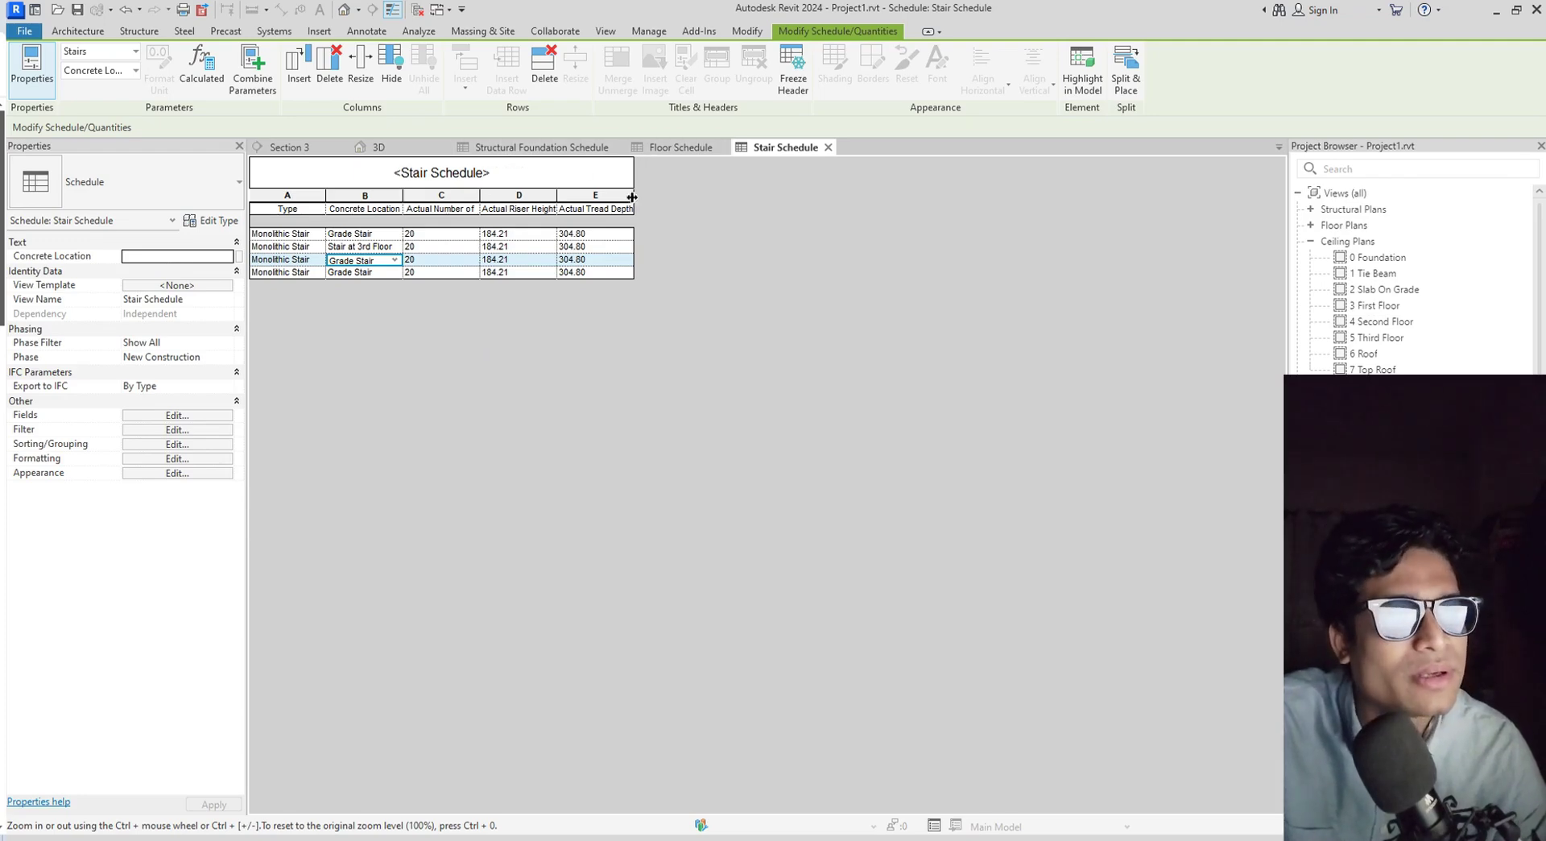
# Widen the Actual Riser Height column of the stair schedule so its heading fits.
pyautogui.click(595, 206)
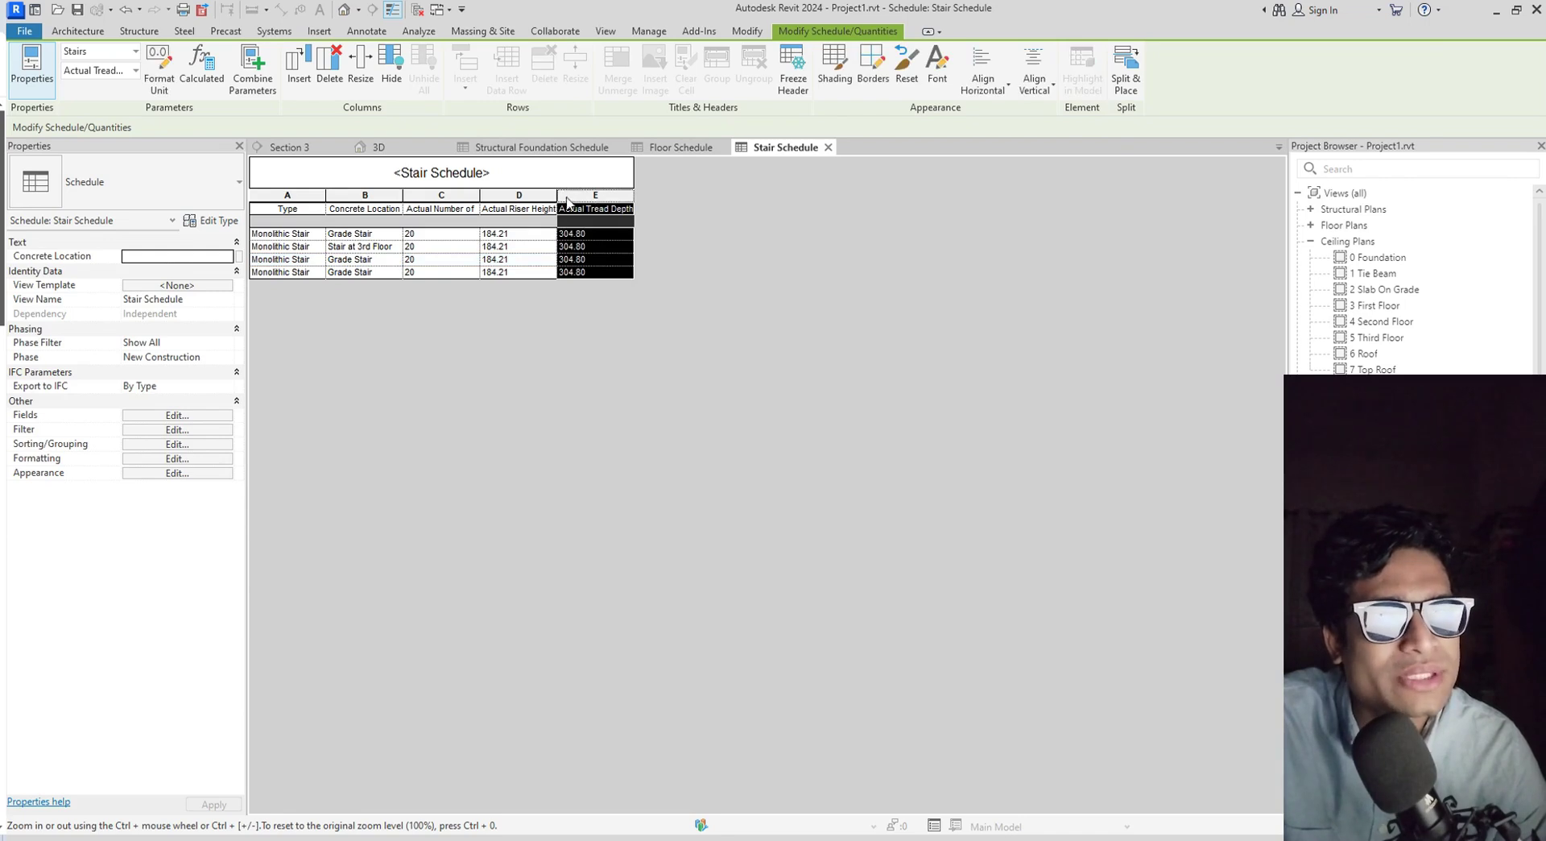
pyautogui.click(526, 200)
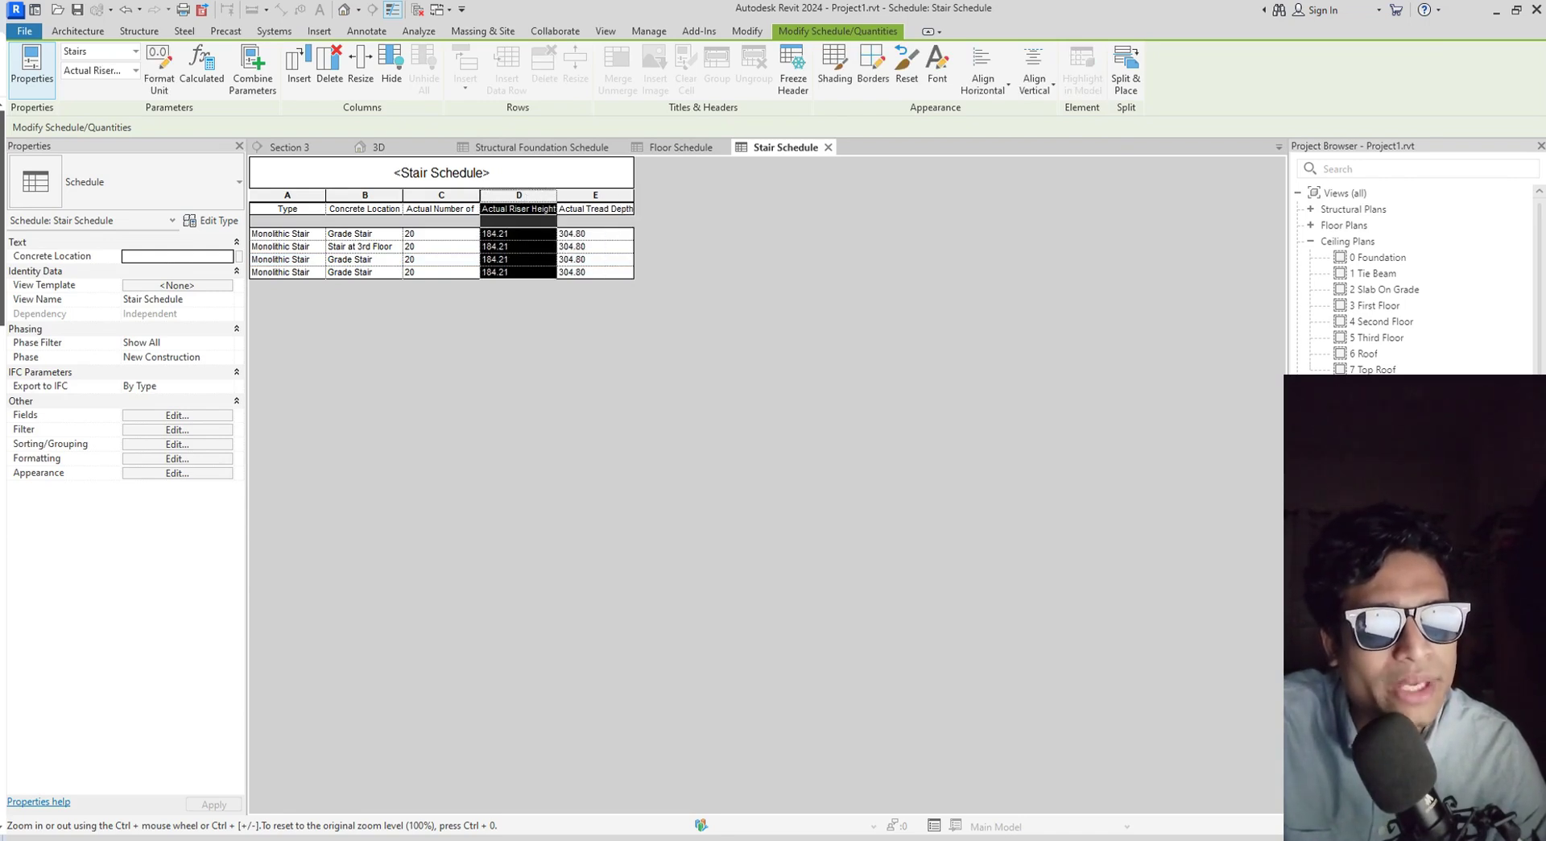
pyautogui.click(432, 199)
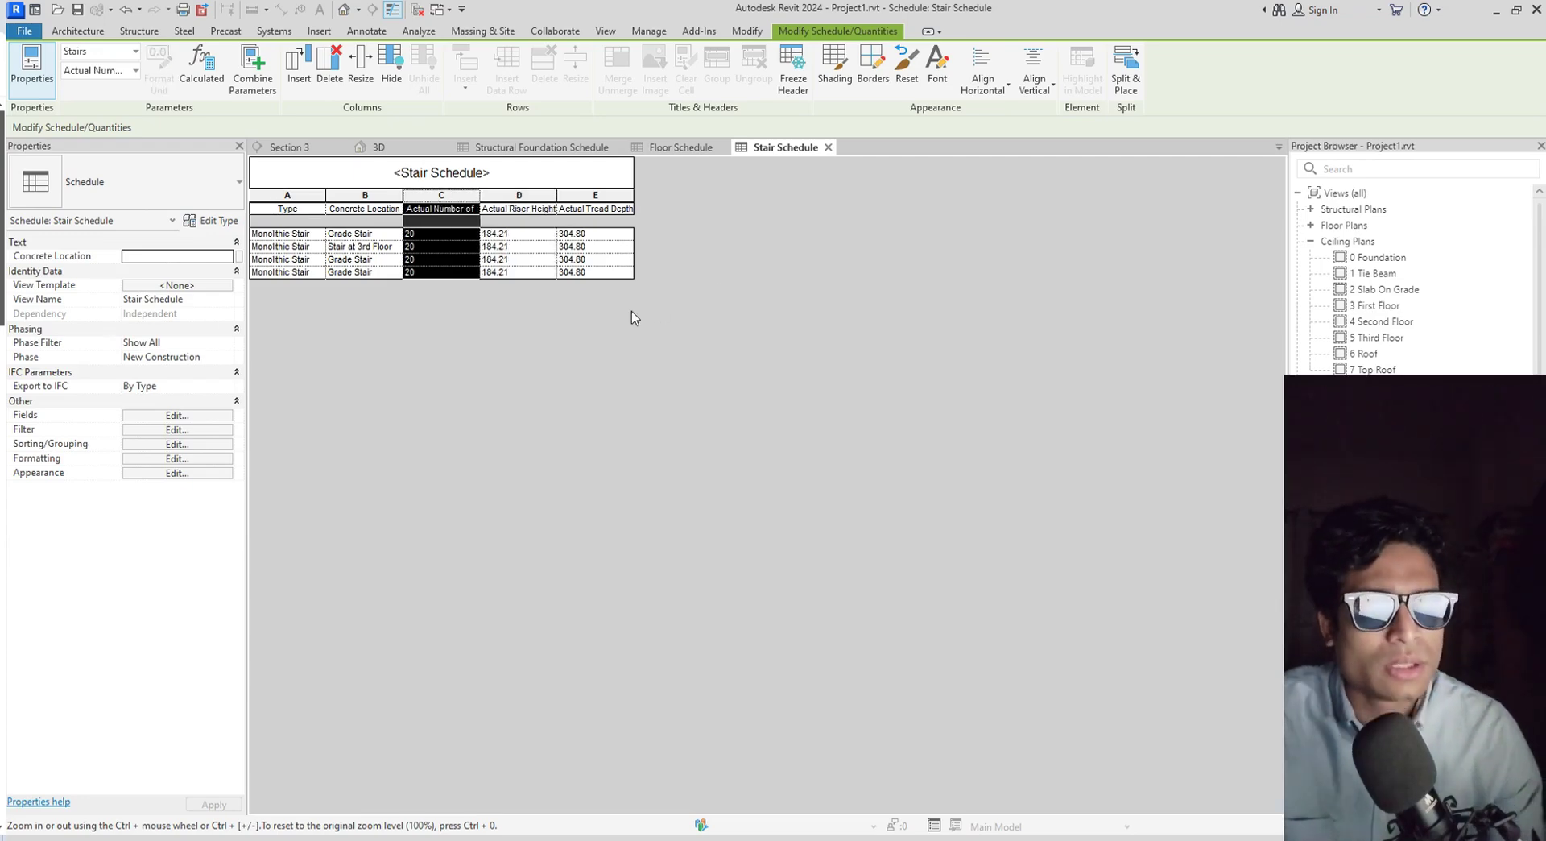
pyautogui.moveTo(559, 195); pyautogui.dragTo(581, 195)
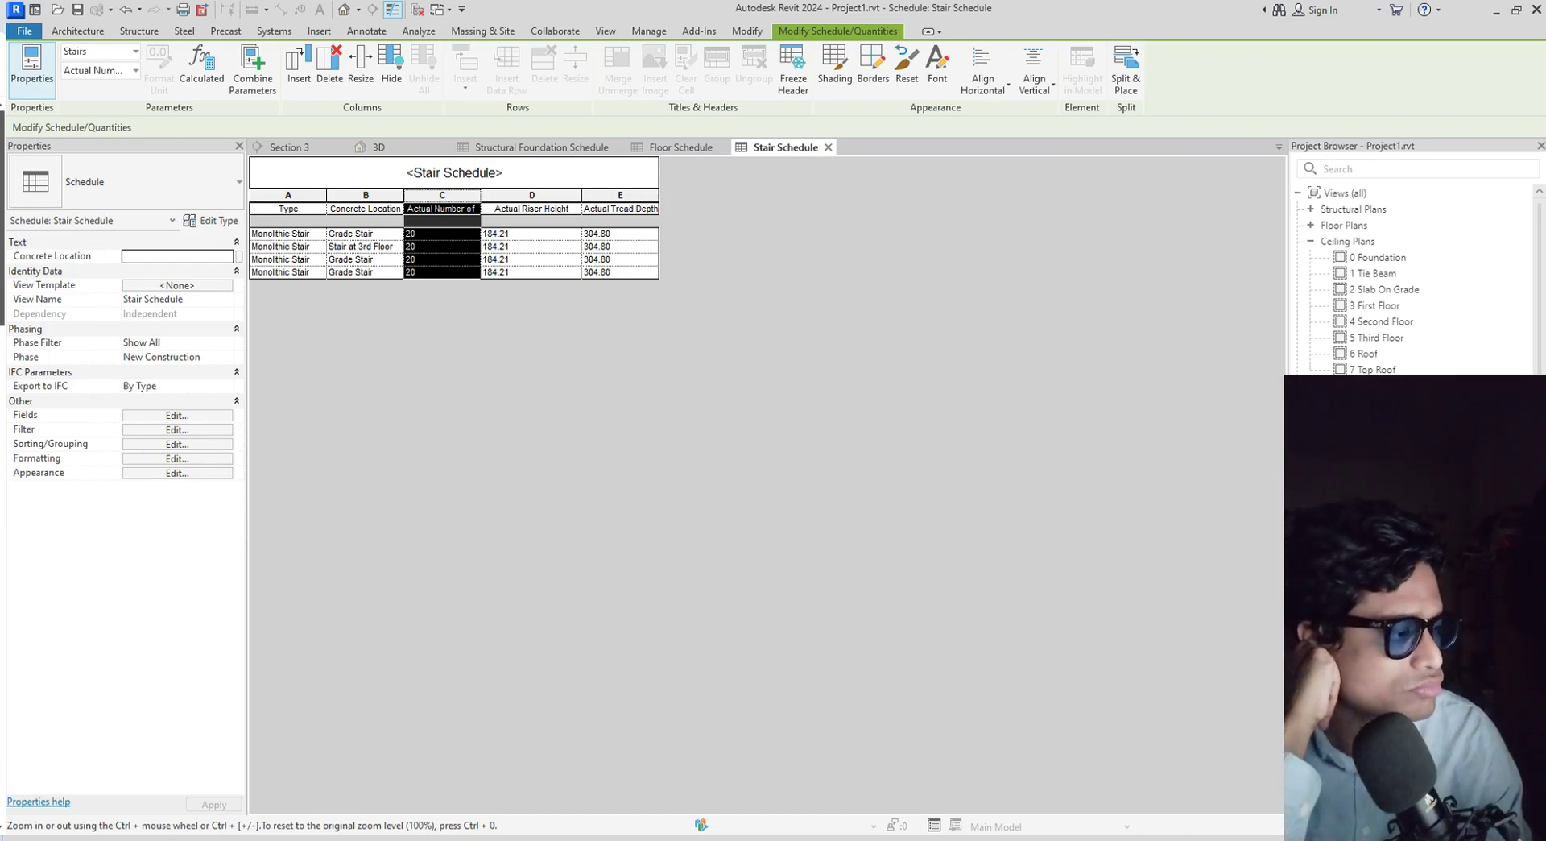
# Examine the dimensioned stair flight in the Section 3 view, including its treads, risers and waist slab.
pyautogui.click(289, 147)
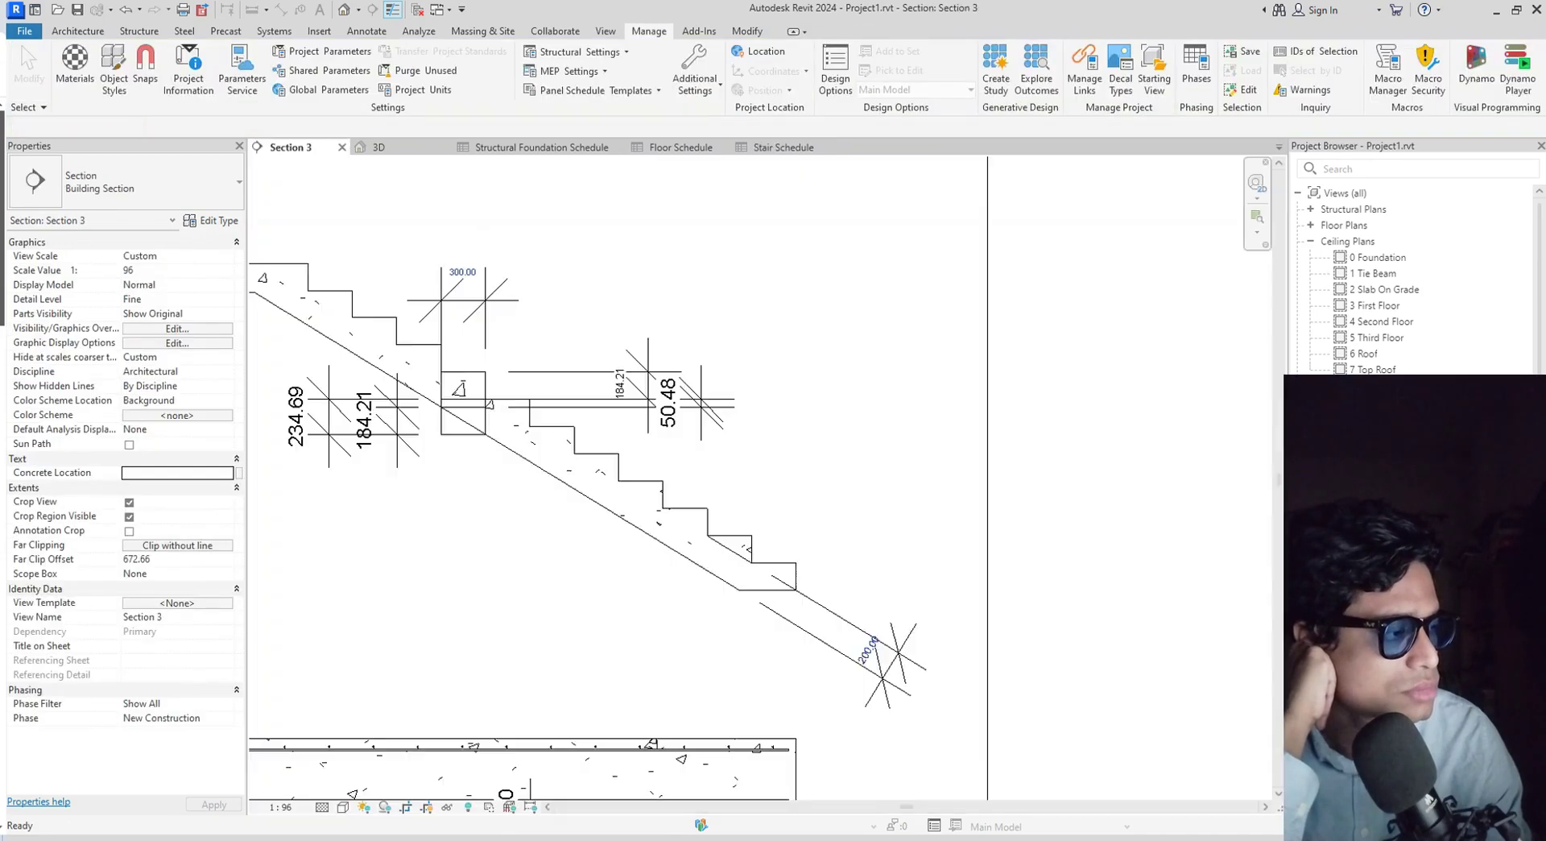
pyautogui.scroll(-3, 481, 676)
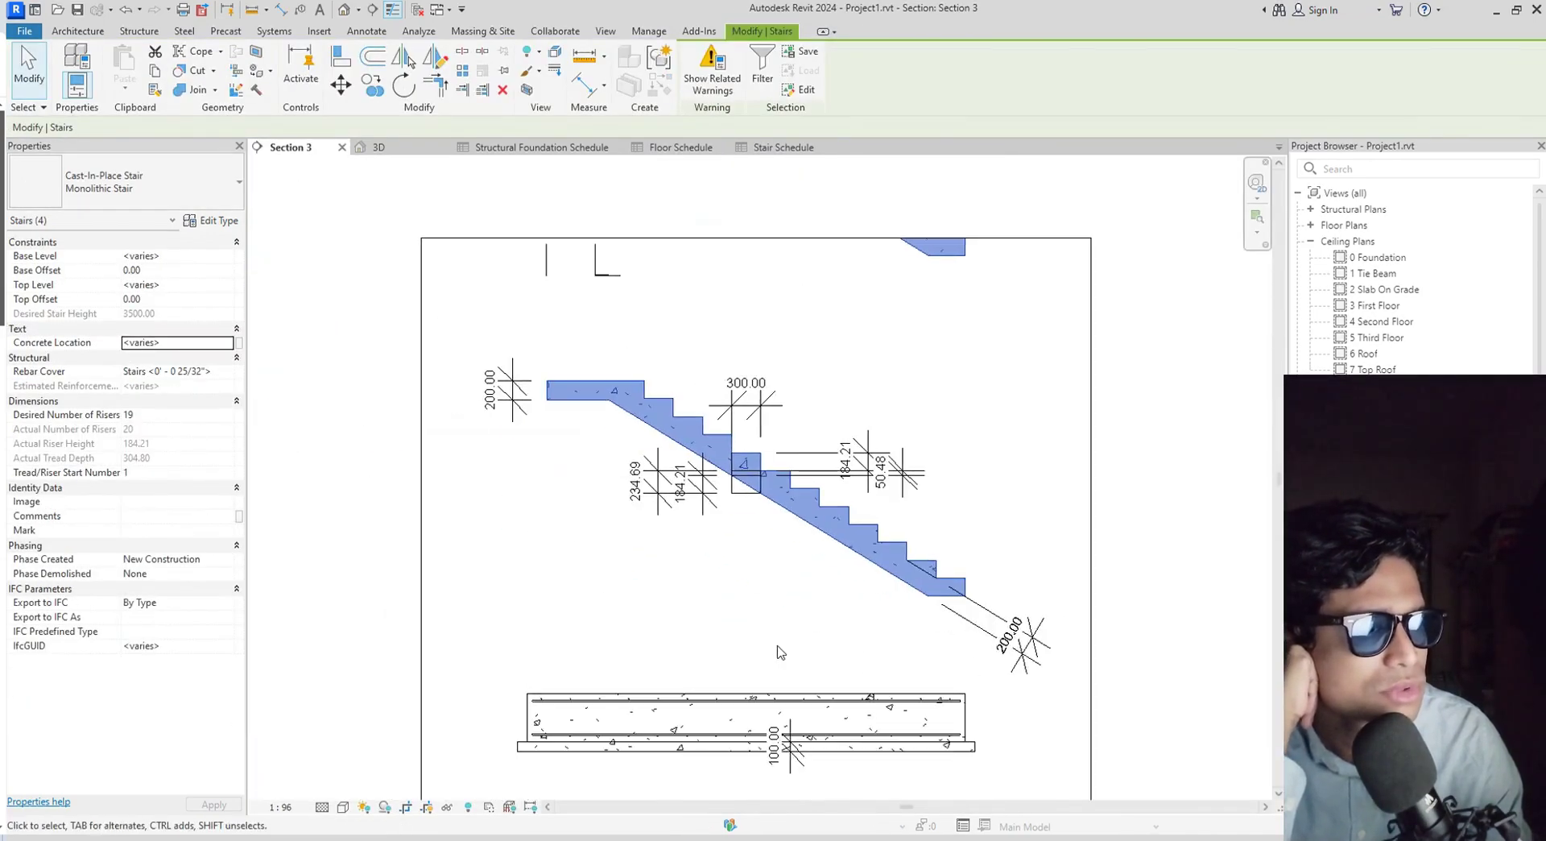
pyautogui.scroll(2, 708, 586)
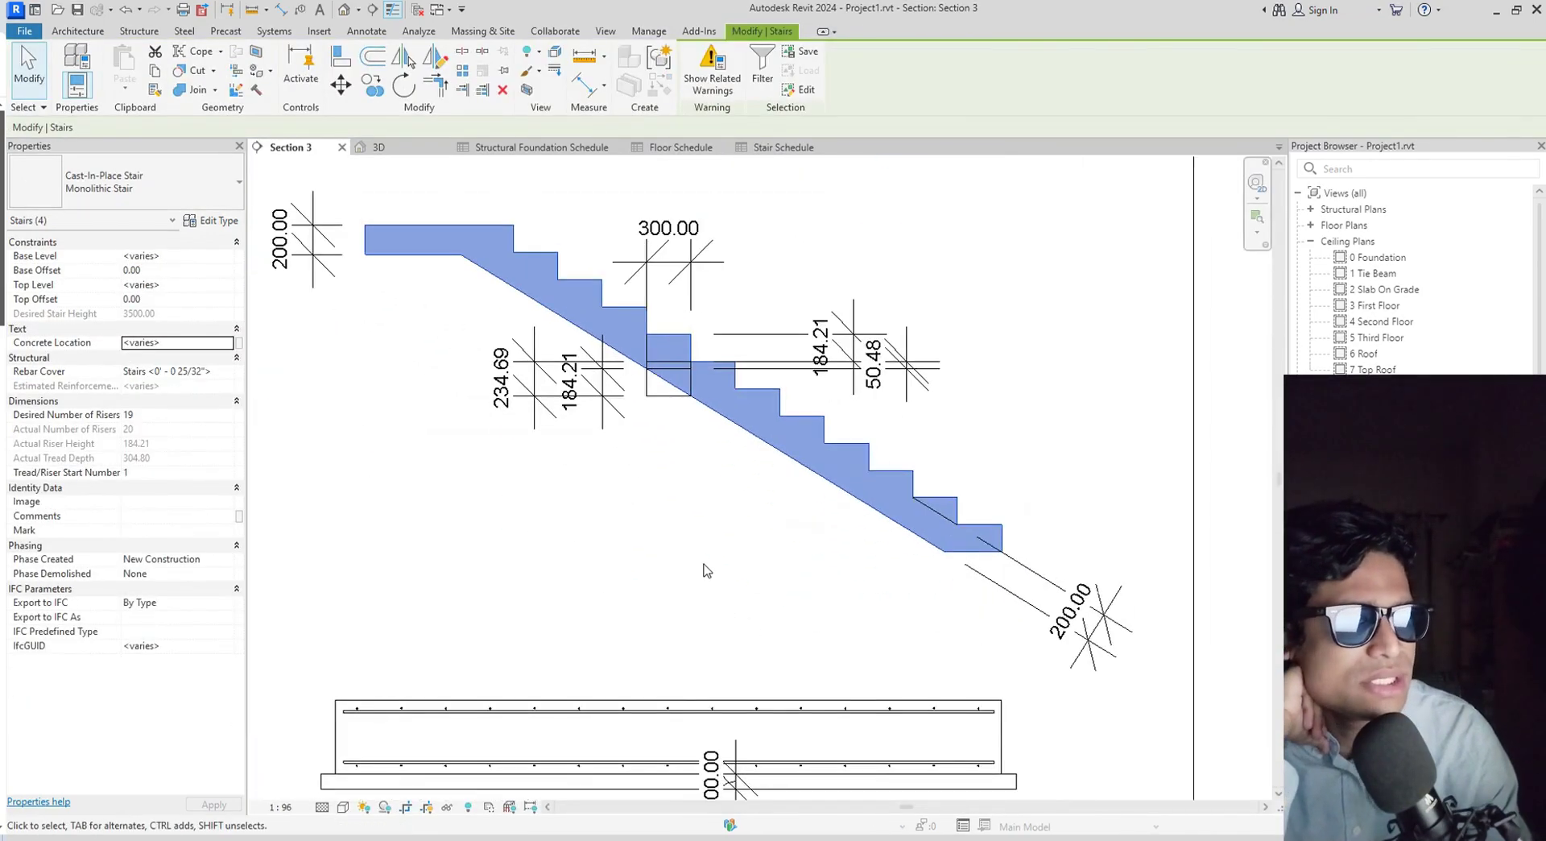
pyautogui.click(706, 579)
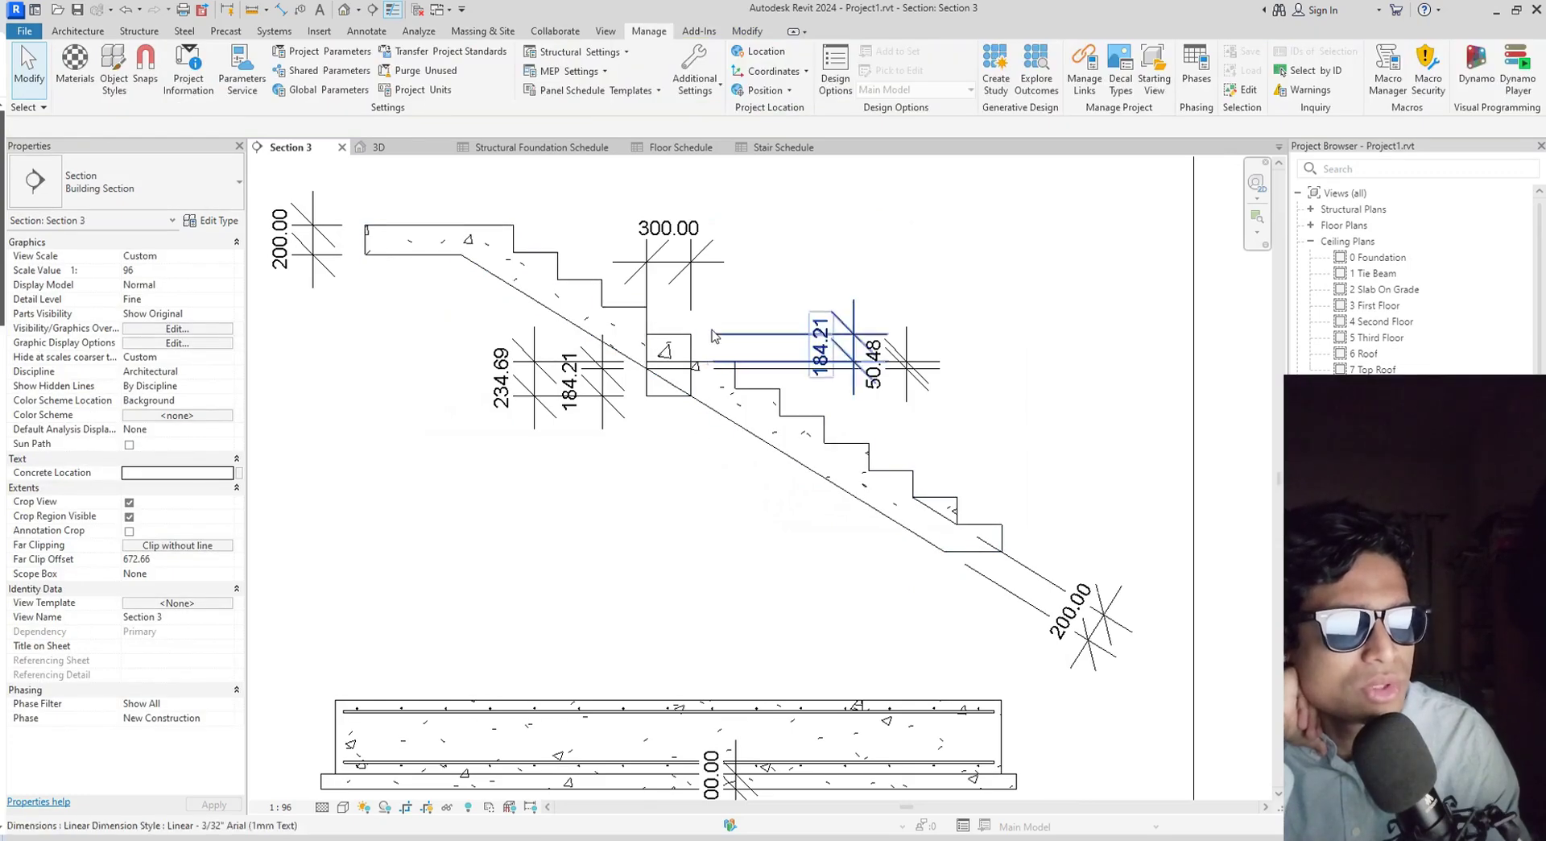
pyautogui.scroll(-2, 548, 346)
pyautogui.scroll(2, 701, 451)
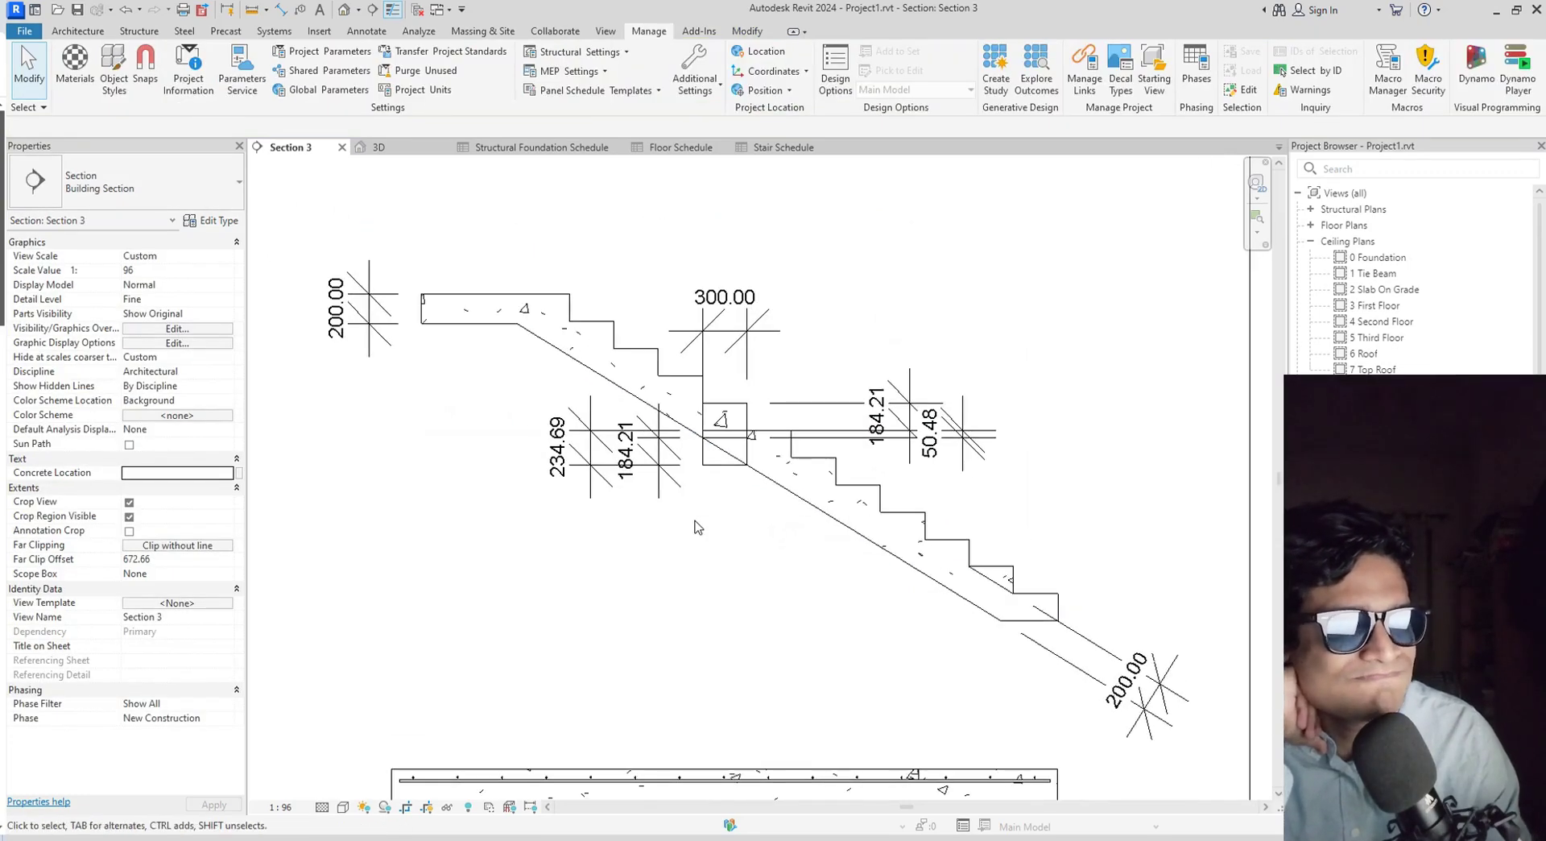
pyautogui.scroll(1, 698, 526)
pyautogui.scroll(-2, 693, 531)
pyautogui.scroll(1, 685, 547)
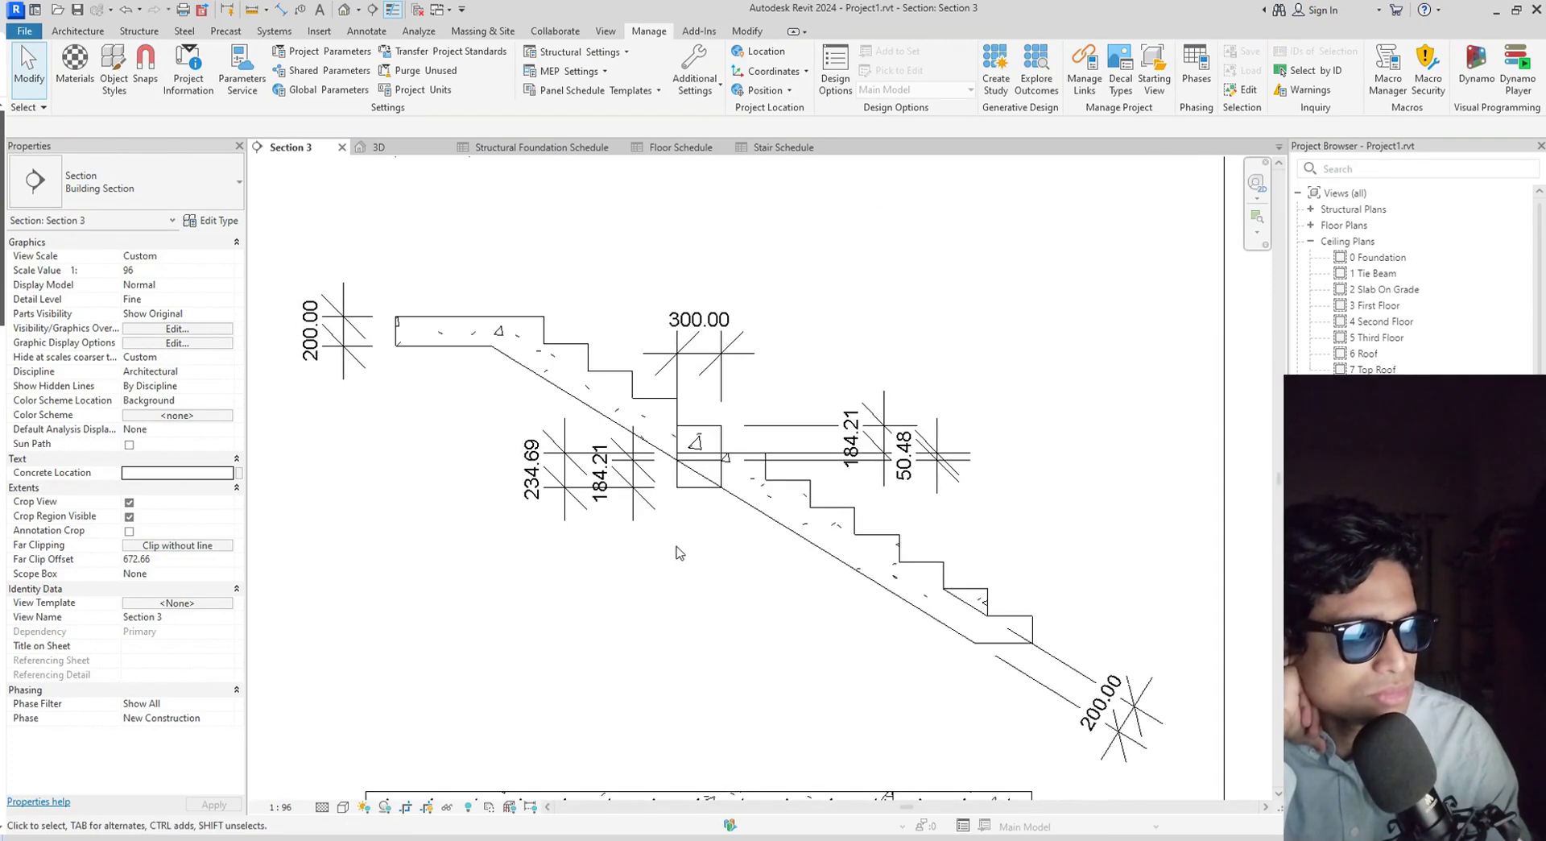
pyautogui.scroll(-1, 749, 587)
pyautogui.scroll(2, 745, 590)
pyautogui.scroll(-1, 742, 594)
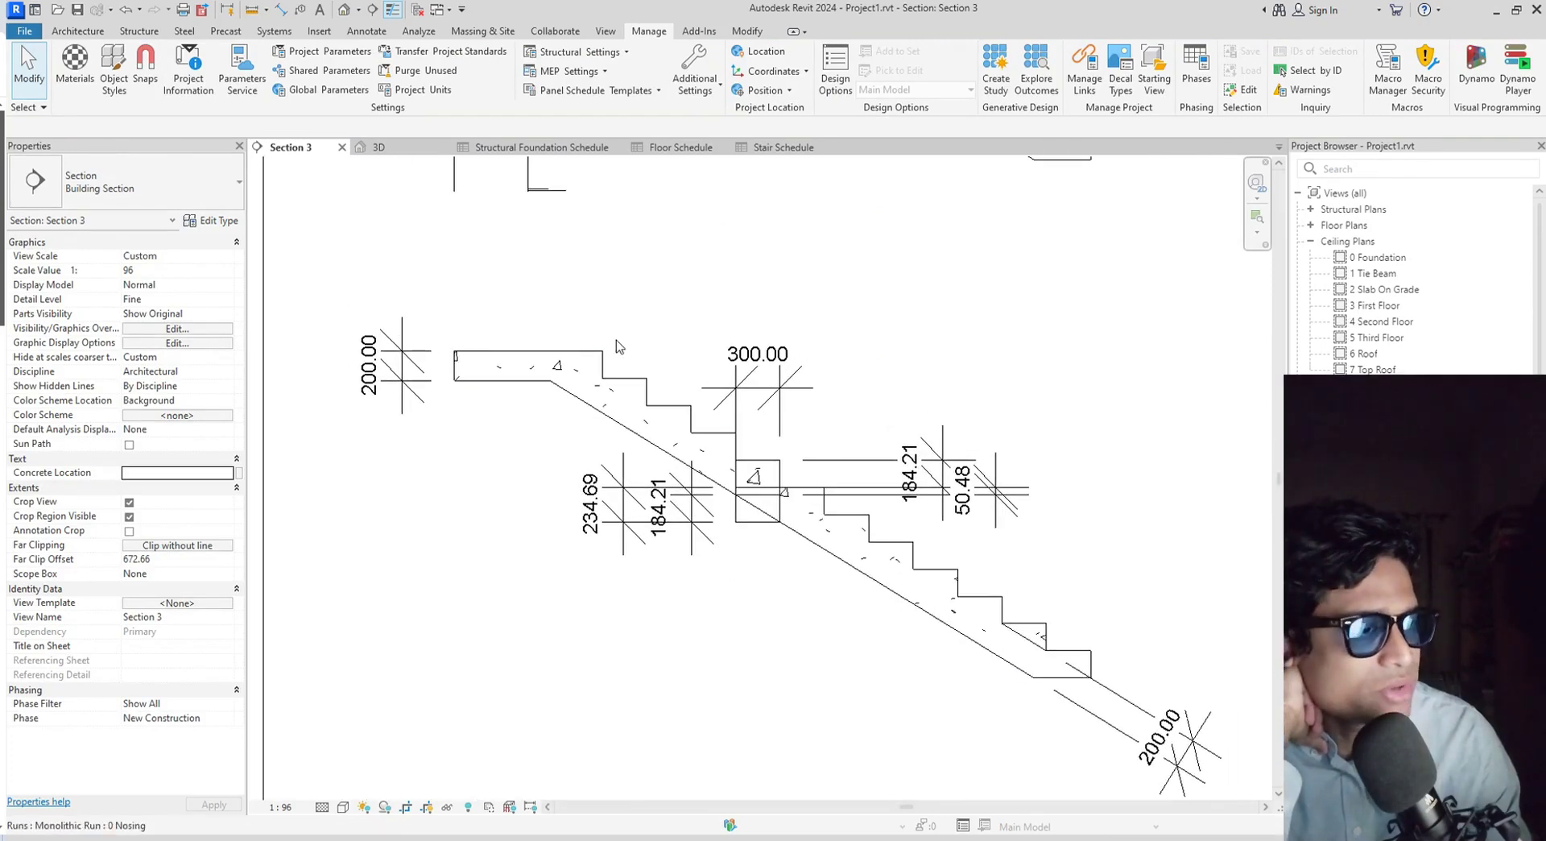
pyautogui.scroll(-2, 618, 346)
pyautogui.scroll(3, 709, 629)
pyautogui.moveTo(733, 661); pyautogui.dragTo(629, 608, button='middle')
pyautogui.scroll(-1, 648, 616)
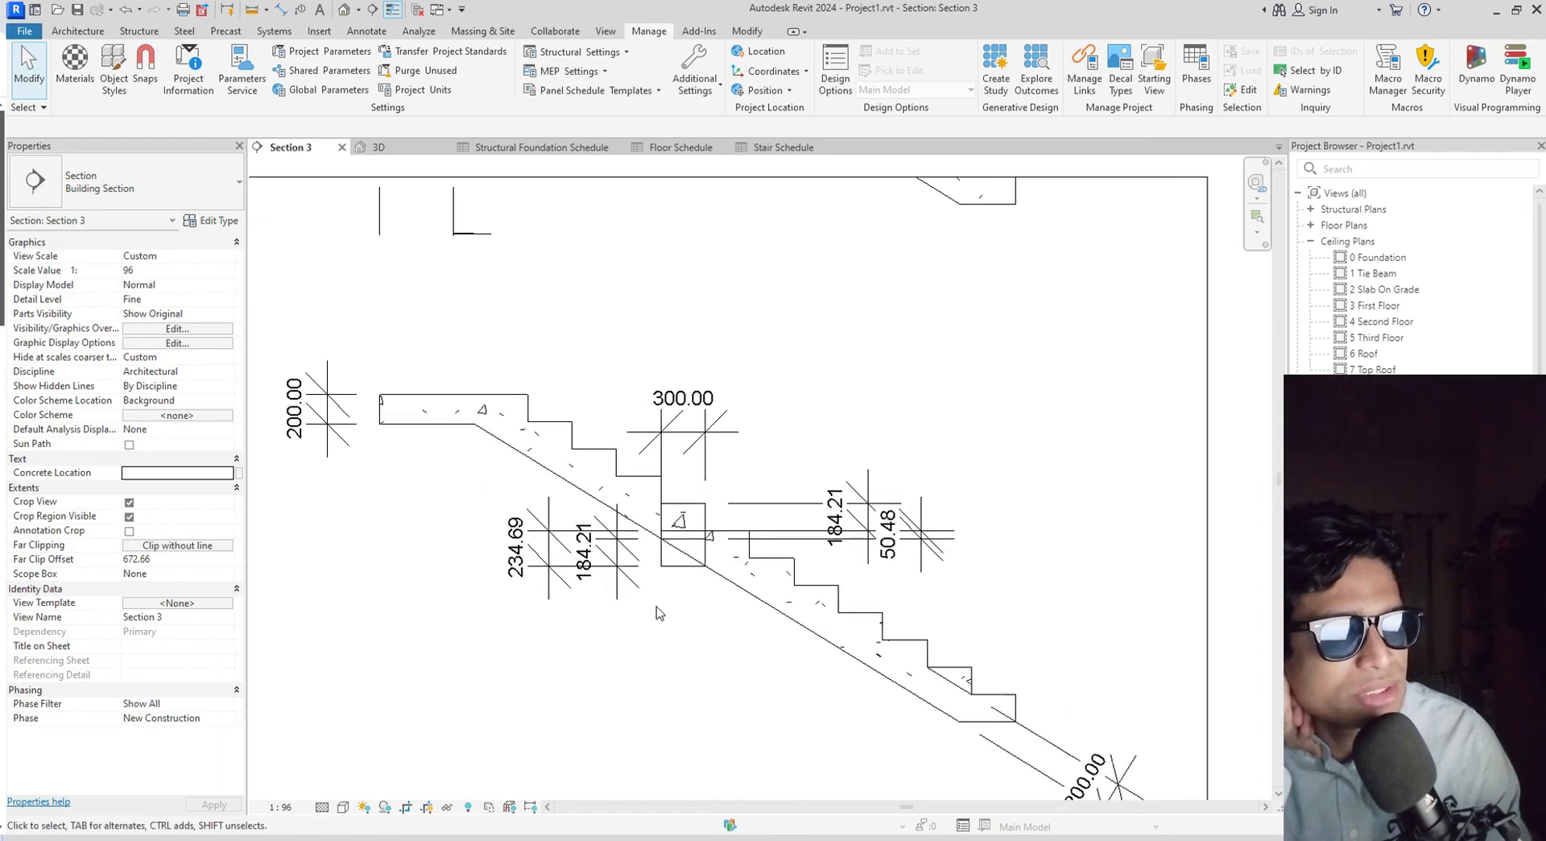
pyautogui.scroll(1, 656, 615)
# Close the 3D view, the Structural Foundation Schedule and the Floor Schedule, keeping Section 3 and the Stair Schedule open.
pyautogui.click(428, 151)
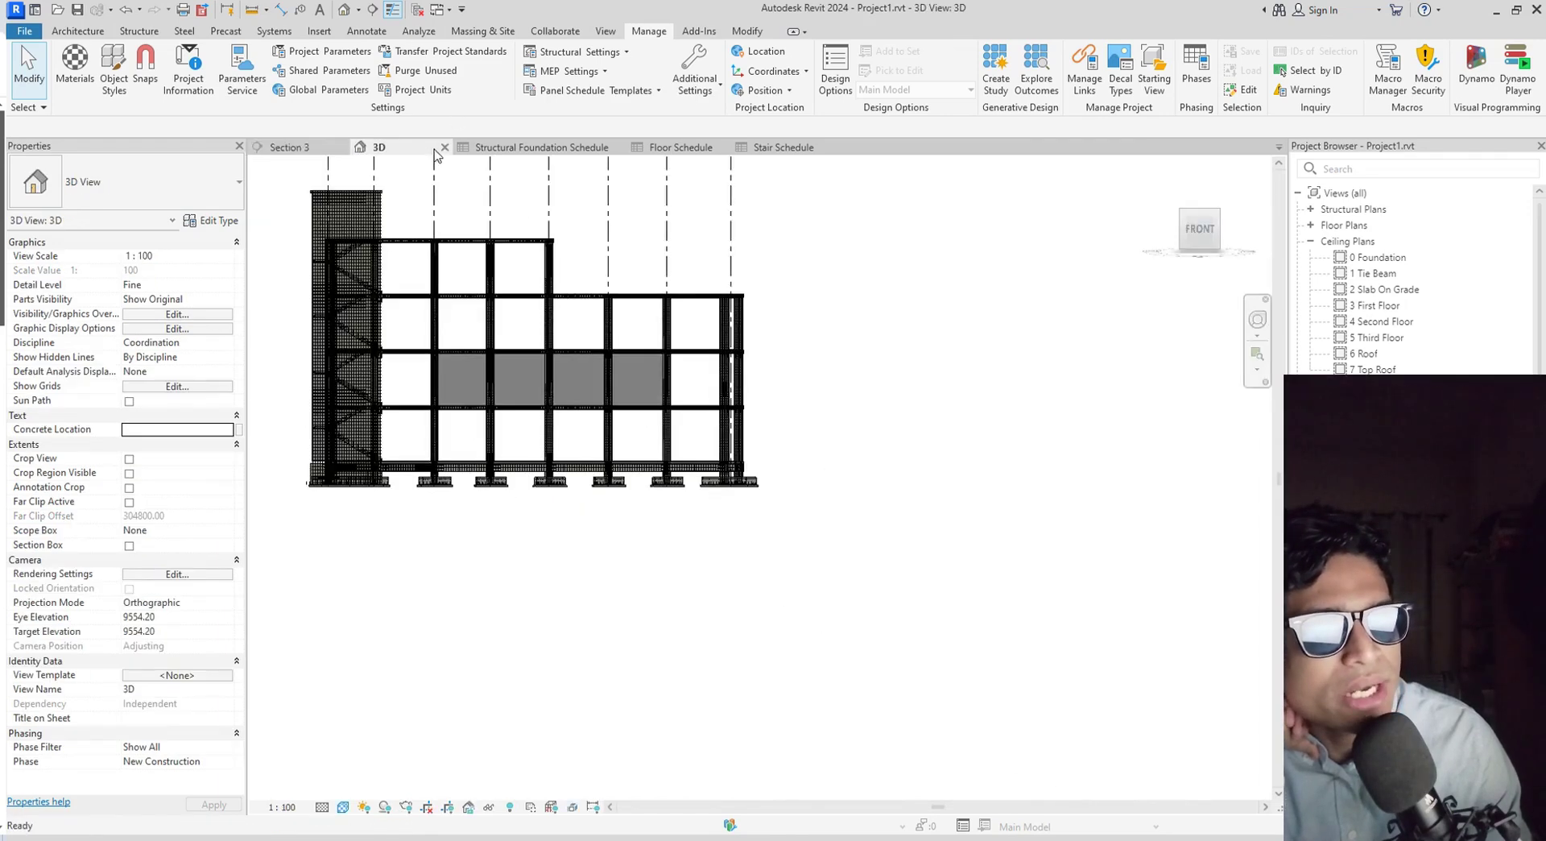
pyautogui.click(442, 148)
pyautogui.click(547, 153)
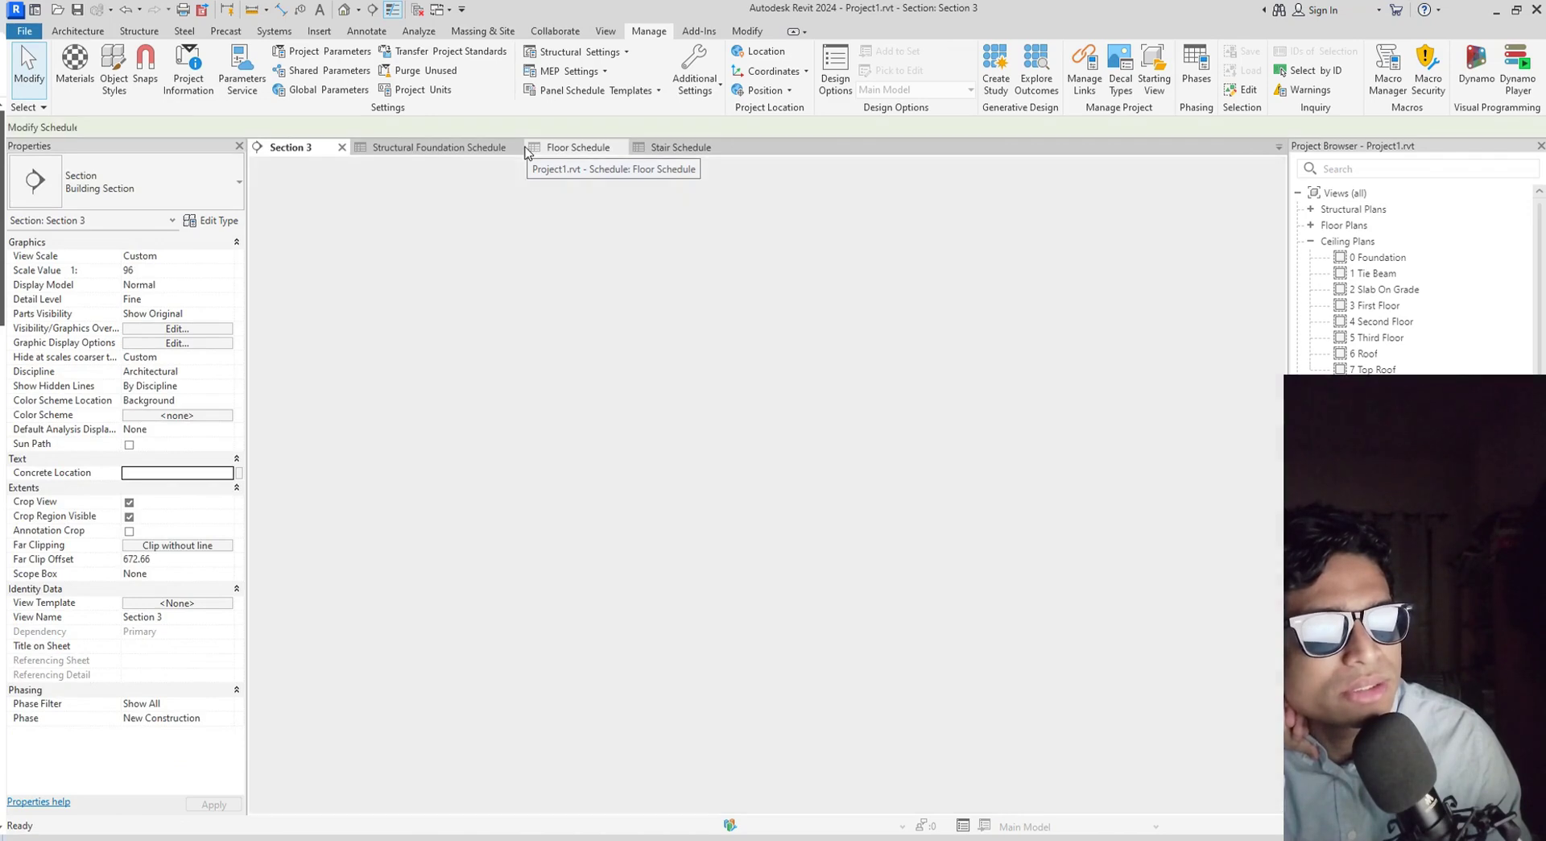
pyautogui.click(516, 148)
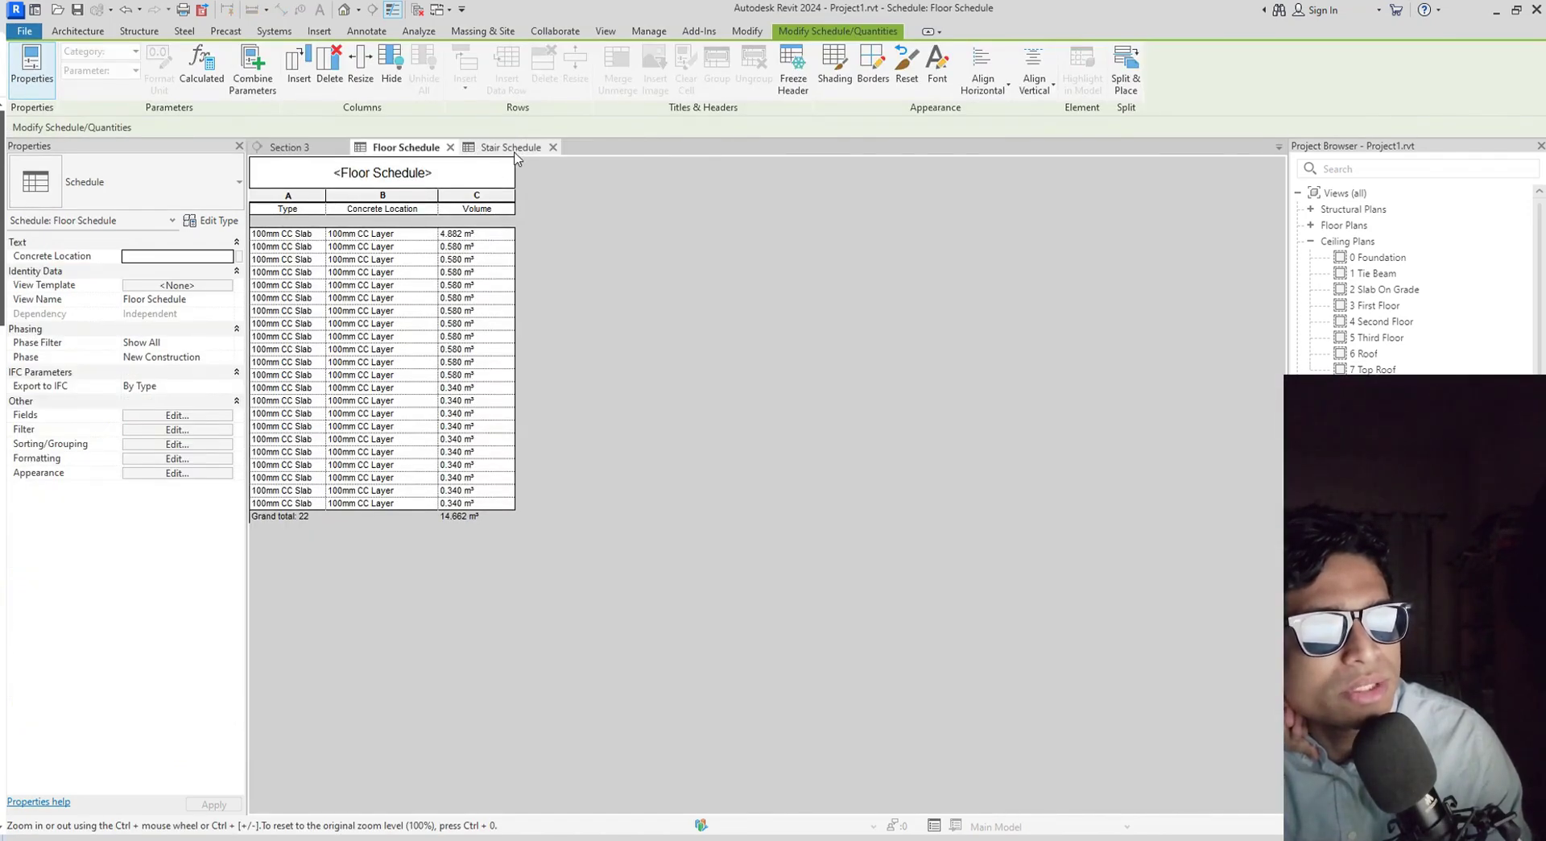
pyautogui.click(451, 148)
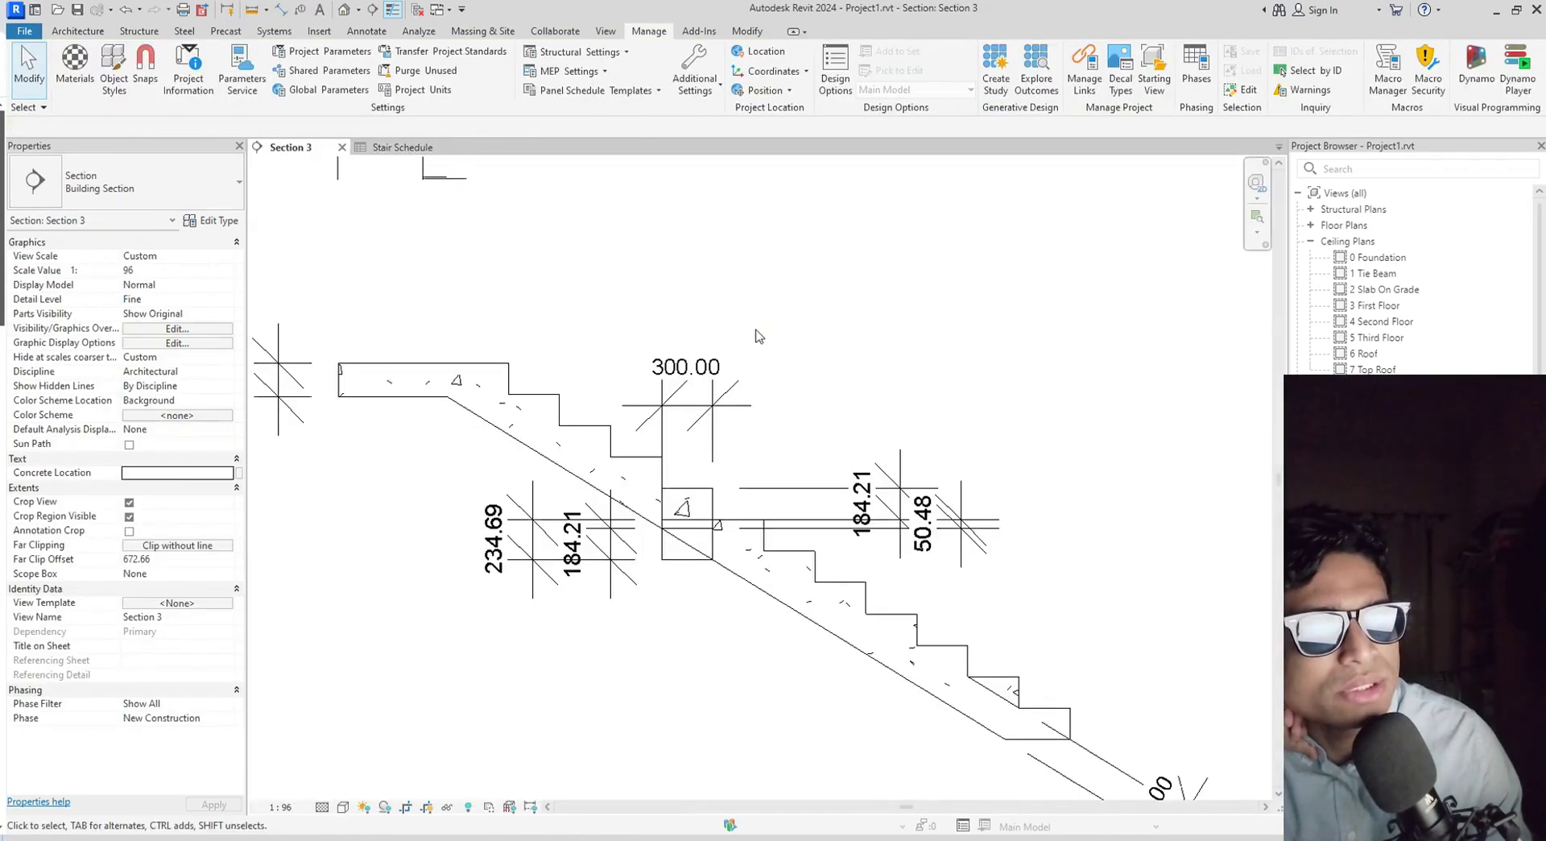
# Tile Section 3 and the Stair Schedule side by side, with the section focused on the dimensioned steps and the schedule active.
pyautogui.moveTo(837, 582); pyautogui.dragTo(778, 554, button='middle')
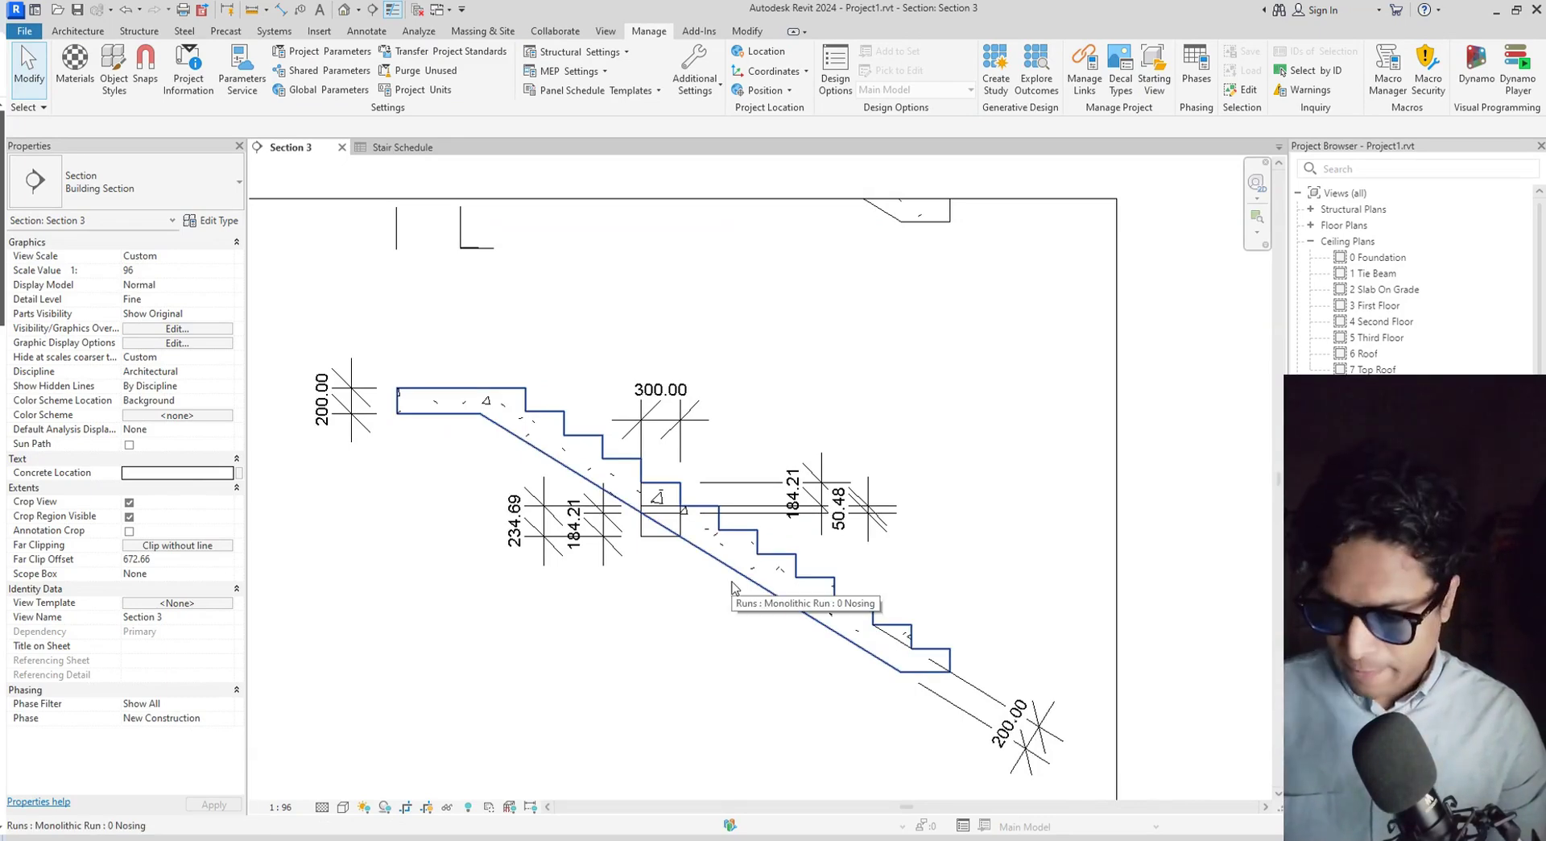
pyautogui.press('w')
pyautogui.press('t')
pyautogui.scroll(-3, 728, 564)
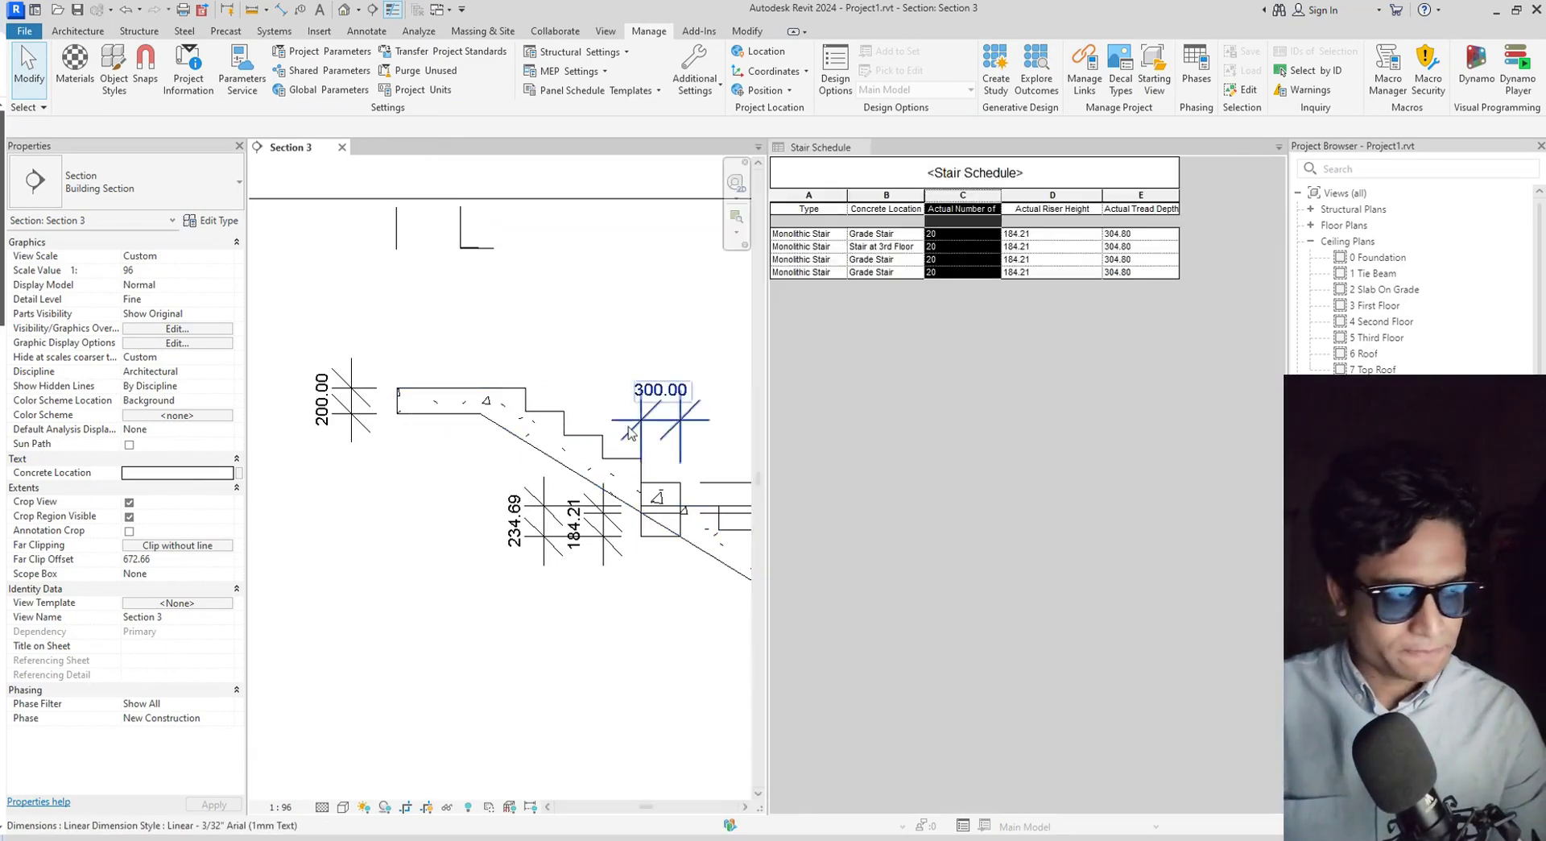
pyautogui.scroll(5, 538, 465)
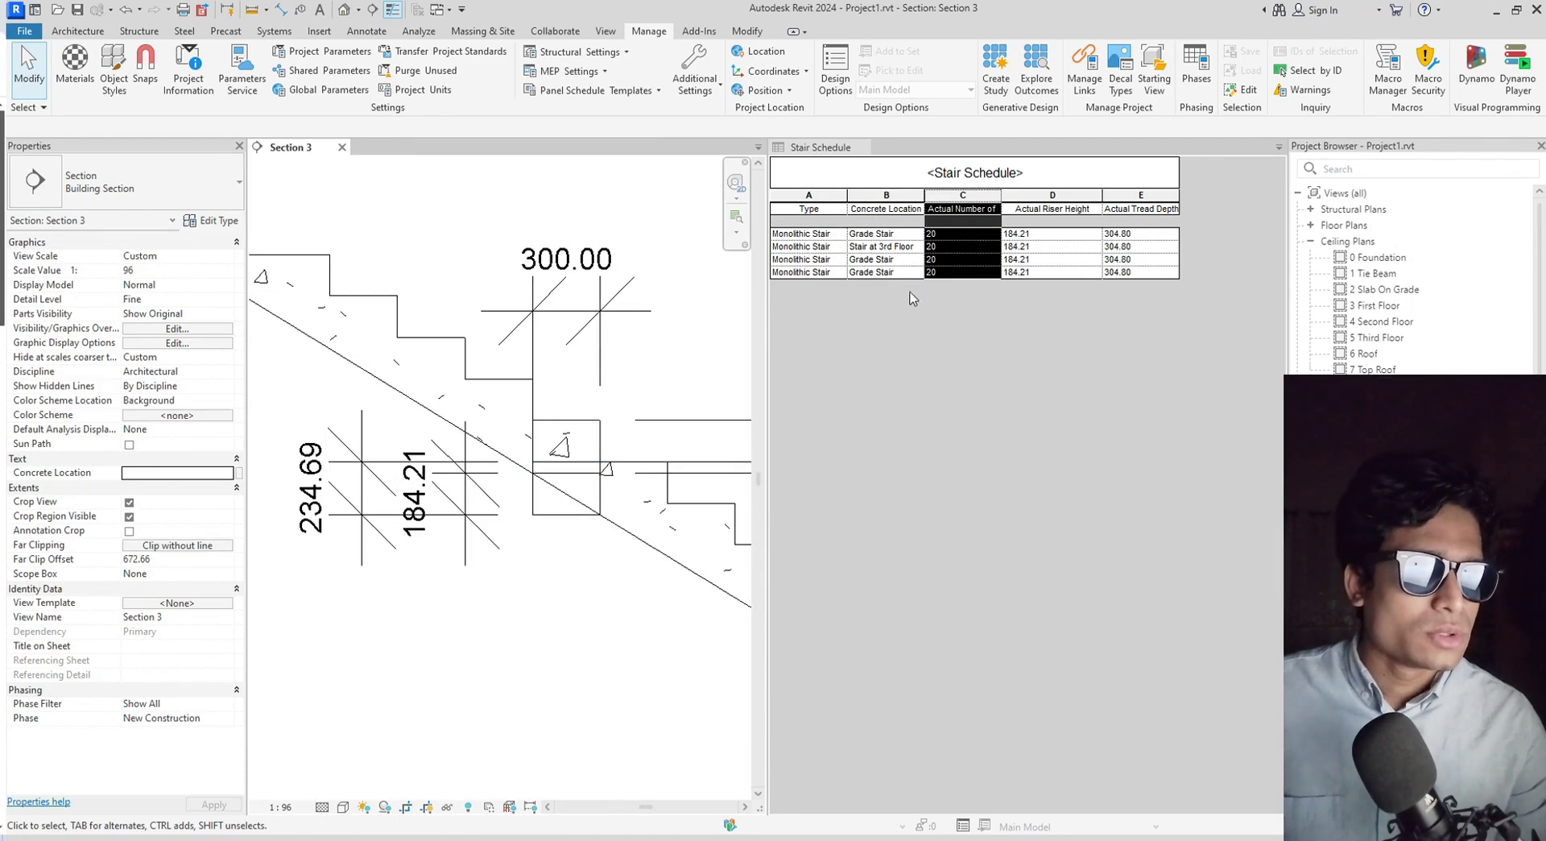
pyautogui.click(910, 368)
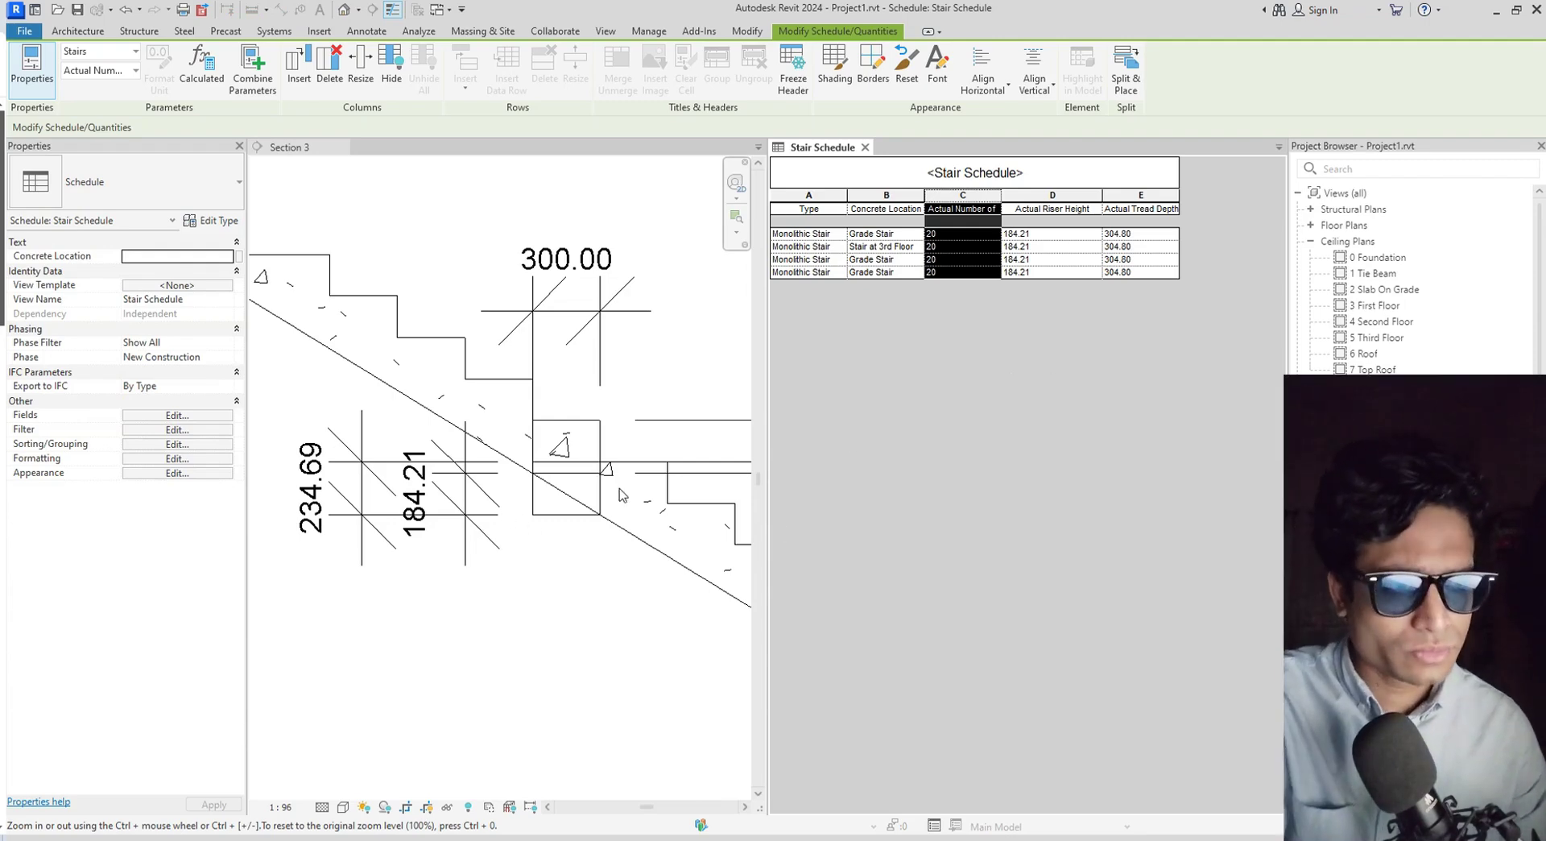
# Compare the step dimensions in Section 3 with the Actual Tread Depth column of the Stair Schedule.
pyautogui.click(586, 490)
pyautogui.moveTo(586, 491); pyautogui.dragTo(530, 457, button='middle')
pyautogui.scroll(-2, 494, 442)
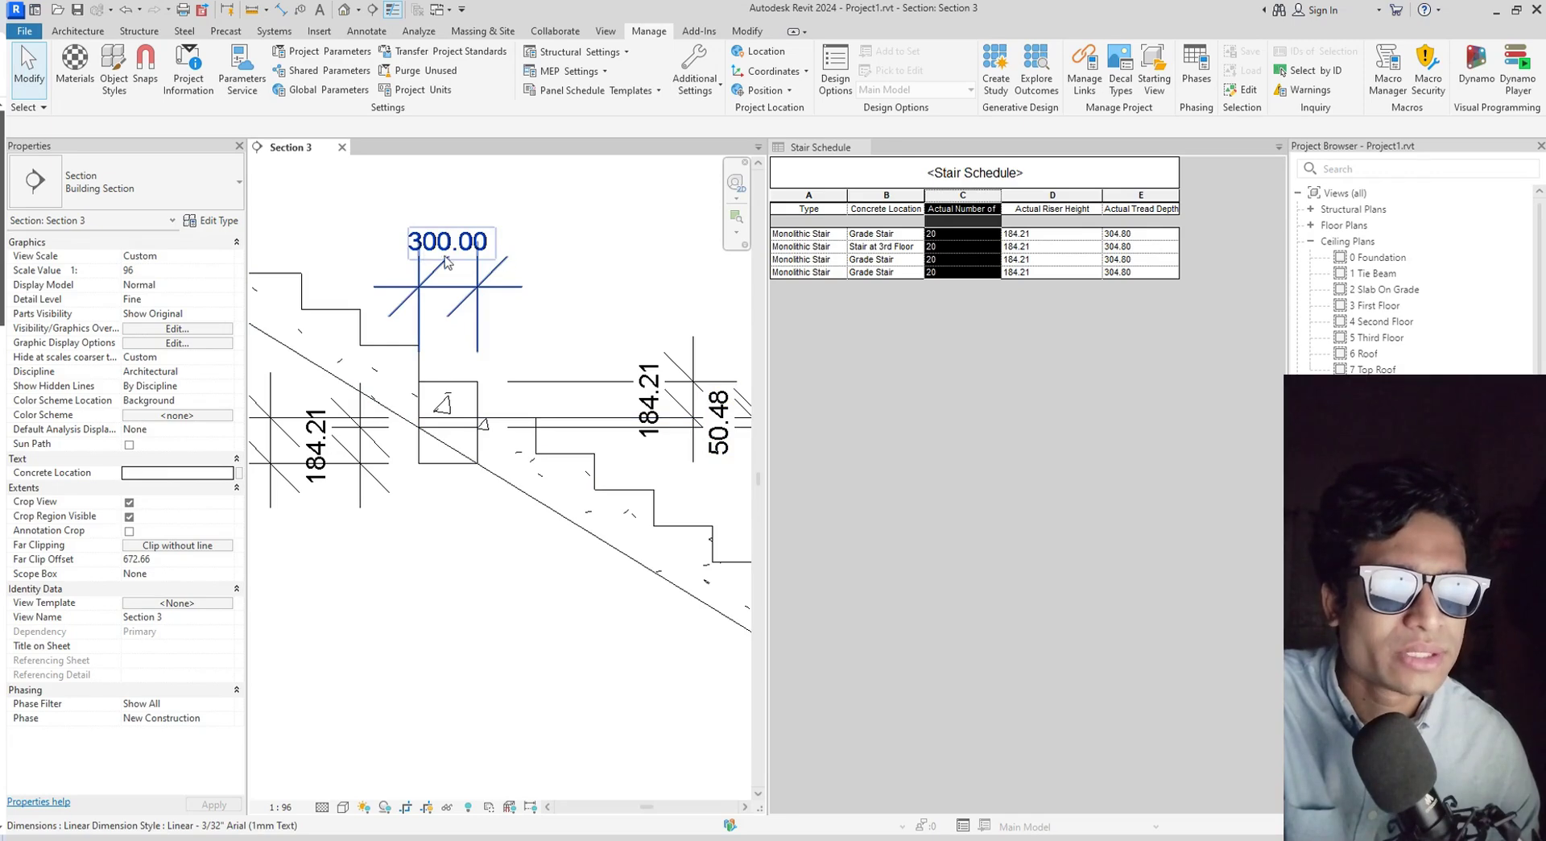
pyautogui.press('Escape')
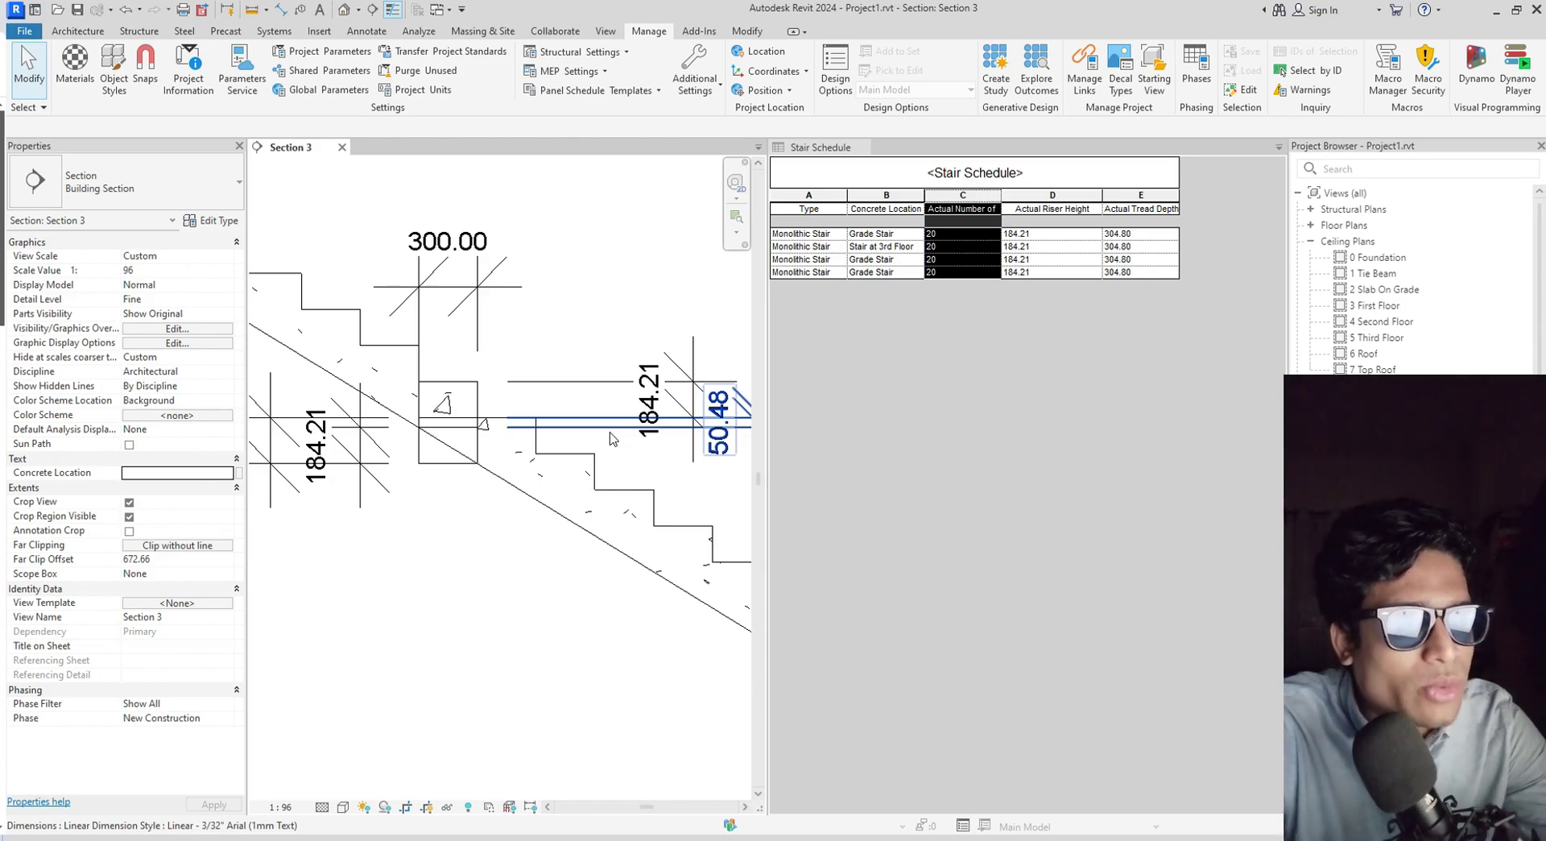
pyautogui.click(1146, 197)
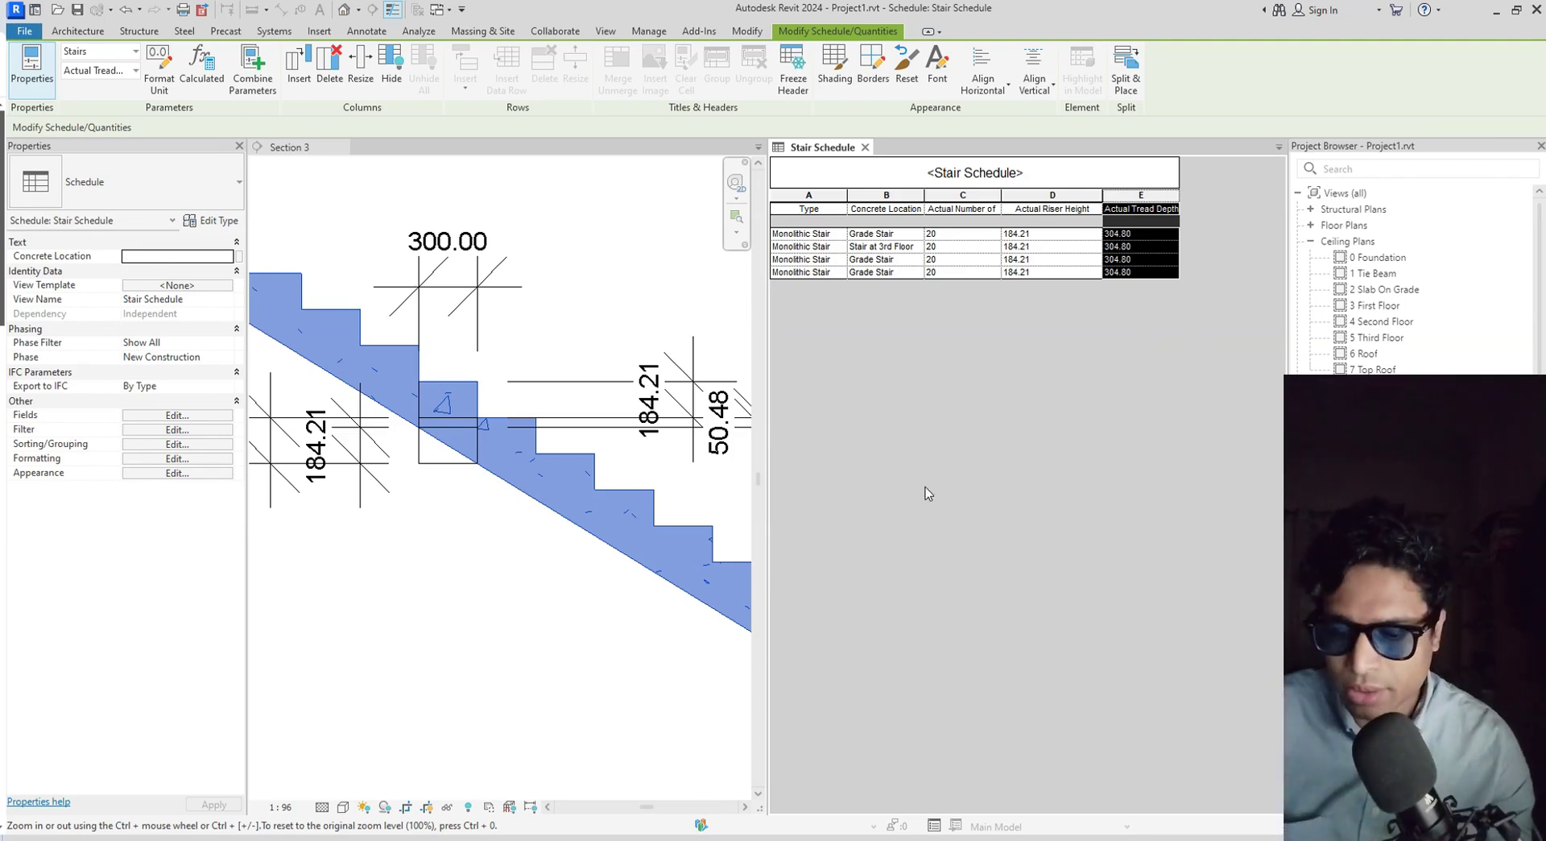
pyautogui.click(468, 654)
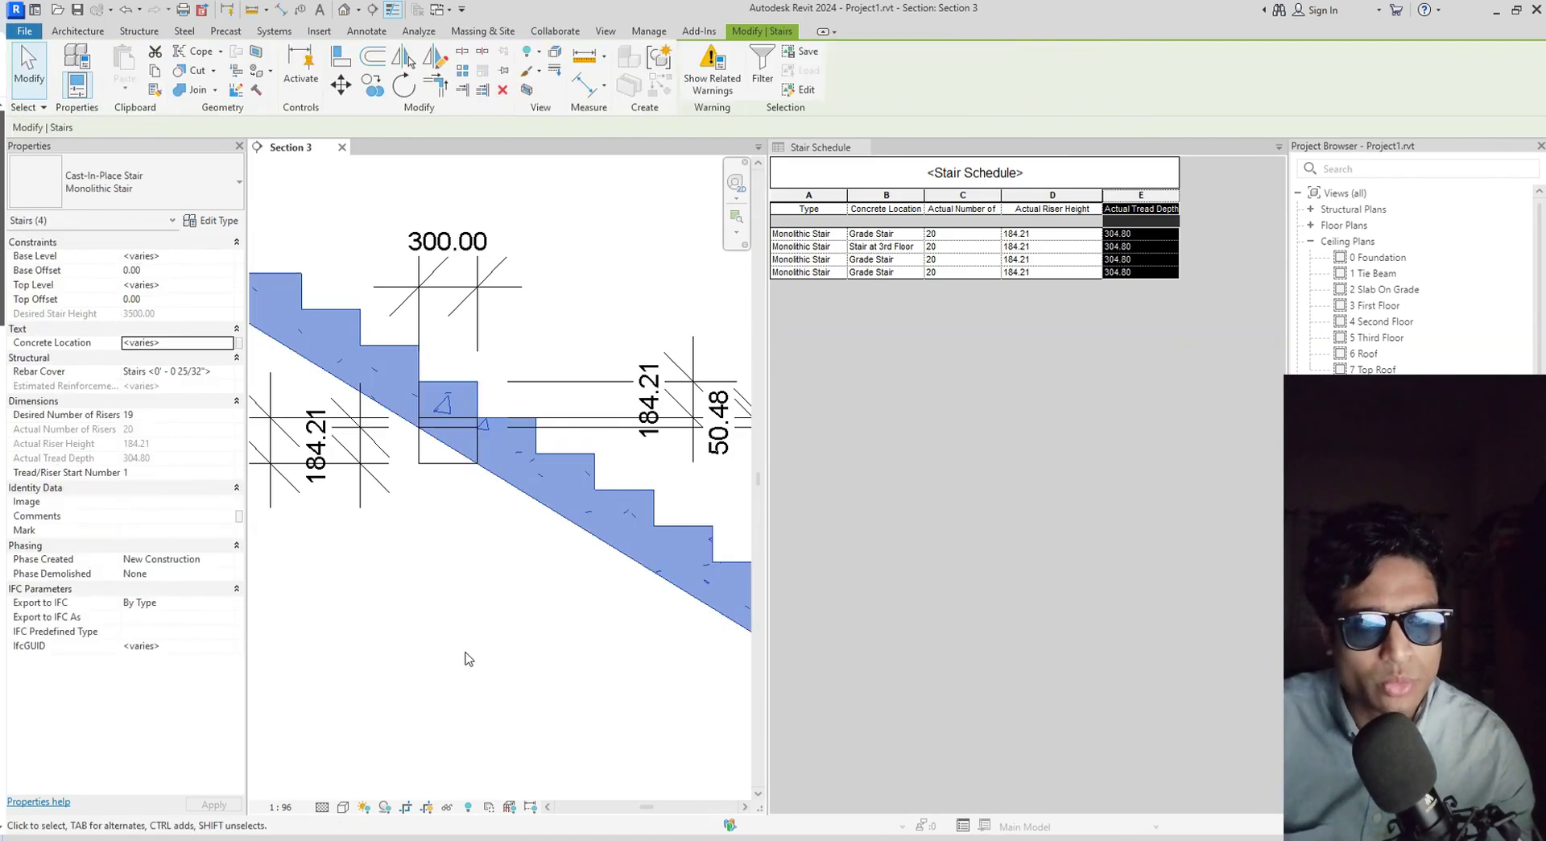
# Clear the stair selection and review the project units, including the area format.
pyautogui.click(468, 658)
pyautogui.press('u')
pyautogui.press('n')
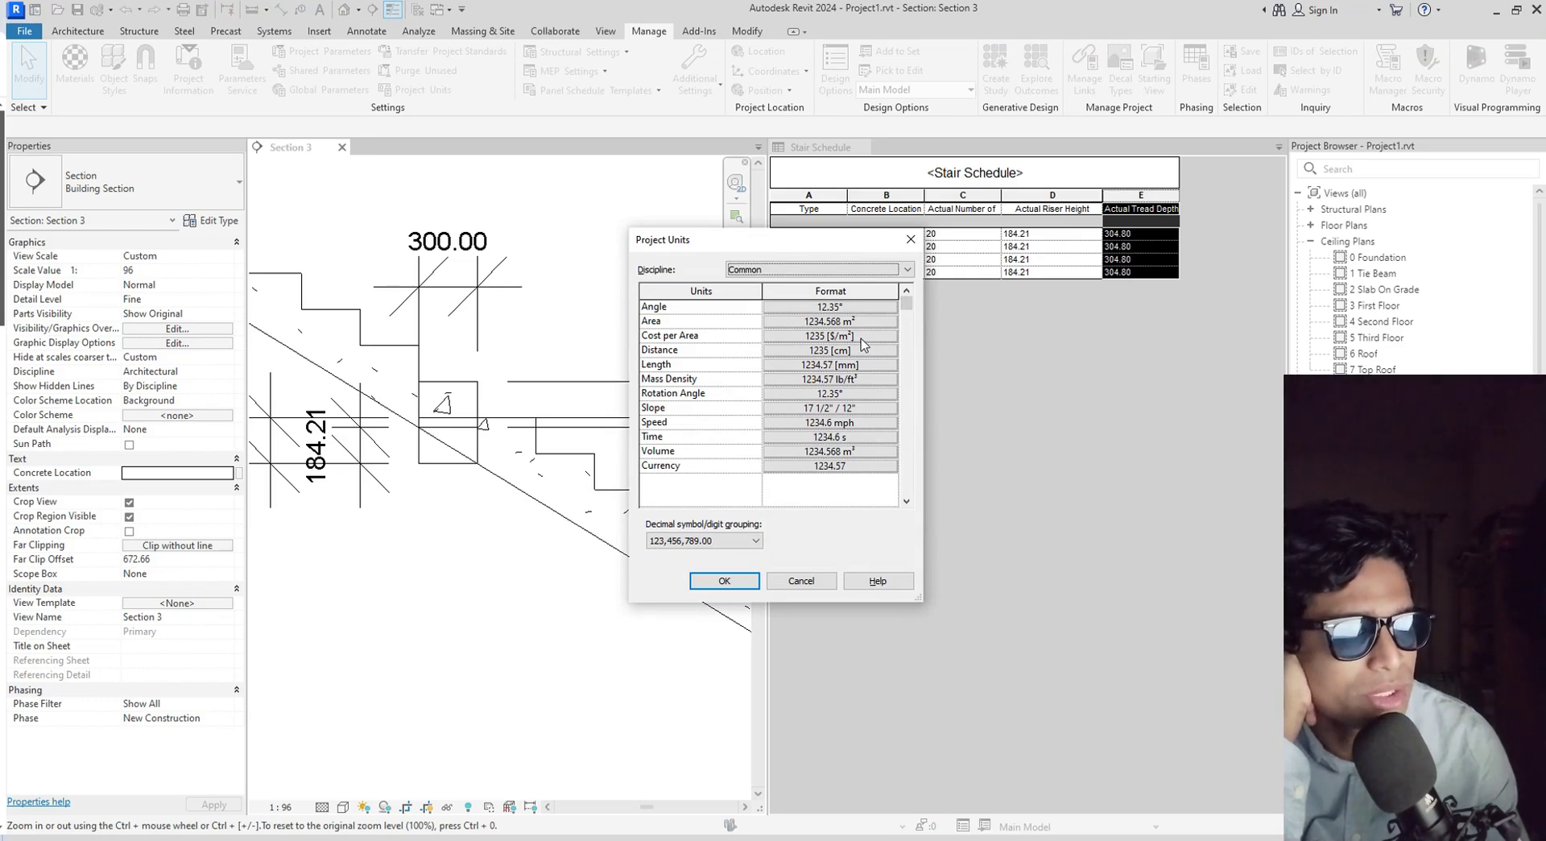
pyautogui.click(864, 322)
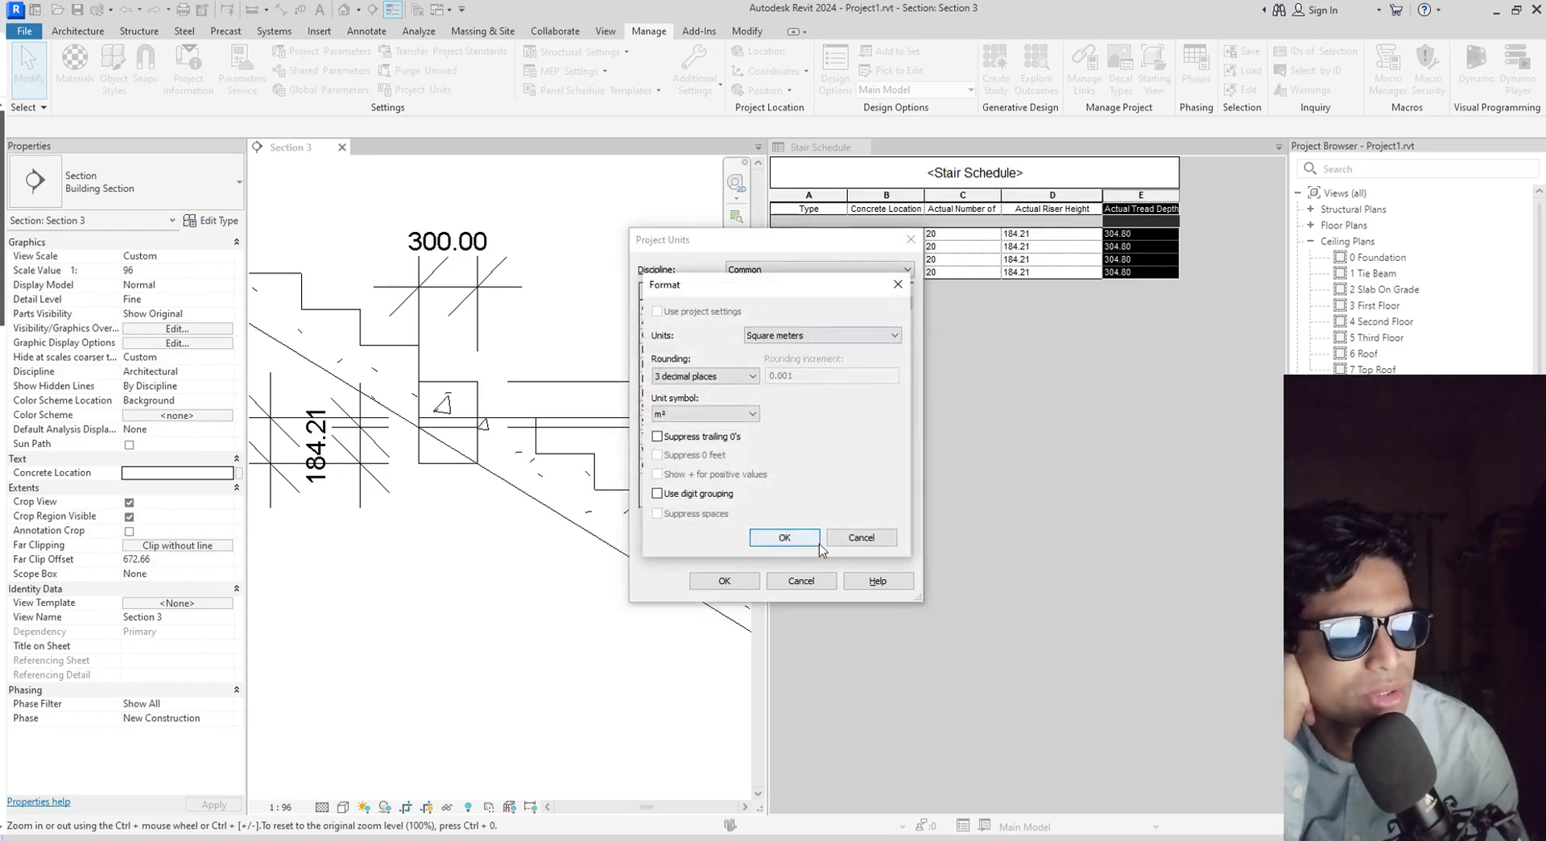
pyautogui.click(818, 542)
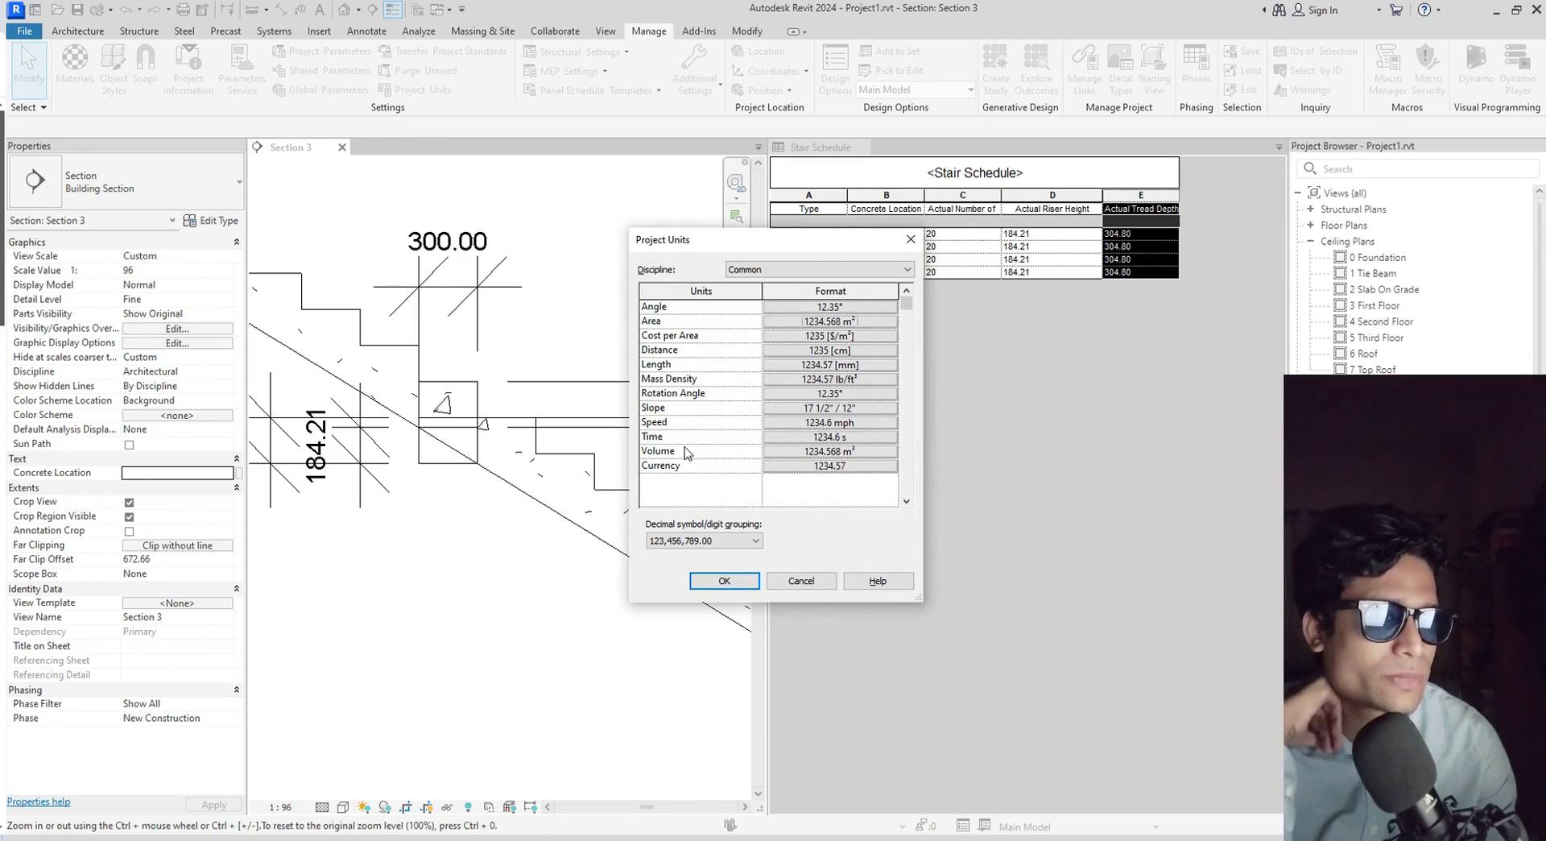
pyautogui.click(714, 580)
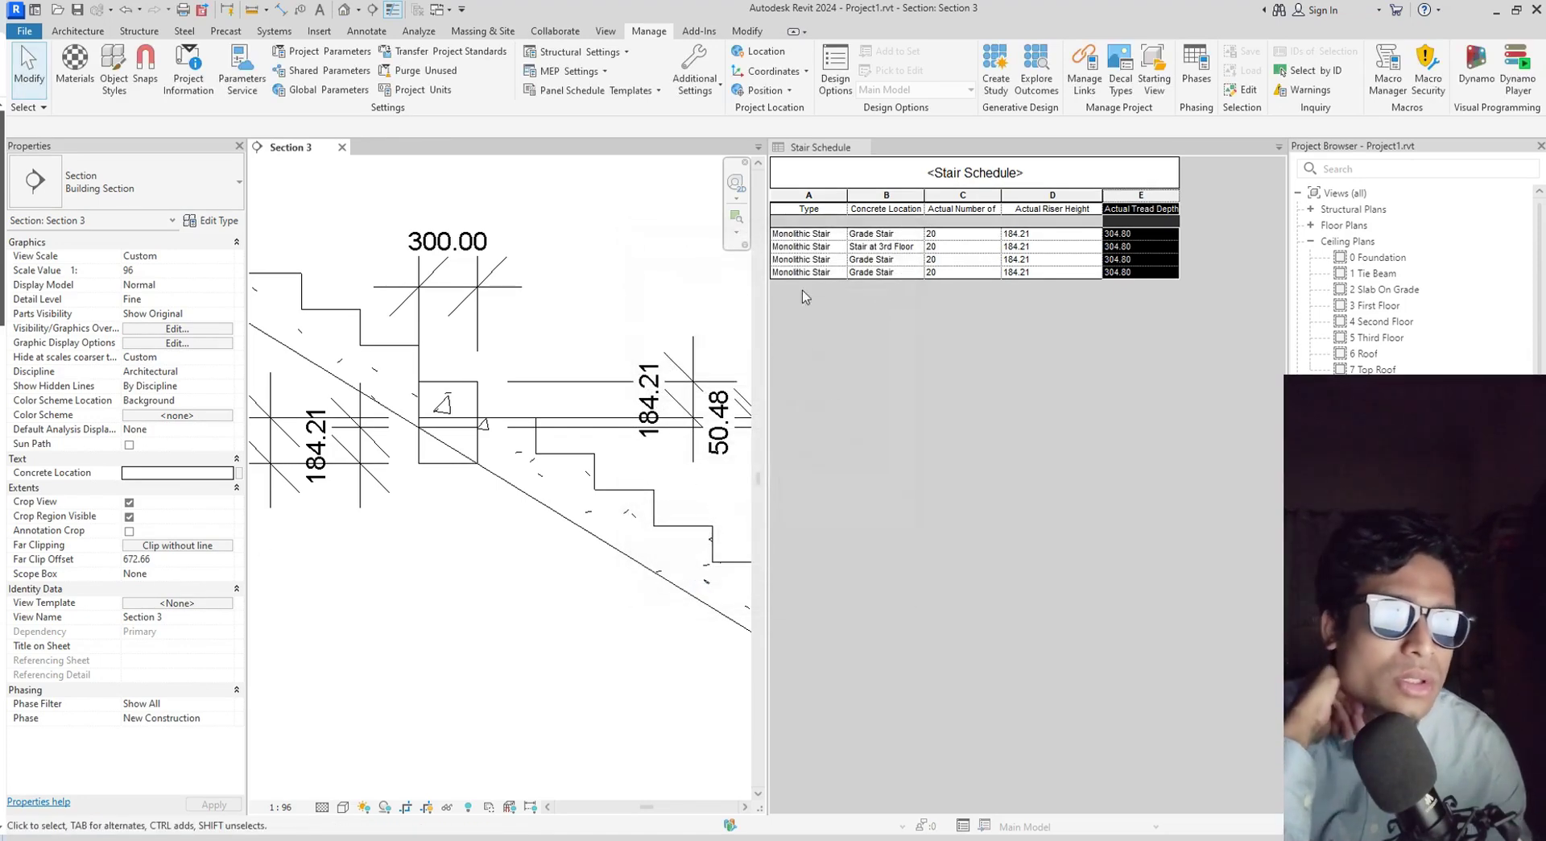
# Start a calculated value in the Stair Schedule's fields, named Riser Volume with type Volume.
pyautogui.click(1039, 538)
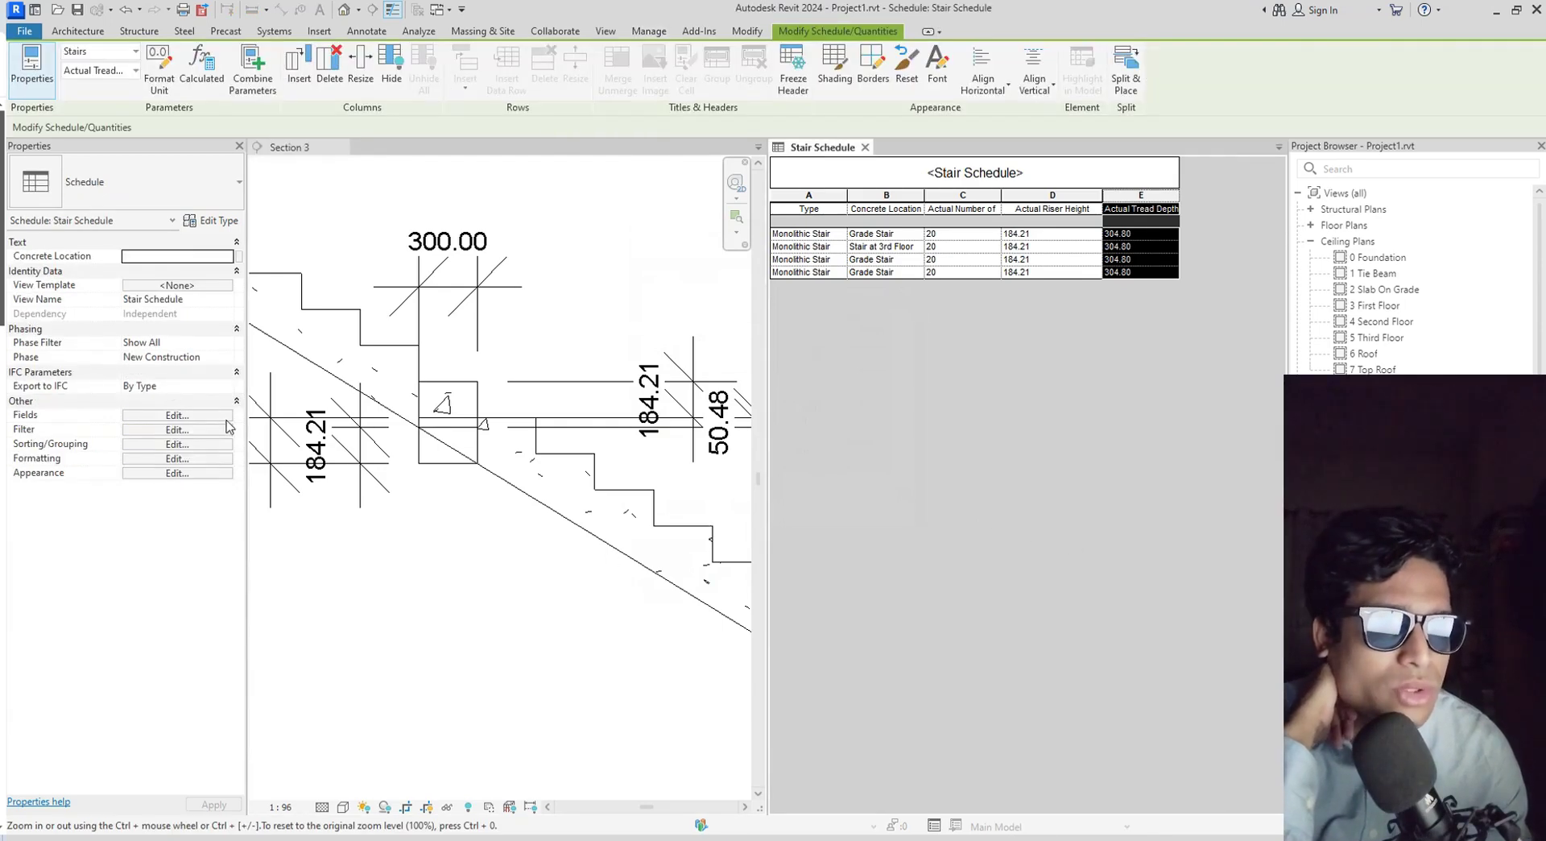
pyautogui.click(212, 416)
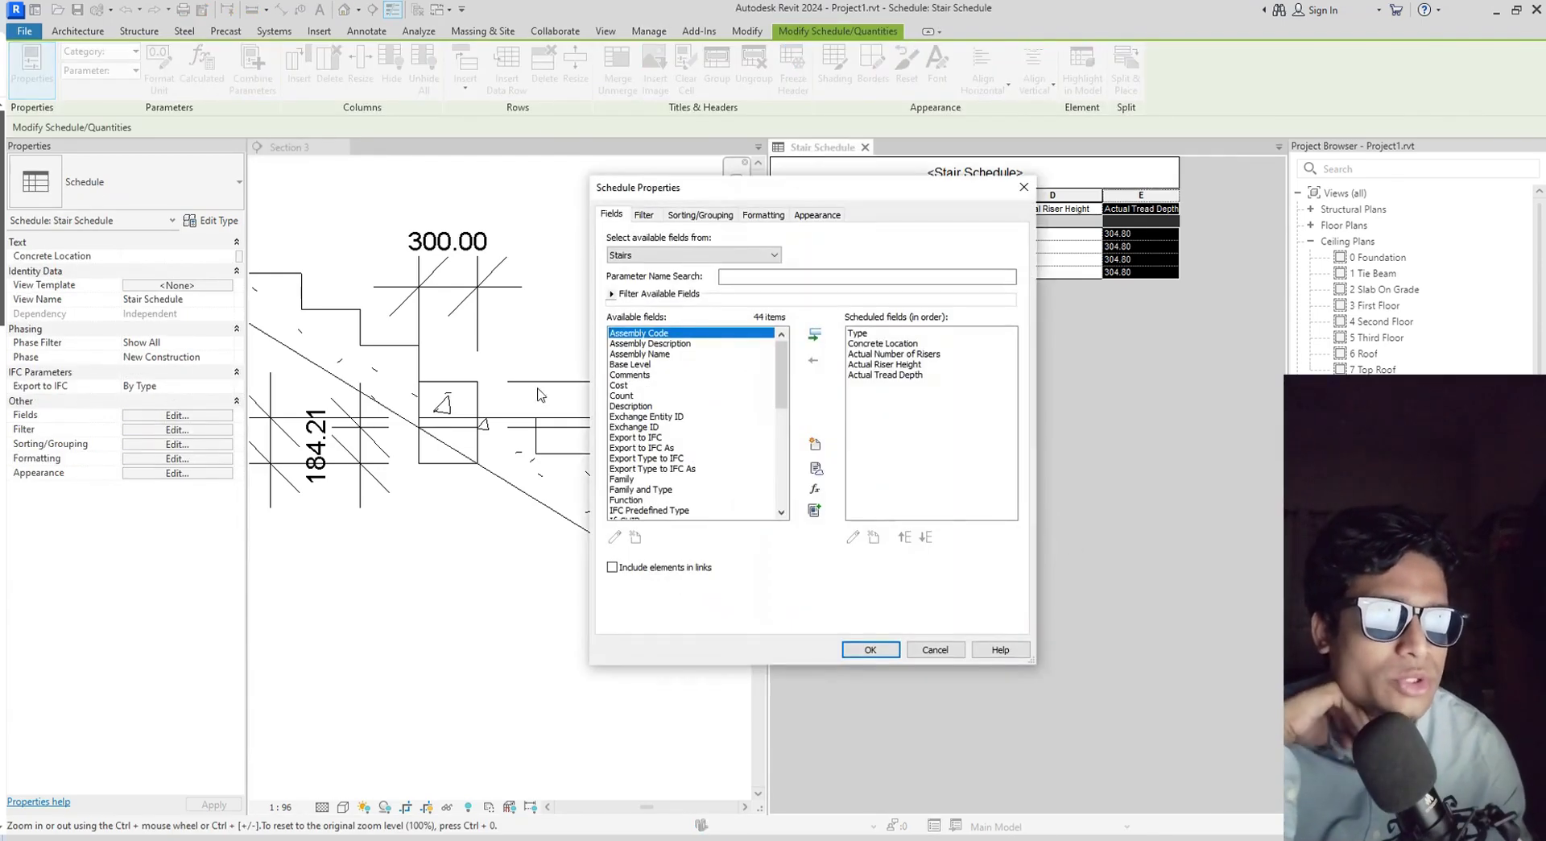
pyautogui.moveTo(843, 183); pyautogui.dragTo(686, 183)
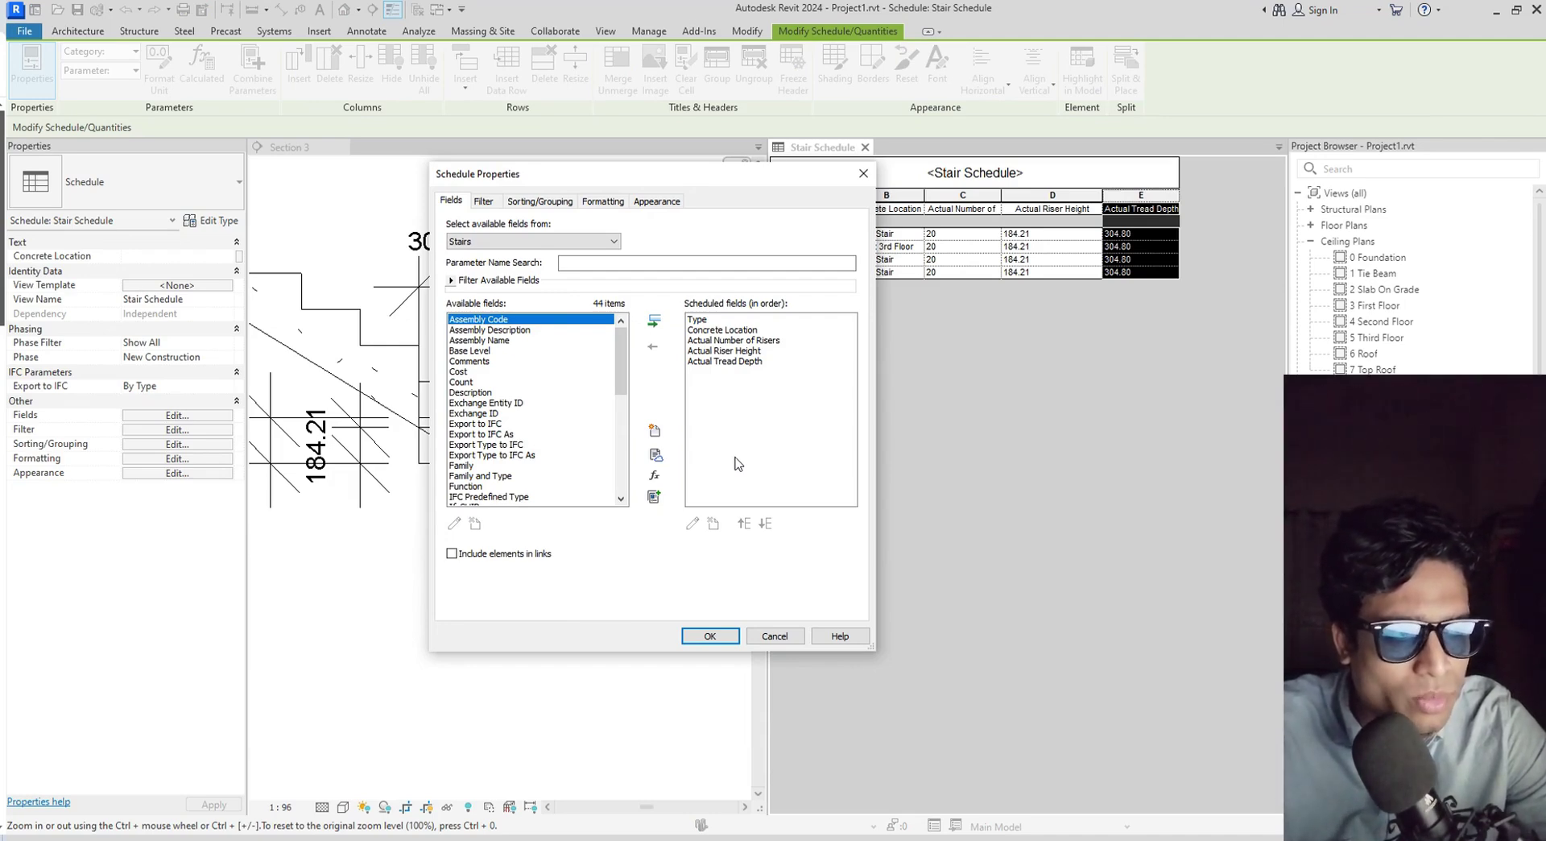
pyautogui.click(653, 476)
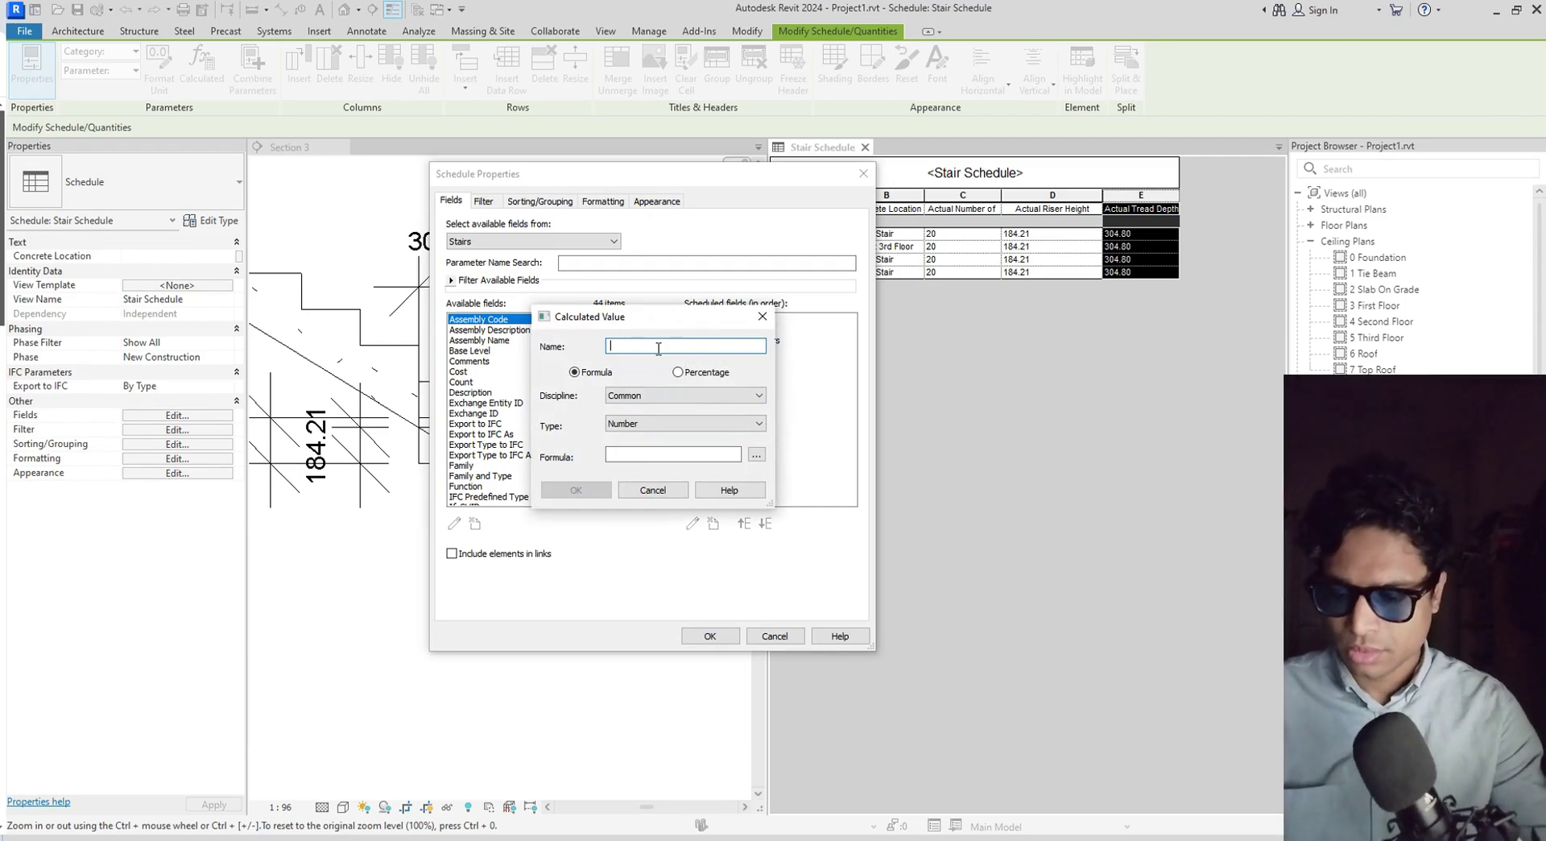
pyautogui.write('Riser Vlume')
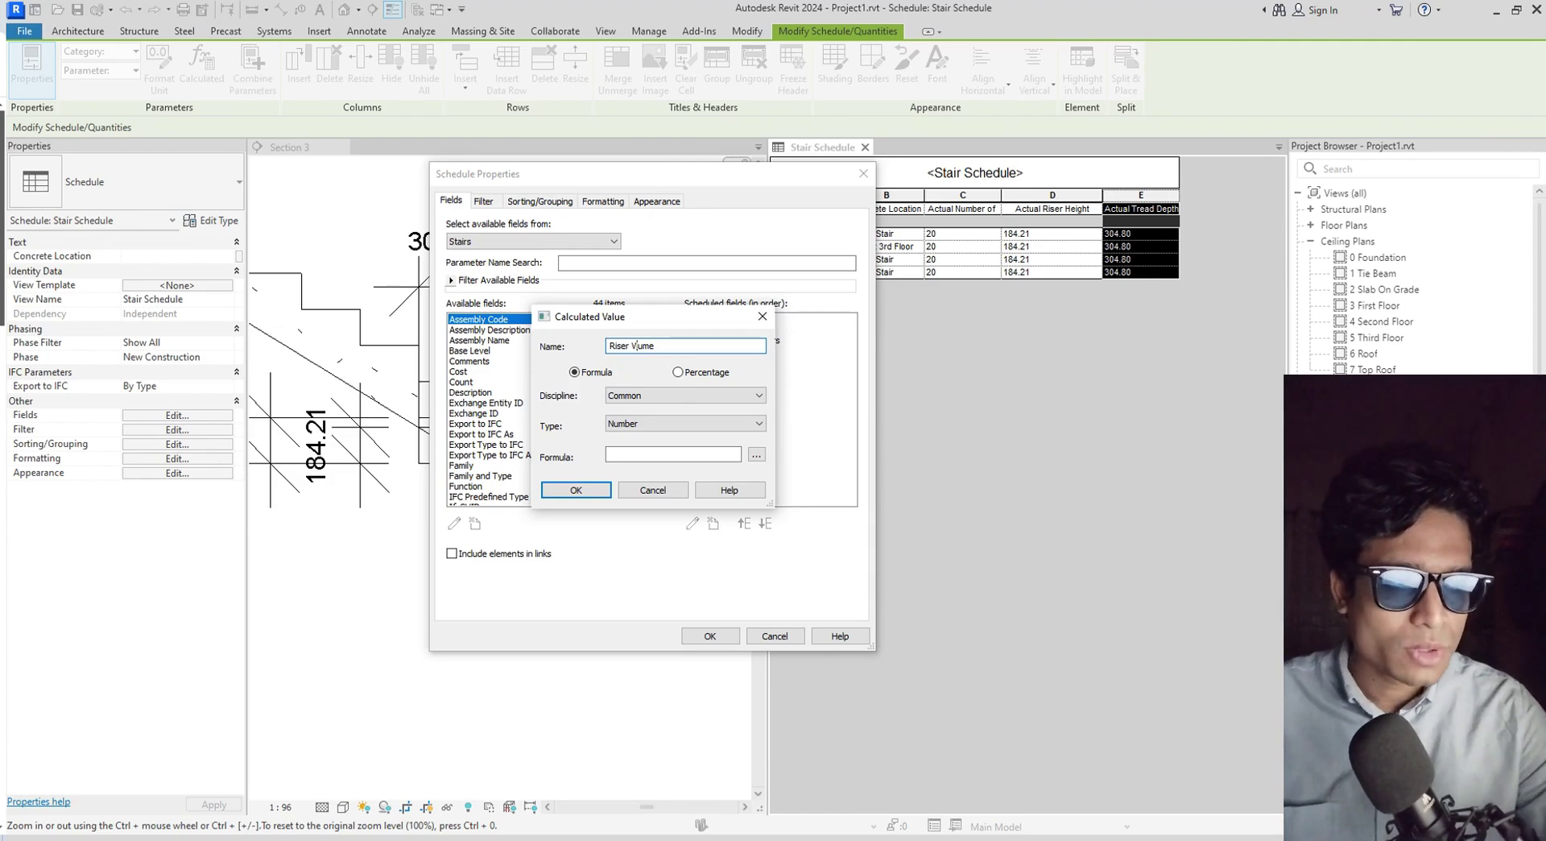
pyautogui.write('o')
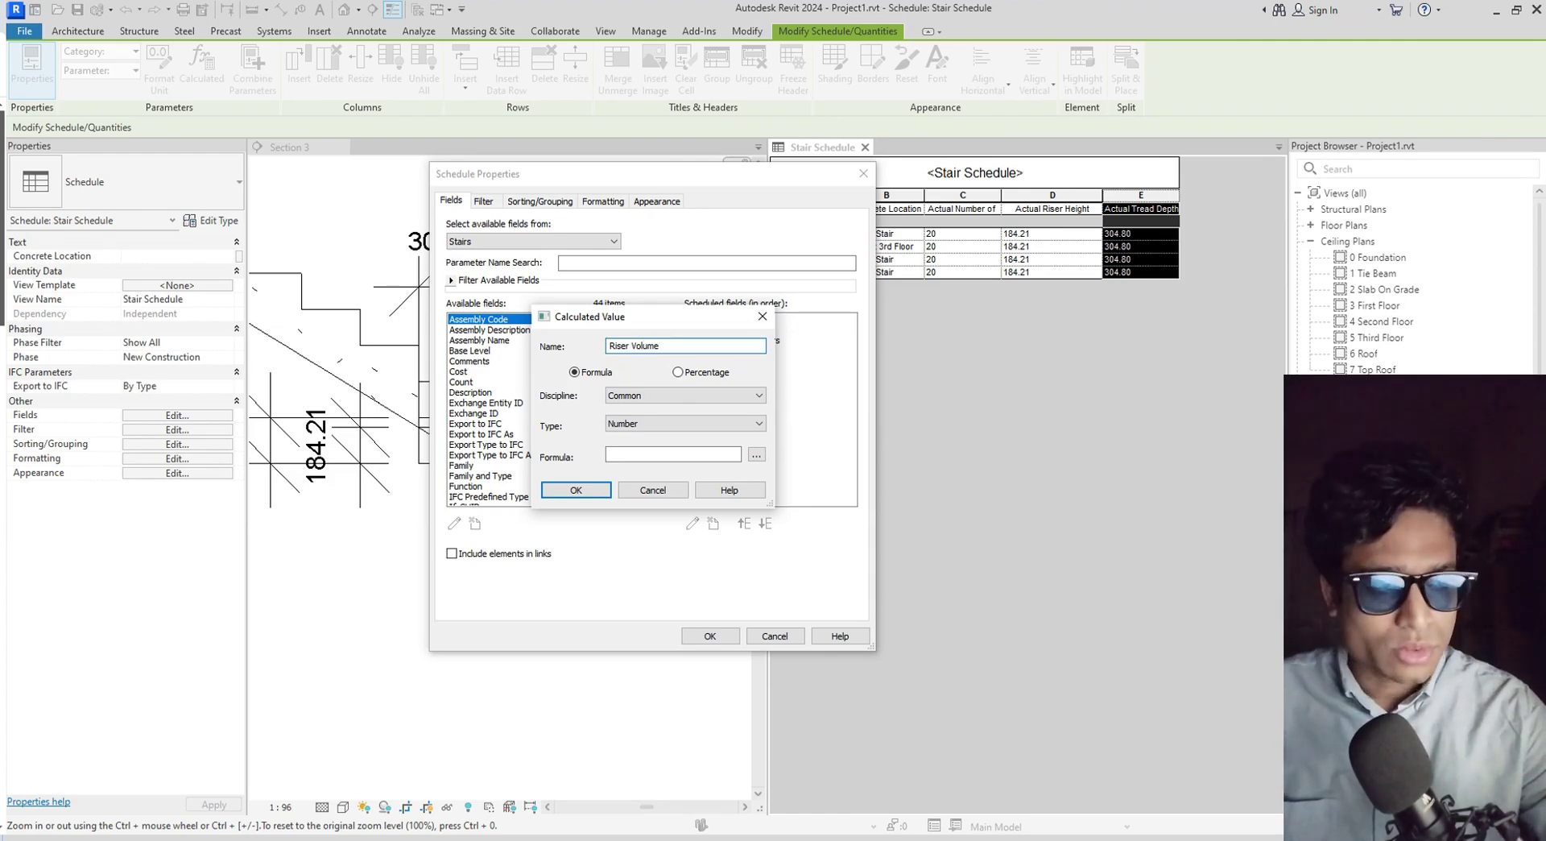
pyautogui.click(683, 427)
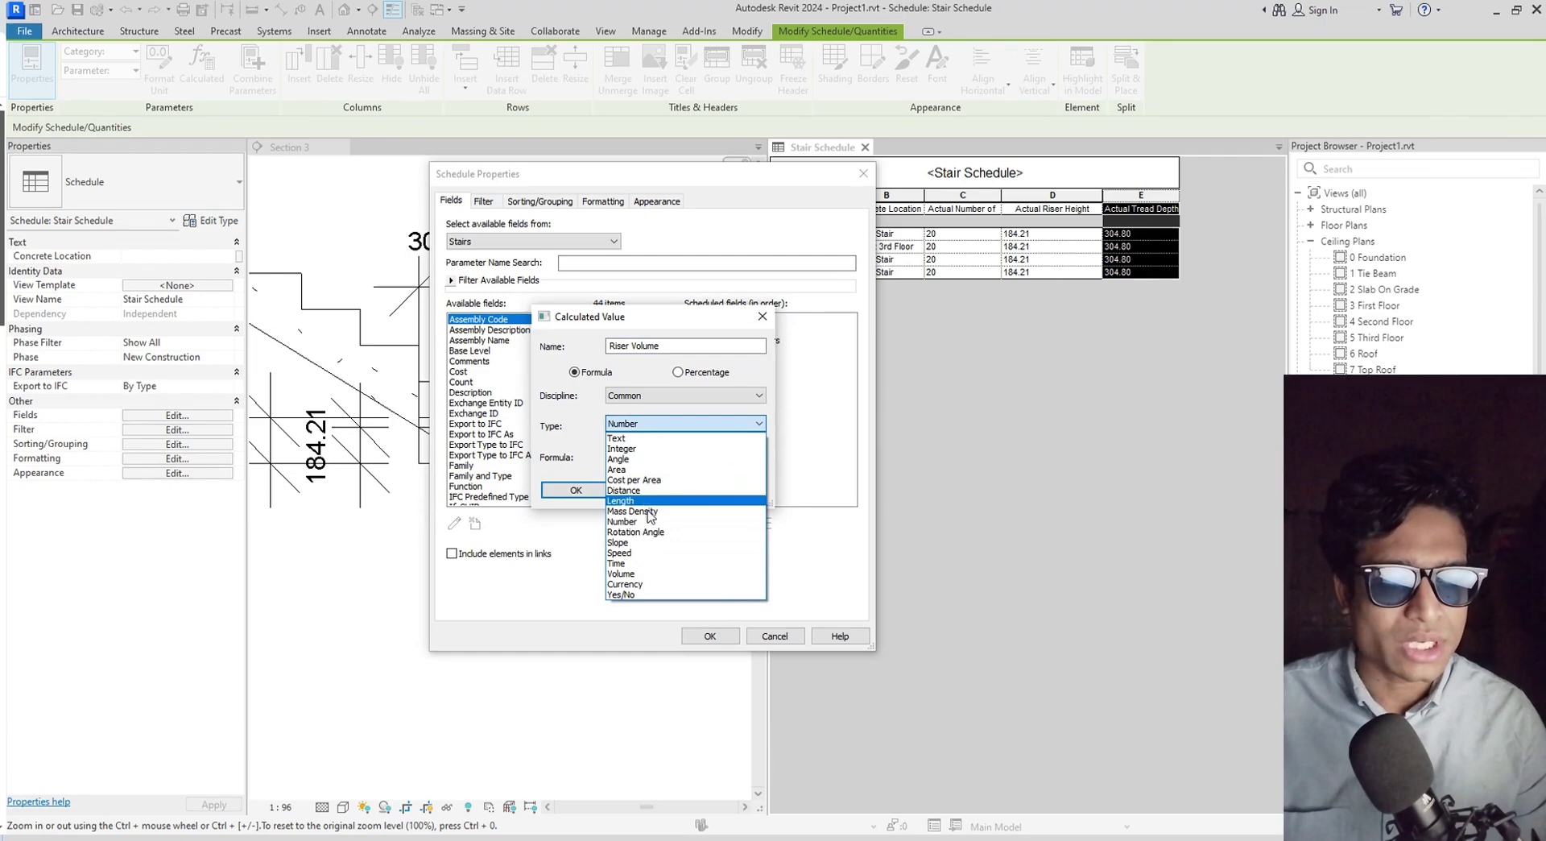
pyautogui.click(642, 574)
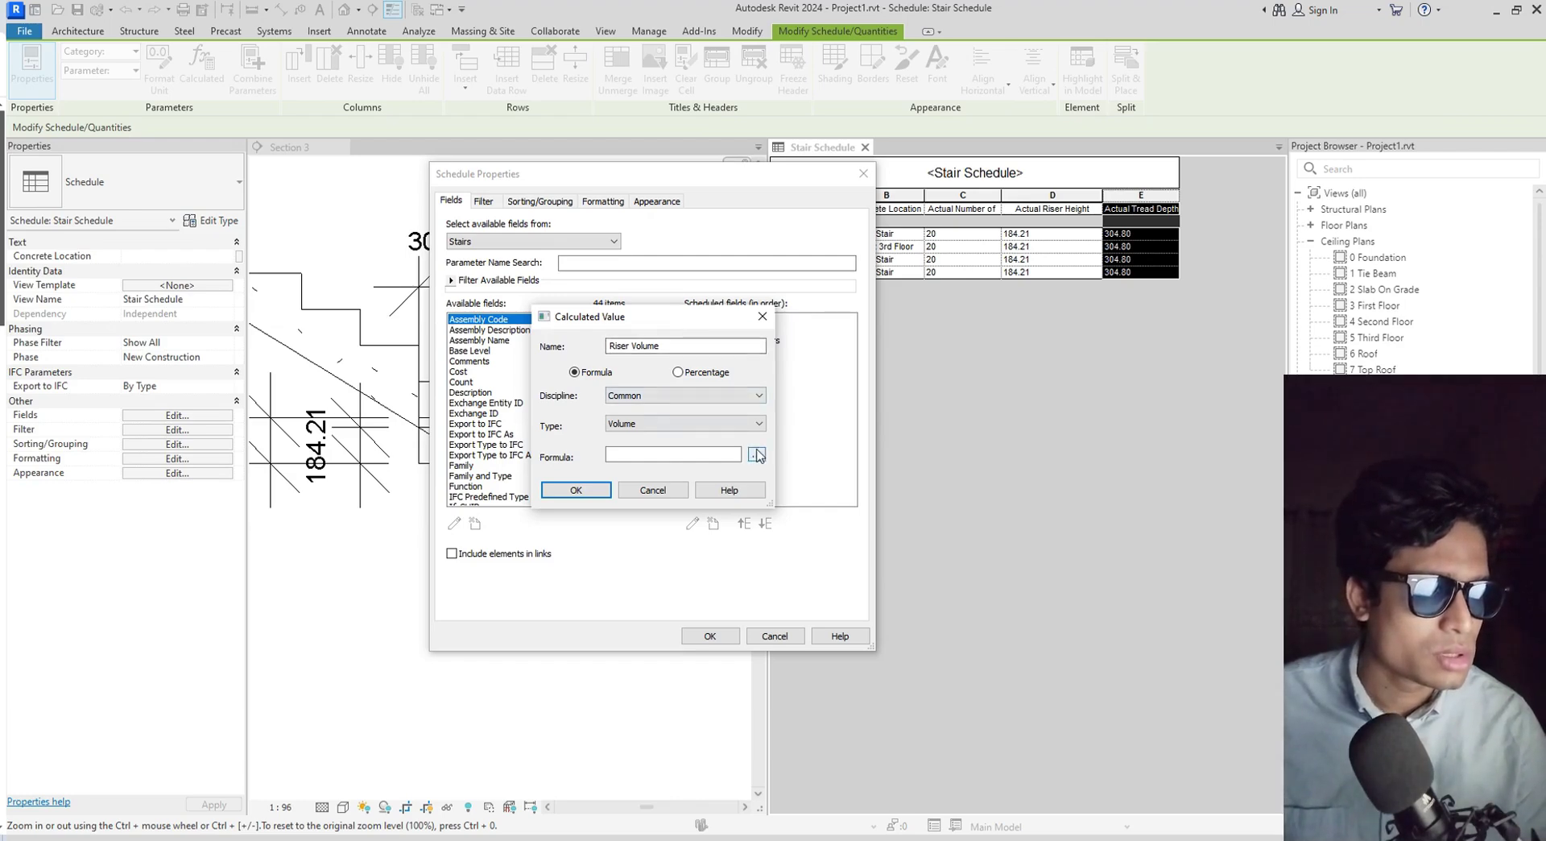
# Change the calculated value's type to Area and rename it Riser Area.
pyautogui.click(708, 423)
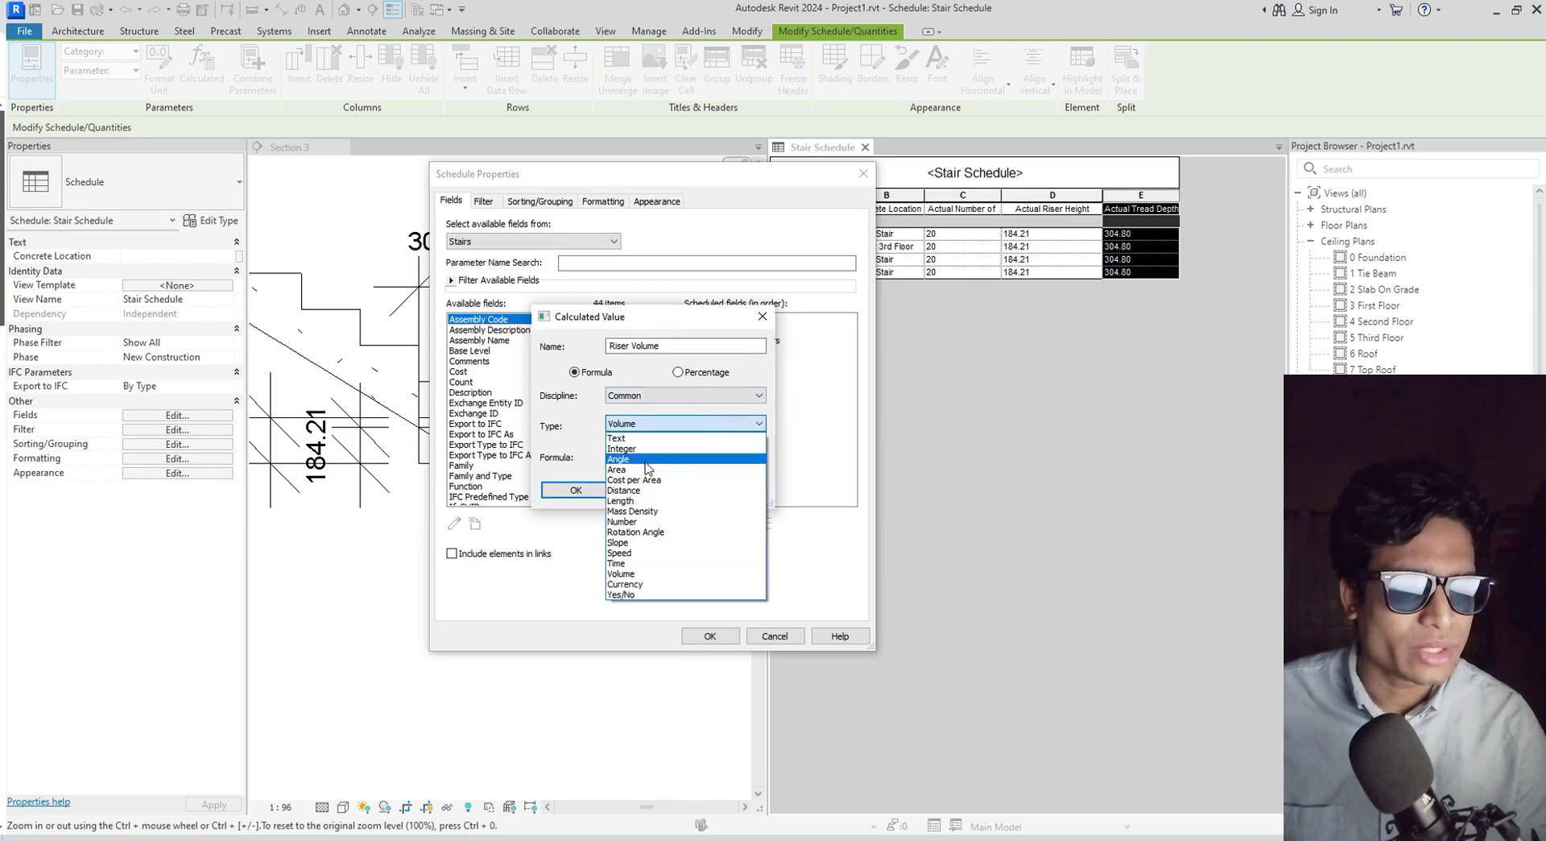
pyautogui.click(638, 469)
pyautogui.click(709, 345)
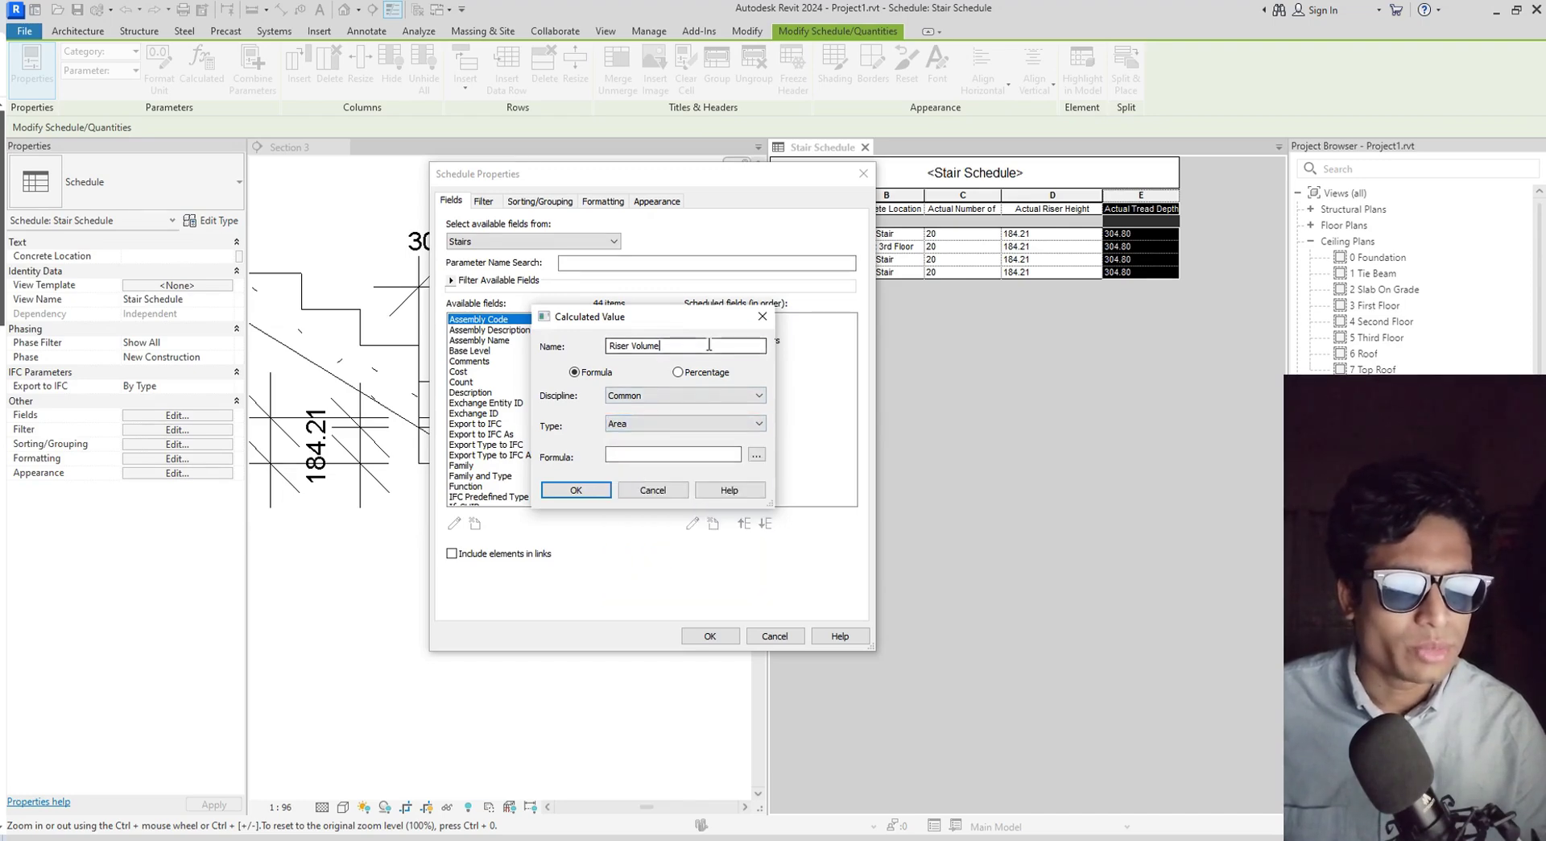
pyautogui.press('BackSpace')
pyautogui.press('BackSpace')
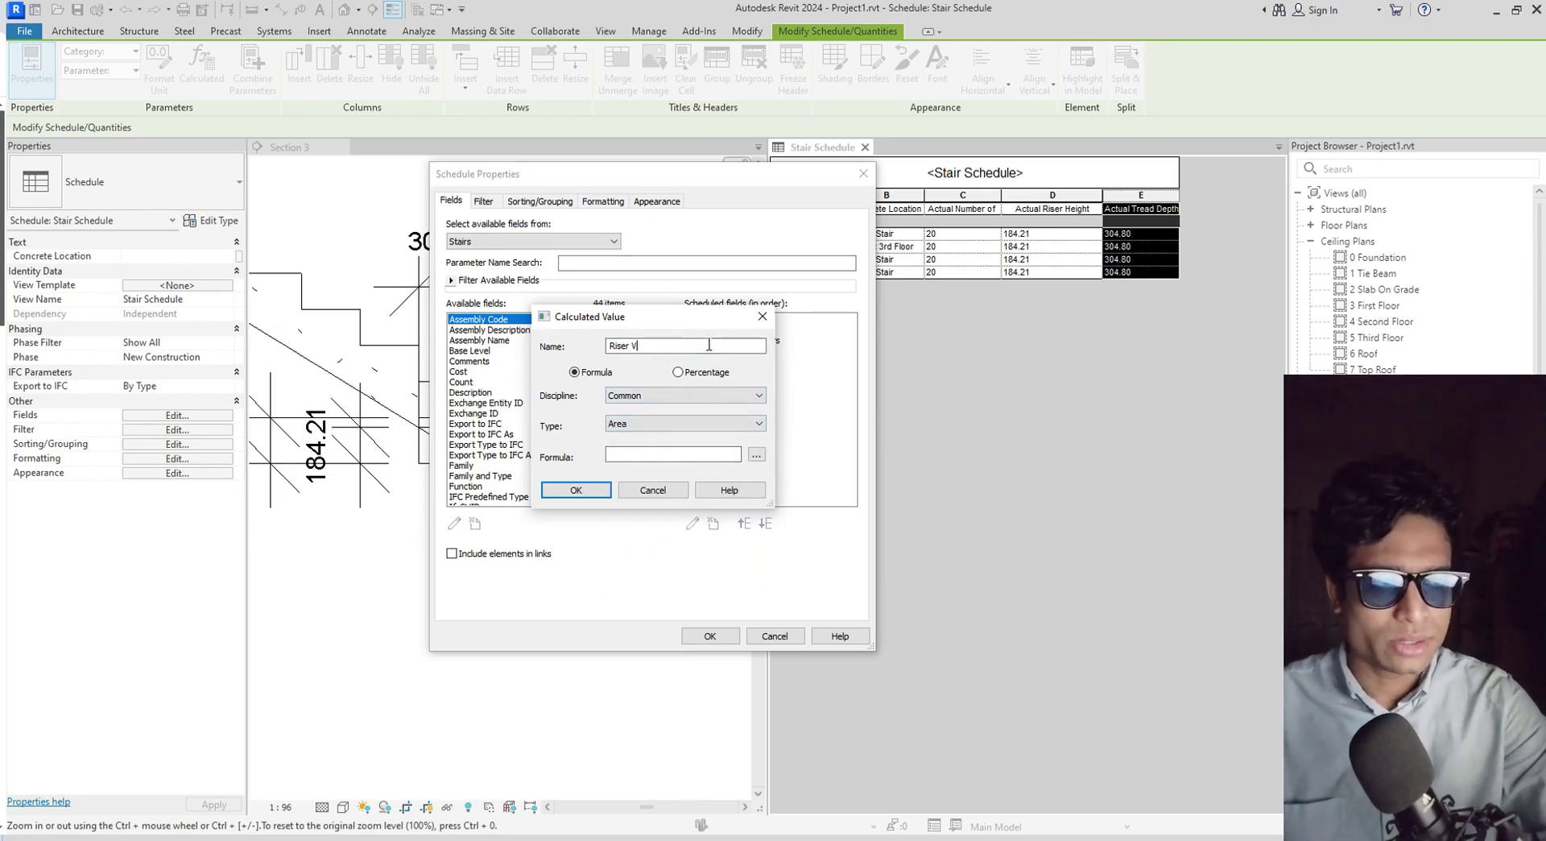
pyautogui.press('BackSpace')
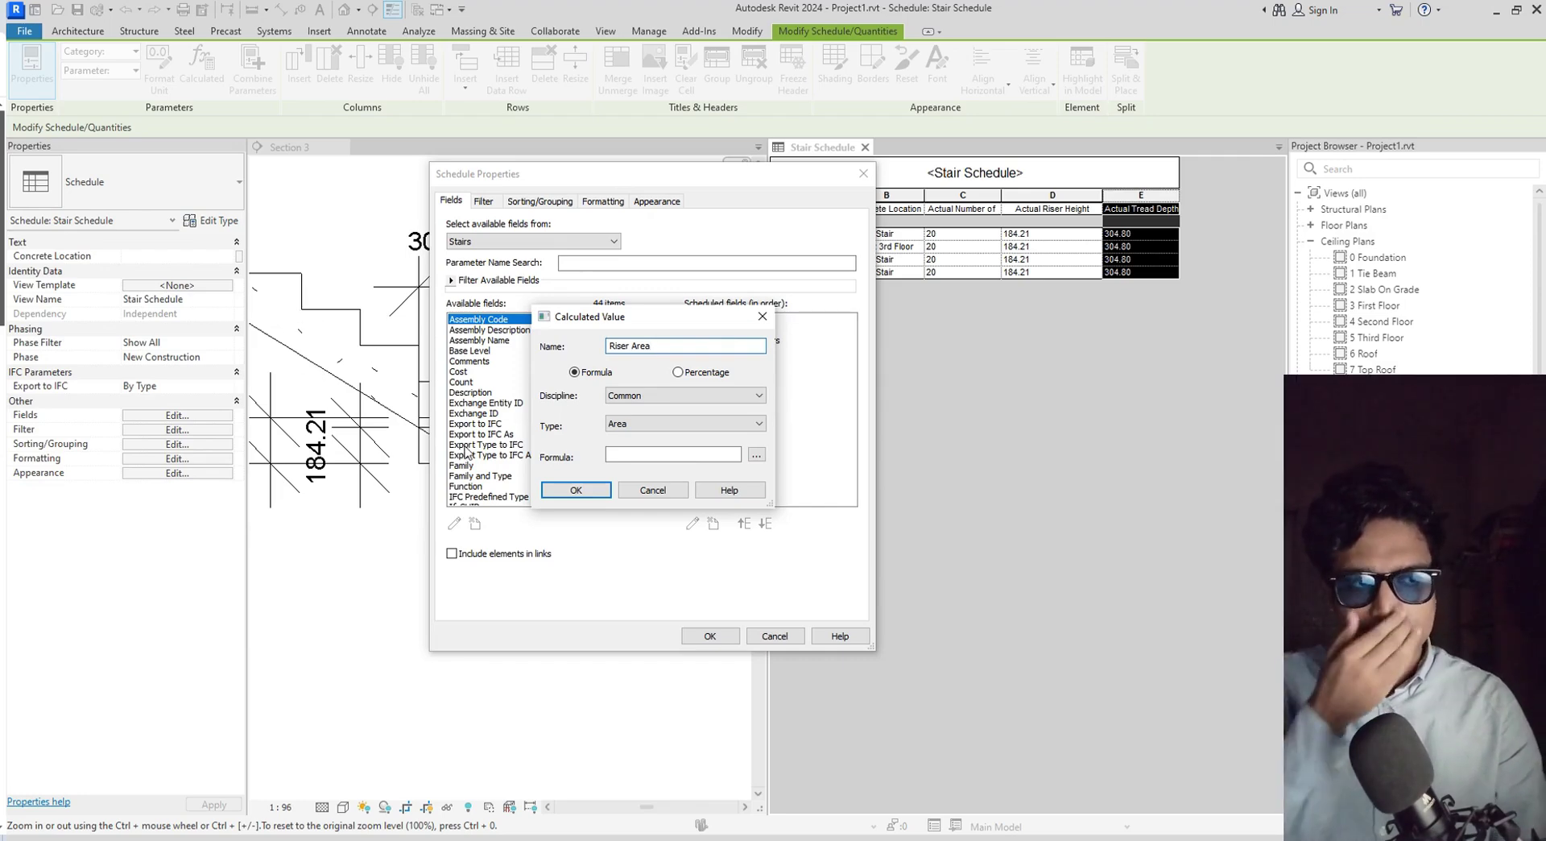
# Give Riser Area the formula Actual Riser Height * Actual Tread Depth and apply it to the Stair Schedule.
pyautogui.click(756, 455)
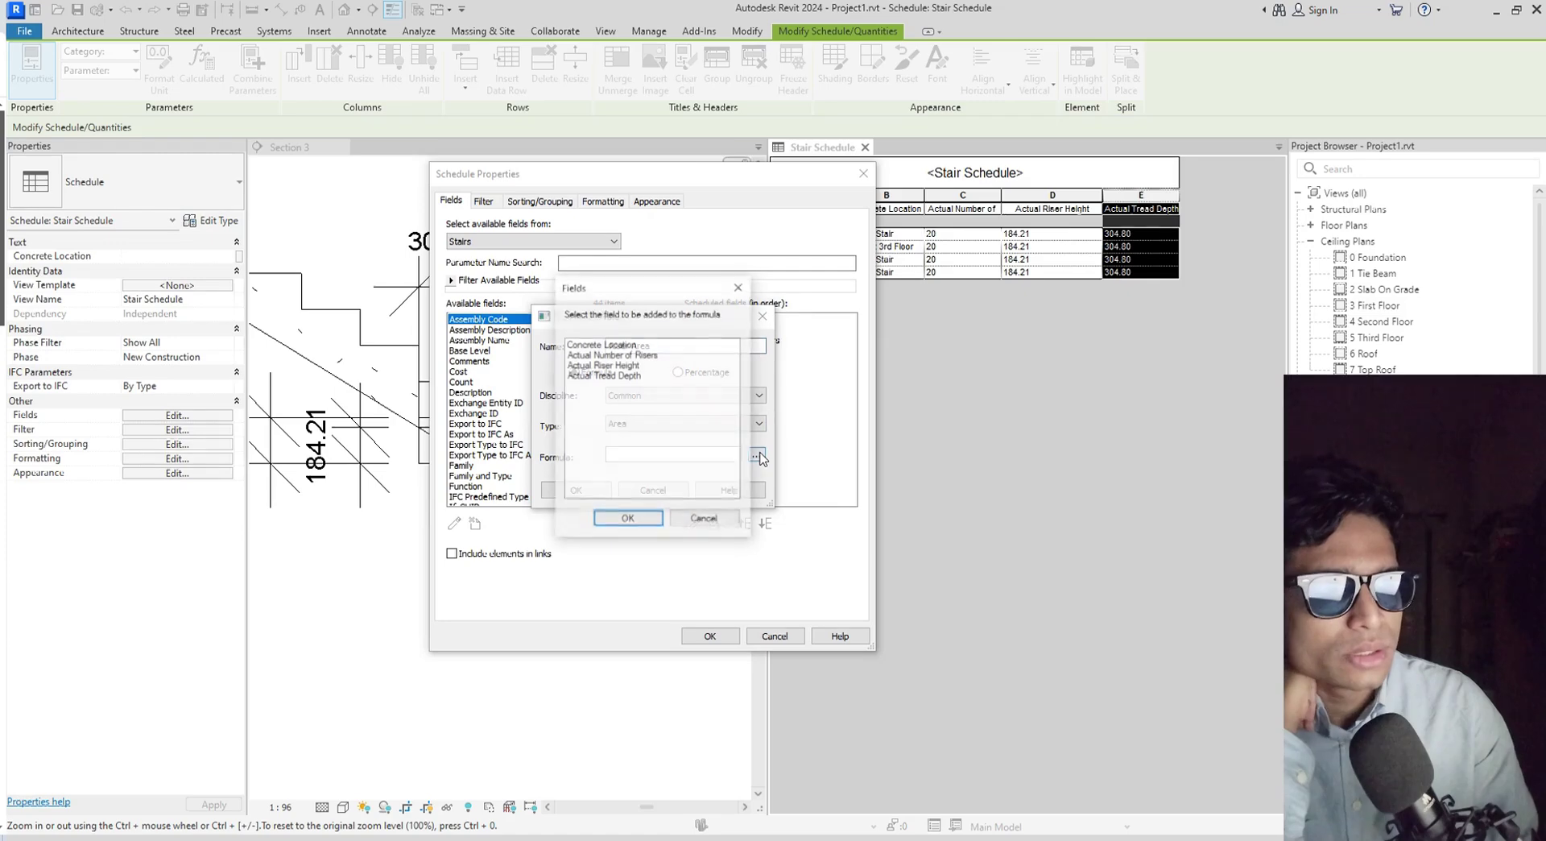
pyautogui.click(636, 366)
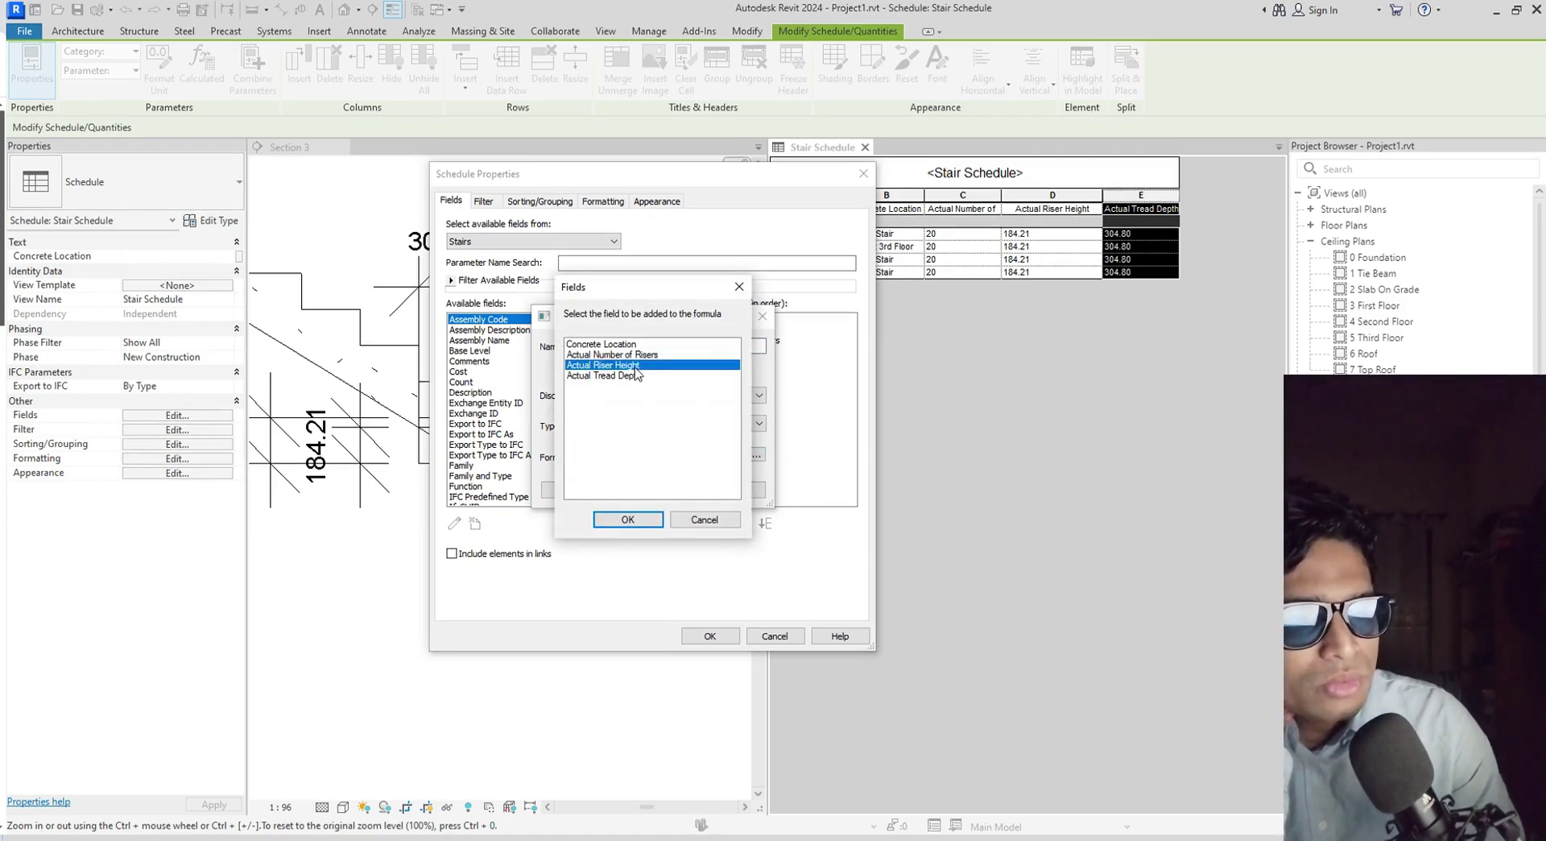
pyautogui.click(627, 518)
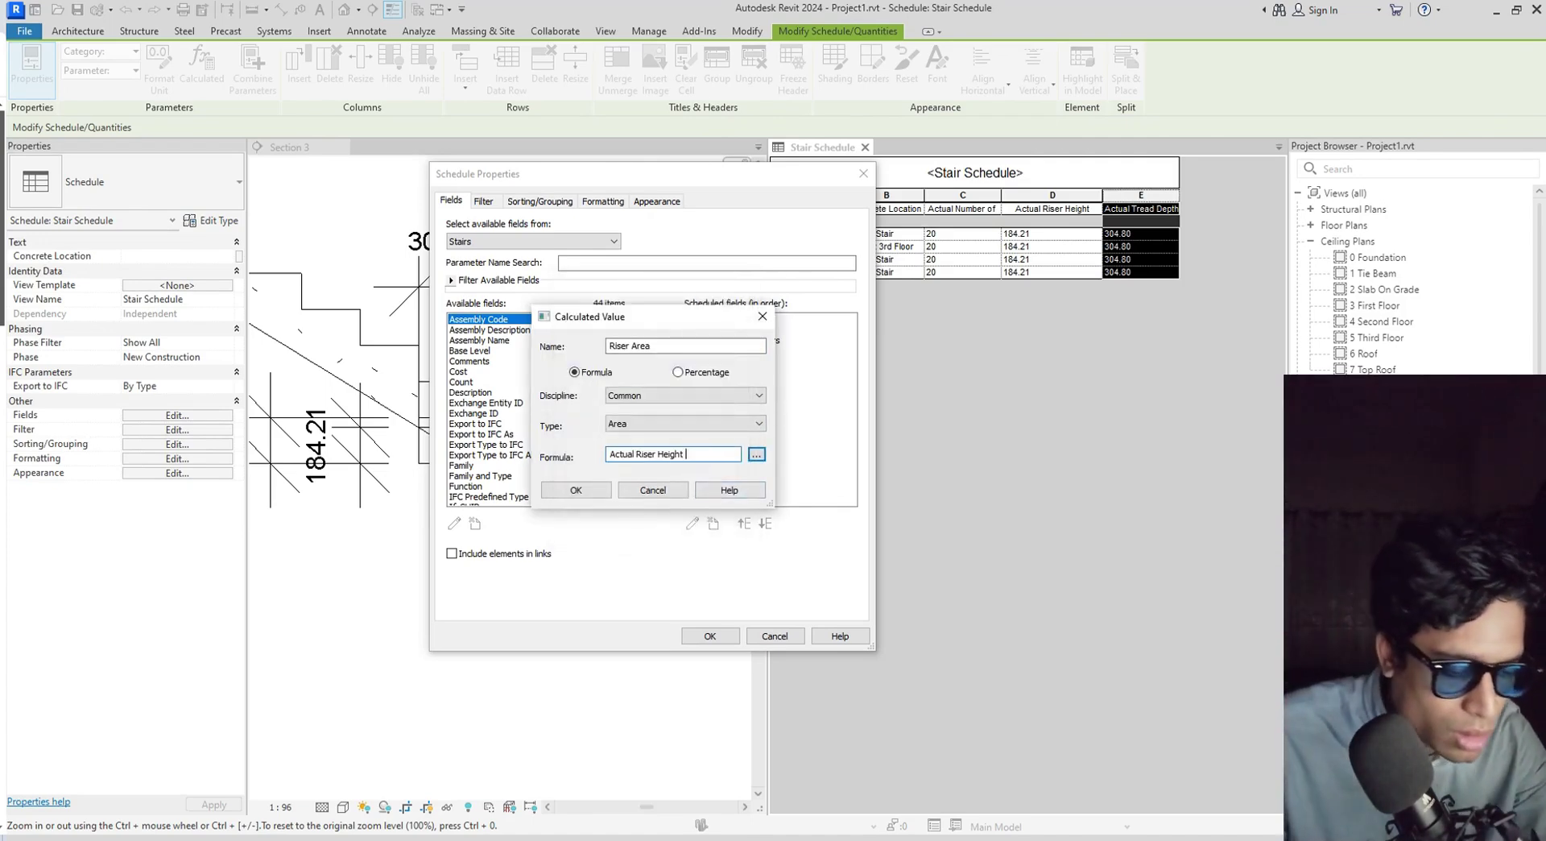
pyautogui.write('*')
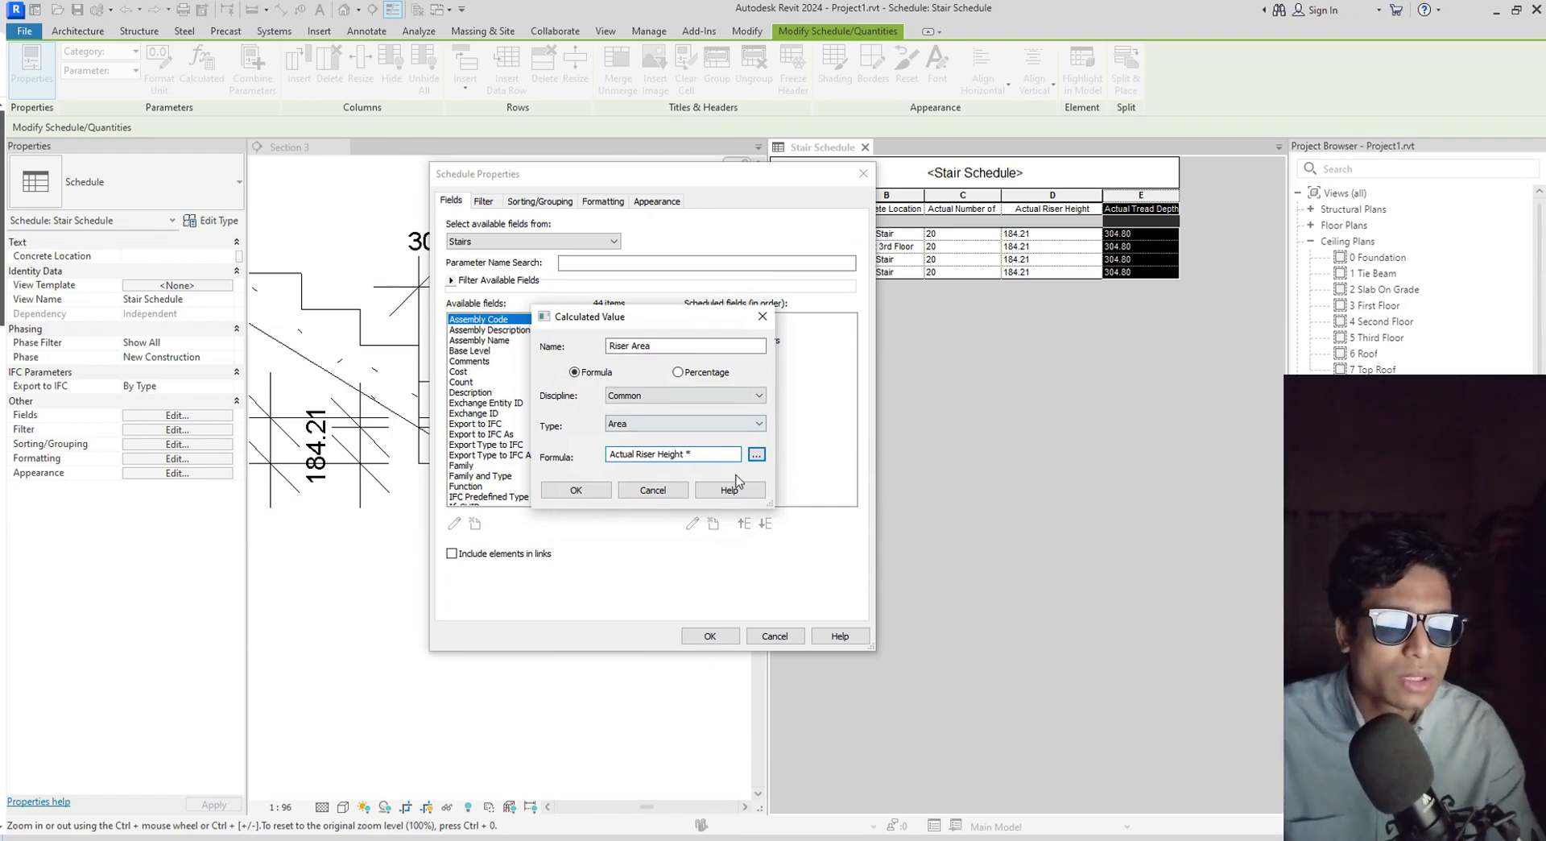
pyautogui.click(756, 454)
pyautogui.click(649, 376)
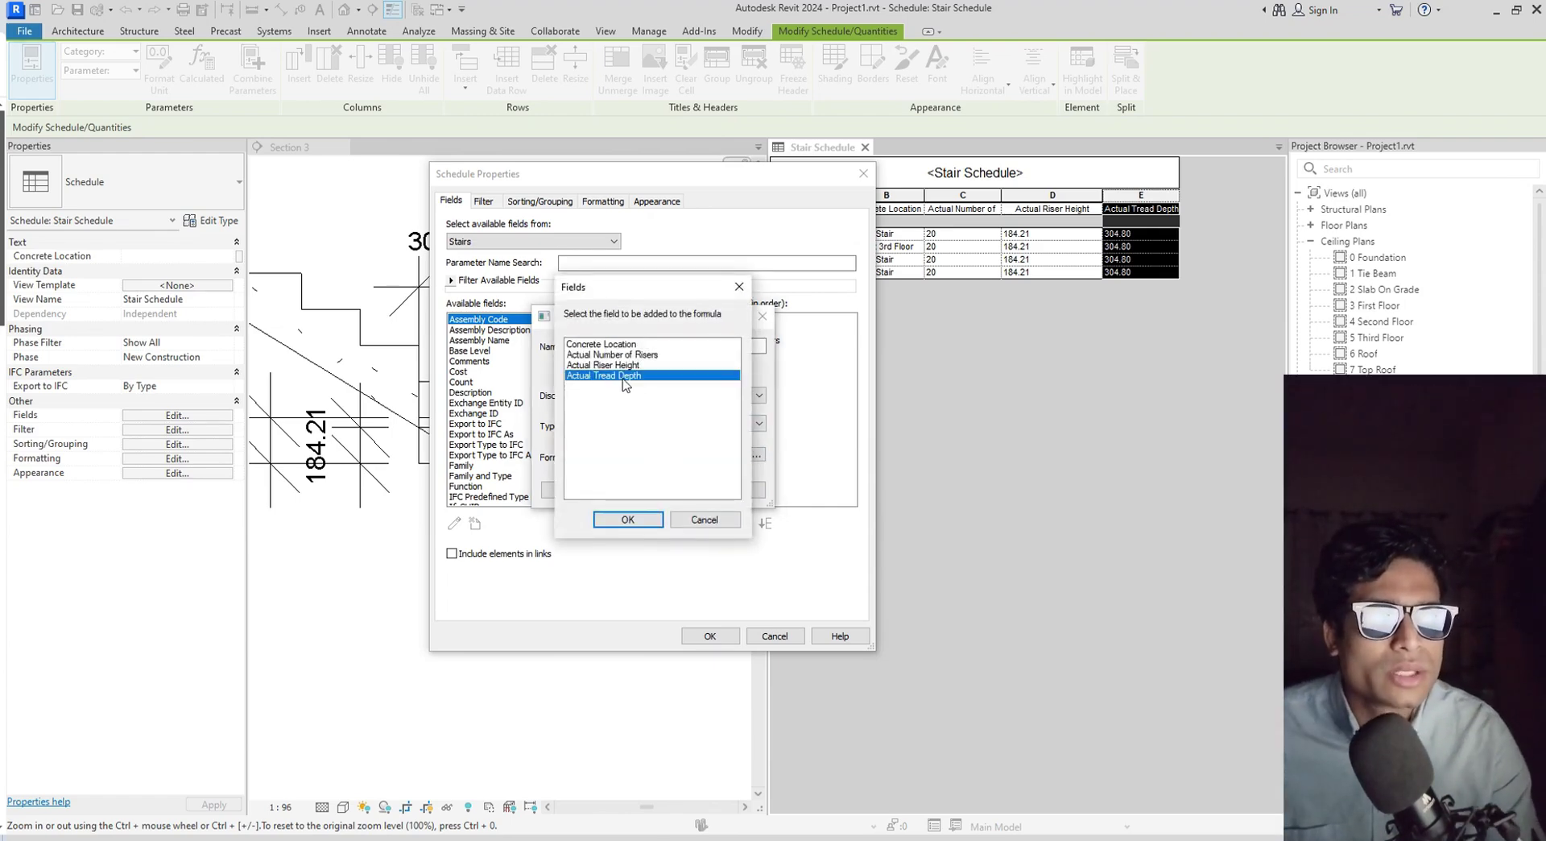
pyautogui.click(628, 519)
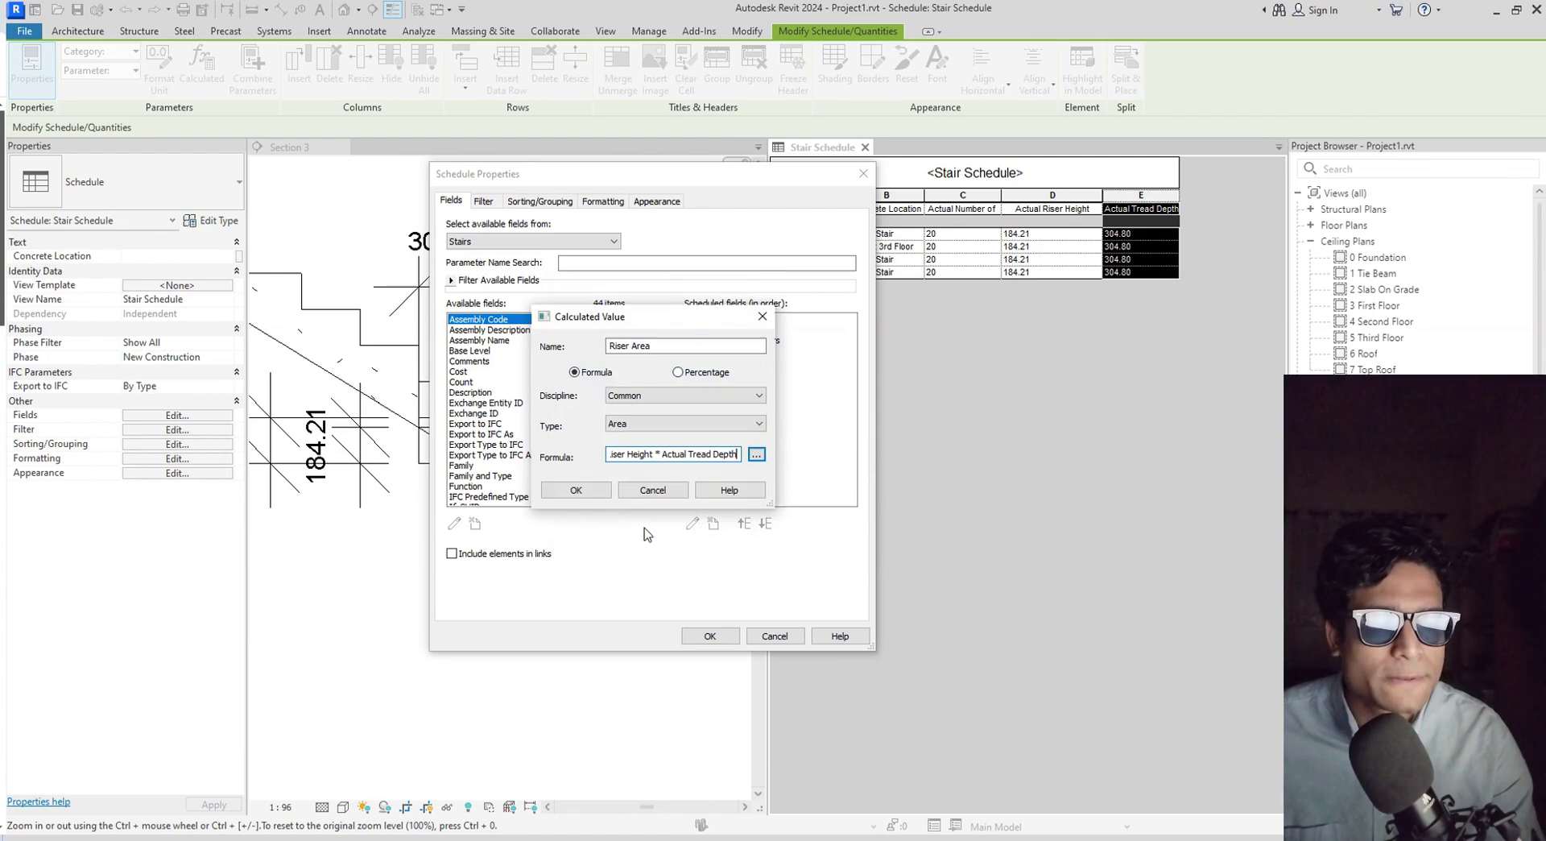
pyautogui.click(575, 489)
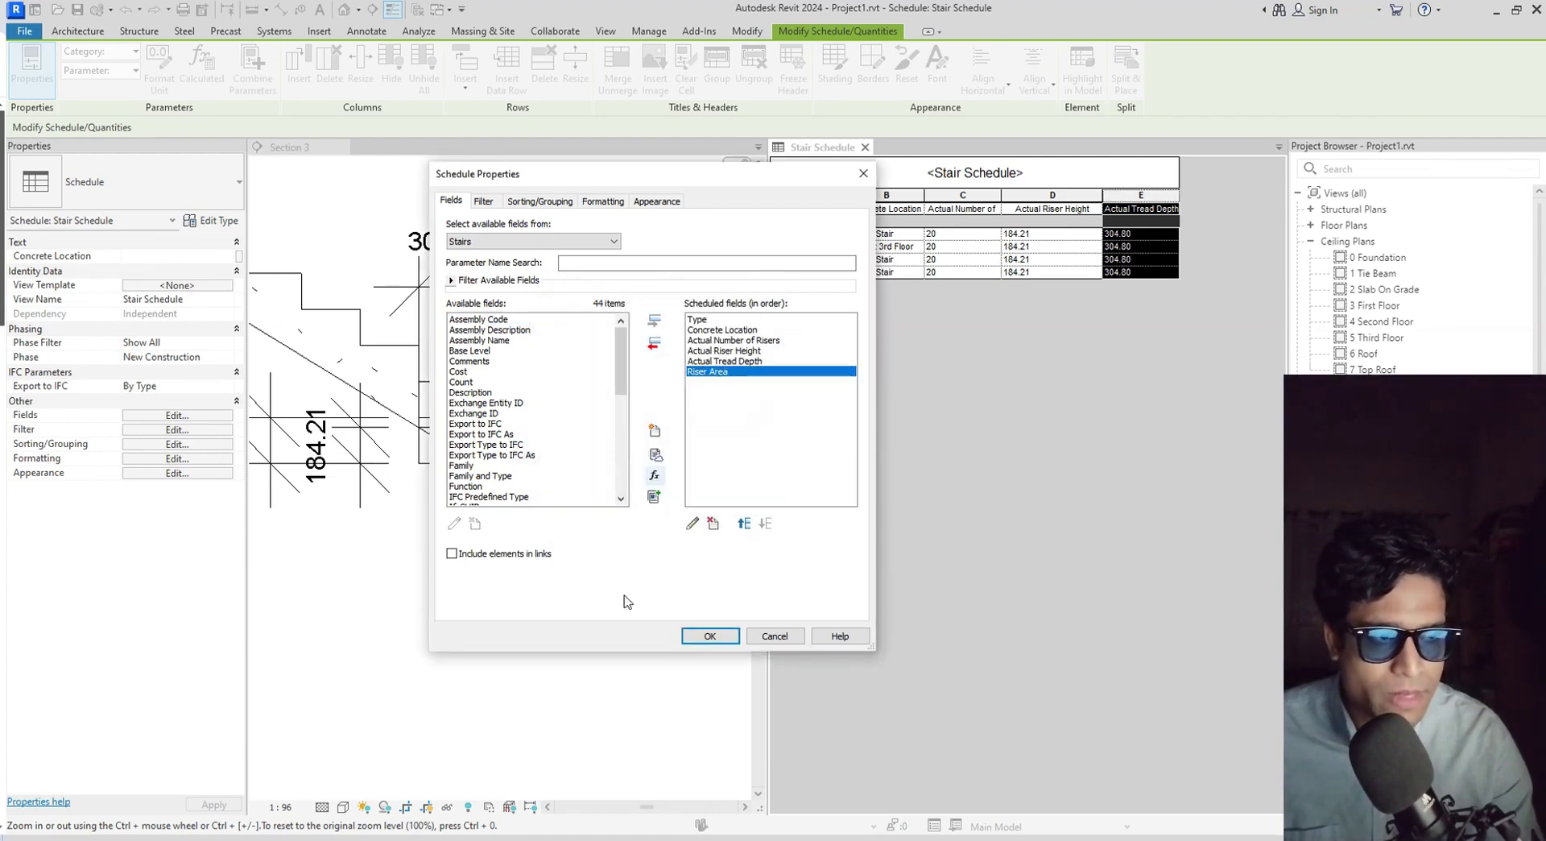
pyautogui.click(697, 636)
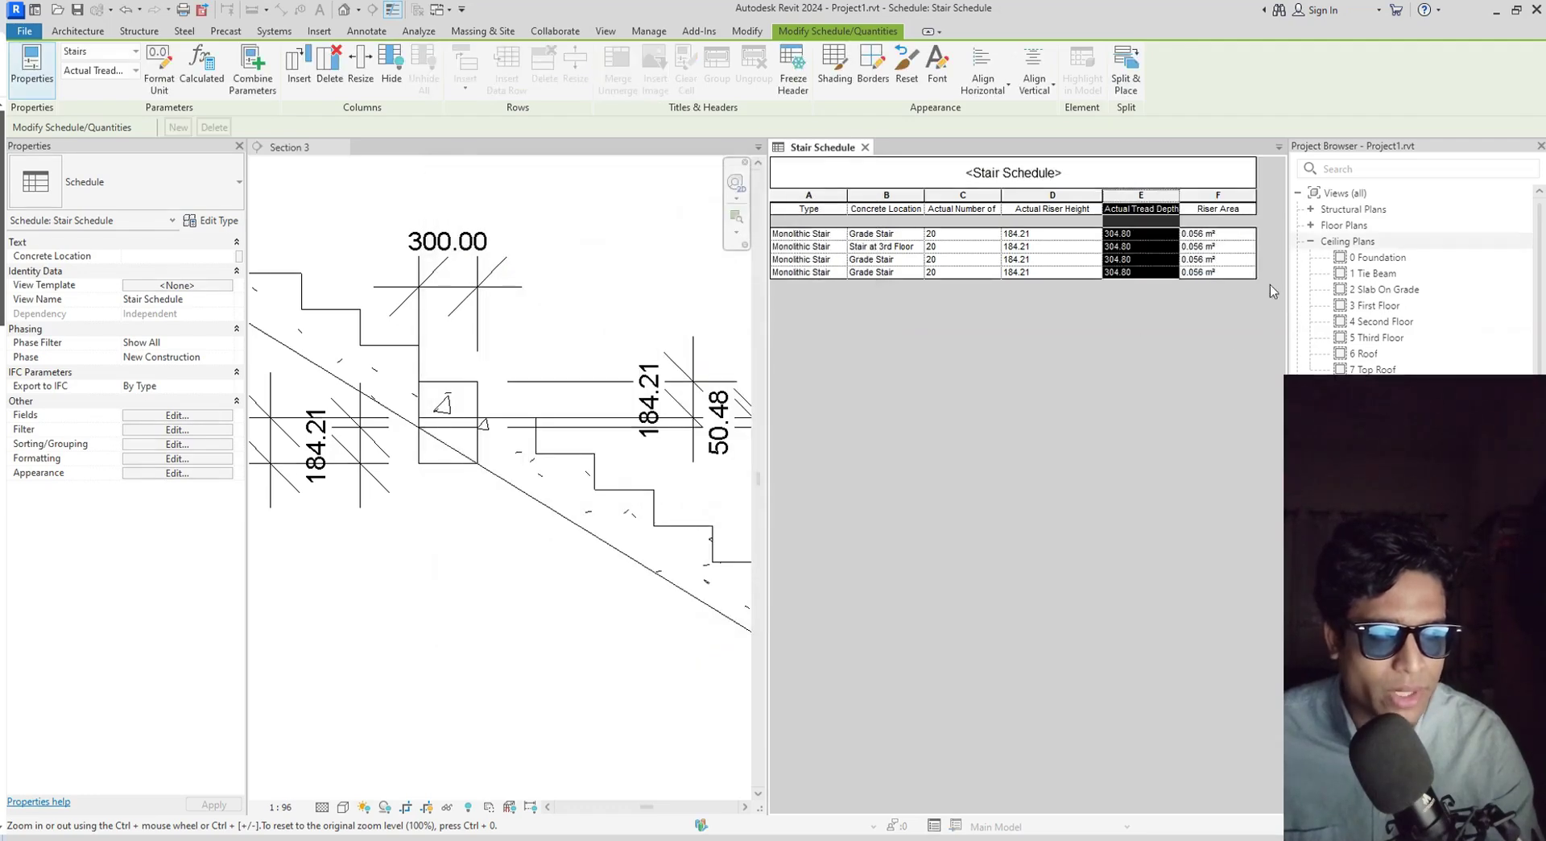
# Start another calculated value in the Stair Schedule's fields, named Riser Volume with type Volume.
pyautogui.click(1211, 208)
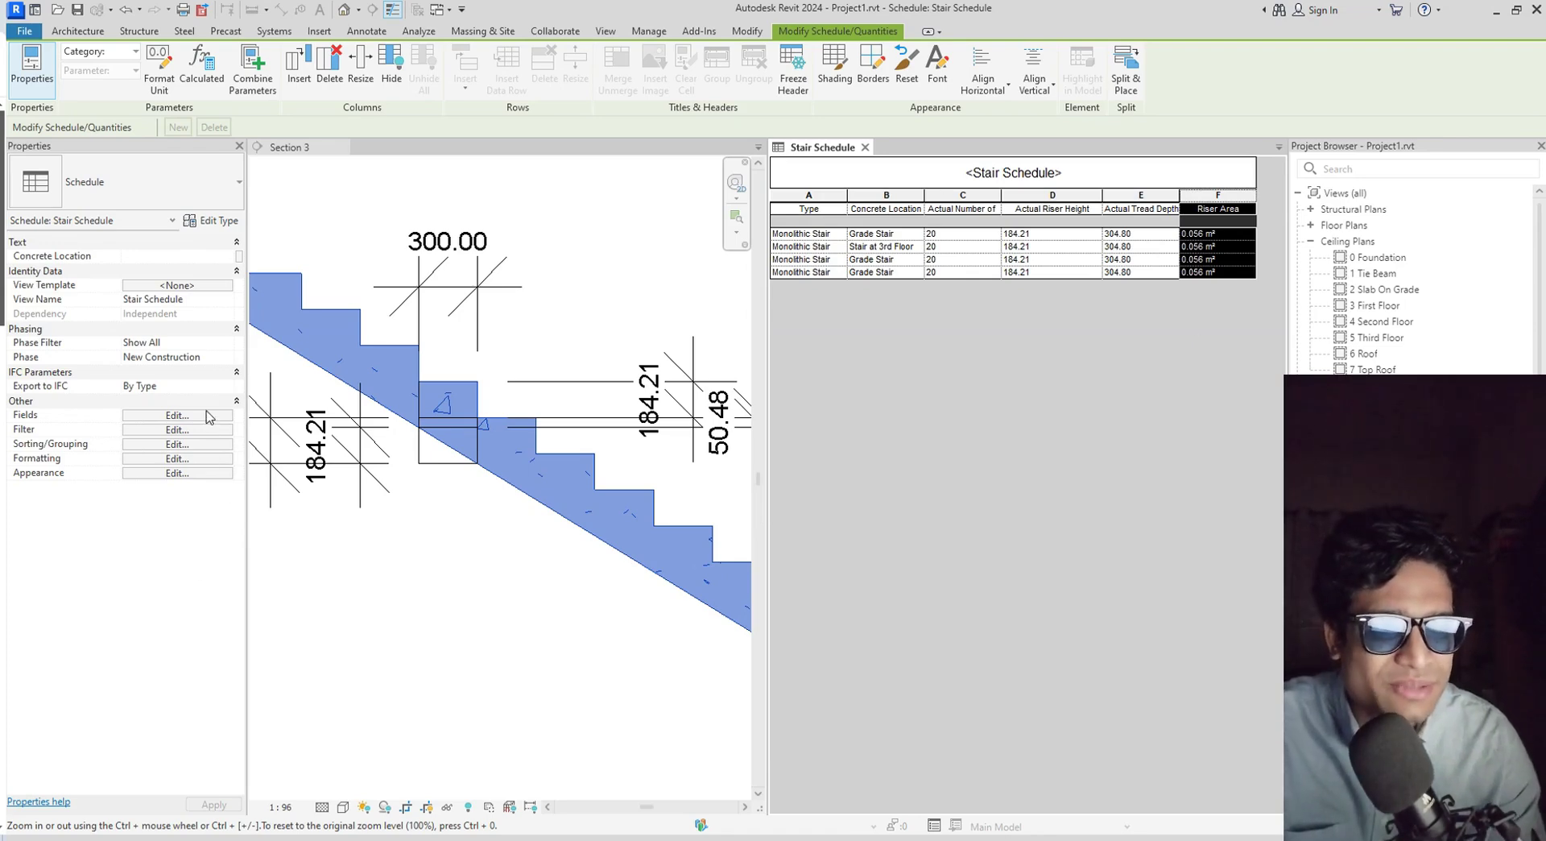
pyautogui.click(178, 416)
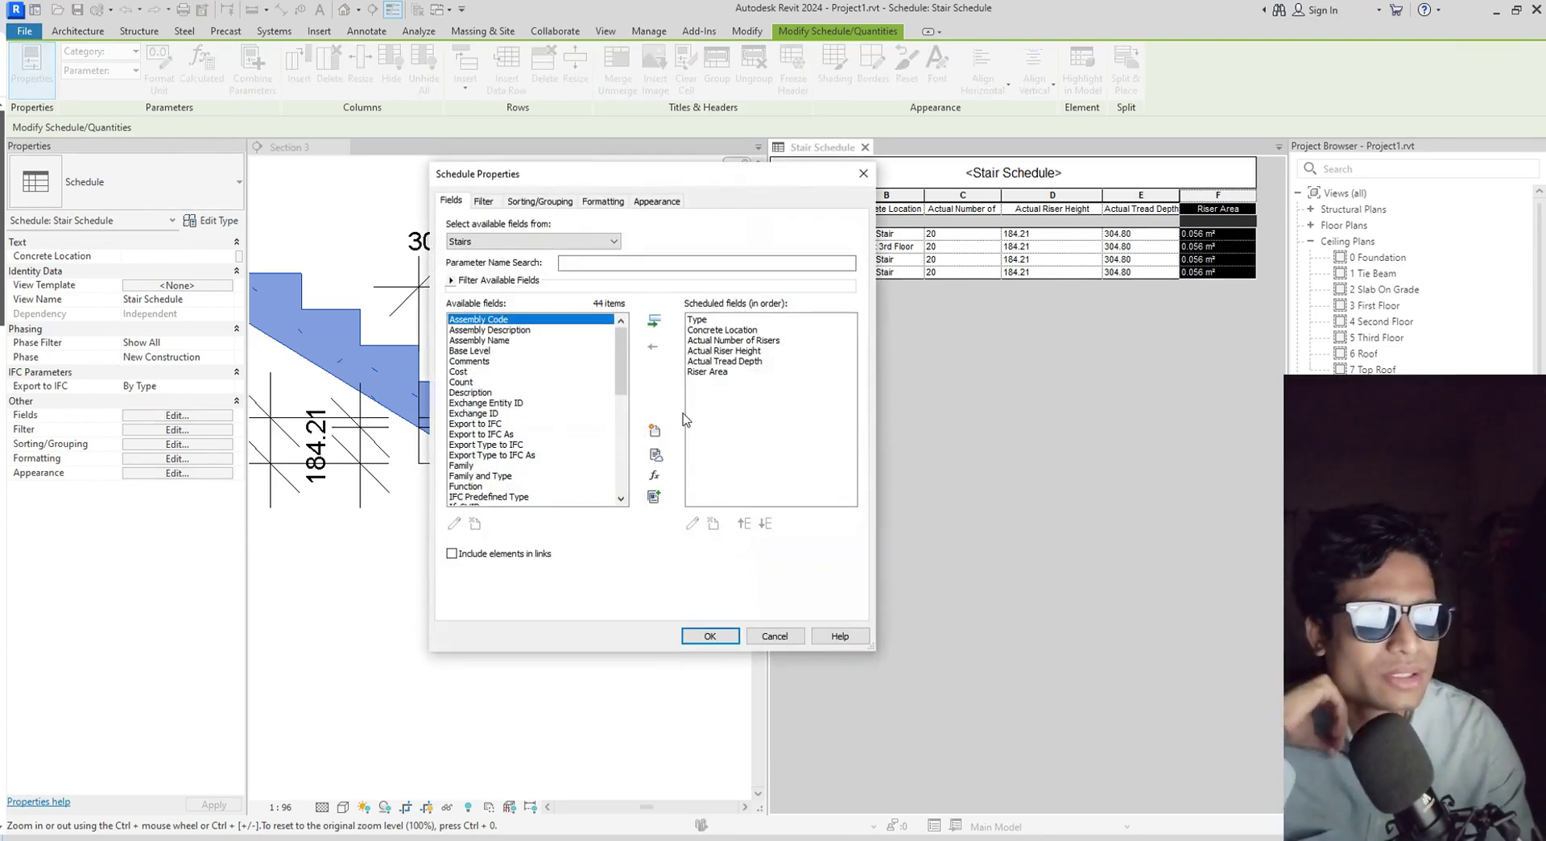
pyautogui.click(656, 476)
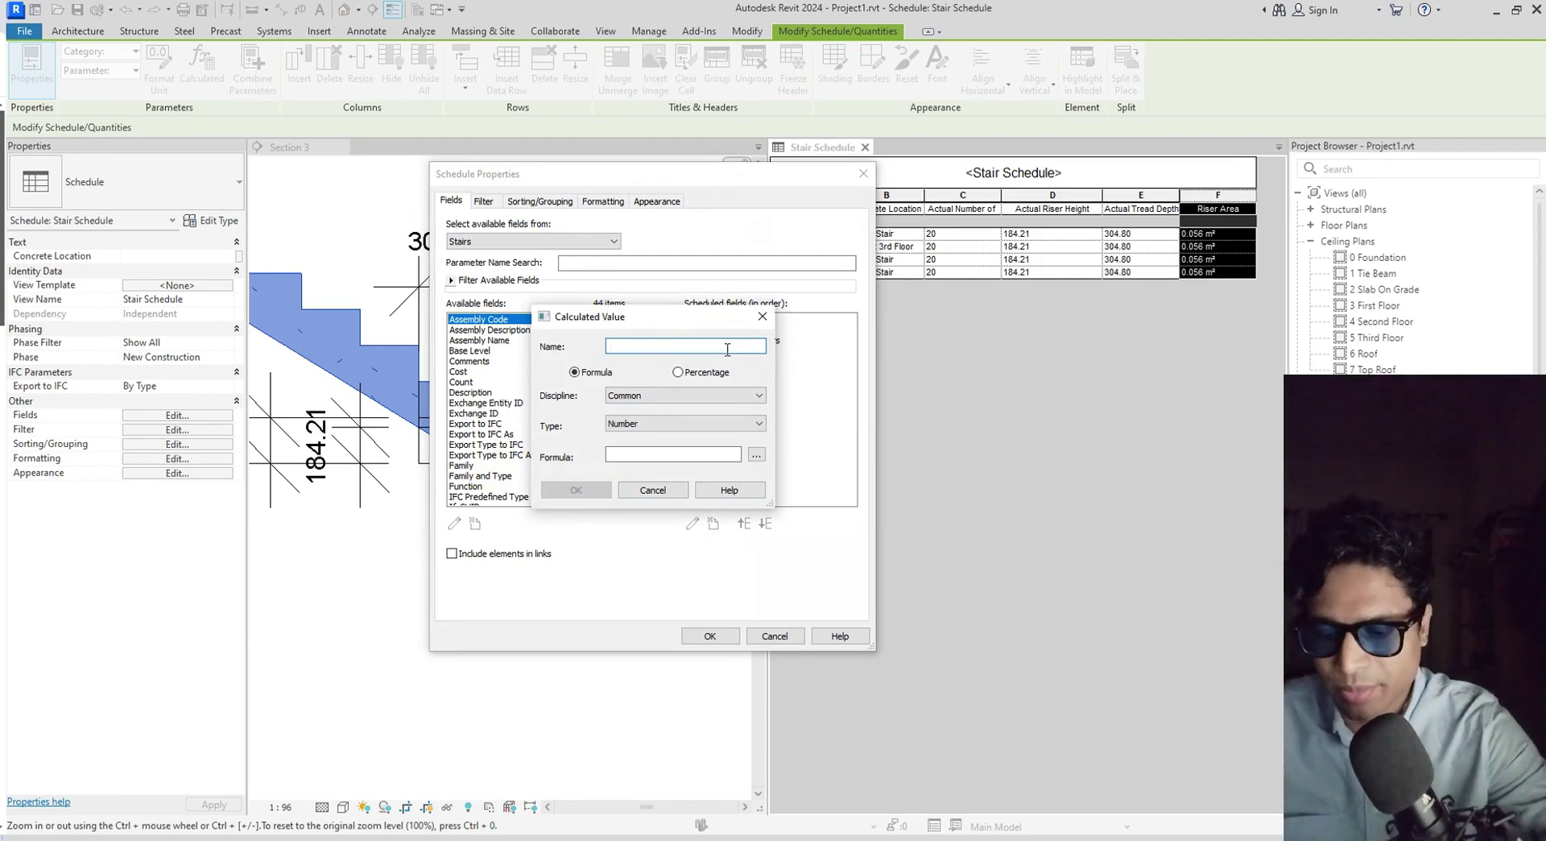
pyautogui.write('Ro')
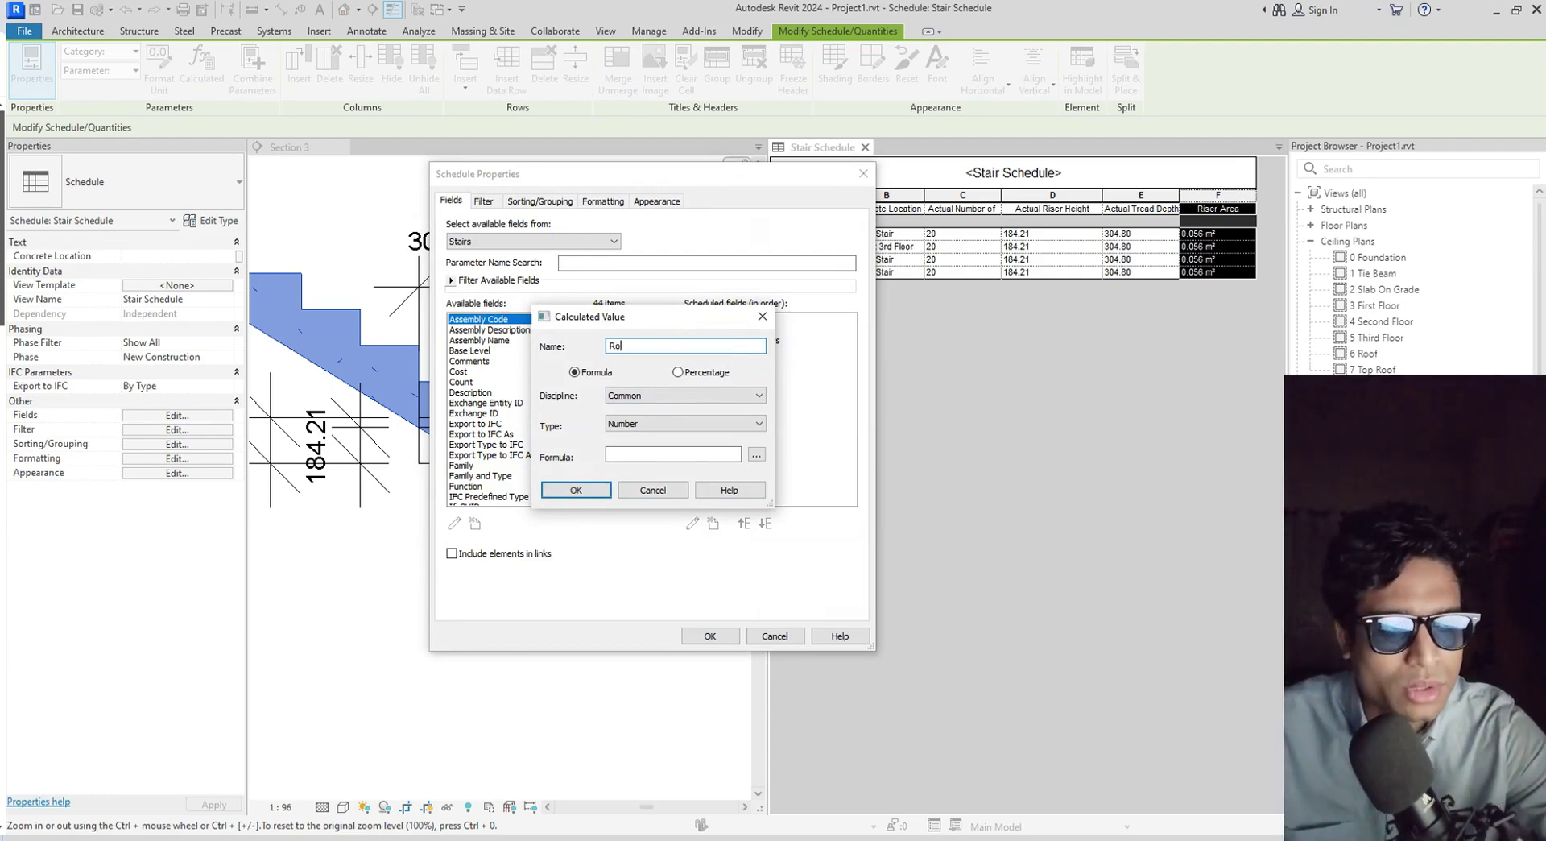
pyautogui.write('ser Vlume')
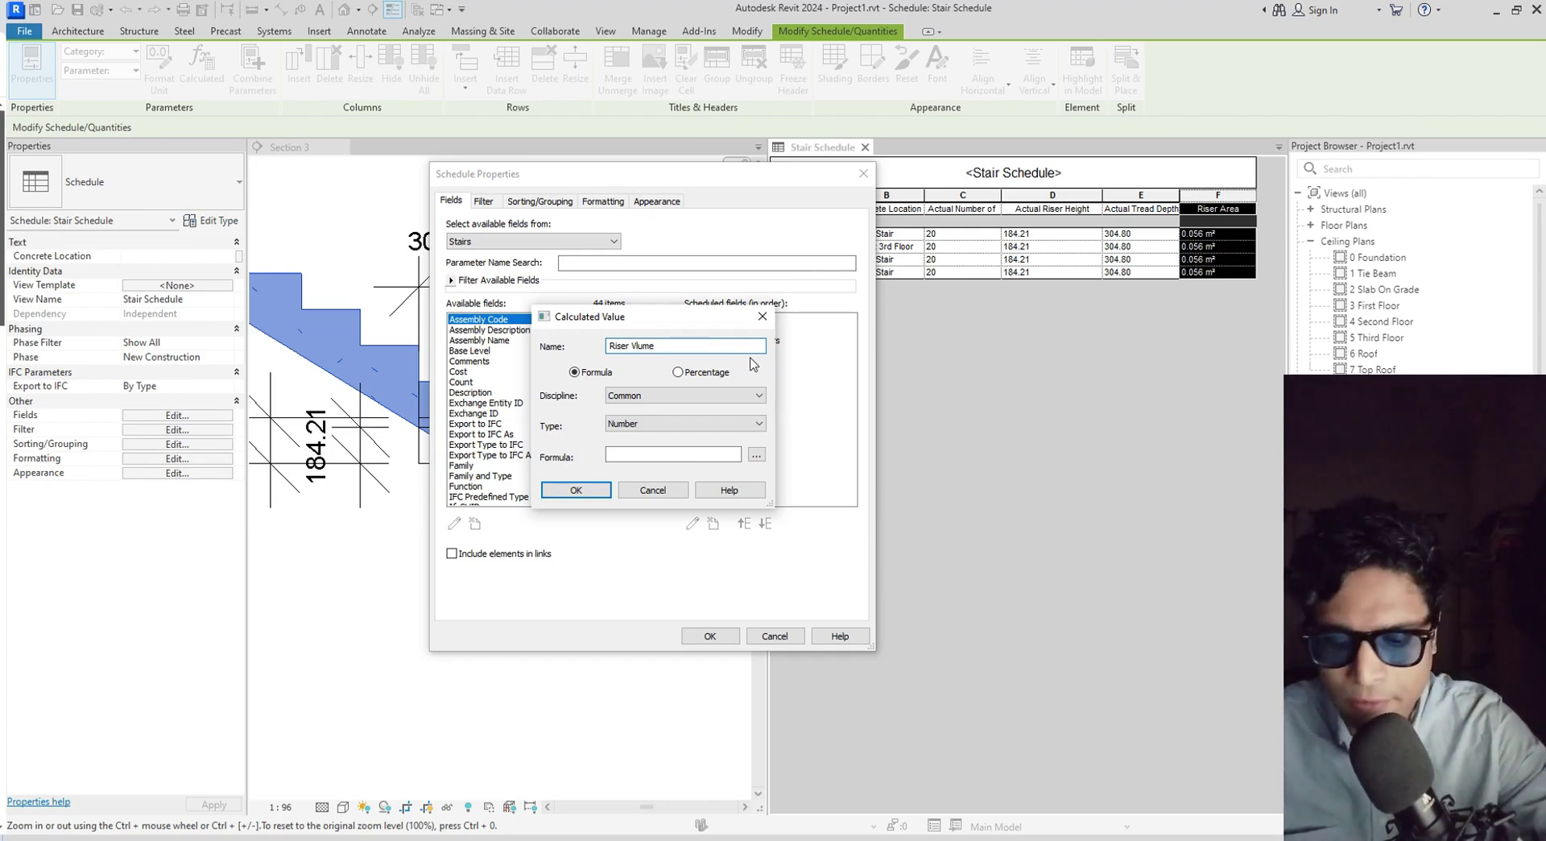
pyautogui.click(641, 345)
pyautogui.write('o')
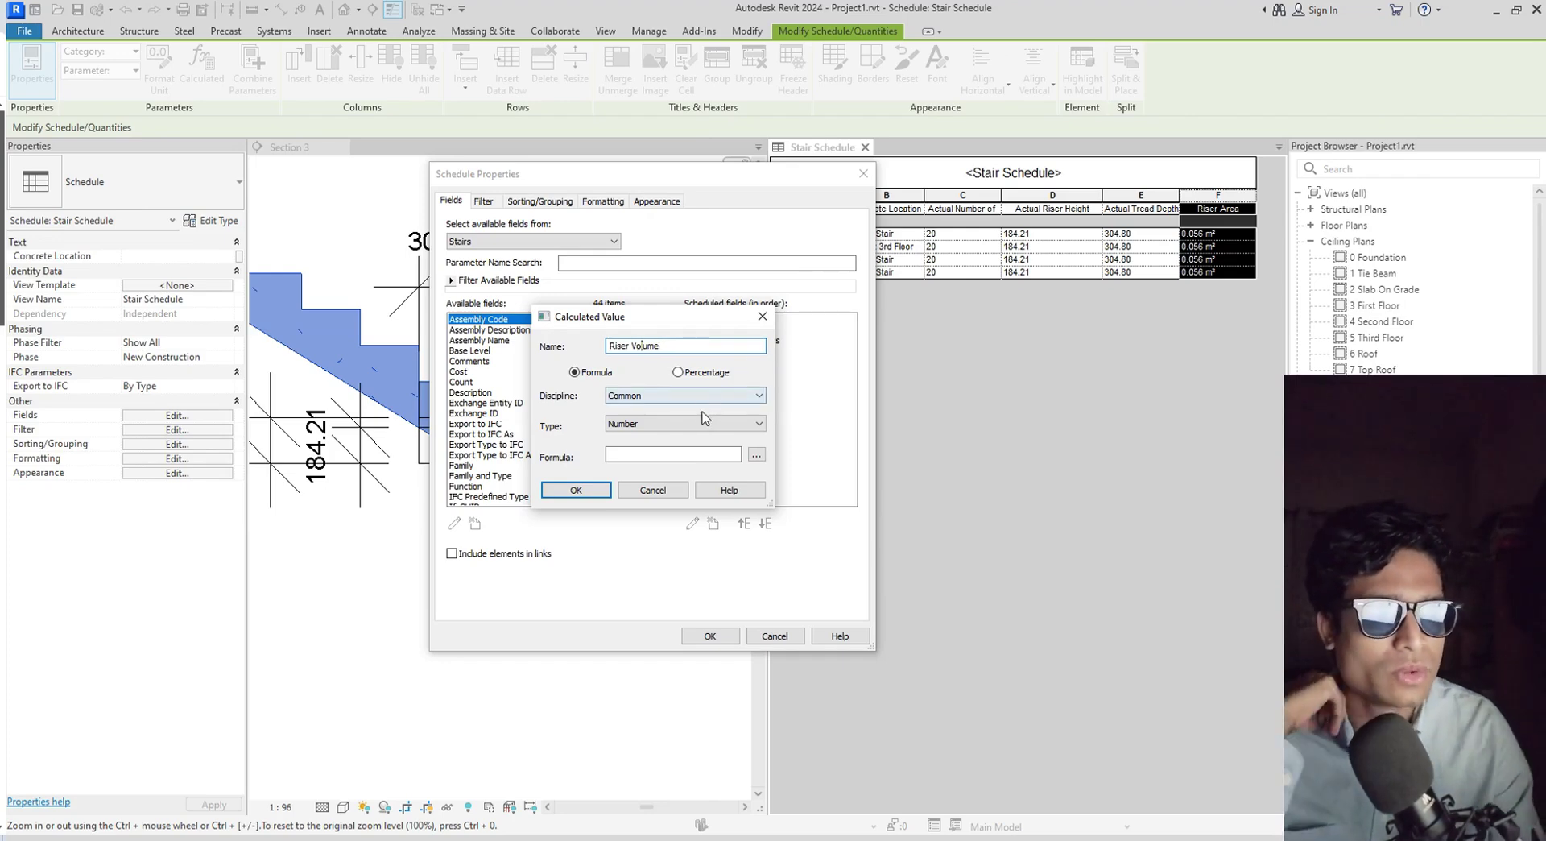
pyautogui.click(686, 425)
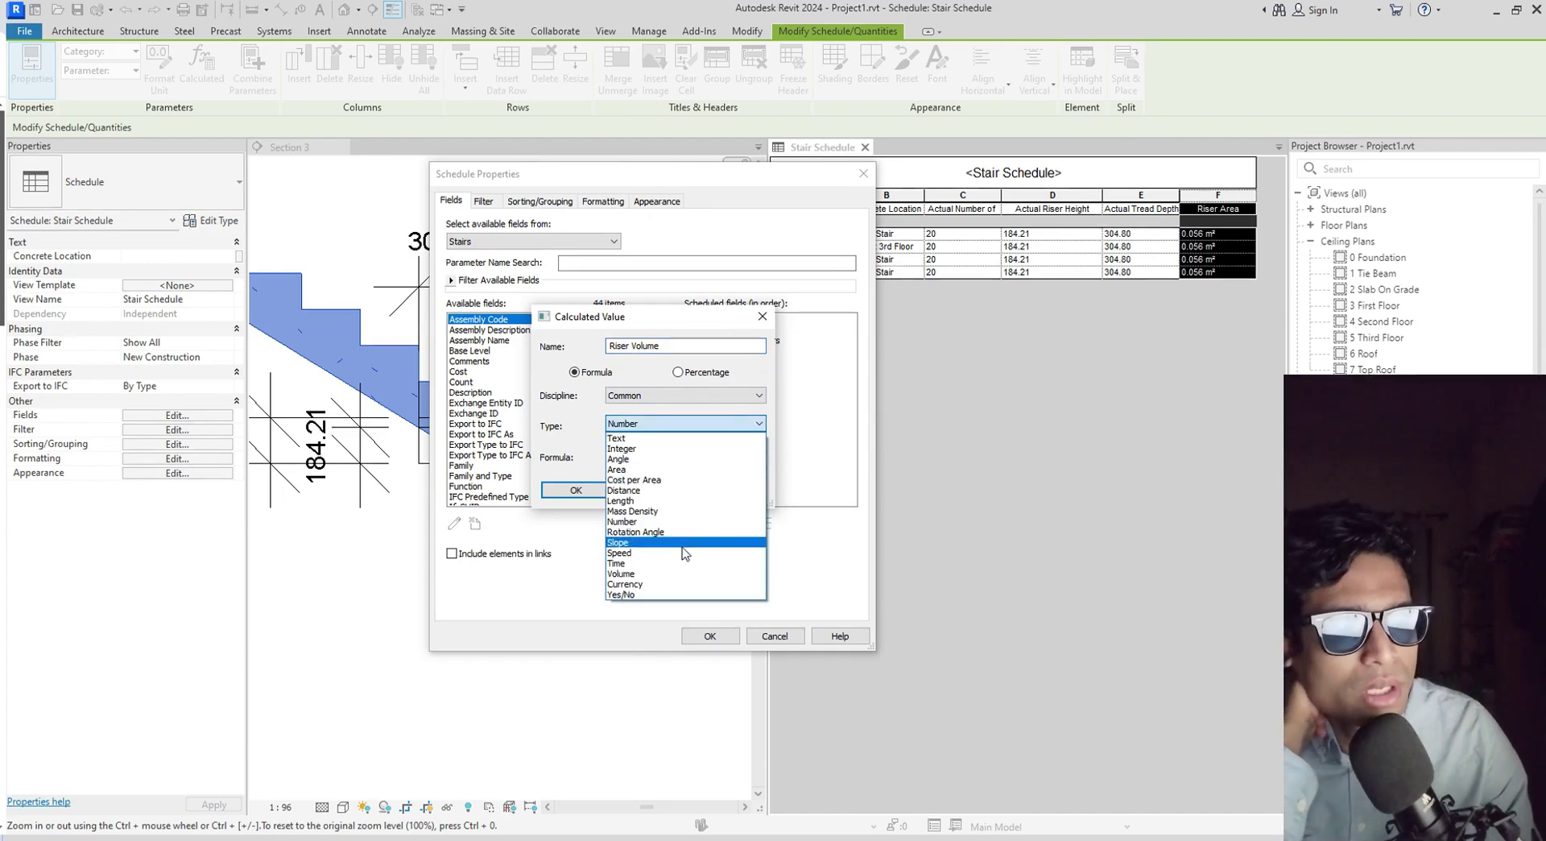
pyautogui.click(659, 575)
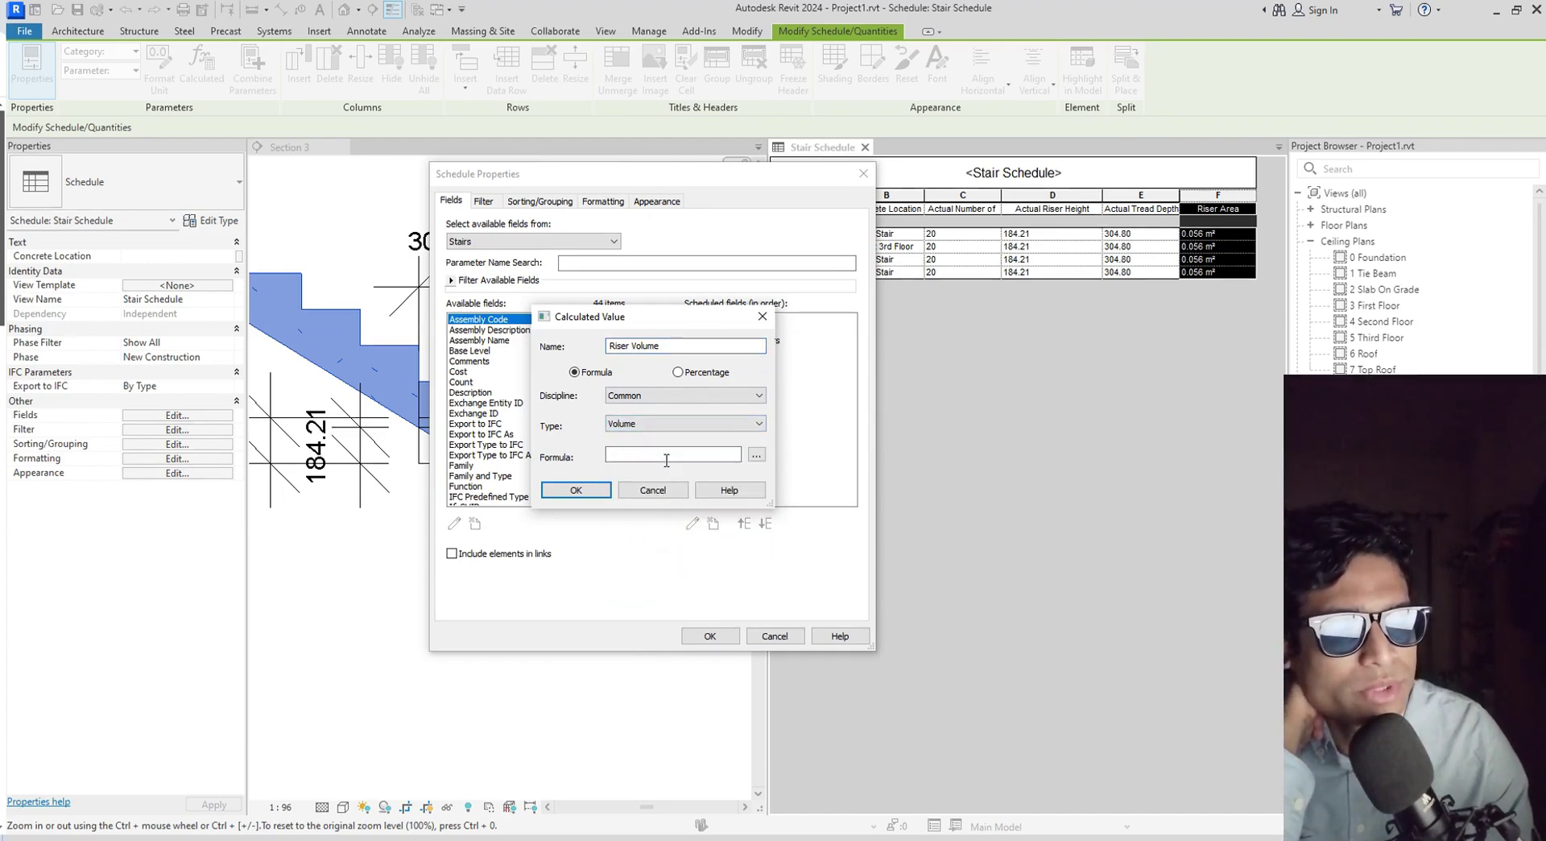
# Give Riser Volume the formula Riser Area * 1, apply it to the Stair Schedule and check its column.
pyautogui.click(756, 455)
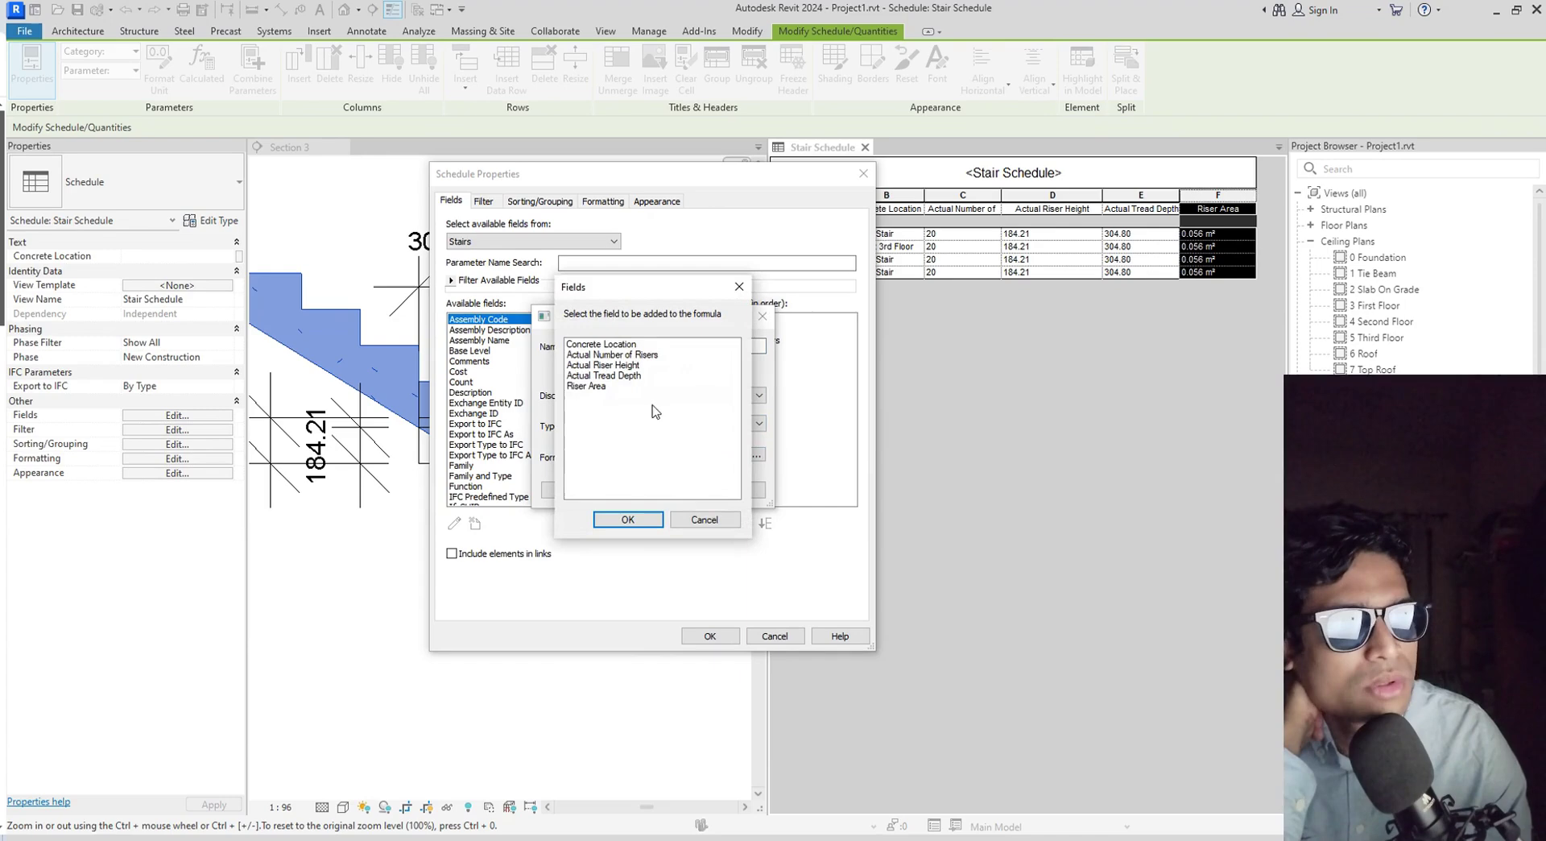
pyautogui.click(586, 386)
pyautogui.click(628, 520)
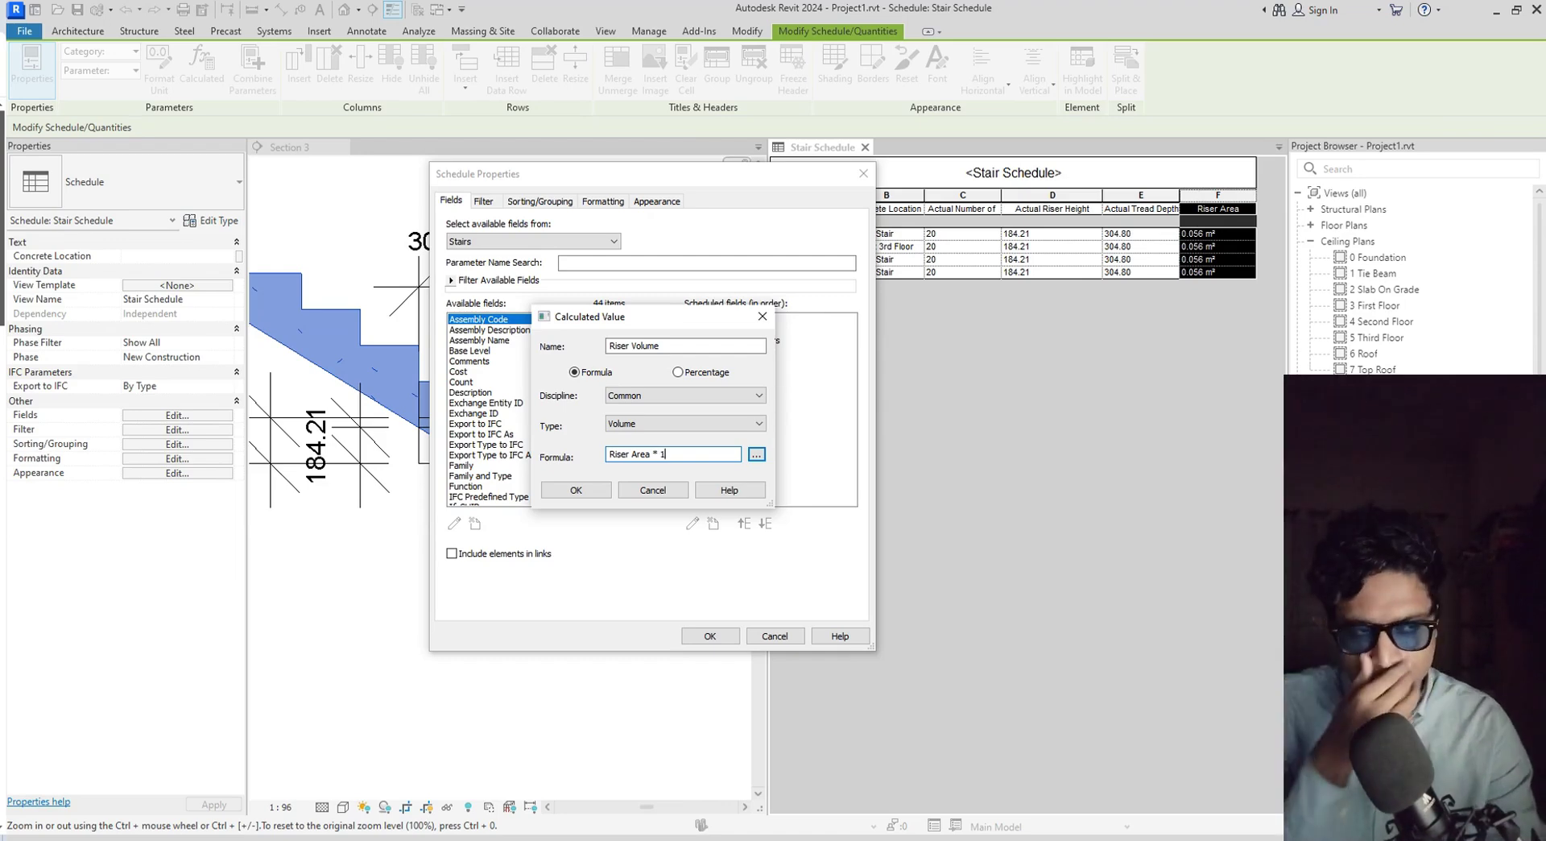
pyautogui.click(593, 494)
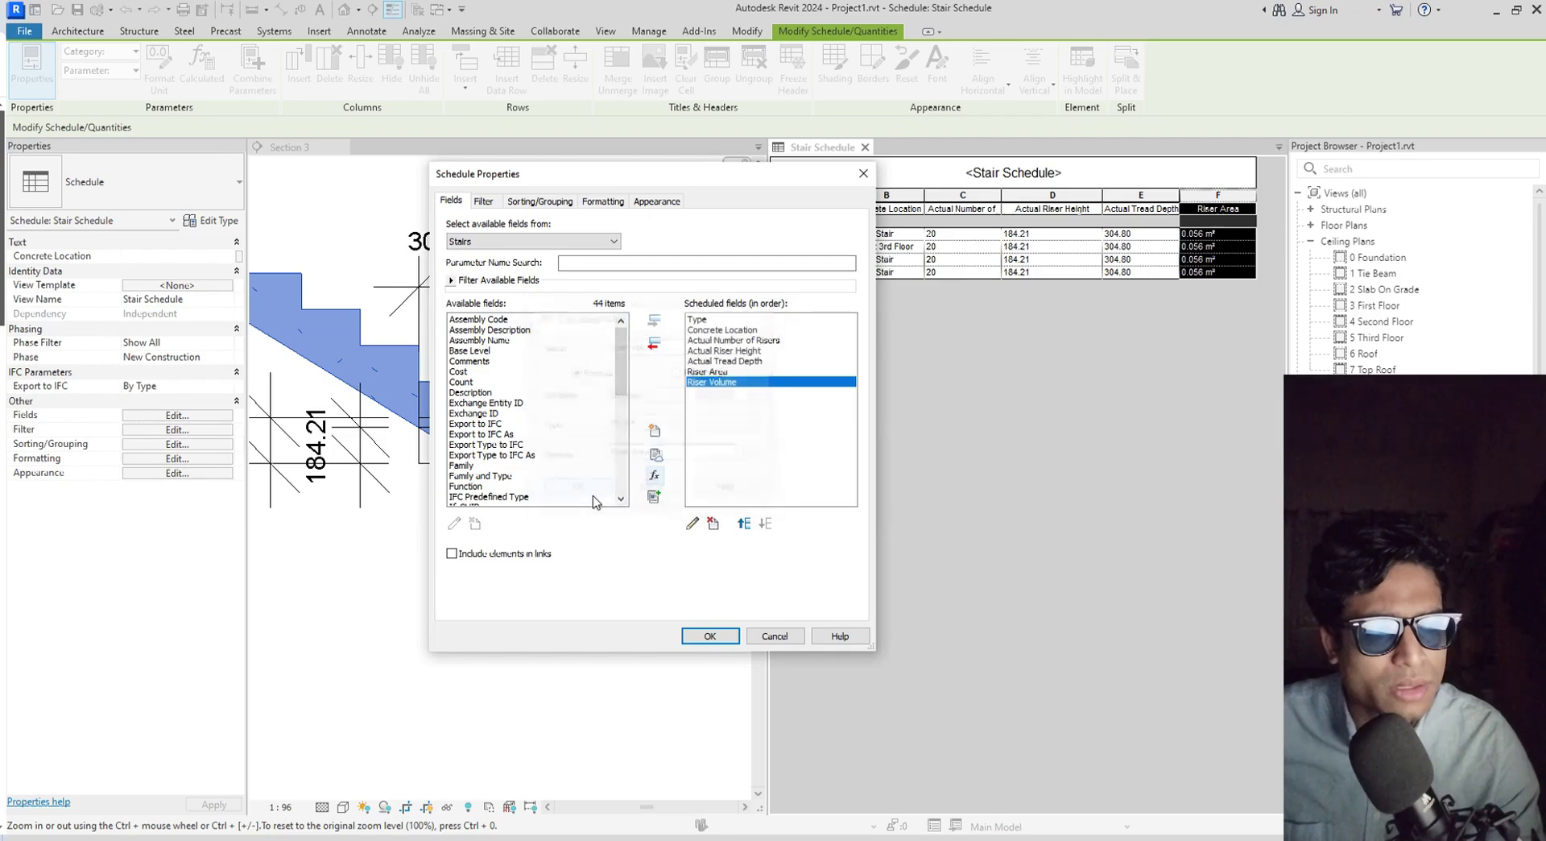
pyautogui.click(708, 636)
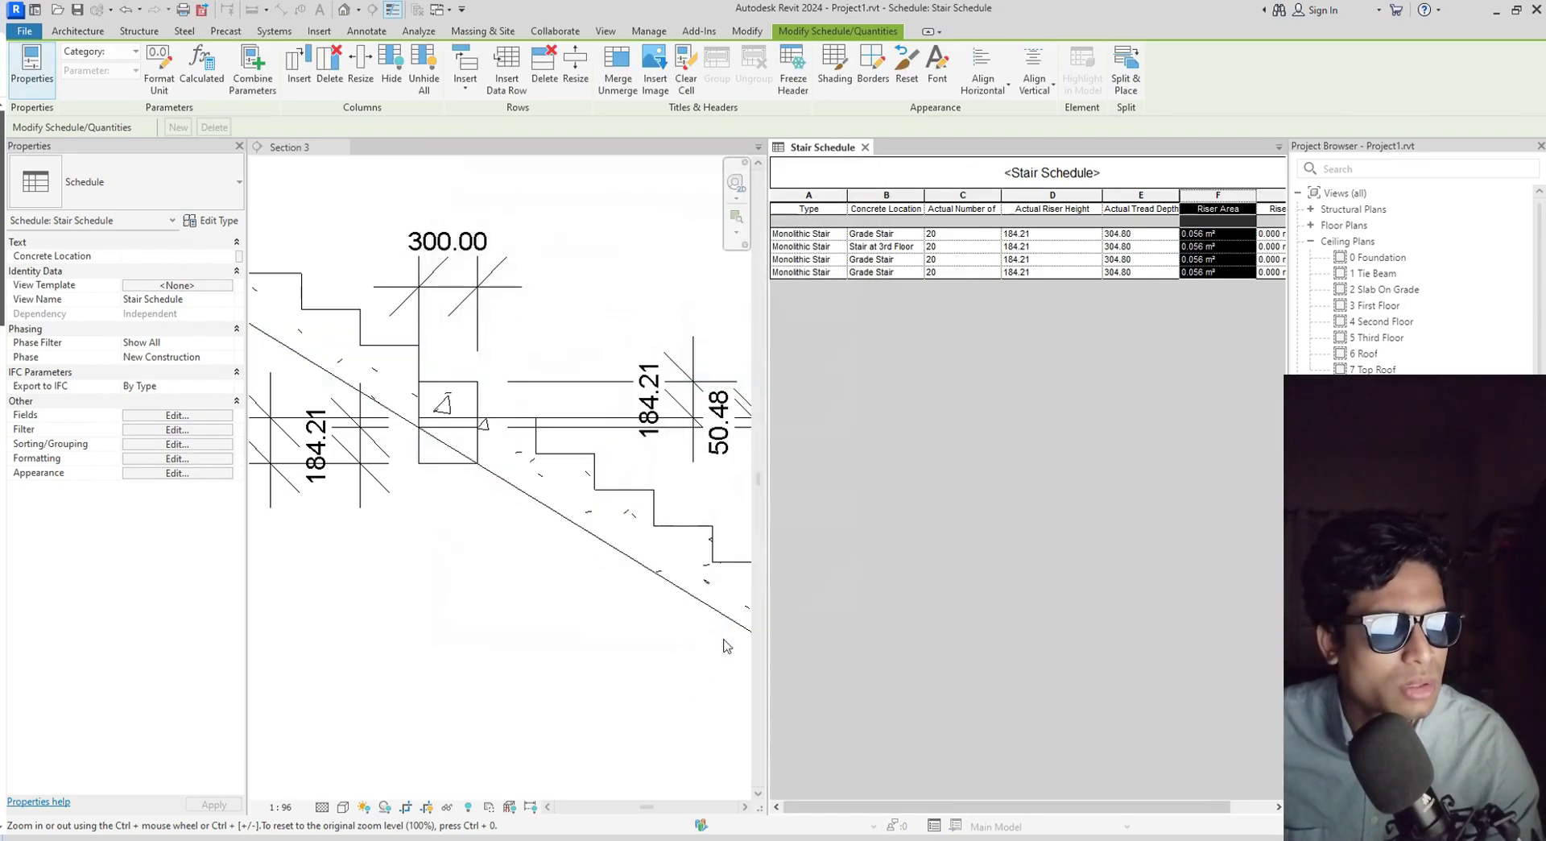
pyautogui.moveTo(934, 806); pyautogui.dragTo(1047, 805)
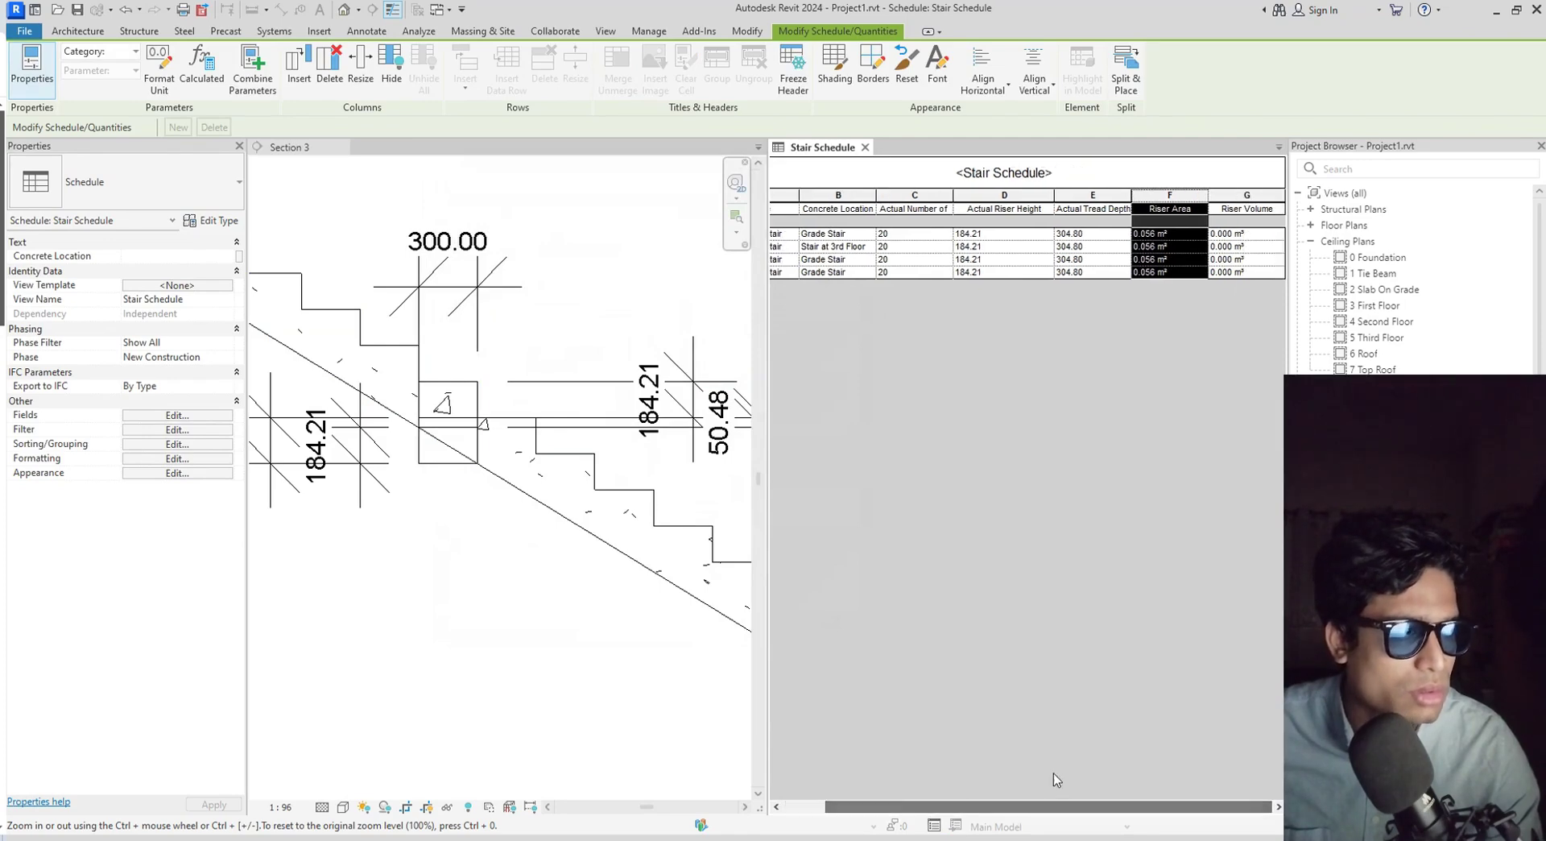
pyautogui.click(1261, 203)
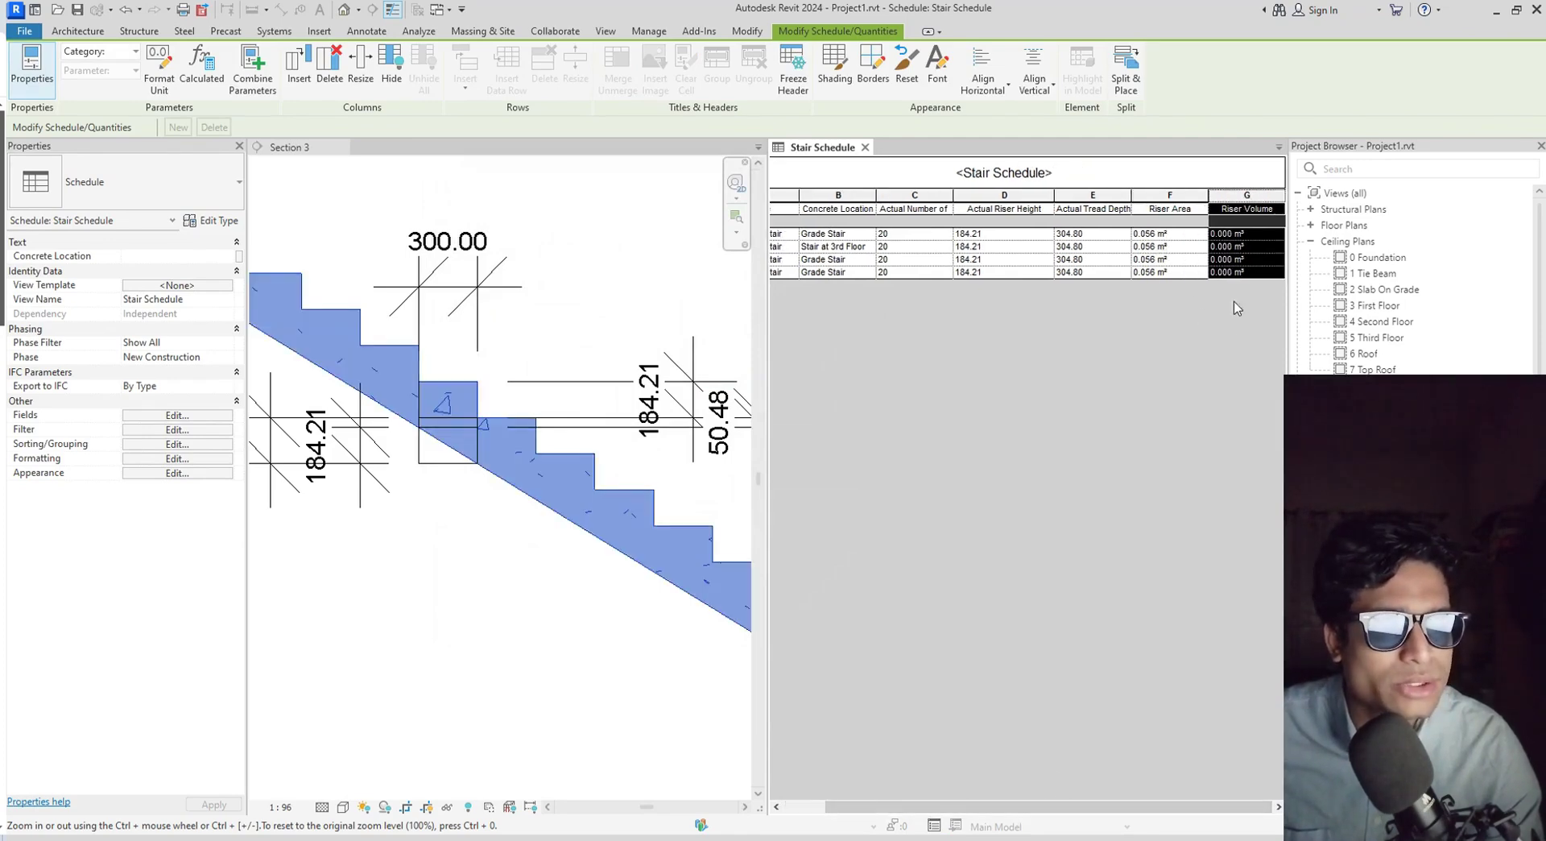
# Review the Riser Volume formula in the Stair Schedule's fields and delete that calculated value.
pyautogui.click(178, 415)
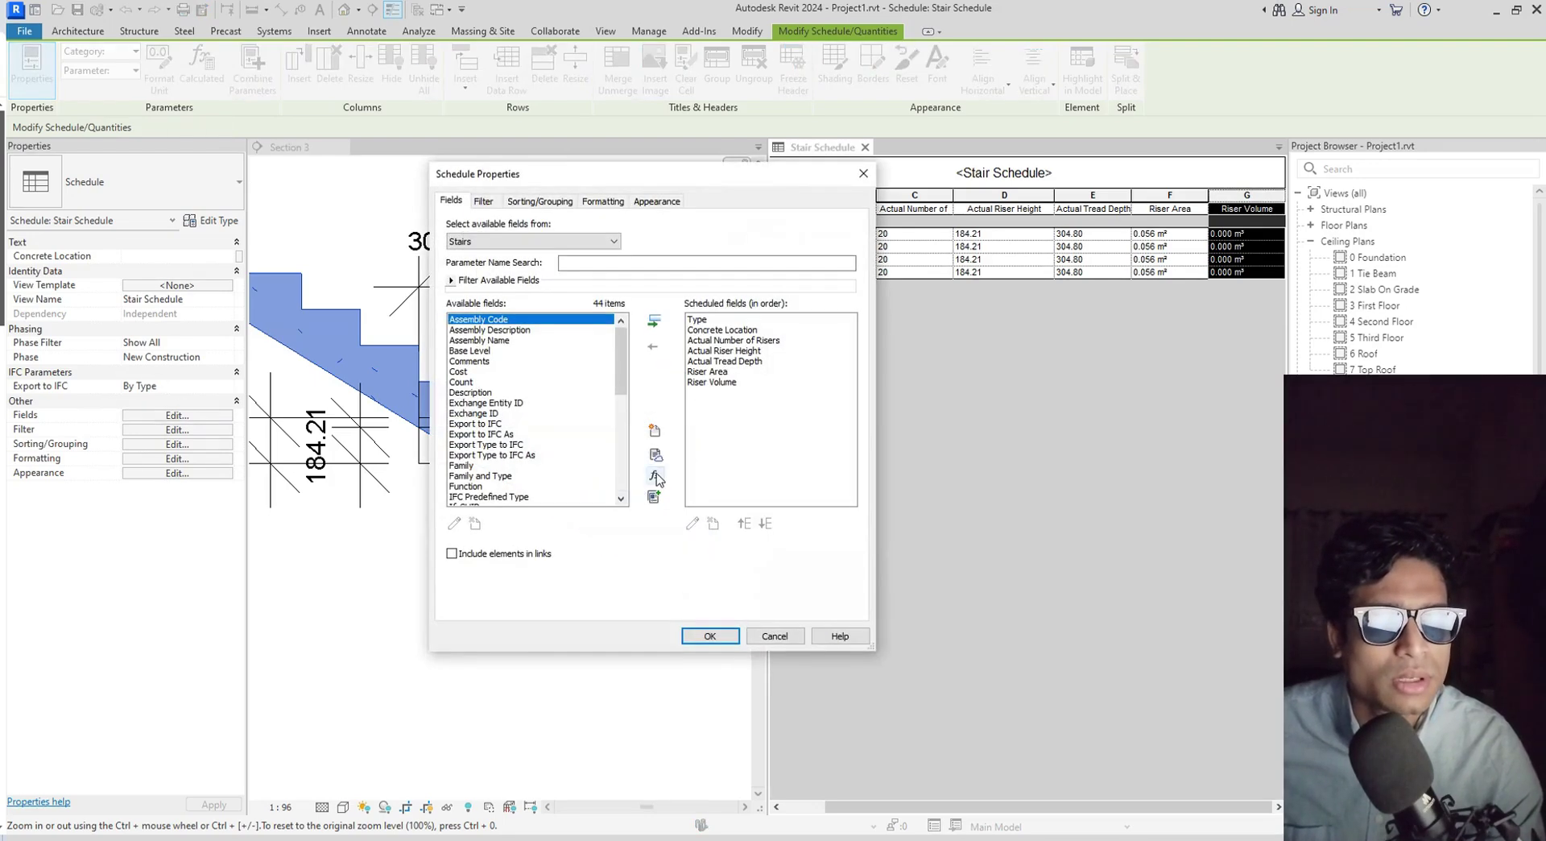
pyautogui.click(654, 475)
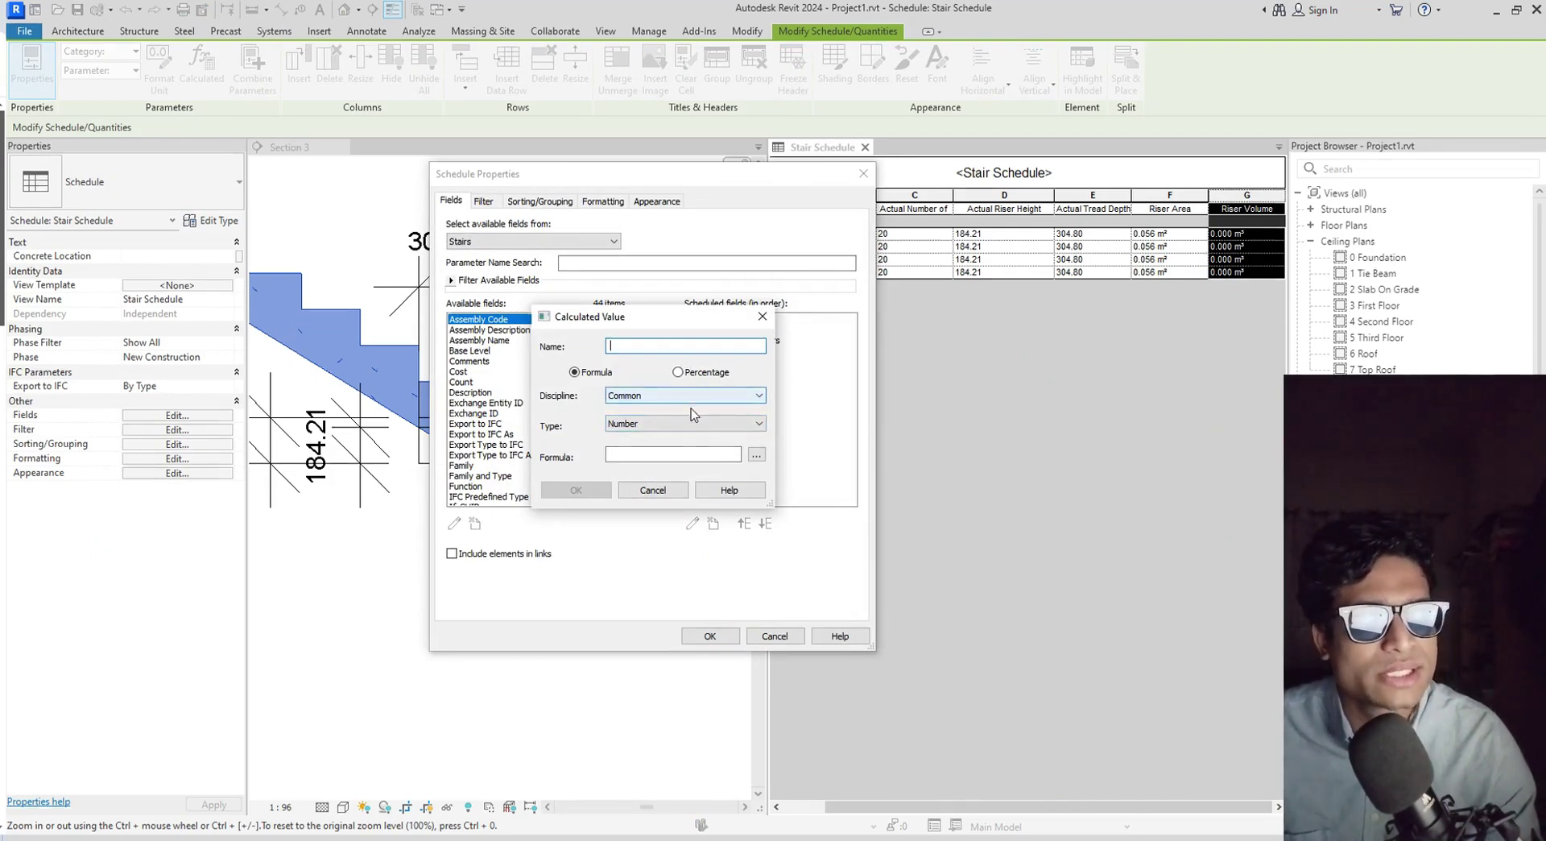
pyautogui.click(652, 490)
pyautogui.click(717, 382)
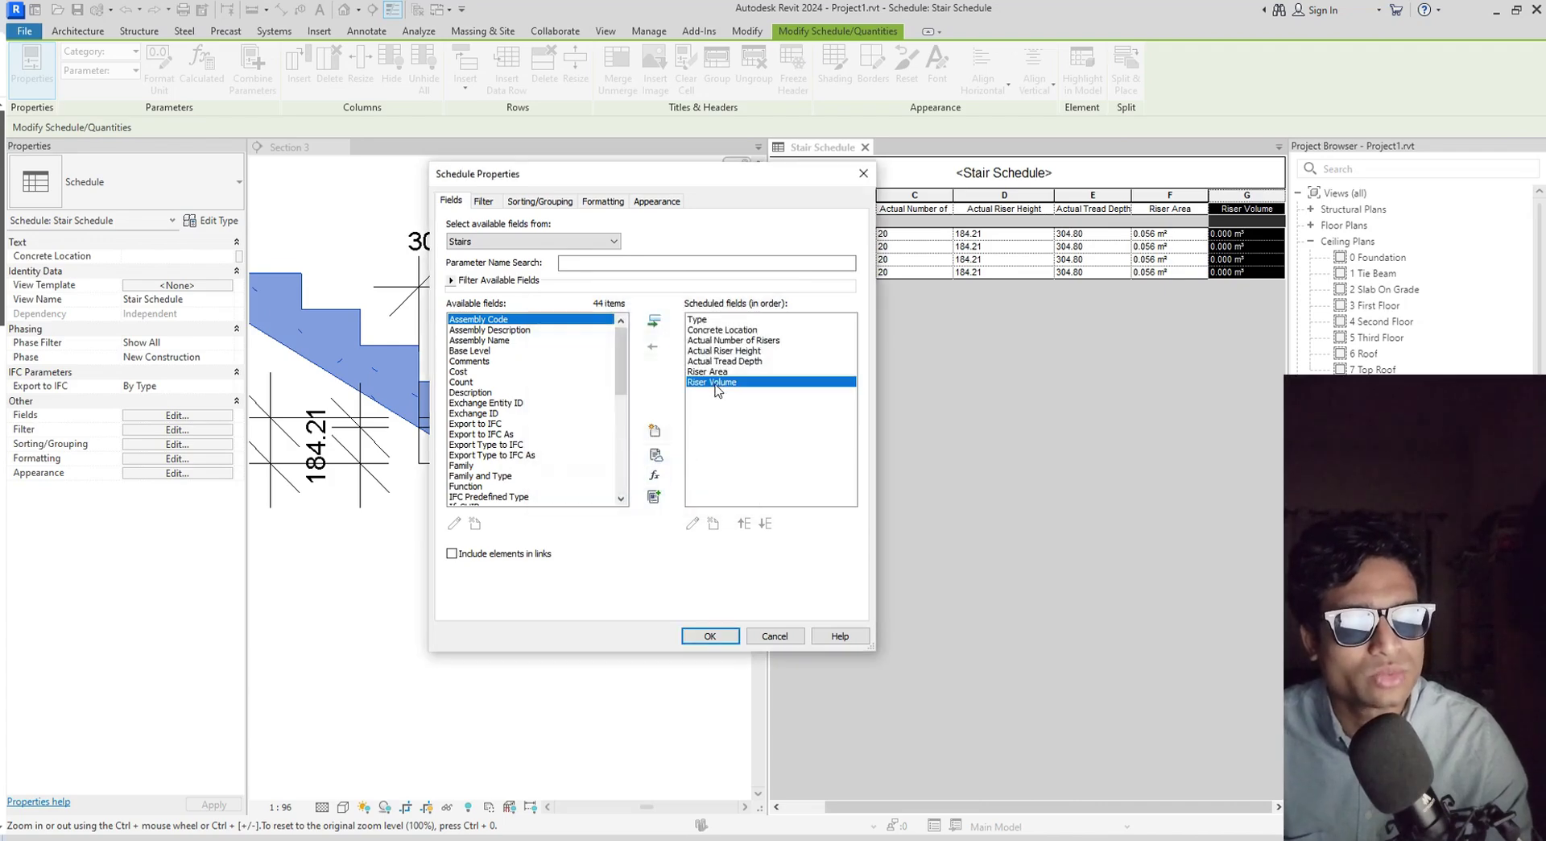
pyautogui.click(693, 525)
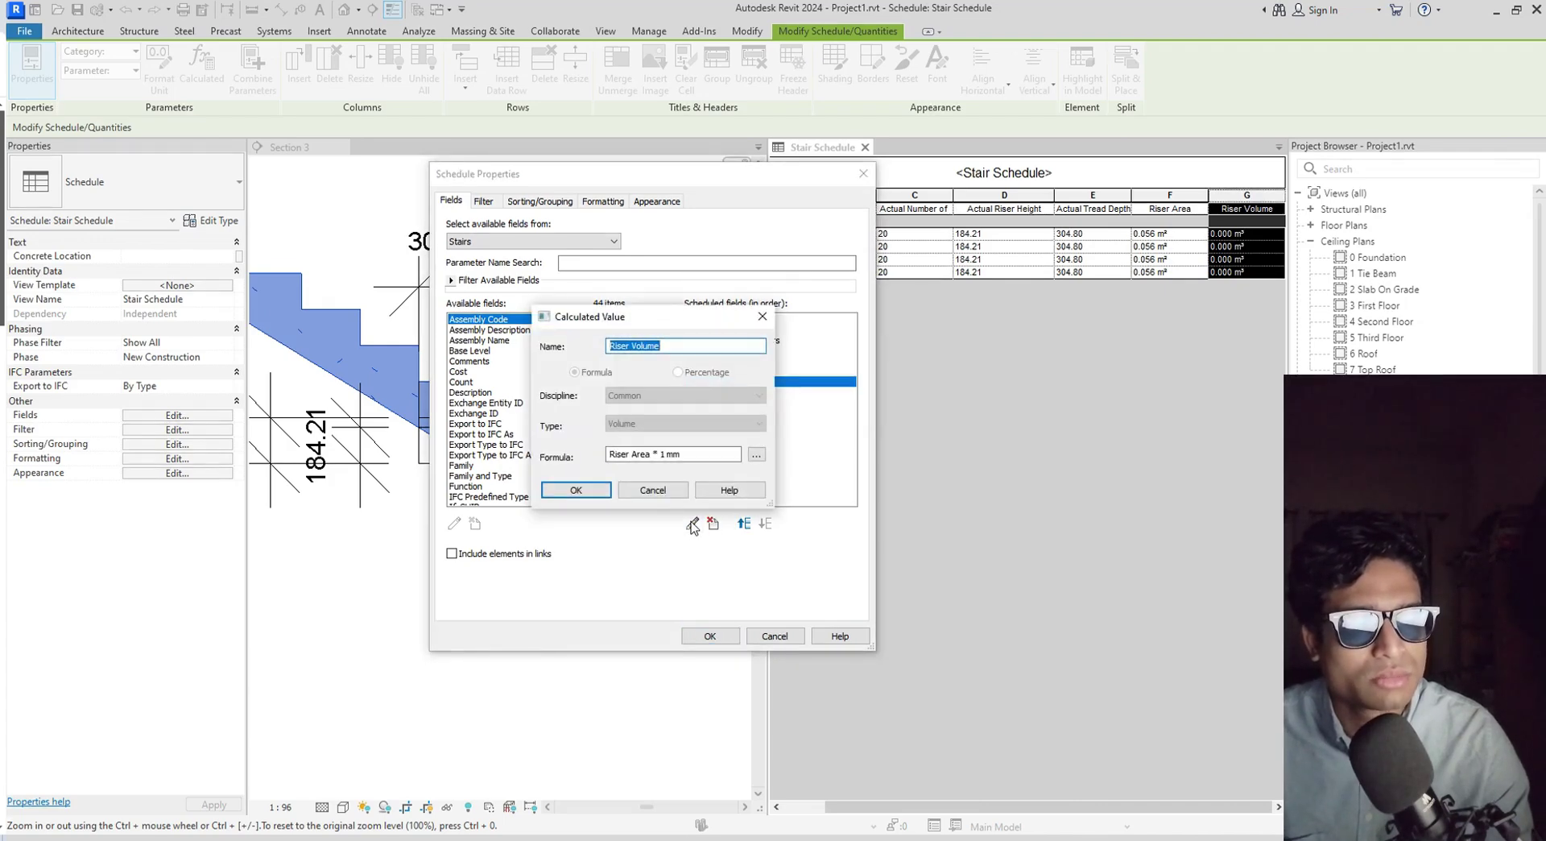
pyautogui.click(694, 454)
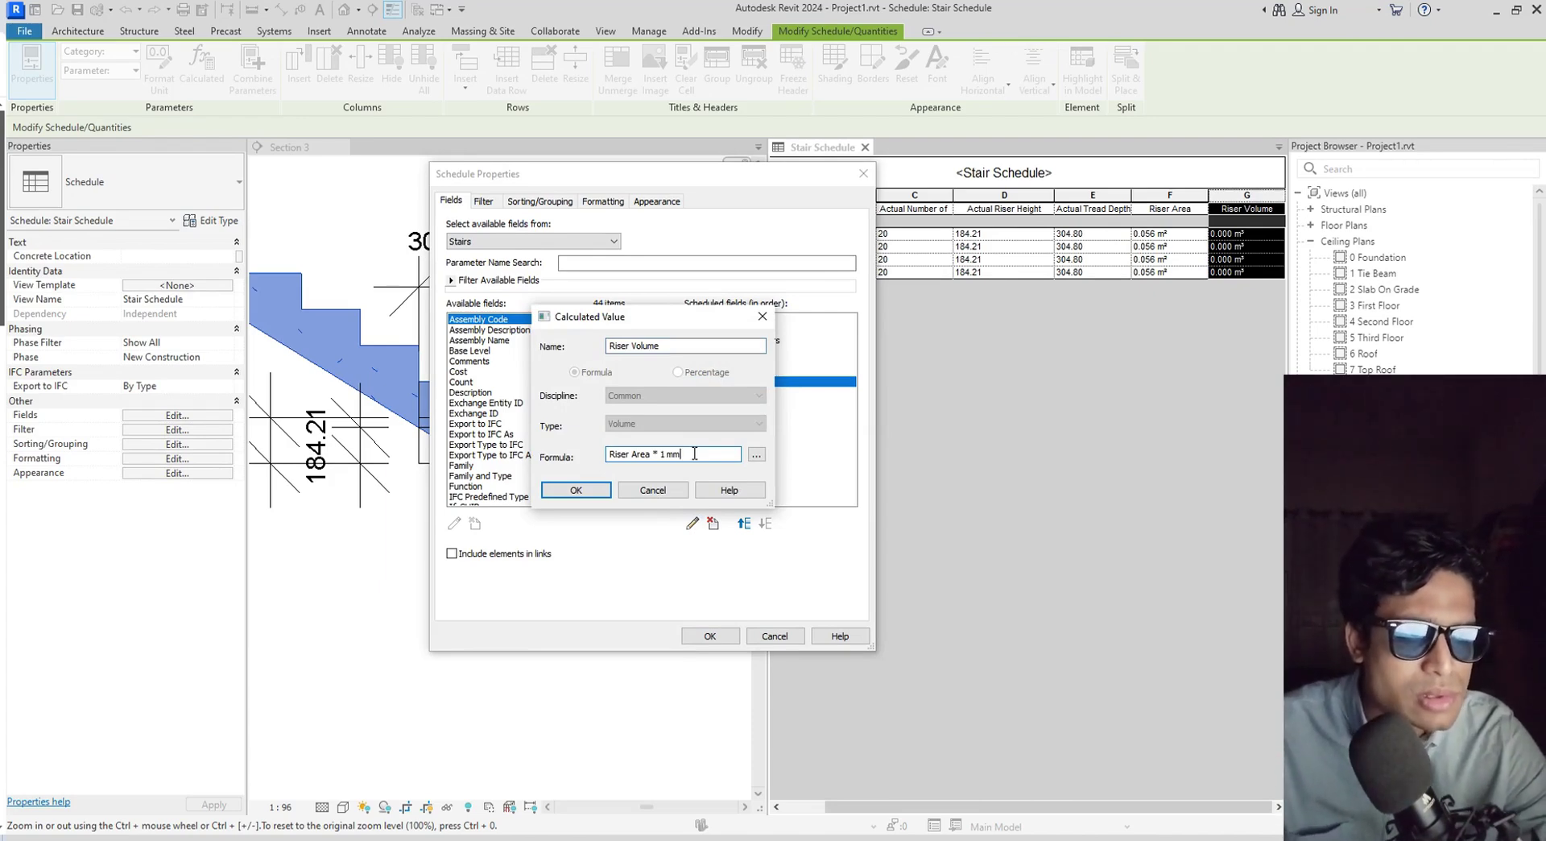
pyautogui.click(685, 495)
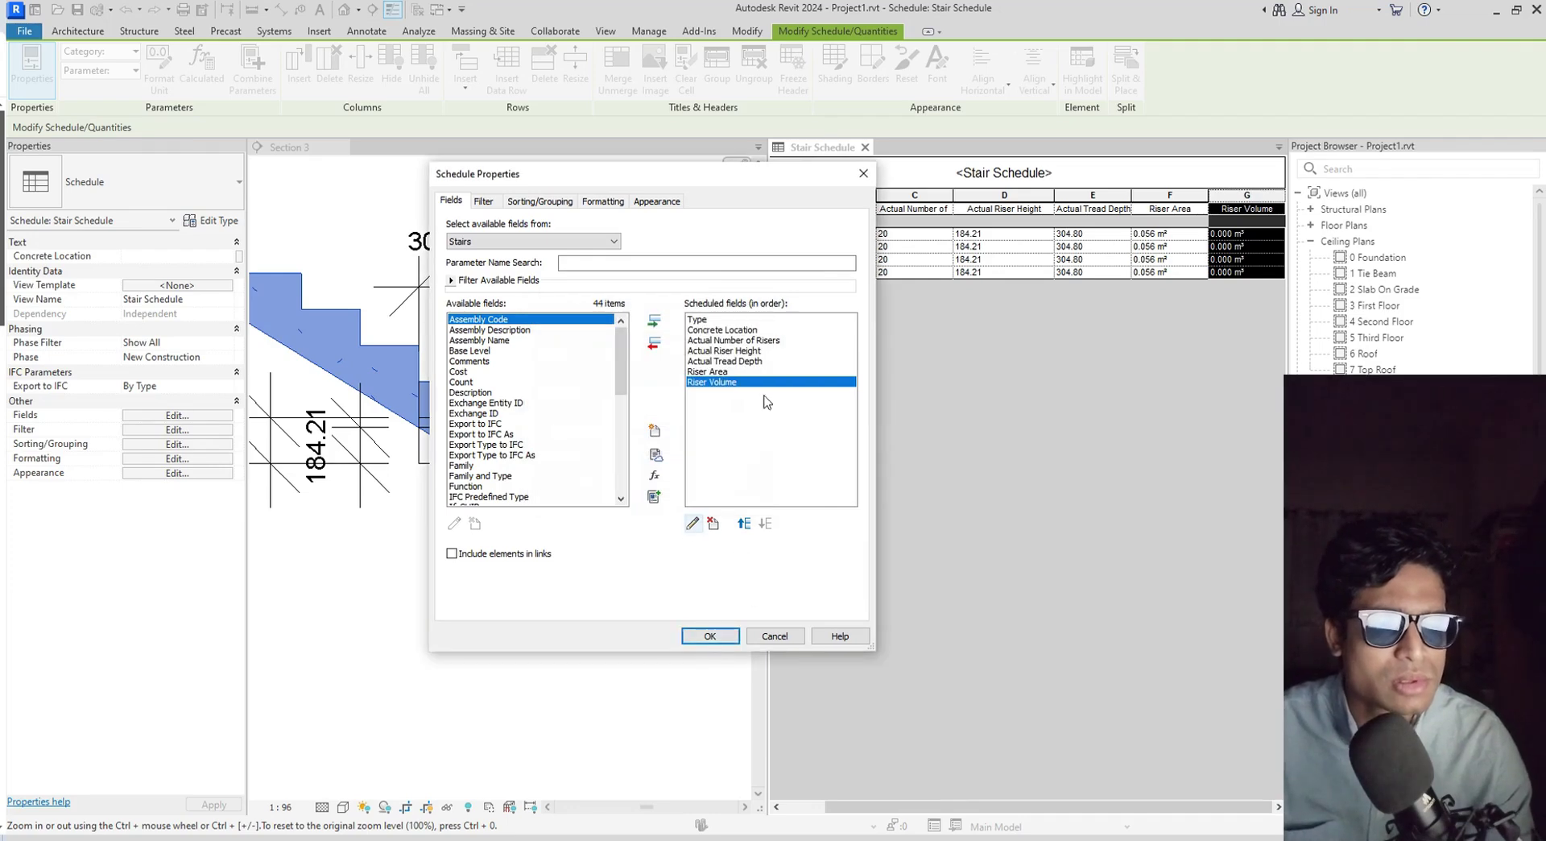
pyautogui.click(714, 524)
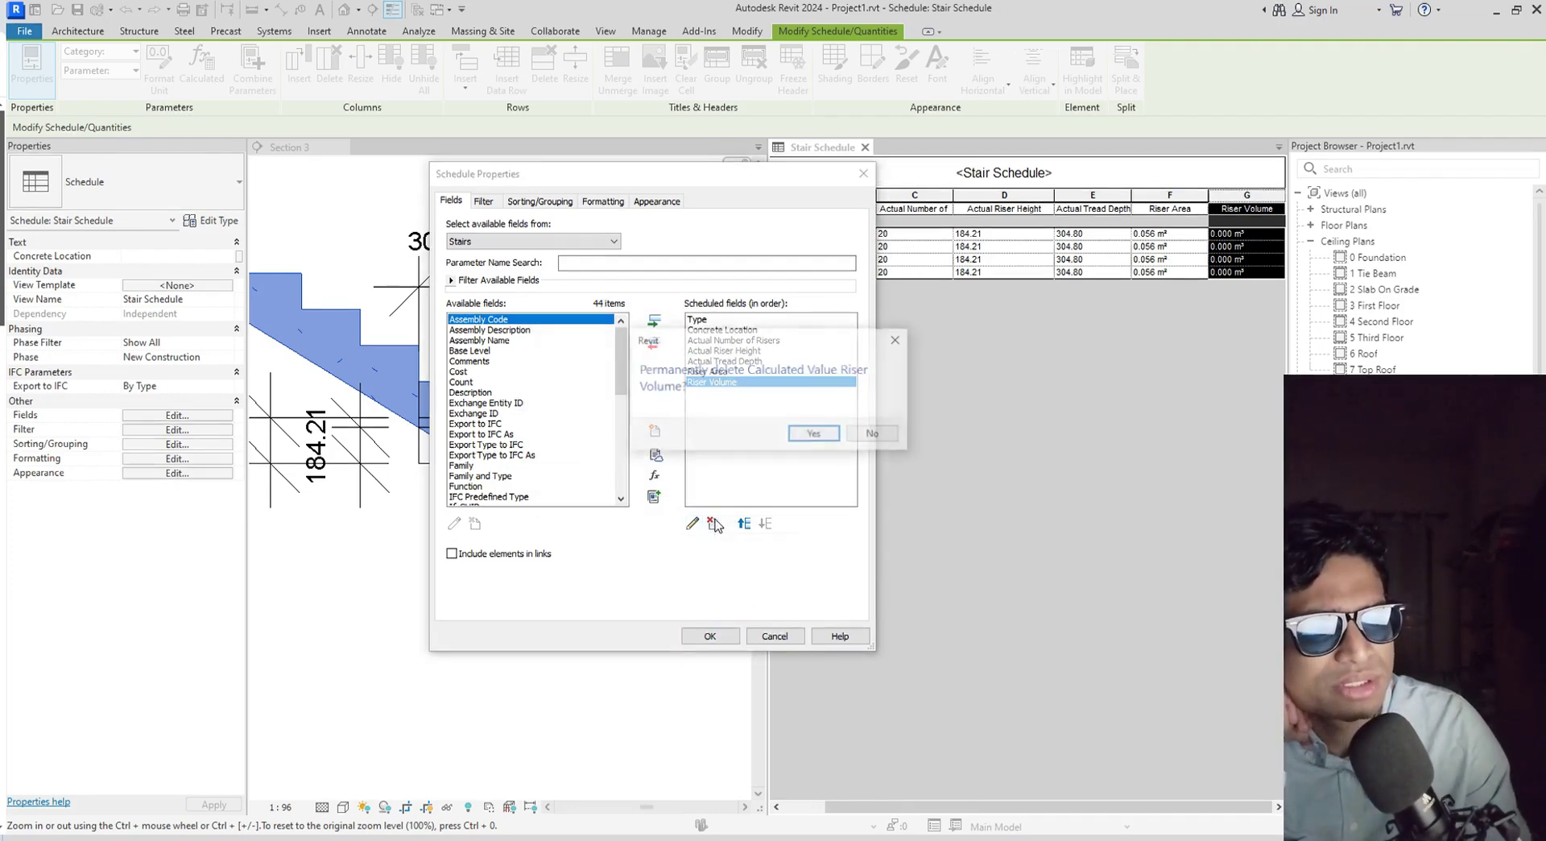
pyautogui.click(815, 435)
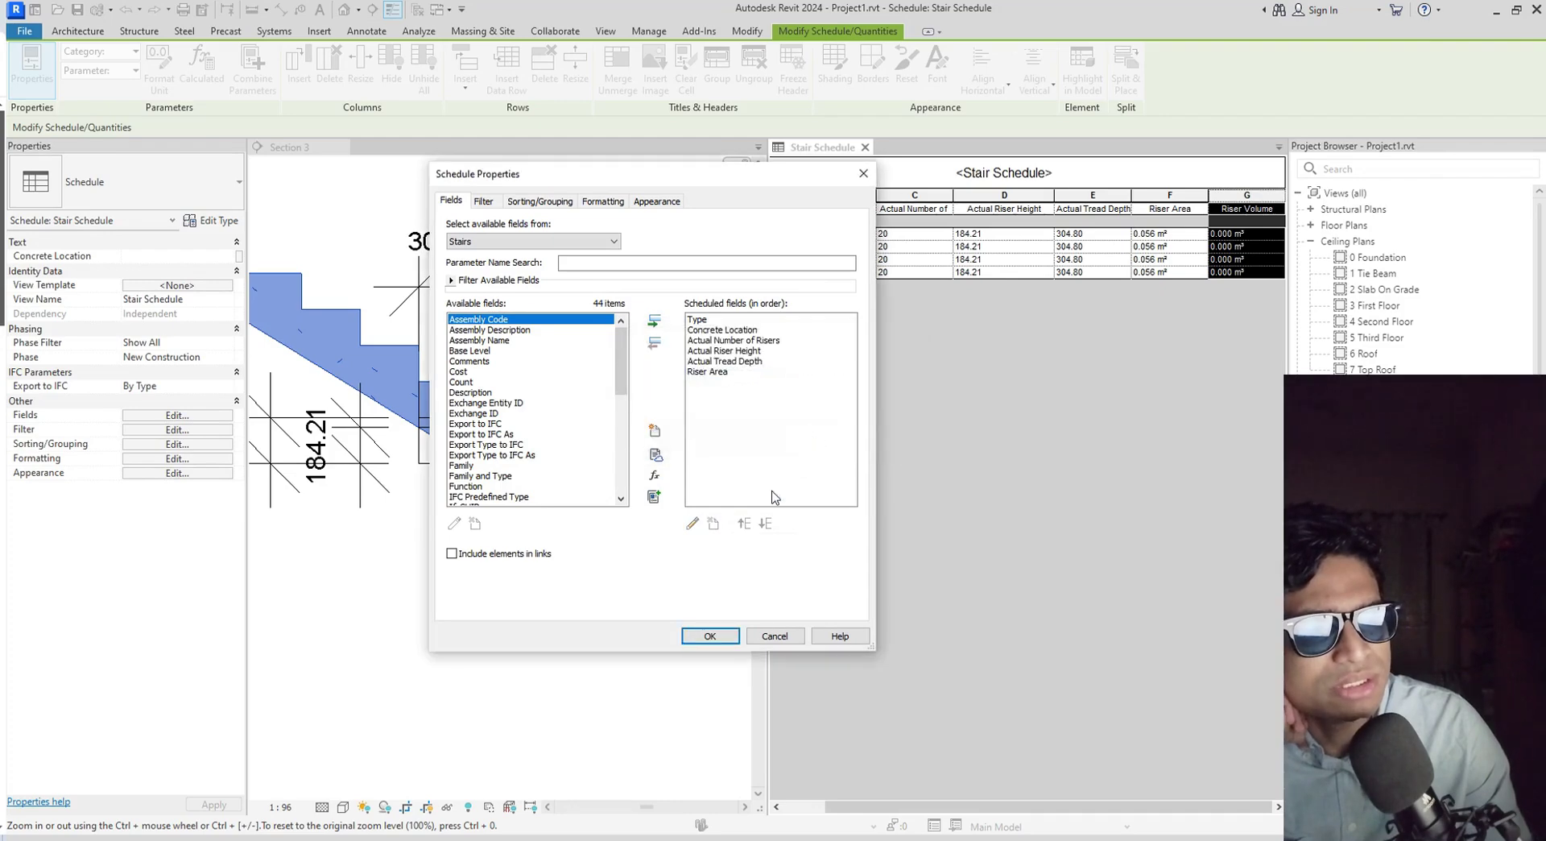
# Start a new calculated value in the Stair Schedule's fields and name it Riser Volume.
pyautogui.click(654, 475)
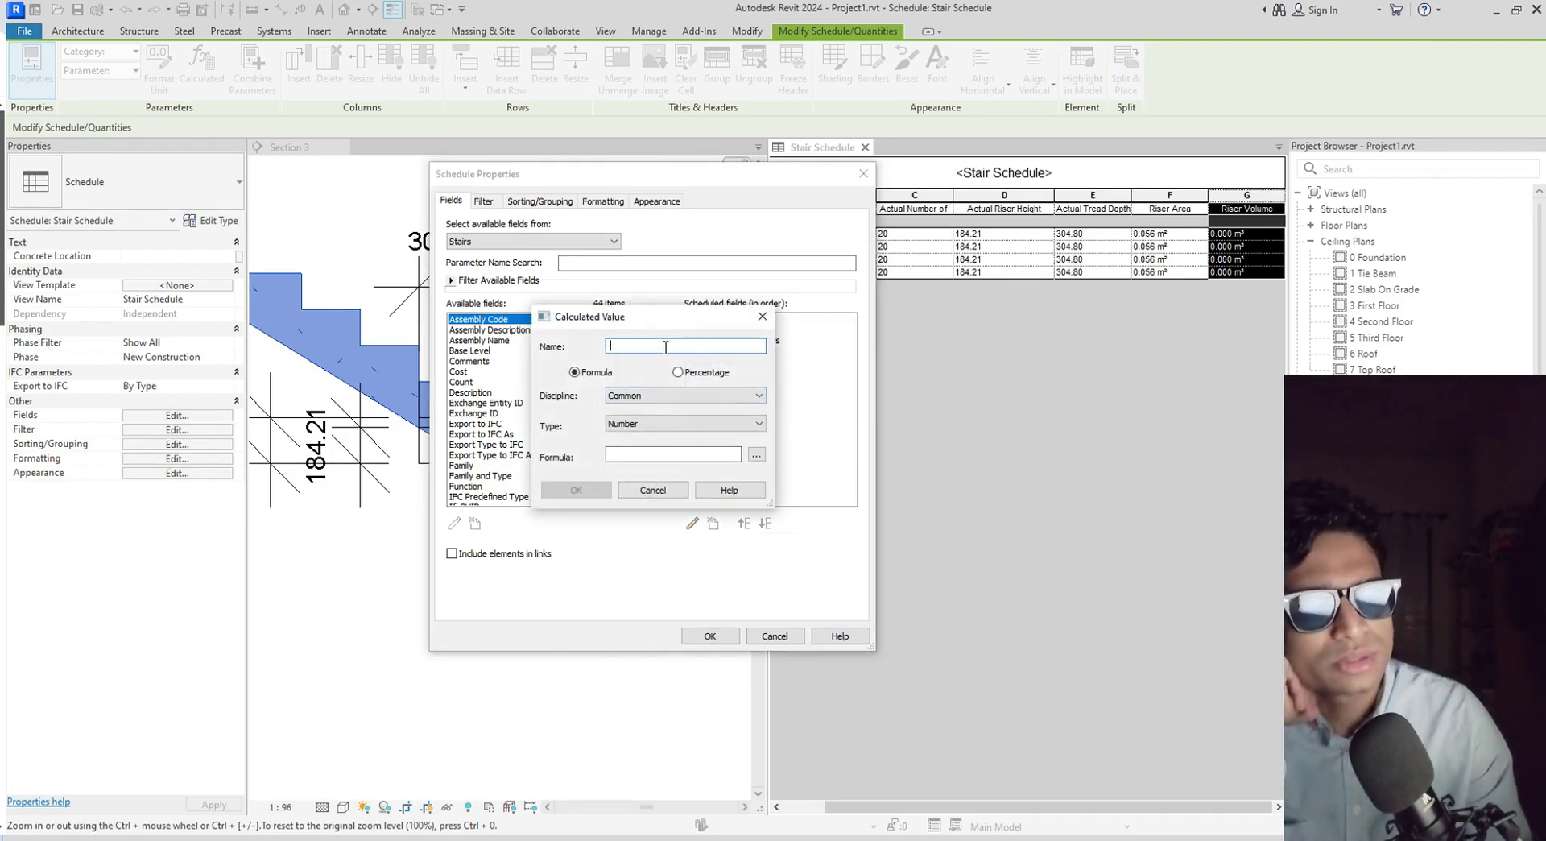
pyautogui.write('Rise')
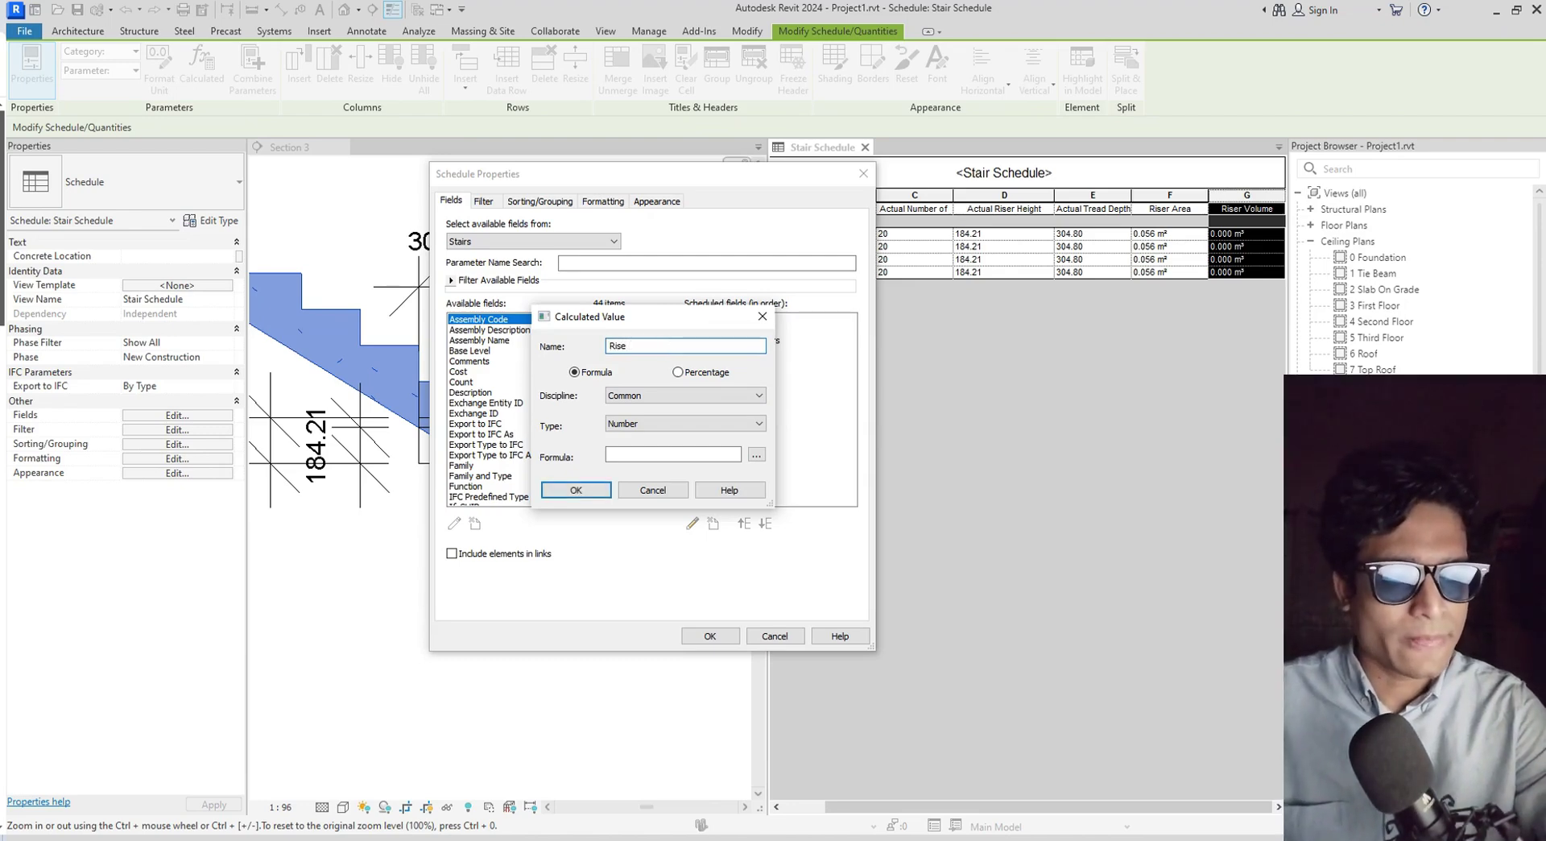
pyautogui.write('r V')
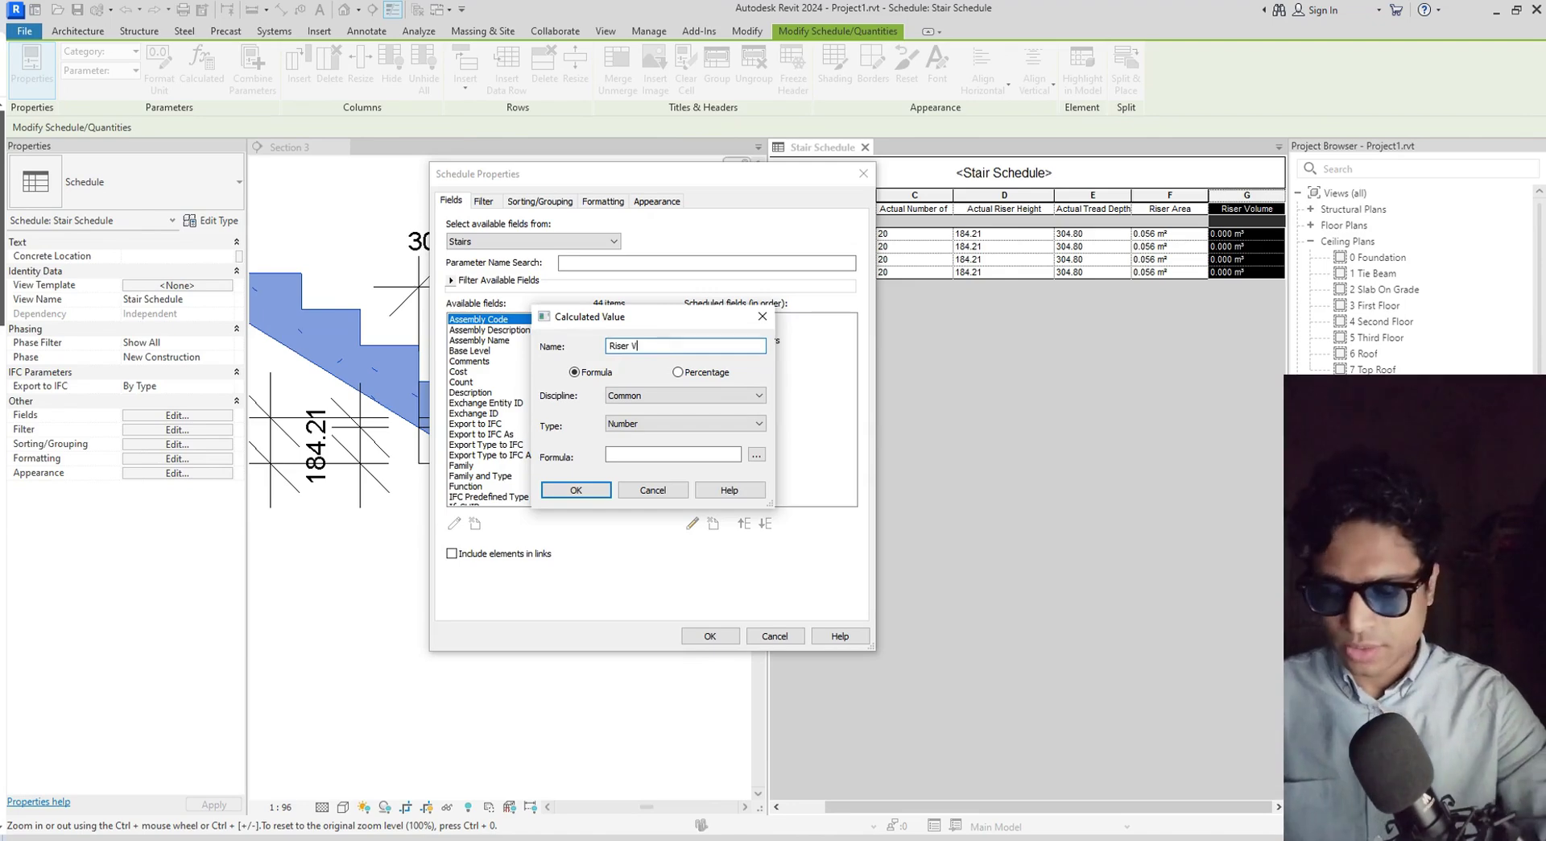
pyautogui.write('olu')
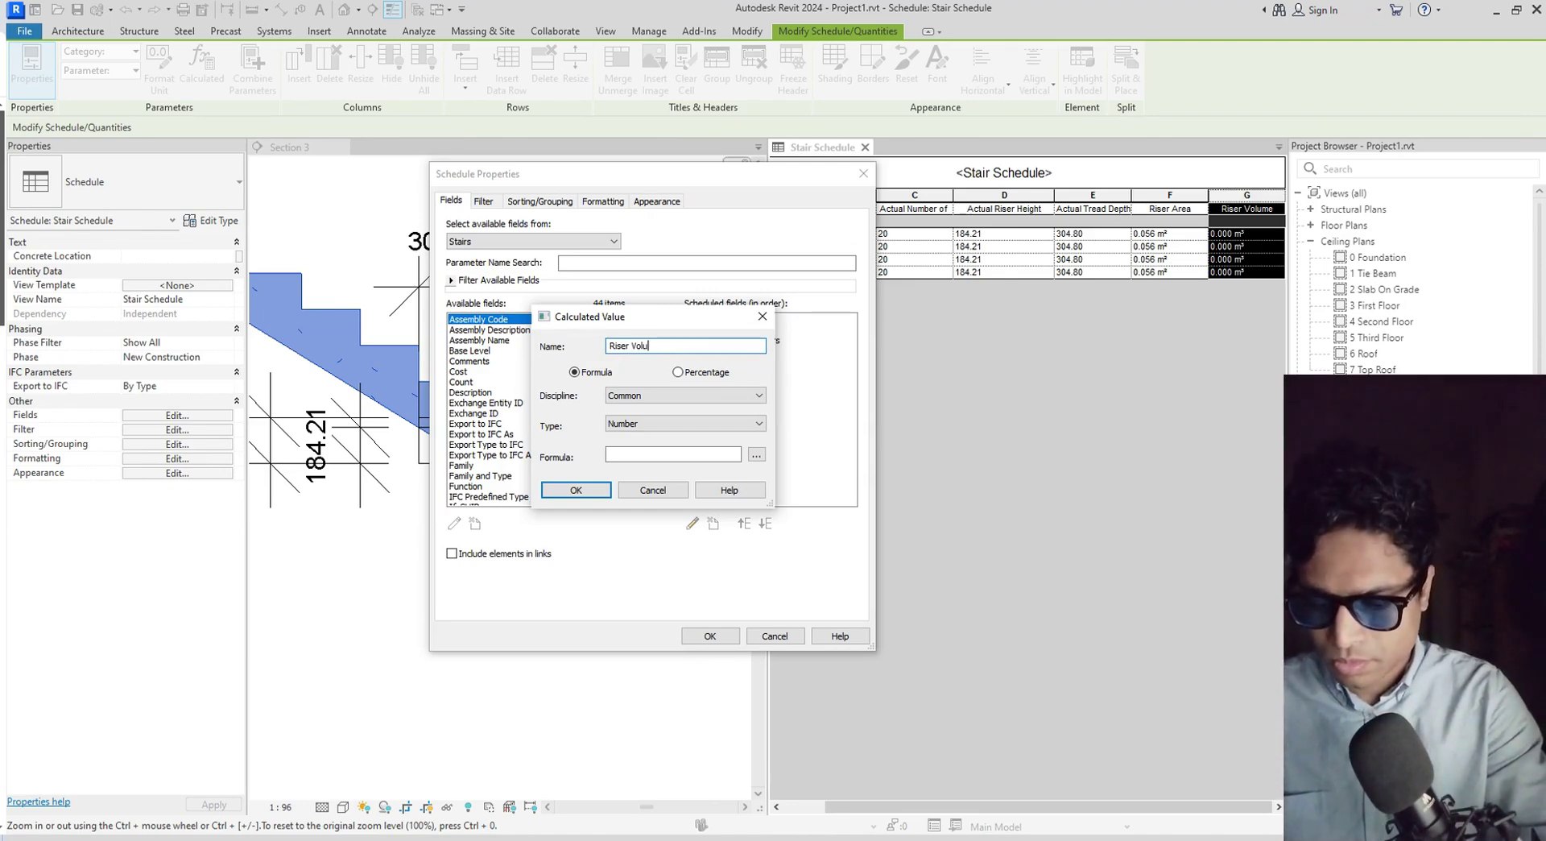
pyautogui.write('me')
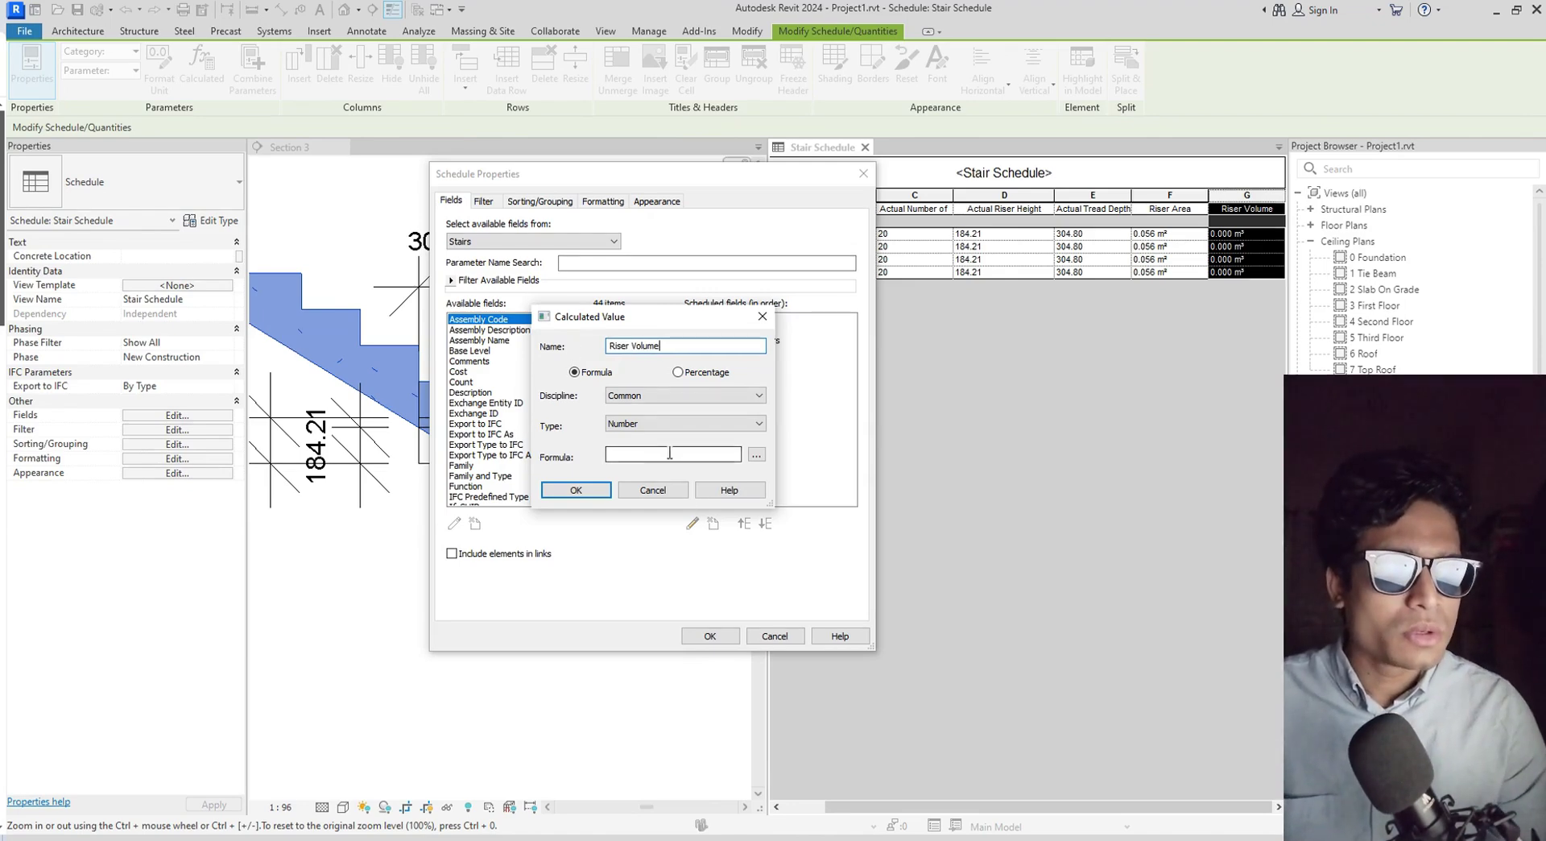
# Build the formula Actual Riser Height * Actual Tread Depth for the new Riser Volume value.
pyautogui.click(757, 456)
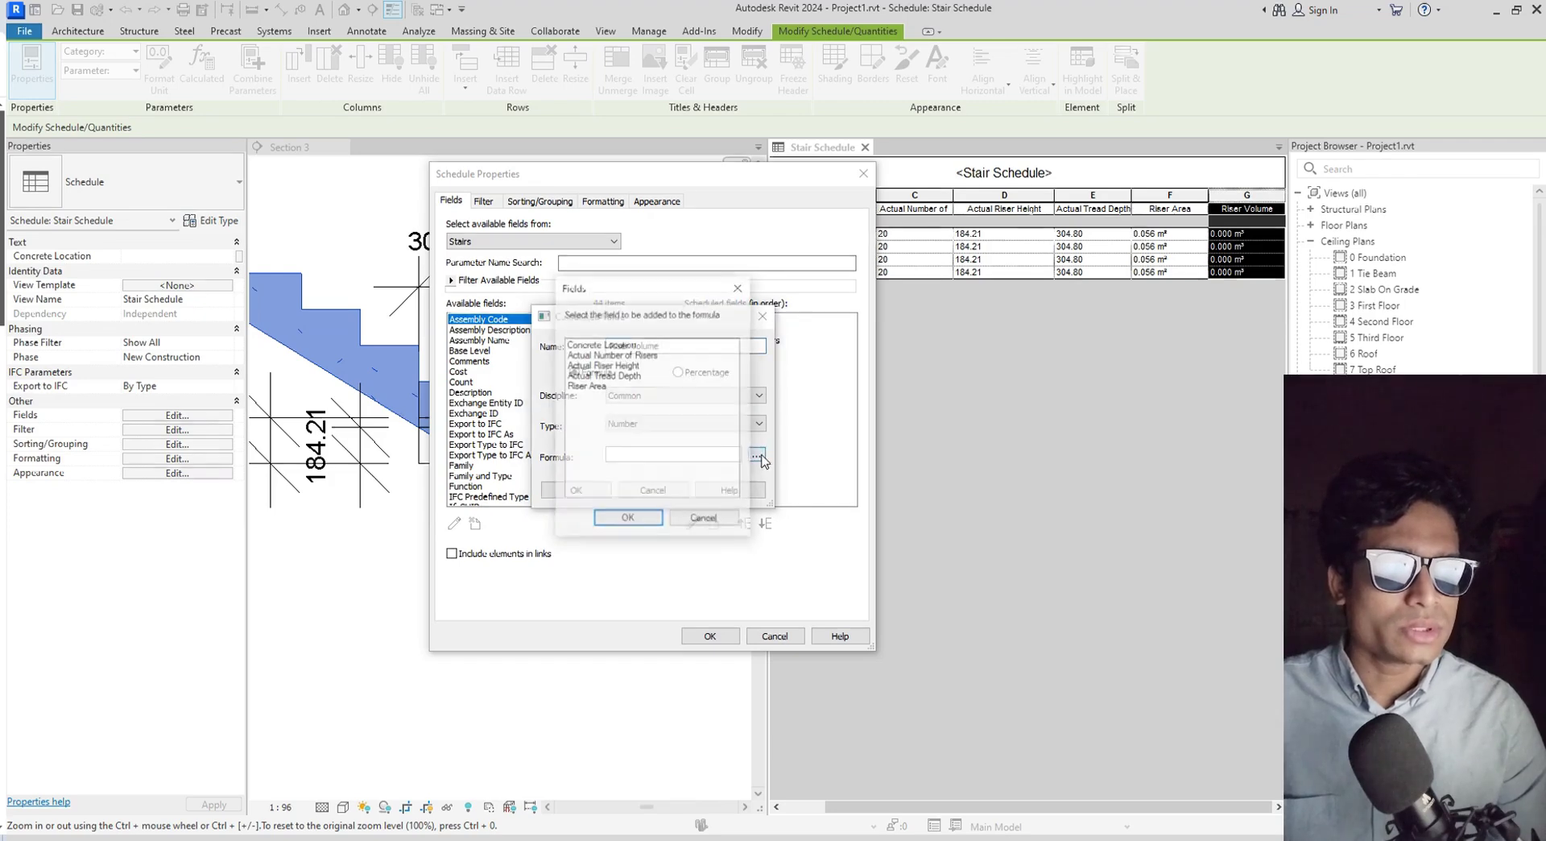
pyautogui.click(635, 367)
pyautogui.click(628, 520)
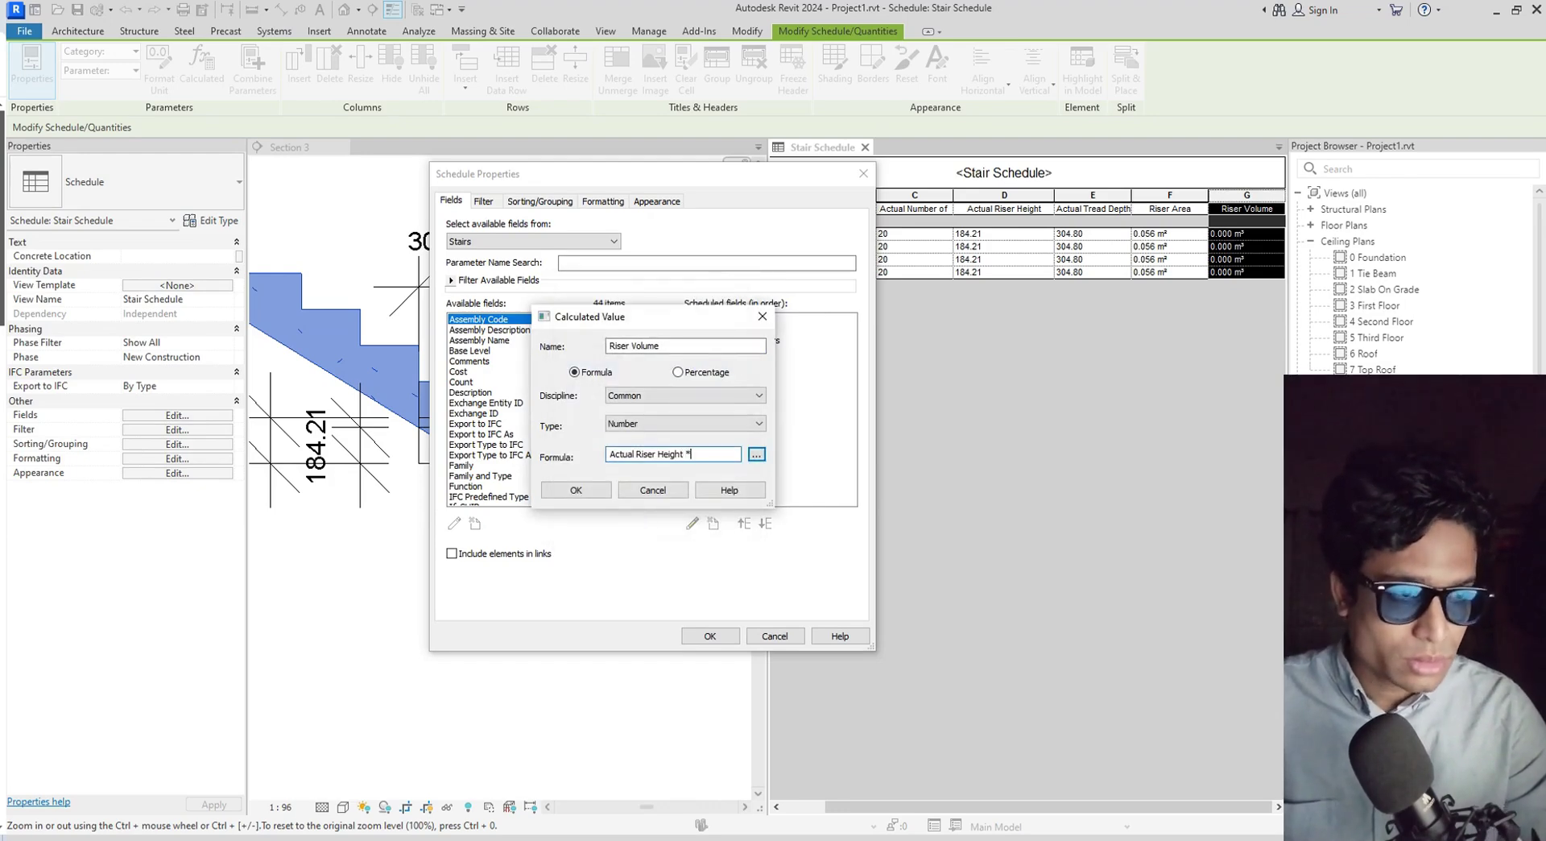
pyautogui.click(756, 455)
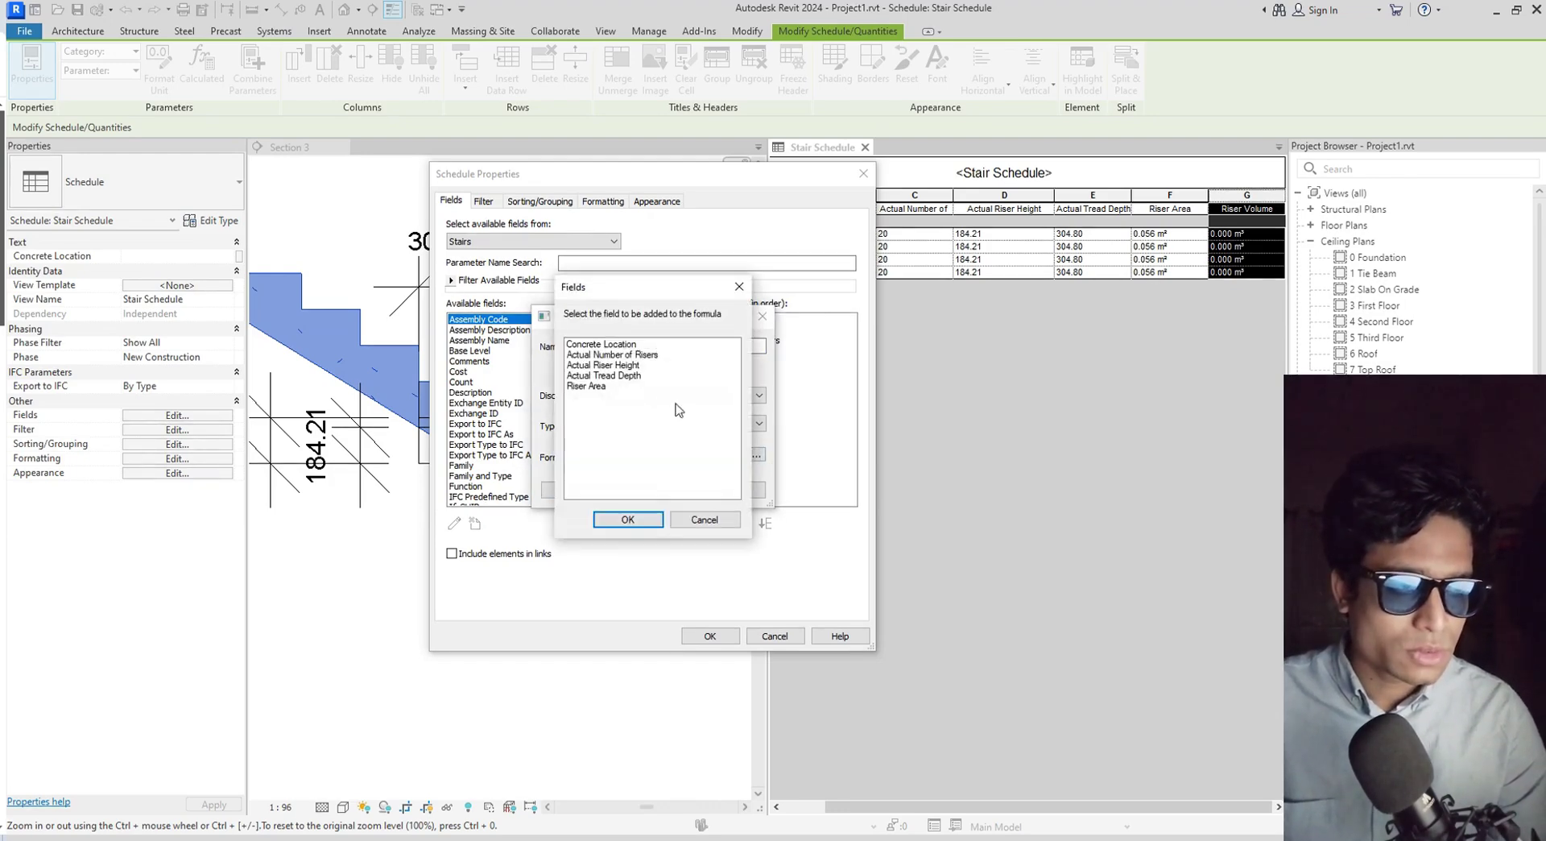
pyautogui.click(636, 375)
pyautogui.click(629, 519)
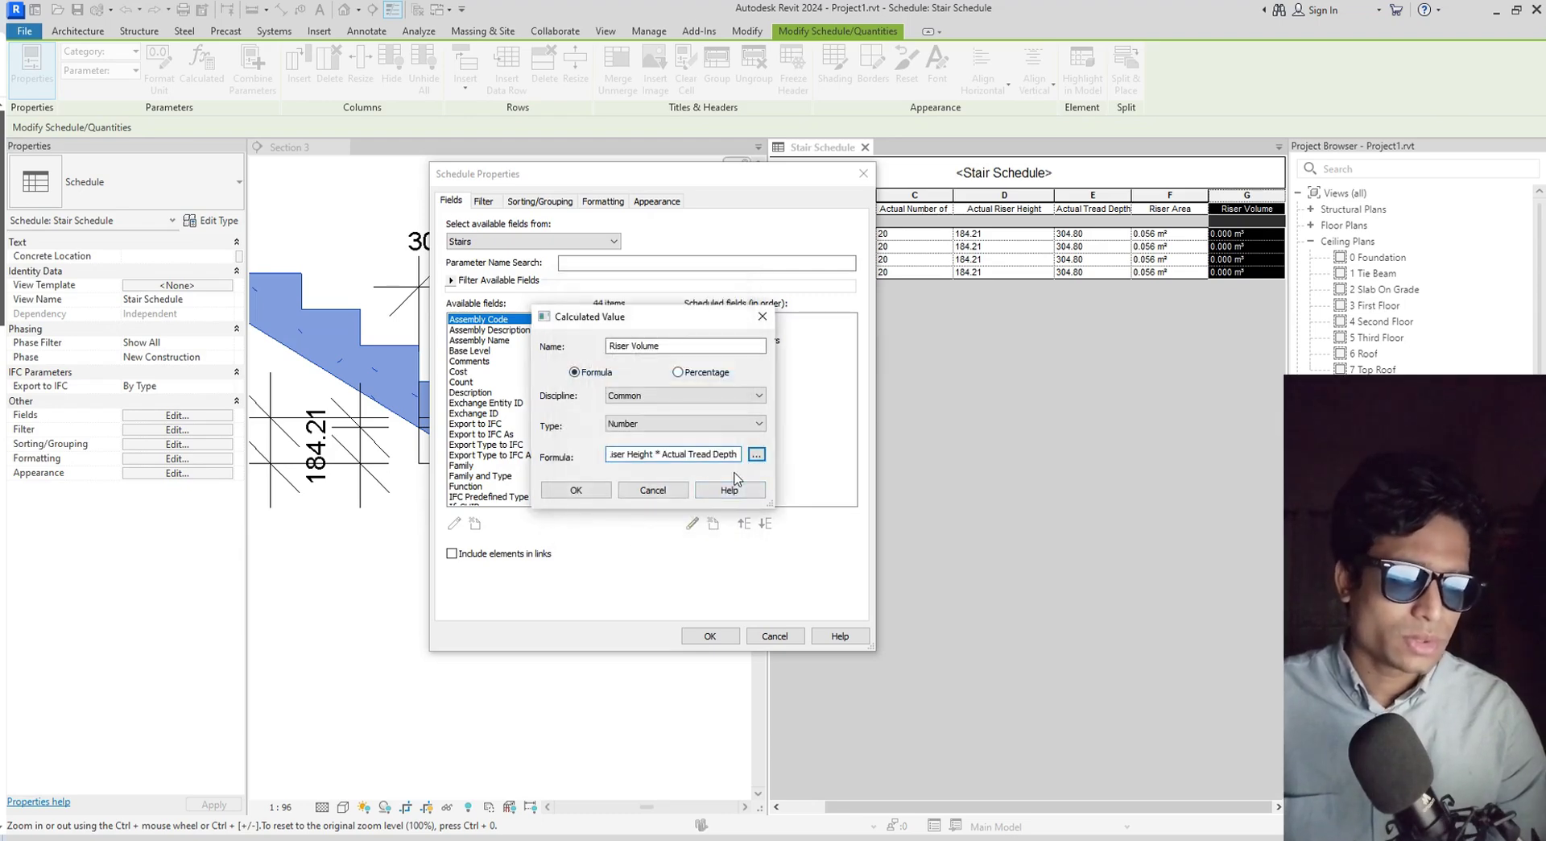
# Try to replace the formula with one starting Riser Area / 1 *, and cancel the calculated value.
pyautogui.hotkey('ctrl', 'a')
pyautogui.press('BackSpace')
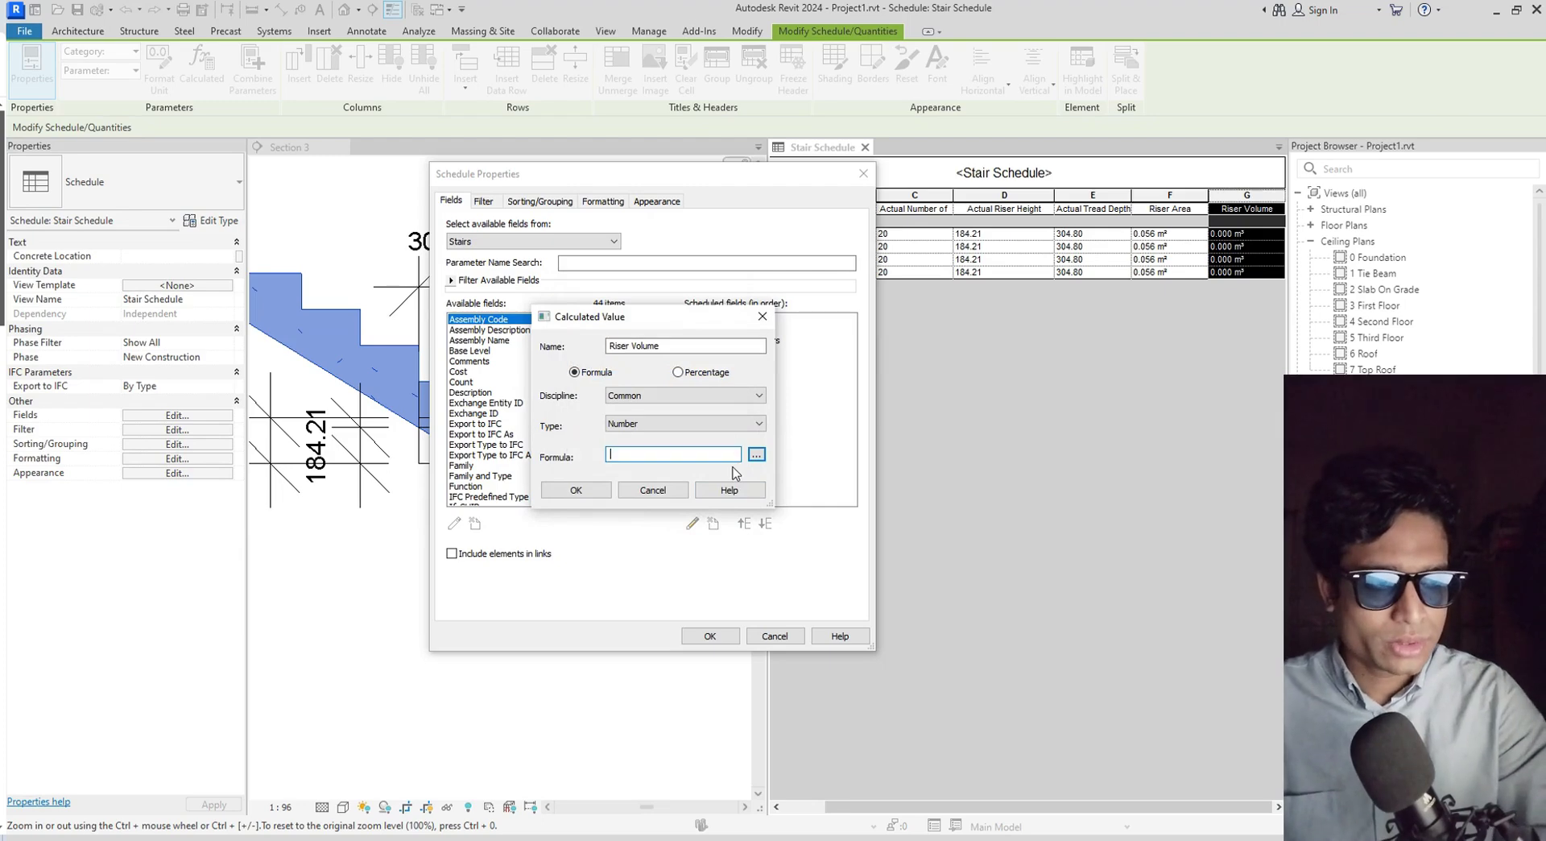
pyautogui.click(756, 454)
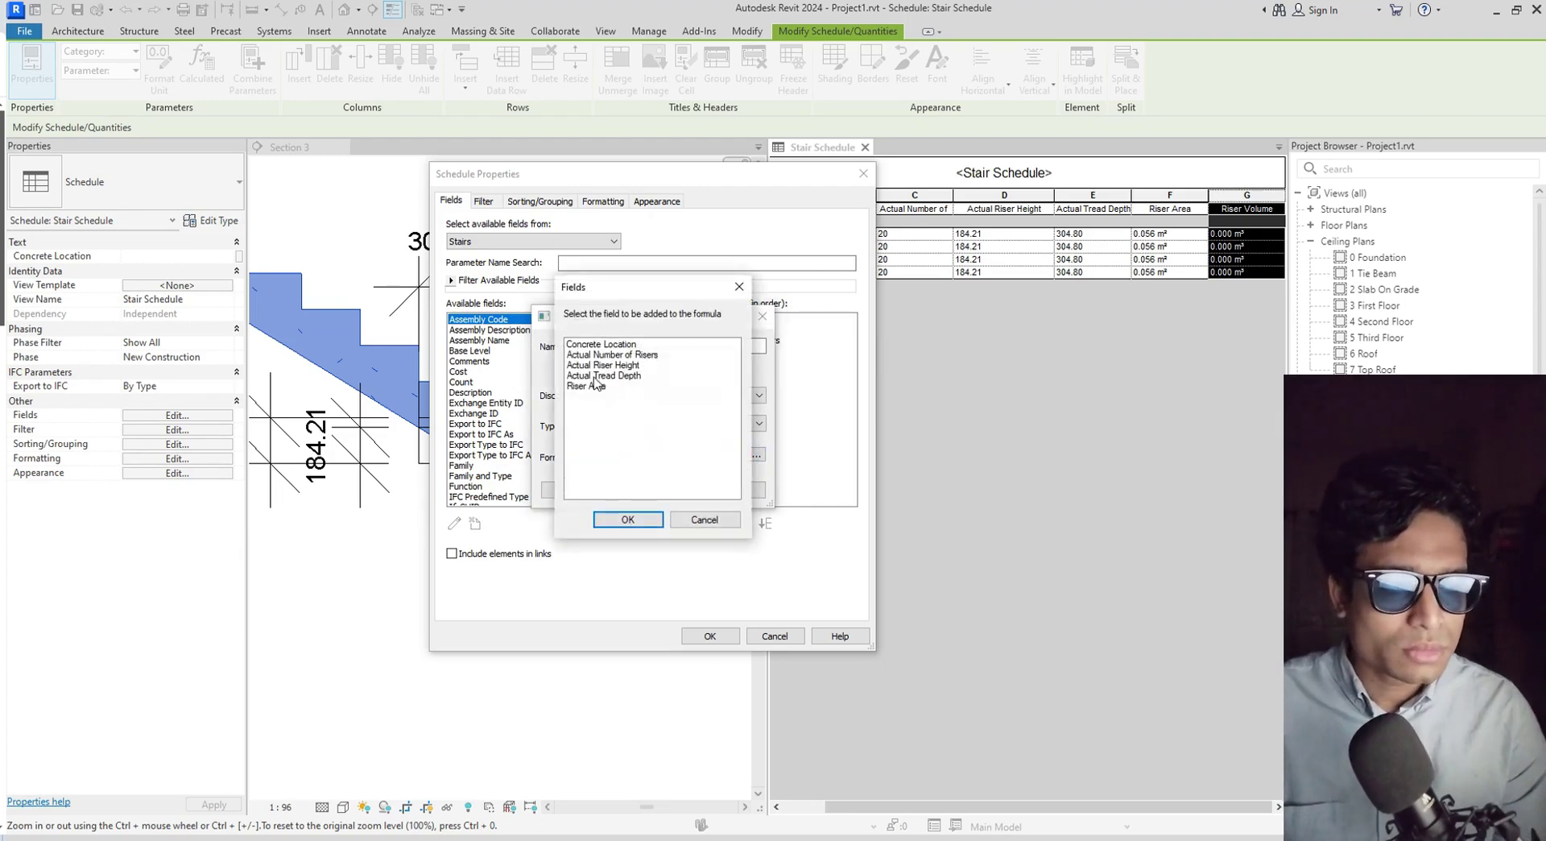
pyautogui.click(590, 386)
pyautogui.click(628, 519)
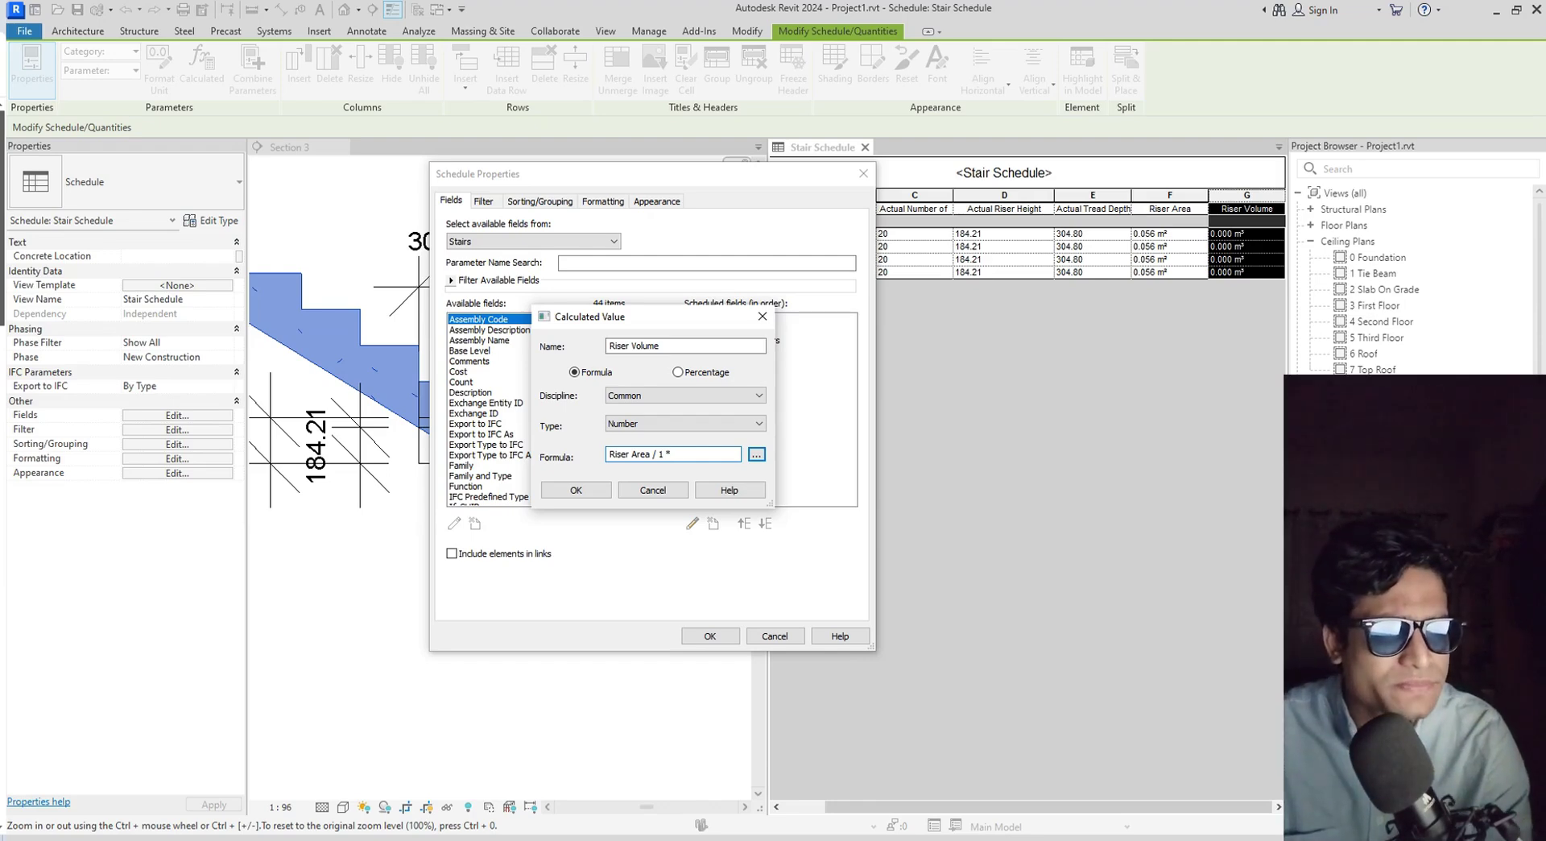
pyautogui.click(658, 491)
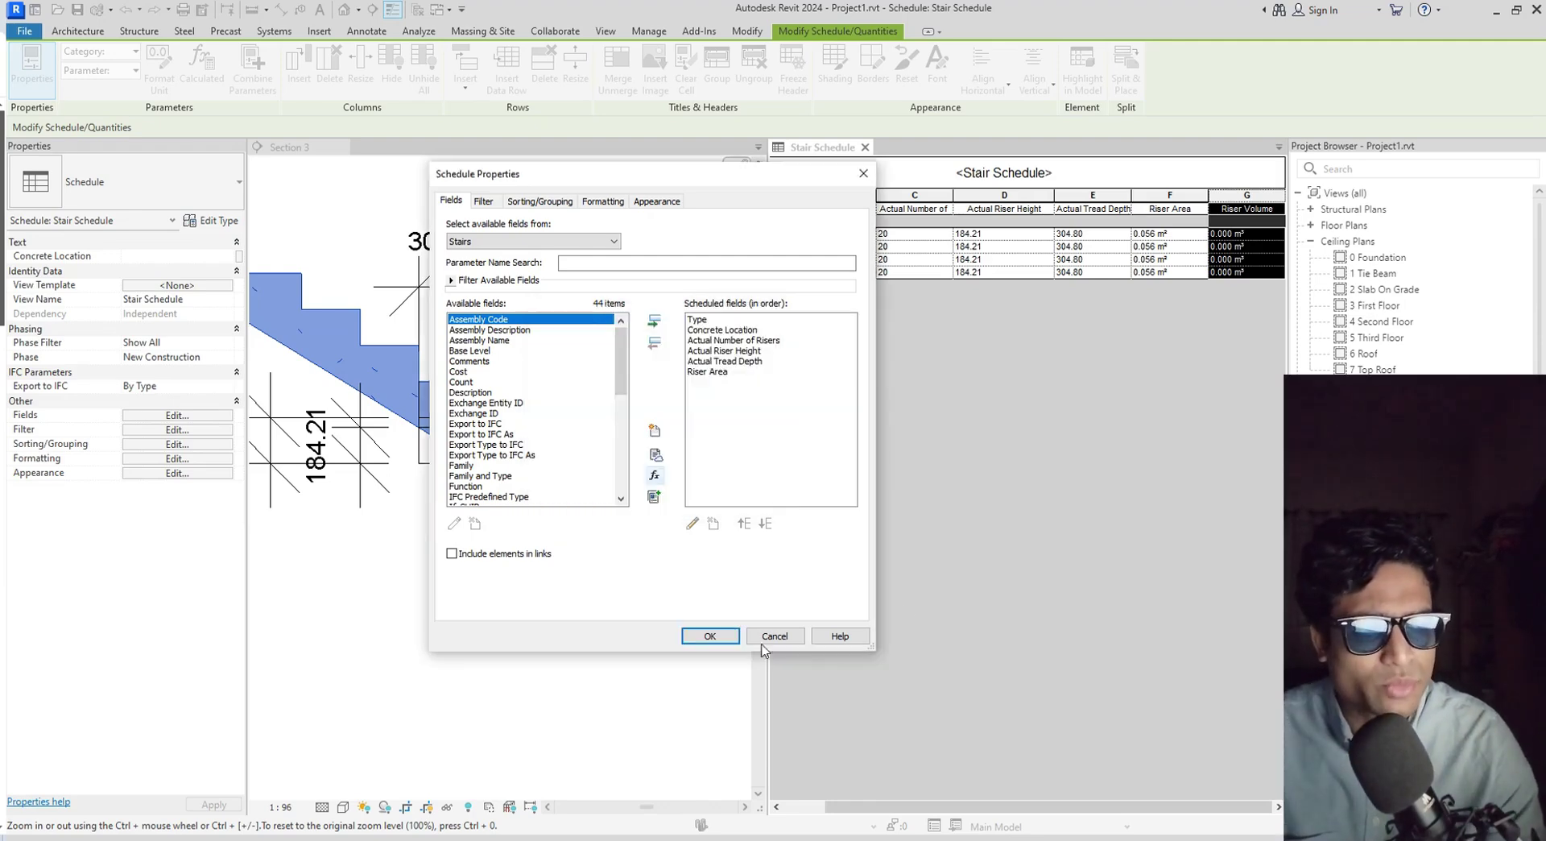
# Discard the pending Stair Schedule field changes and set the project's length units to Meters.
pyautogui.click(765, 641)
pyautogui.click(474, 698)
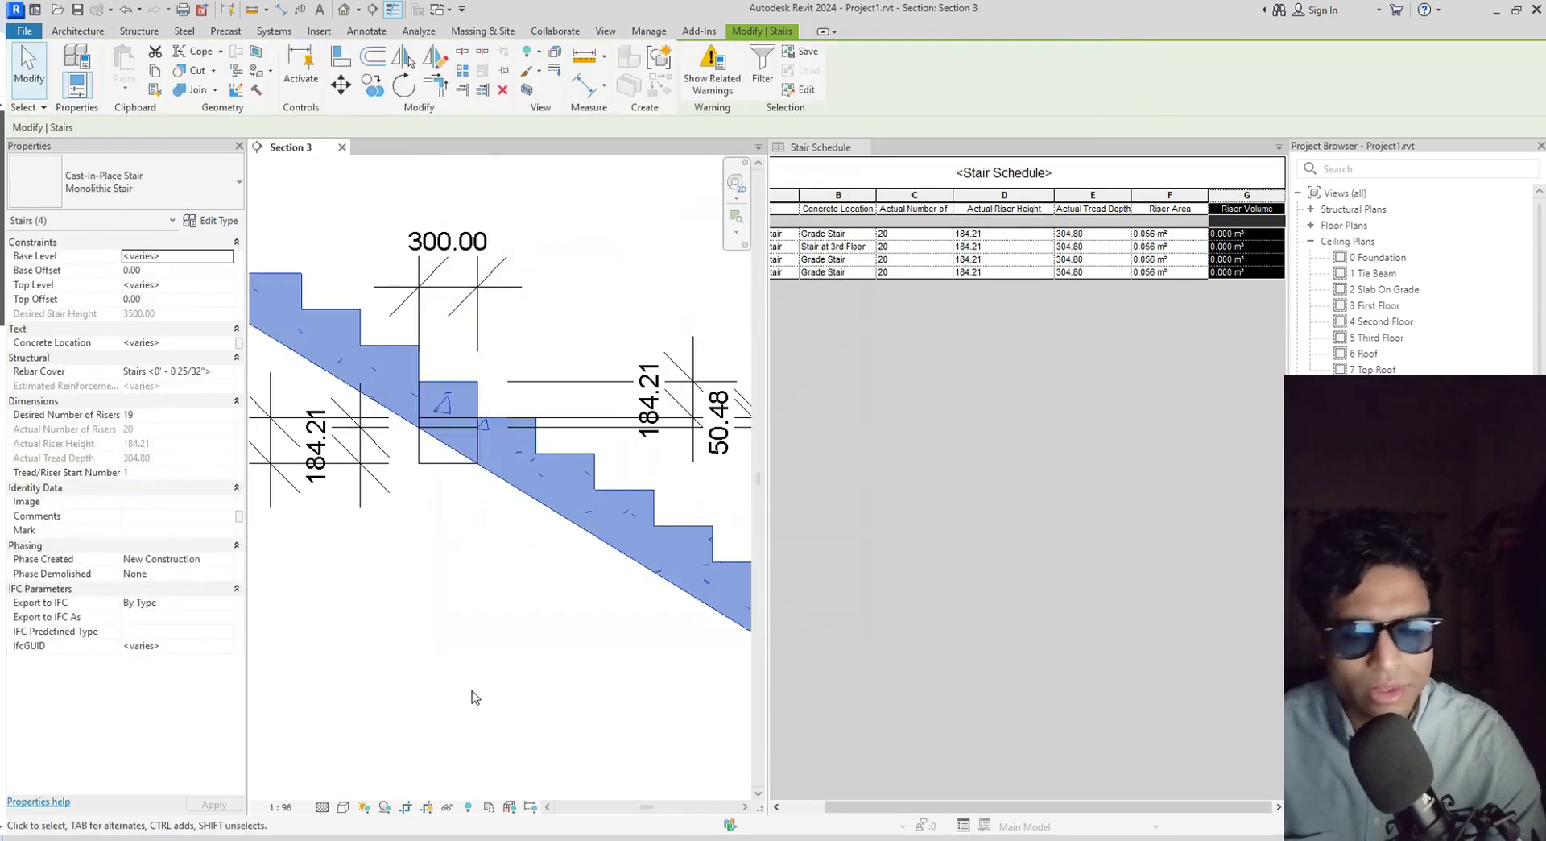
pyautogui.press('u')
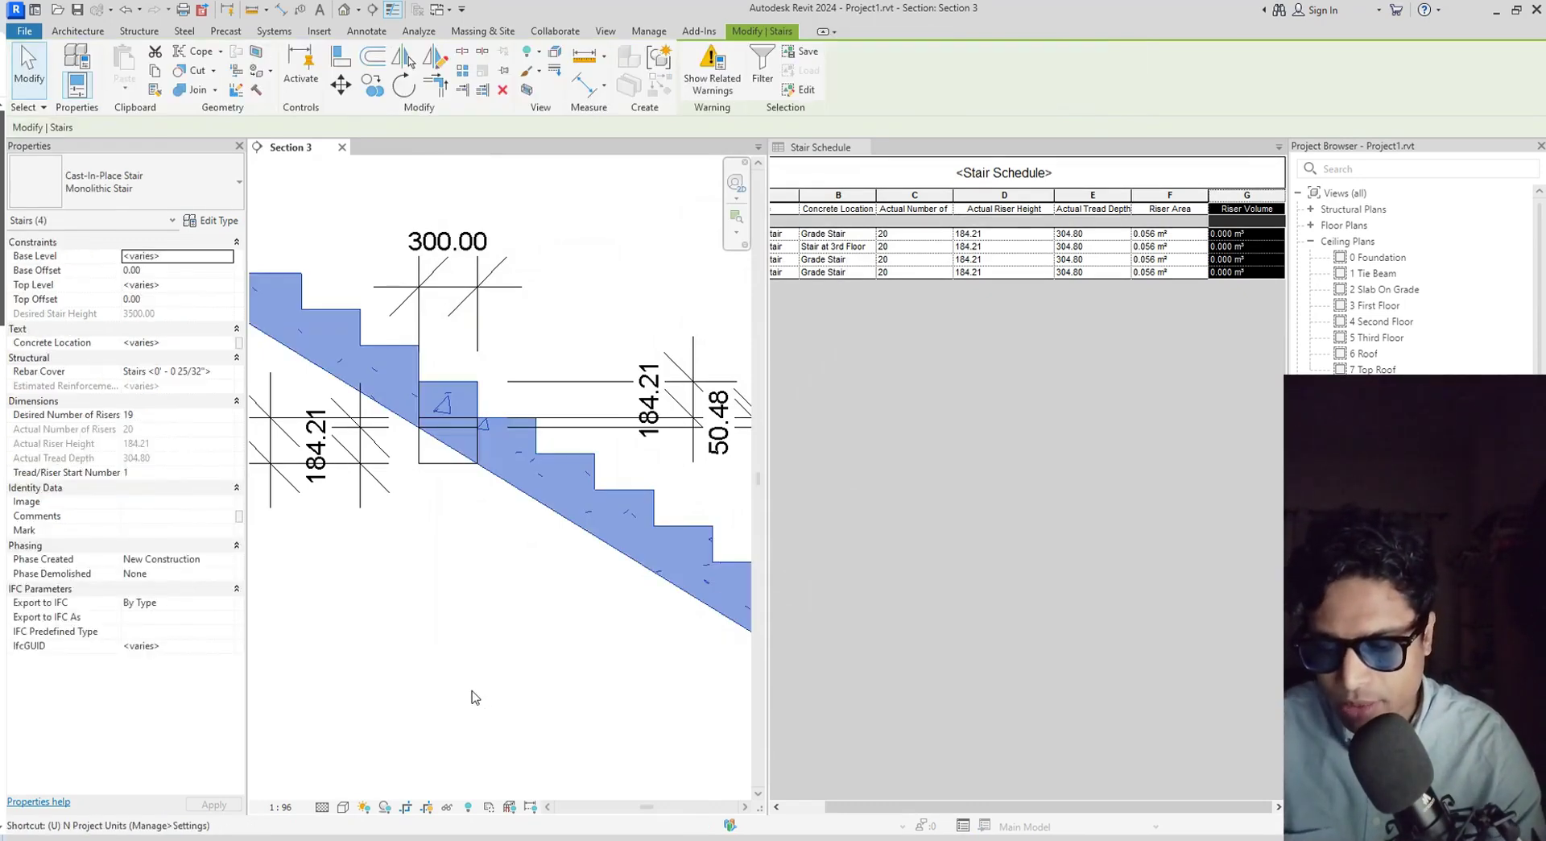
pyautogui.press('n')
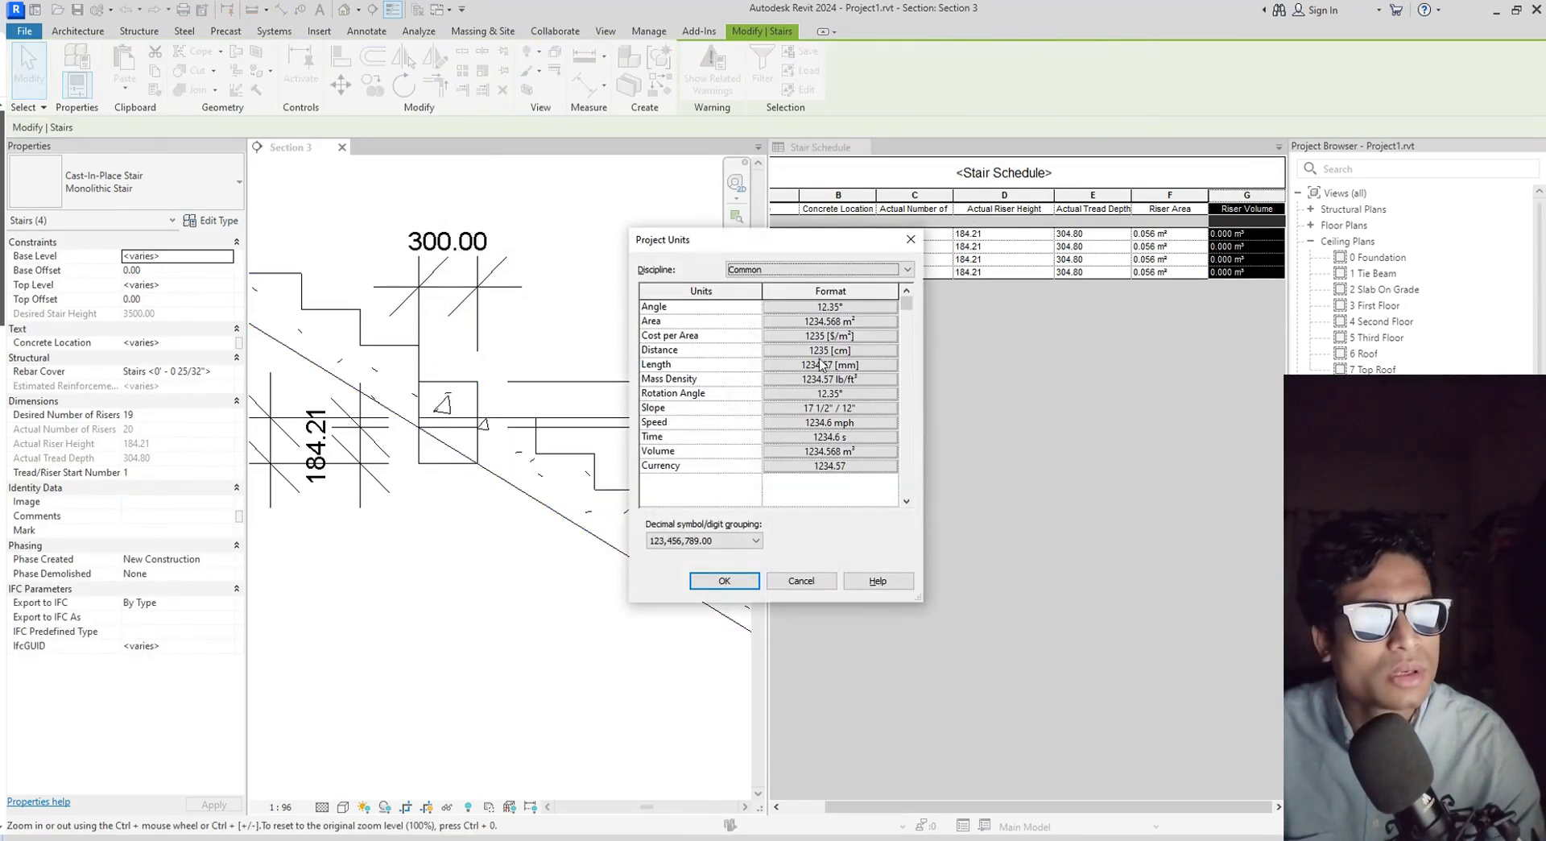
pyautogui.click(832, 366)
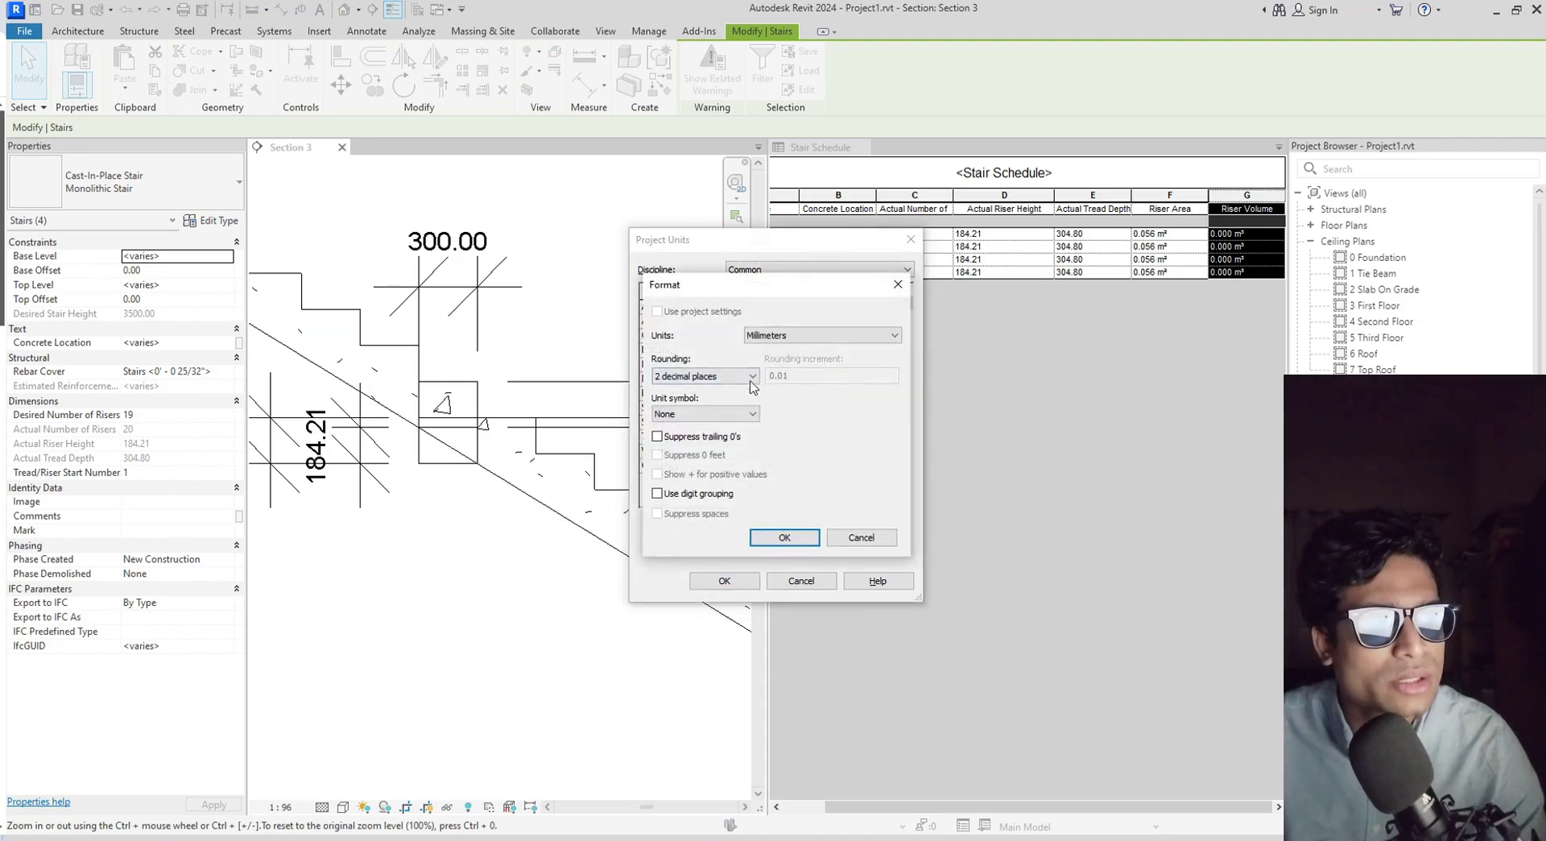
pyautogui.click(798, 338)
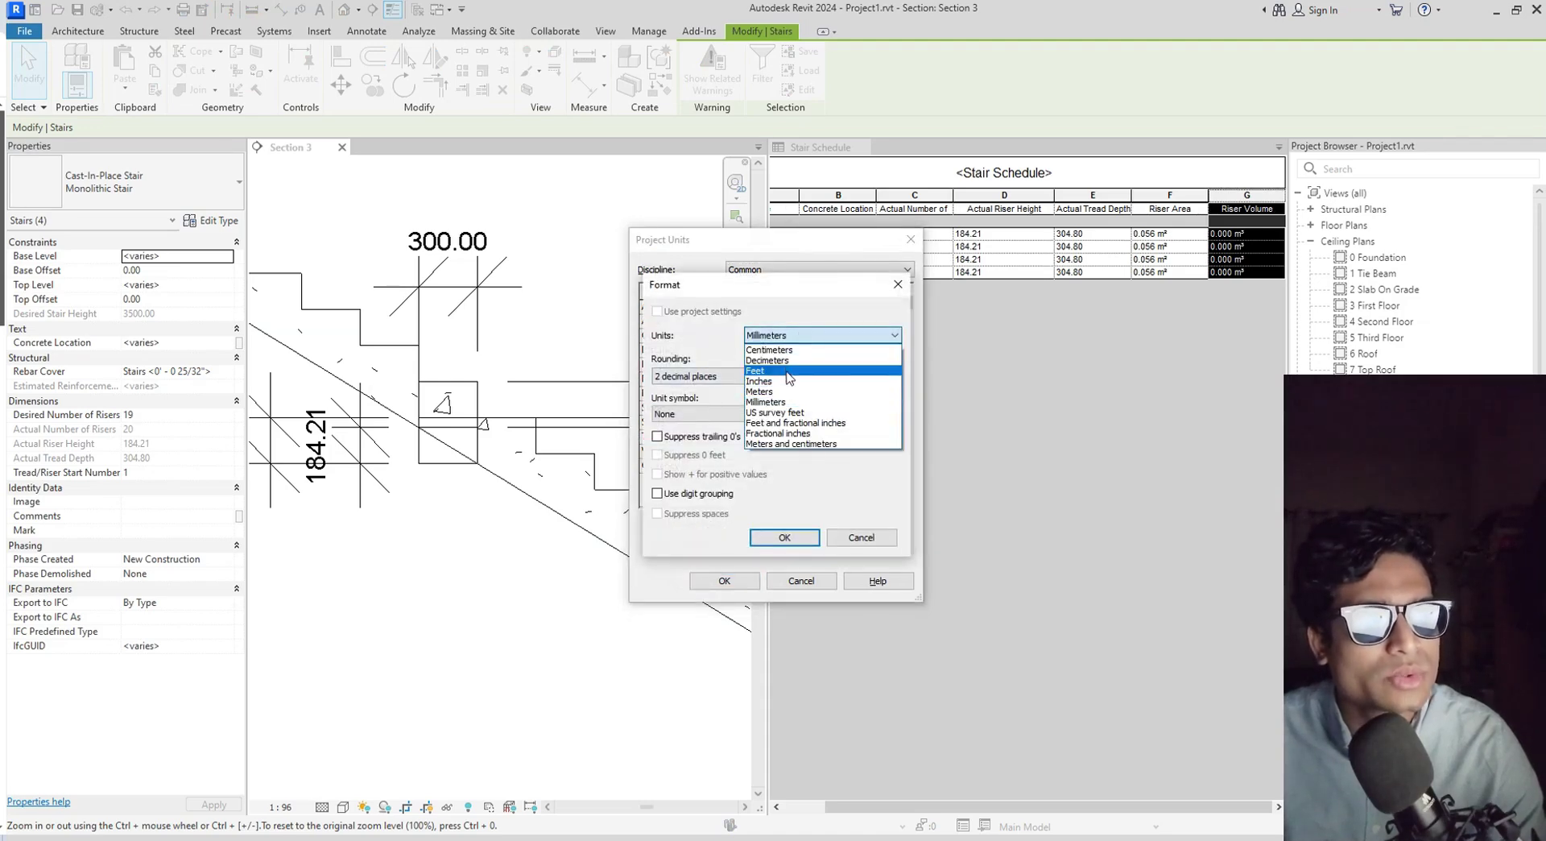
pyautogui.click(786, 392)
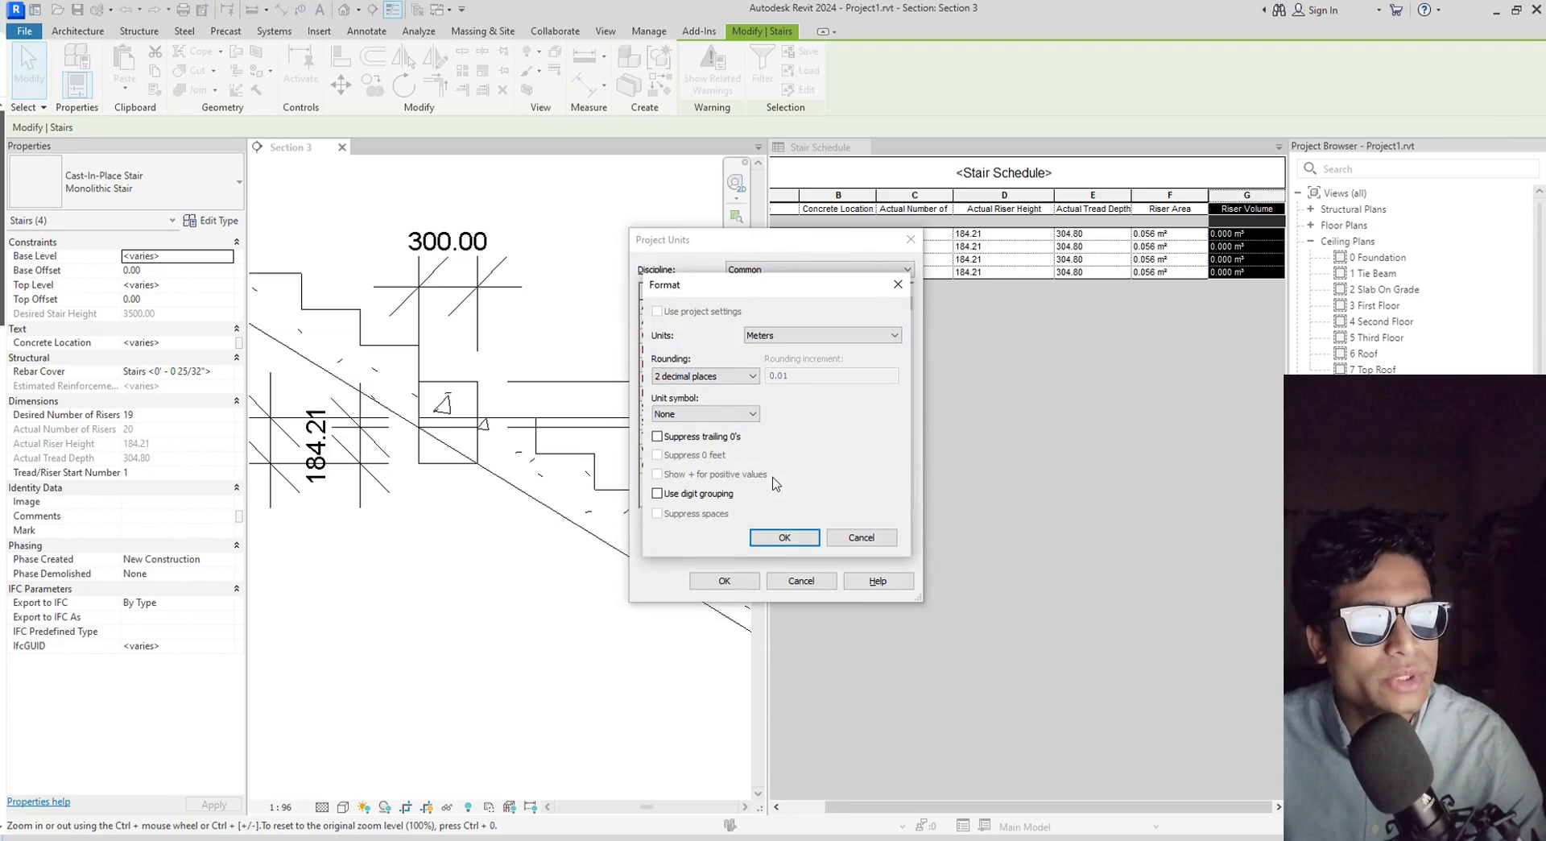
pyautogui.click(785, 537)
pyautogui.click(724, 581)
pyautogui.press('Escape')
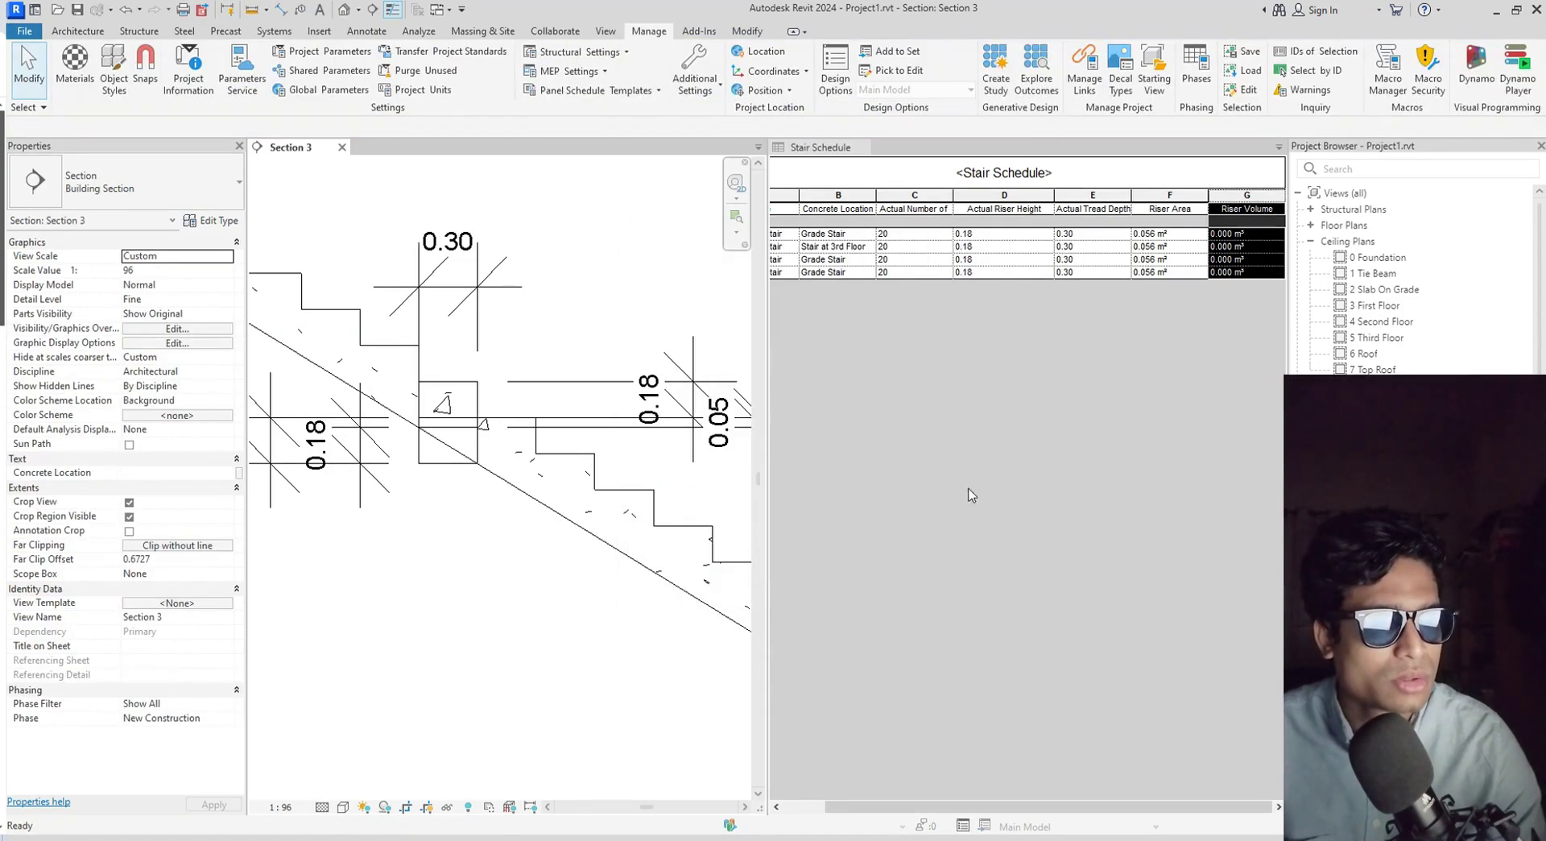
# Open the Stair Schedule's fields for editing and select the Riser Volume calculated value.
pyautogui.click(900, 581)
pyautogui.click(217, 415)
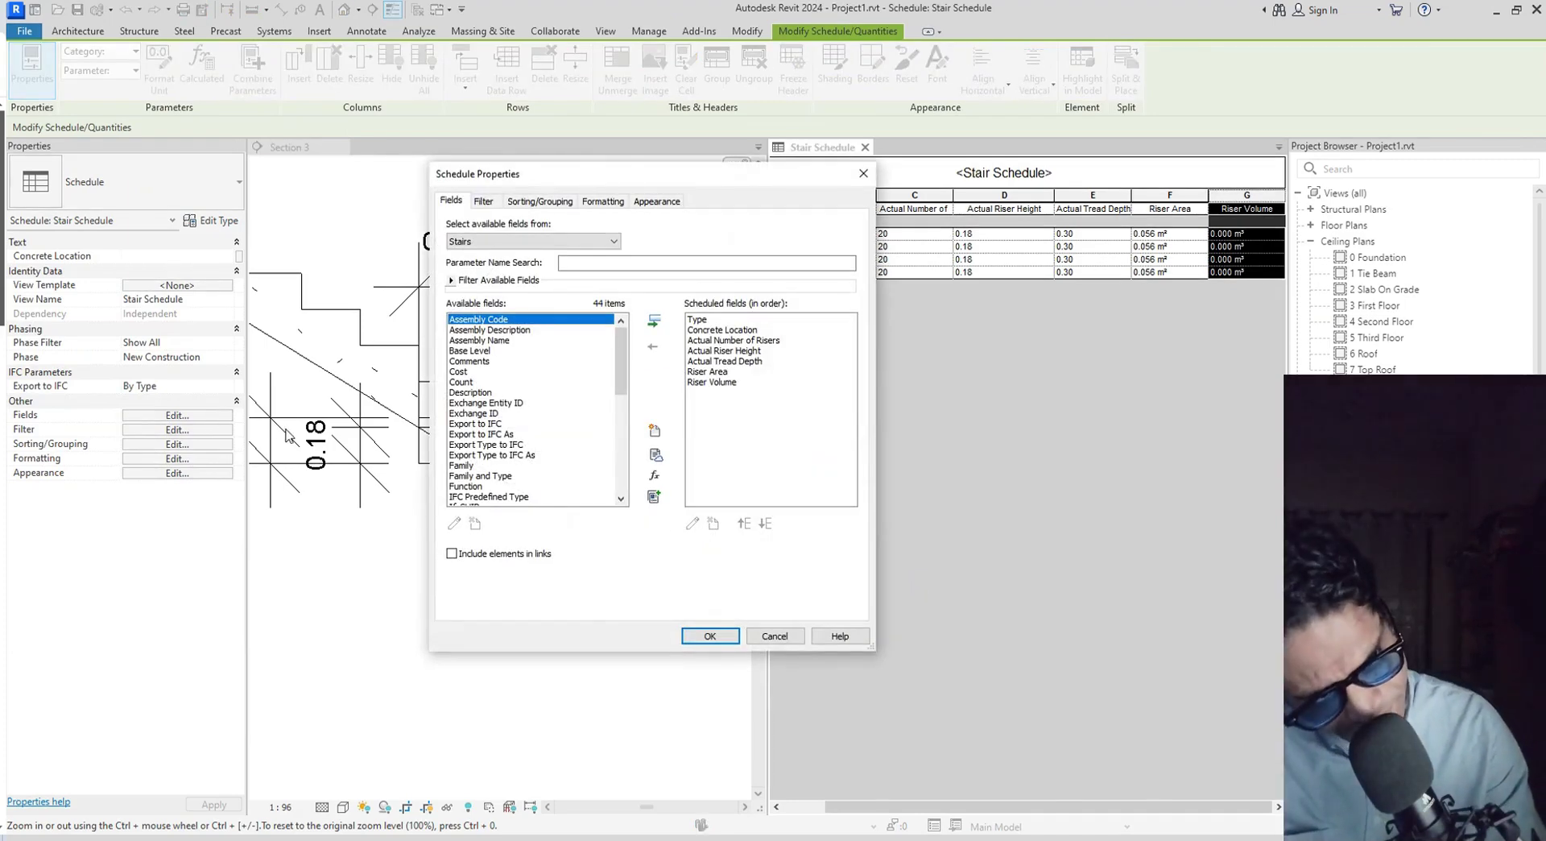
pyautogui.click(721, 382)
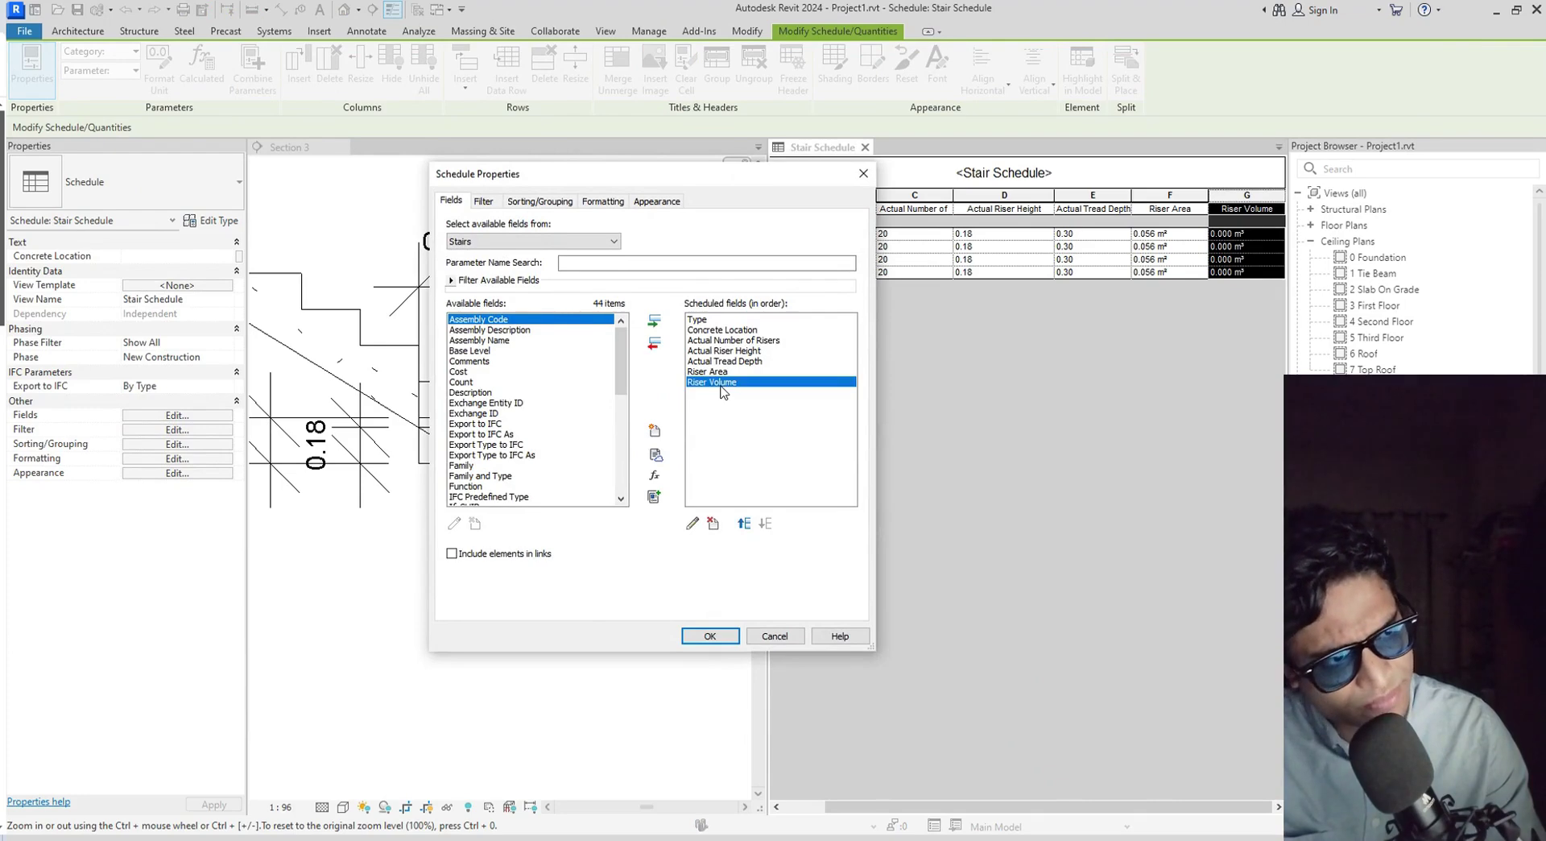
pyautogui.click(692, 524)
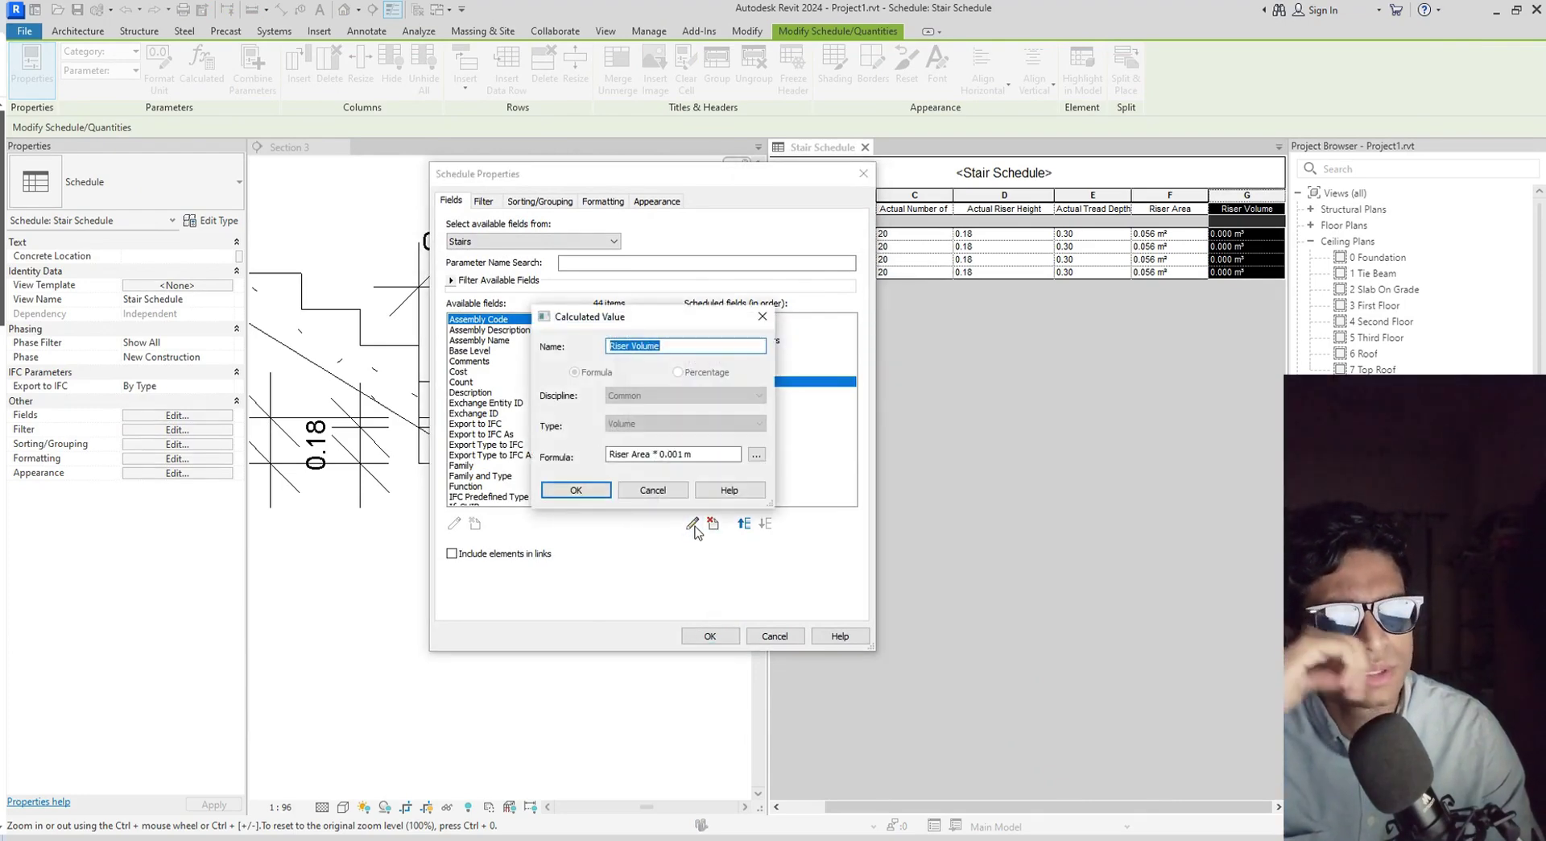
pyautogui.click(683, 454)
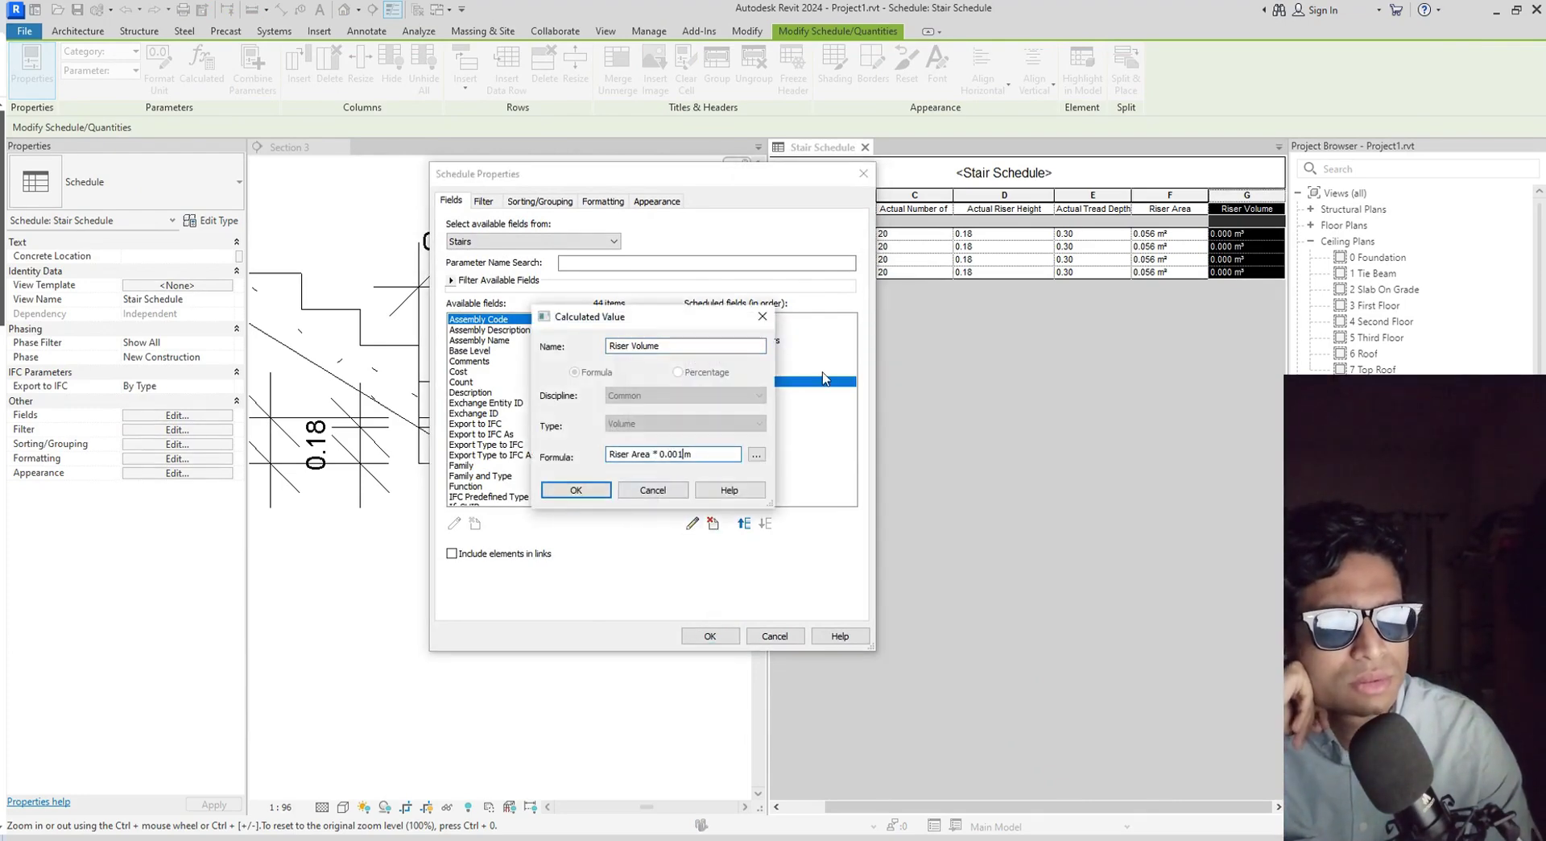
pyautogui.press('BackSpace')
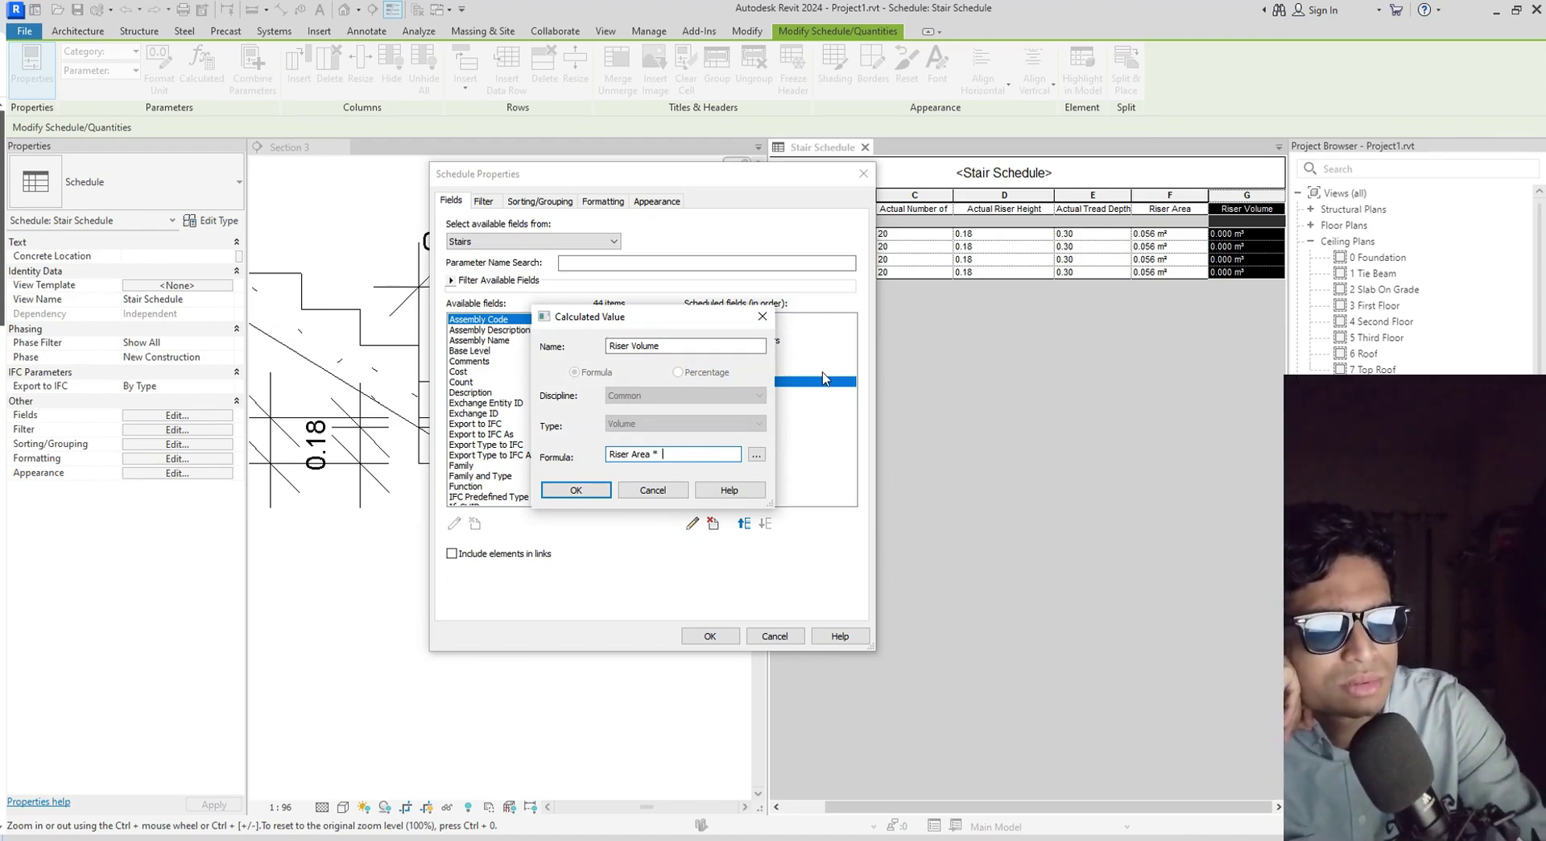
pyautogui.click(677, 489)
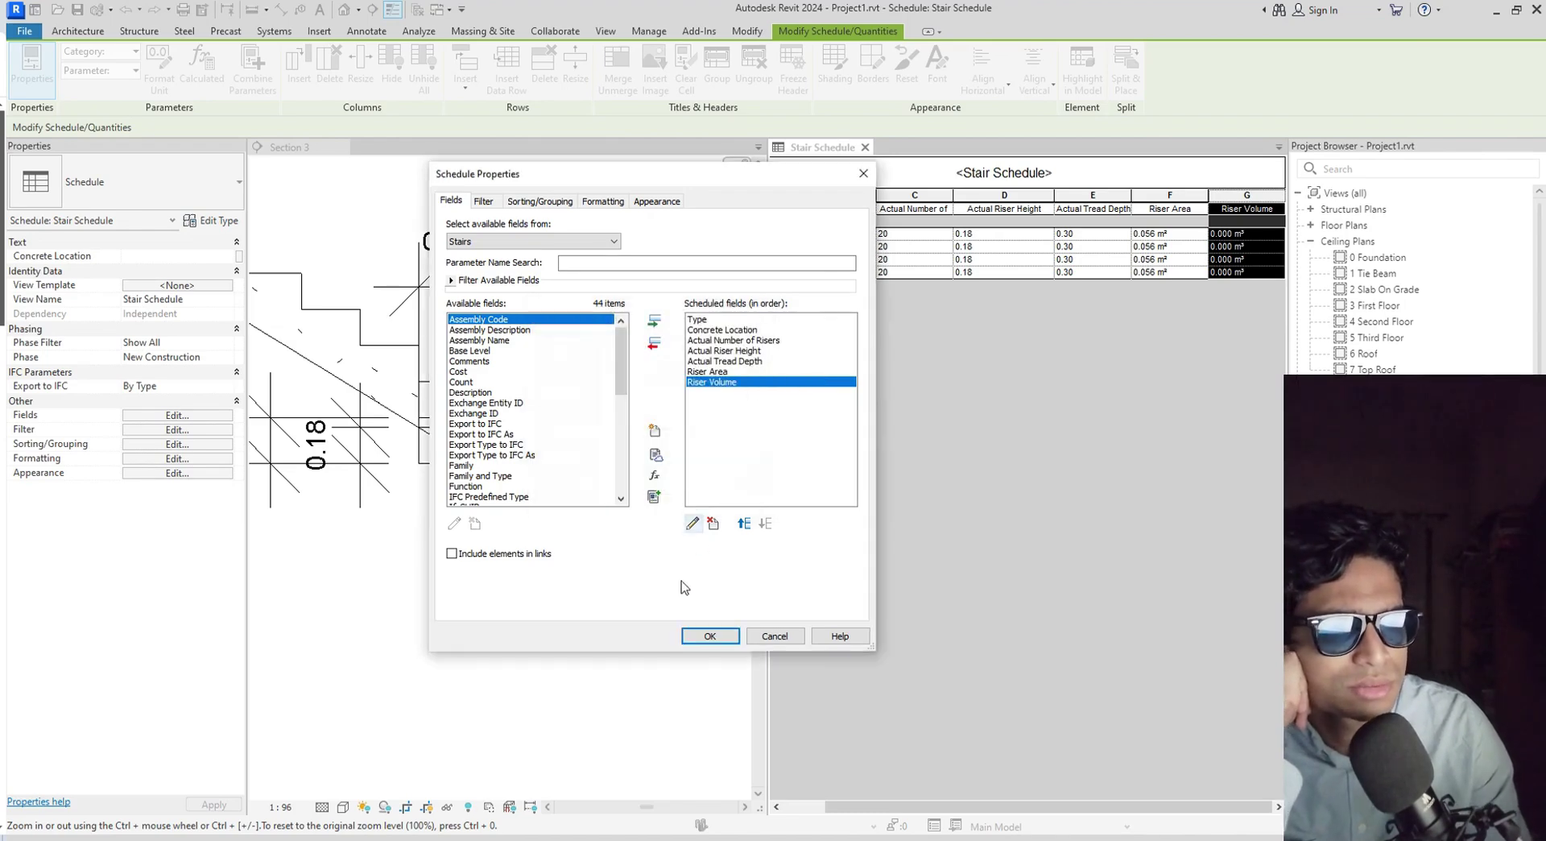
# Replace the Riser Volume field in the stair schedule with a new calculated value named Riser Volume.
pyautogui.click(712, 524)
pyautogui.click(813, 432)
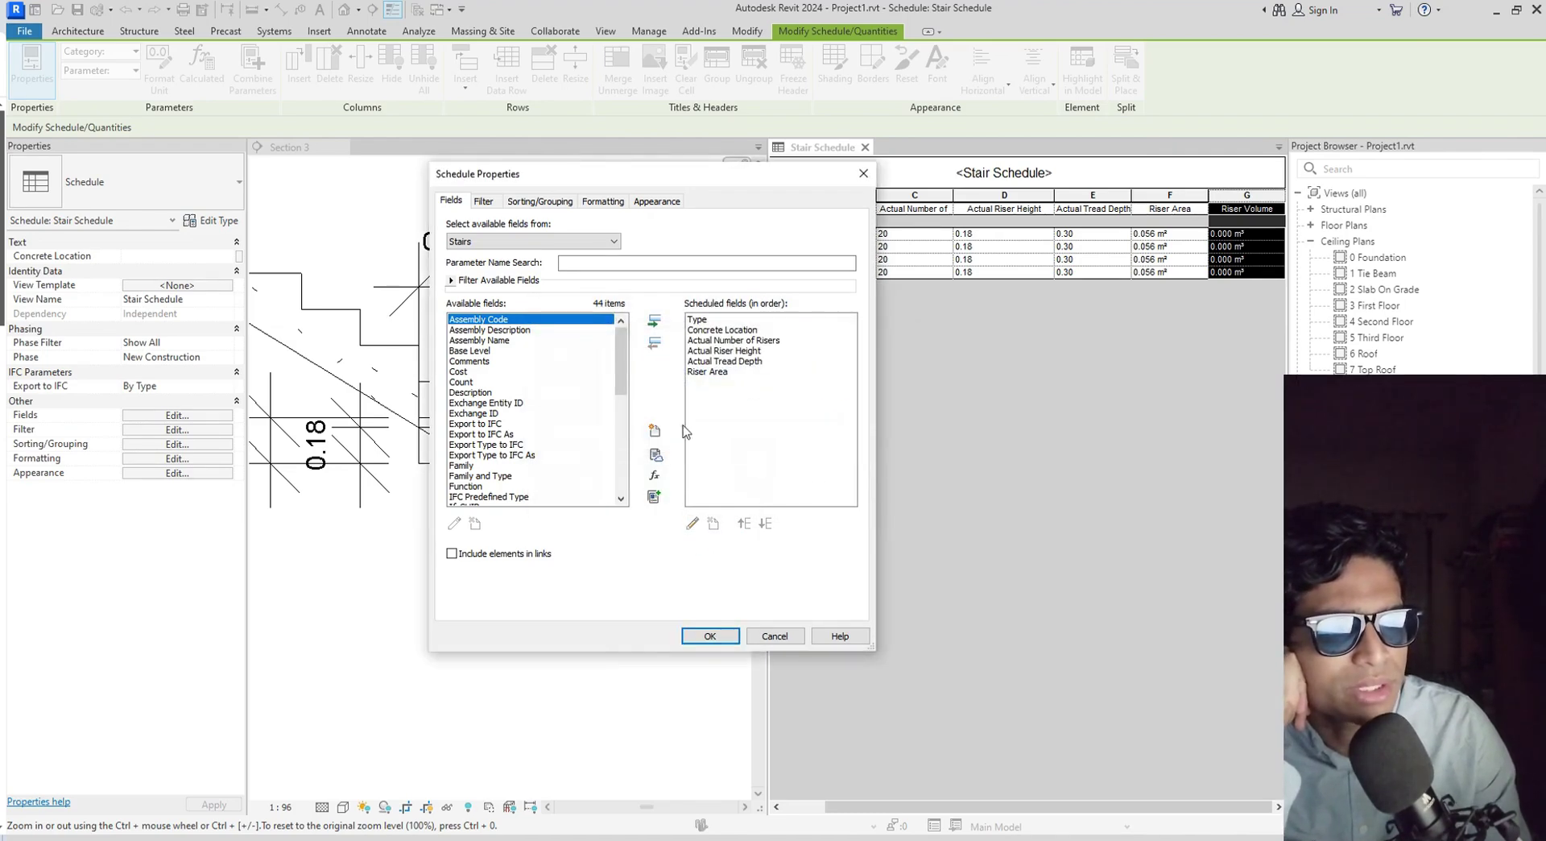
pyautogui.click(654, 475)
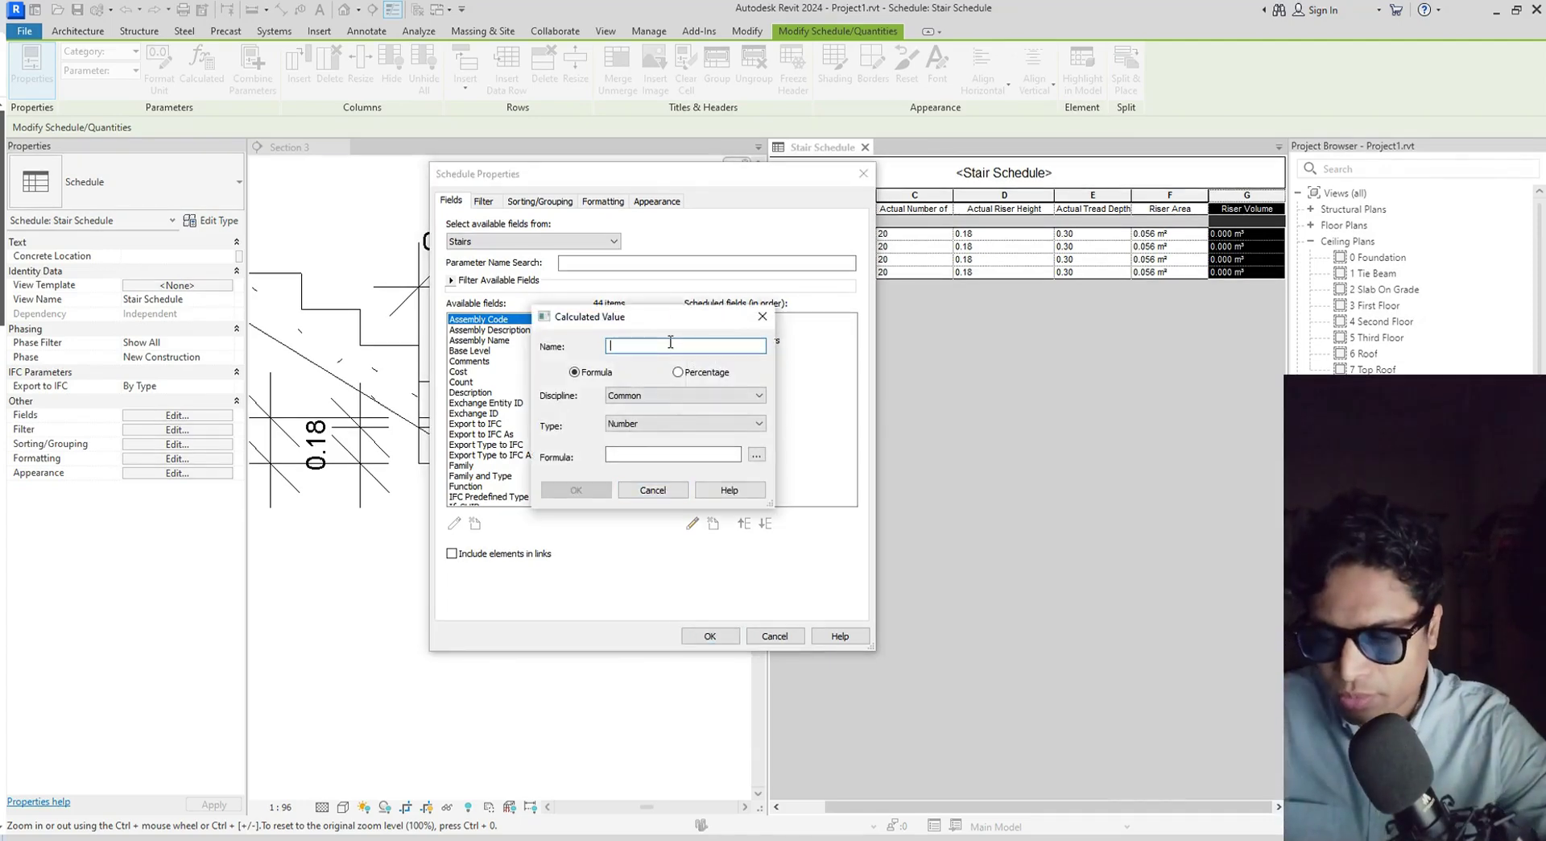
pyautogui.write('Riser')
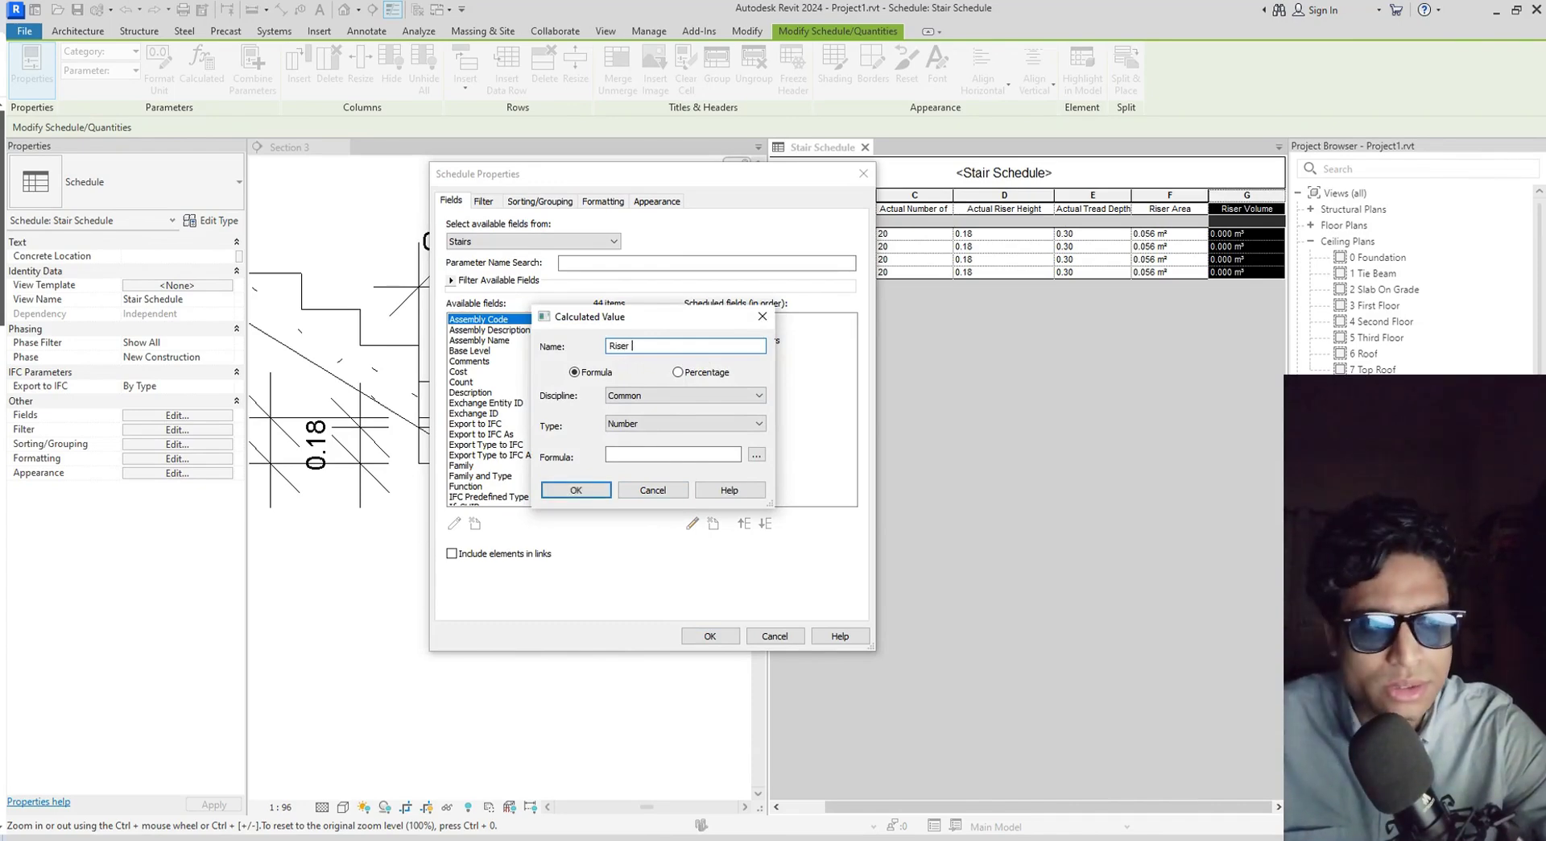
pyautogui.write(' Volume')
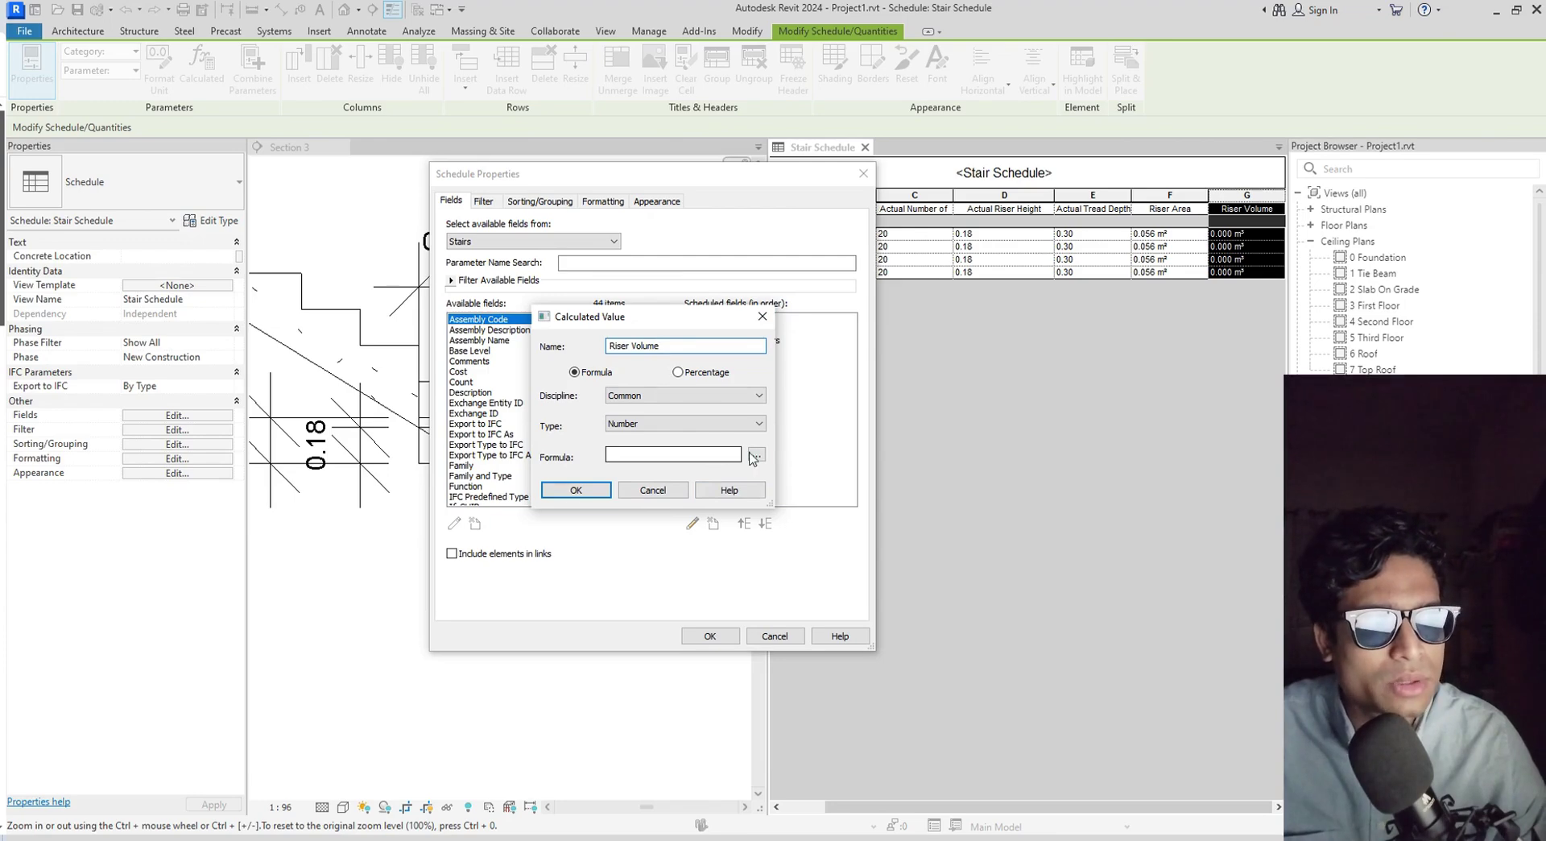
# Give the Riser Volume calculated value the formula Riser Area / 1 * 1 and apply it to the schedule.
pyautogui.click(755, 456)
pyautogui.click(593, 386)
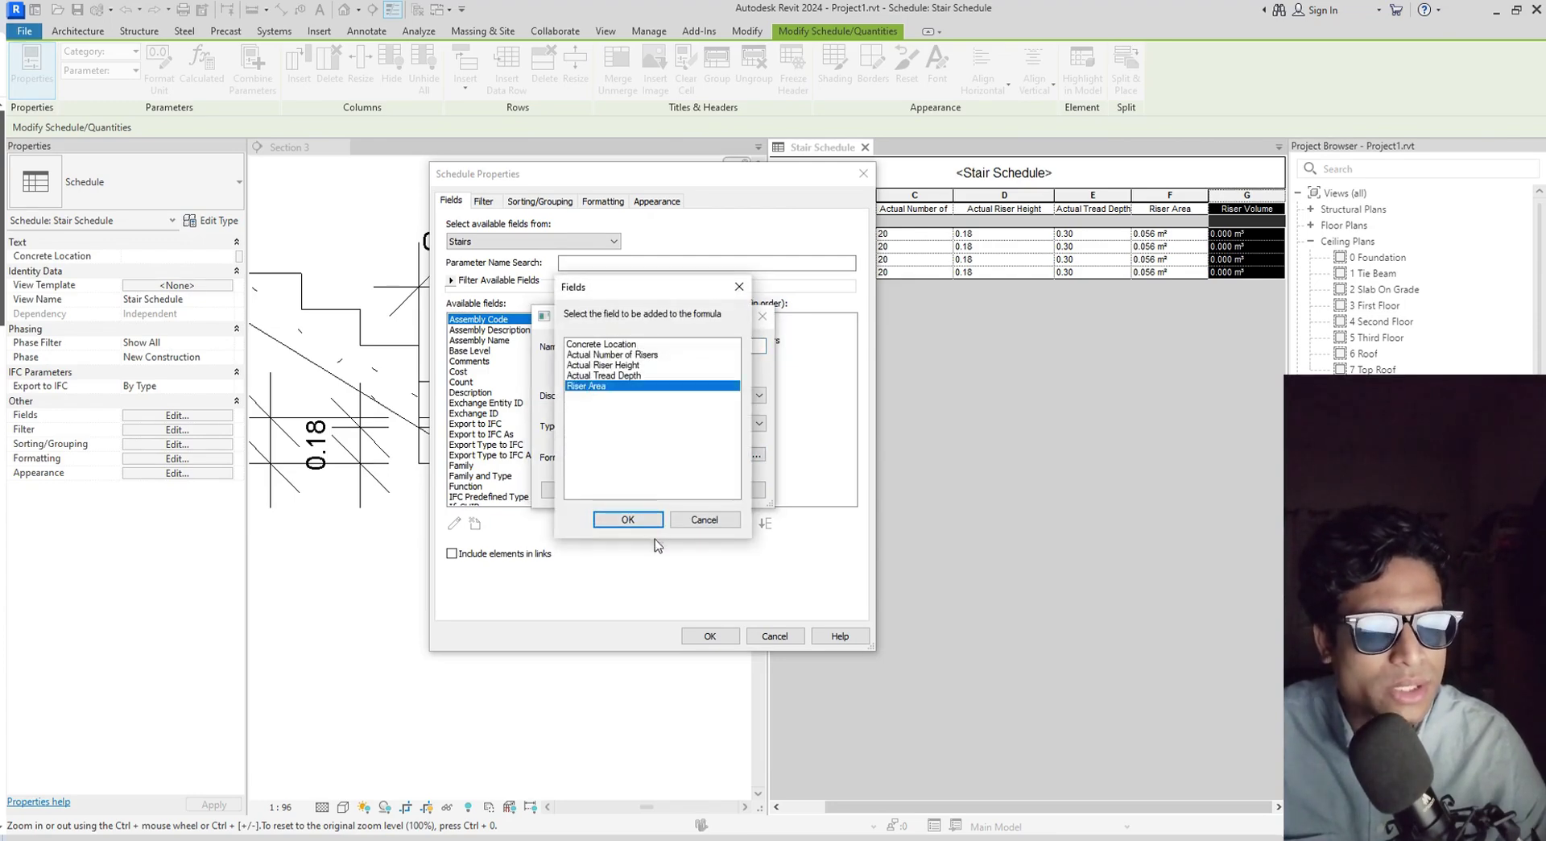
pyautogui.click(627, 520)
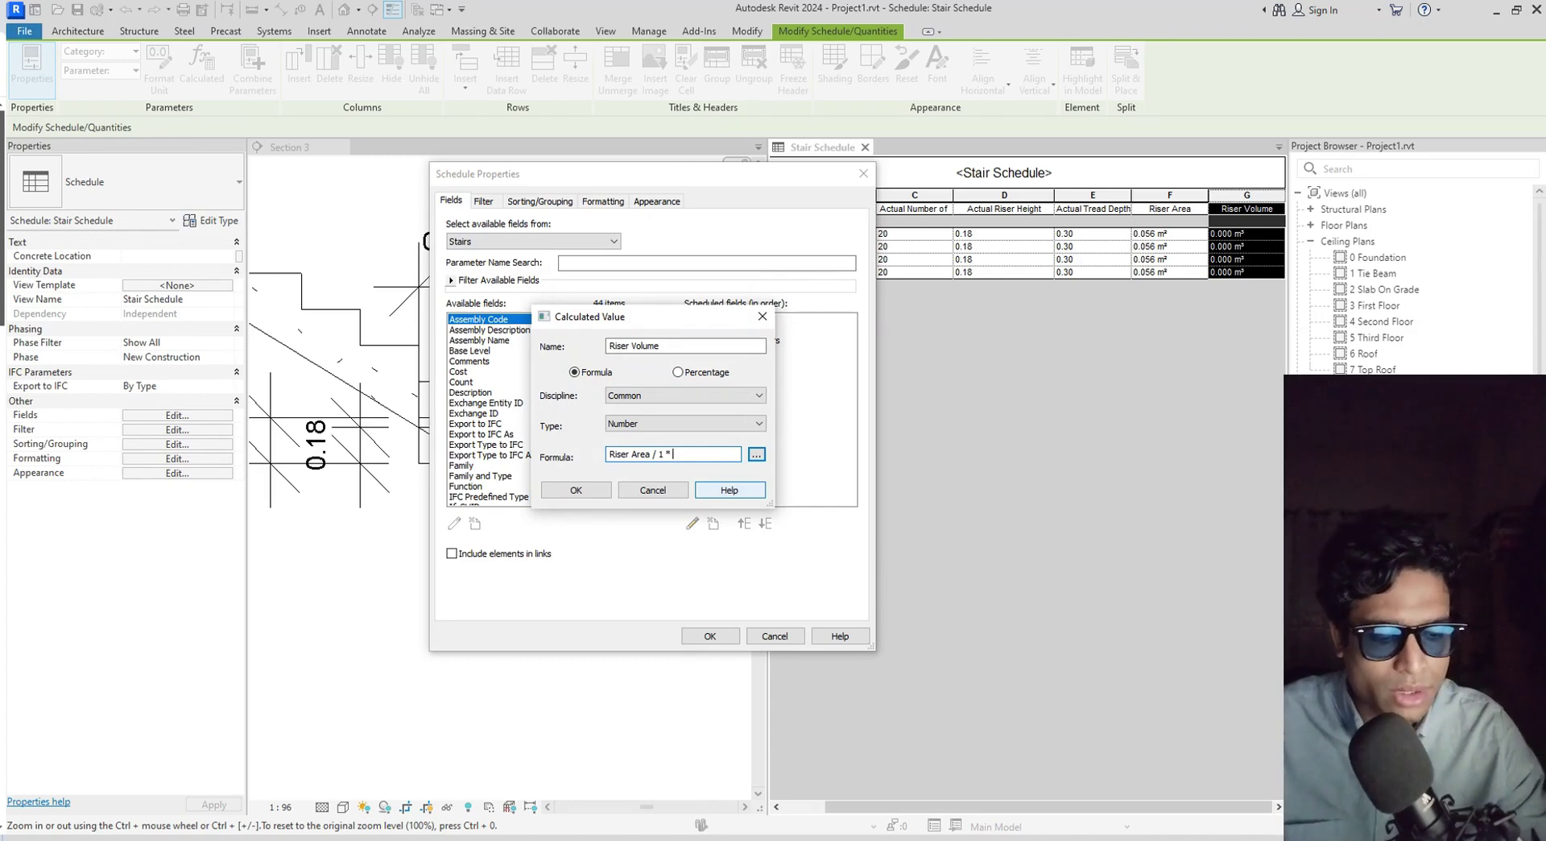
pyautogui.write('1')
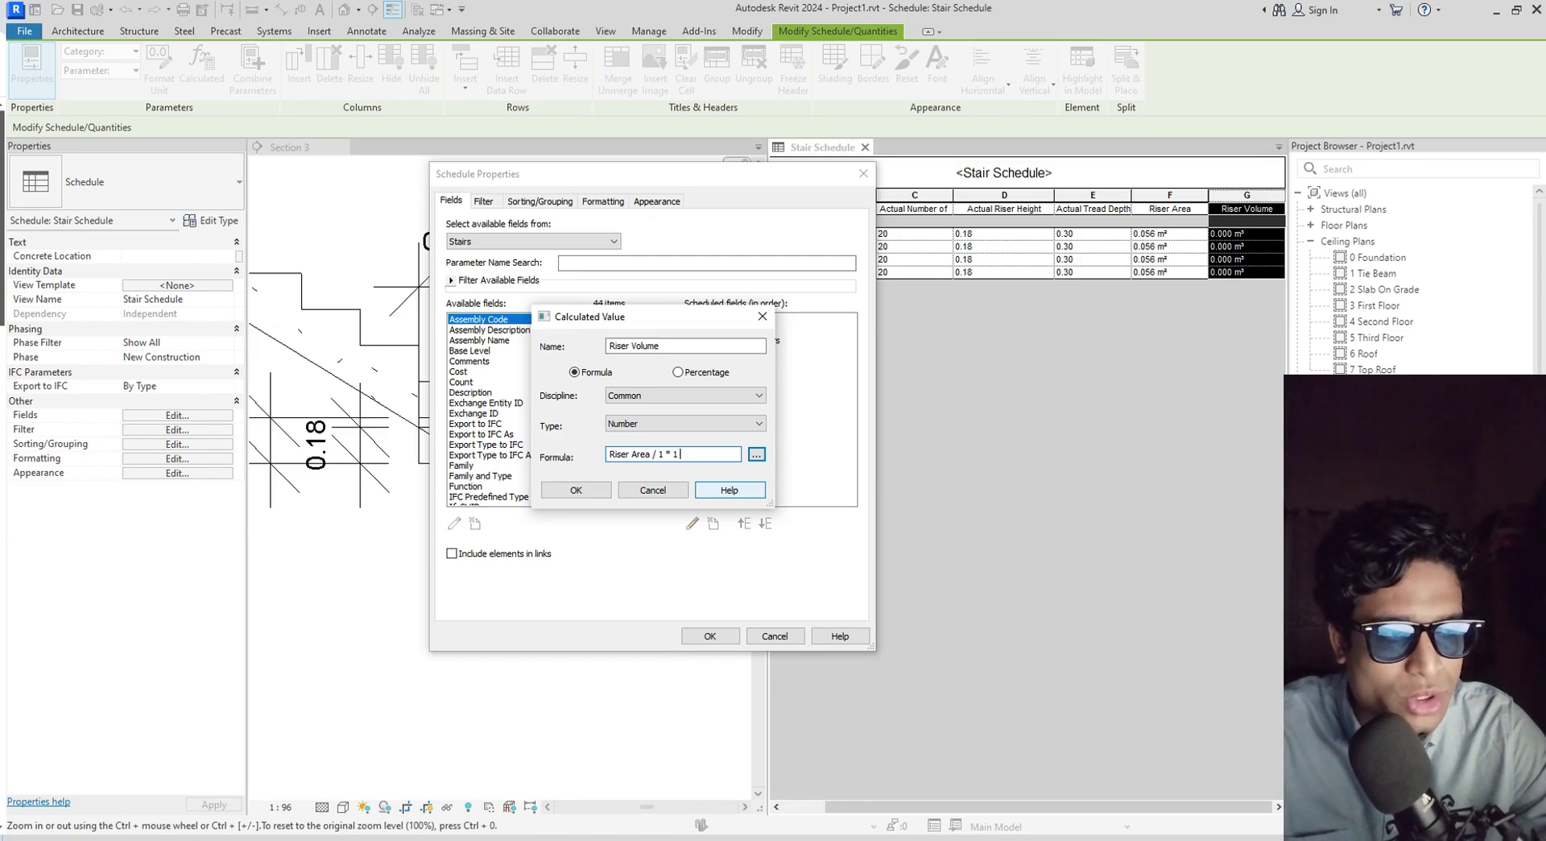
pyautogui.click(576, 489)
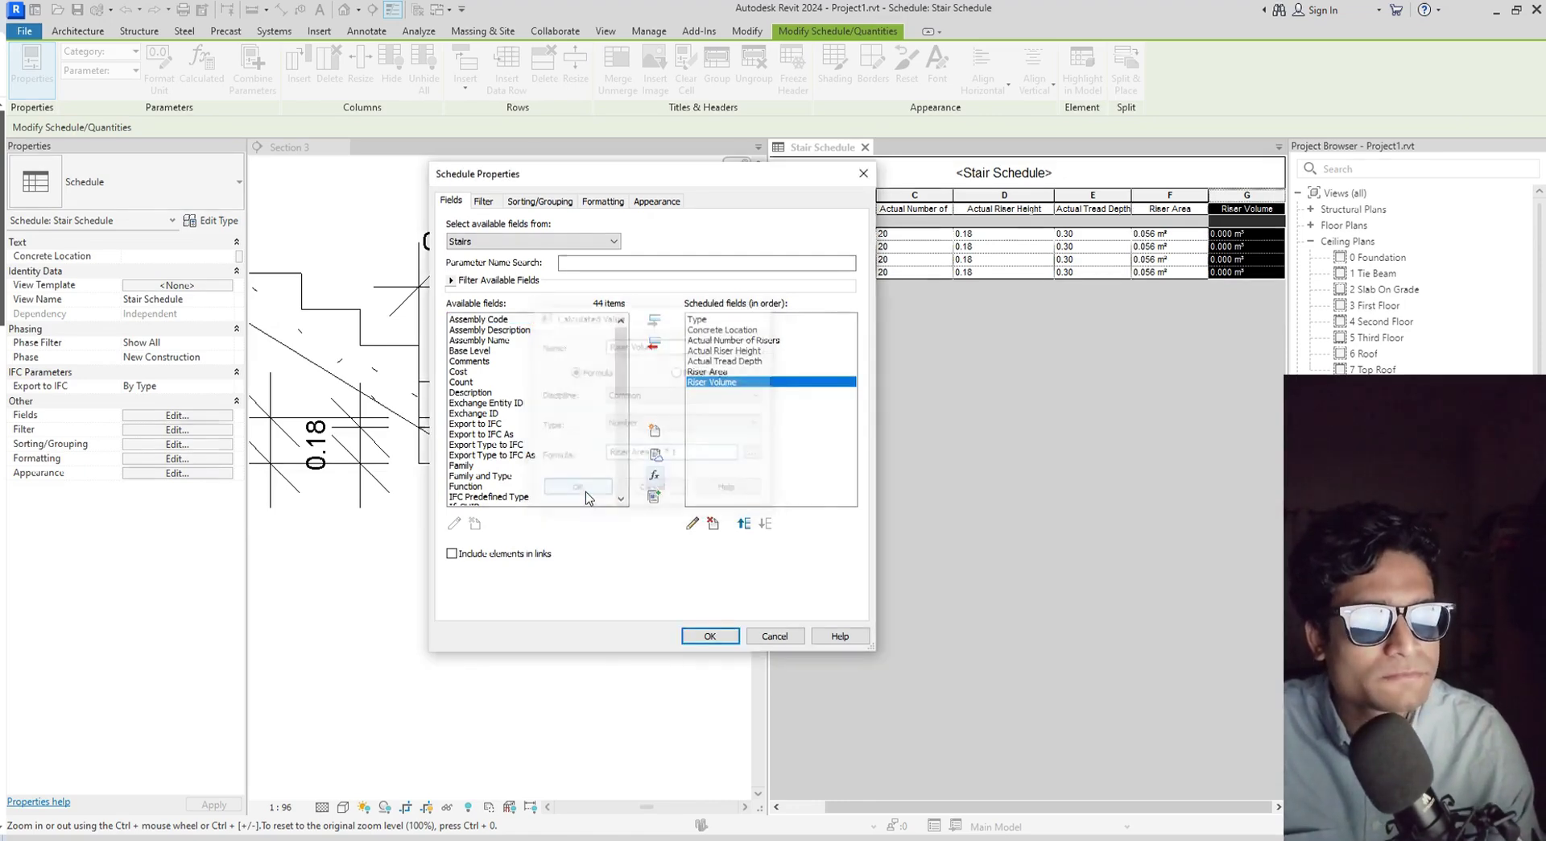
pyautogui.click(706, 634)
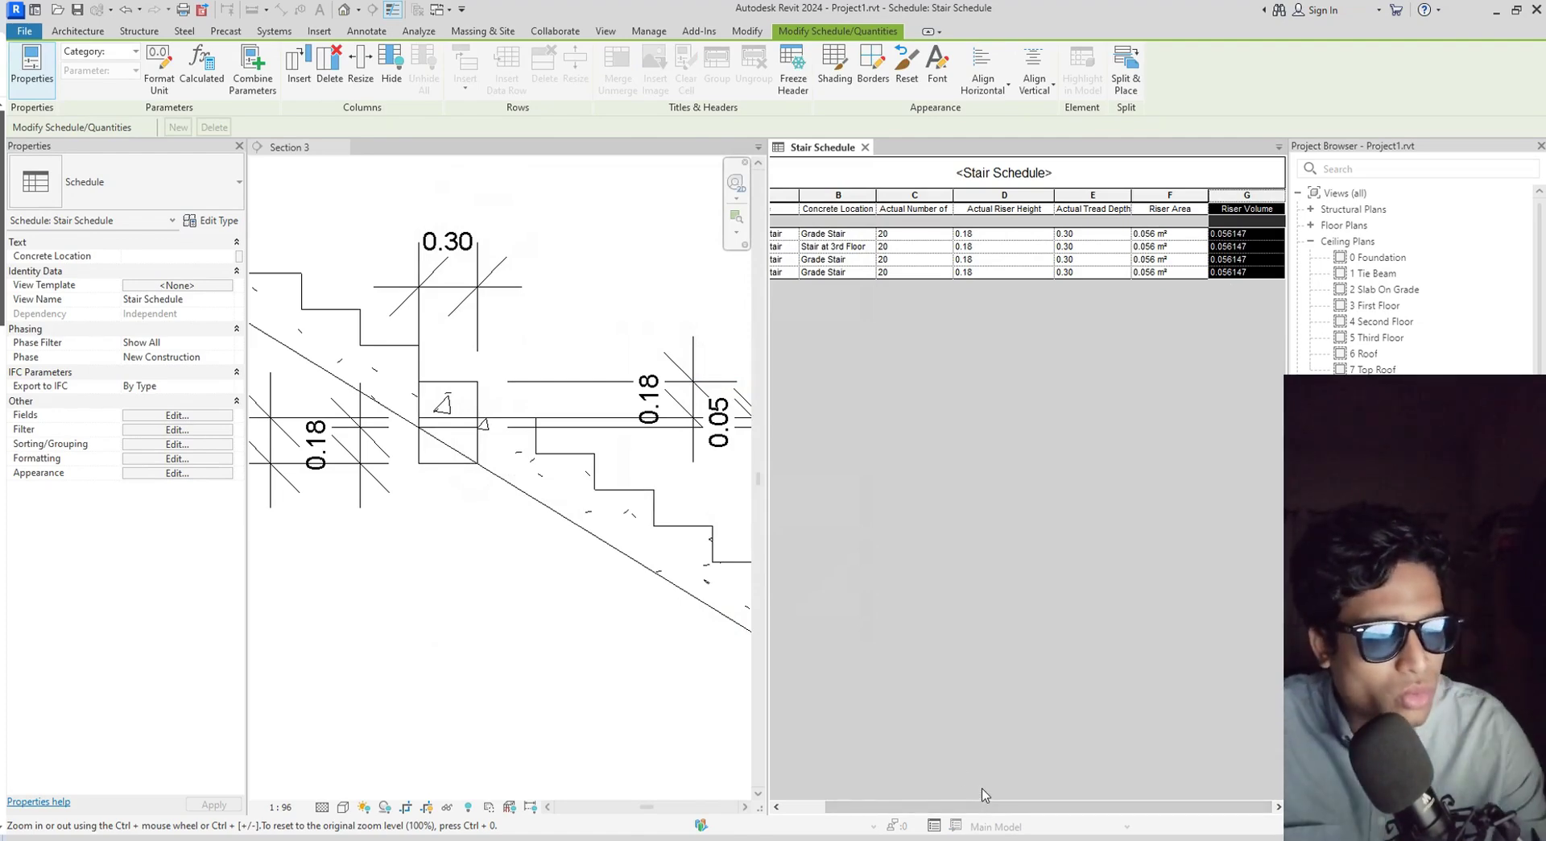
# Examine the dimensioned step in the Section 3 view, including its tread, riser and waist geometry.
pyautogui.scroll(2, 496, 483)
pyautogui.scroll(-2, 495, 483)
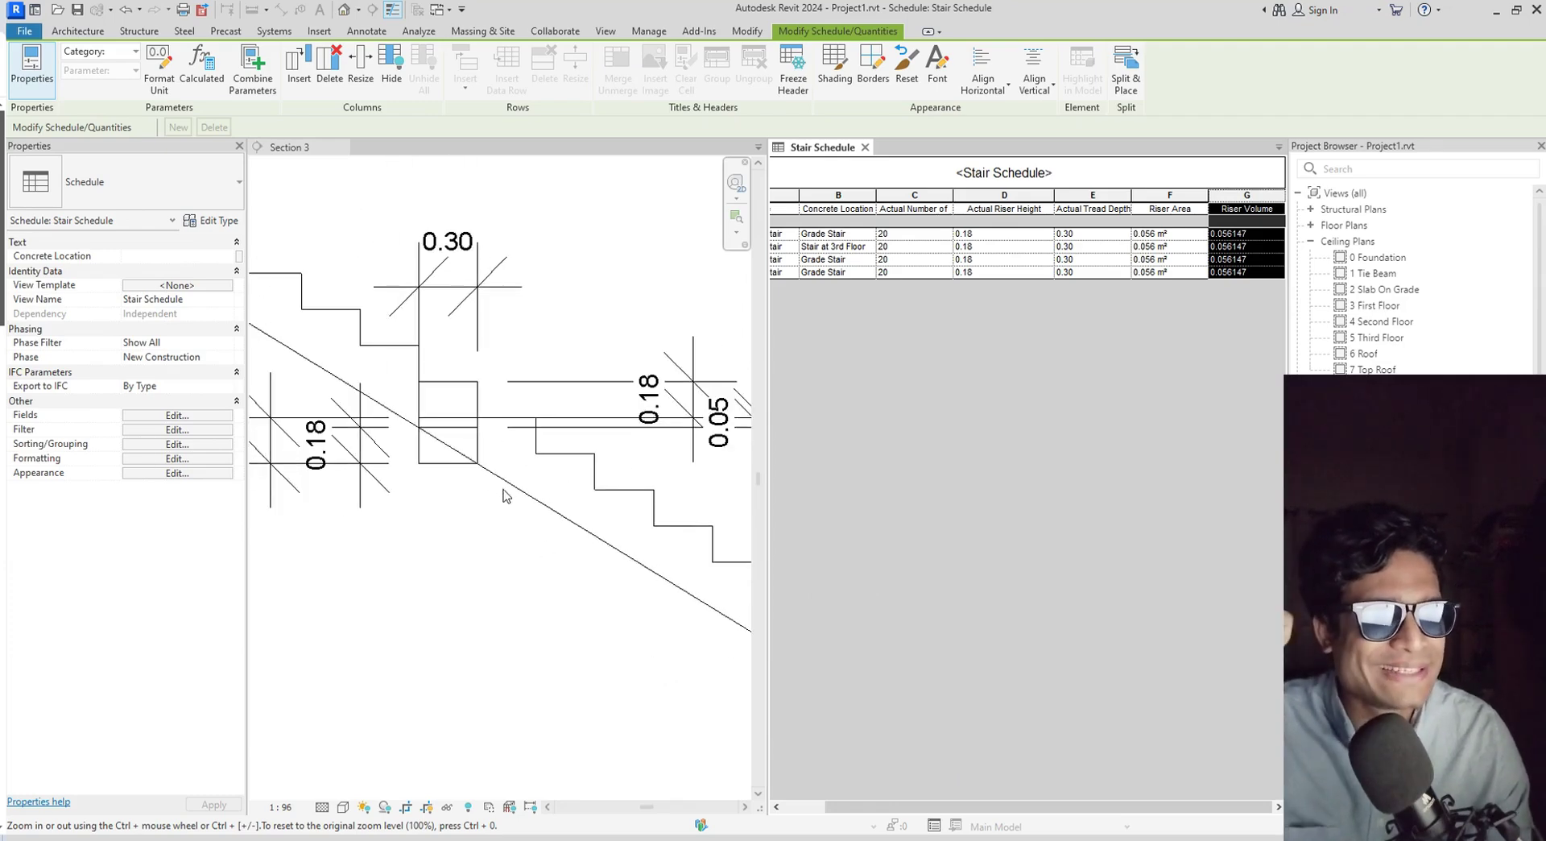
pyautogui.click(475, 403)
pyautogui.scroll(2, 464, 380)
pyautogui.scroll(-2, 484, 403)
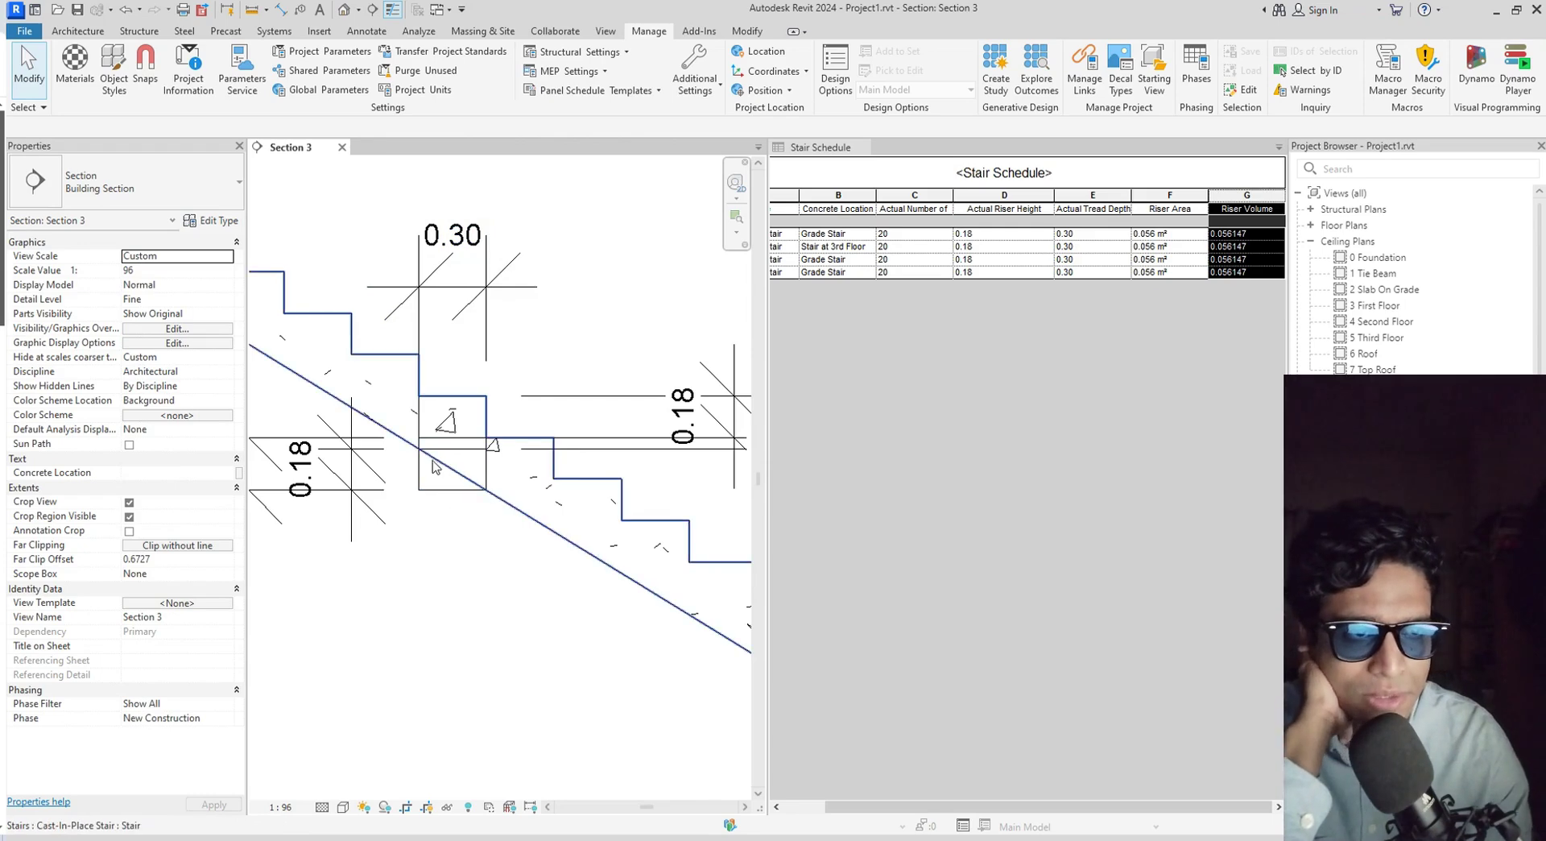
pyautogui.moveTo(471, 484); pyautogui.dragTo(486, 440, button='middle')
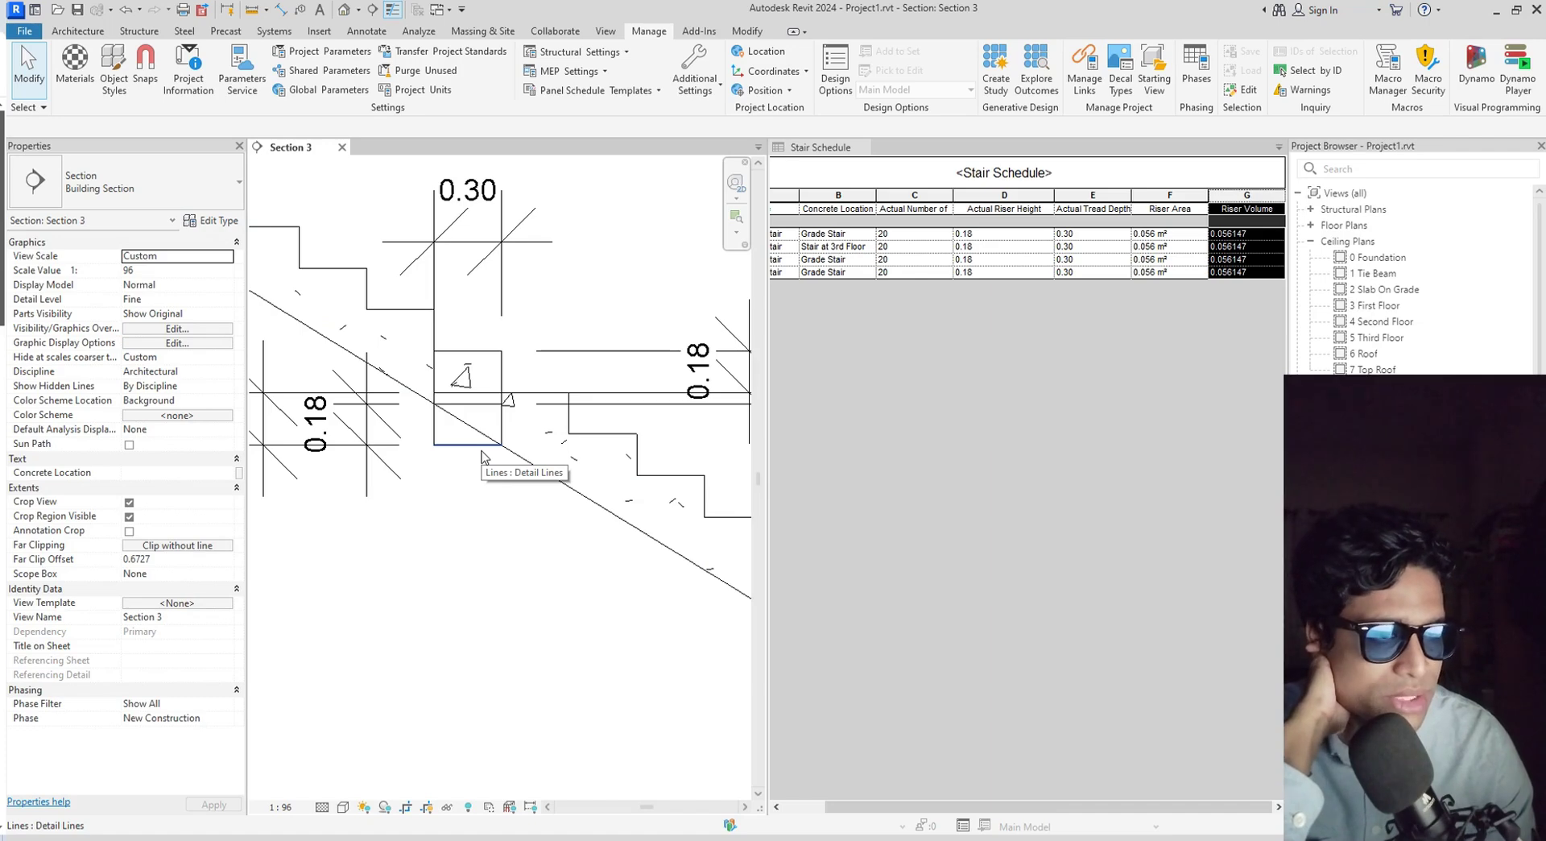
pyautogui.scroll(-1, 480, 493)
pyautogui.moveTo(480, 493)
pyautogui.mouseDown(button='middle')
pyautogui.moveTo(511, 517)
pyautogui.moveTo(481, 514)
pyautogui.mouseUp(button='middle')
pyautogui.scroll(-1, 644, 411)
pyautogui.moveTo(636, 447)
pyautogui.mouseDown(button='middle')
pyautogui.moveTo(554, 446)
pyautogui.moveTo(573, 449)
pyautogui.mouseUp(button='middle')
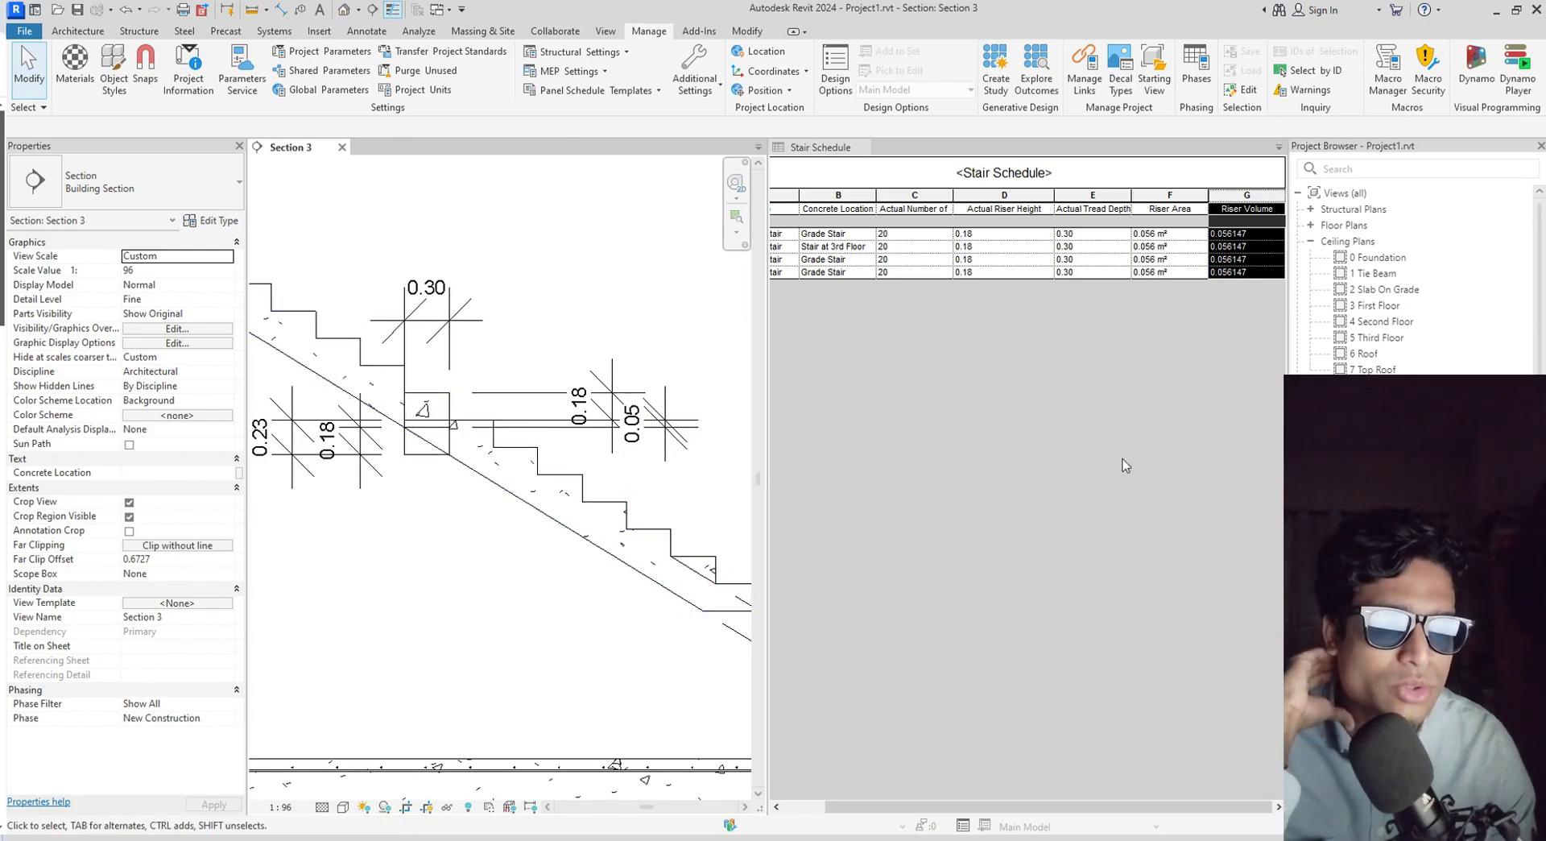
pyautogui.click(1113, 528)
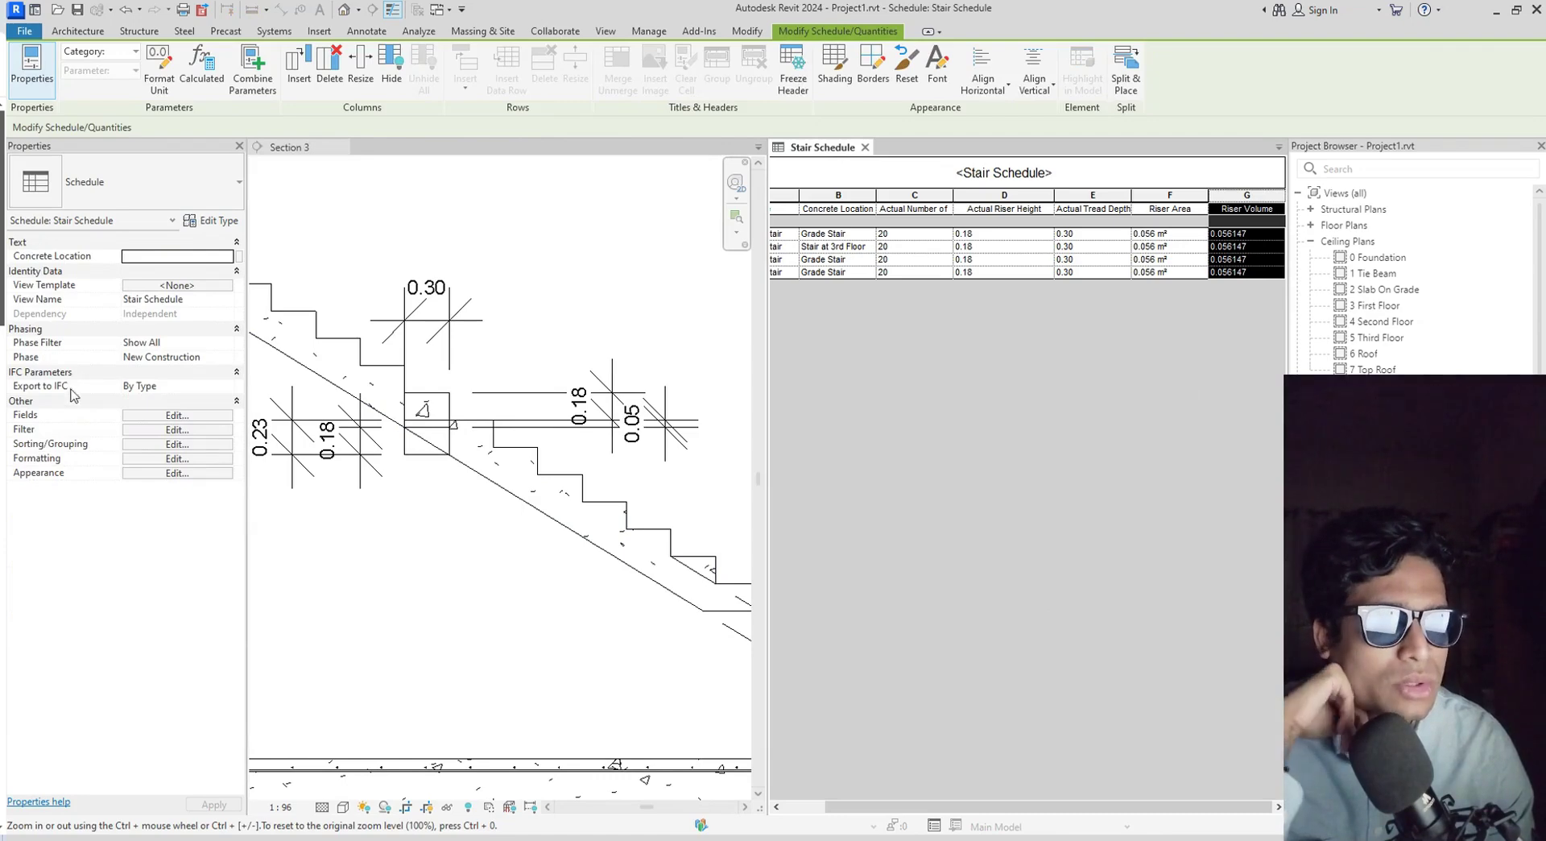
pyautogui.click(179, 416)
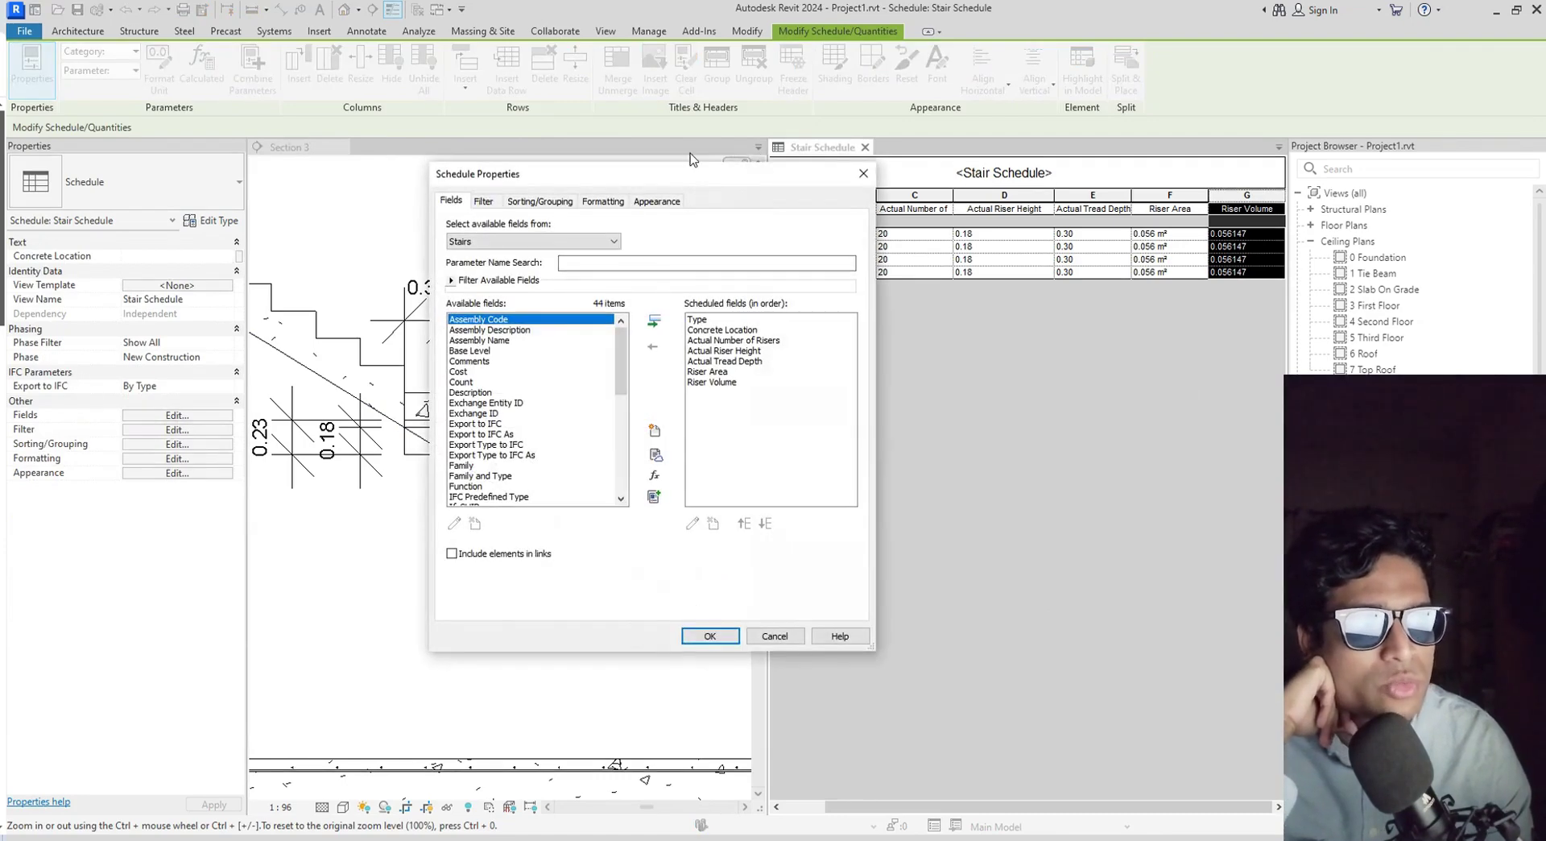
pyautogui.moveTo(778, 186); pyautogui.dragTo(1076, 169)
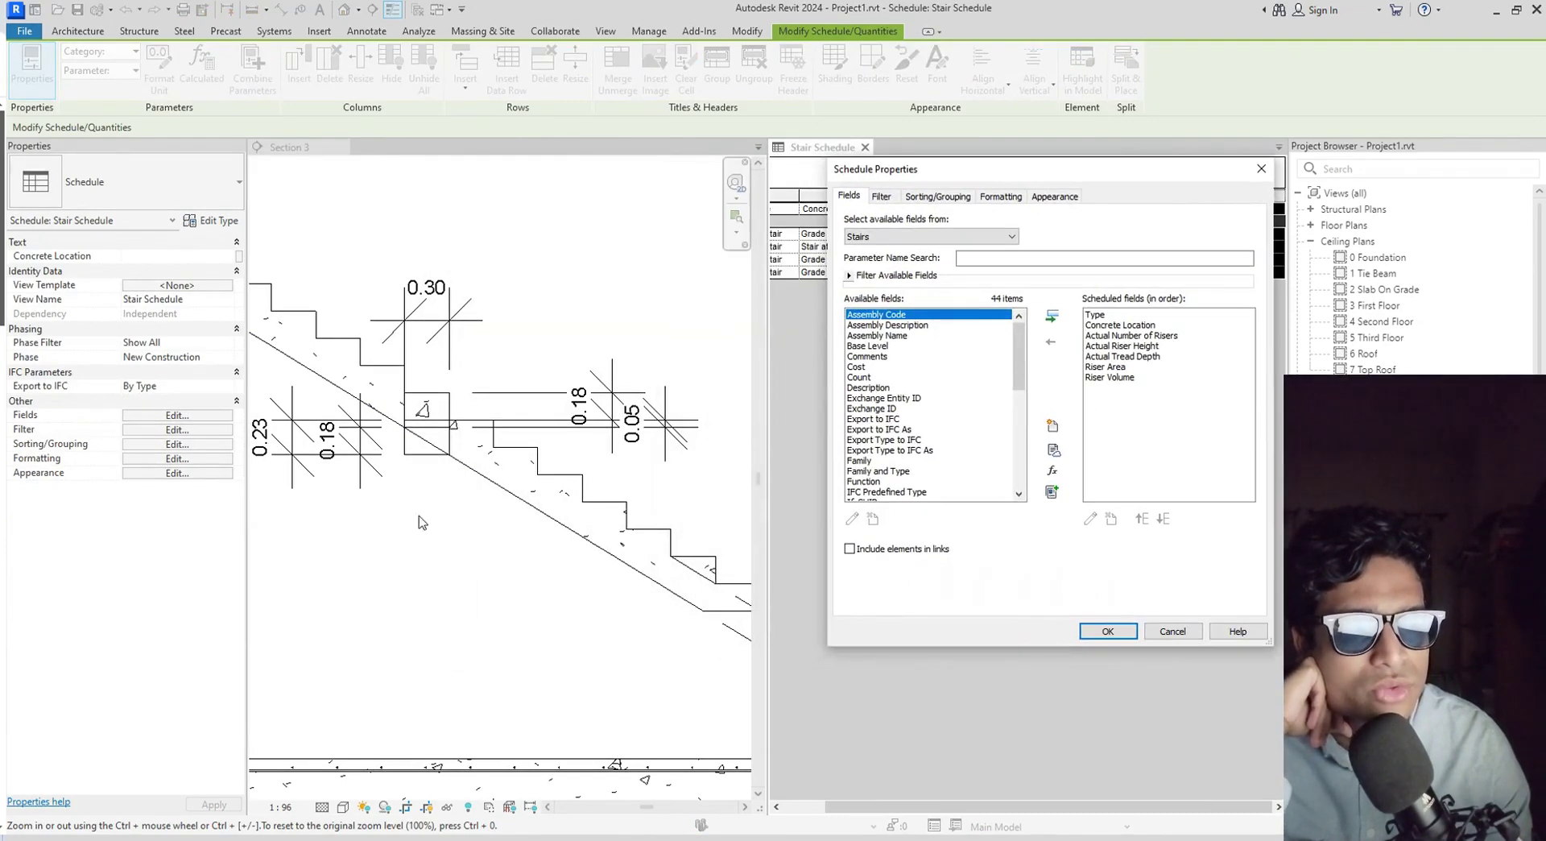
pyautogui.click(1172, 631)
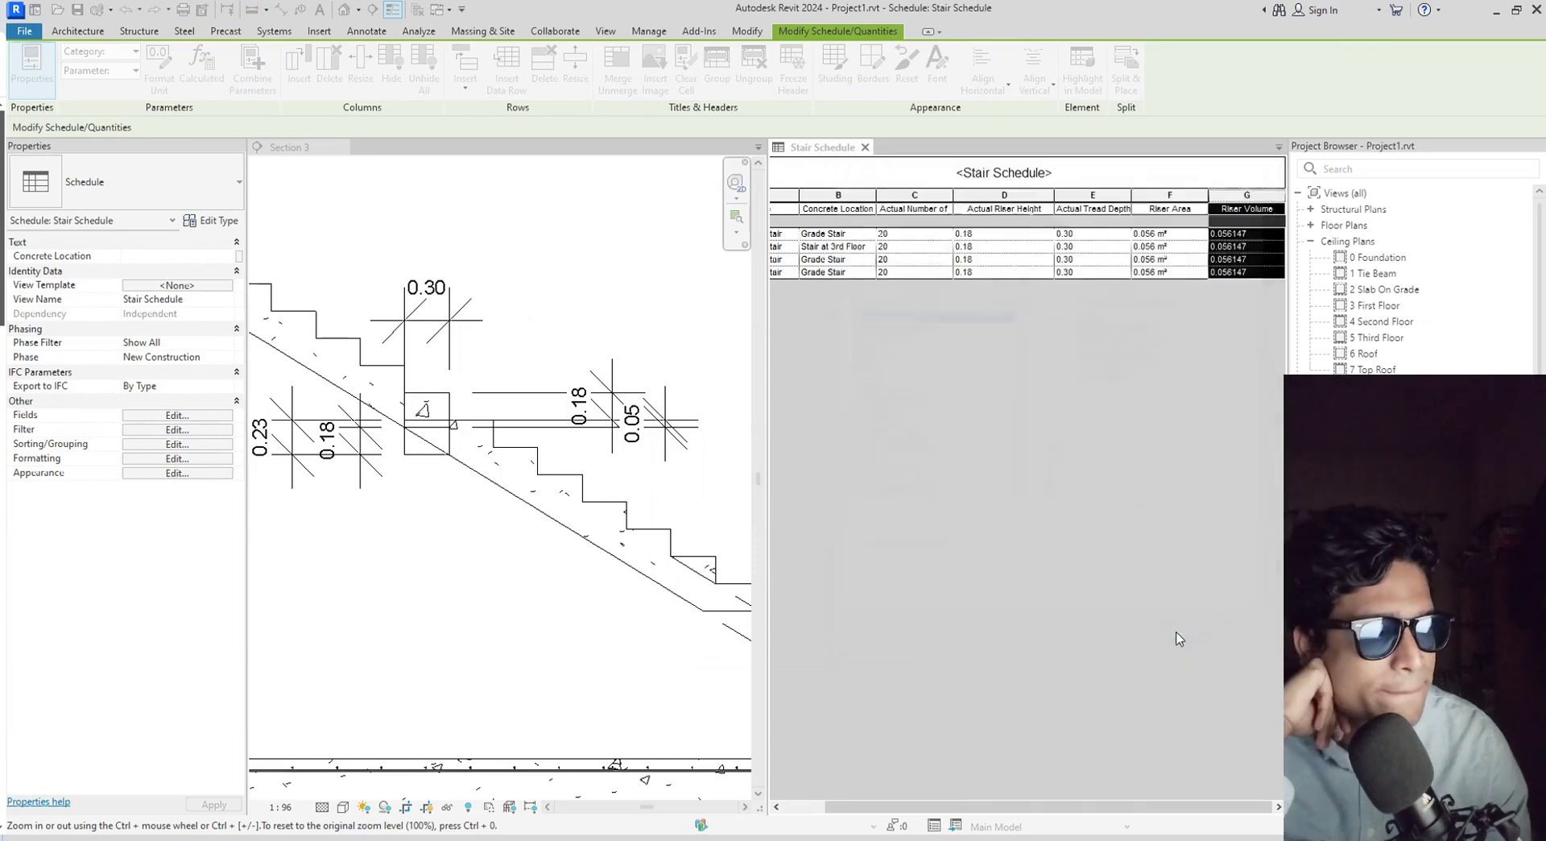
# Set the project's length units to millimeters.
pyautogui.click(596, 319)
pyautogui.moveTo(607, 327); pyautogui.dragTo(607, 320, button='middle')
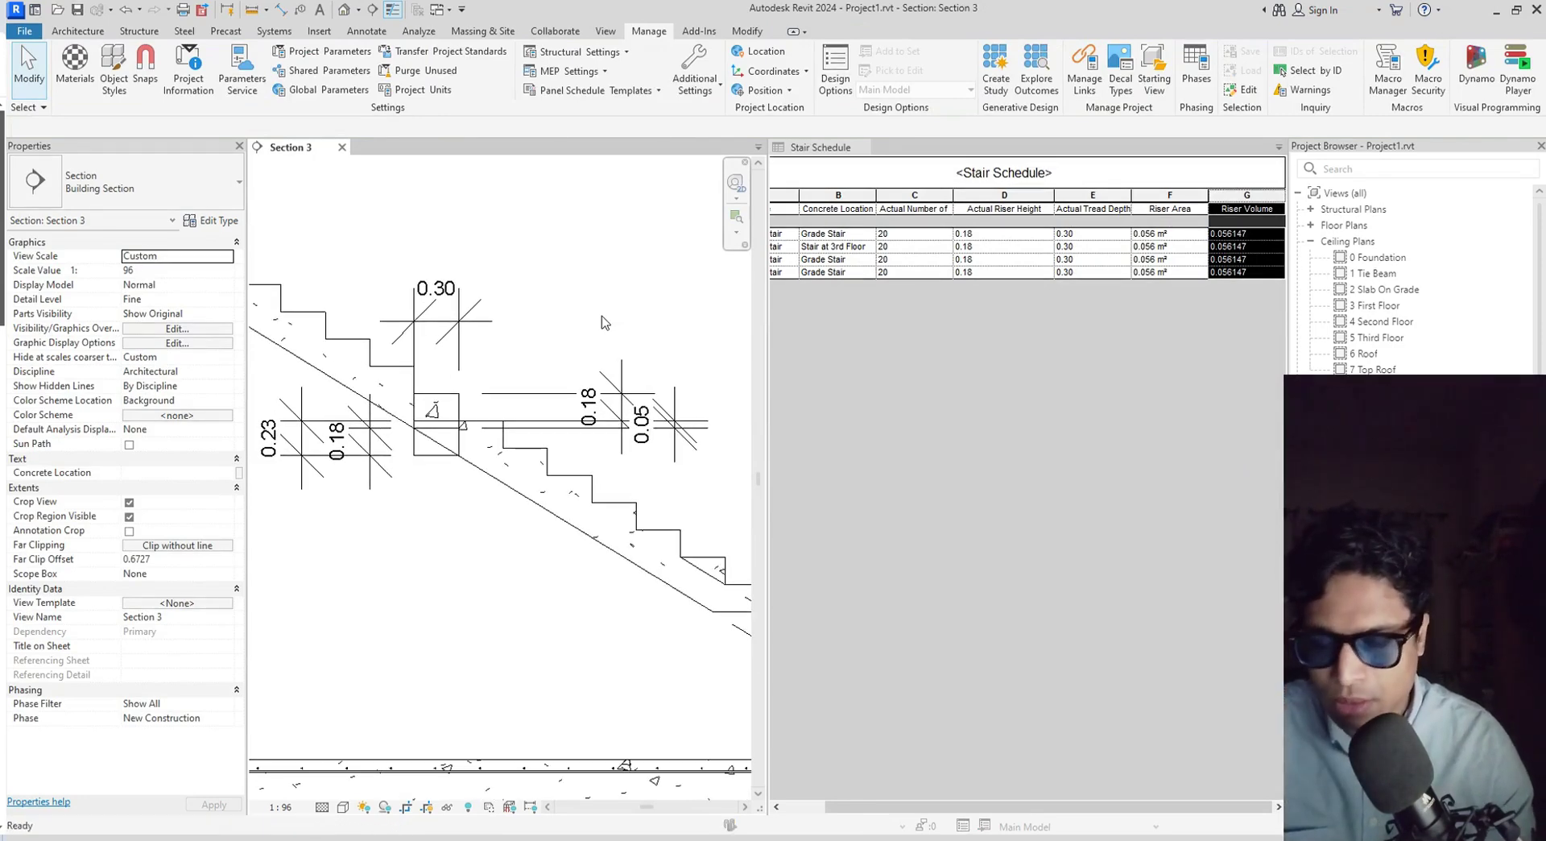
pyautogui.press('u')
pyautogui.press('n')
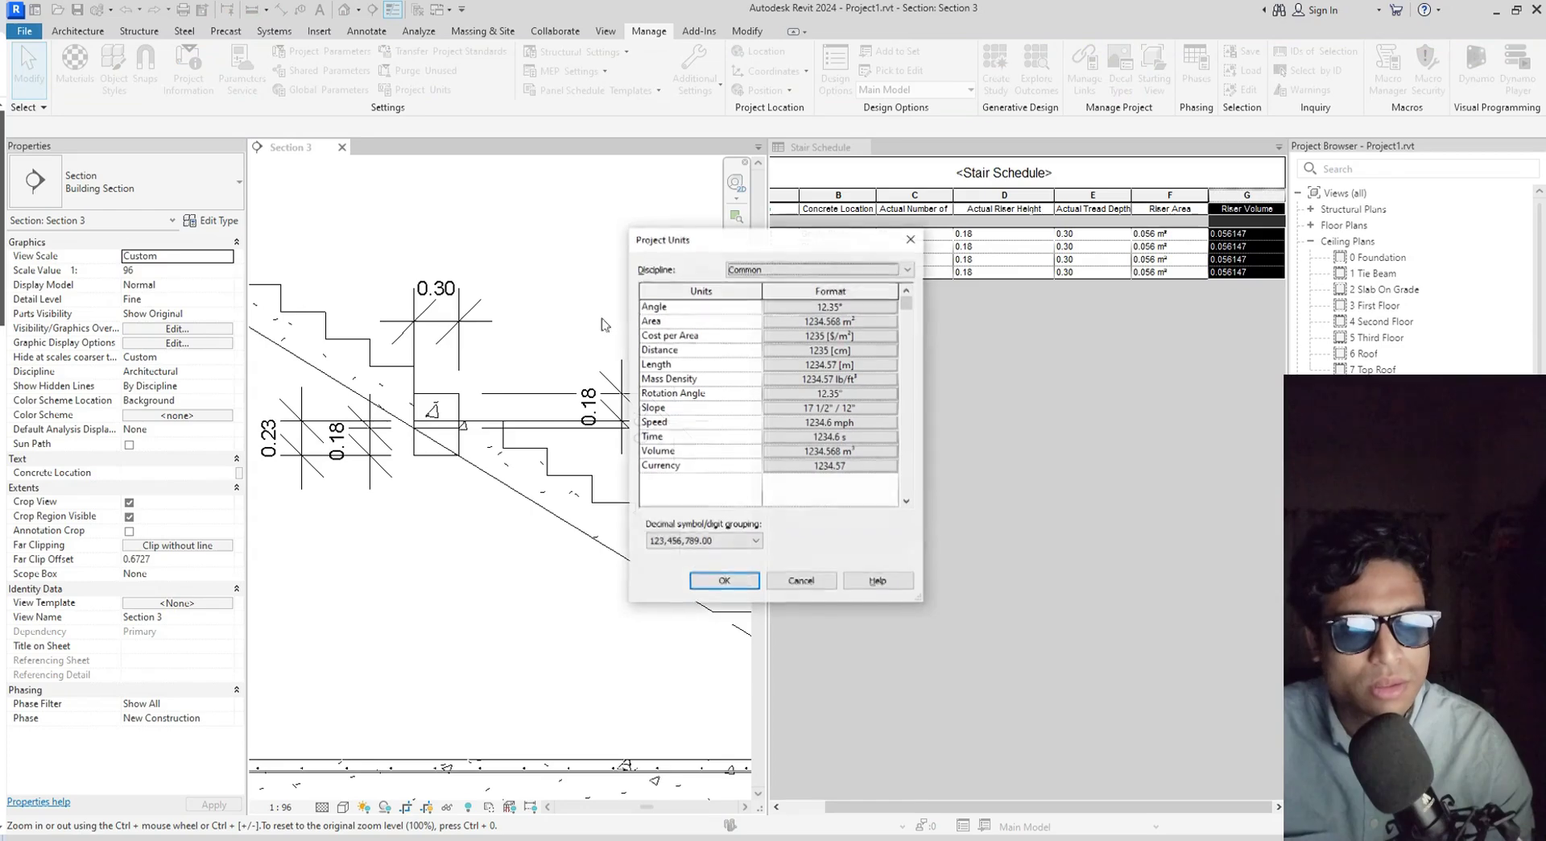
pyautogui.click(836, 368)
pyautogui.click(829, 341)
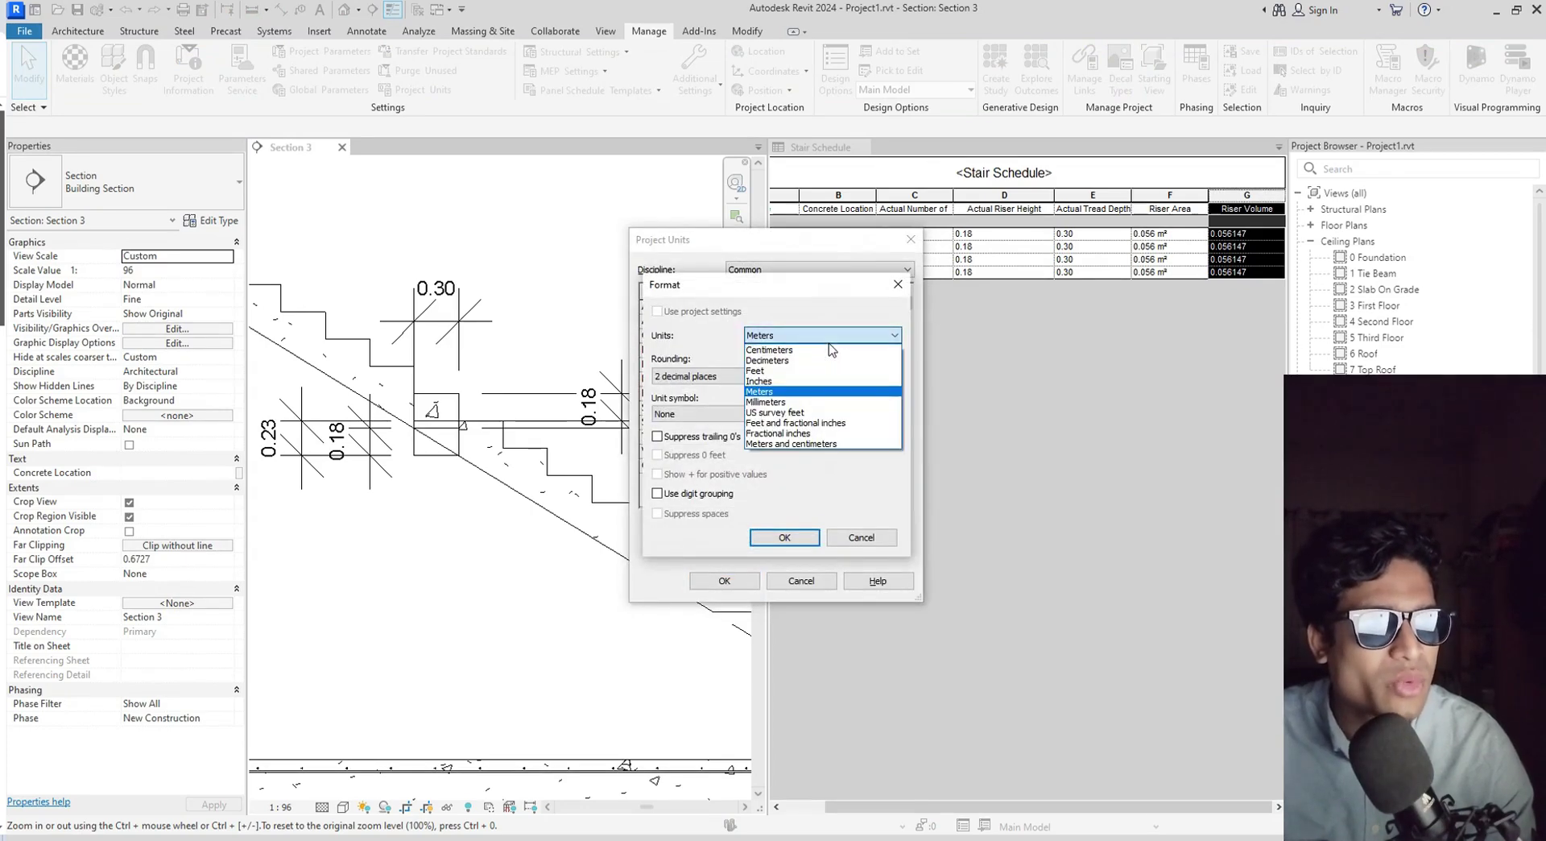
pyautogui.click(797, 402)
pyautogui.click(784, 537)
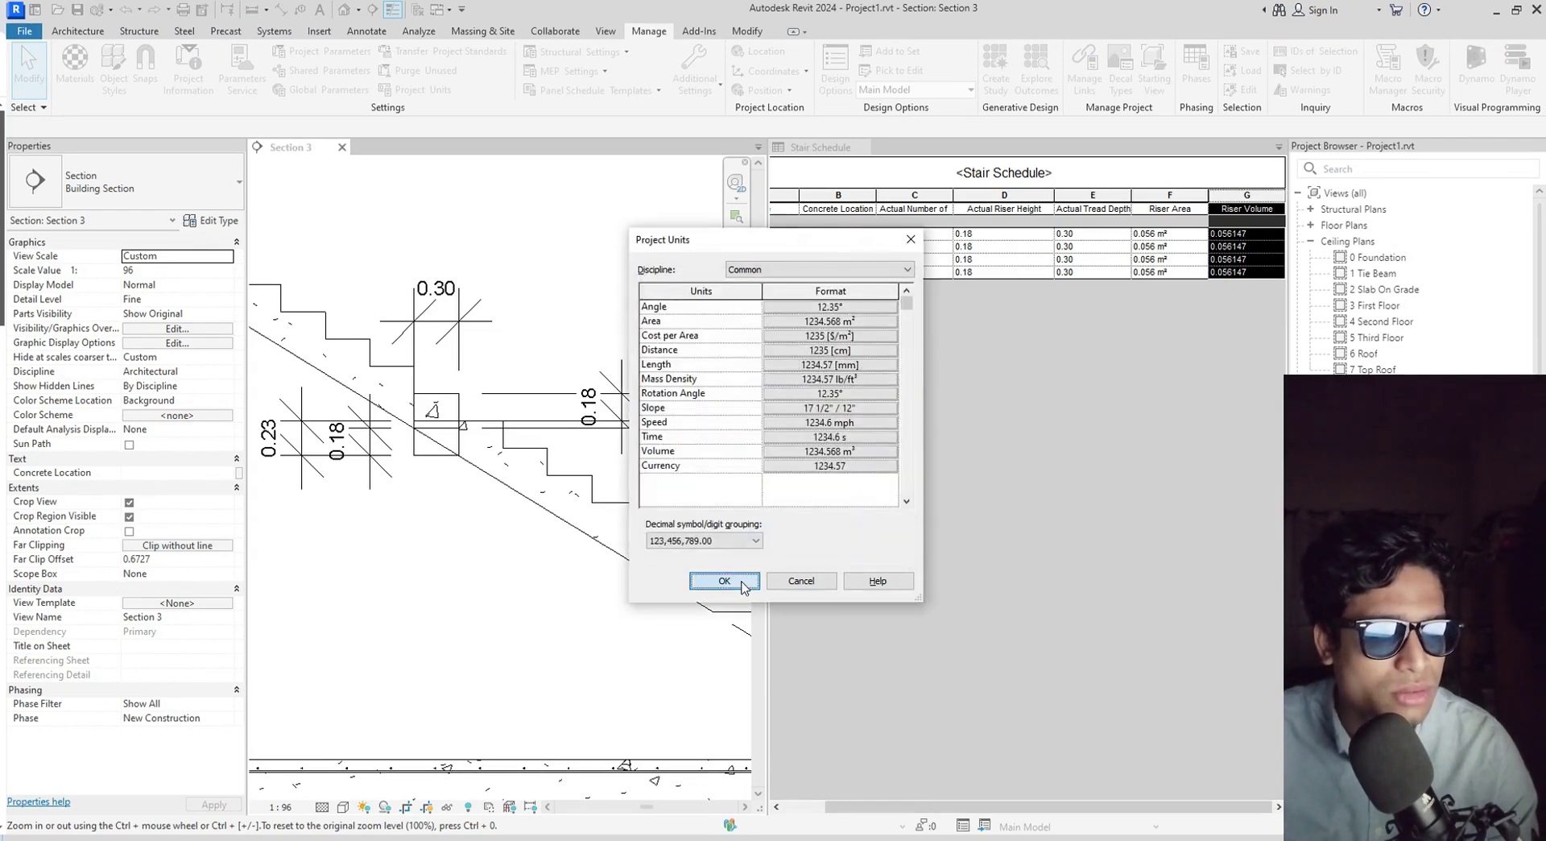
pyautogui.click(747, 581)
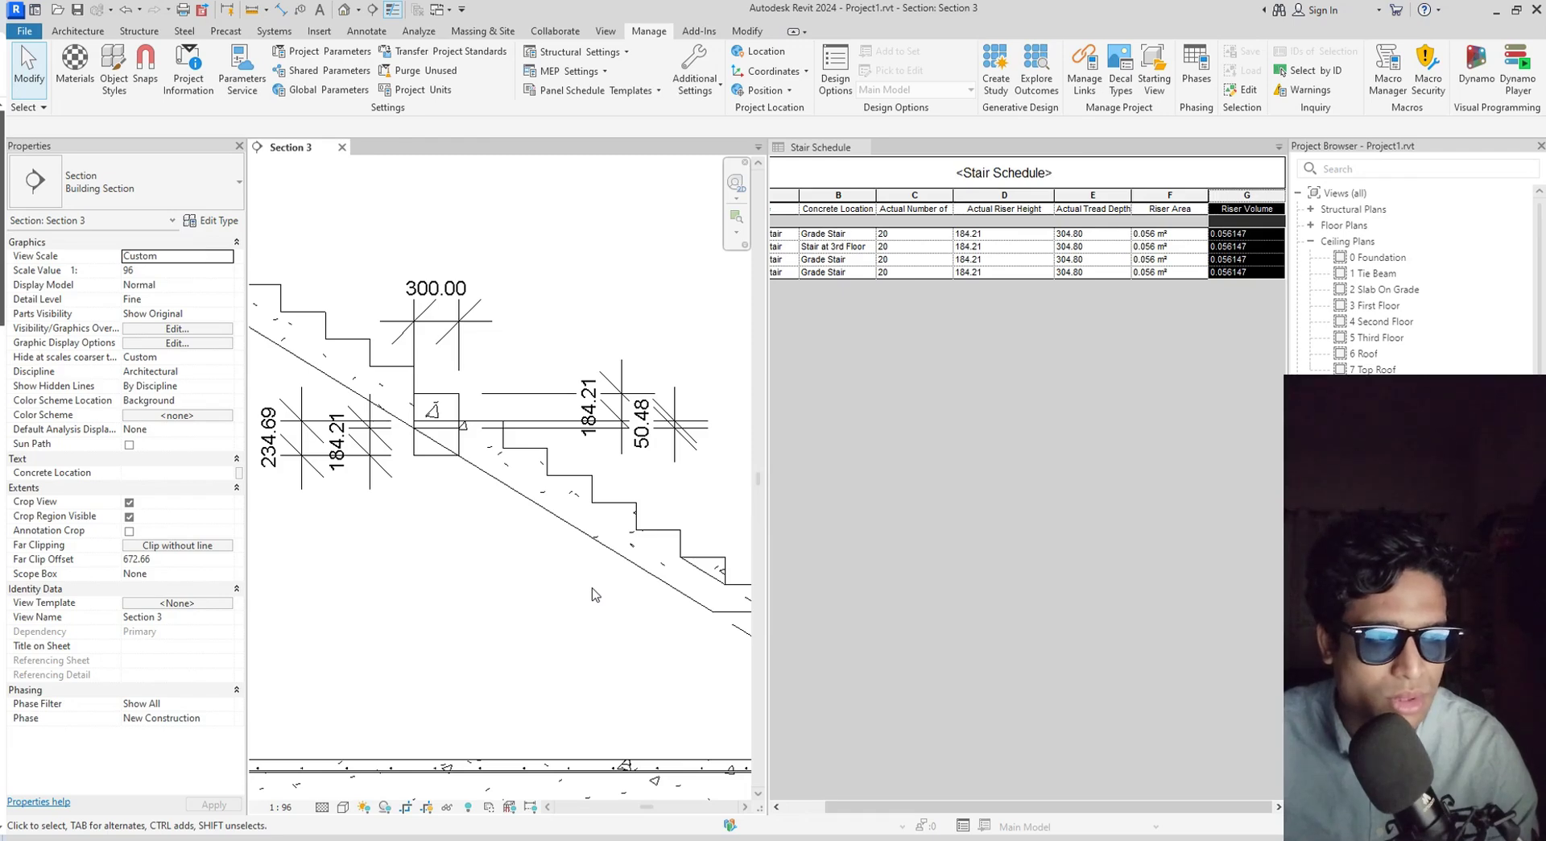
# Extend the stair schedule's Riser Volume formula by multiplying it by the Actual Number of Risers field.
pyautogui.scroll(-3, 594, 594)
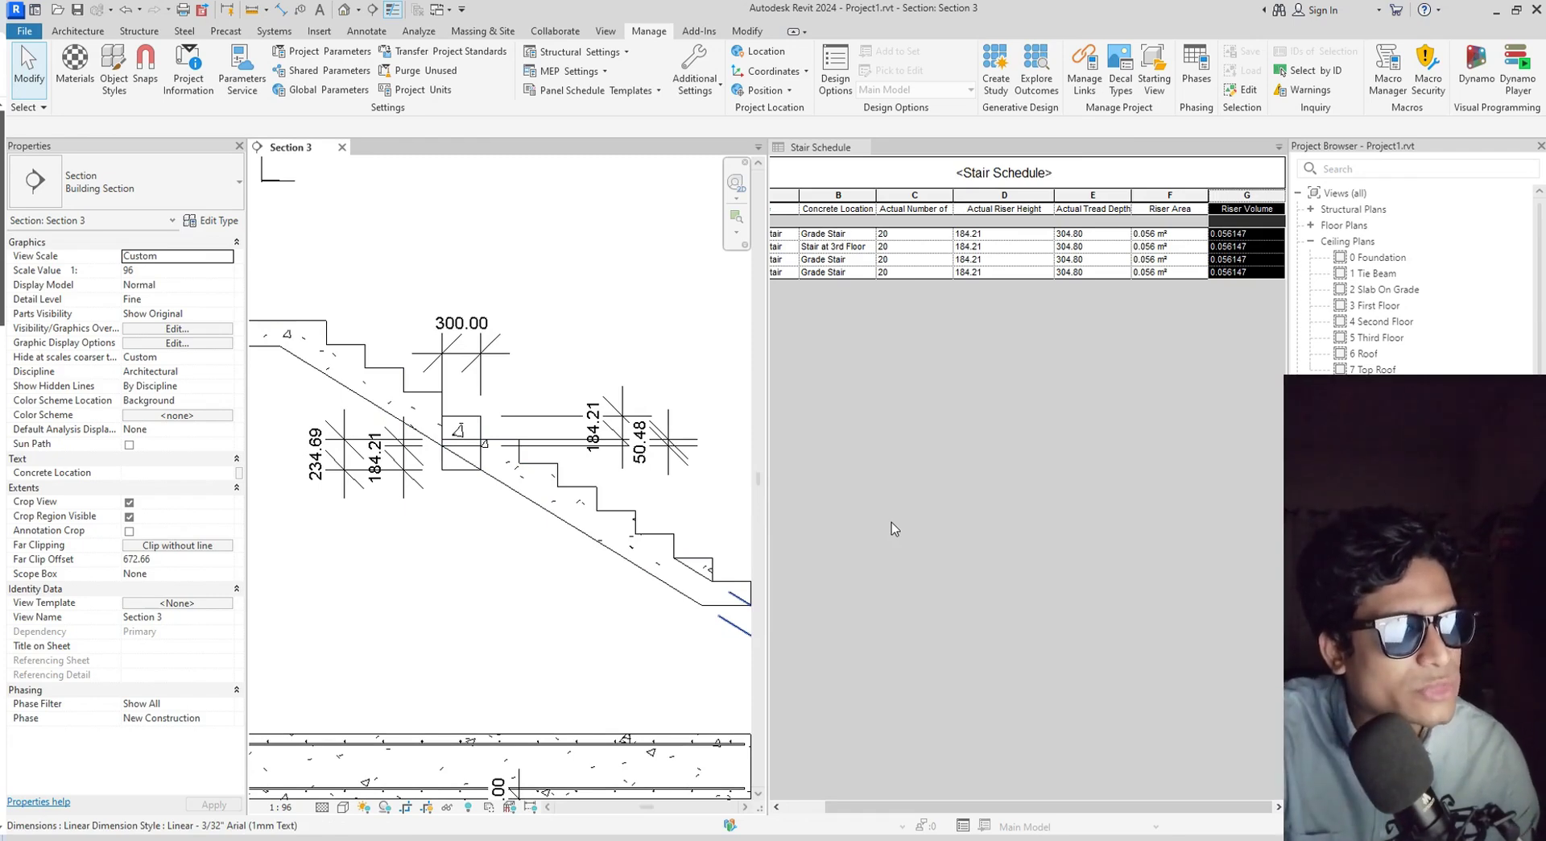
pyautogui.click(1021, 534)
pyautogui.click(179, 416)
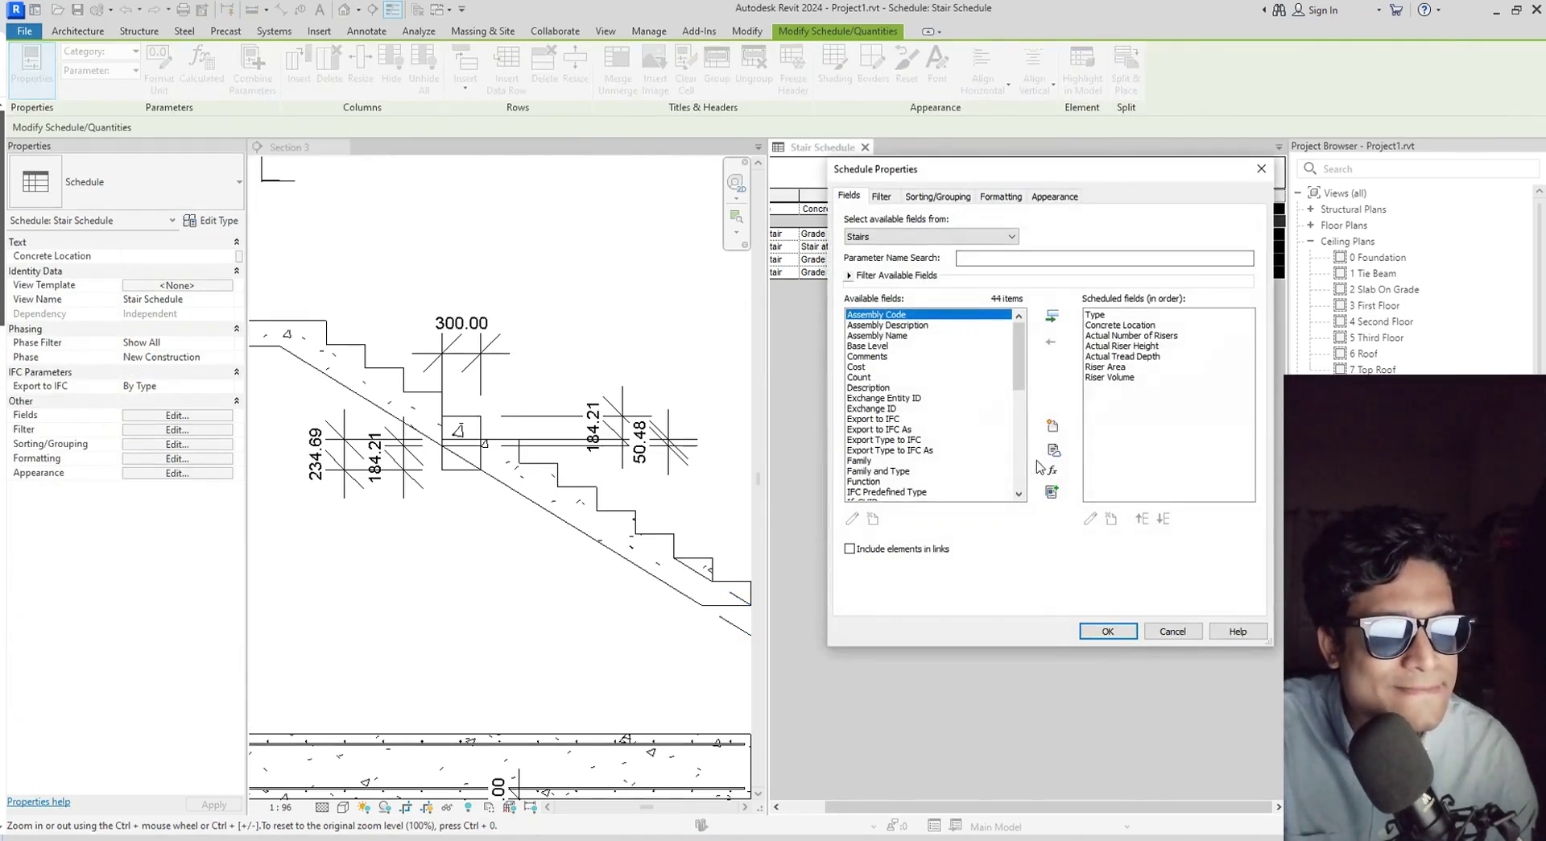
pyautogui.scroll(-3, 977, 451)
pyautogui.click(1115, 378)
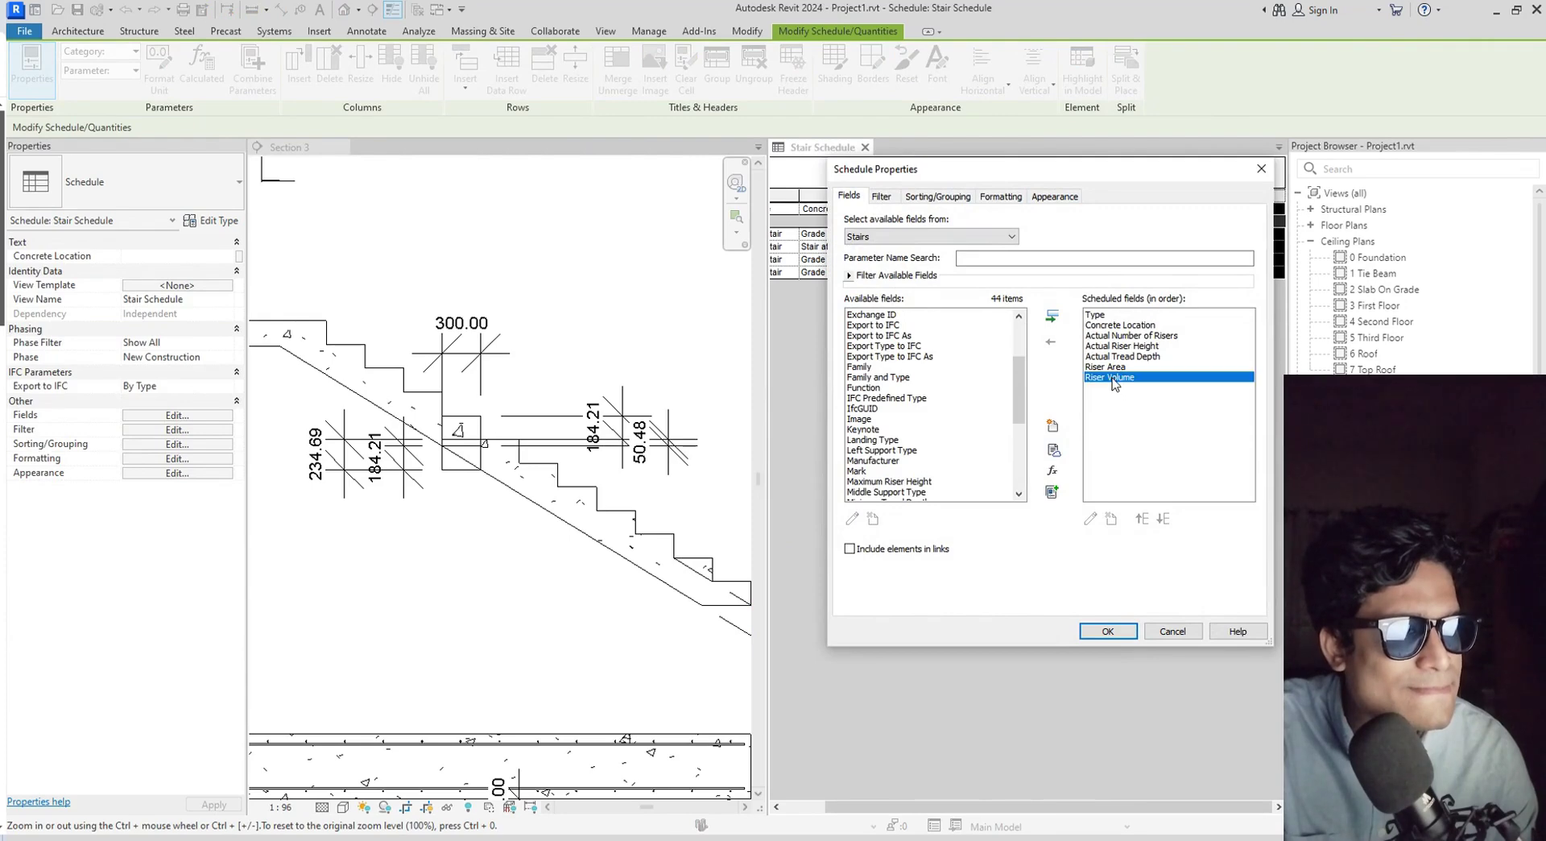
pyautogui.click(1092, 520)
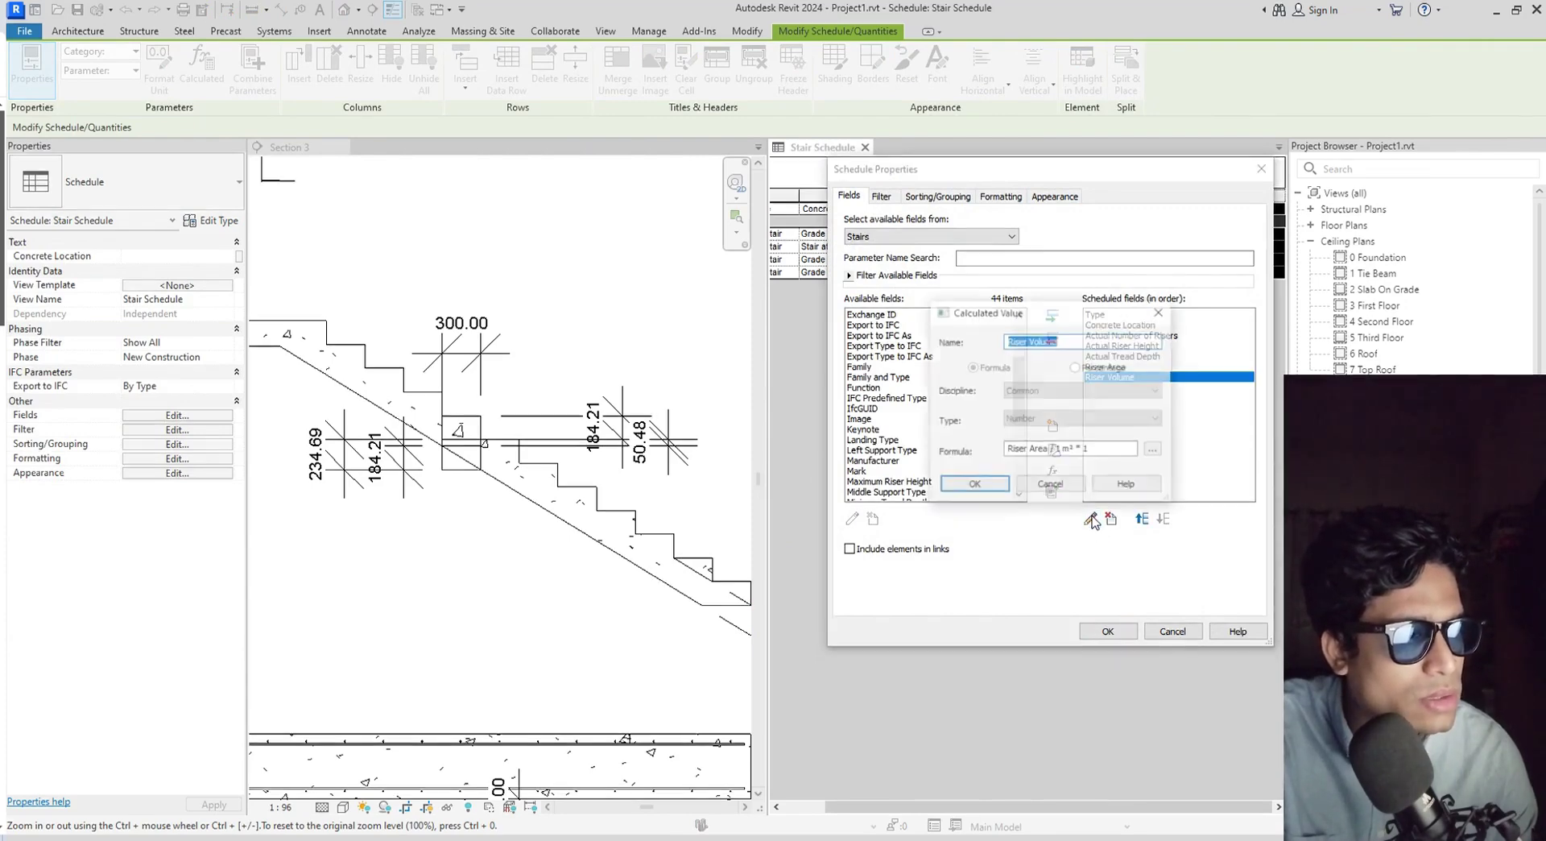
pyautogui.click(1106, 451)
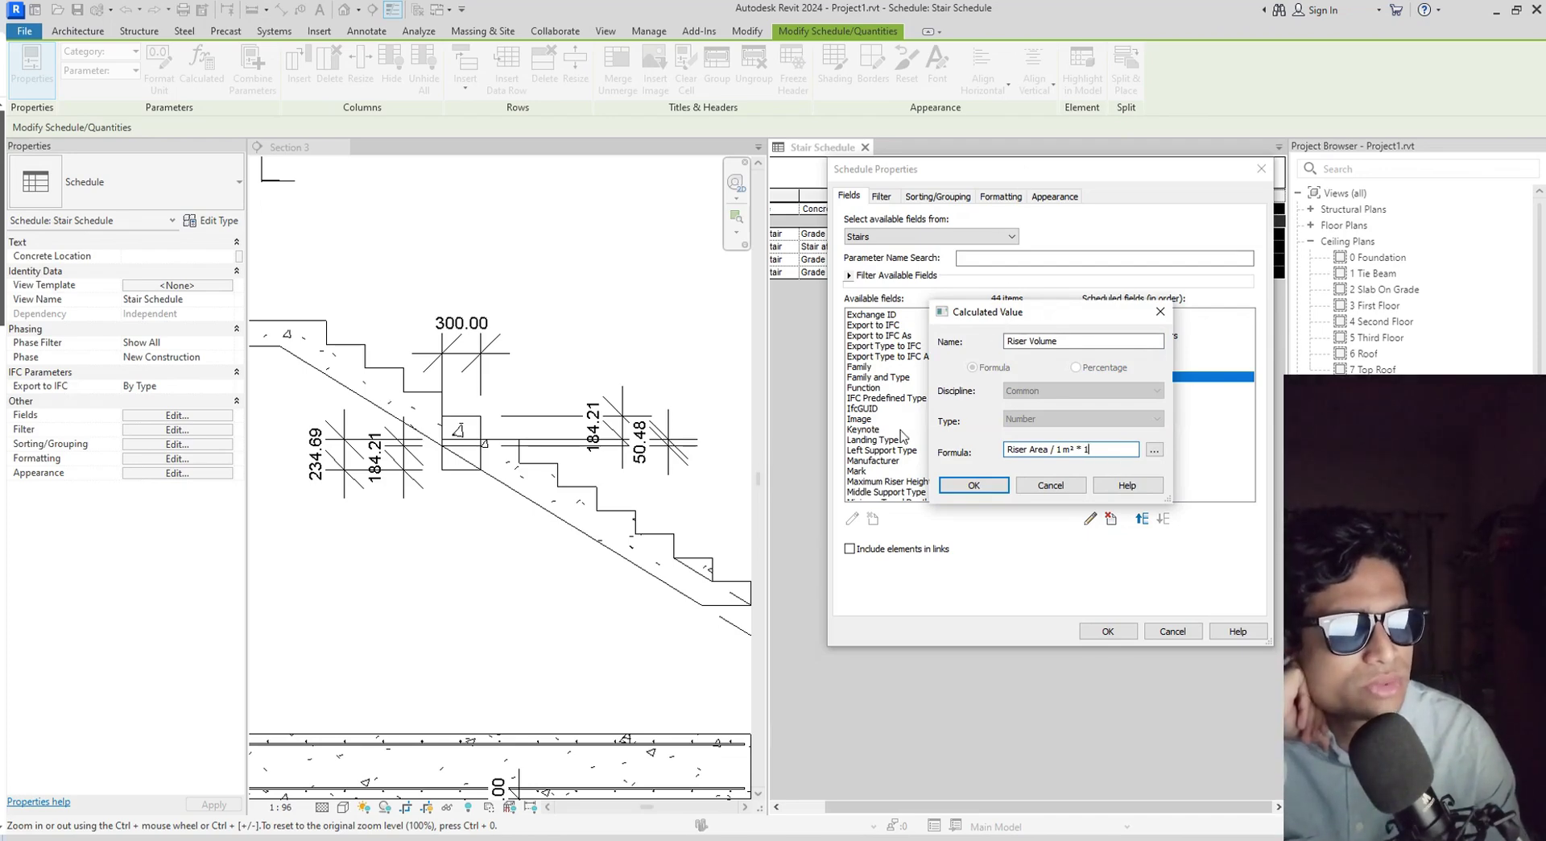
pyautogui.write('*')
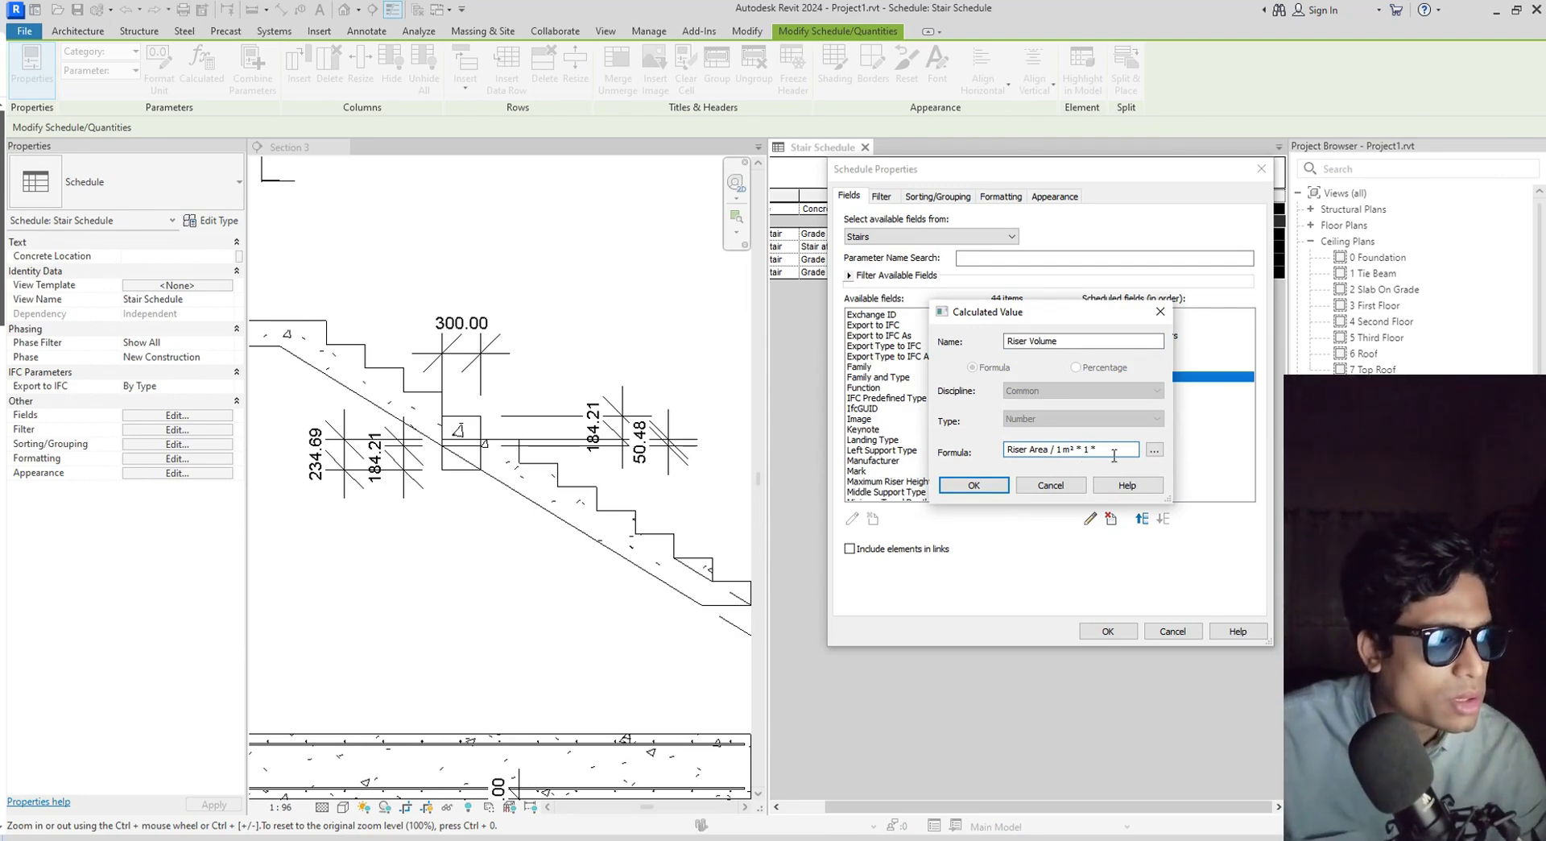
pyautogui.click(1154, 449)
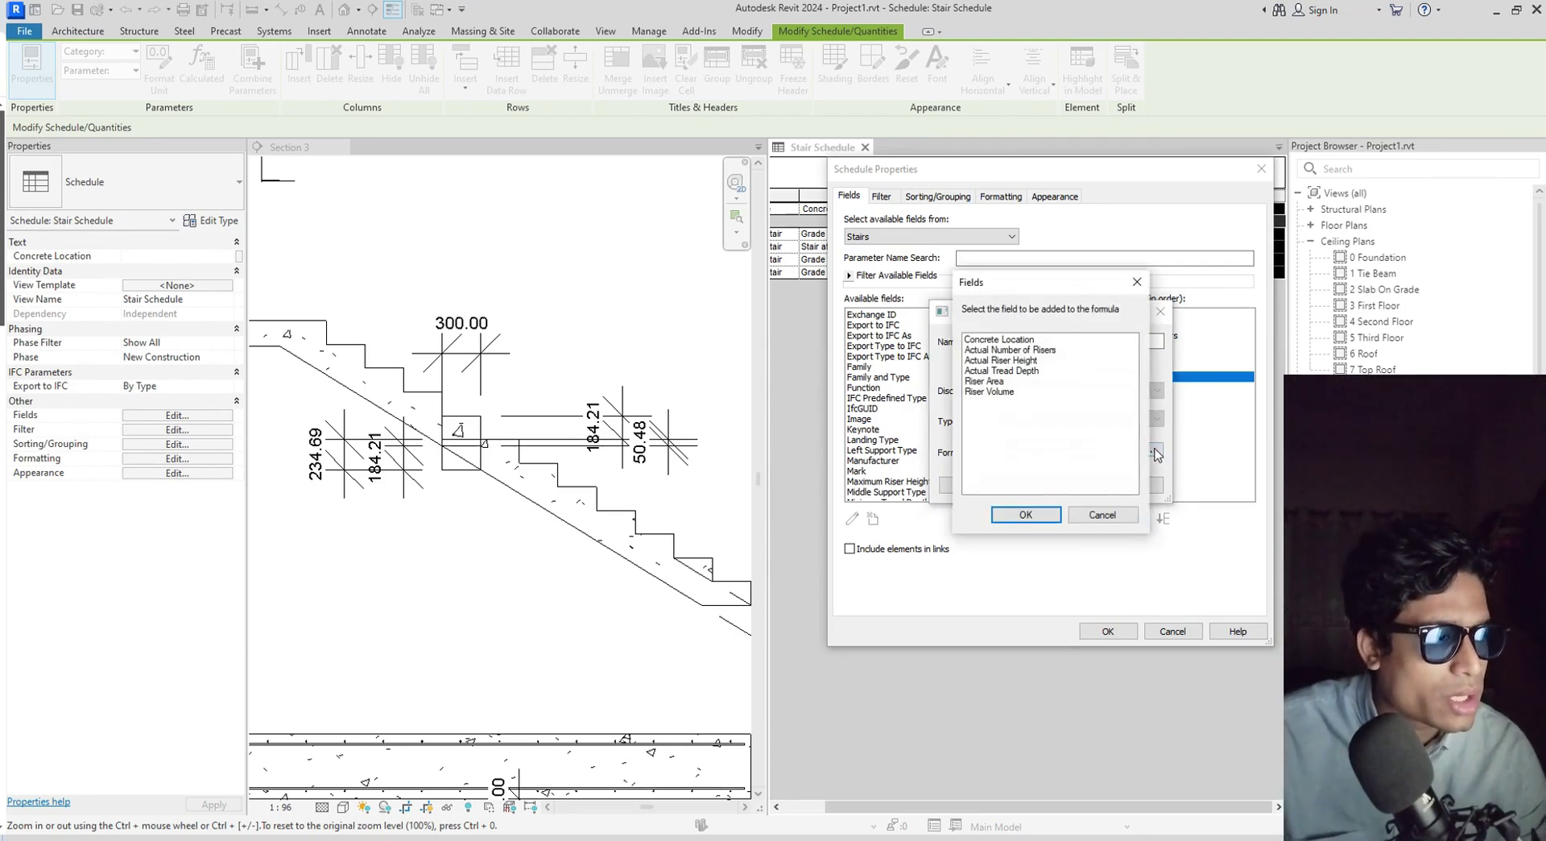
pyautogui.click(1023, 351)
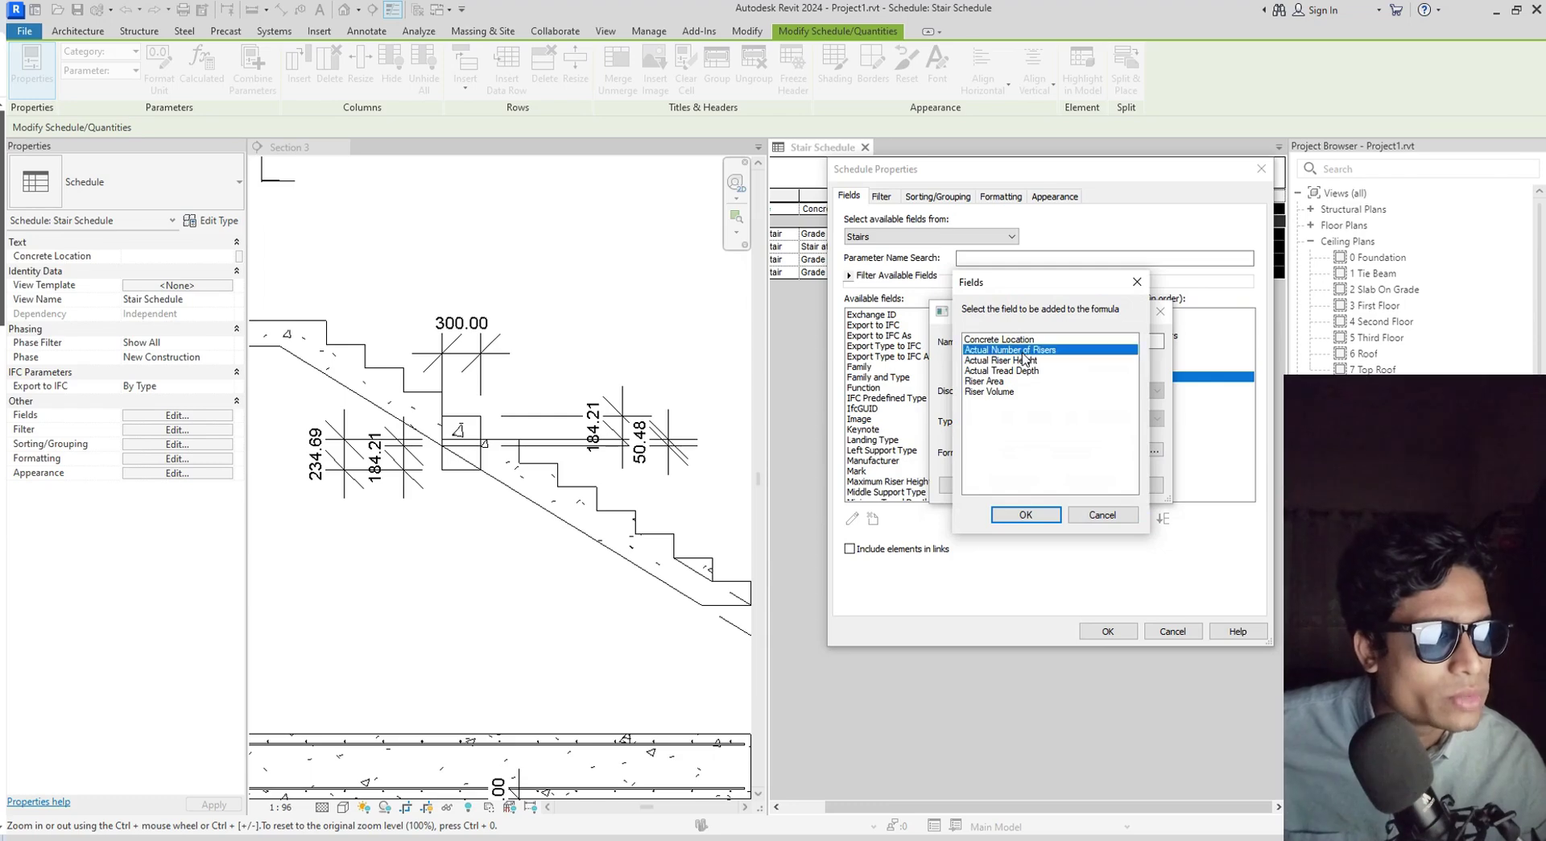
pyautogui.click(1027, 515)
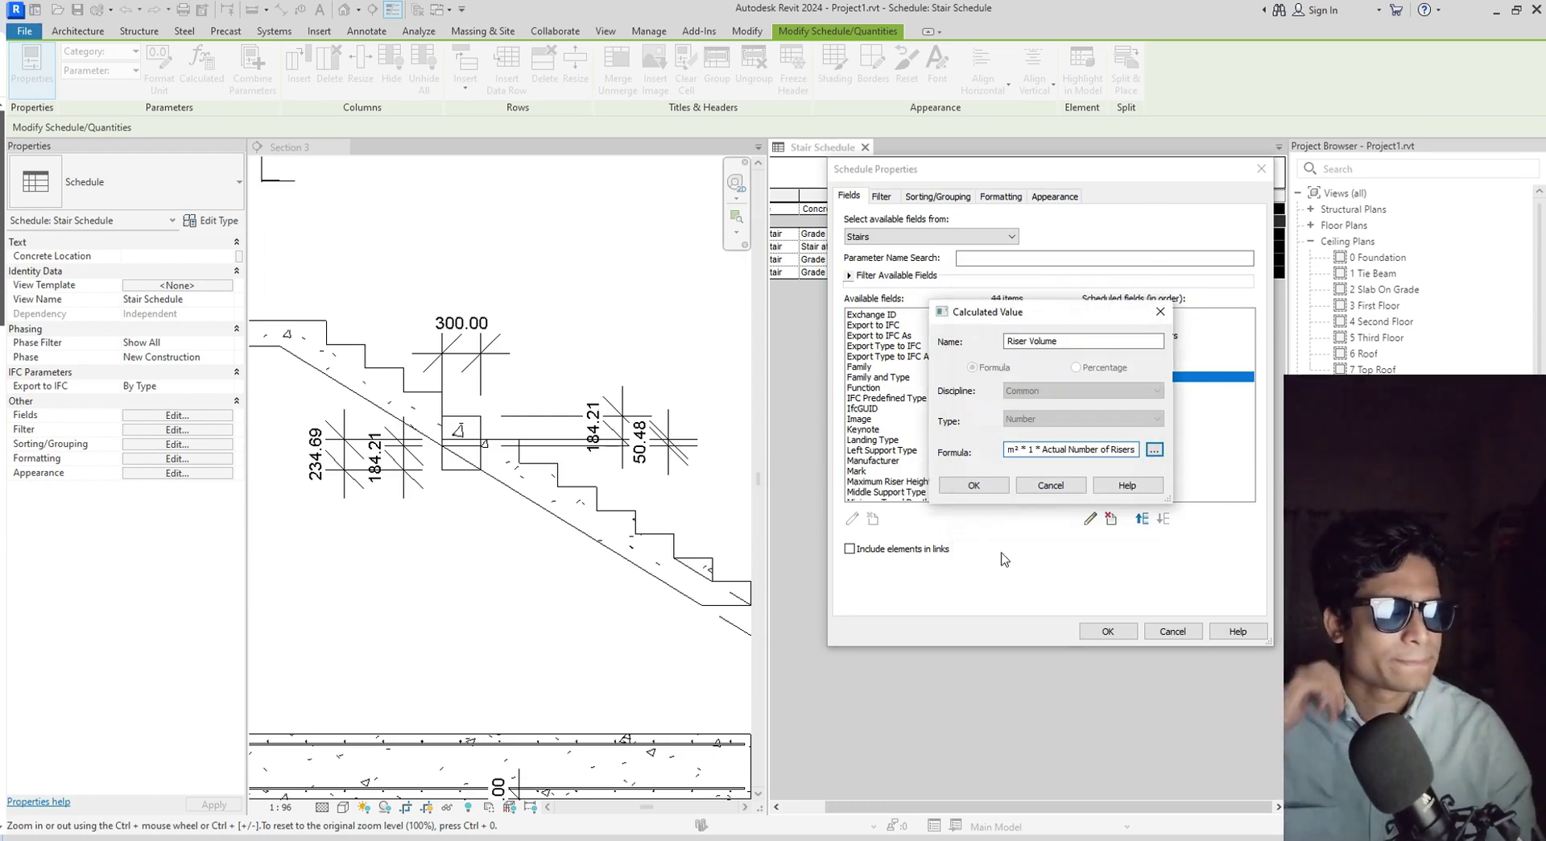
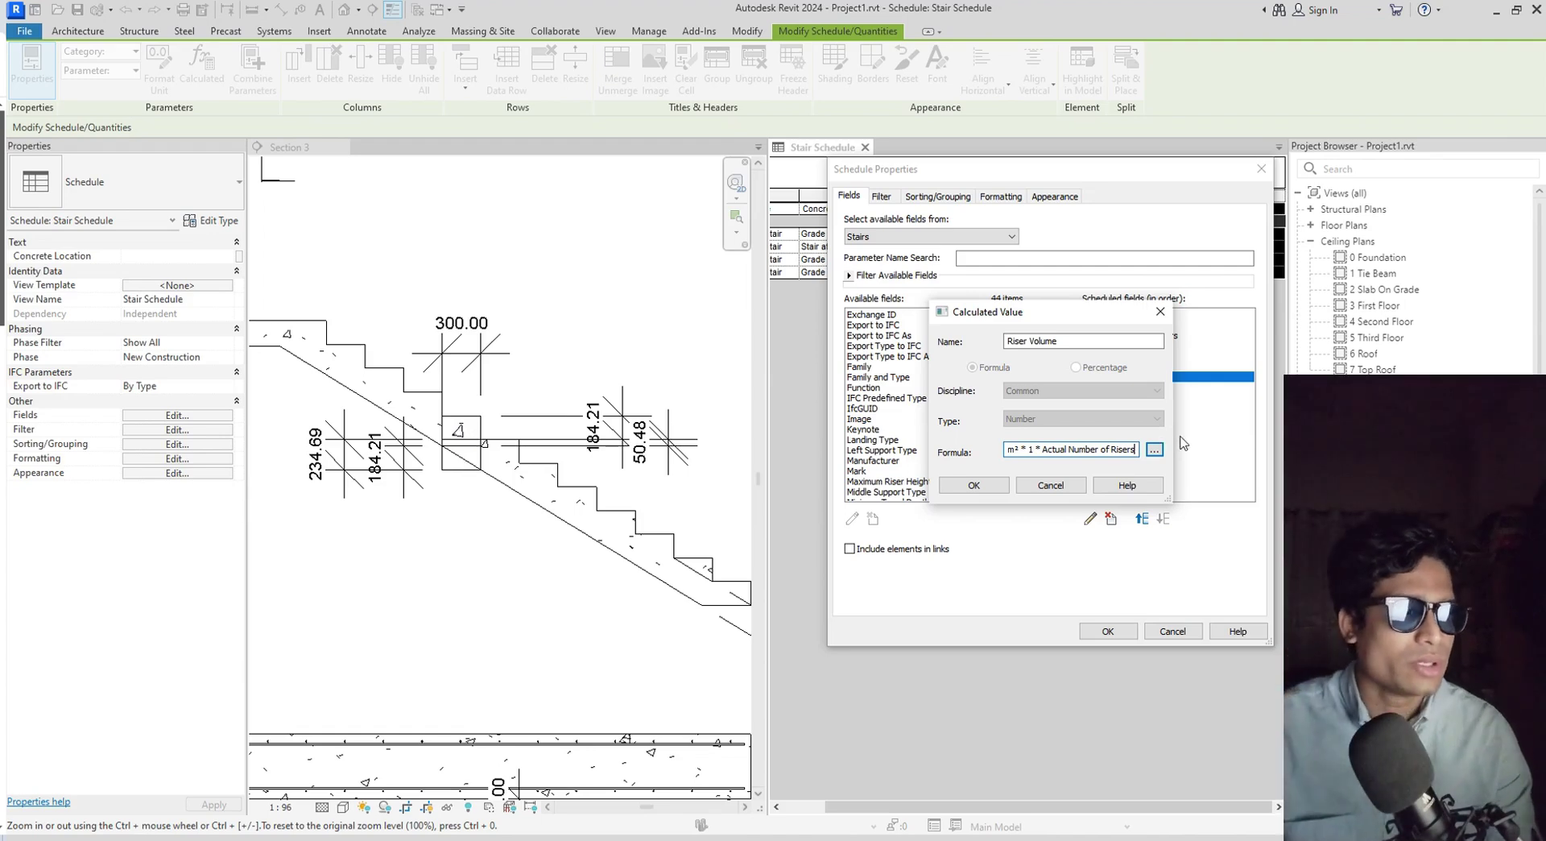
# Extend the Riser Volume formula by multiplying the Actual Number of Risers term by 1.5.
pyautogui.write('*1.5')
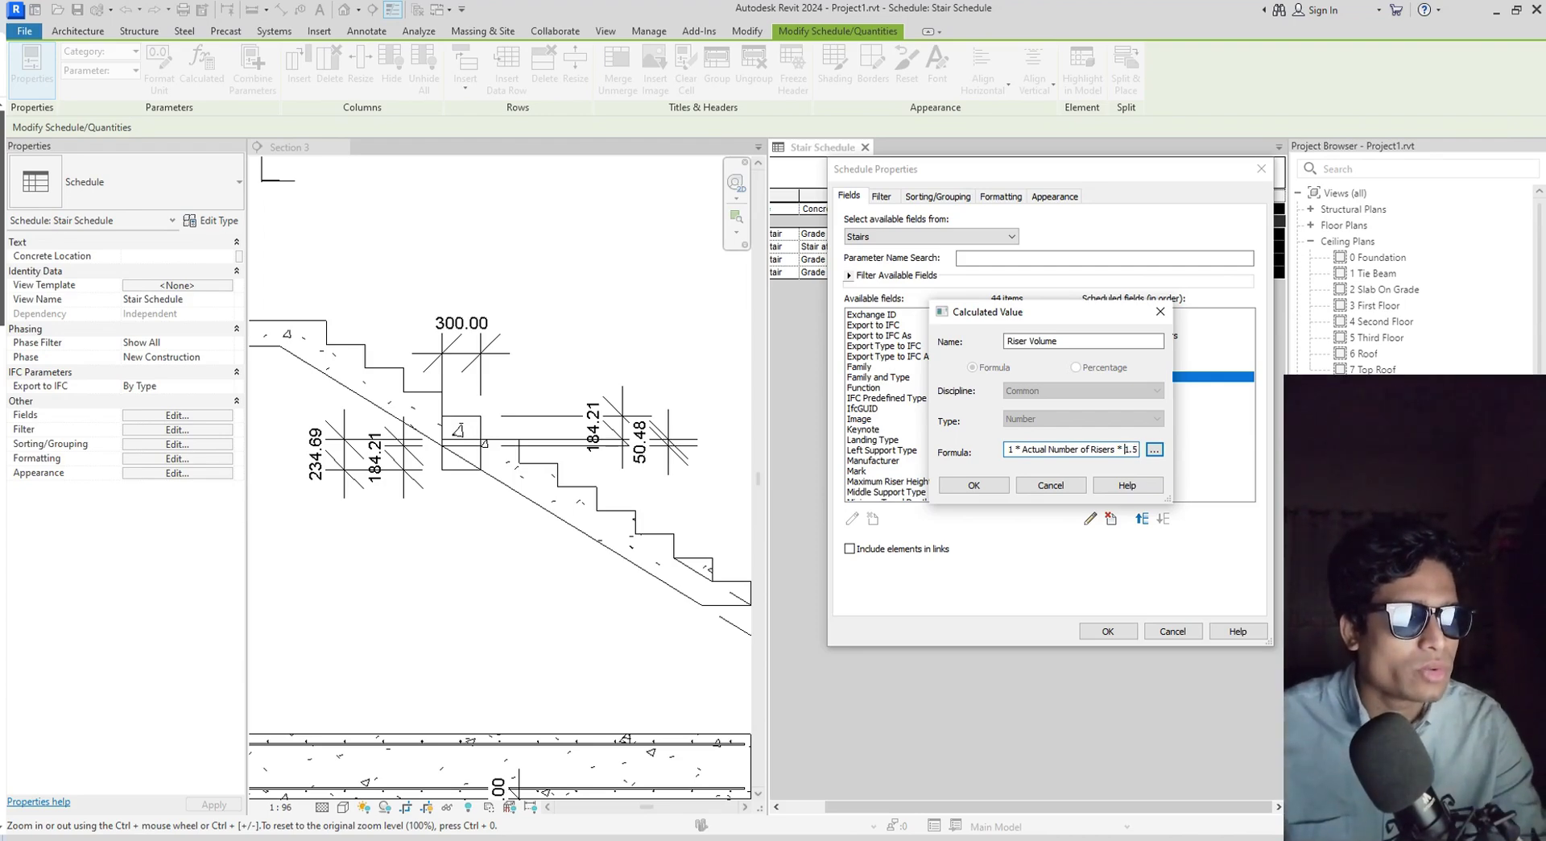
pyautogui.write('.')
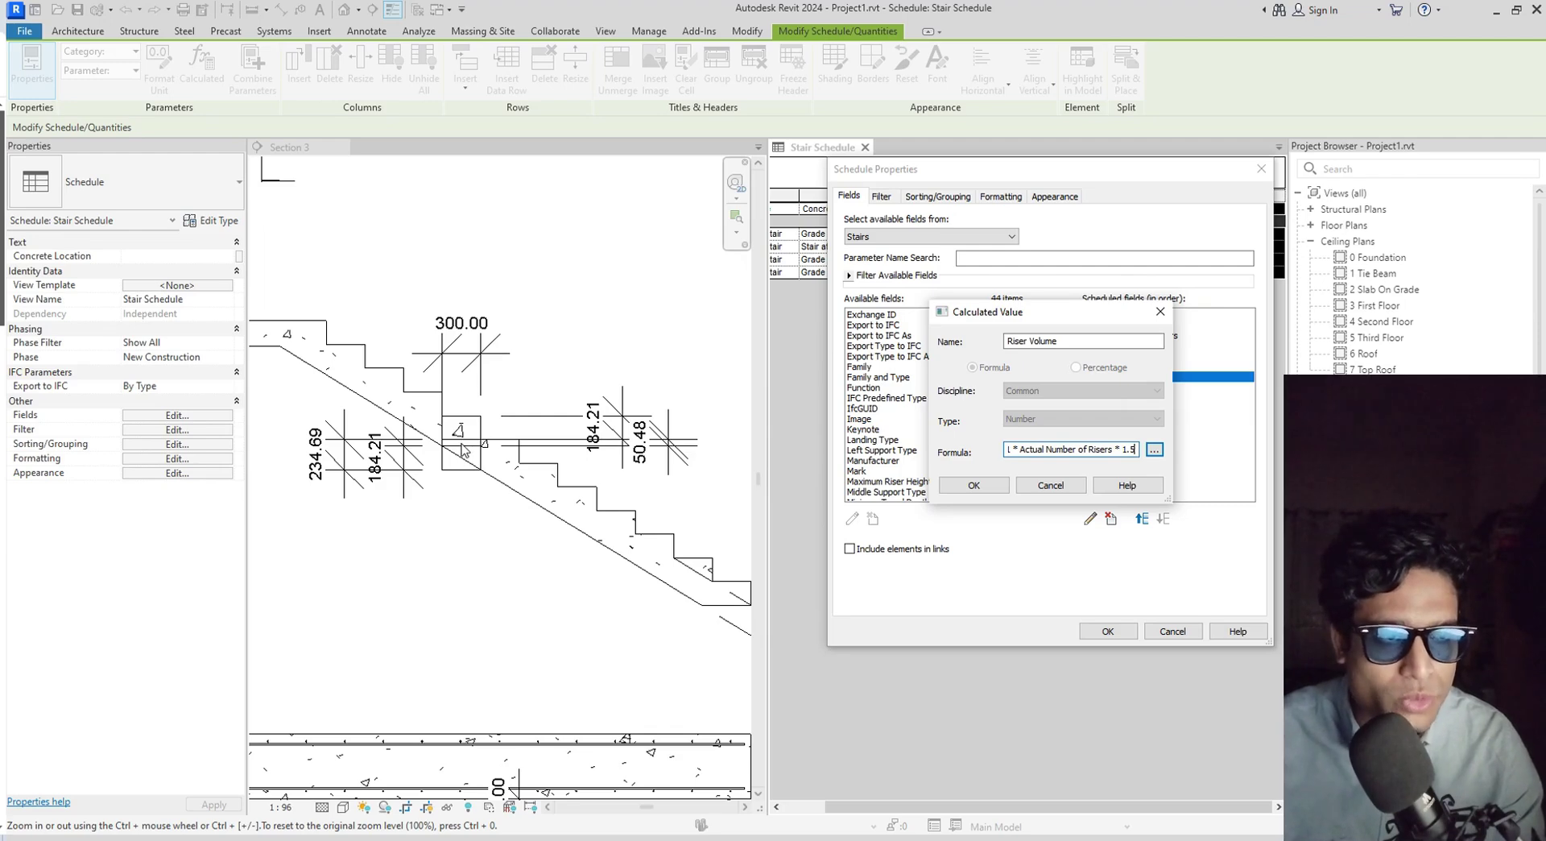
pyautogui.press('End')
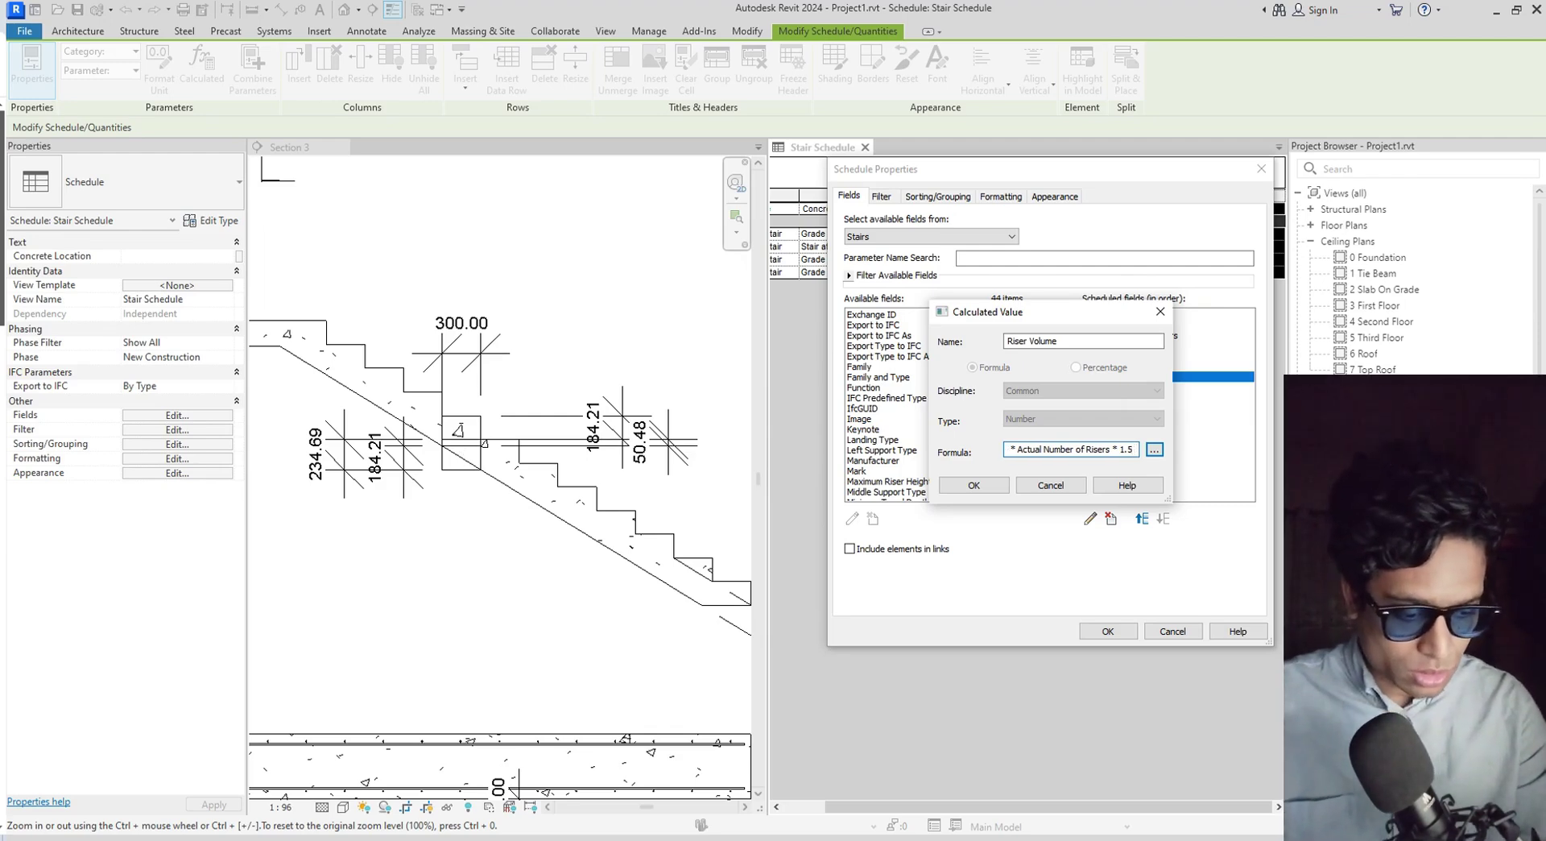
# Append the term + 50.48*304.0 to the end of the Riser Volume formula.
pyautogui.write('+')
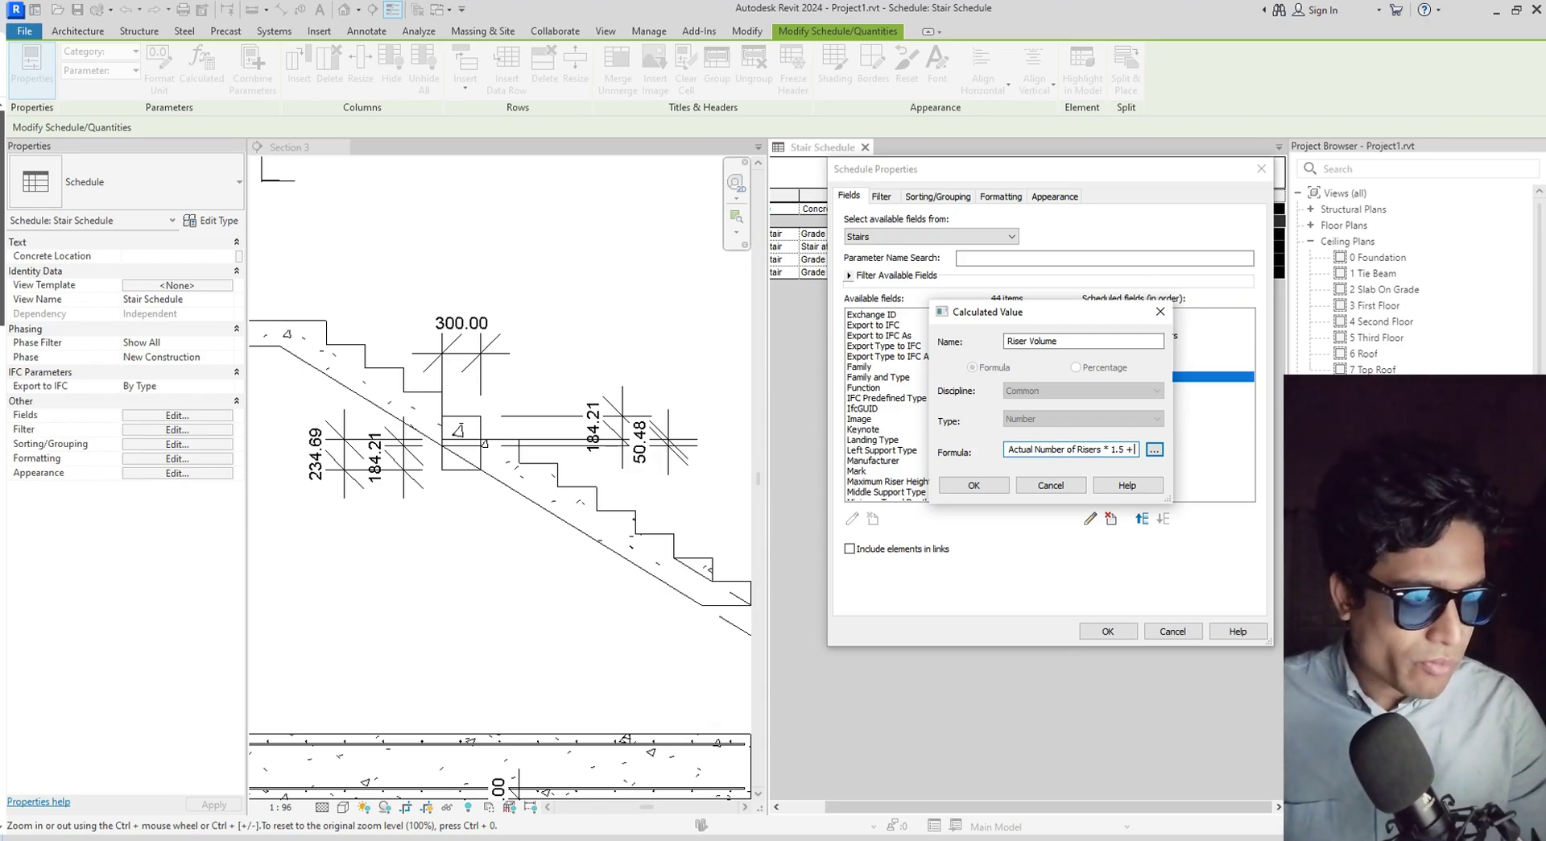
pyautogui.write('5')
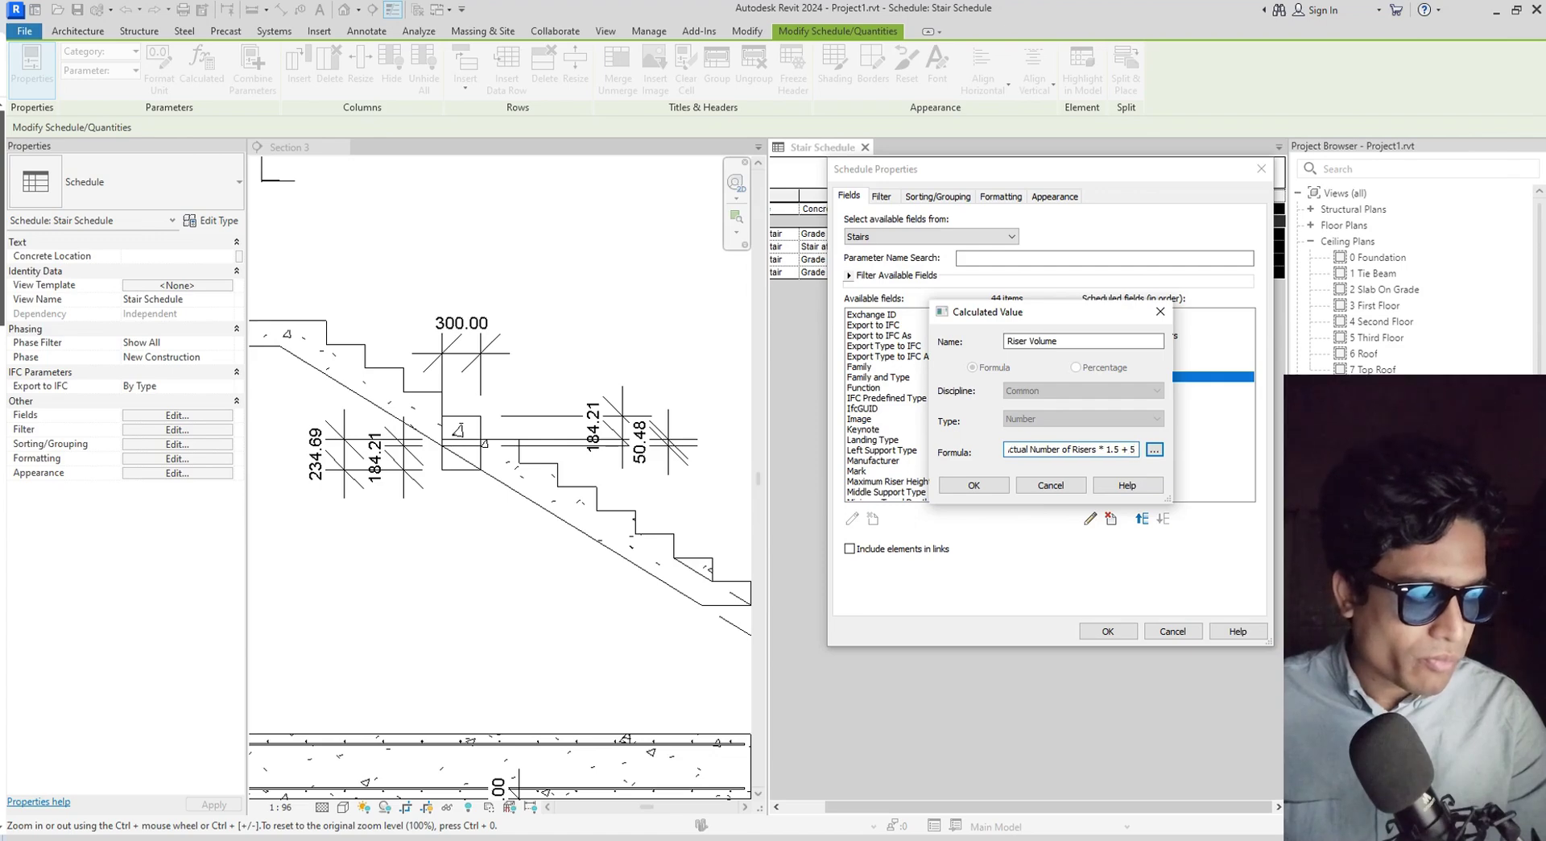
pyautogui.write('0')
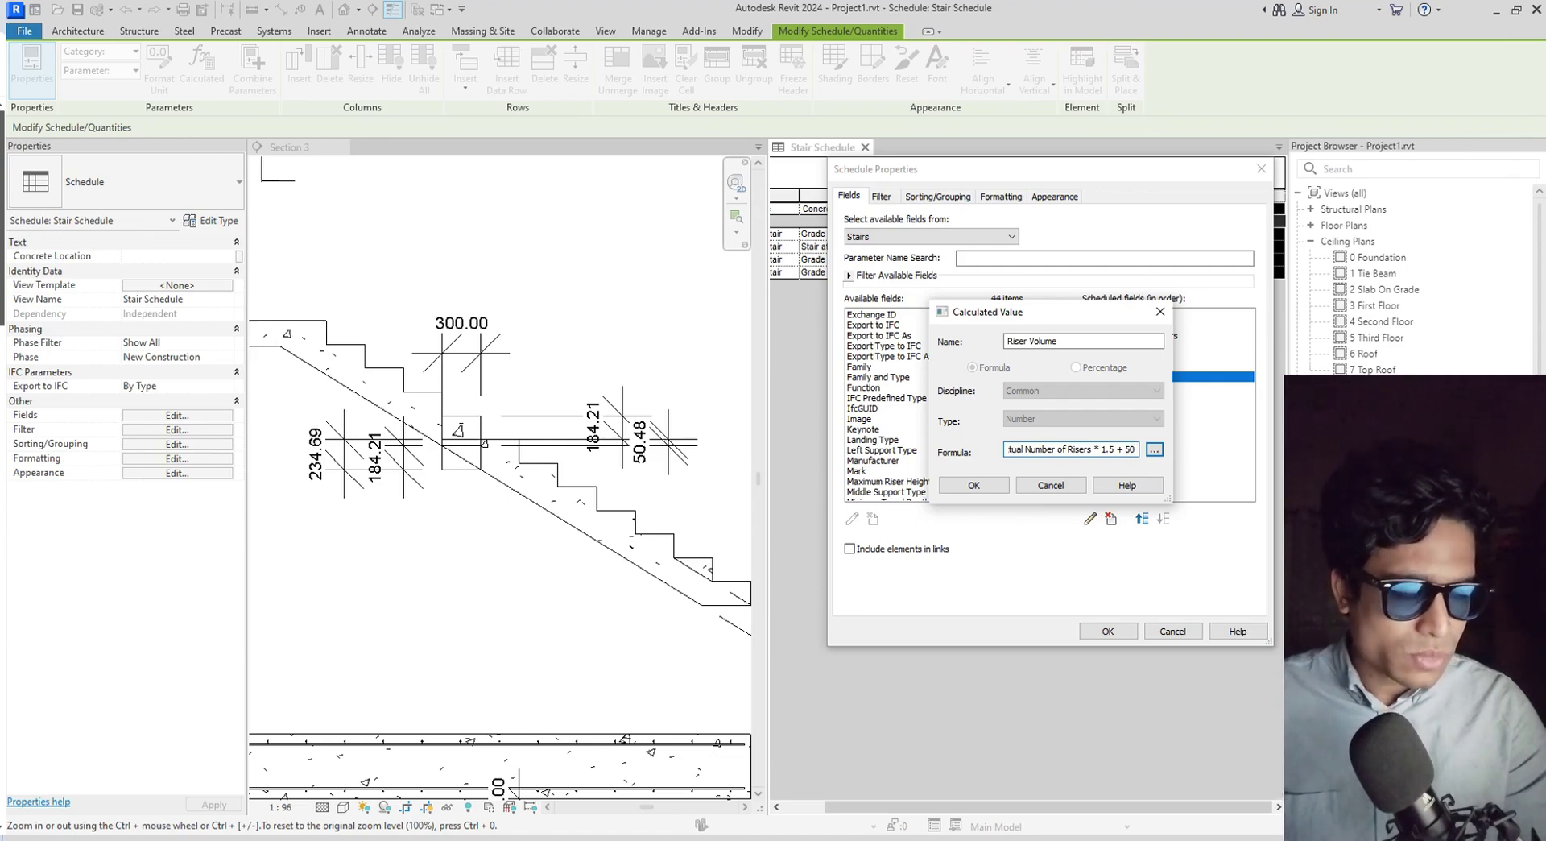
pyautogui.write('.')
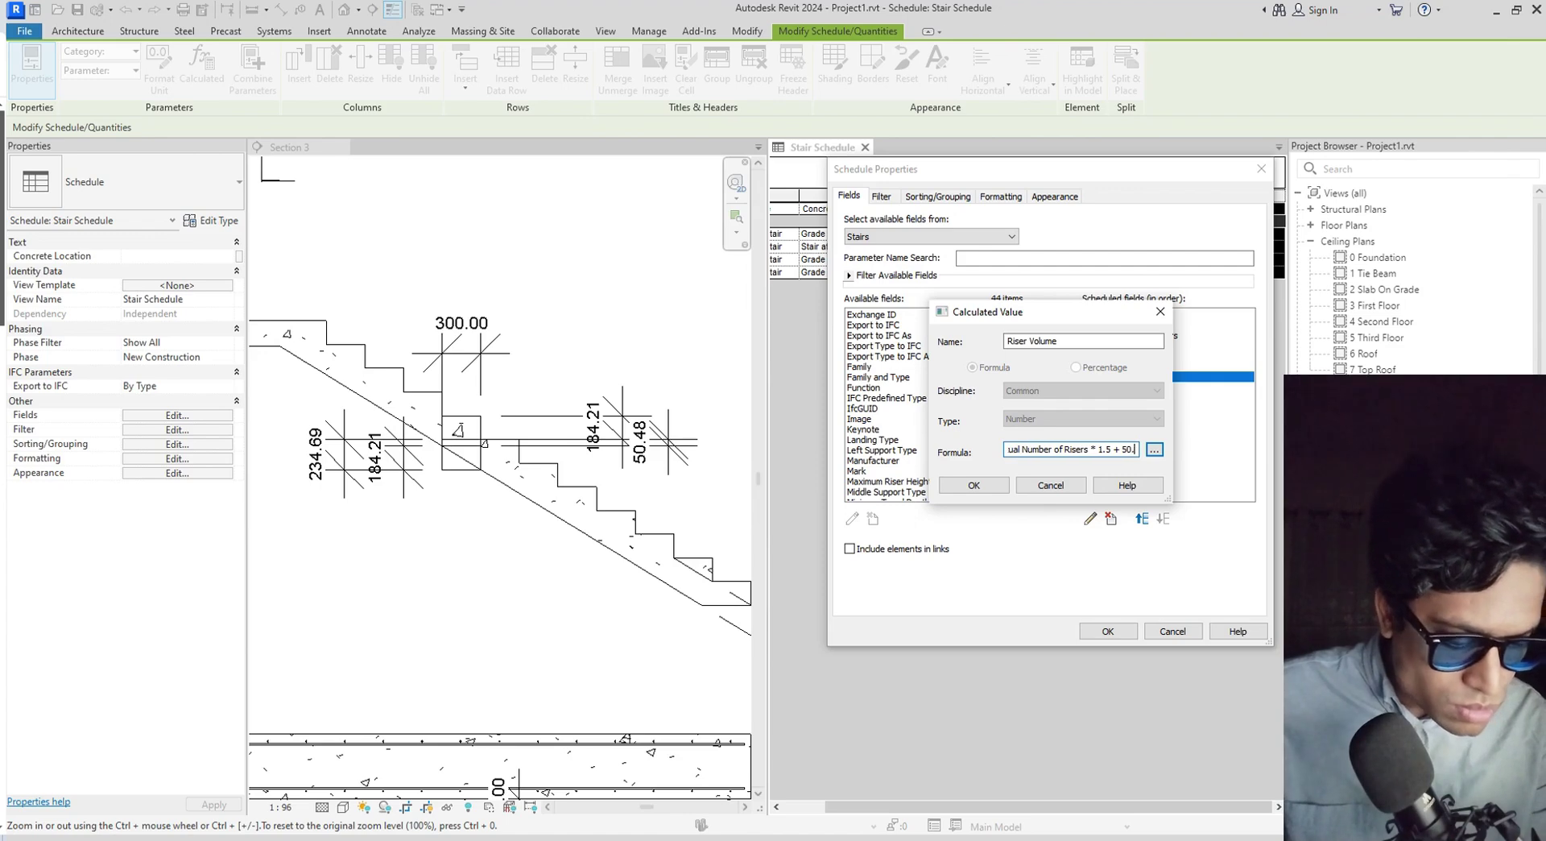
pyautogui.write('48')
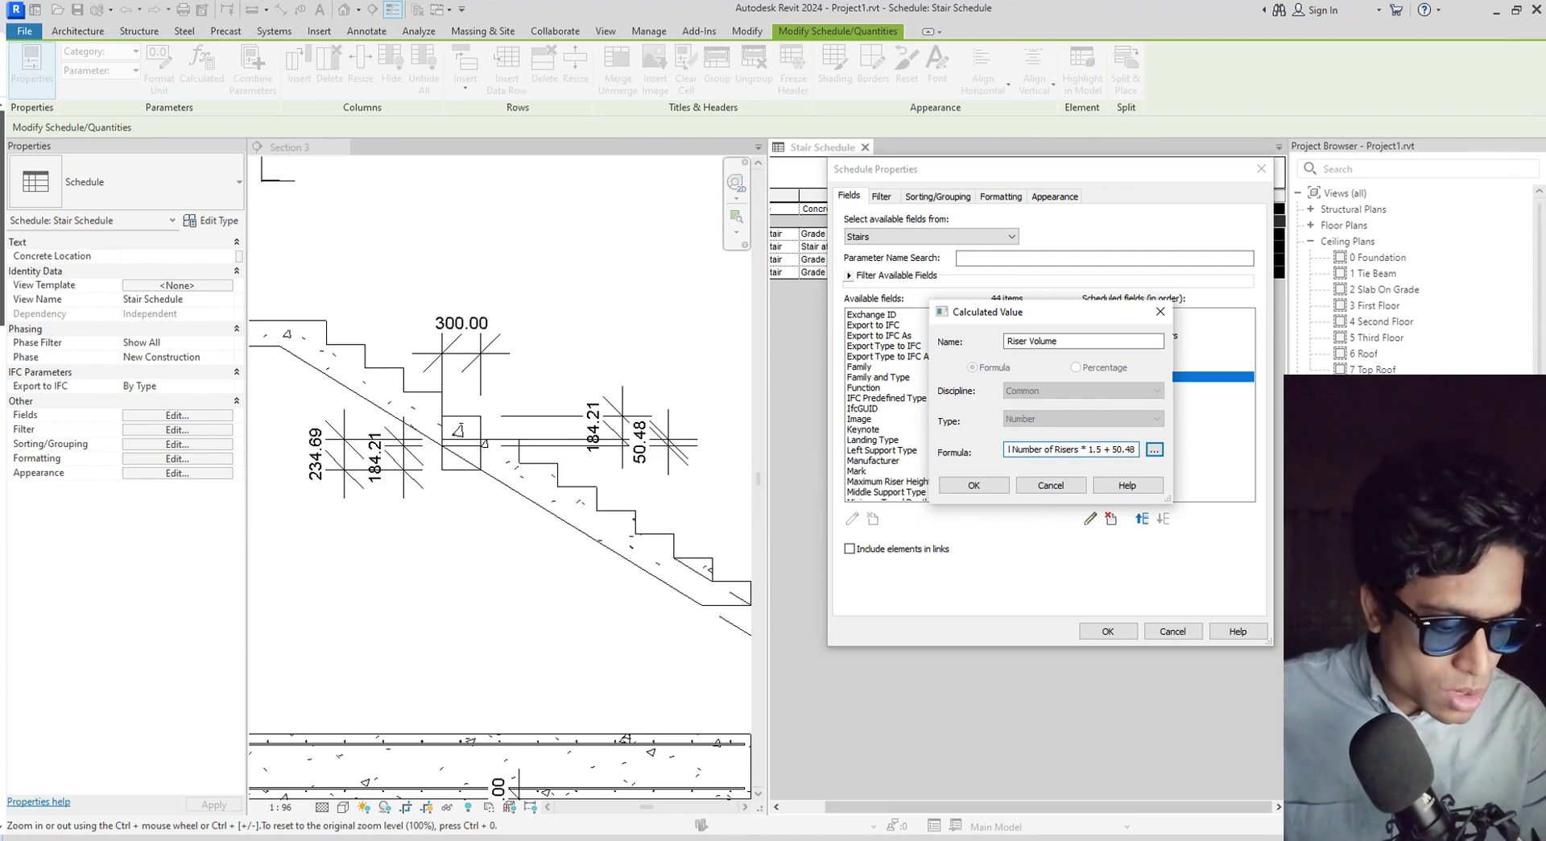
pyautogui.write('*')
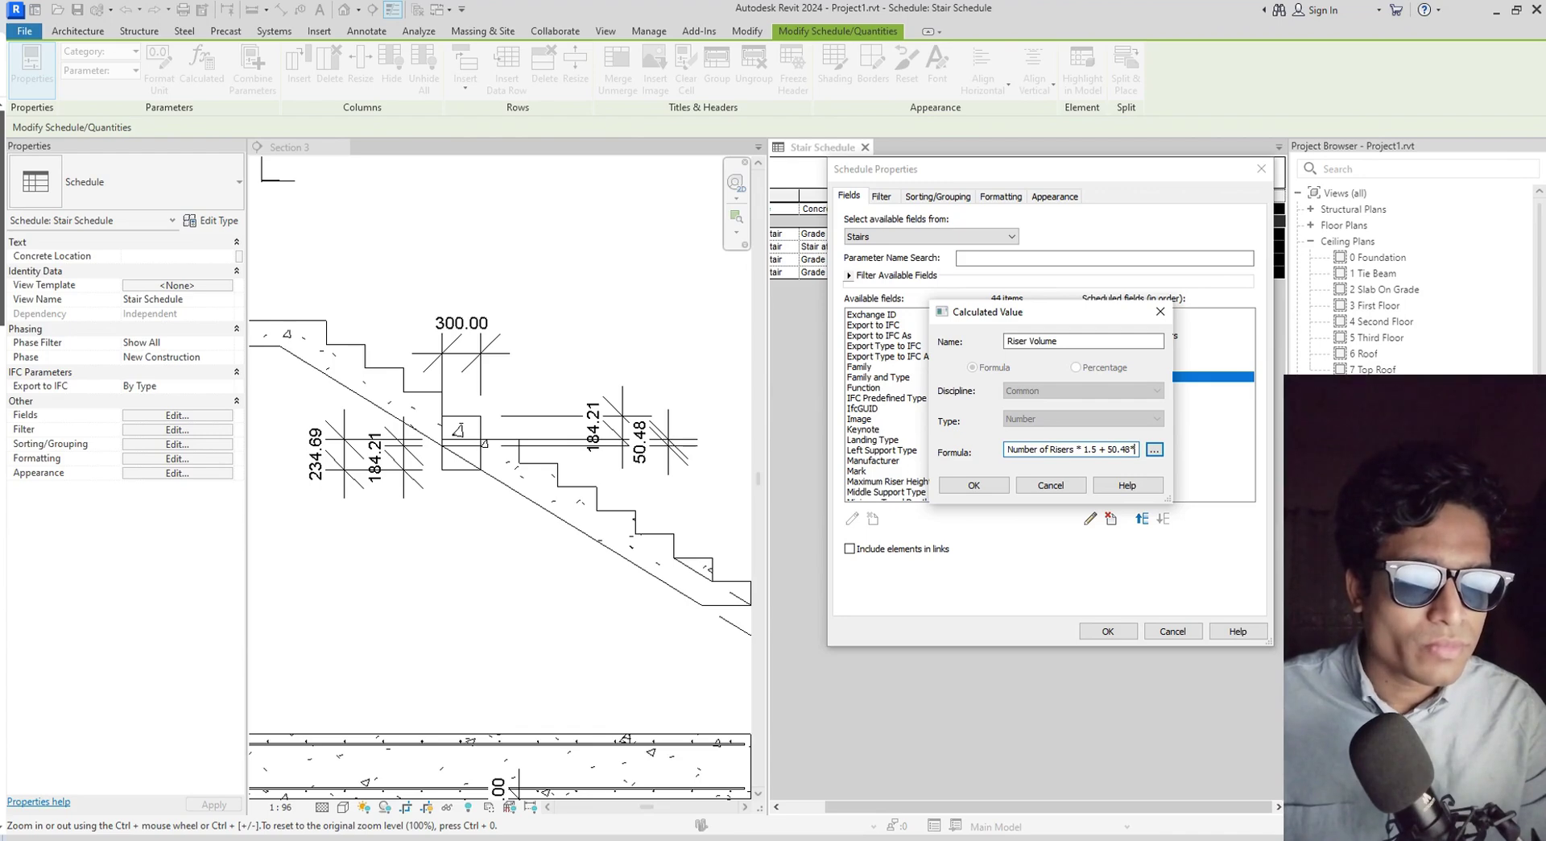
pyautogui.write('3')
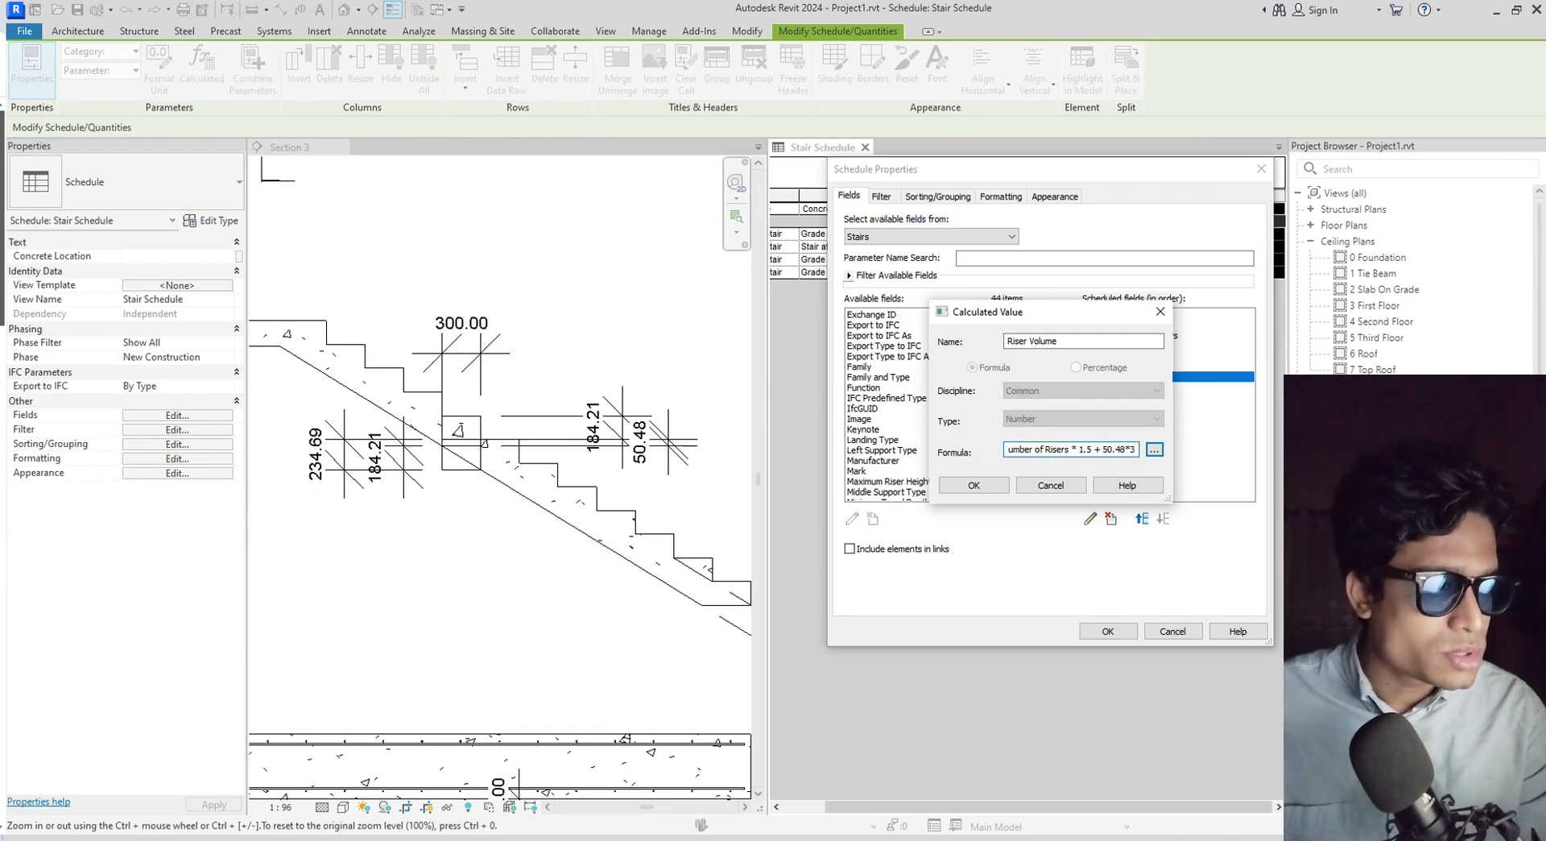
pyautogui.write('00')
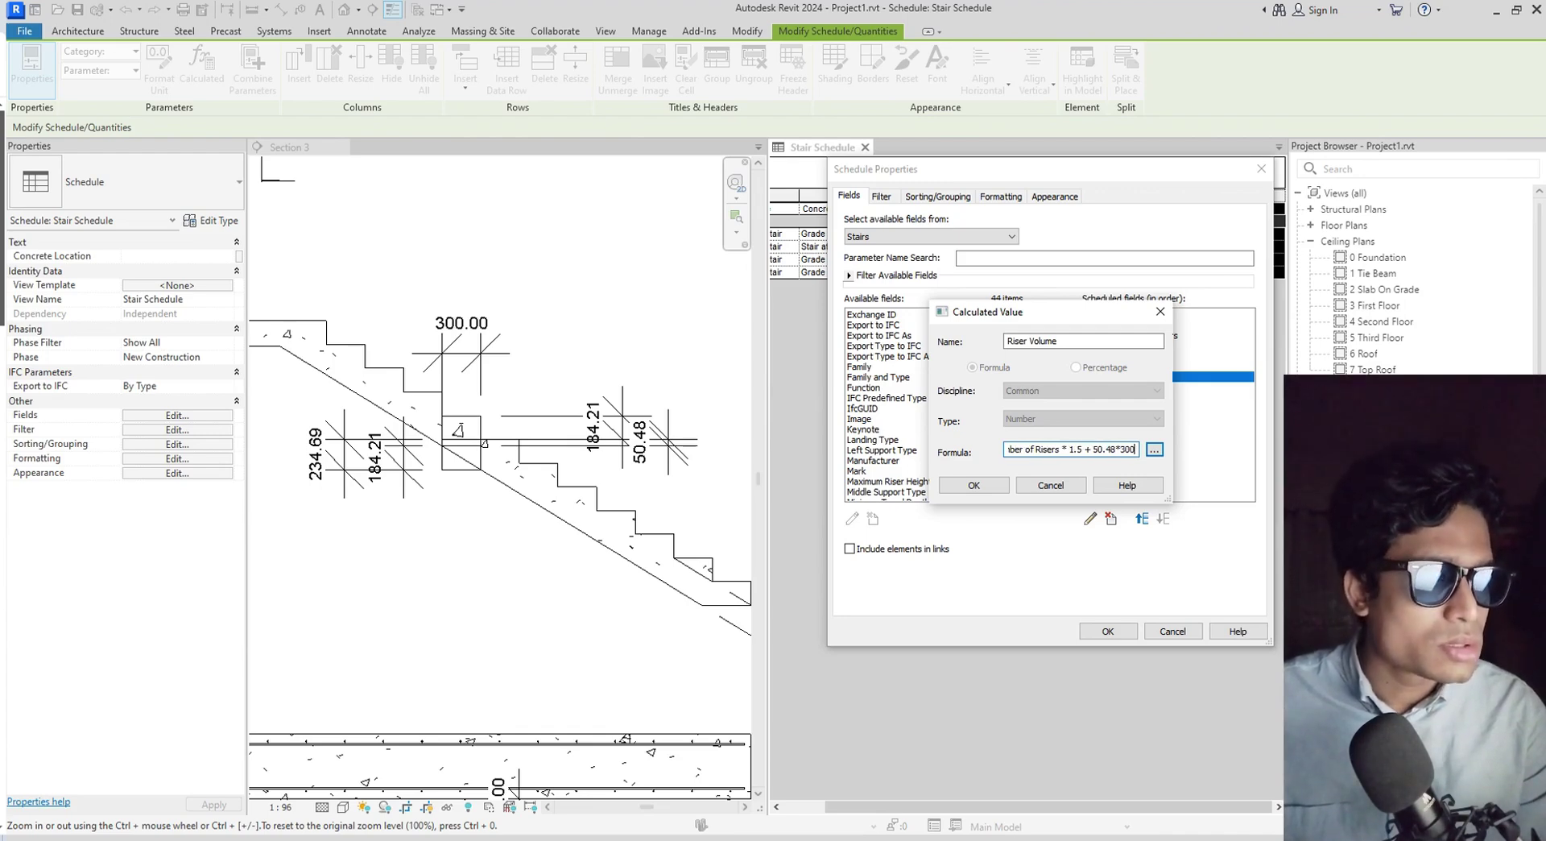
pyautogui.write('.')
pyautogui.press('BackSpace')
pyautogui.press('BackSpace')
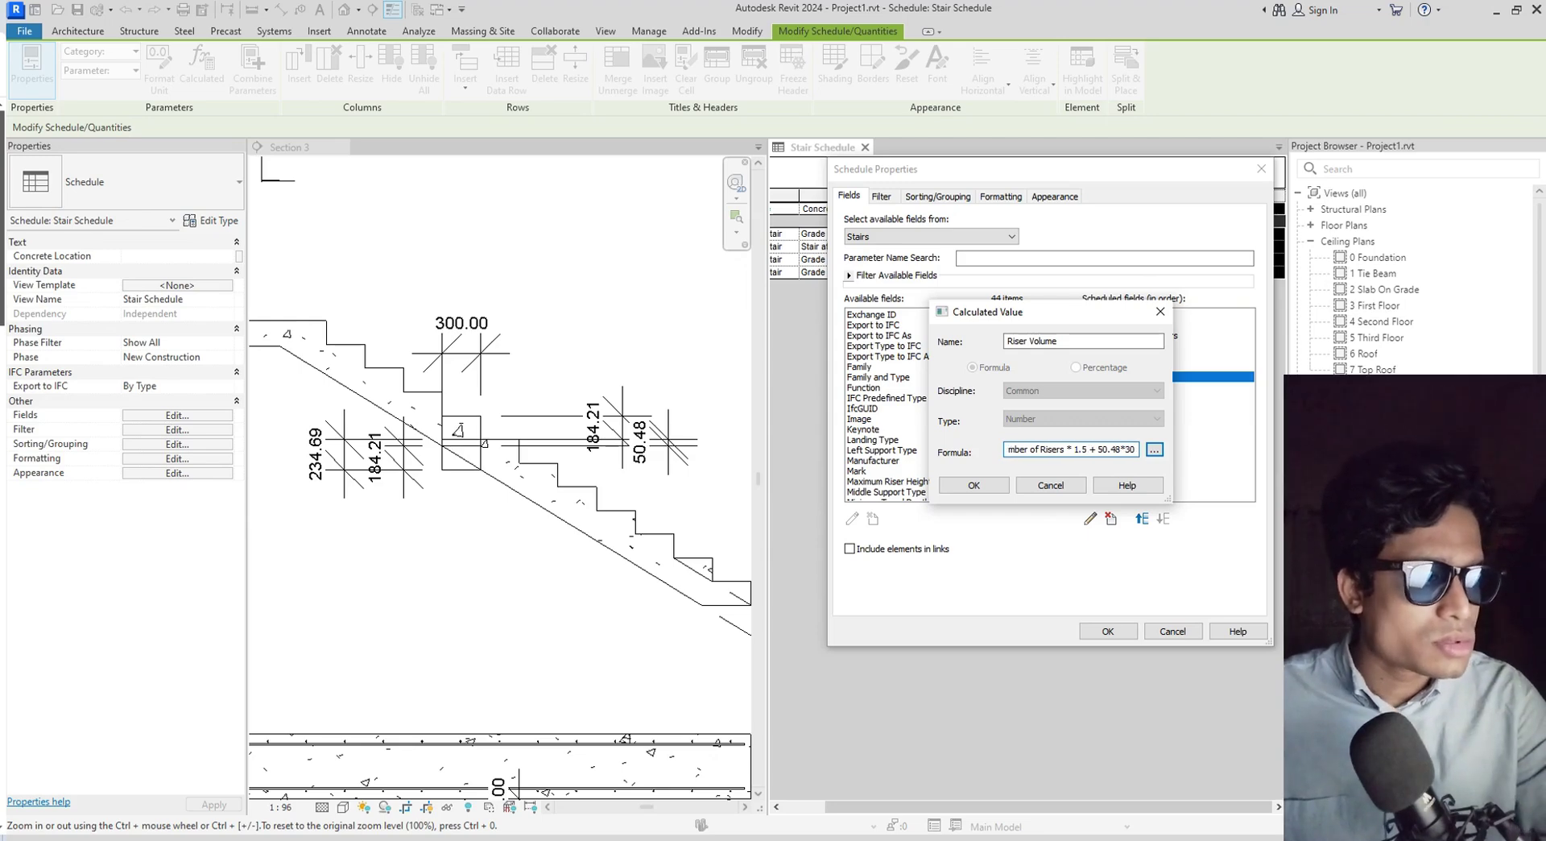
pyautogui.write('4.')
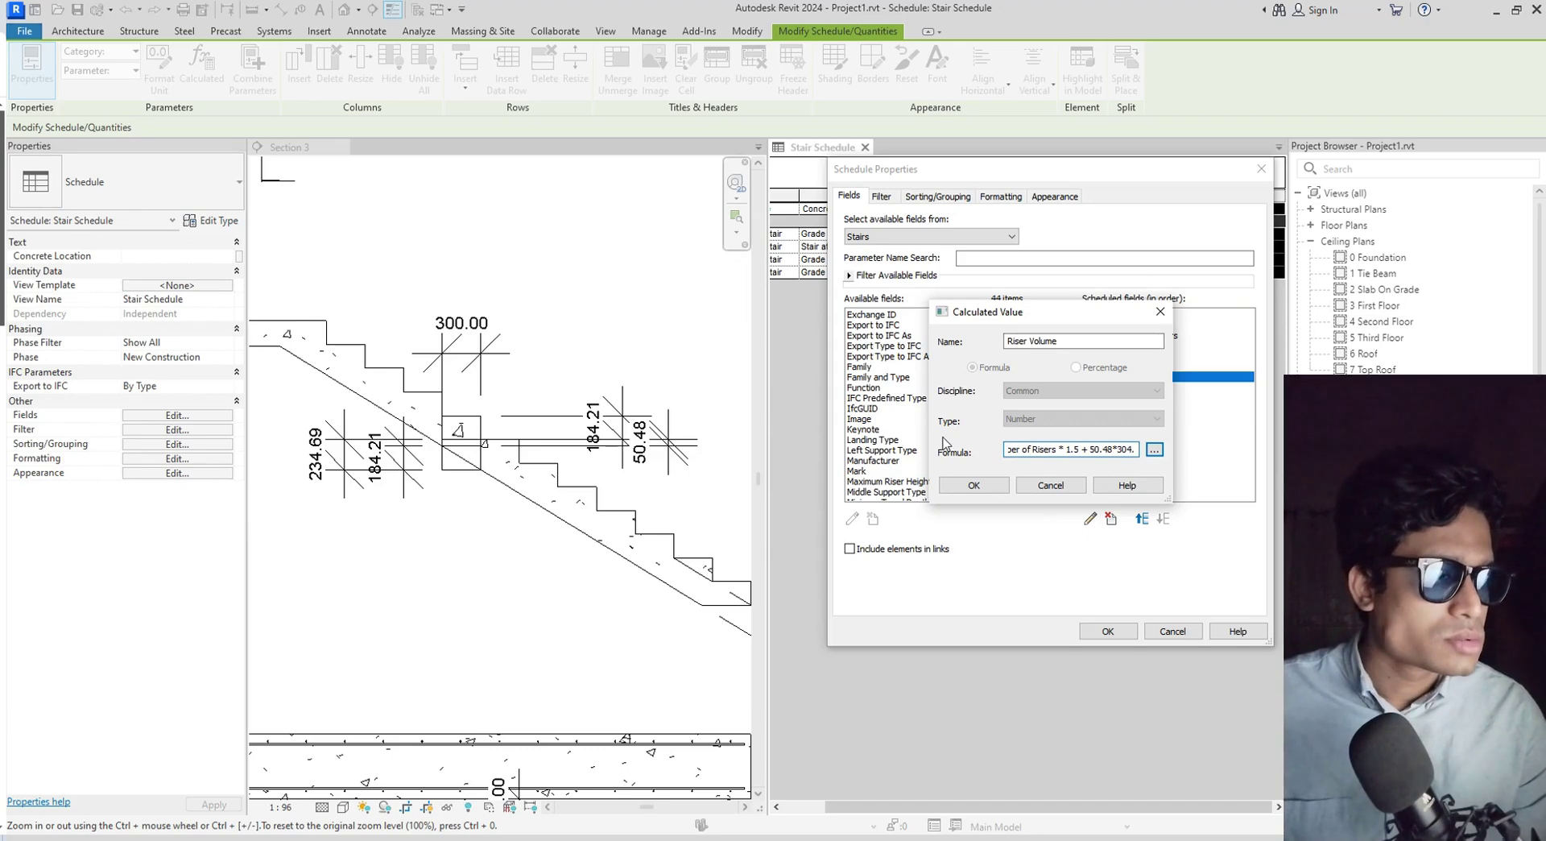
pyautogui.write('0')
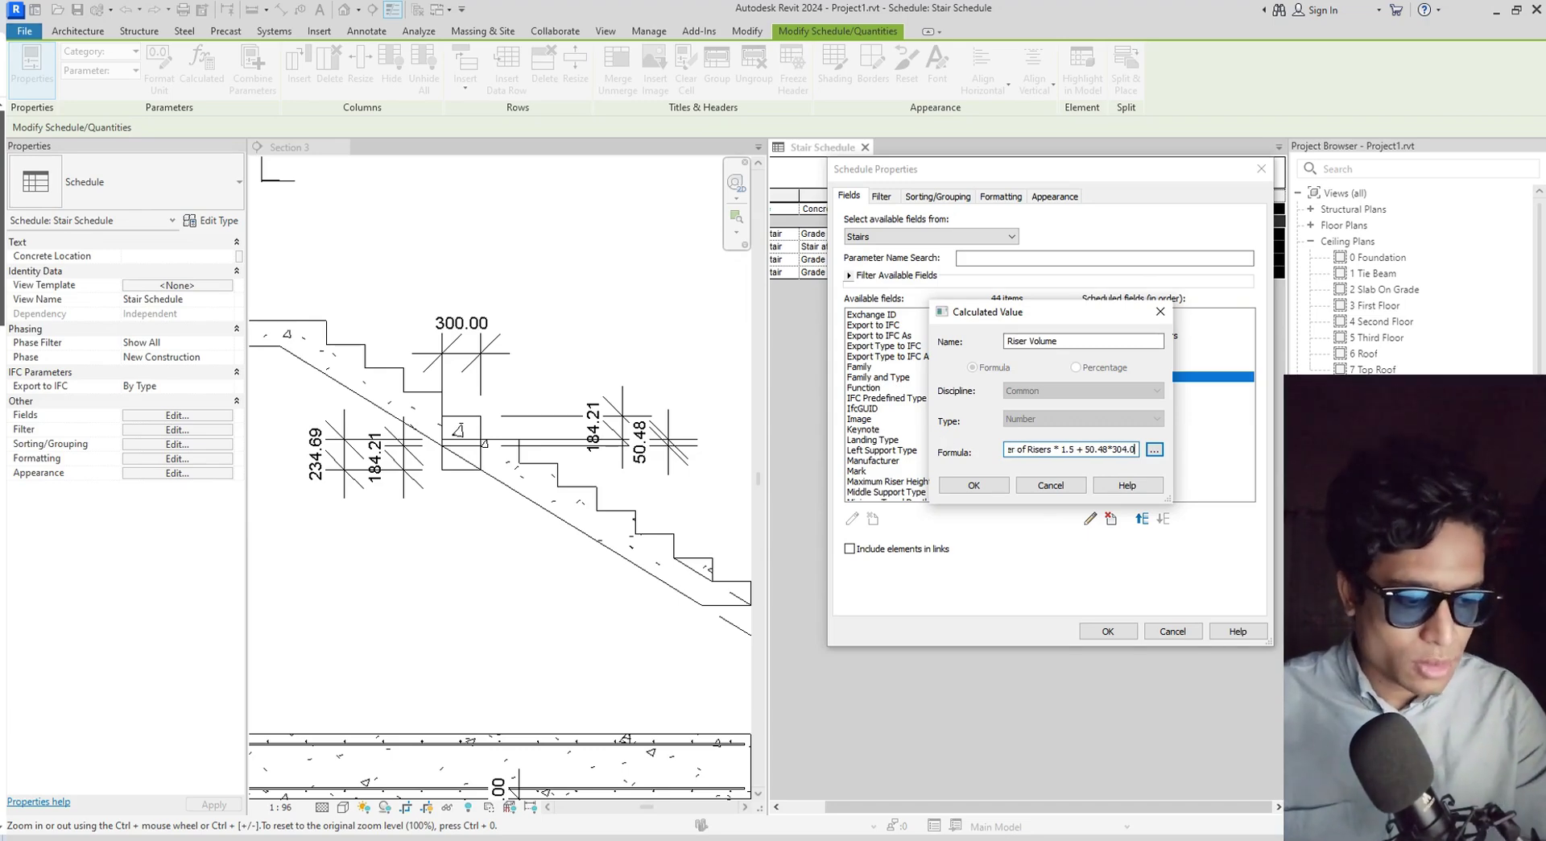
# Multiply the appended term by 10^-6 and apply the Riser Volume formula to the stair schedule.
pyautogui.write('-')
pyautogui.press('BackSpace')
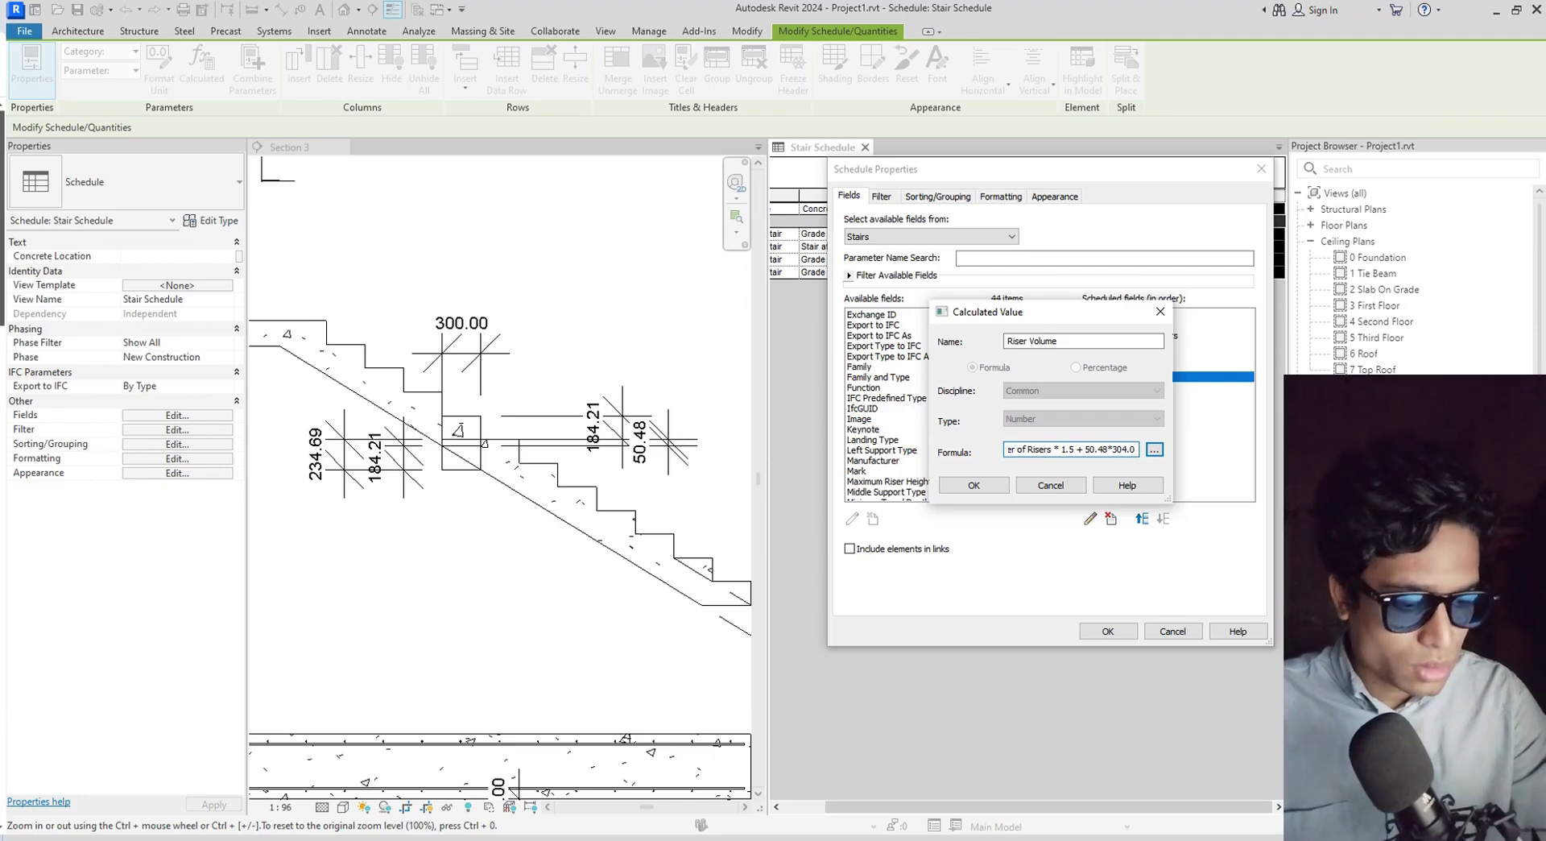
pyautogui.write('*10')
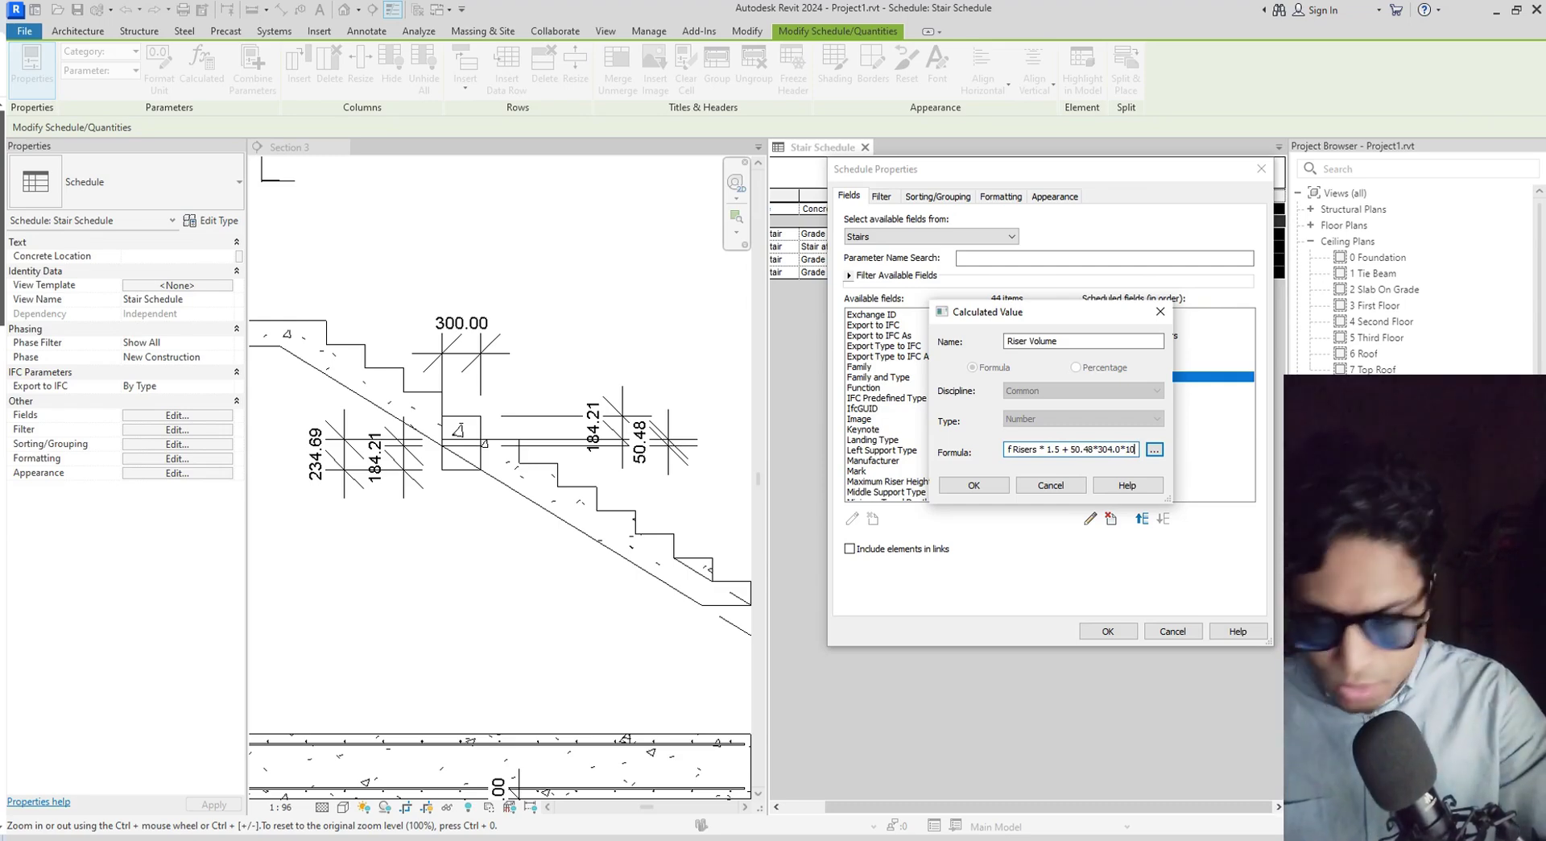
pyautogui.write('6')
pyautogui.press('BackSpace')
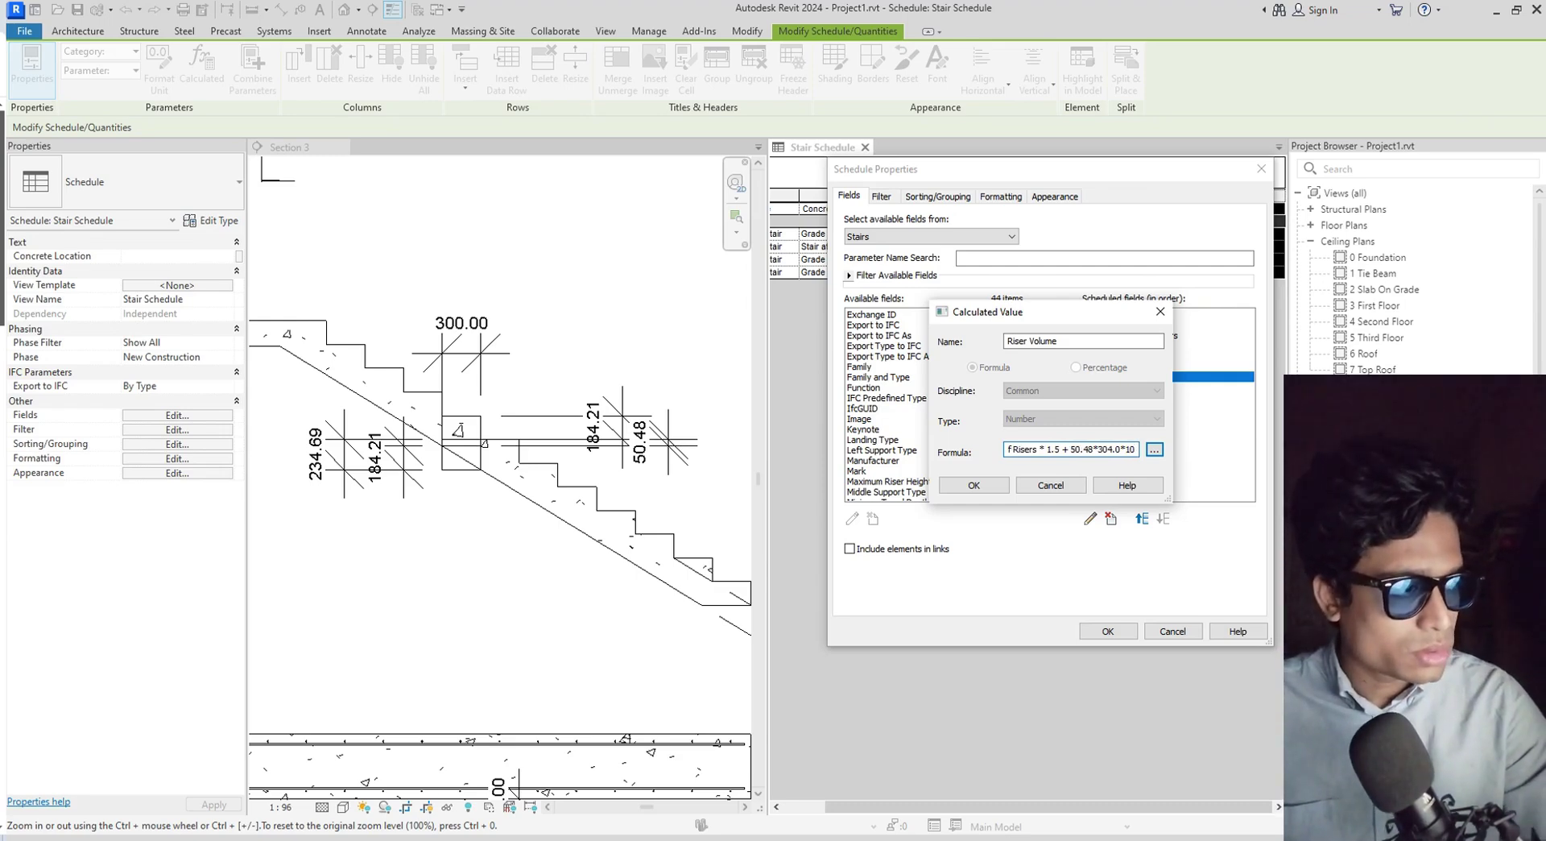
pyautogui.write('^')
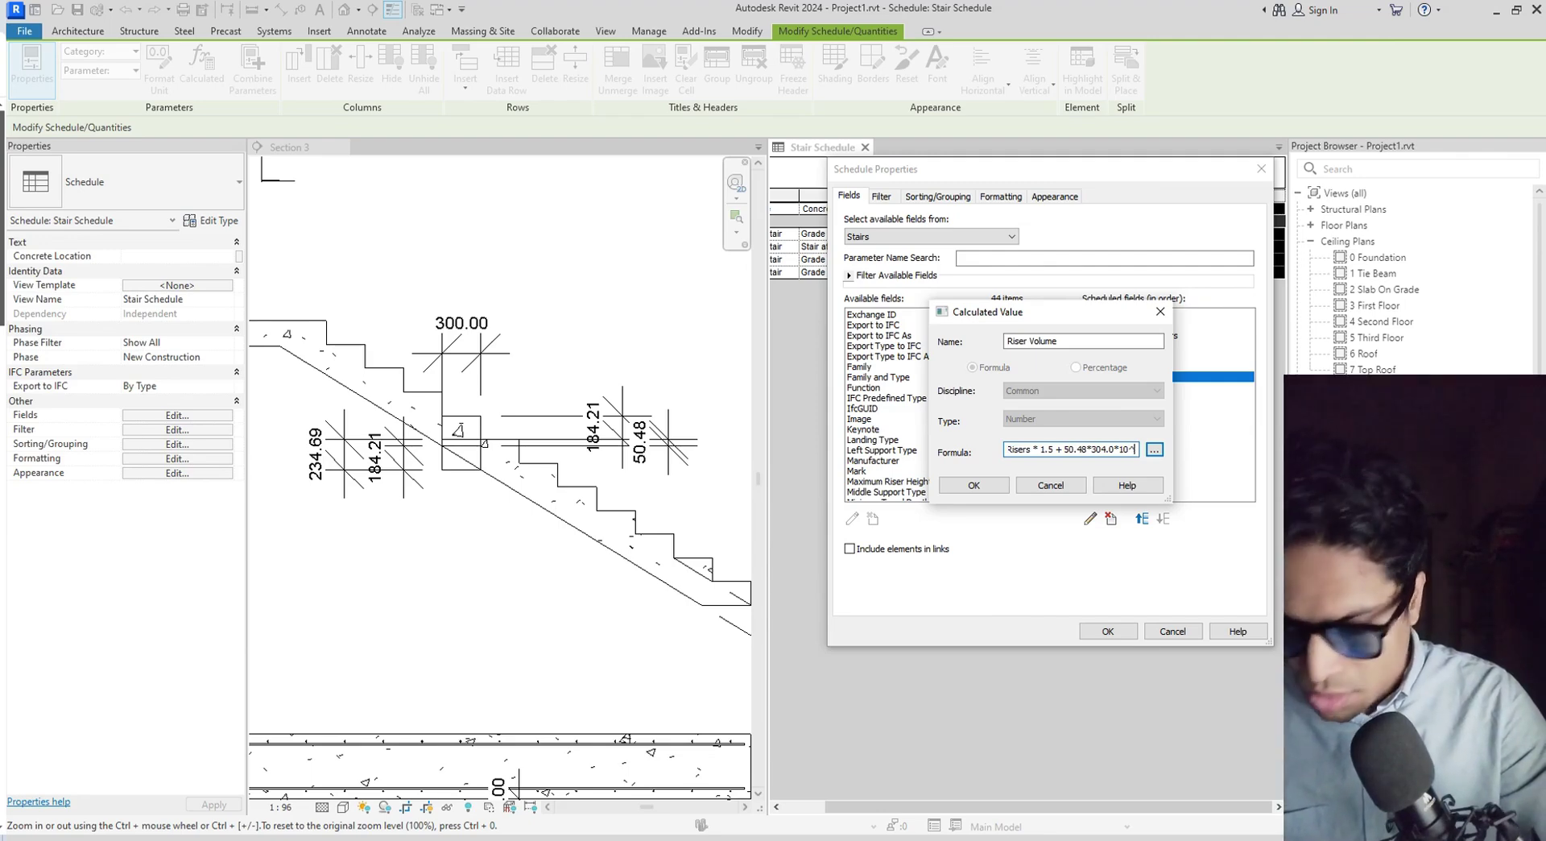
pyautogui.write('-6')
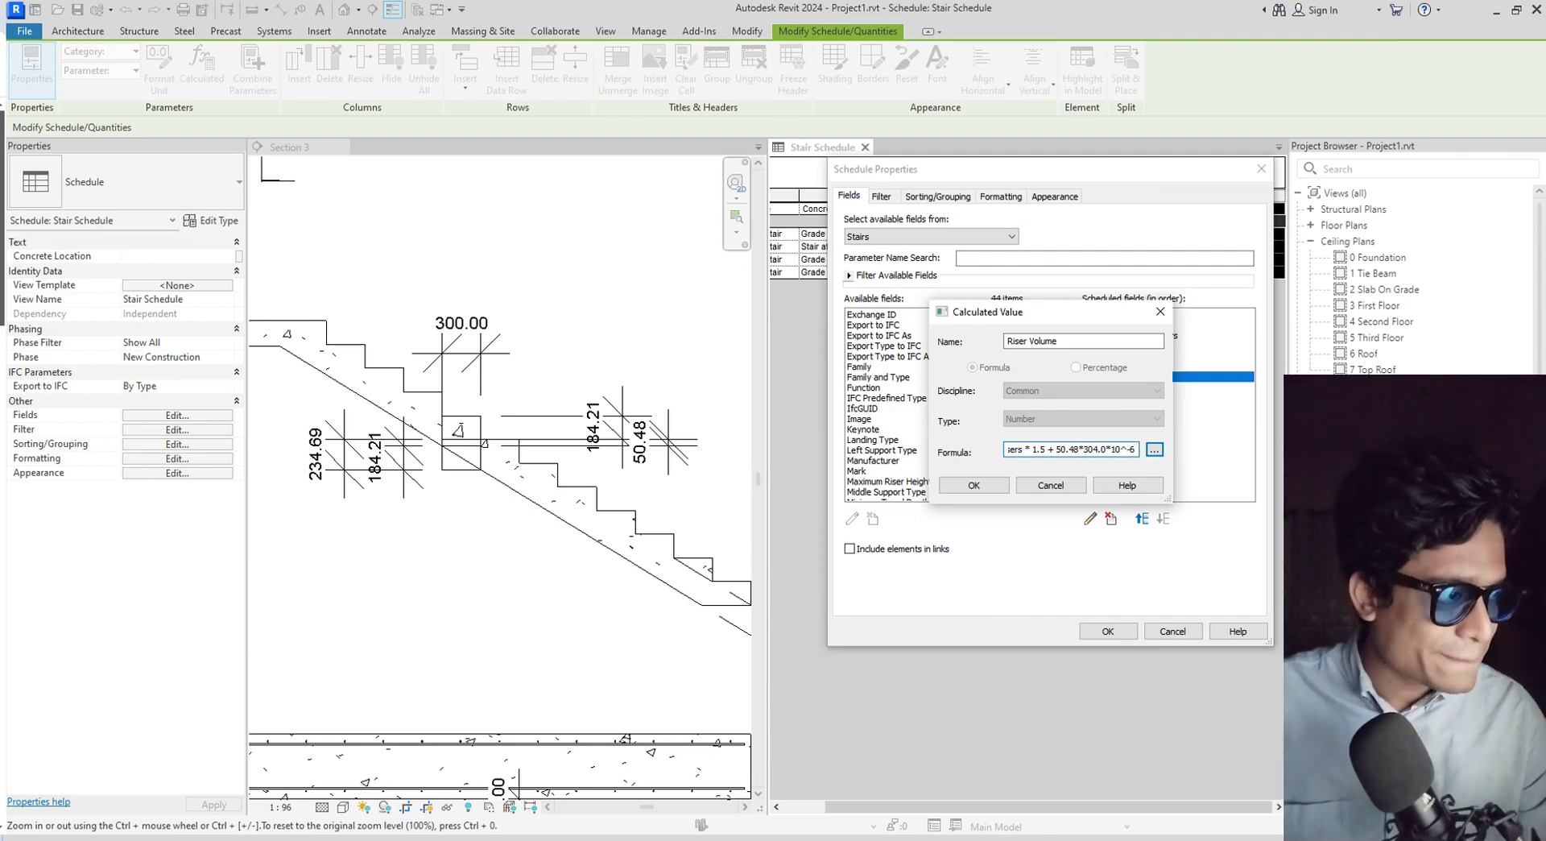
pyautogui.click(973, 485)
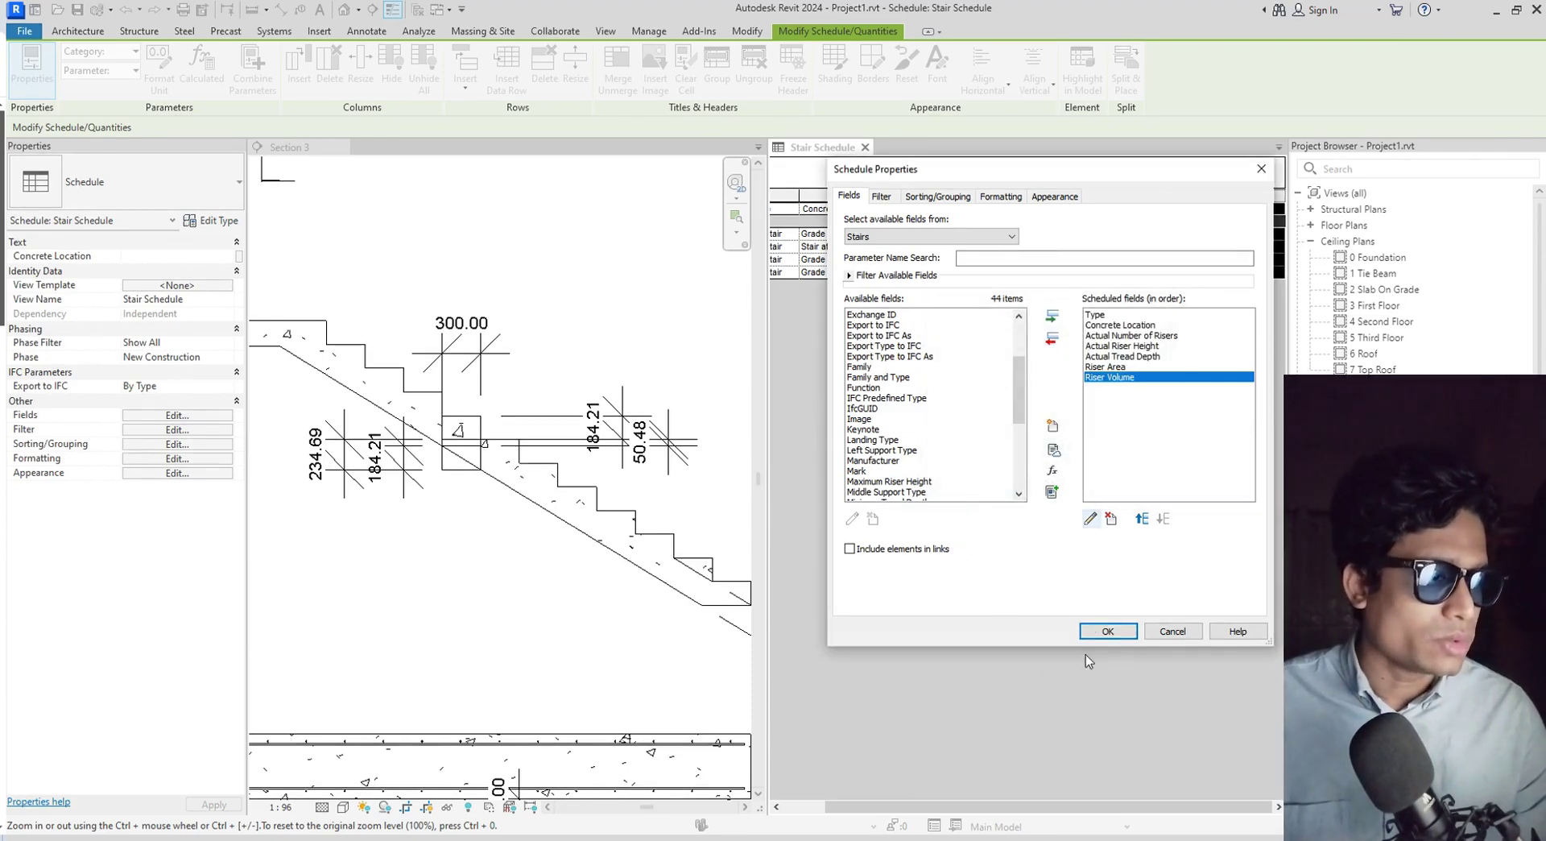
pyautogui.click(1110, 632)
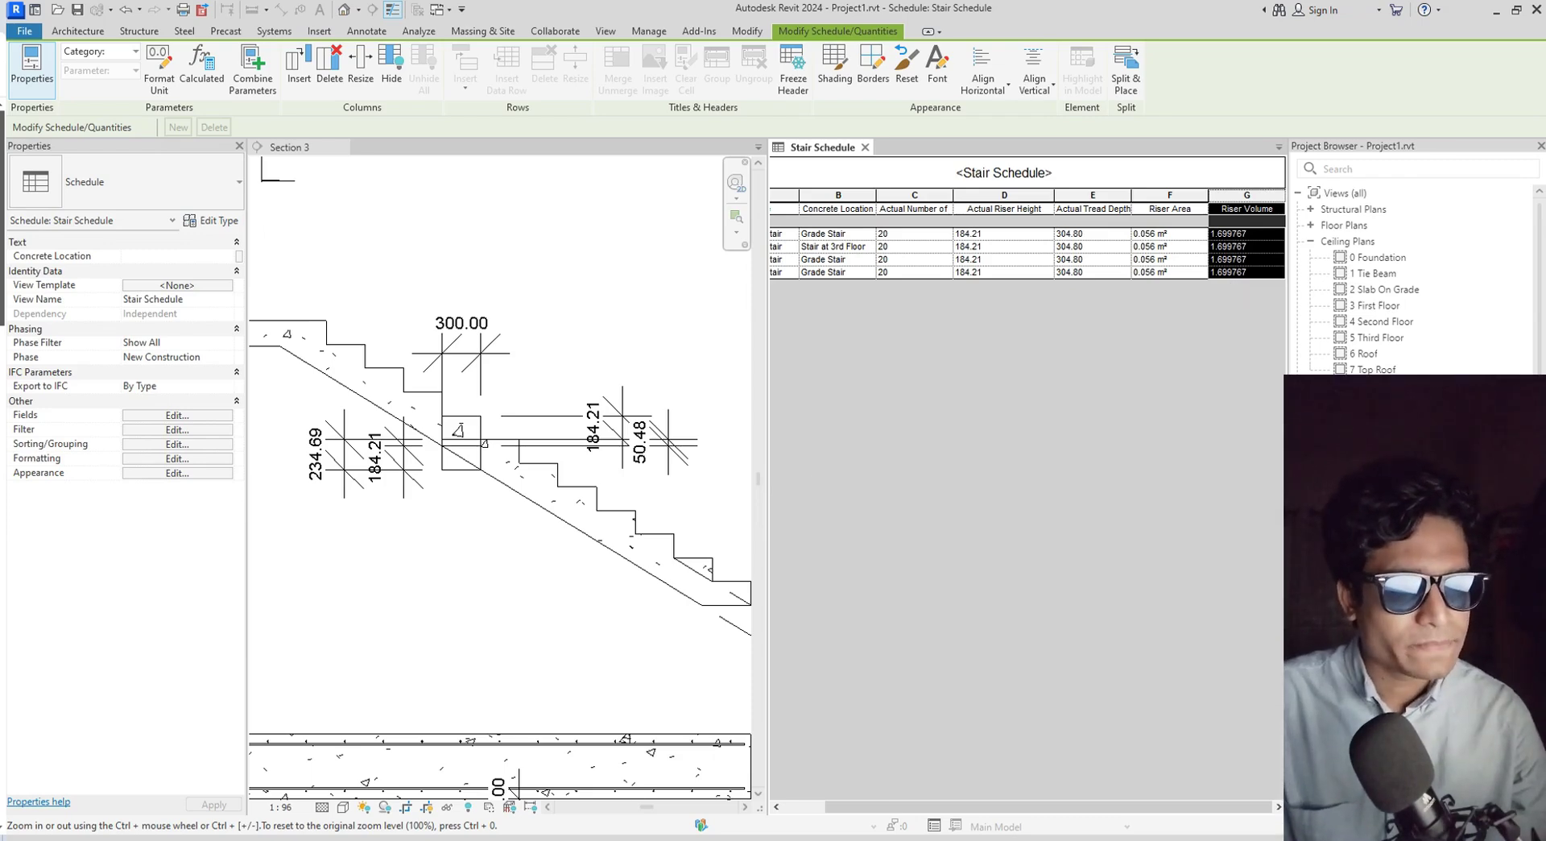
pyautogui.click(178, 415)
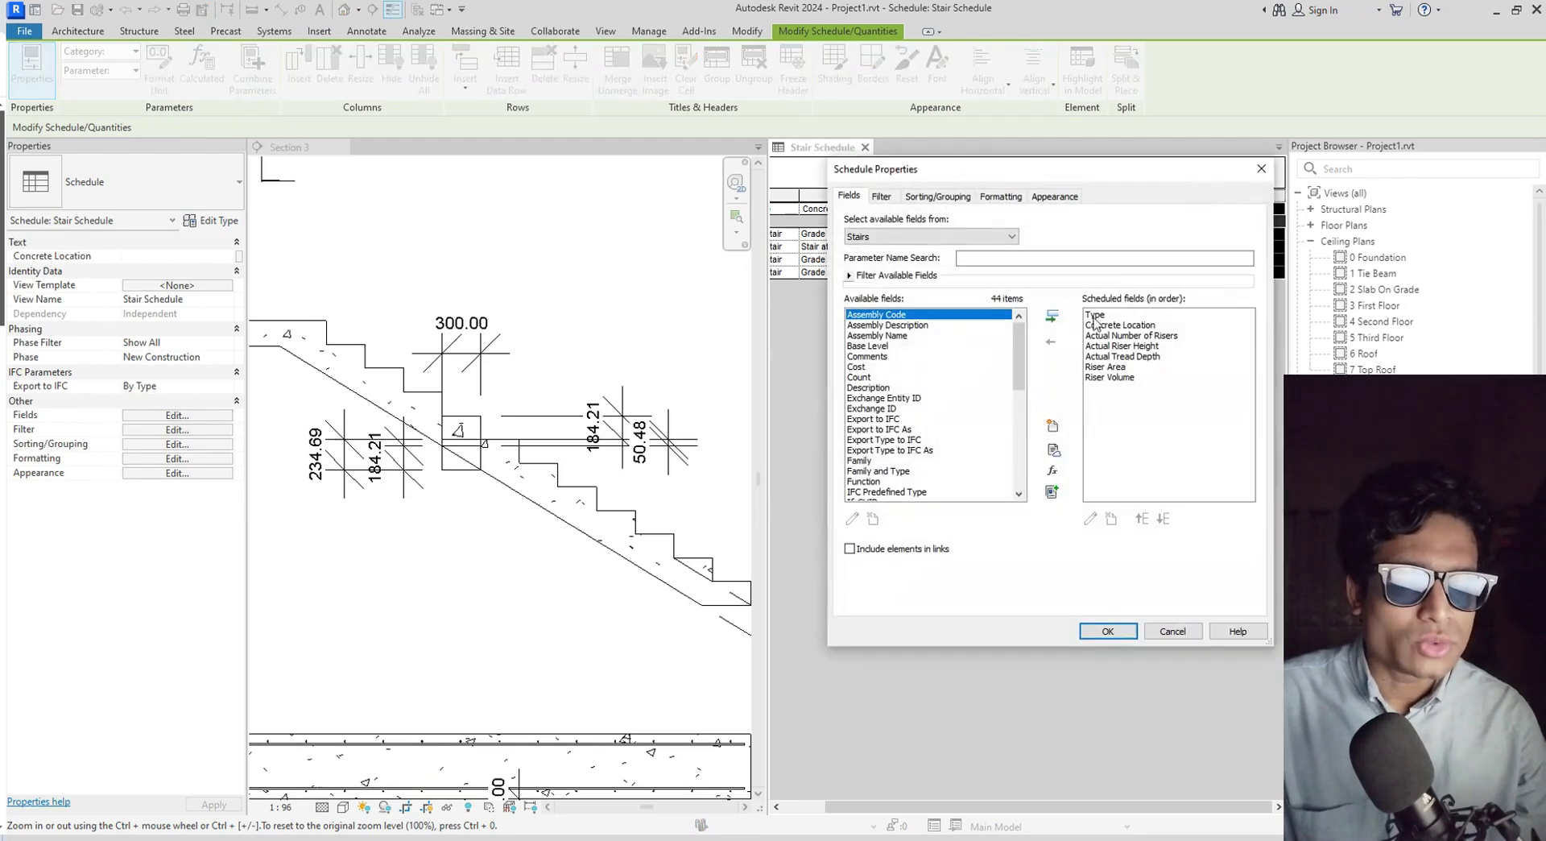
pyautogui.click(1130, 379)
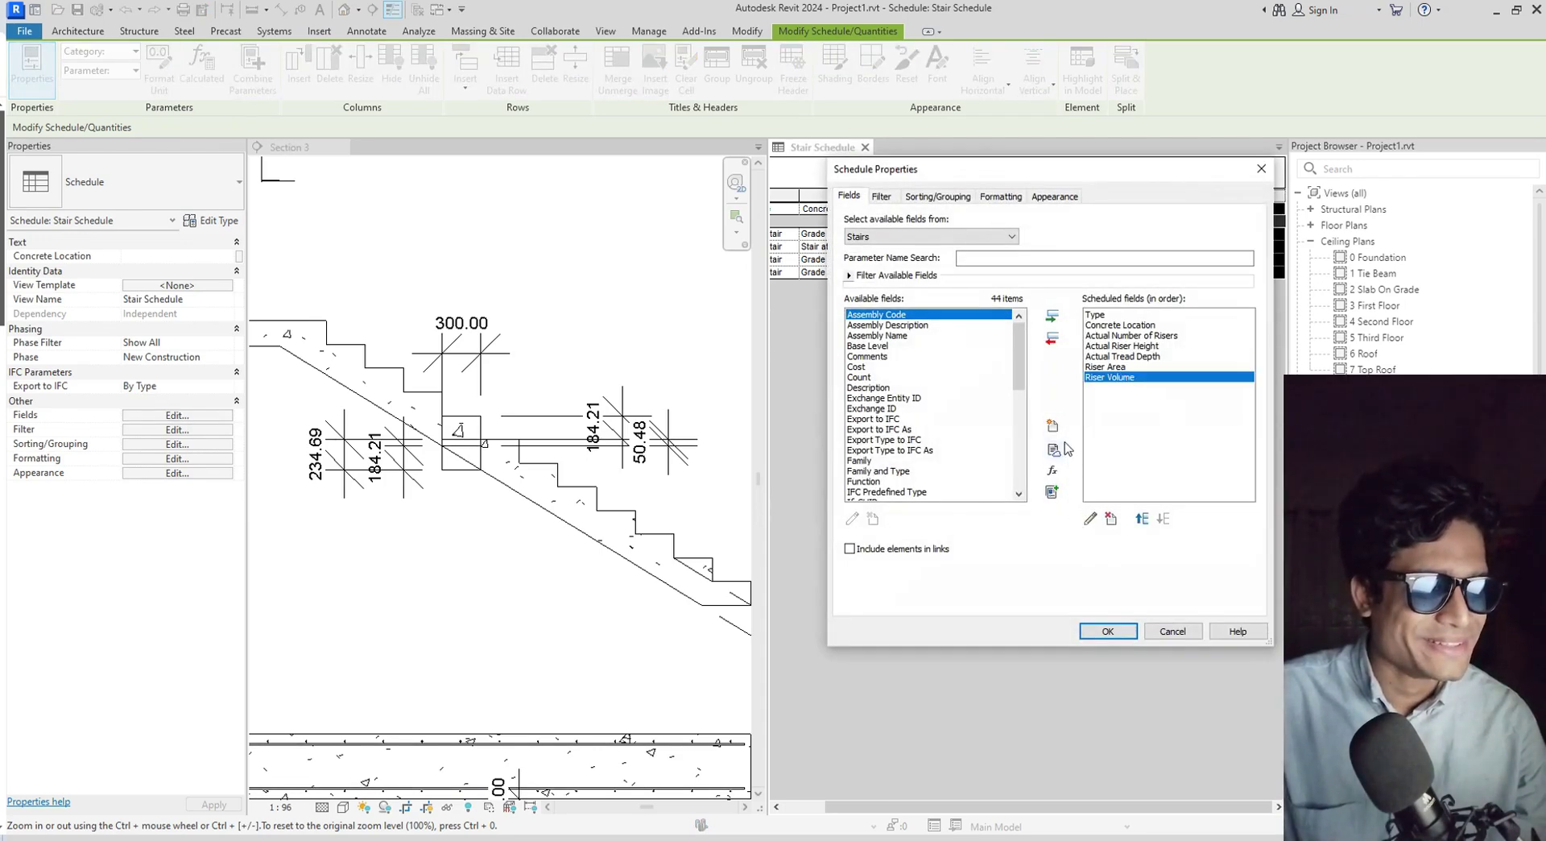
pyautogui.click(1172, 631)
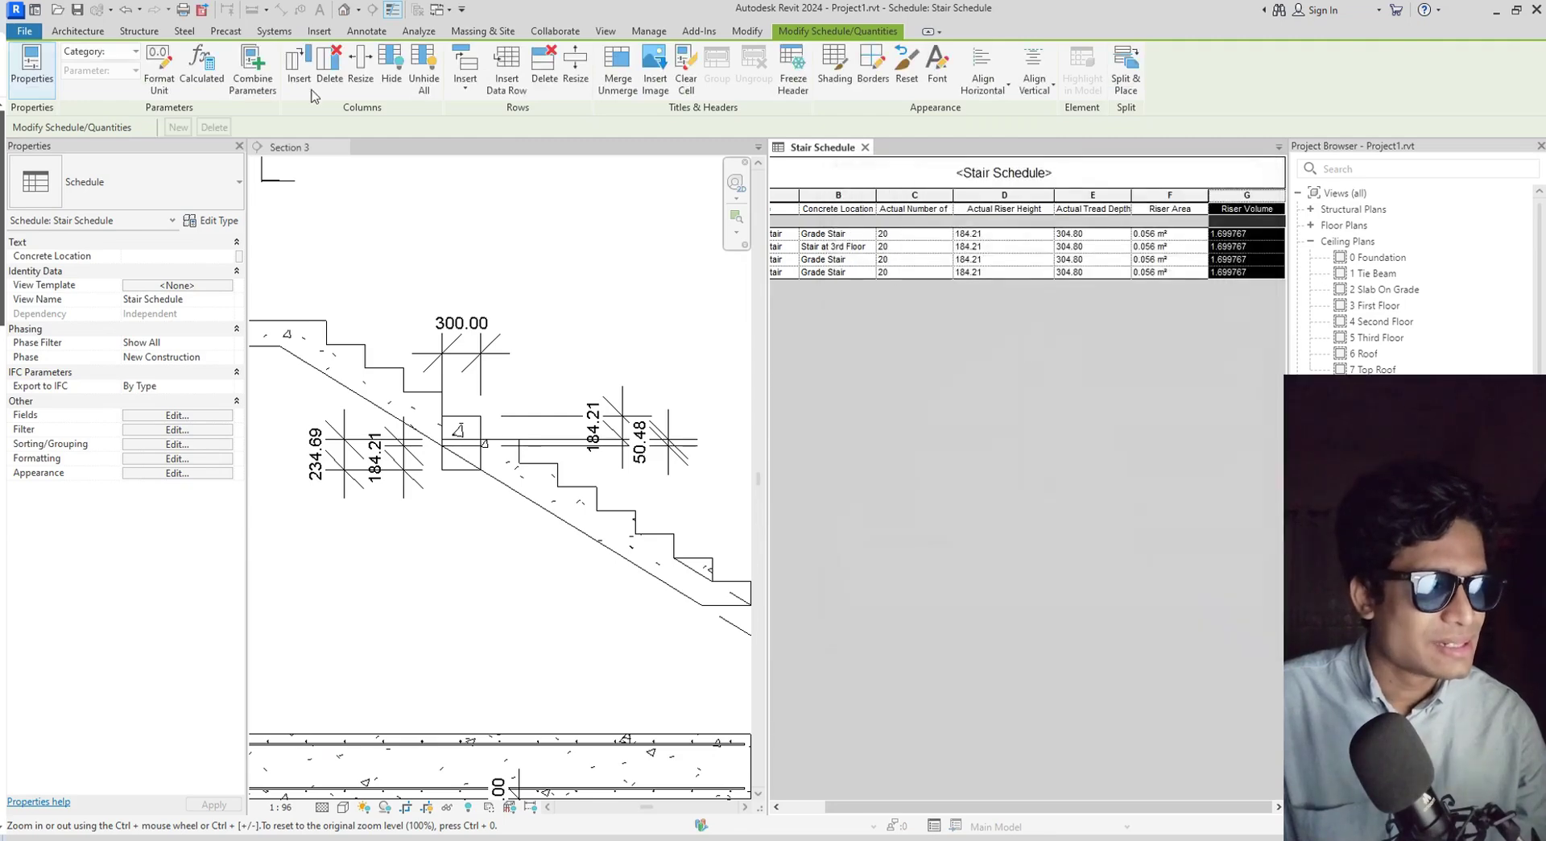
# Turn off the default unit format settings for the schedule's Riser Volume column, with units set to General.
pyautogui.click(169, 81)
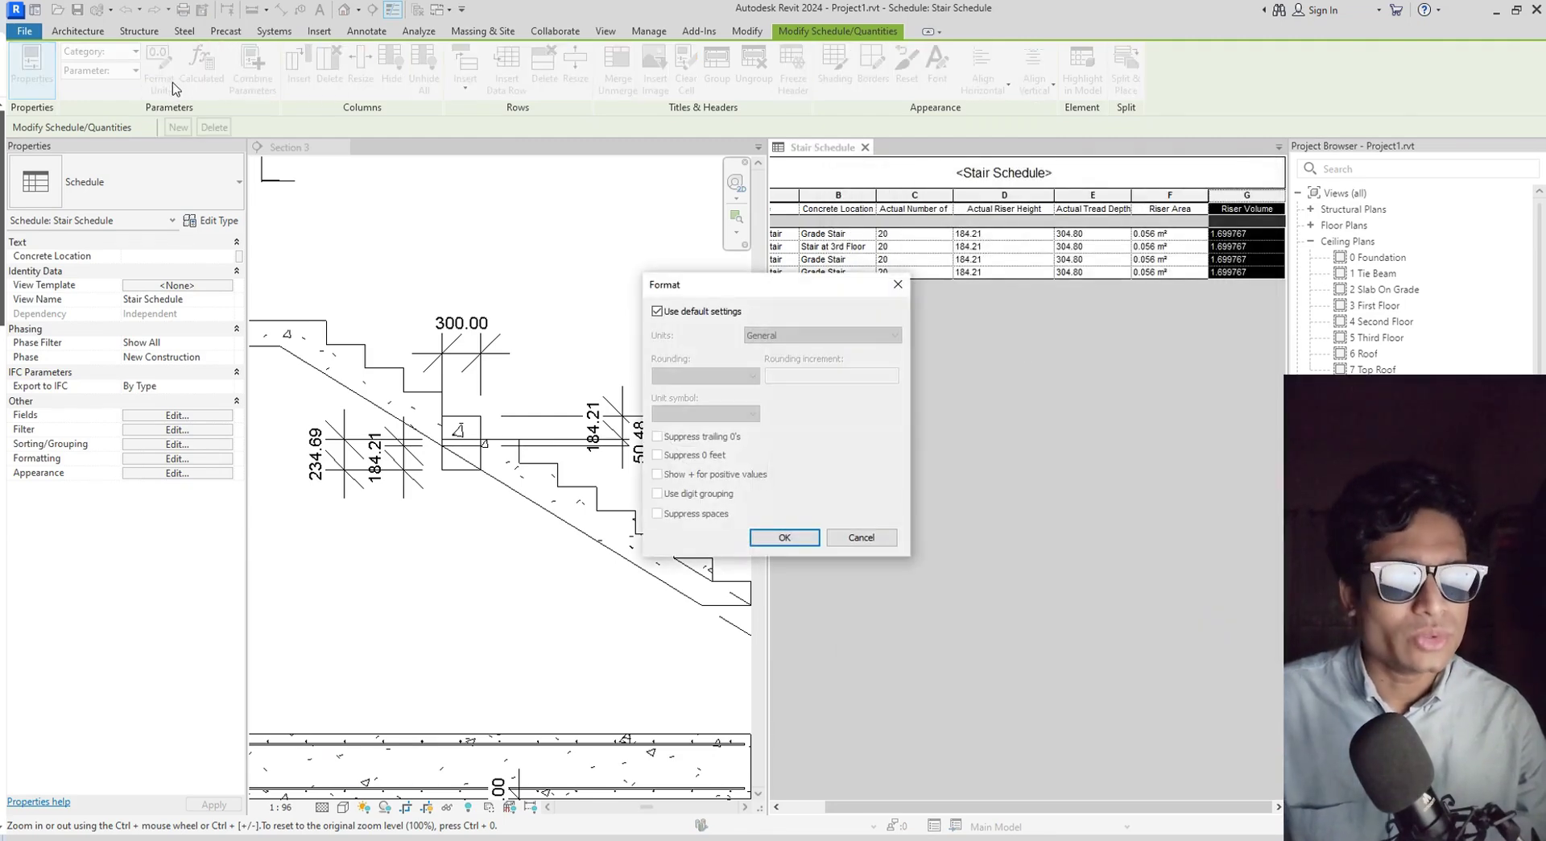
pyautogui.click(657, 312)
pyautogui.click(657, 312)
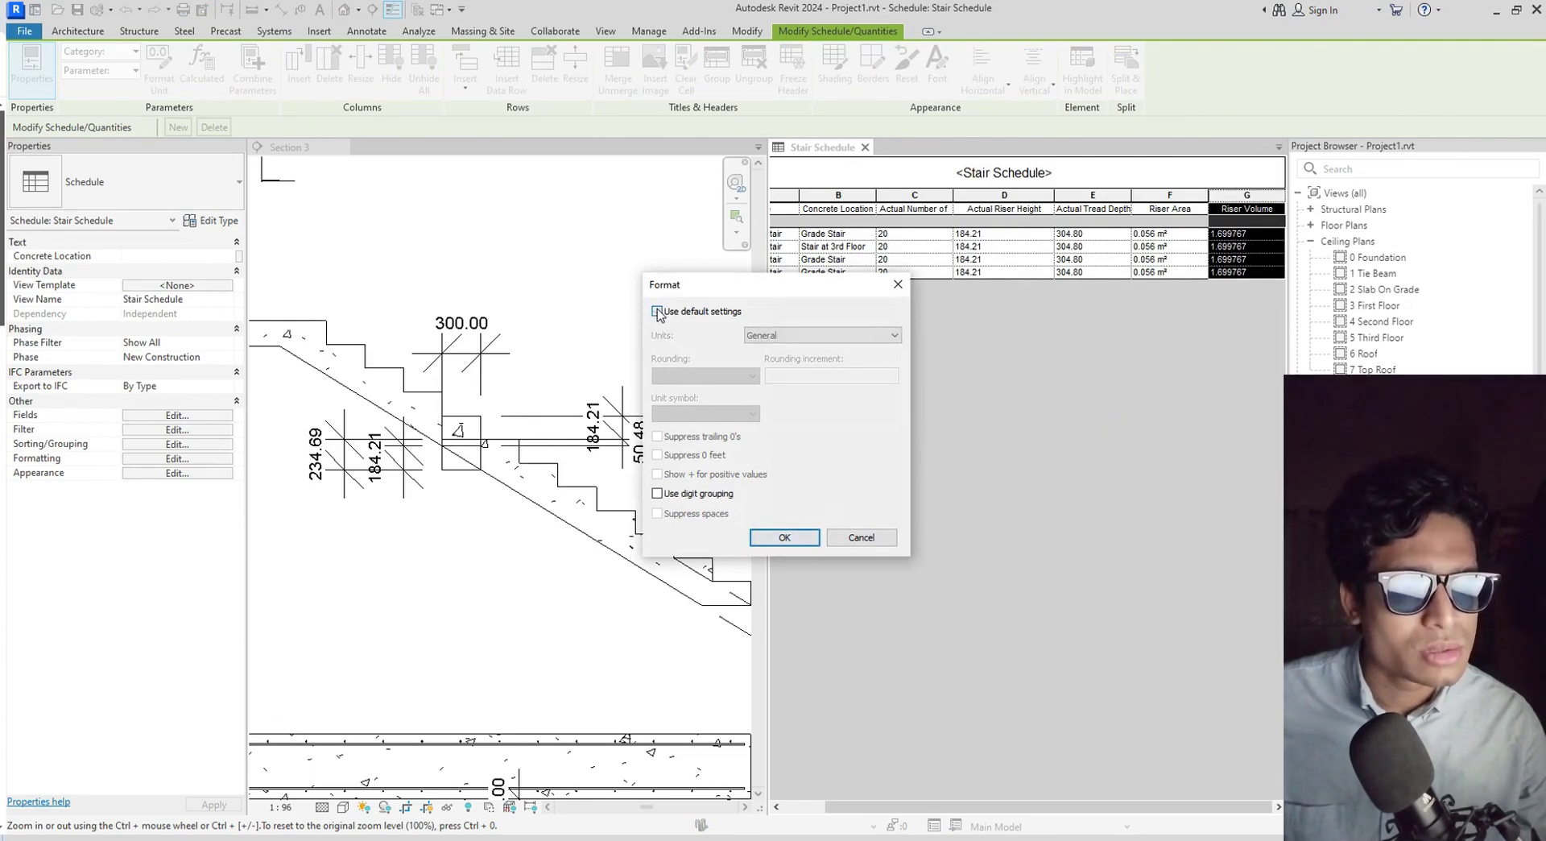
pyautogui.click(795, 541)
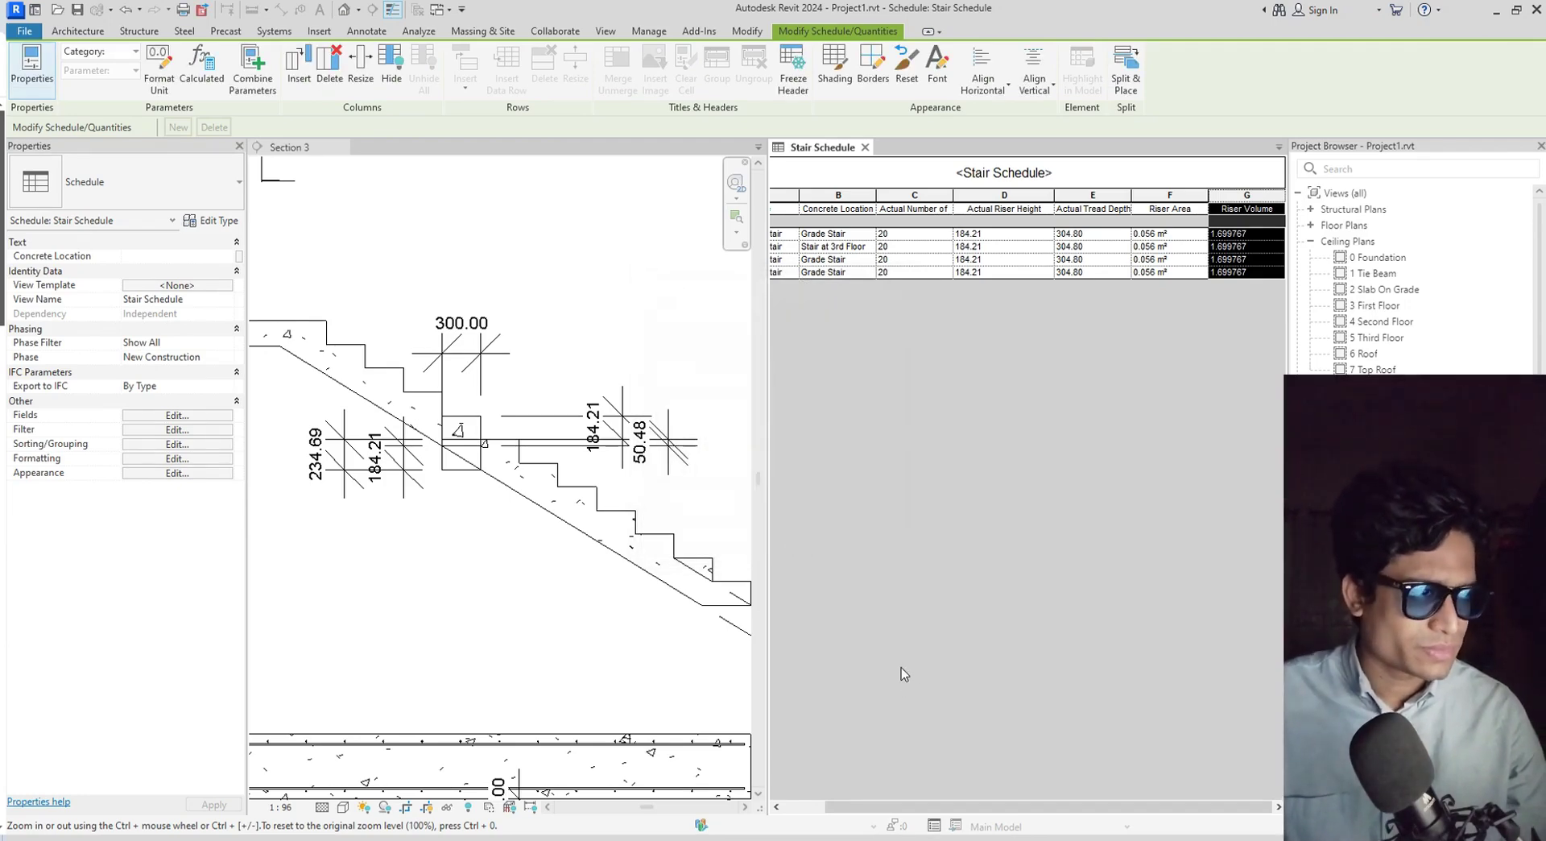
pyautogui.click(216, 416)
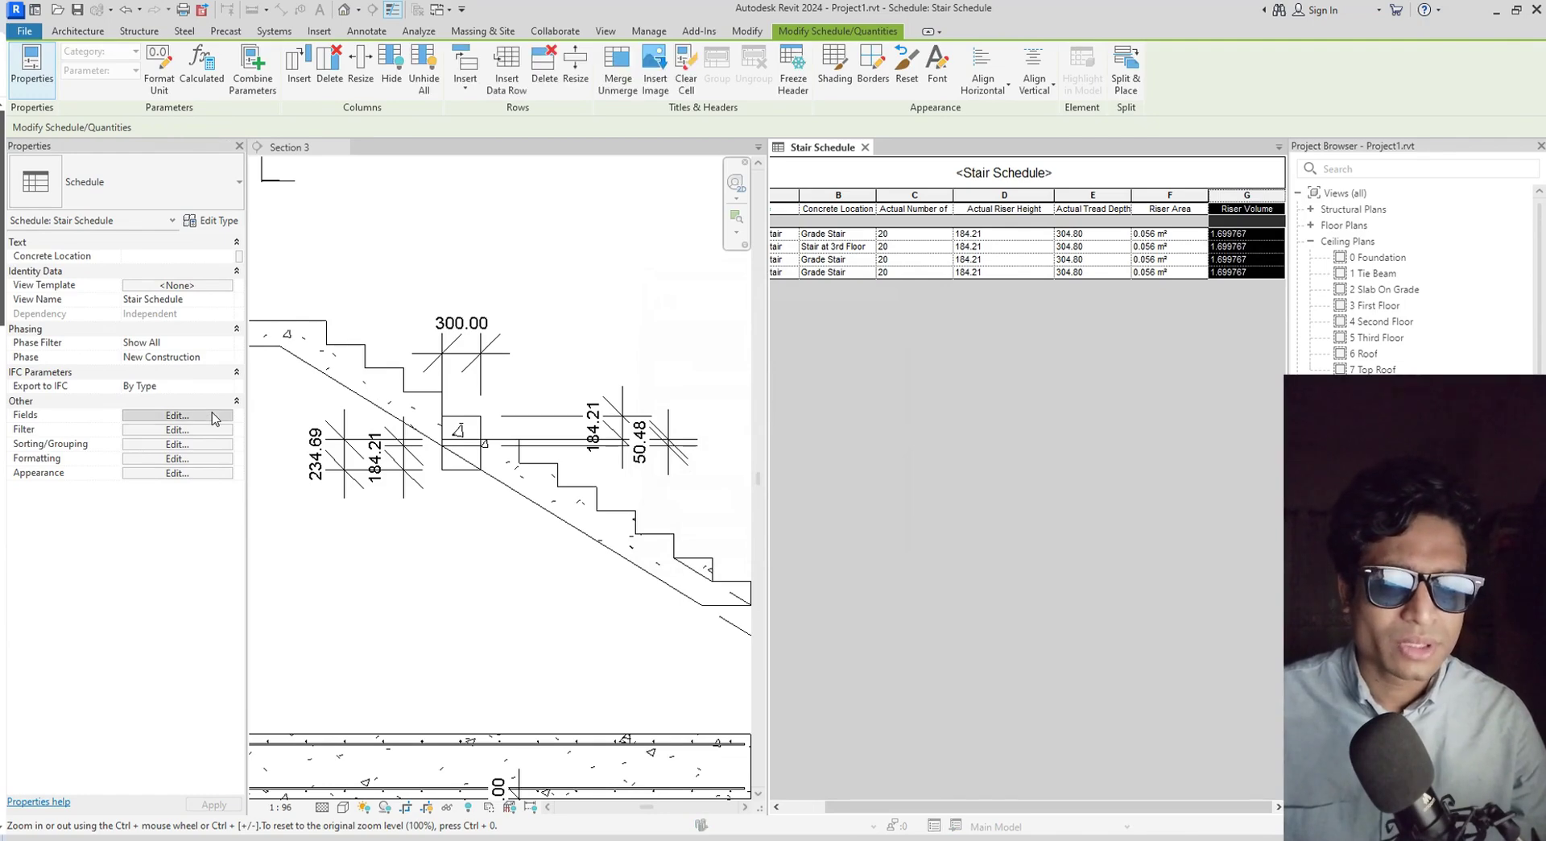
pyautogui.click(1120, 376)
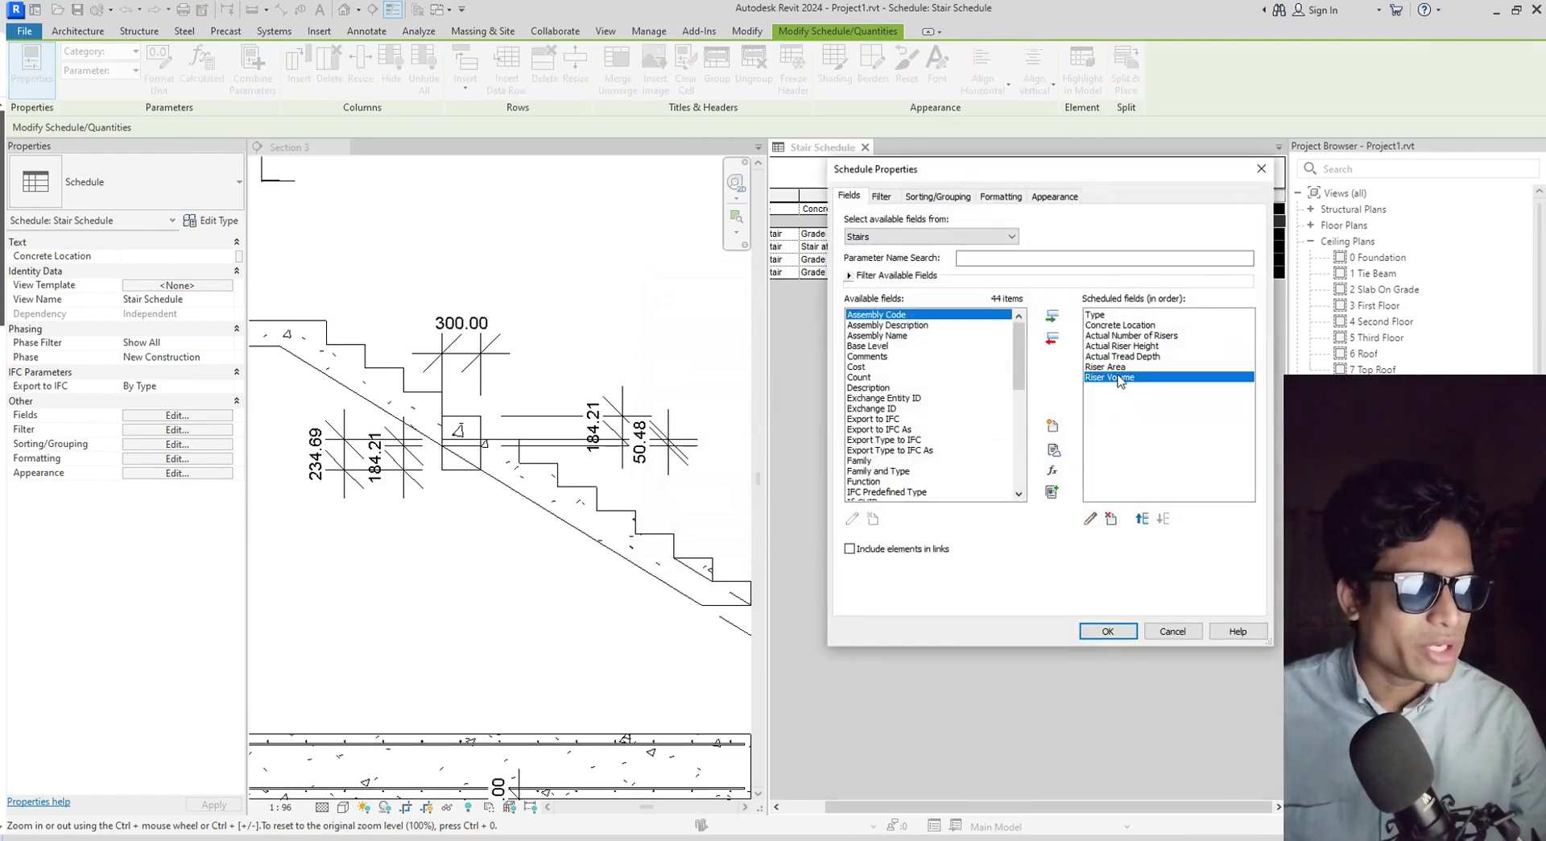
pyautogui.click(1103, 631)
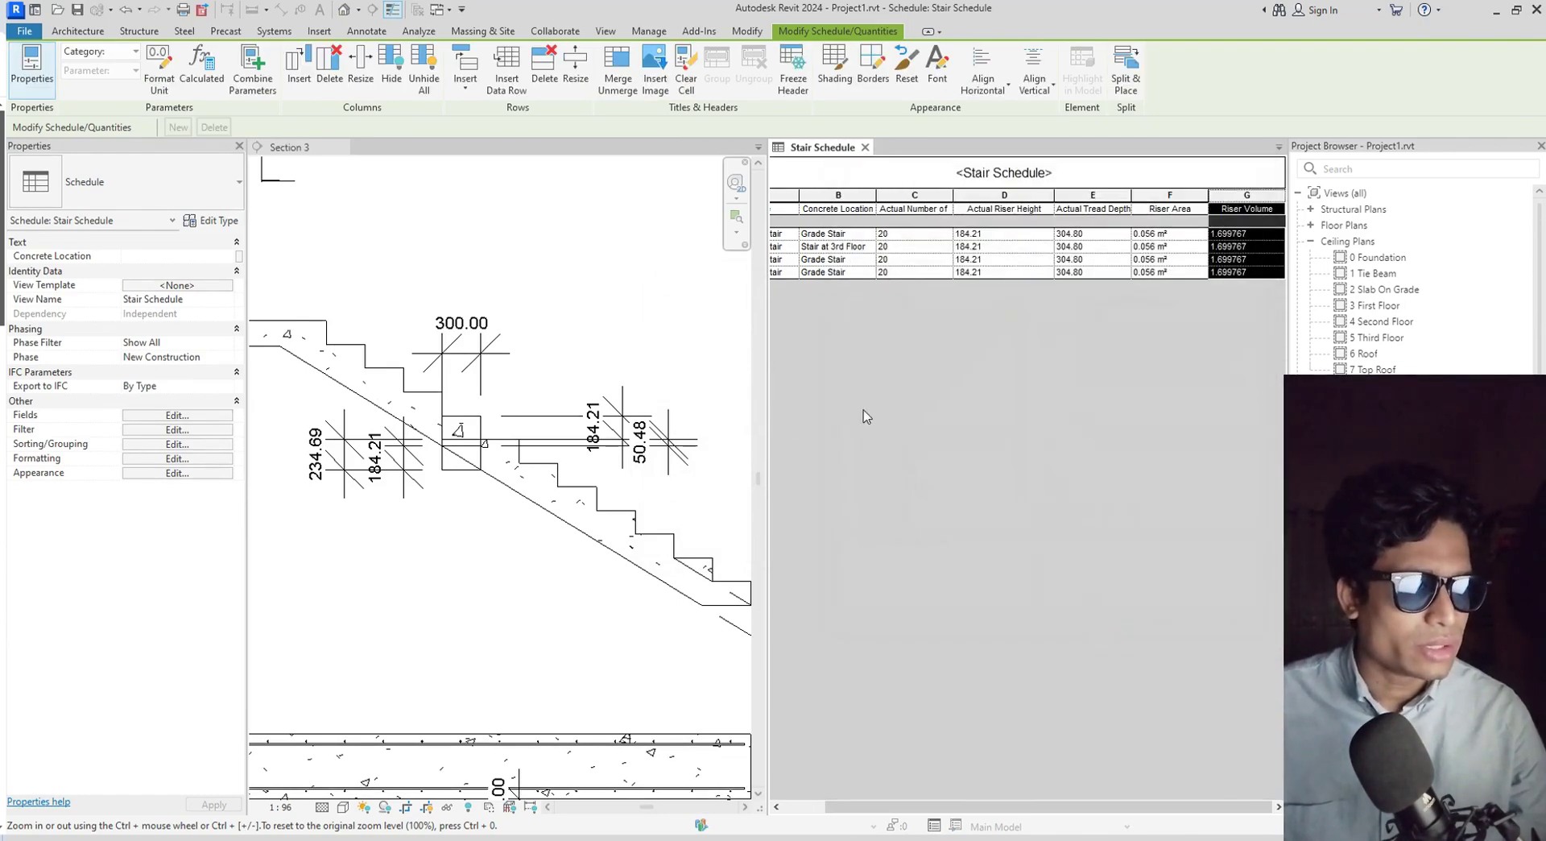
# Examine the full Riser Volume formula in the schedule fields, from the riser area term through the added 50.48 * 304 * 10^-6 term.
pyautogui.click(212, 416)
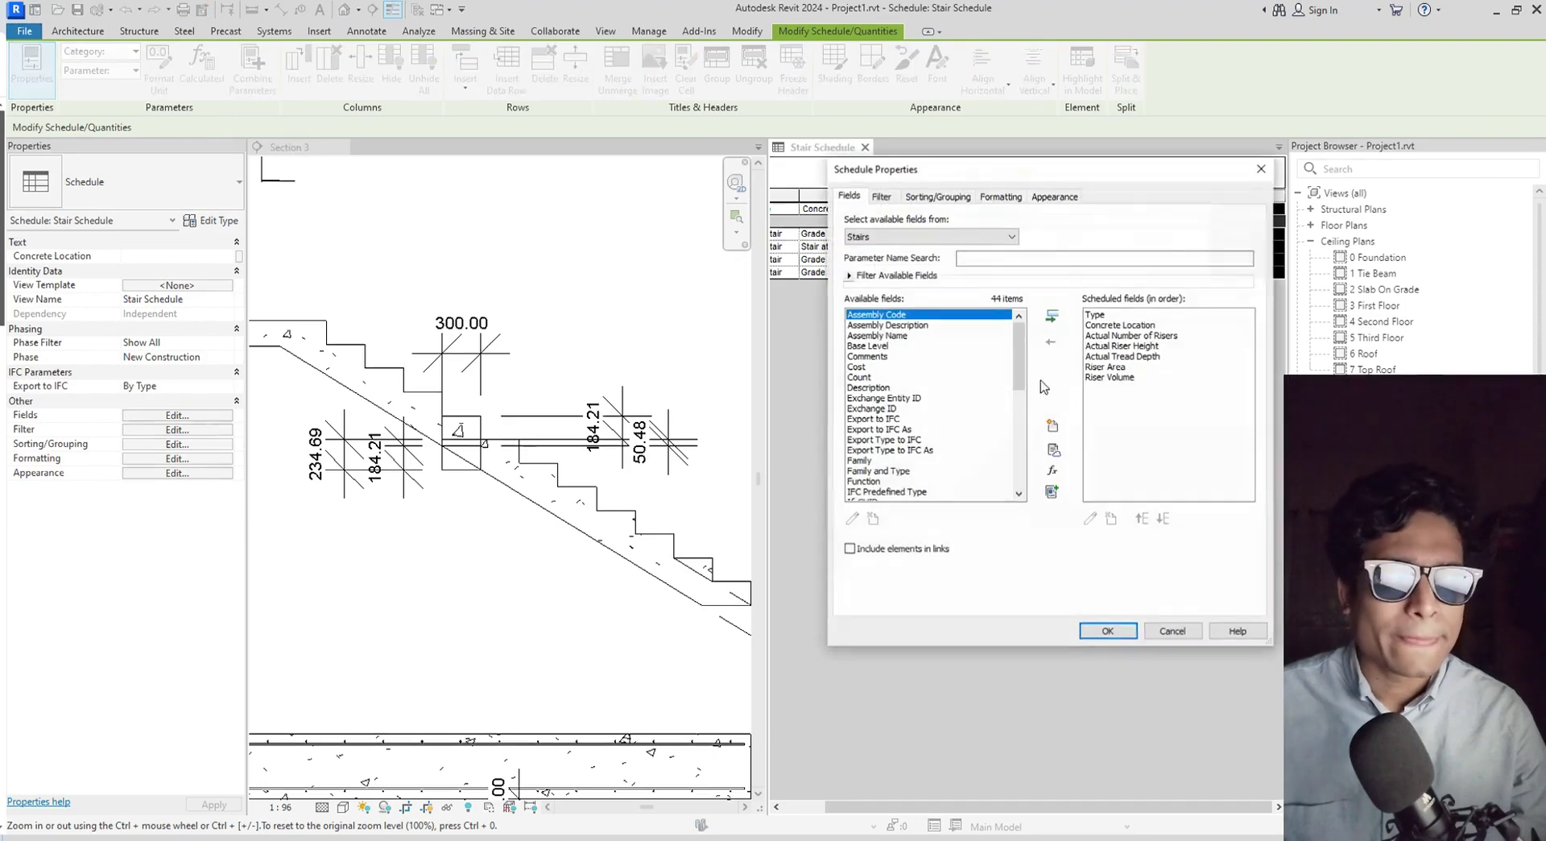
pyautogui.click(1108, 378)
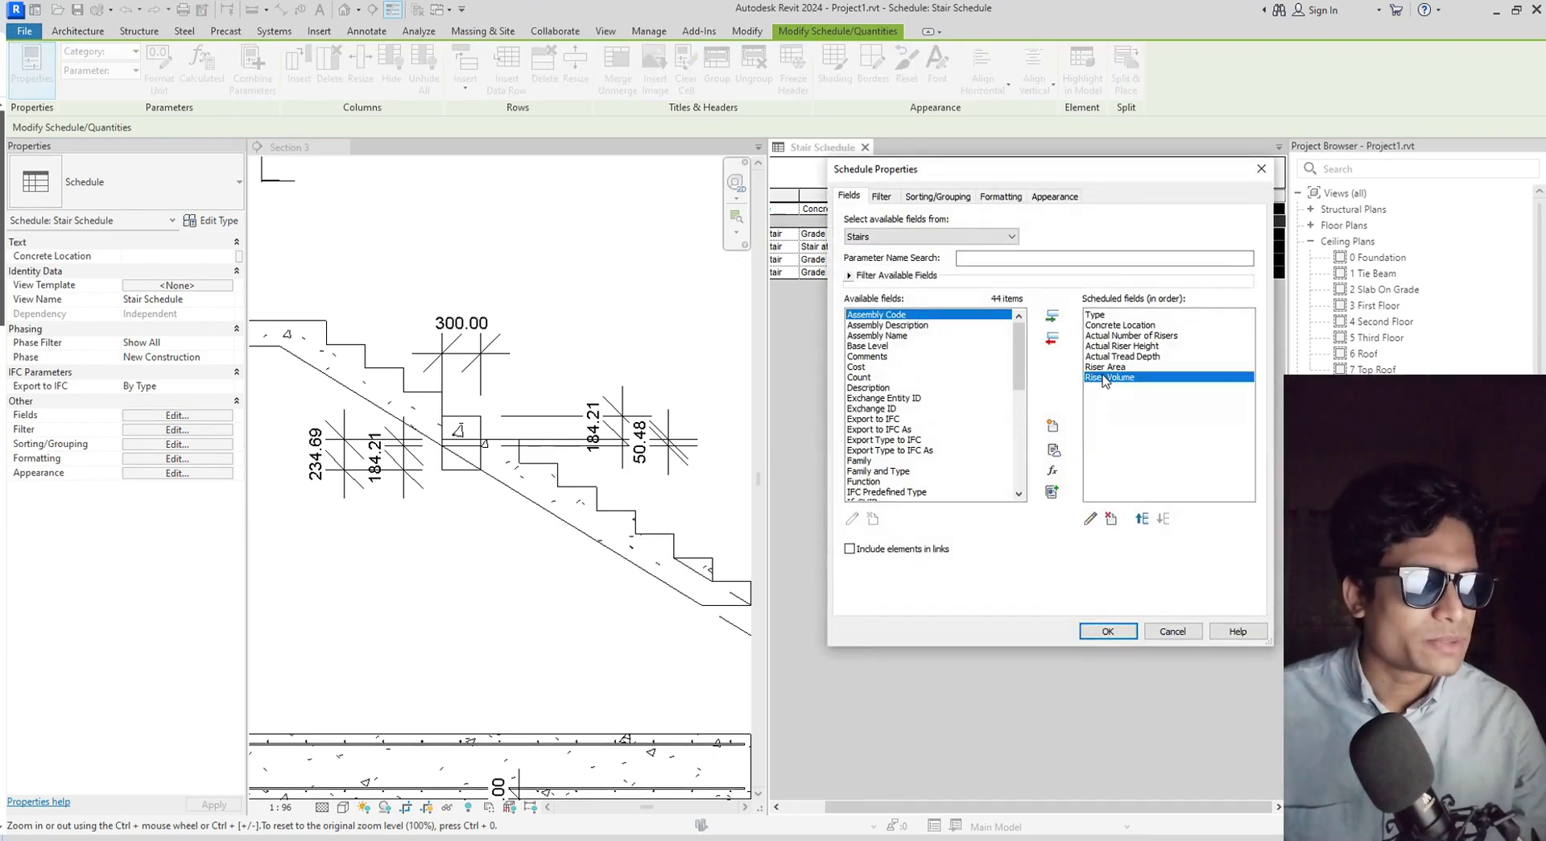
pyautogui.click(1092, 520)
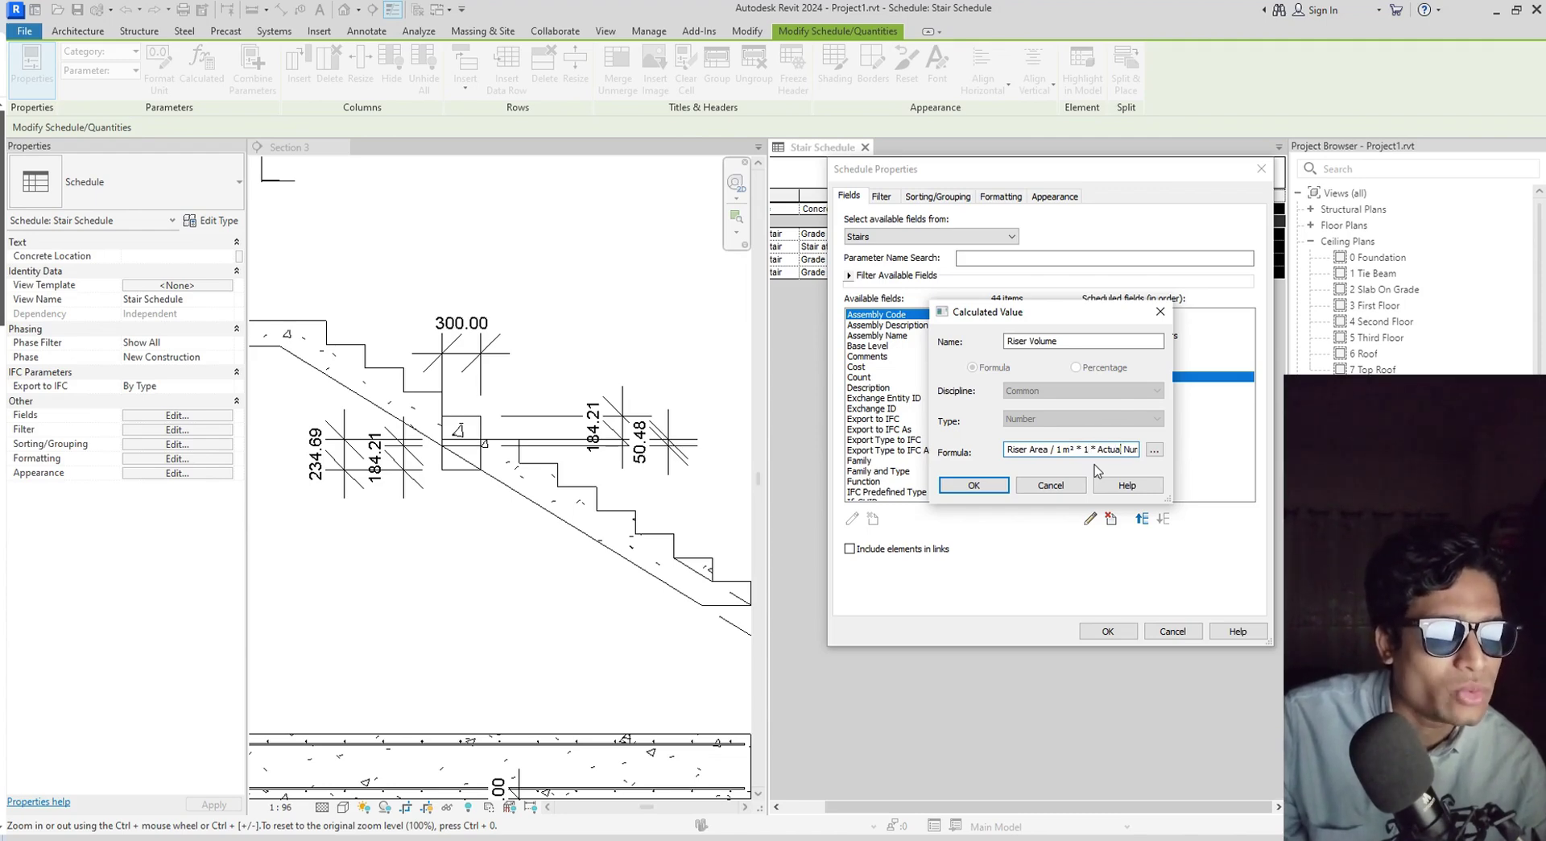
pyautogui.press('Right')
pyautogui.press('Right')
pyautogui.press('Right')
pyautogui.press('Right')
pyautogui.press('Right')
pyautogui.press('Right')
pyautogui.press('Right')
pyautogui.press('Right')
pyautogui.press('Right')
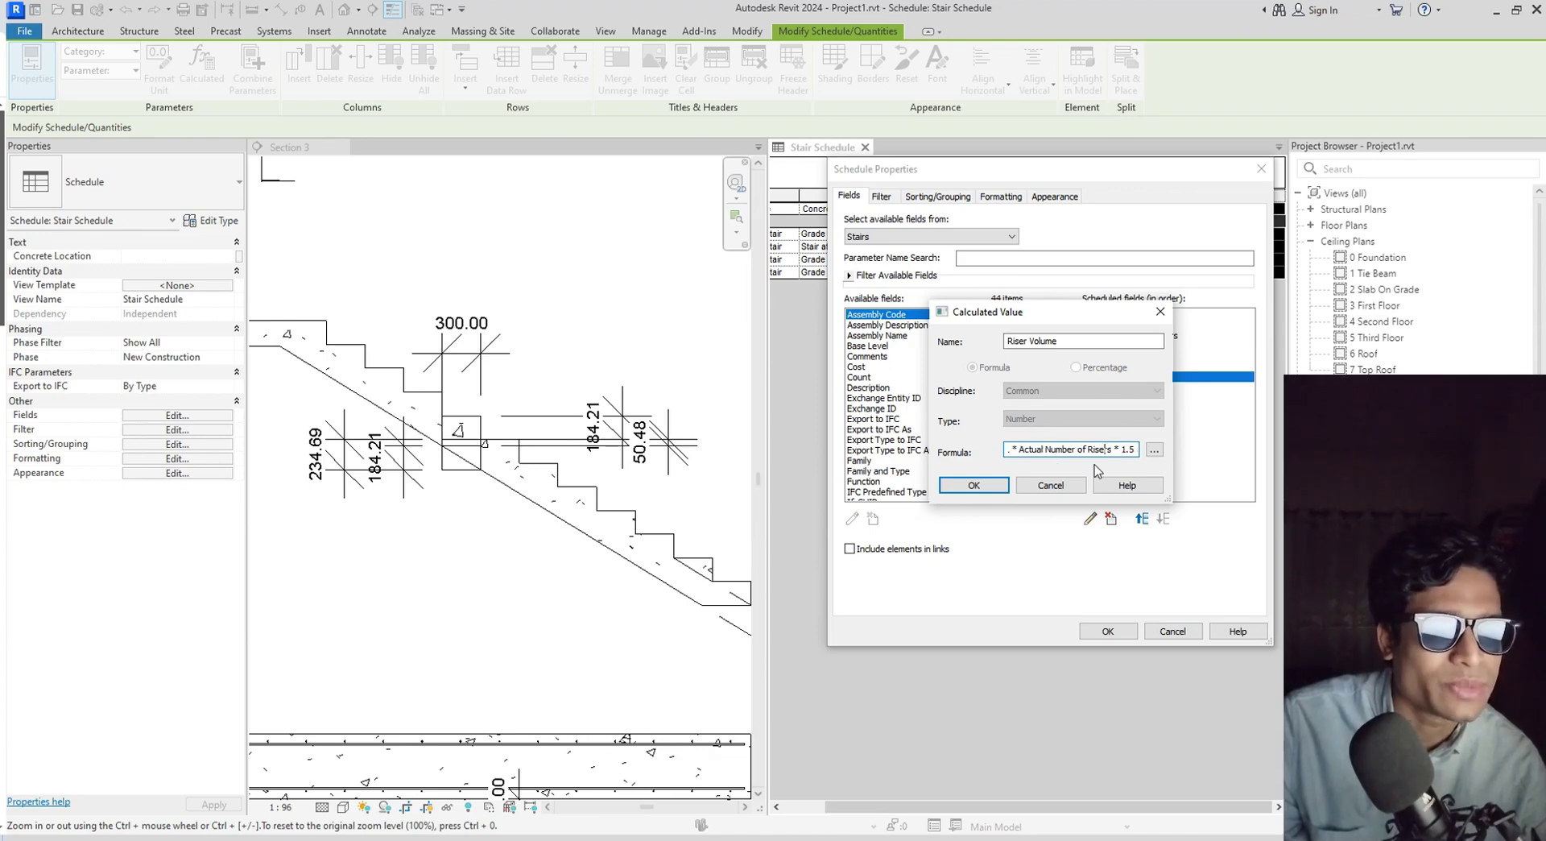
pyautogui.press('Right')
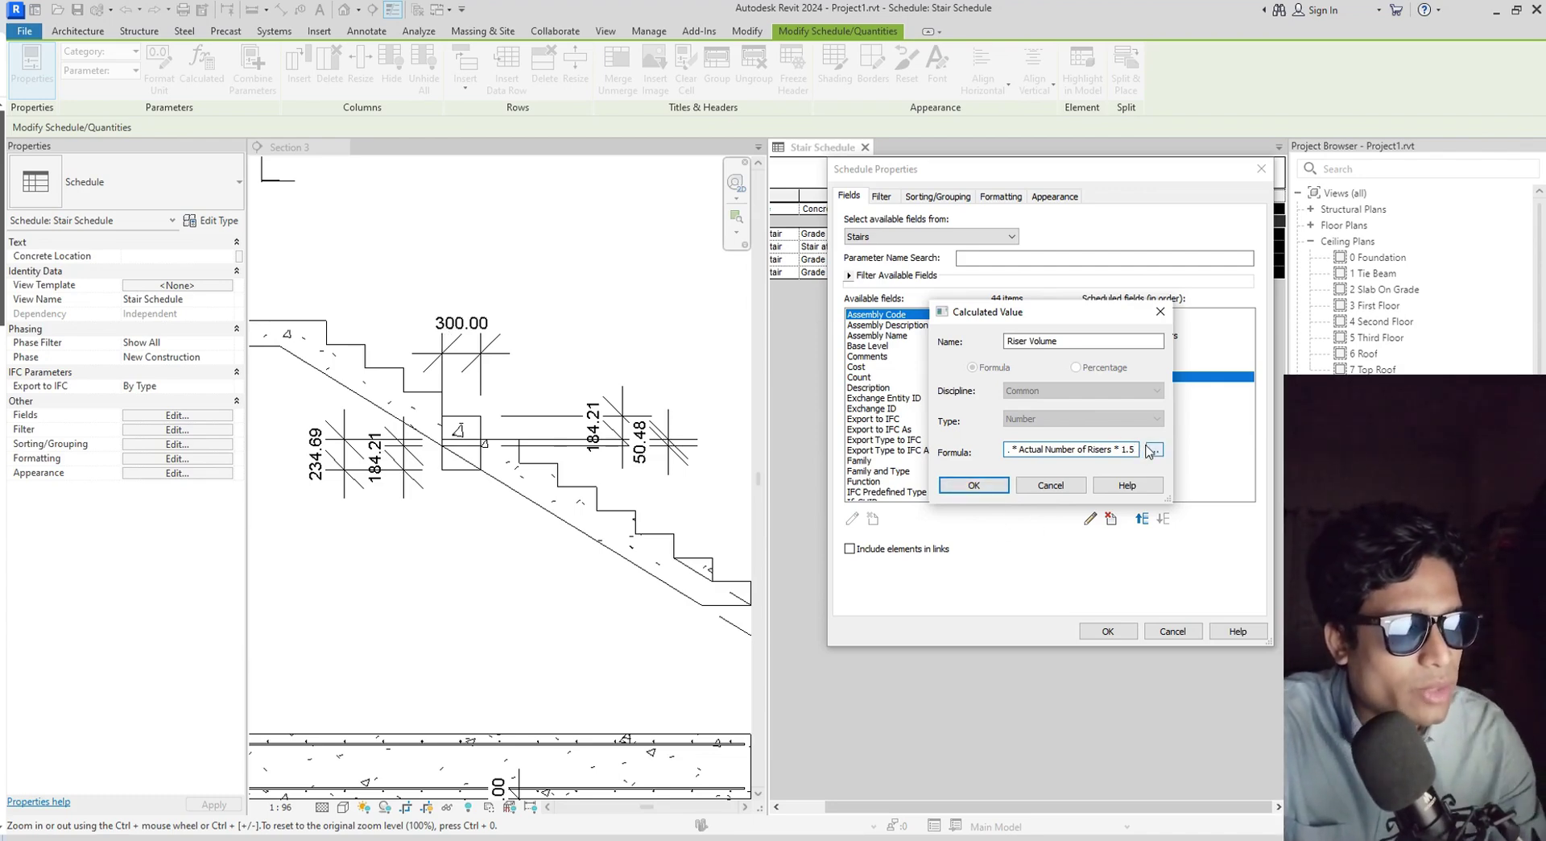
pyautogui.write('+ 50.48 *')
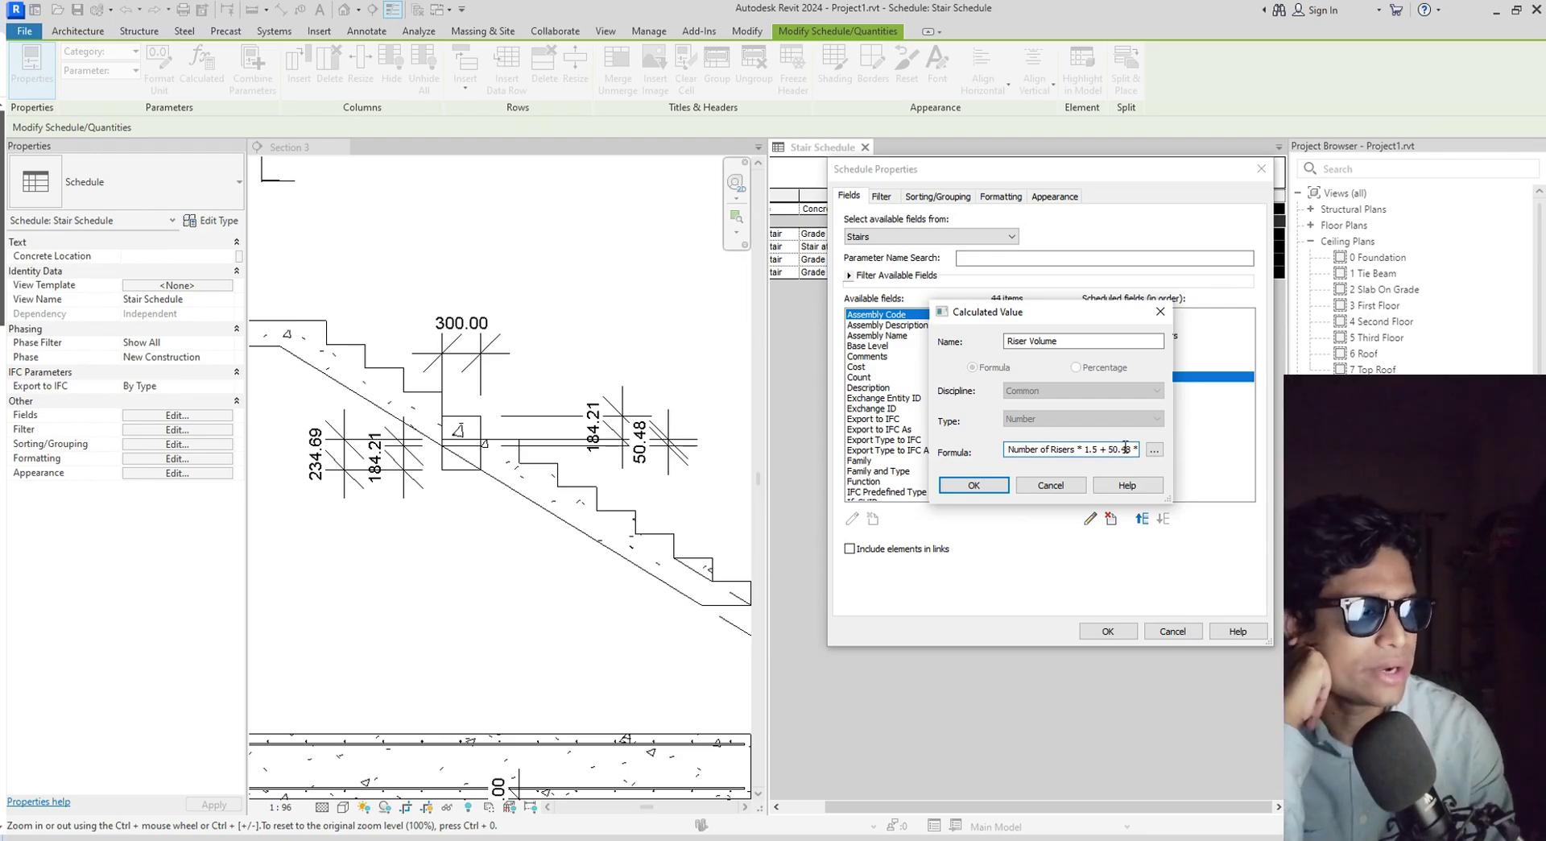
pyautogui.write('300 * 10')
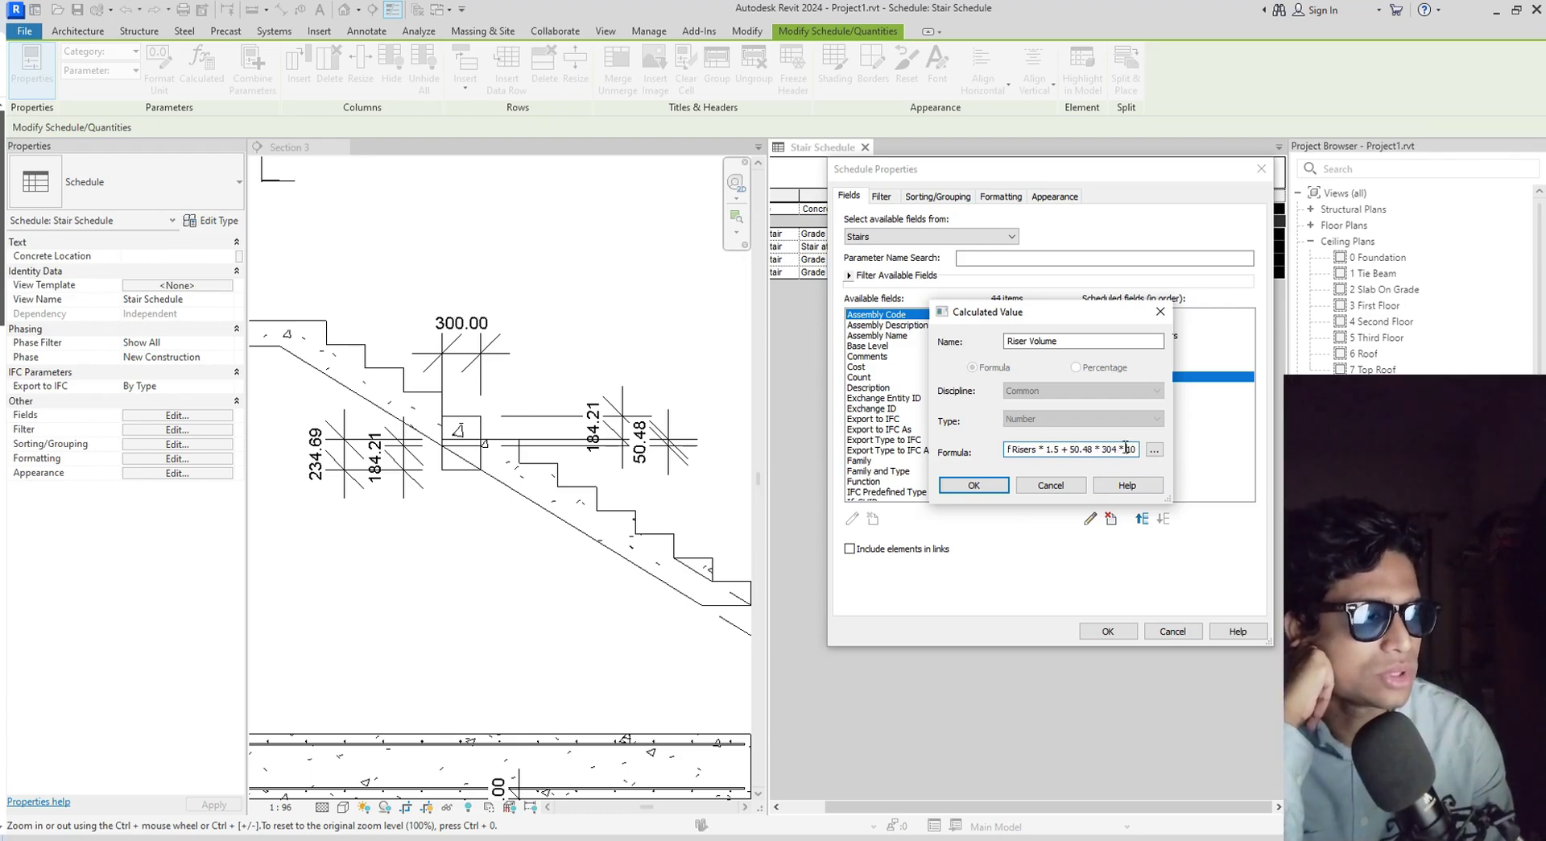
pyautogui.write('^-6')
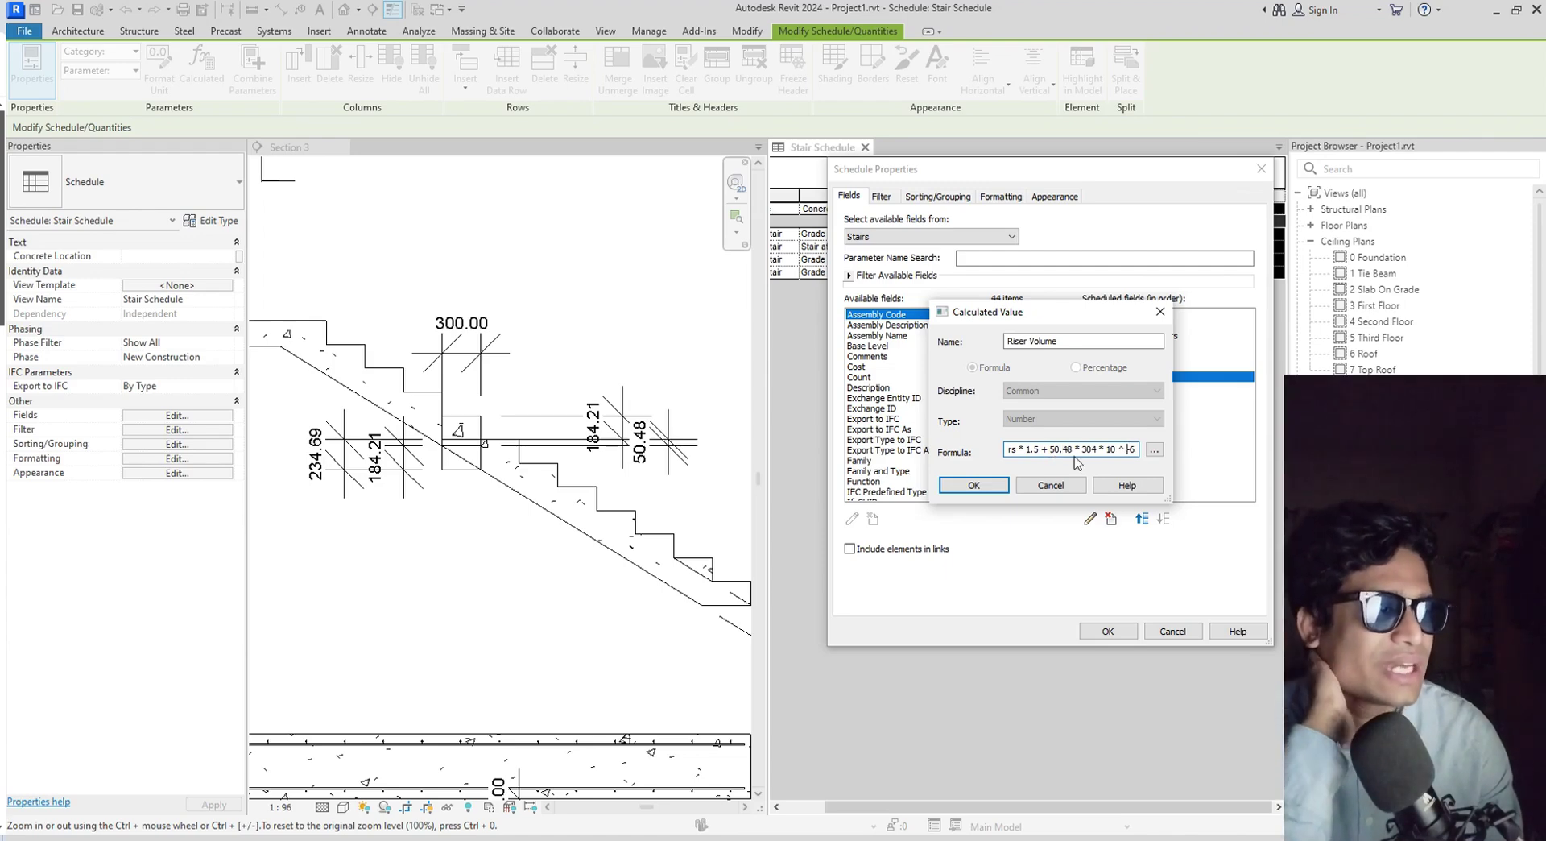
pyautogui.moveTo(1108, 449); pyautogui.dragTo(1137, 450)
pyautogui.click(1137, 453)
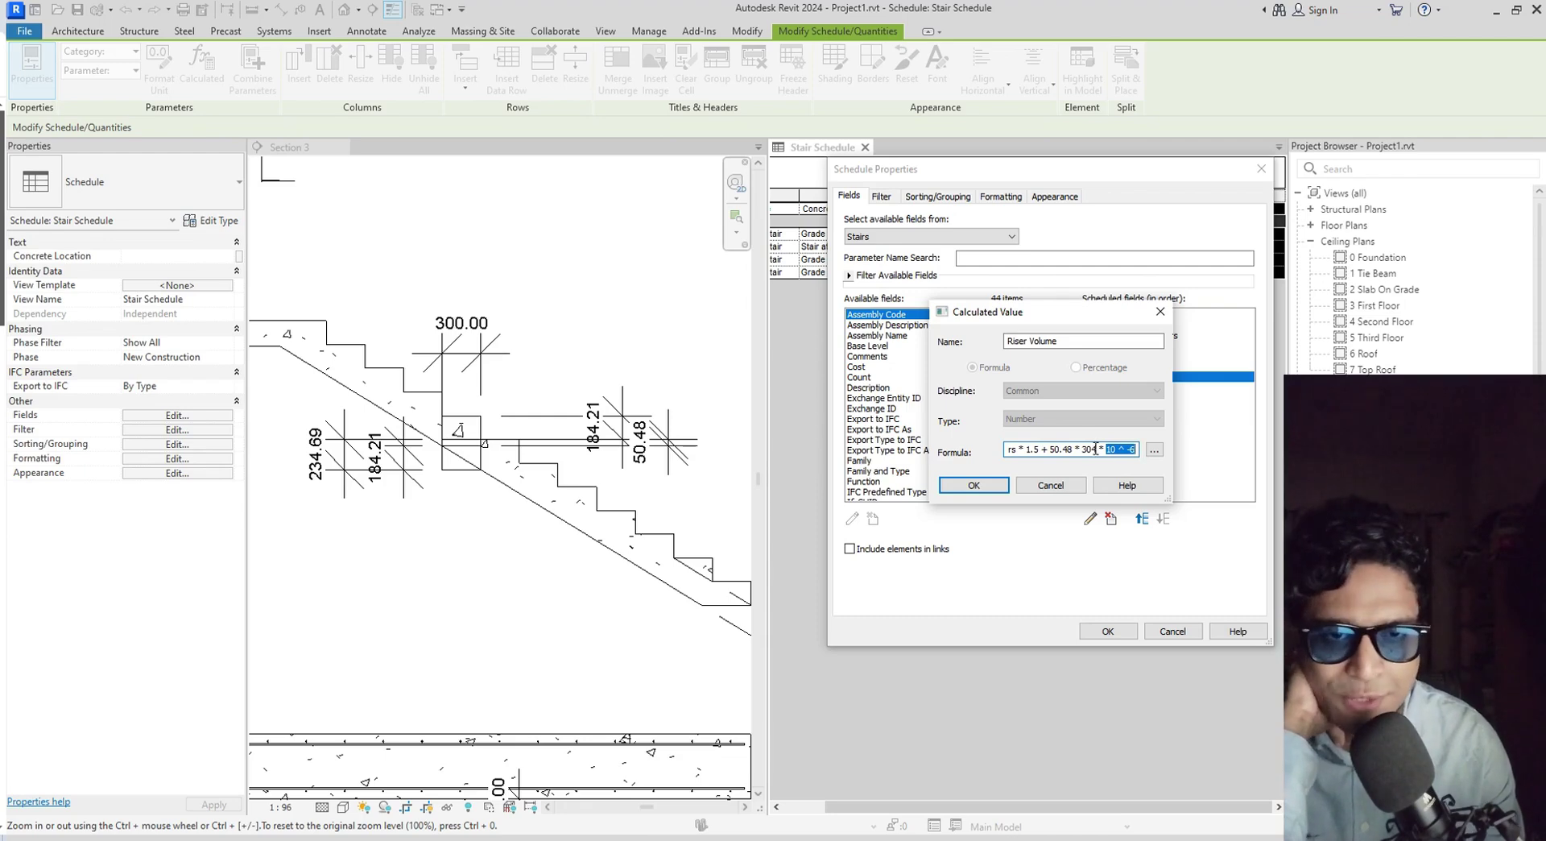
pyautogui.click(974, 485)
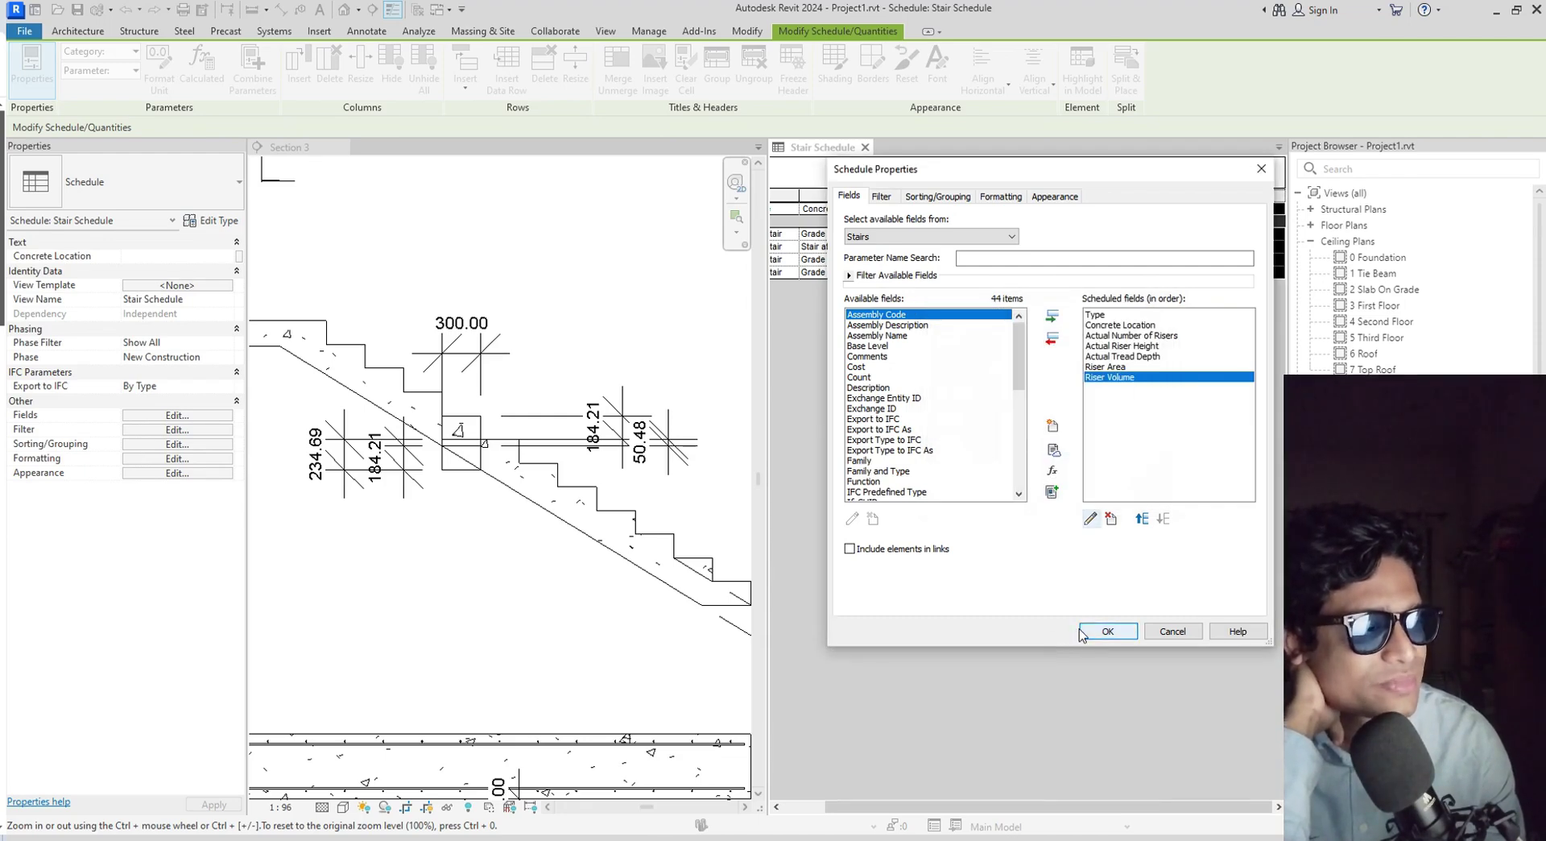
# Set the Riser Volume field to Calculate totals and turn on grand totals for the stair schedule.
pyautogui.click(922, 196)
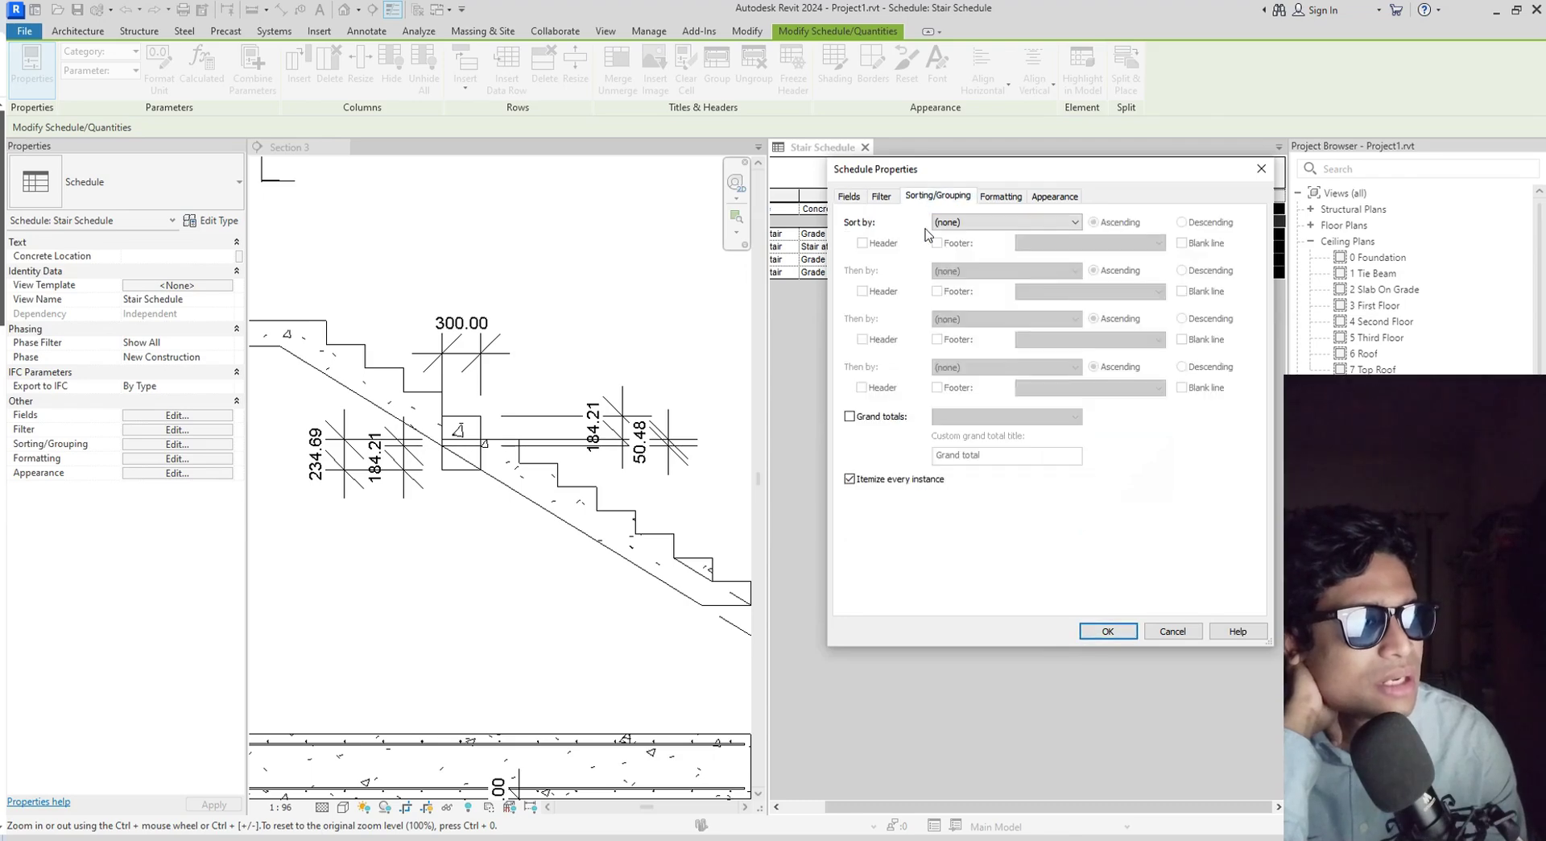
pyautogui.click(1002, 198)
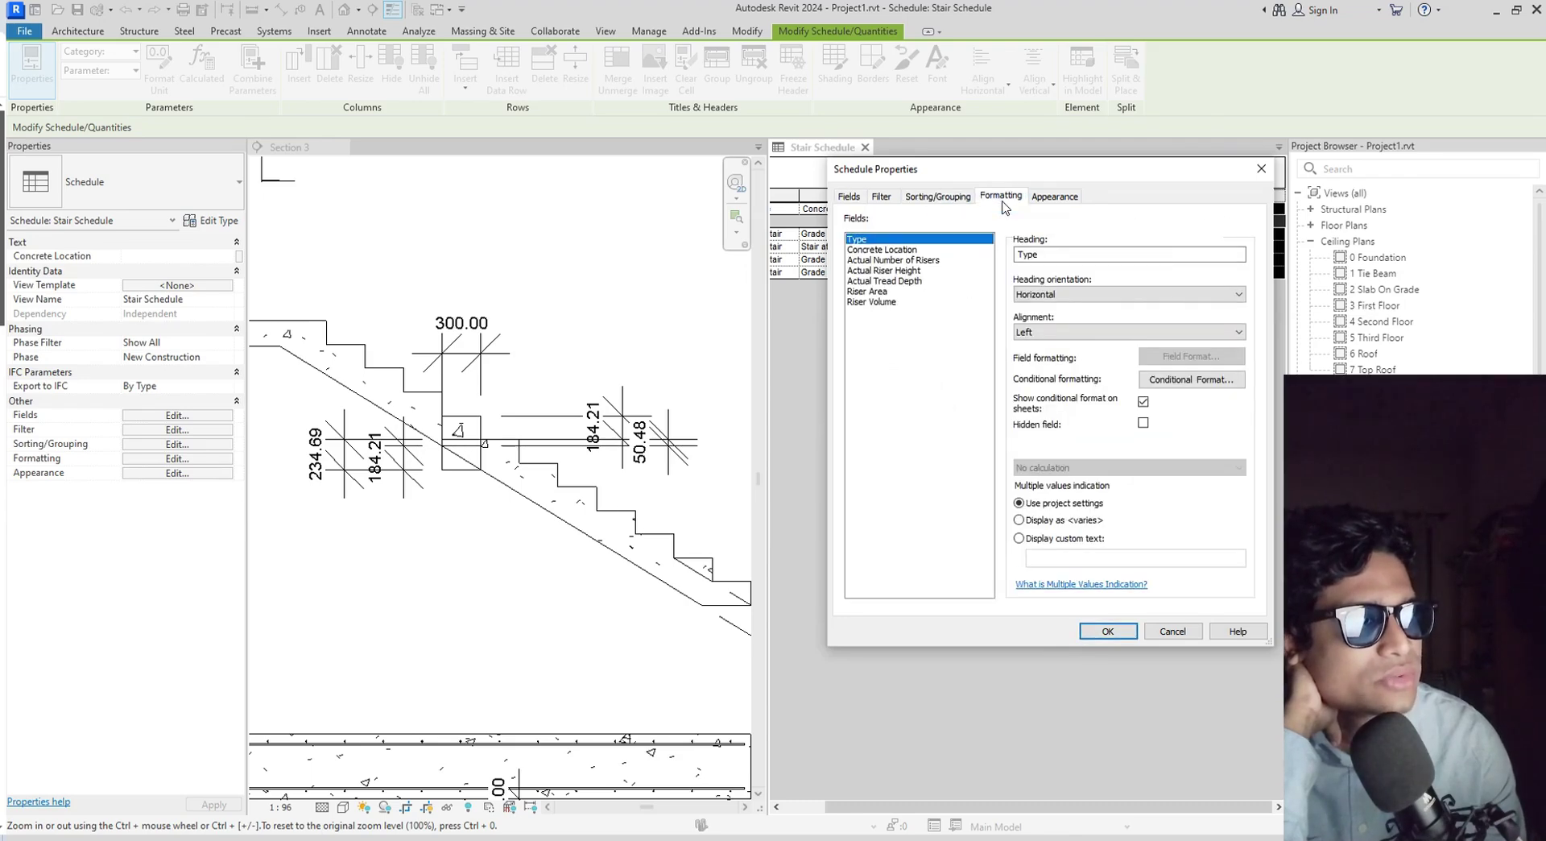
pyautogui.click(893, 304)
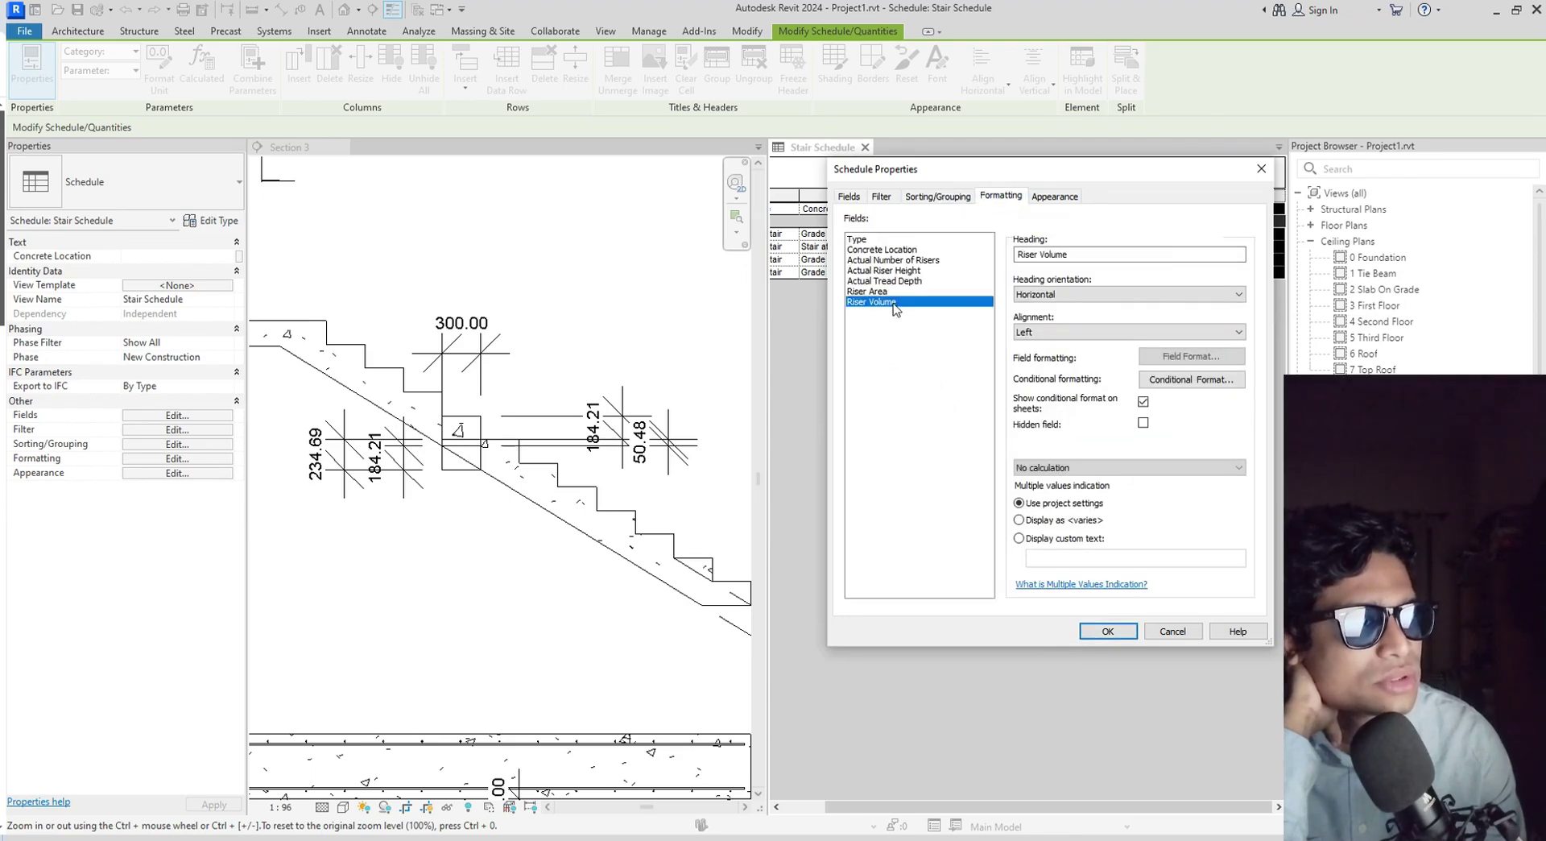
pyautogui.click(1145, 469)
pyautogui.click(1107, 492)
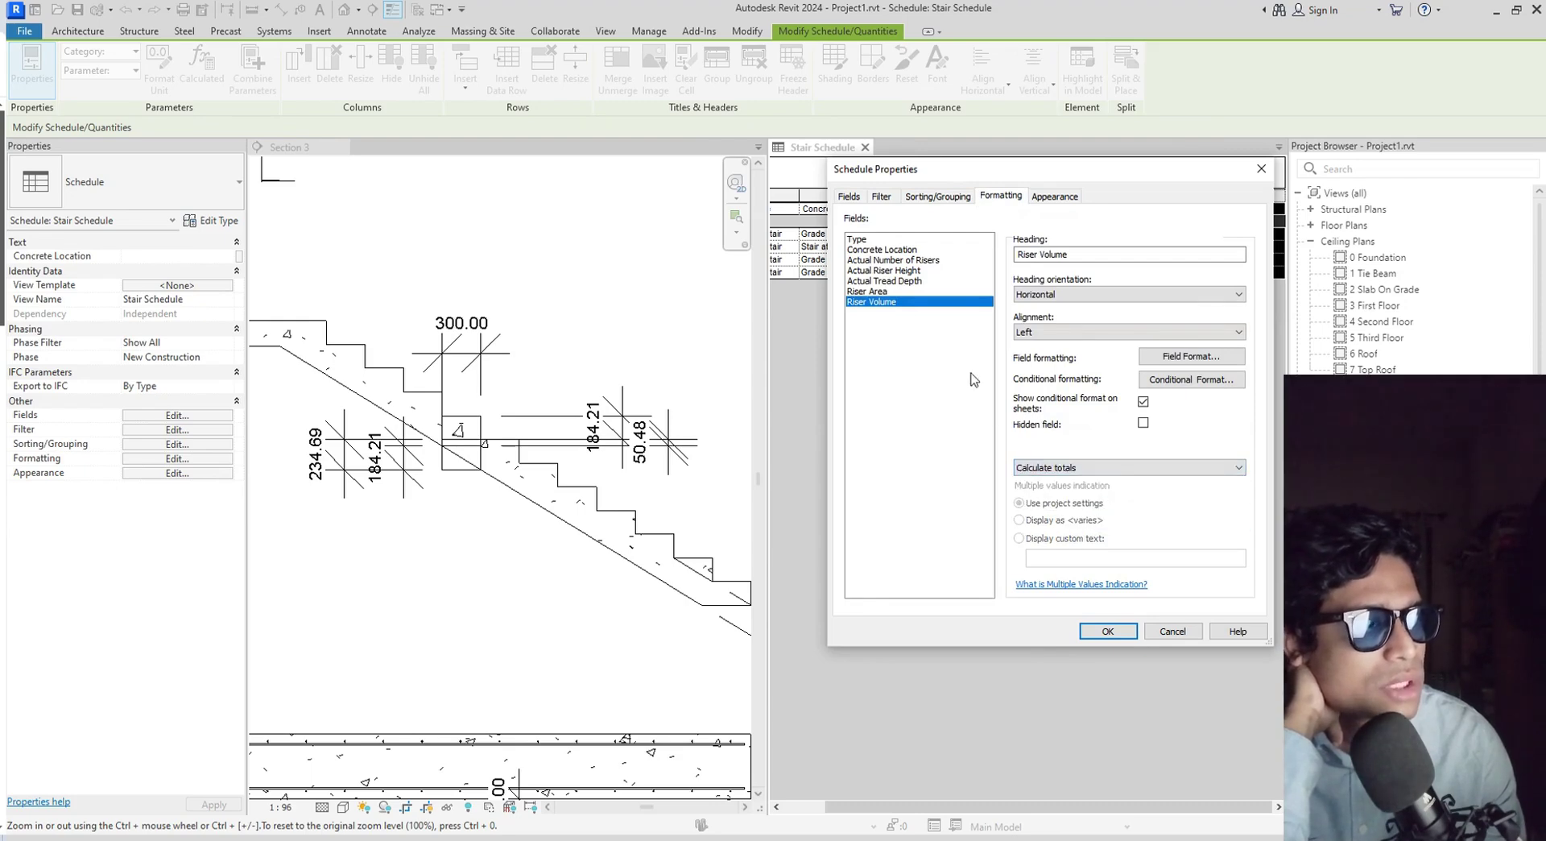
pyautogui.click(914, 196)
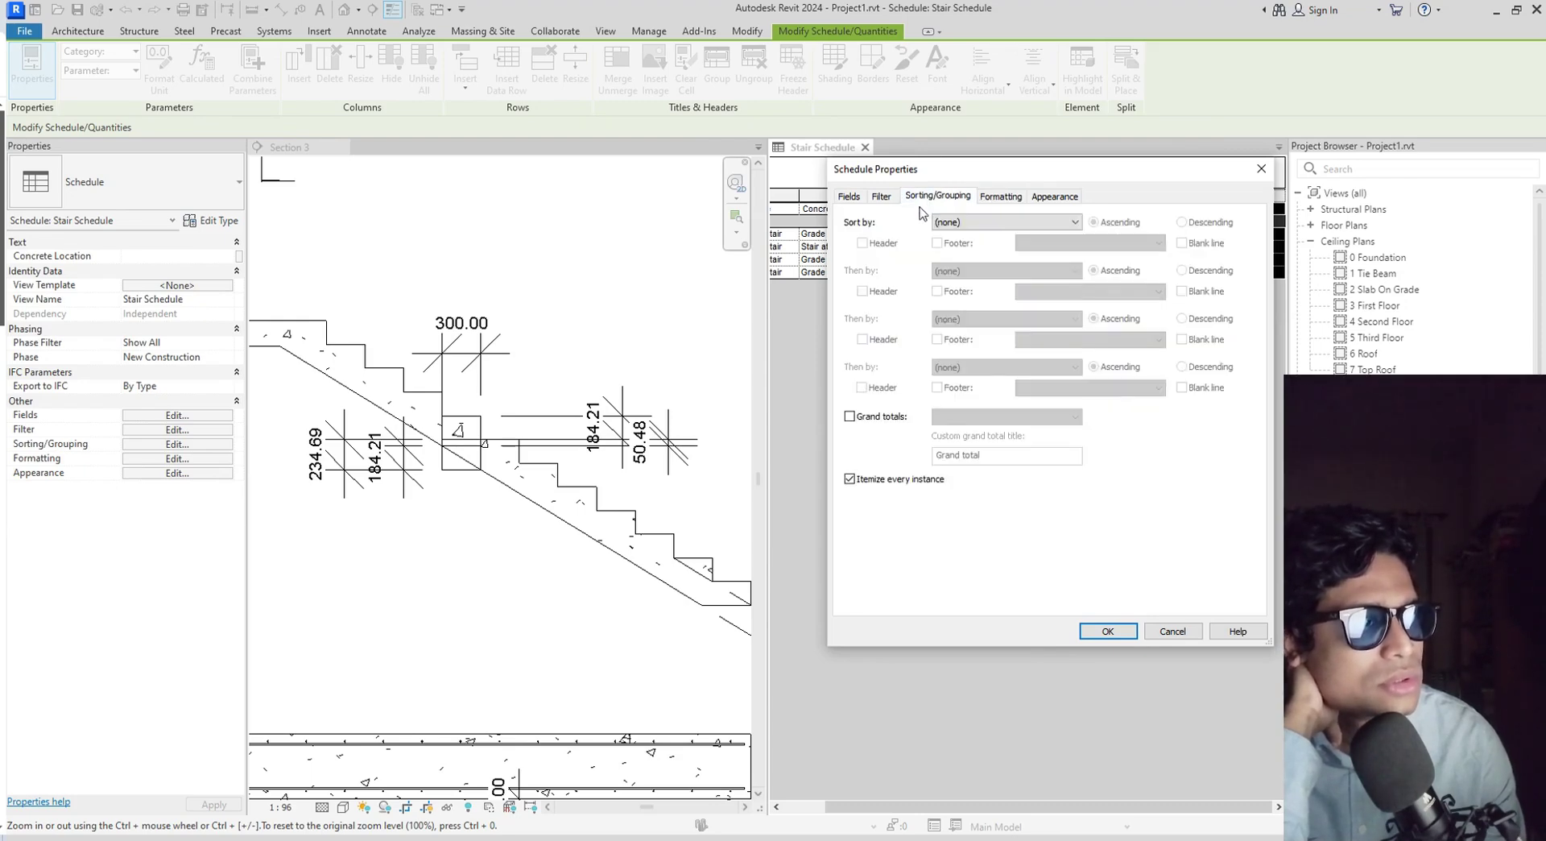
pyautogui.click(850, 416)
pyautogui.click(1108, 631)
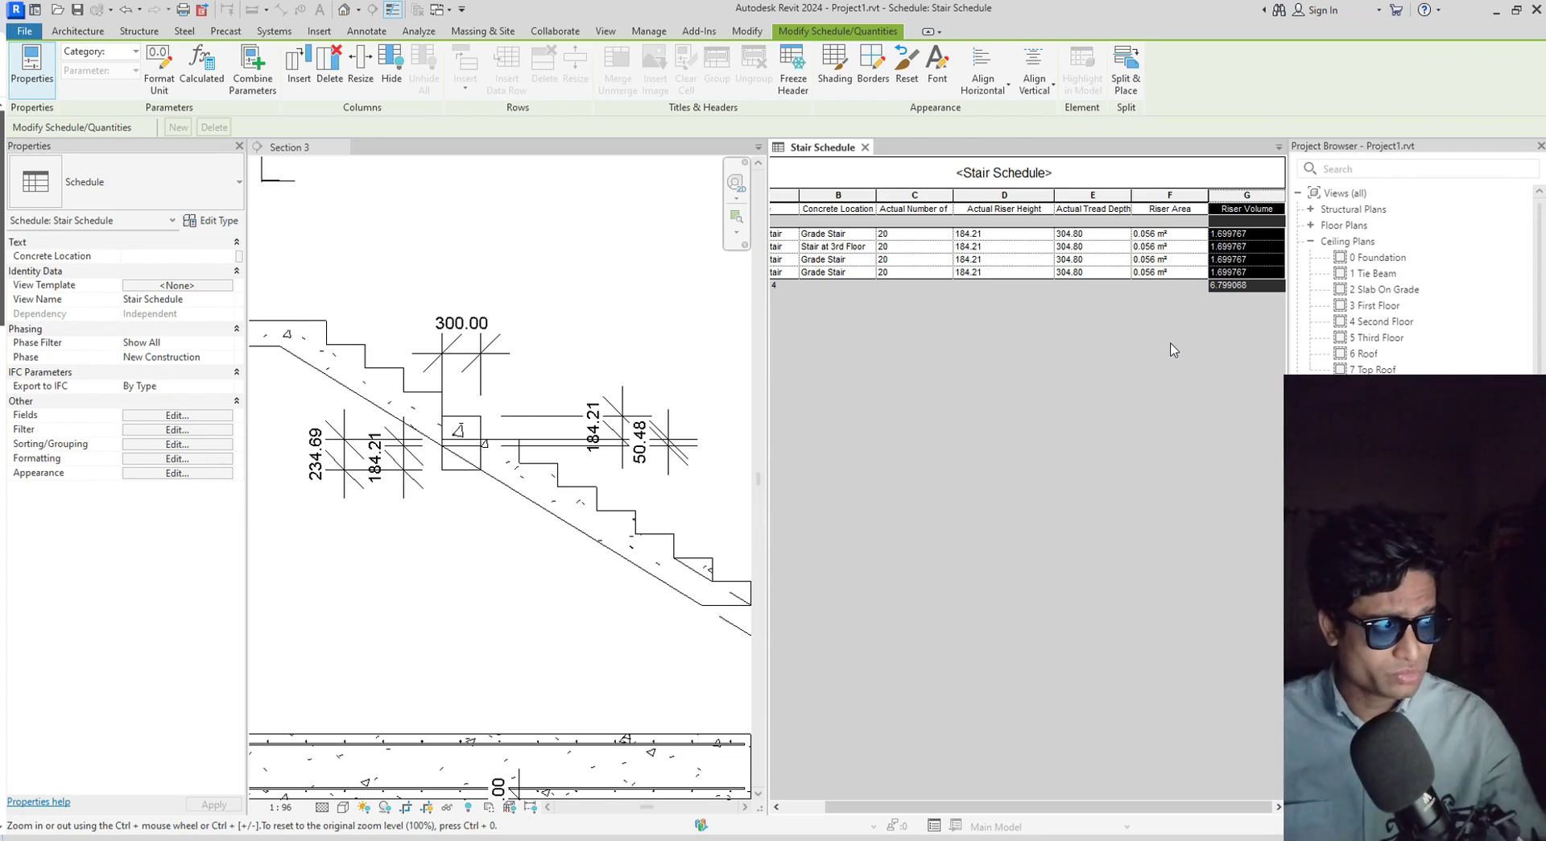
# Hide the Riser Area column and rename the Riser Volume field as Riser Volume (m3) in the stair schedule.
pyautogui.click(1169, 199)
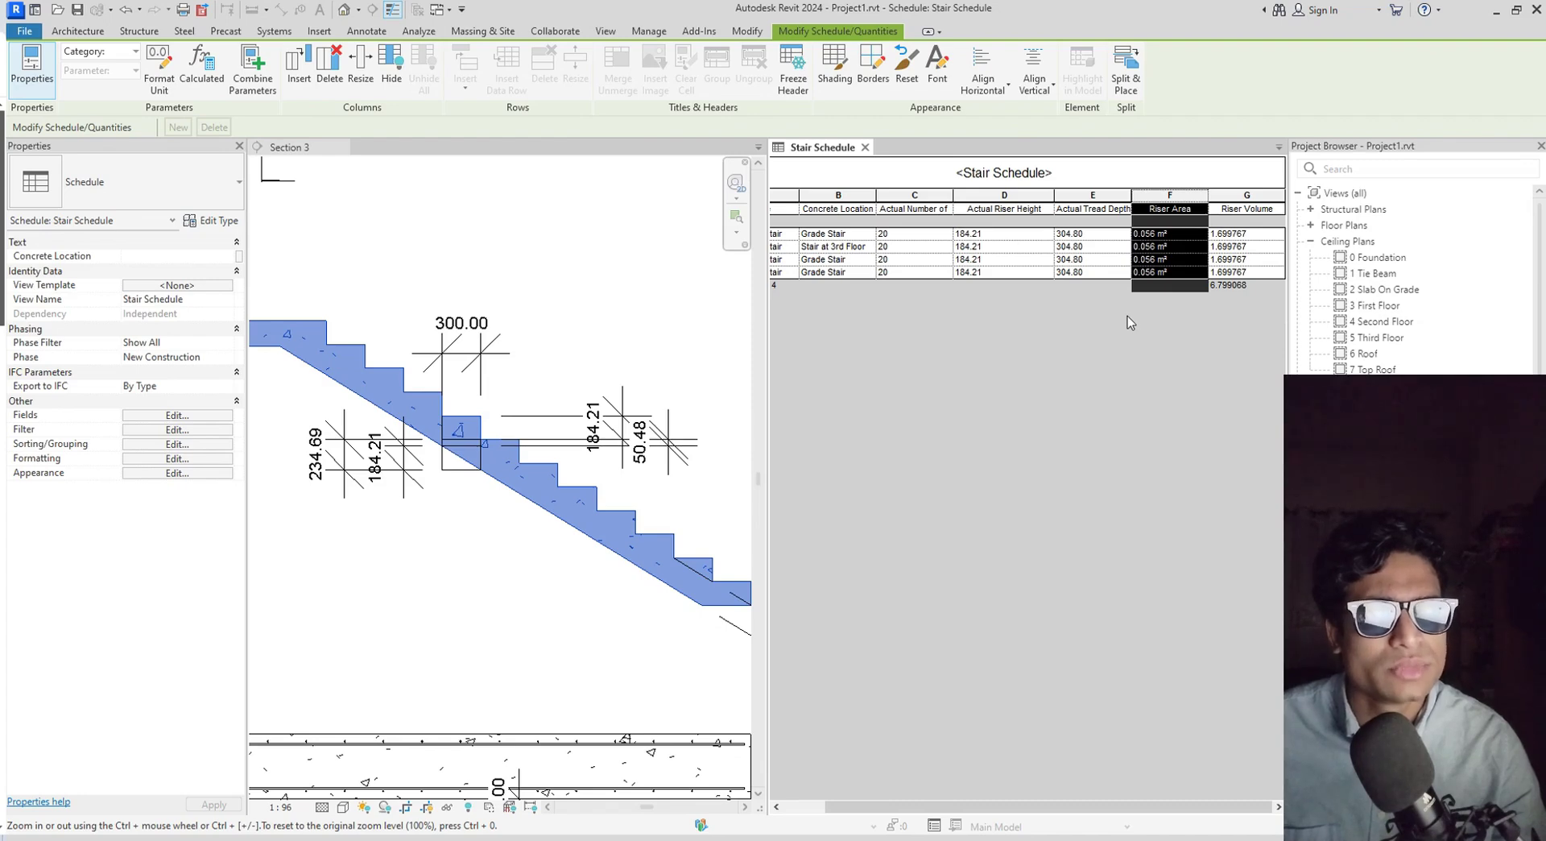
pyautogui.click(392, 80)
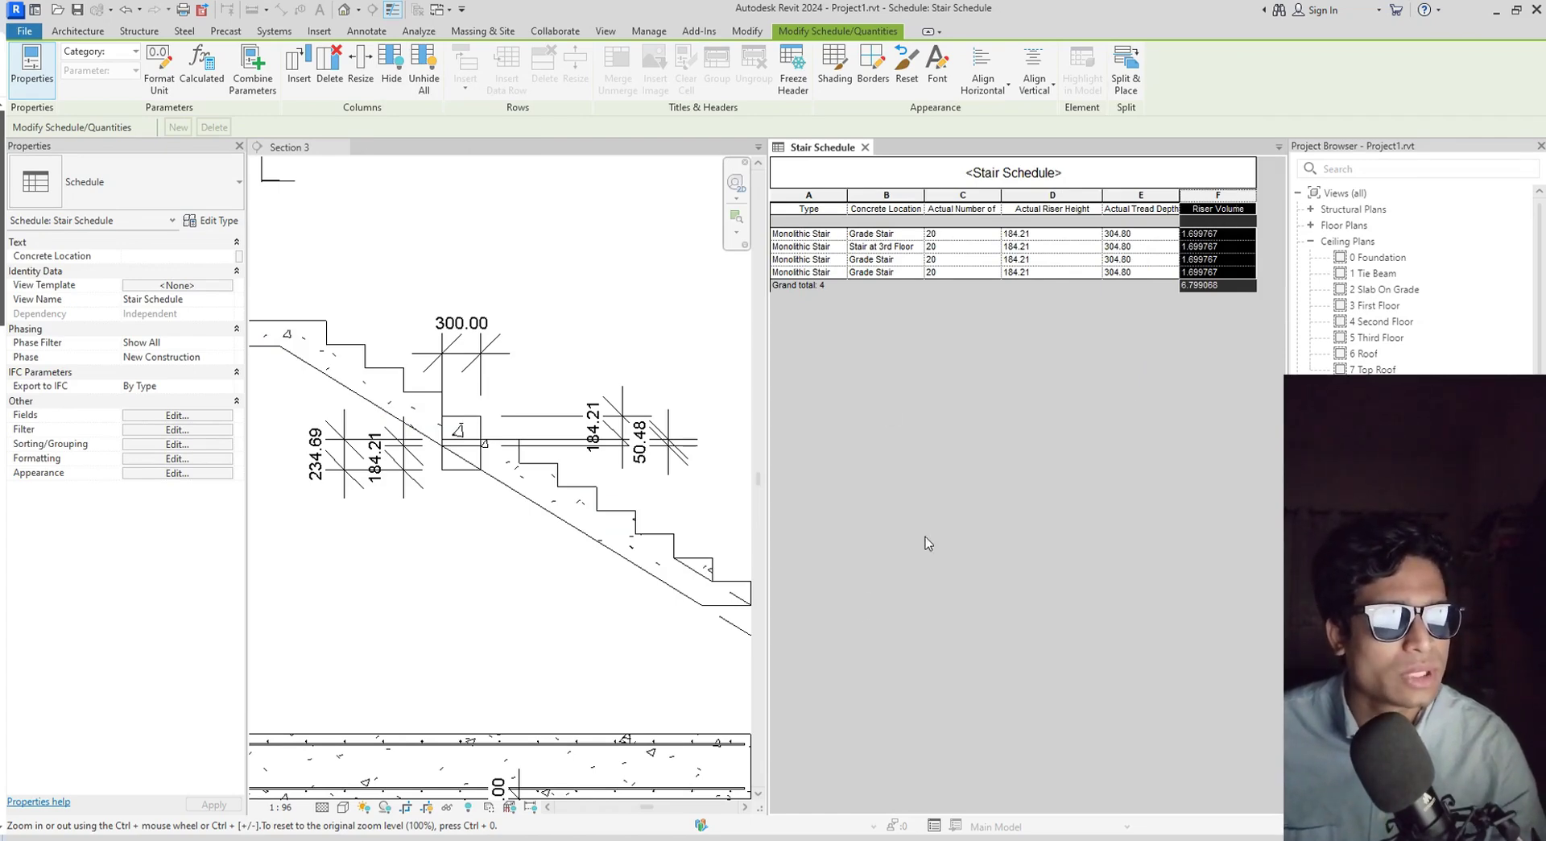
pyautogui.click(179, 416)
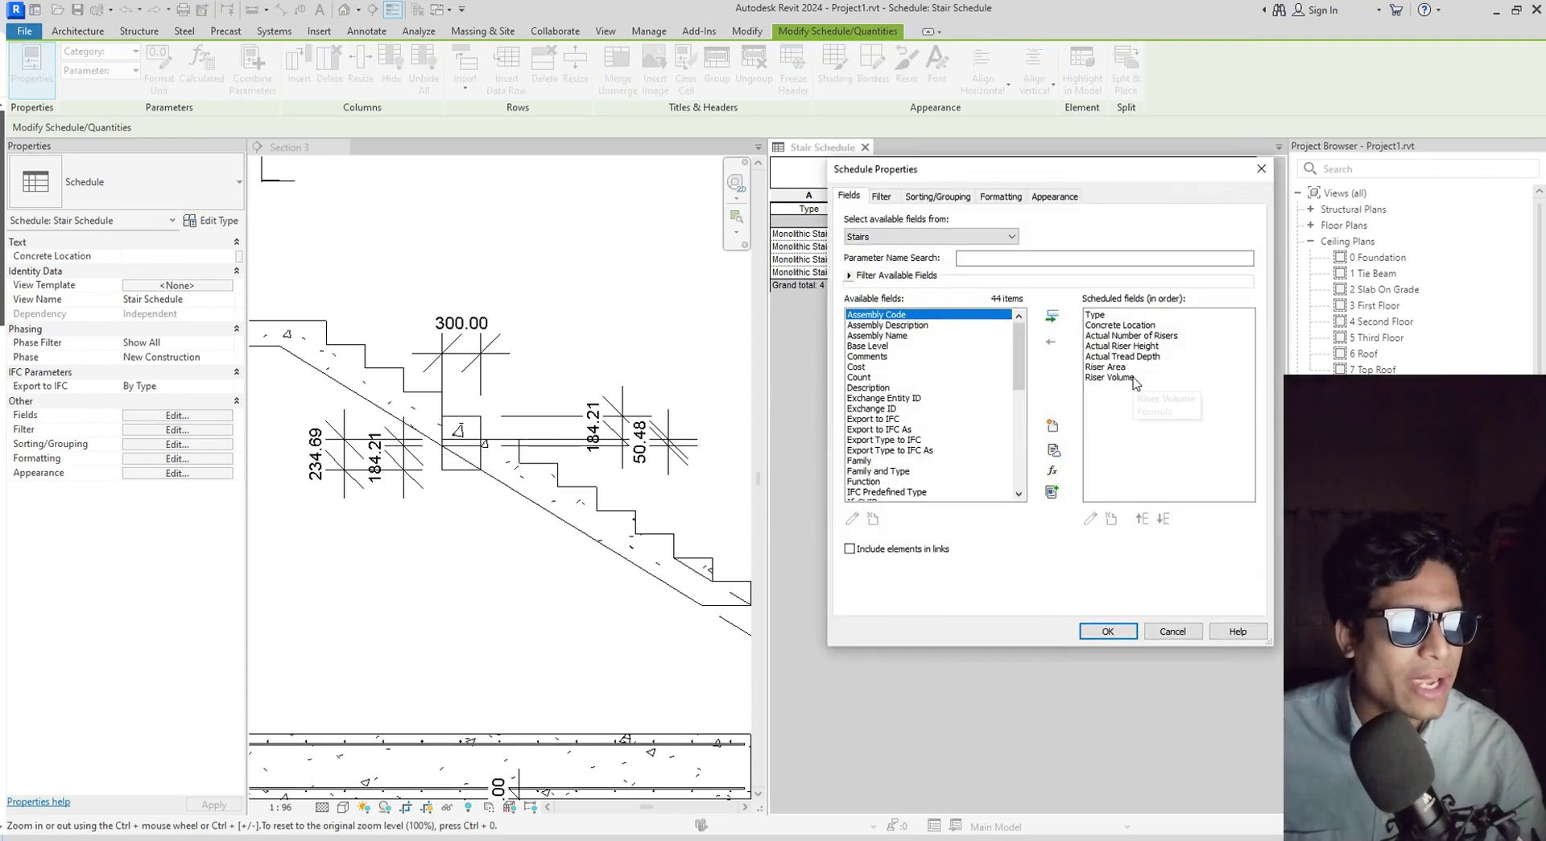
pyautogui.click(1133, 378)
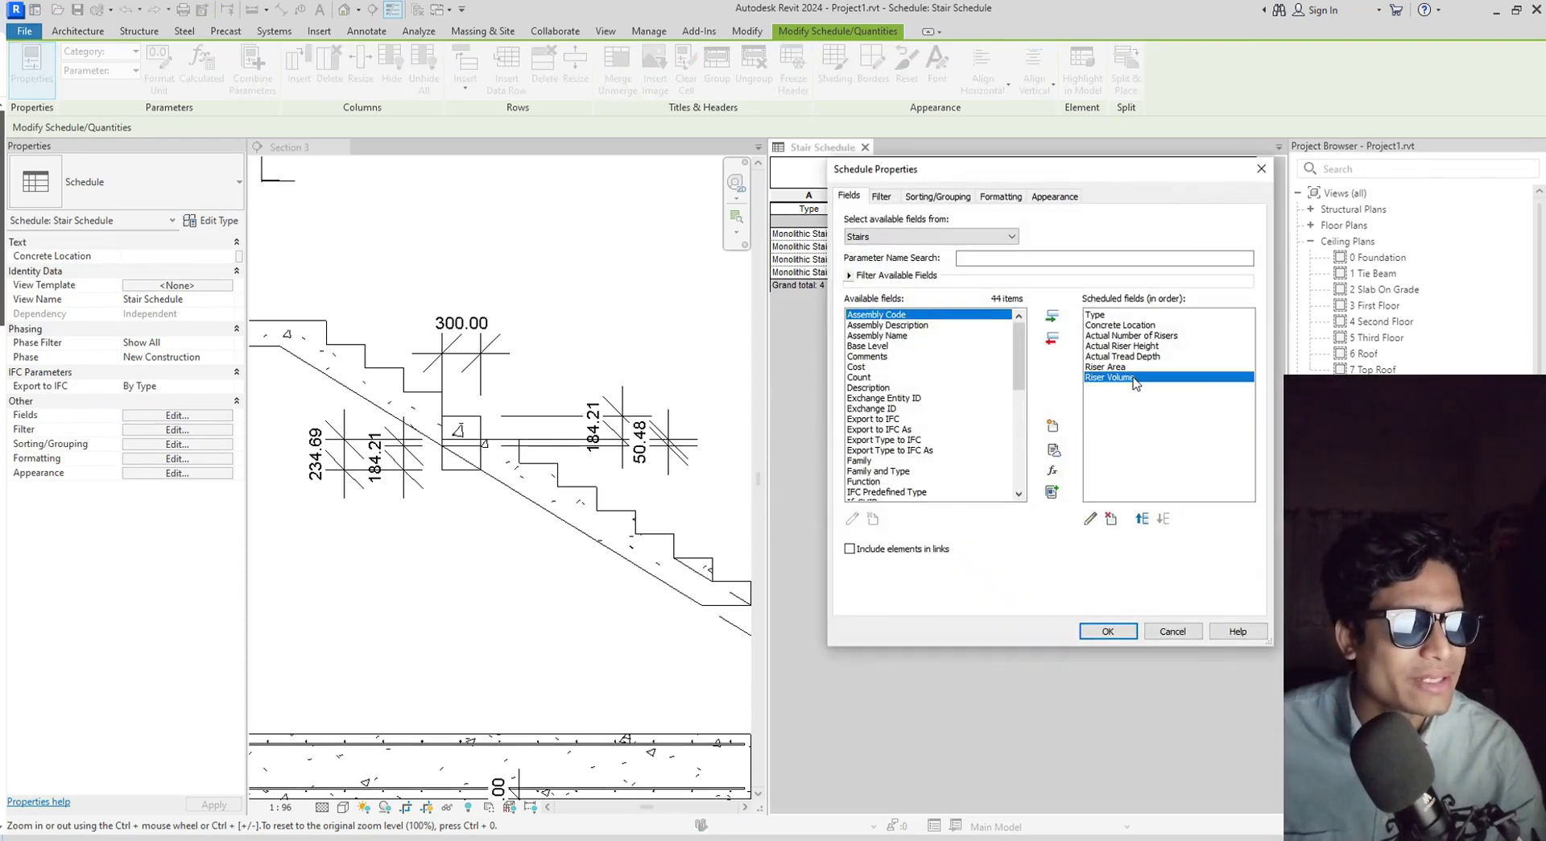
pyautogui.click(1090, 518)
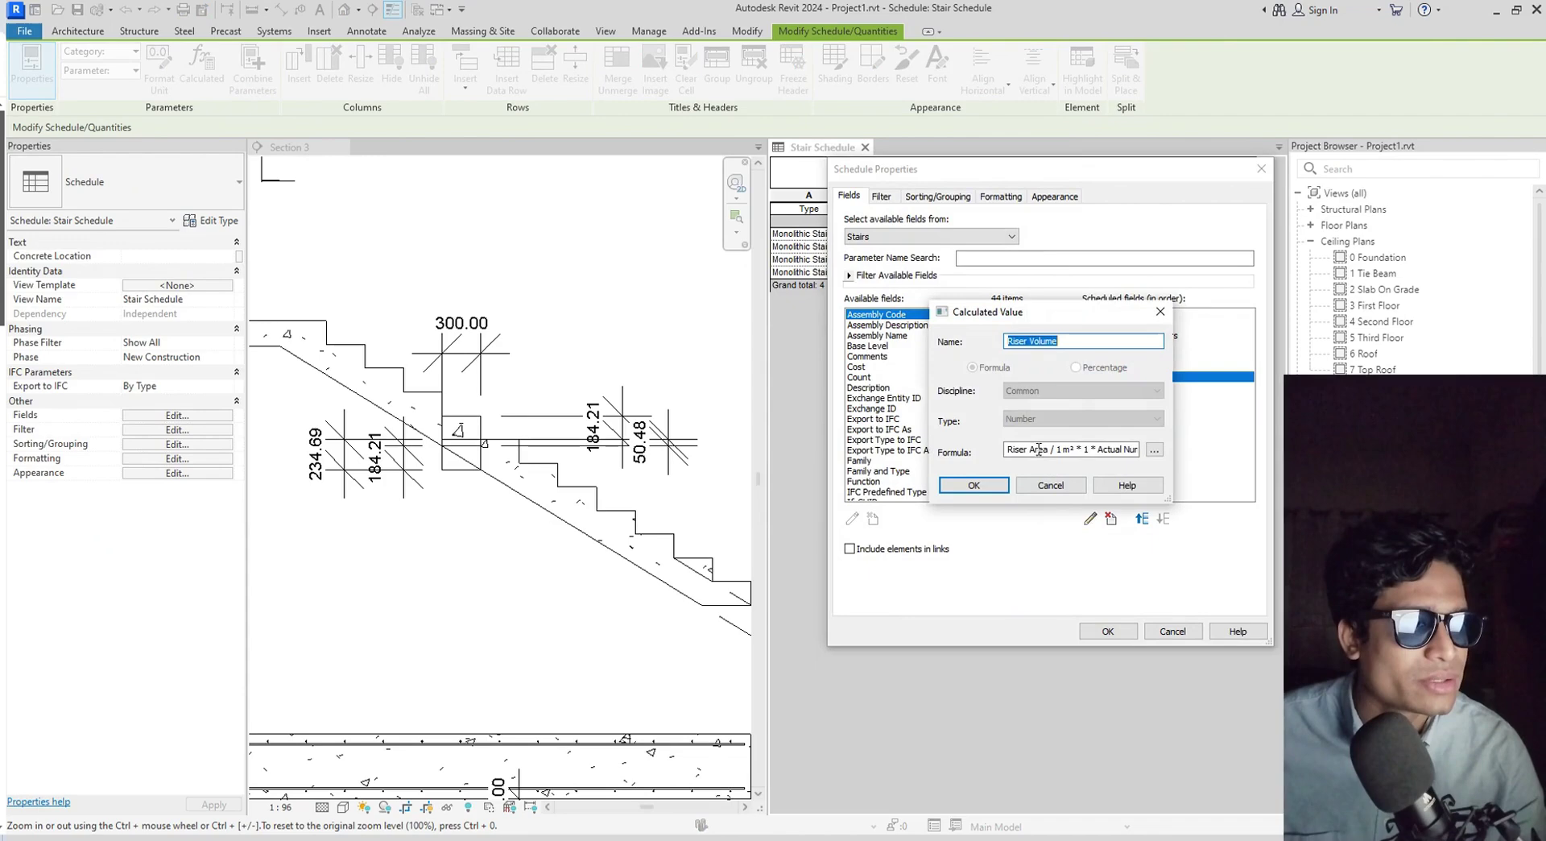
pyautogui.click(1079, 342)
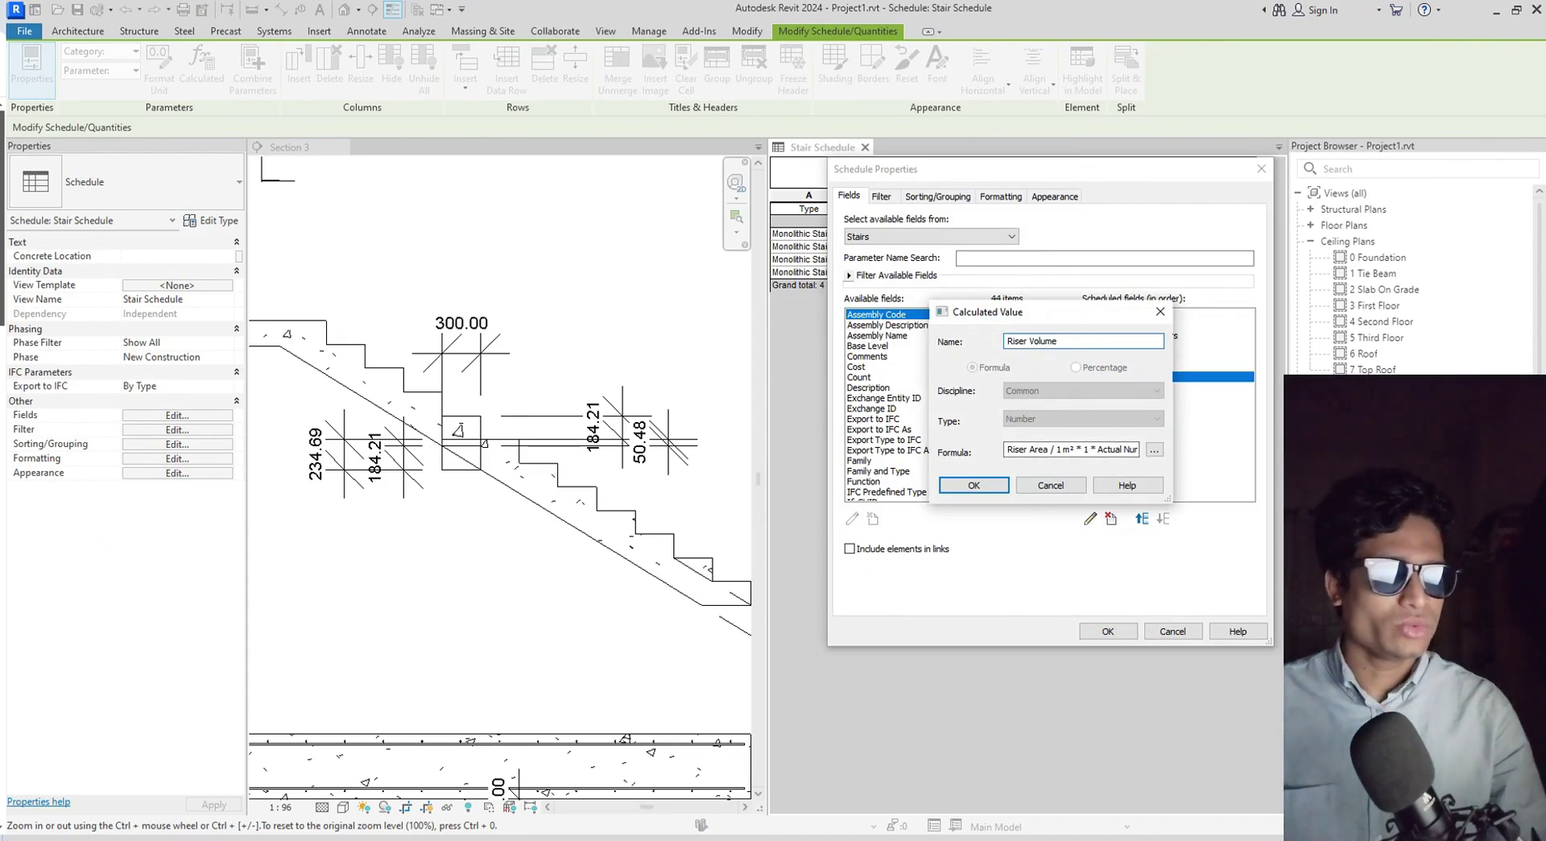
pyautogui.write('(')
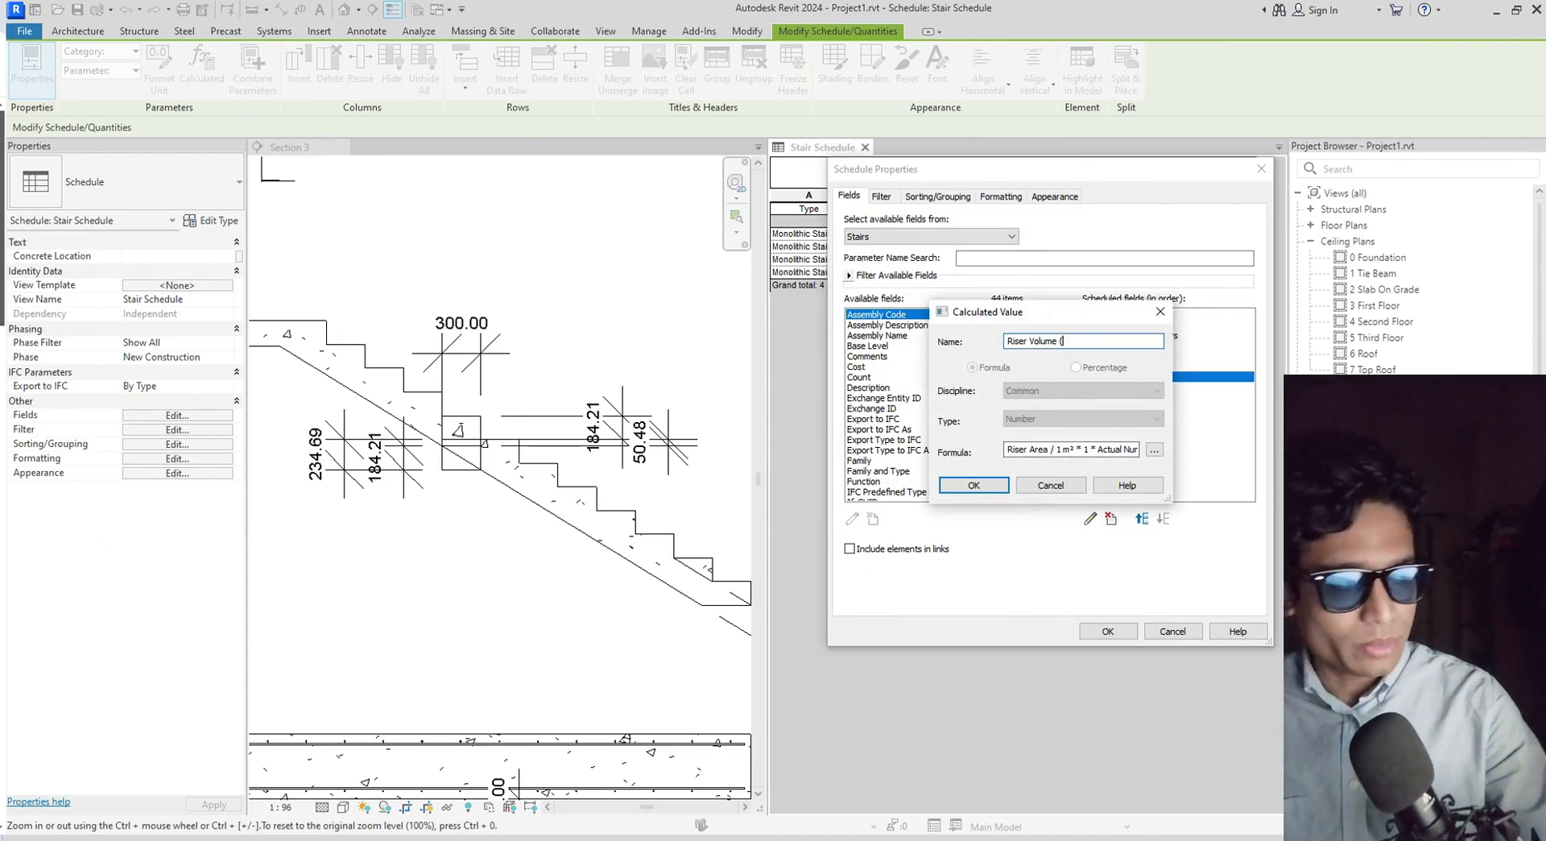
pyautogui.write('m')
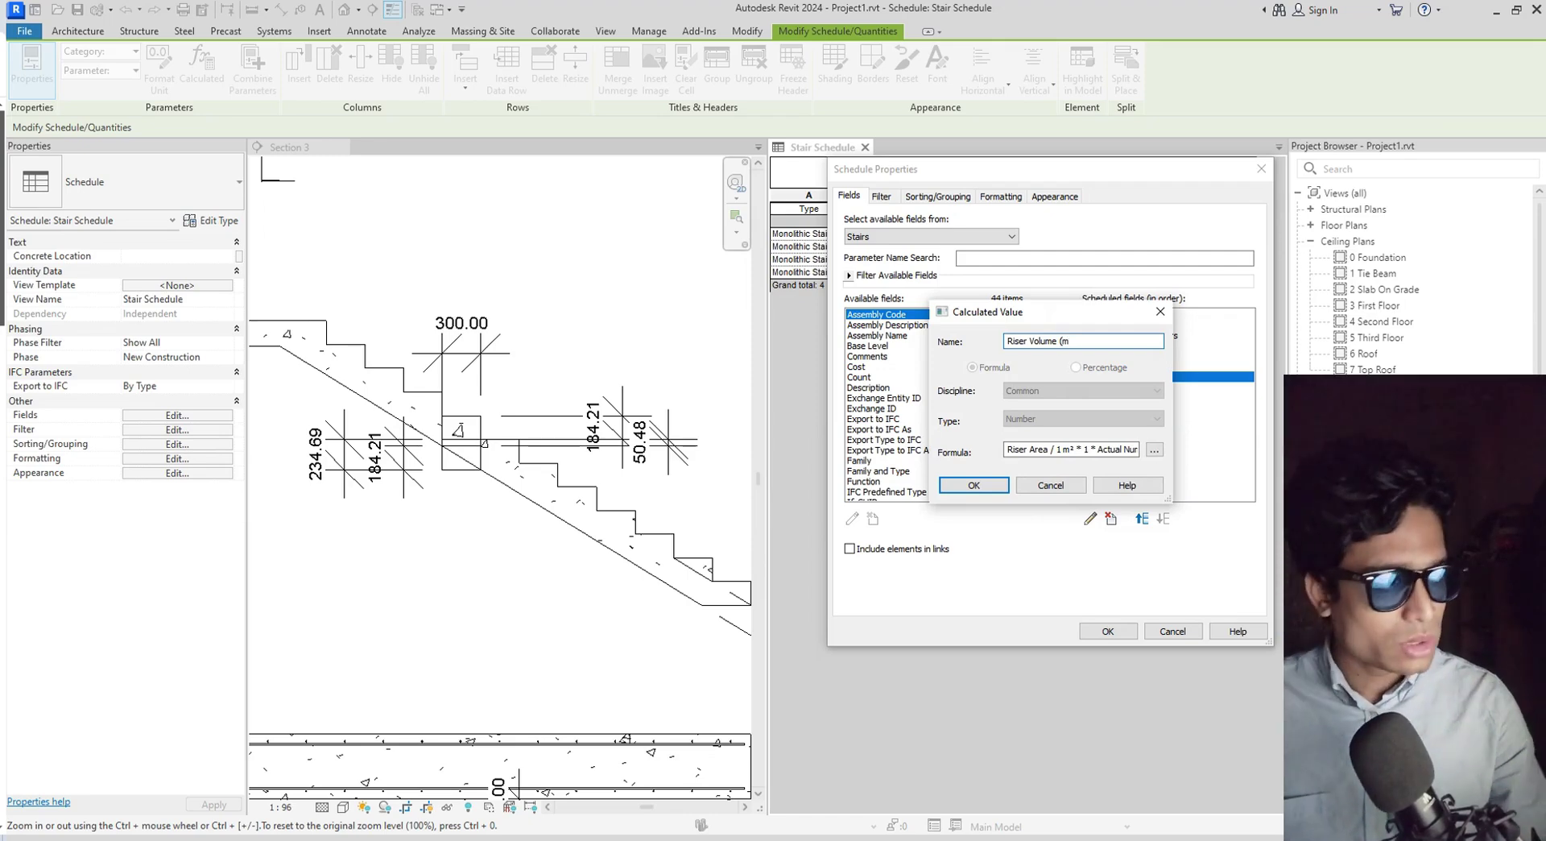
pyautogui.write('3')
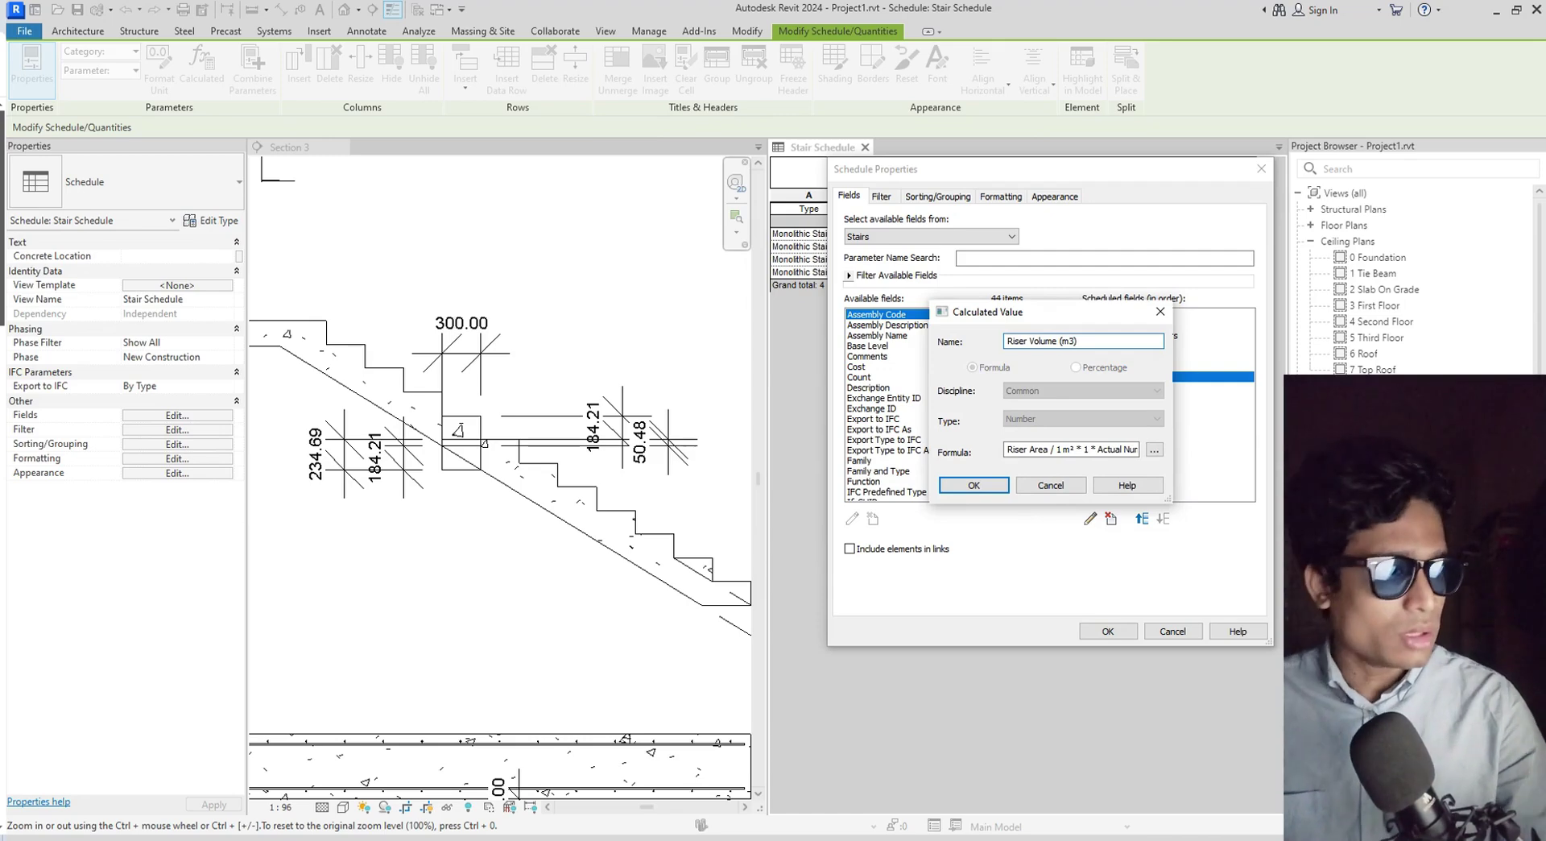
pyautogui.write(')')
pyautogui.click(974, 485)
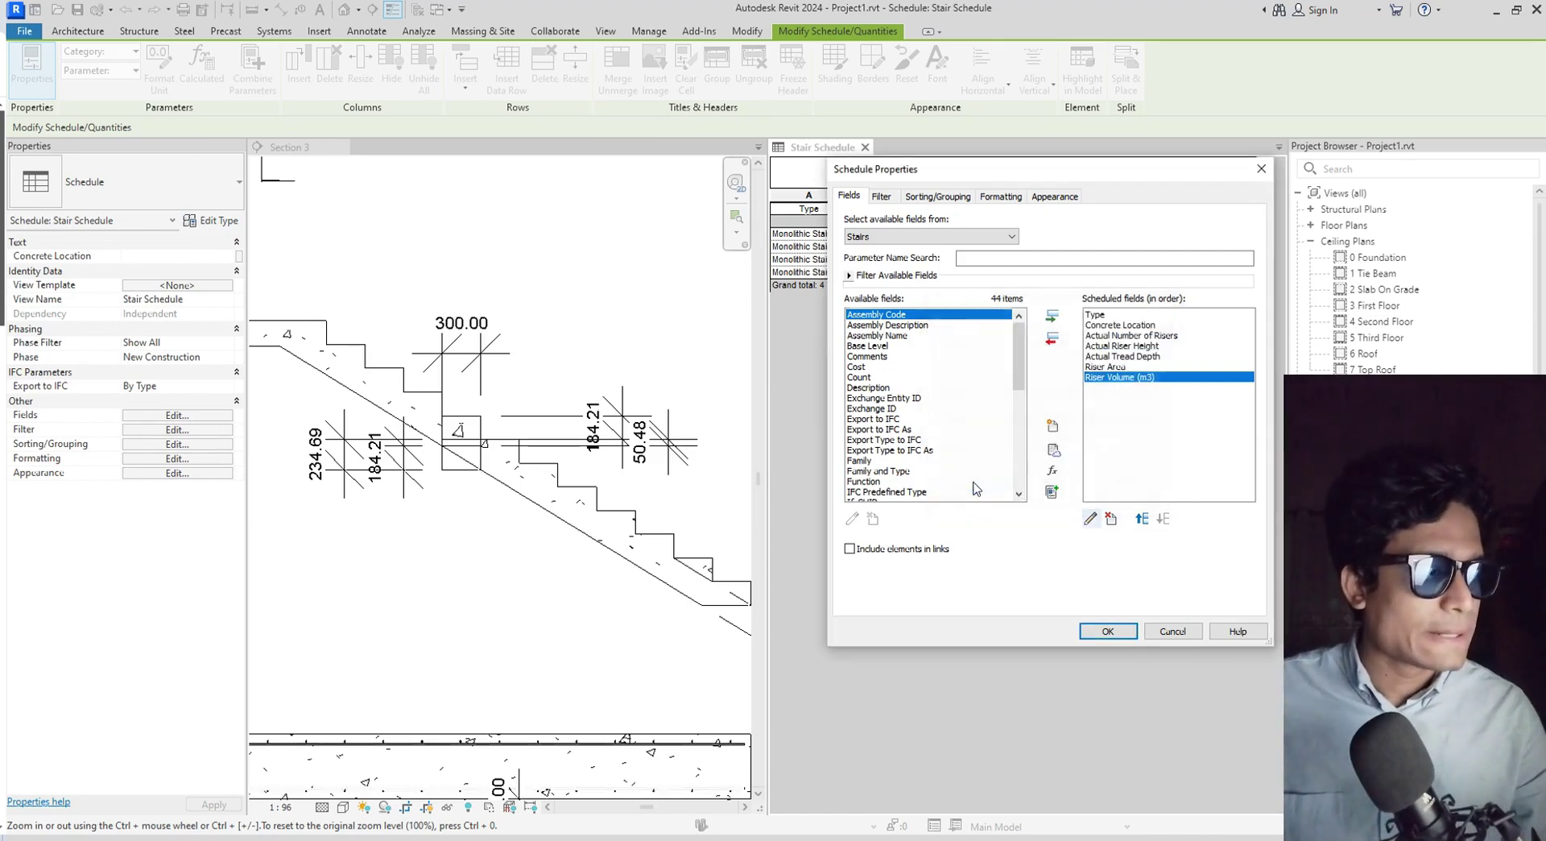
pyautogui.click(1105, 632)
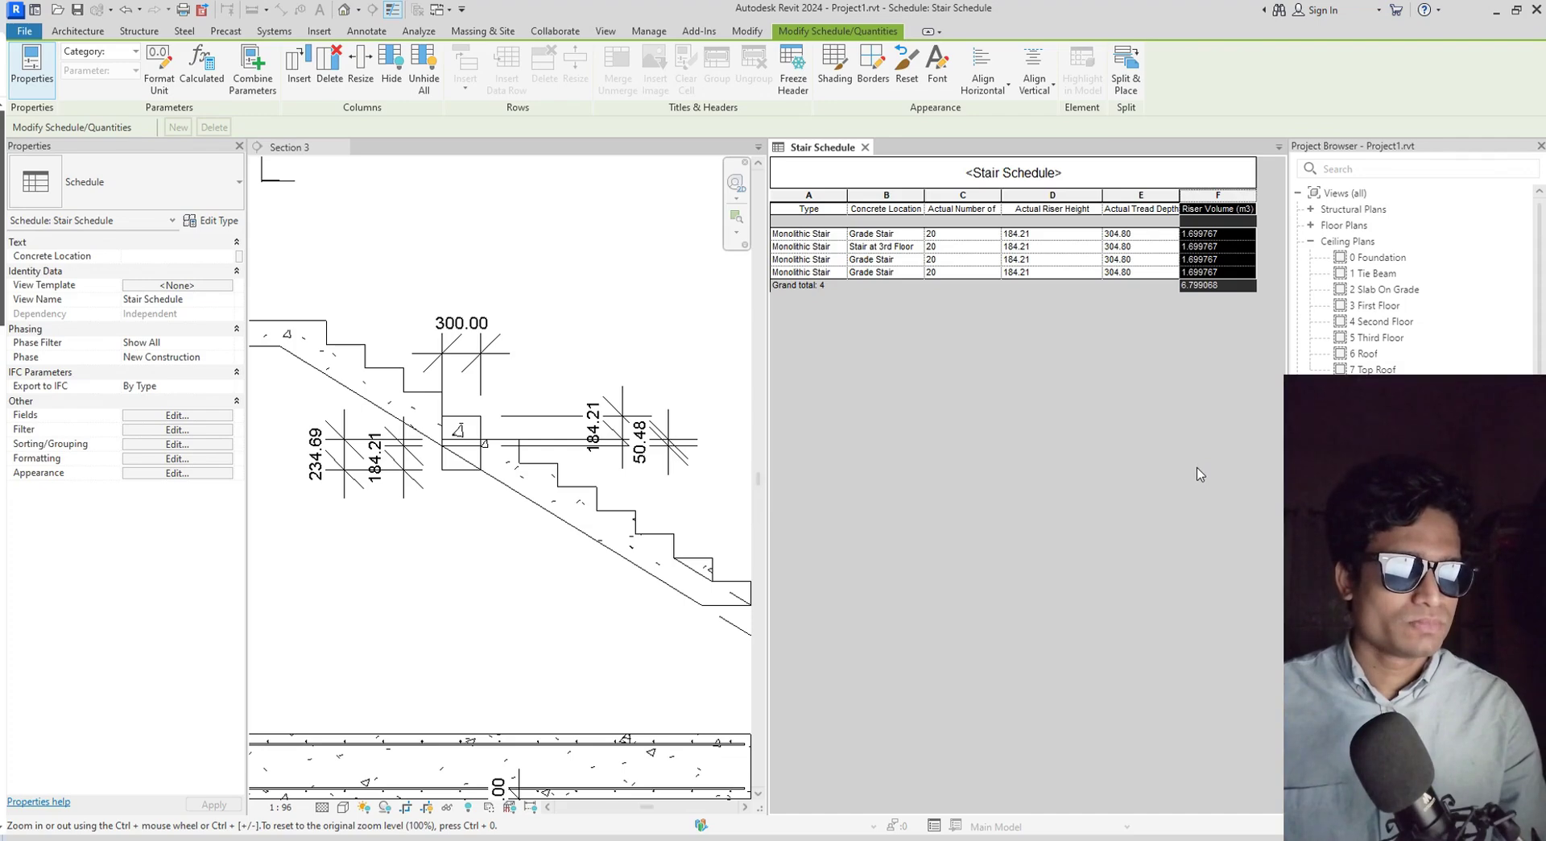
# Check the calculated value definition of the Riser Volume (m3) field in the stair schedule.
pyautogui.click(177, 417)
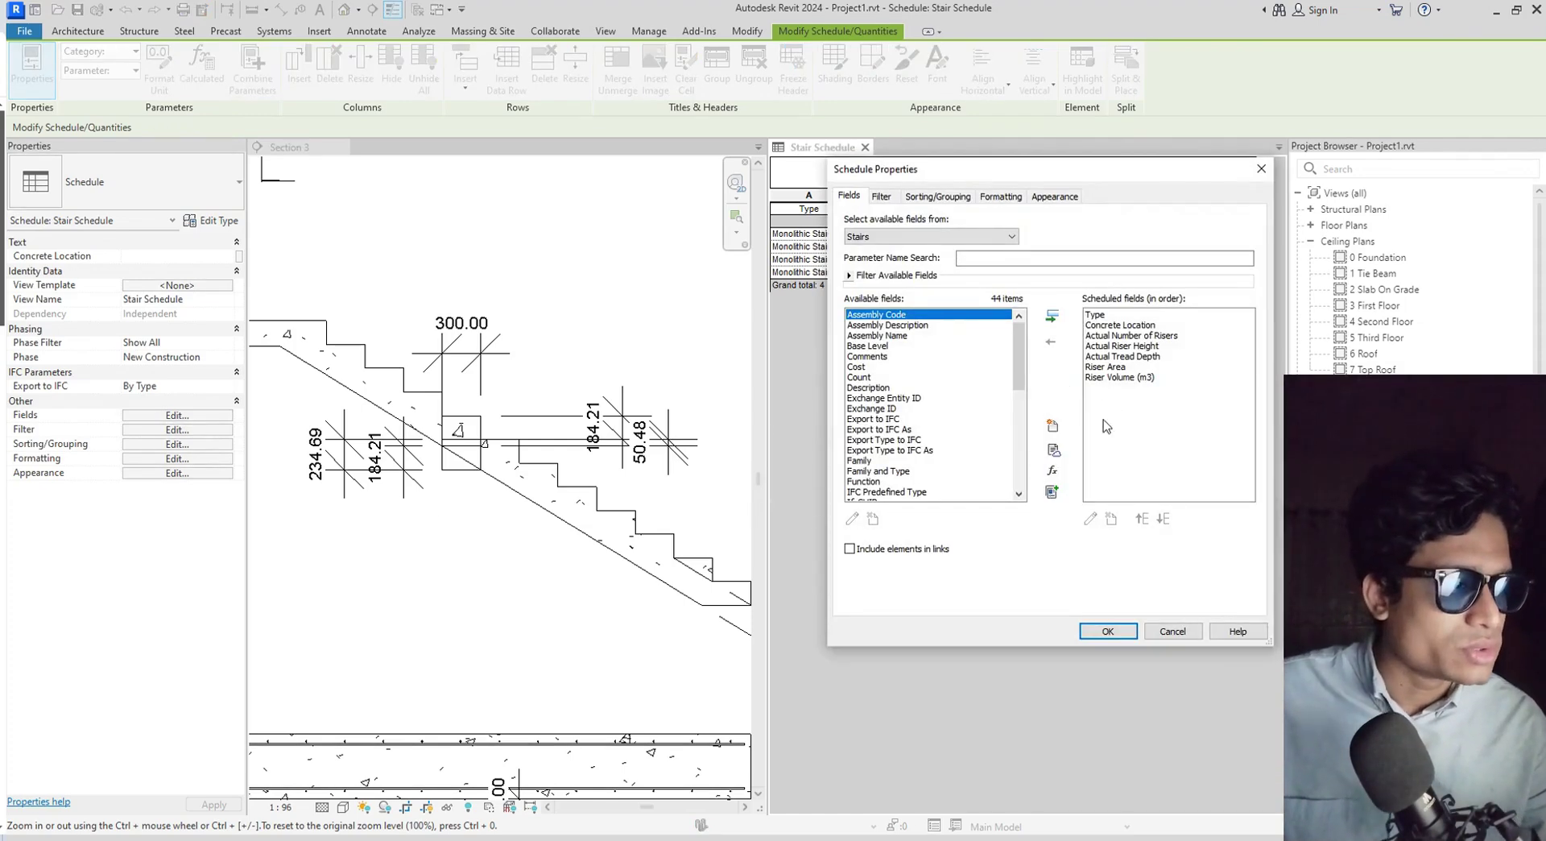
pyautogui.click(1142, 379)
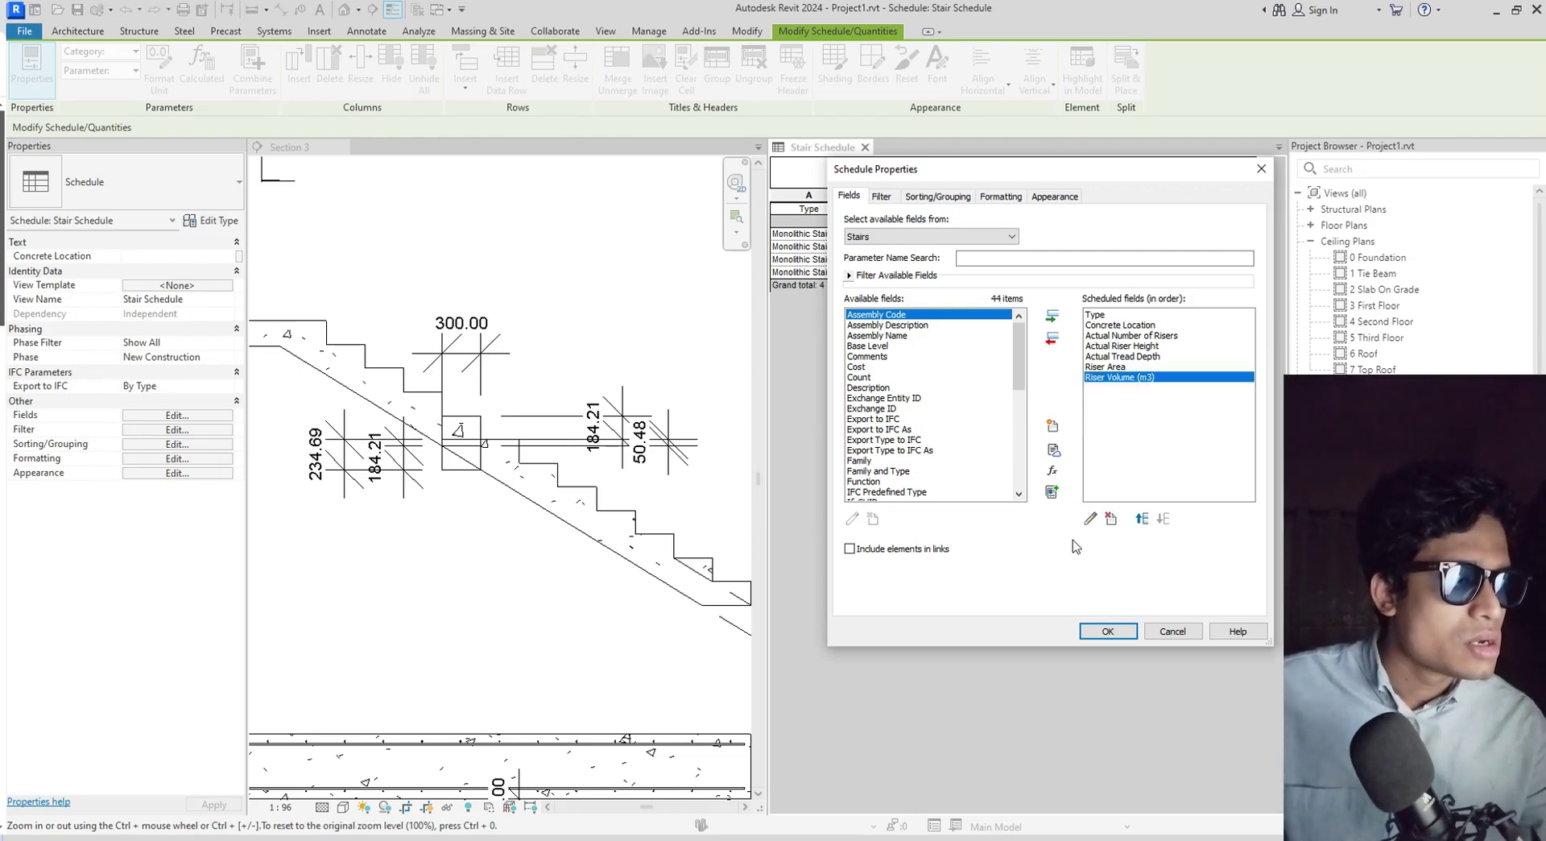
pyautogui.click(1089, 522)
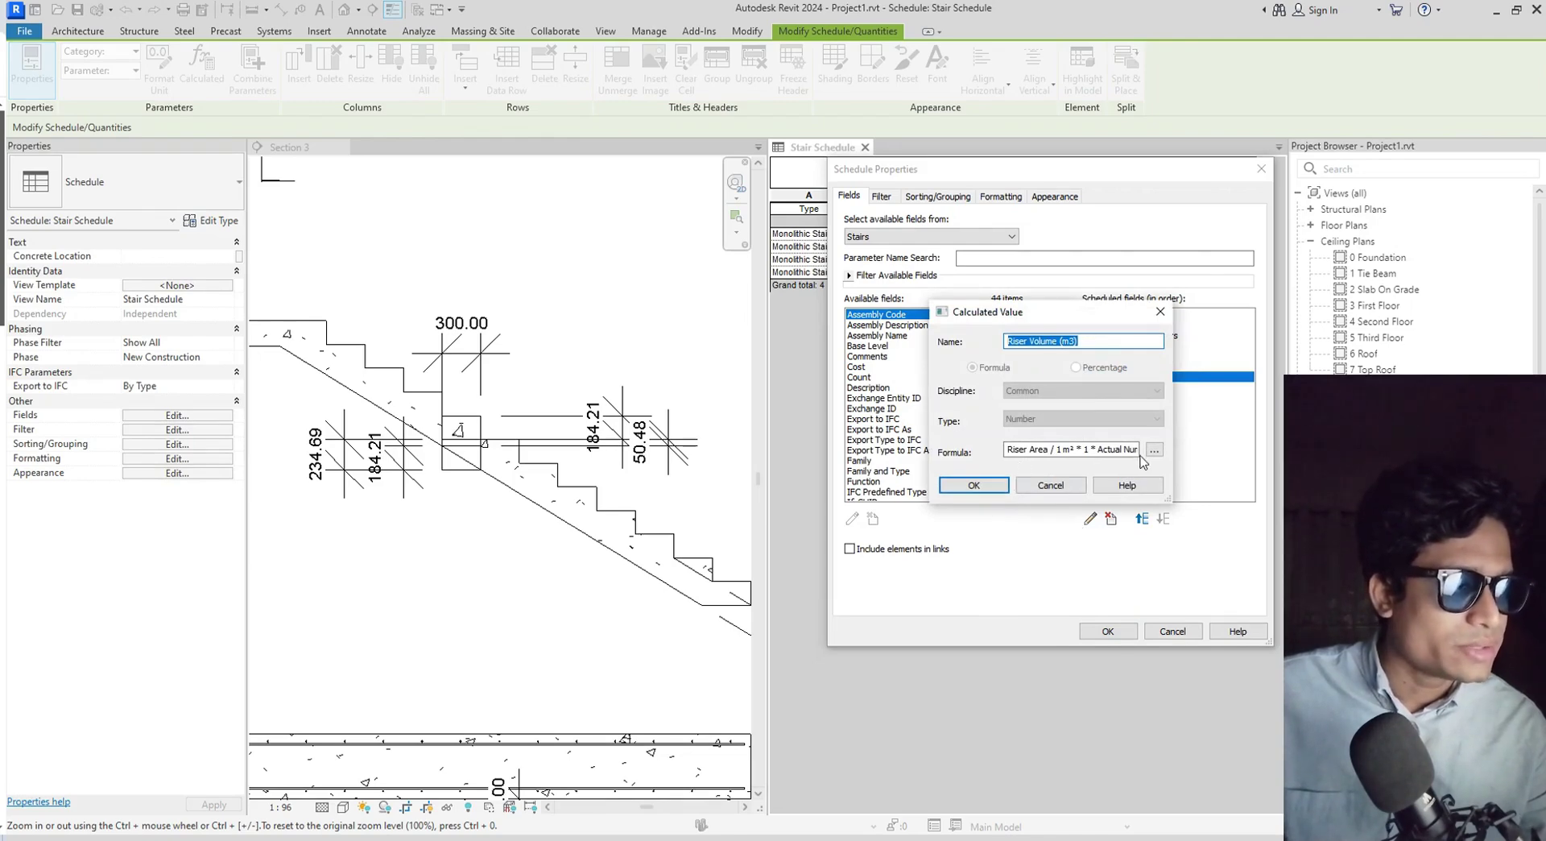
pyautogui.click(974, 485)
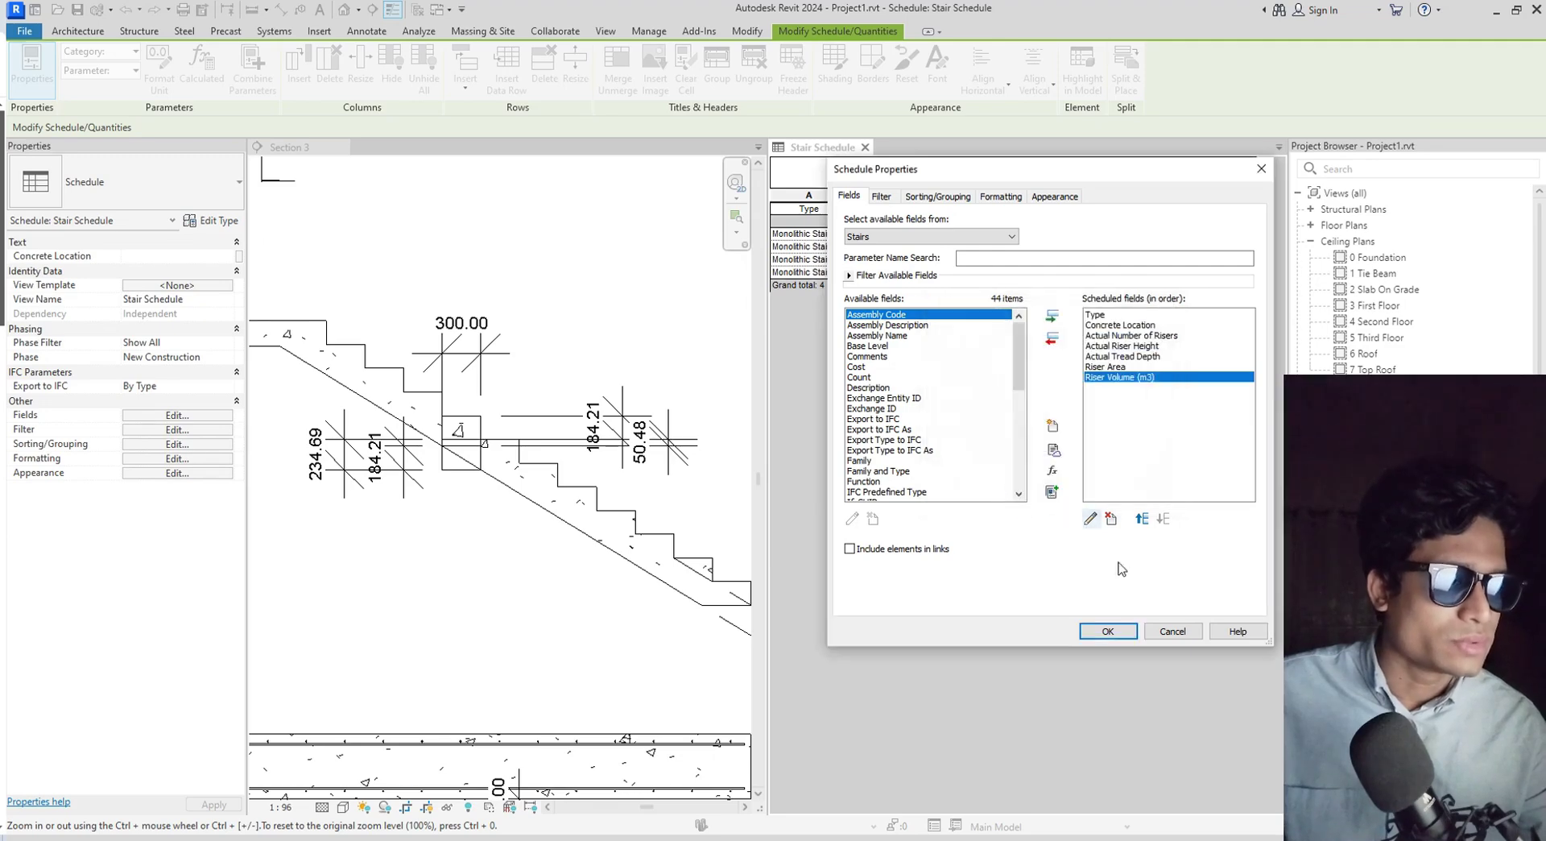
pyautogui.click(1109, 632)
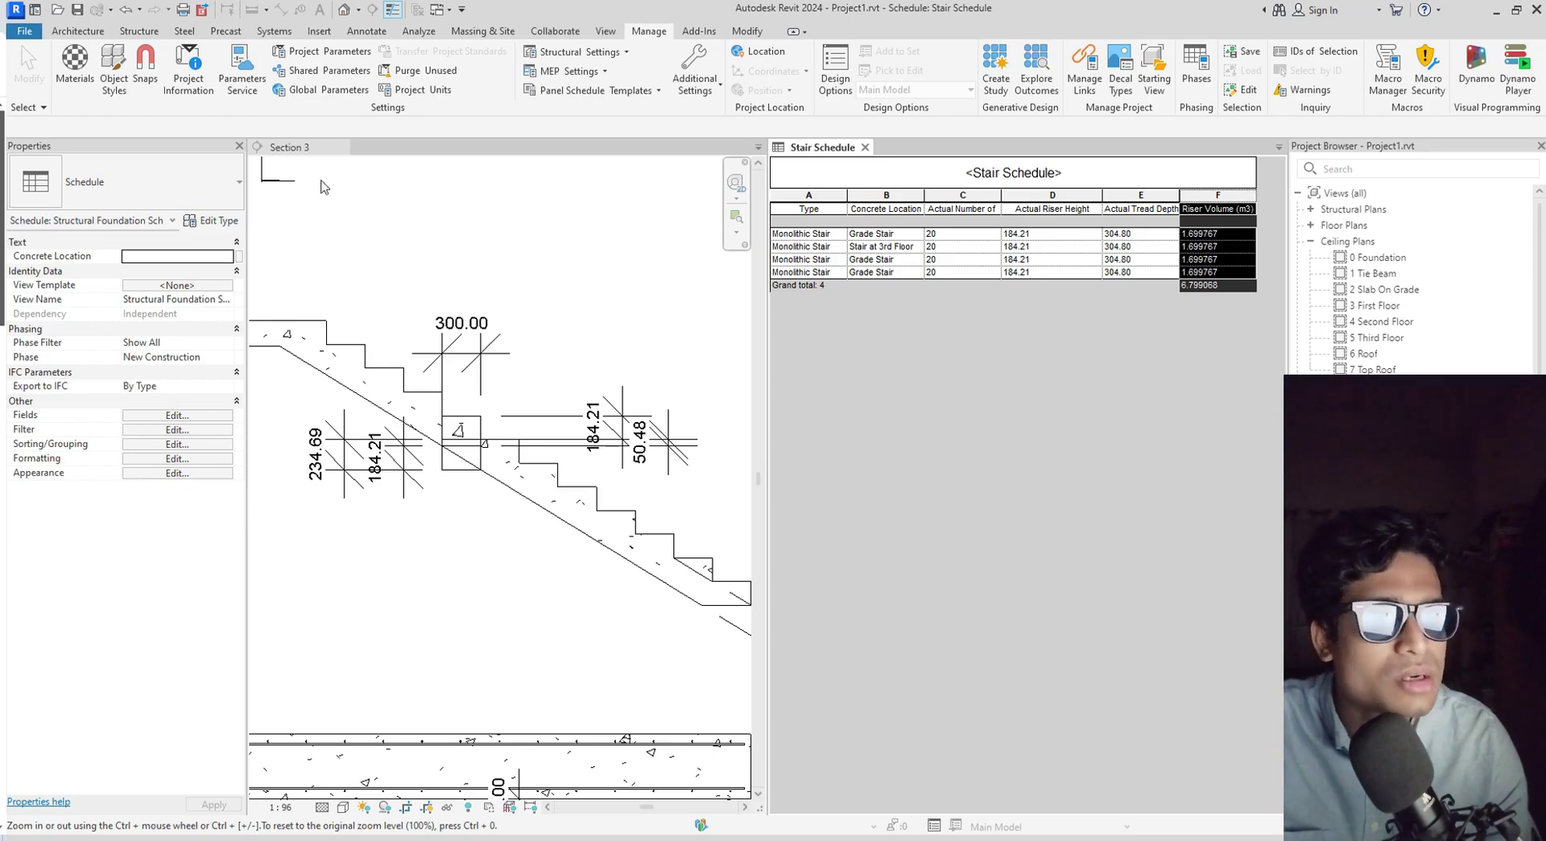
# Close the Section 3 view and bring up the Floor Schedule and the Structural Foundation Schedule.
pyautogui.click(322, 149)
pyautogui.click(341, 148)
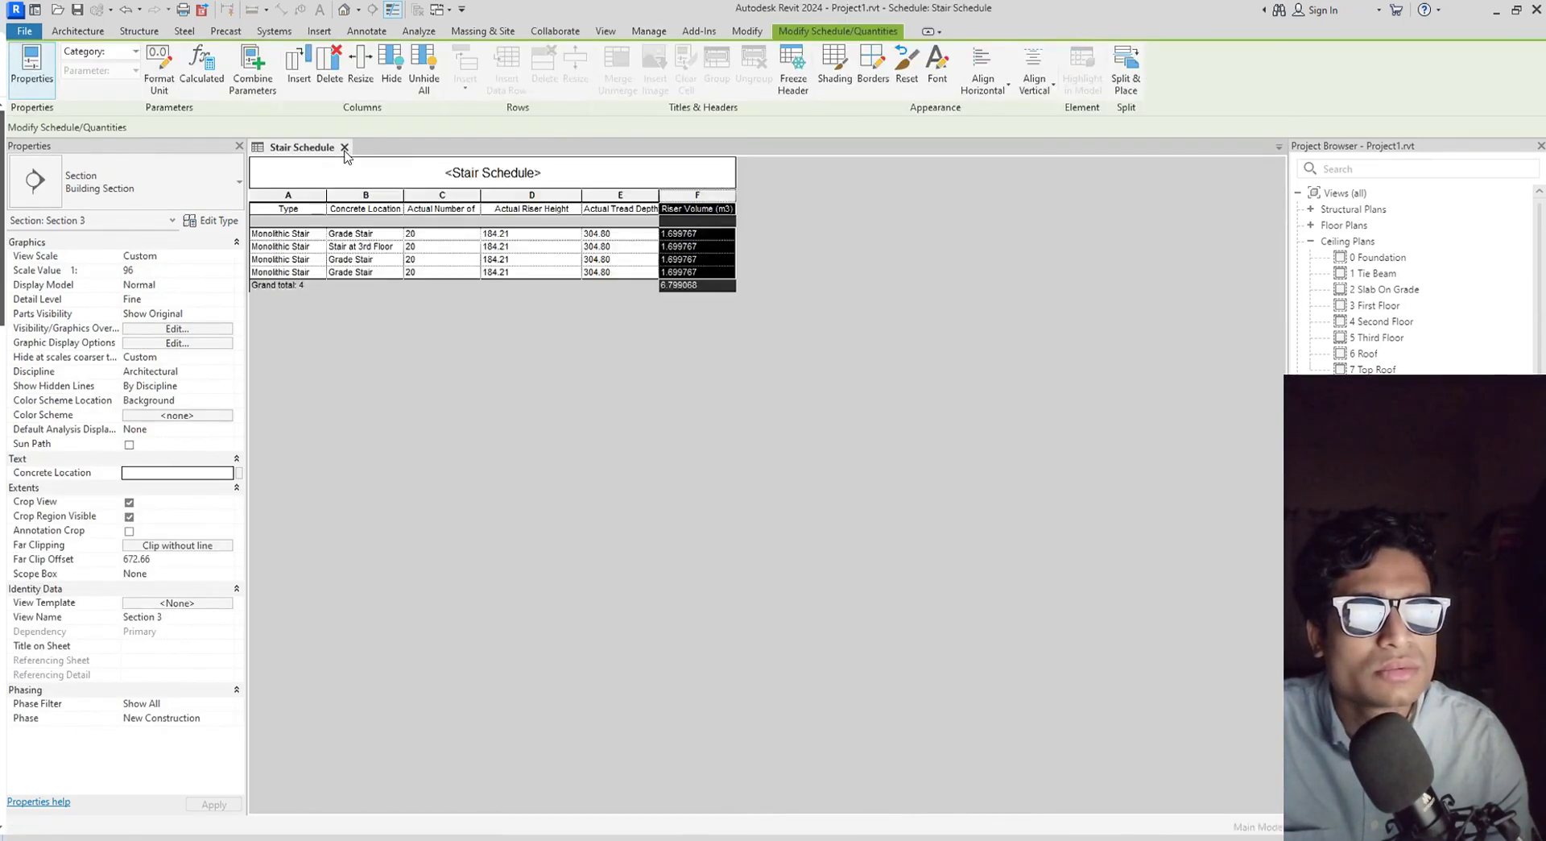
pyautogui.click(648, 31)
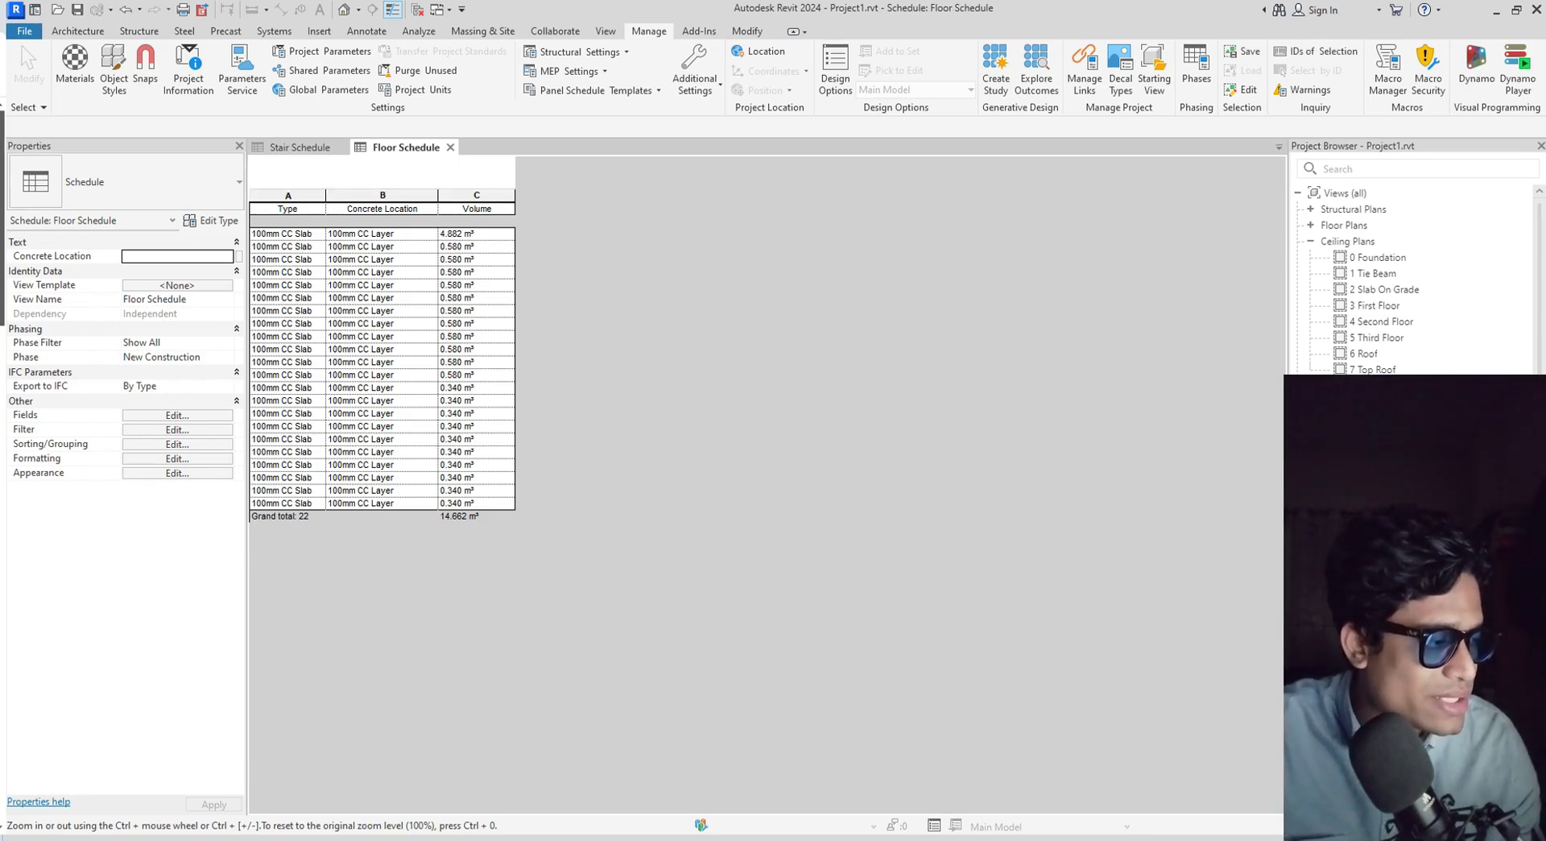
pyautogui.hotkey('ctrl', 'Tab')
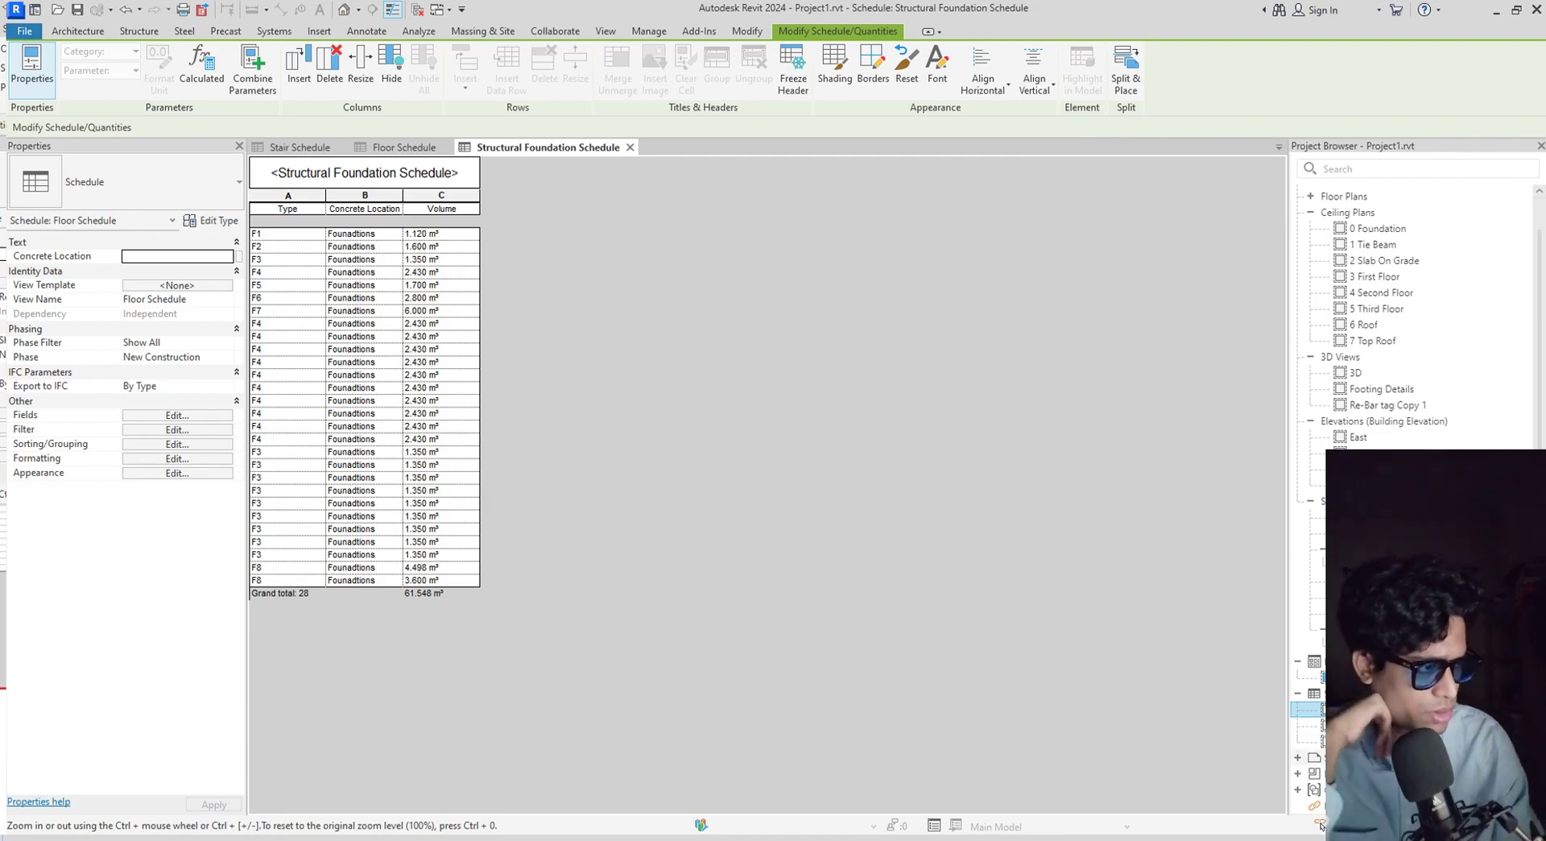
# Create a new schedule for the Structural Rebar category in the New Construction phase.
pyautogui.click(1317, 692)
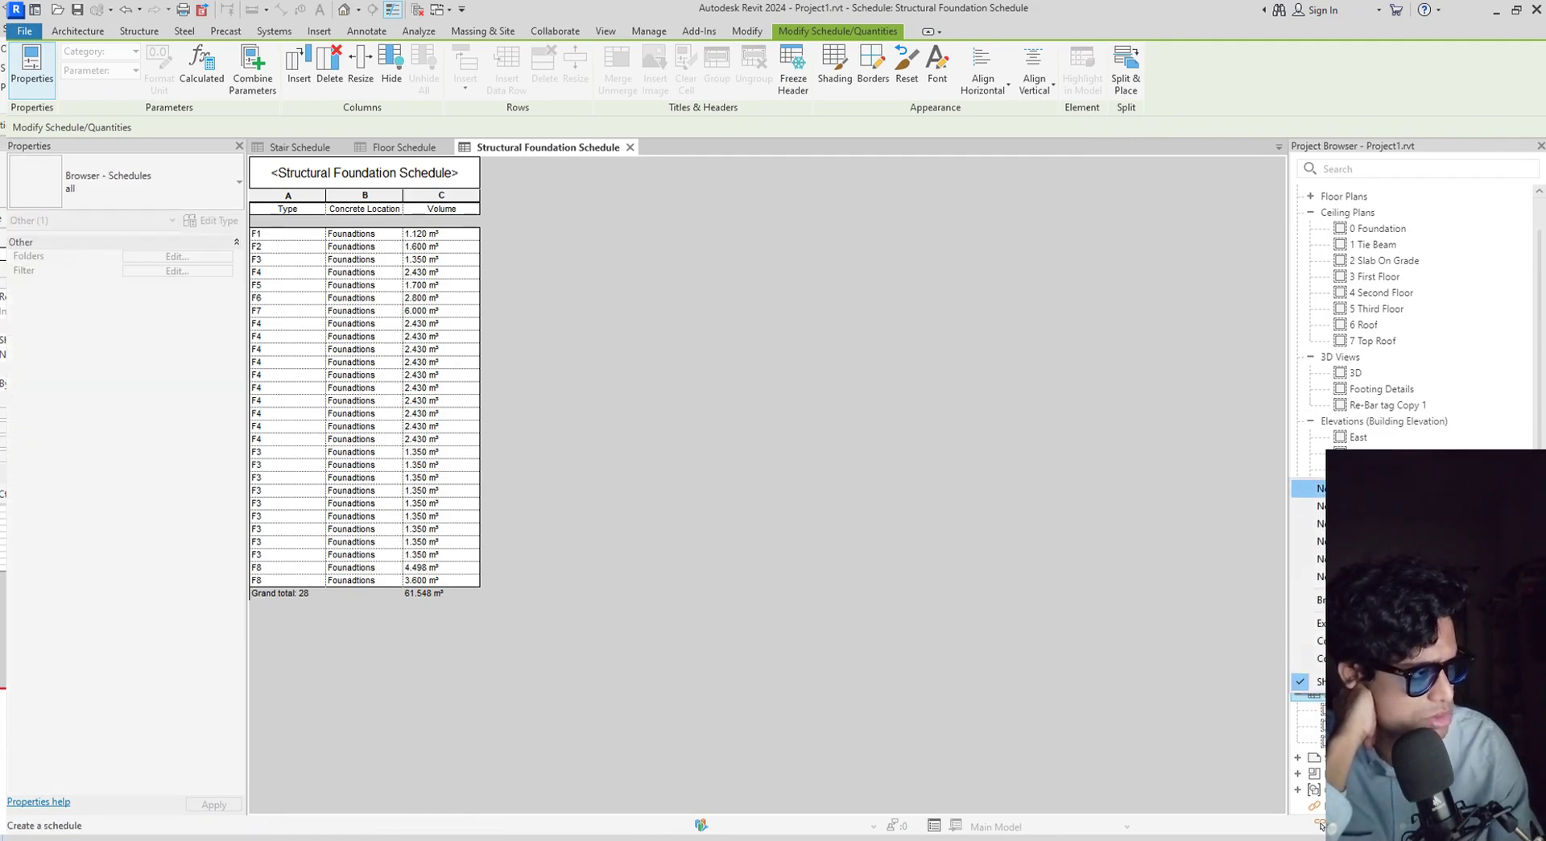
pyautogui.scroll(-5, 711, 439)
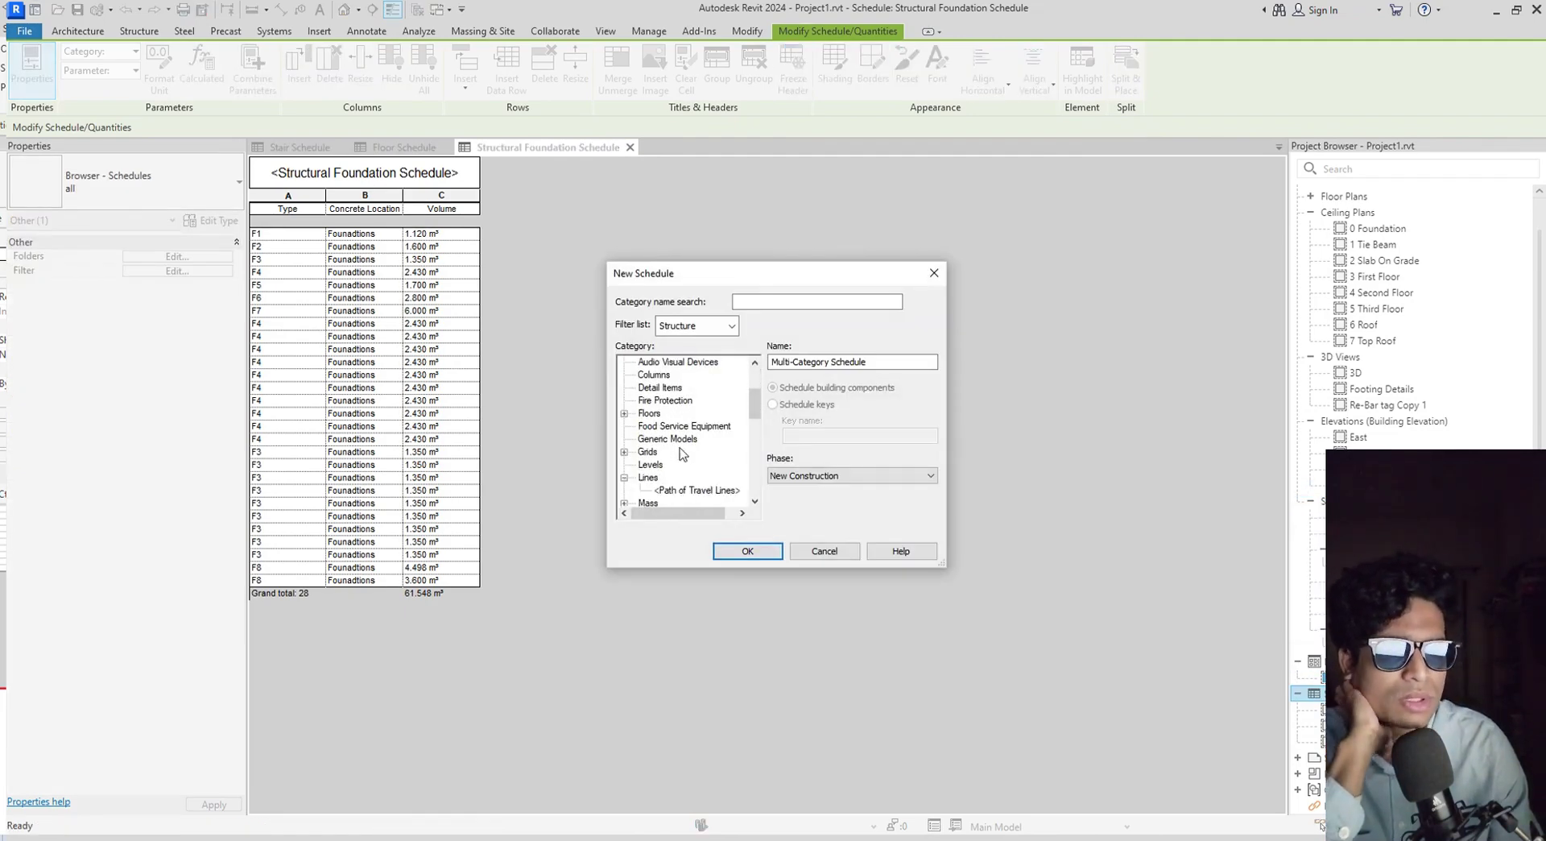
pyautogui.scroll(-3, 675, 482)
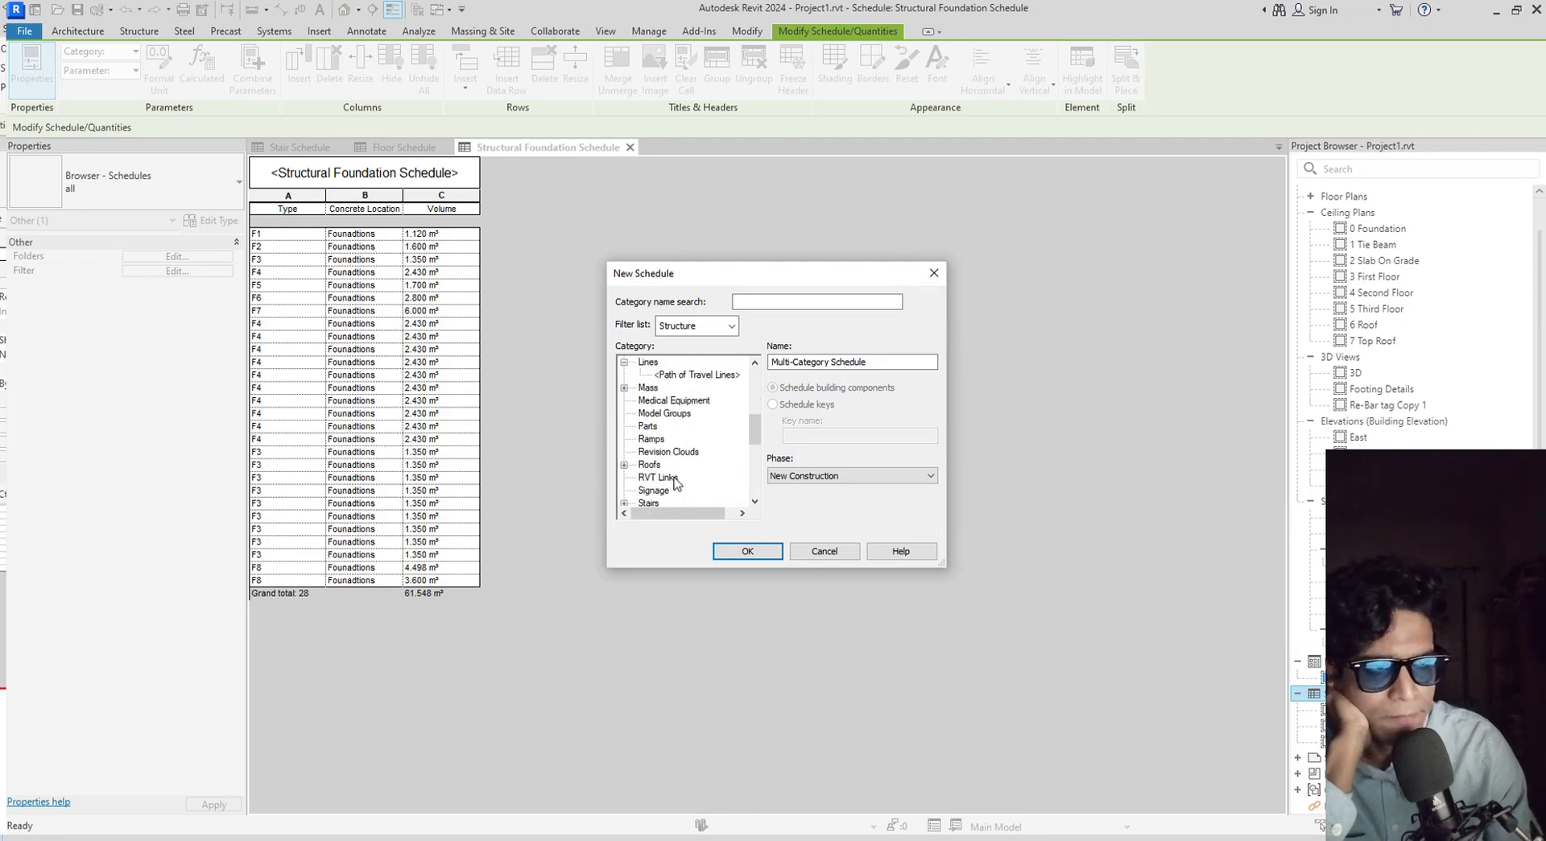
pyautogui.scroll(1, 675, 481)
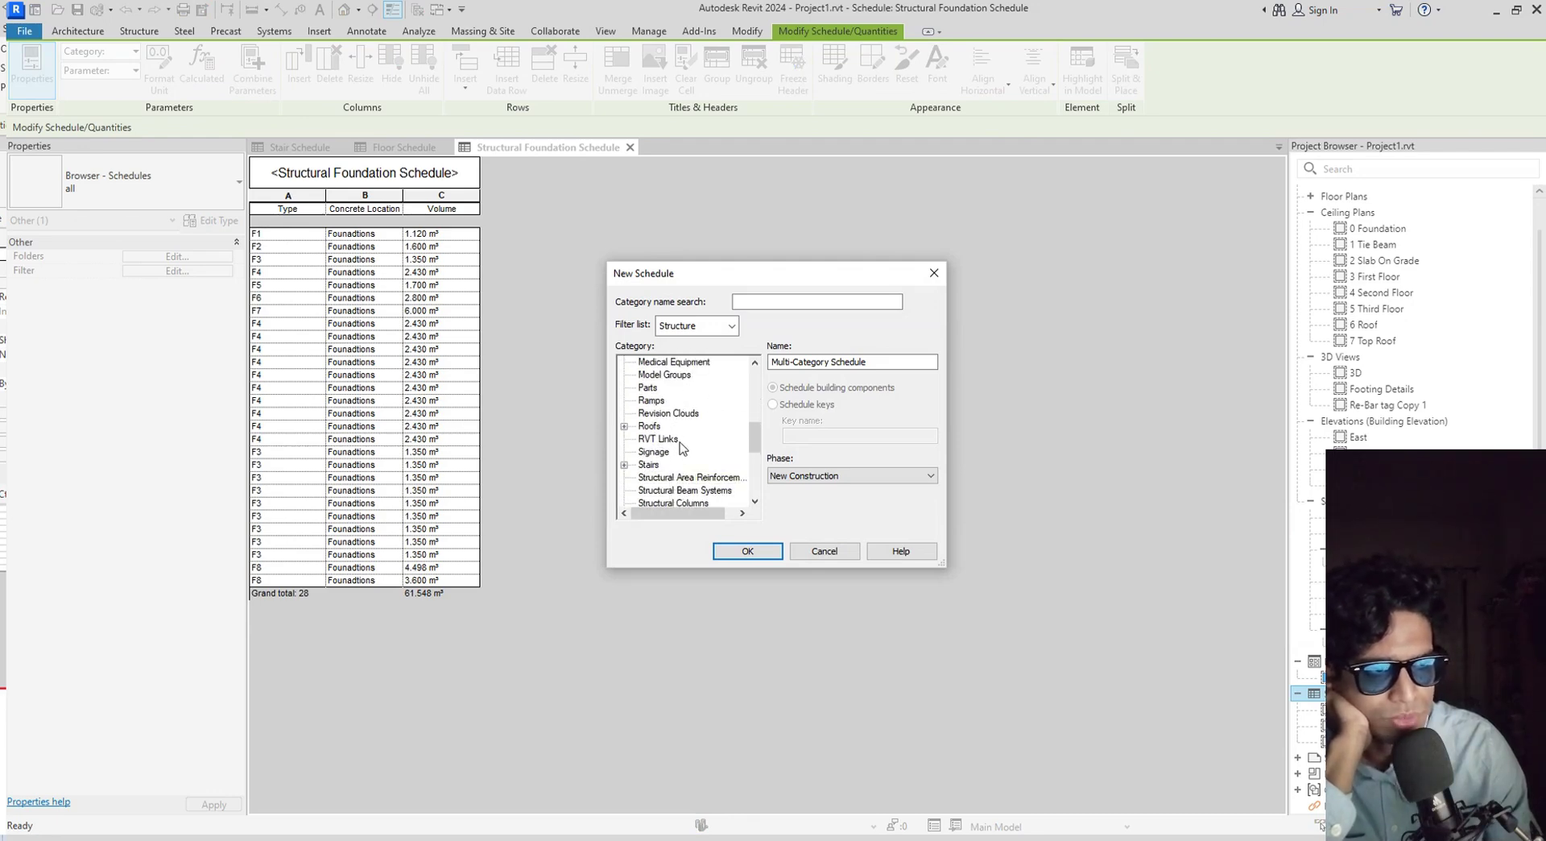
pyautogui.scroll(1, 684, 463)
pyautogui.scroll(-5, 693, 484)
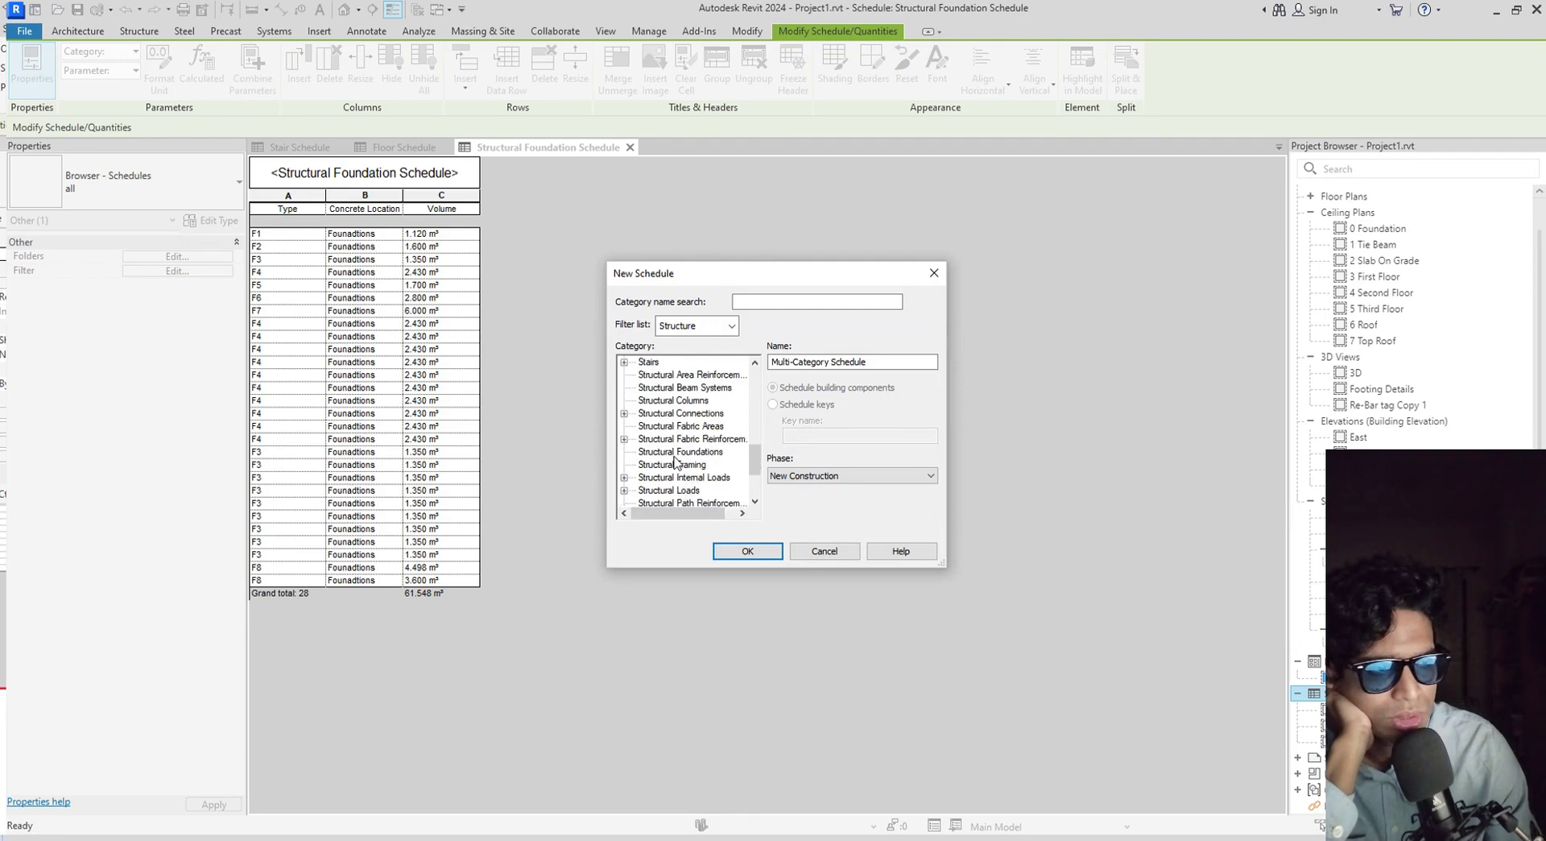
pyautogui.scroll(-1, 702, 476)
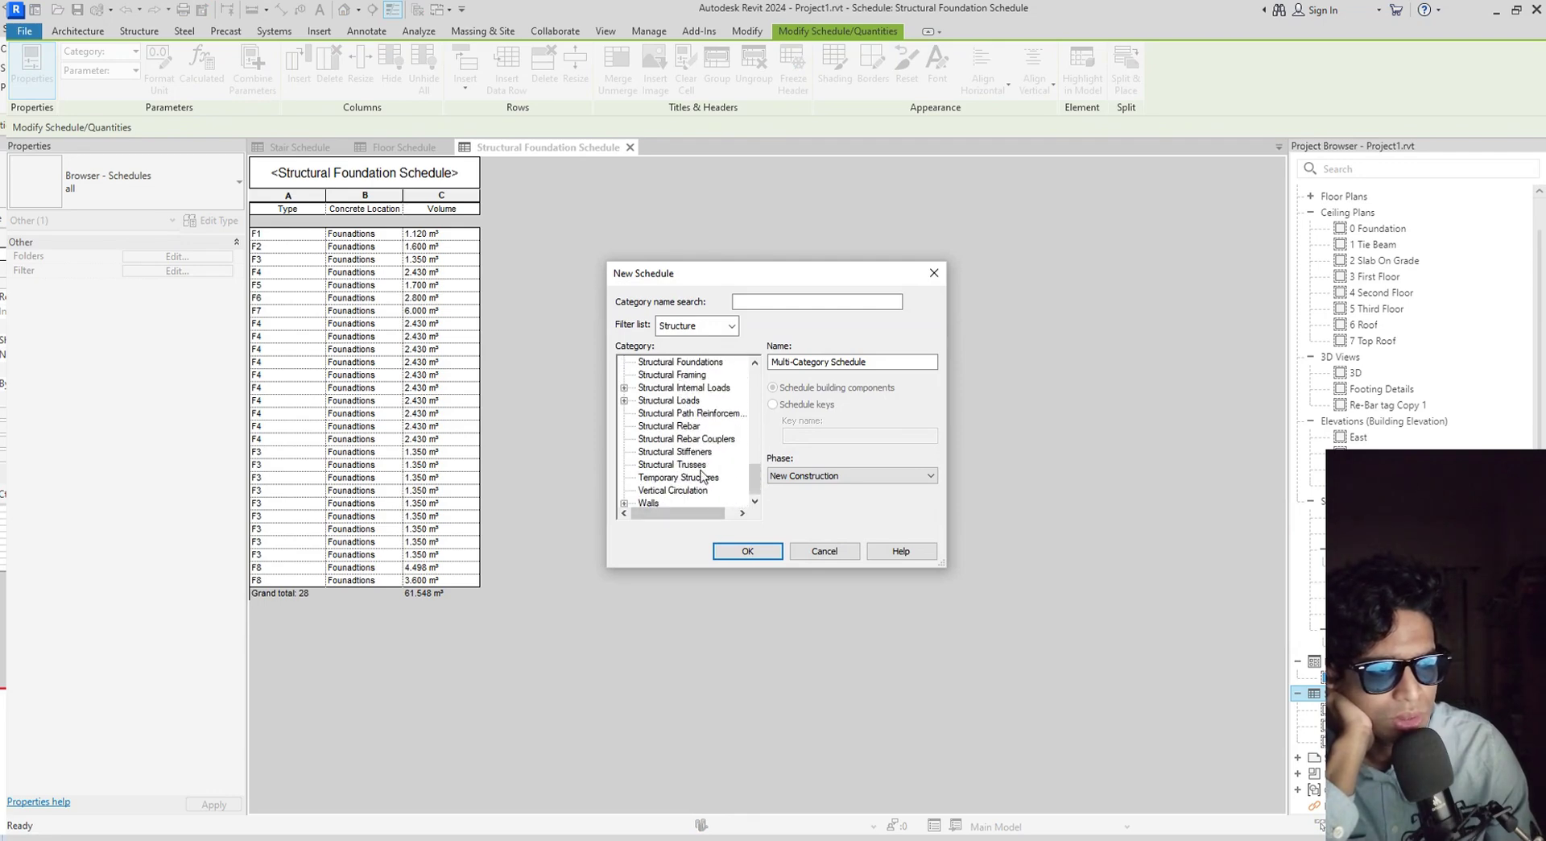
pyautogui.click(686, 426)
pyautogui.click(741, 550)
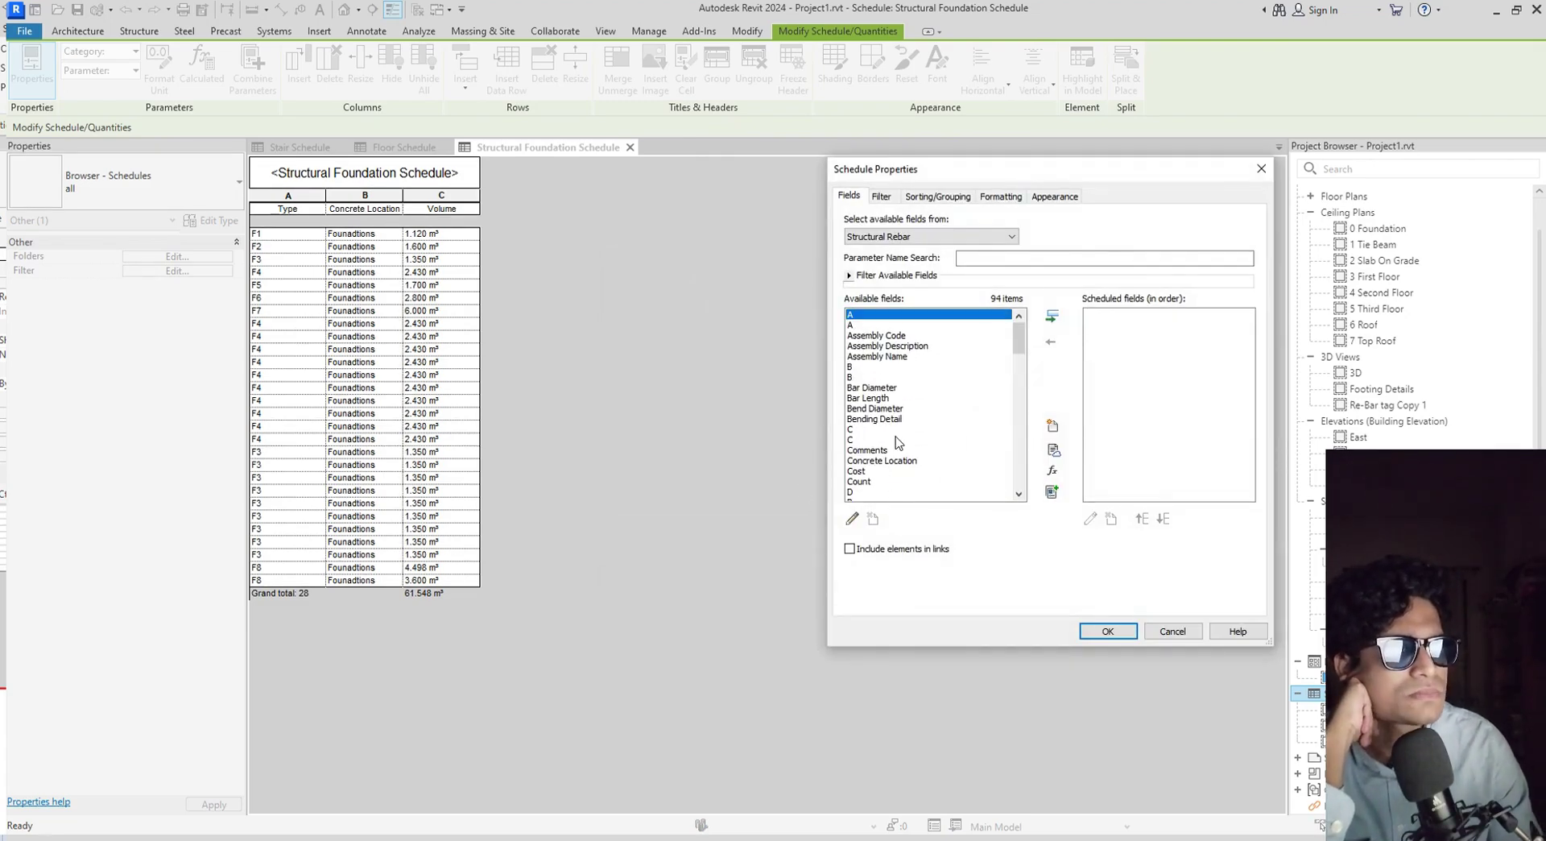
# Add the Re-Bar Location field to the structural rebar schedule.
pyautogui.scroll(-10, 900, 392)
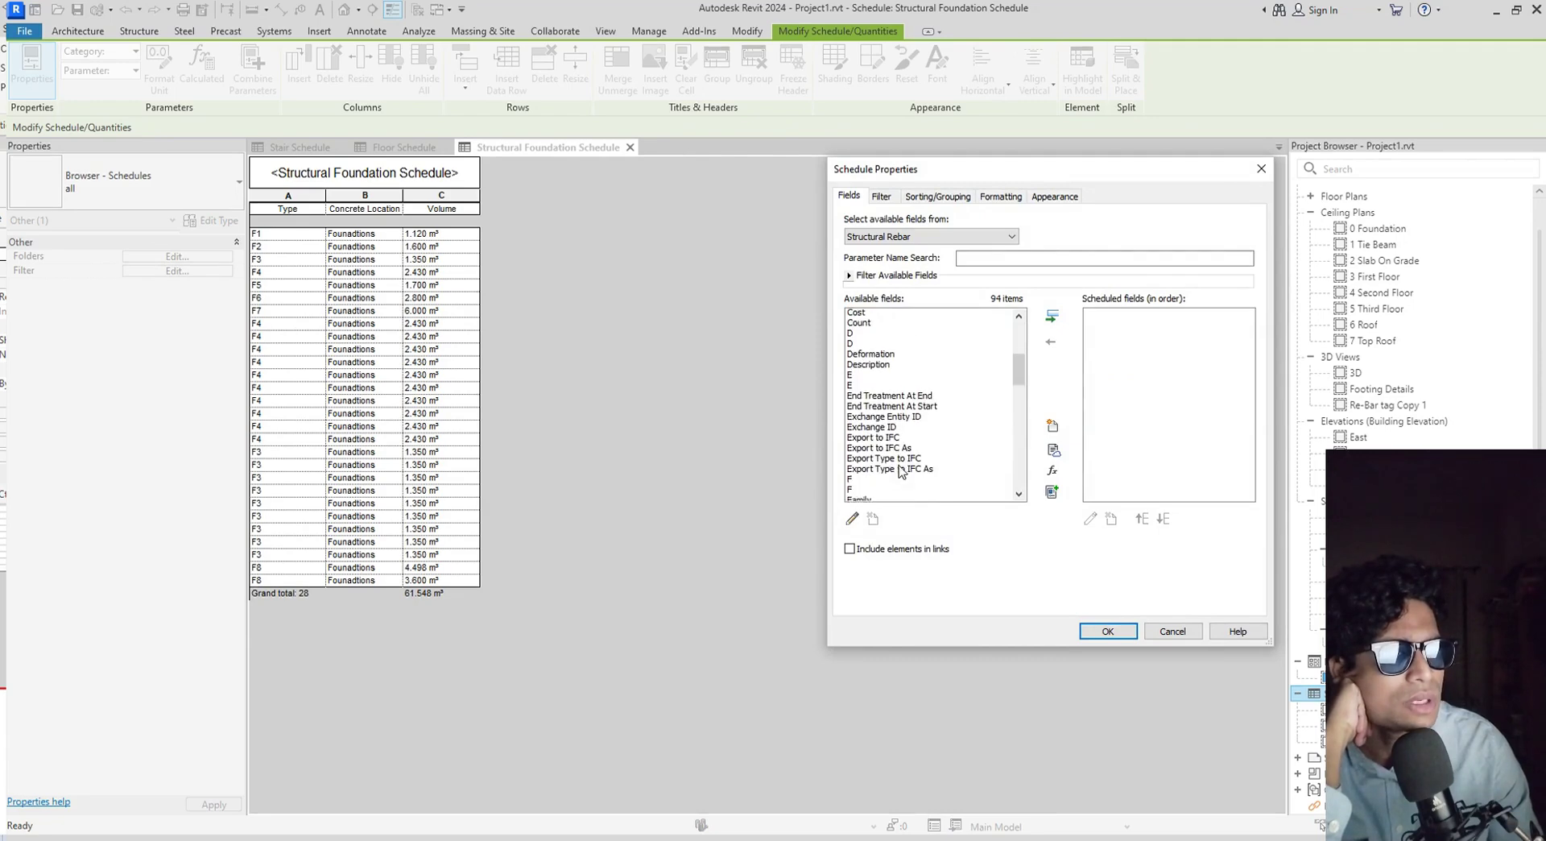
pyautogui.scroll(-1, 900, 471)
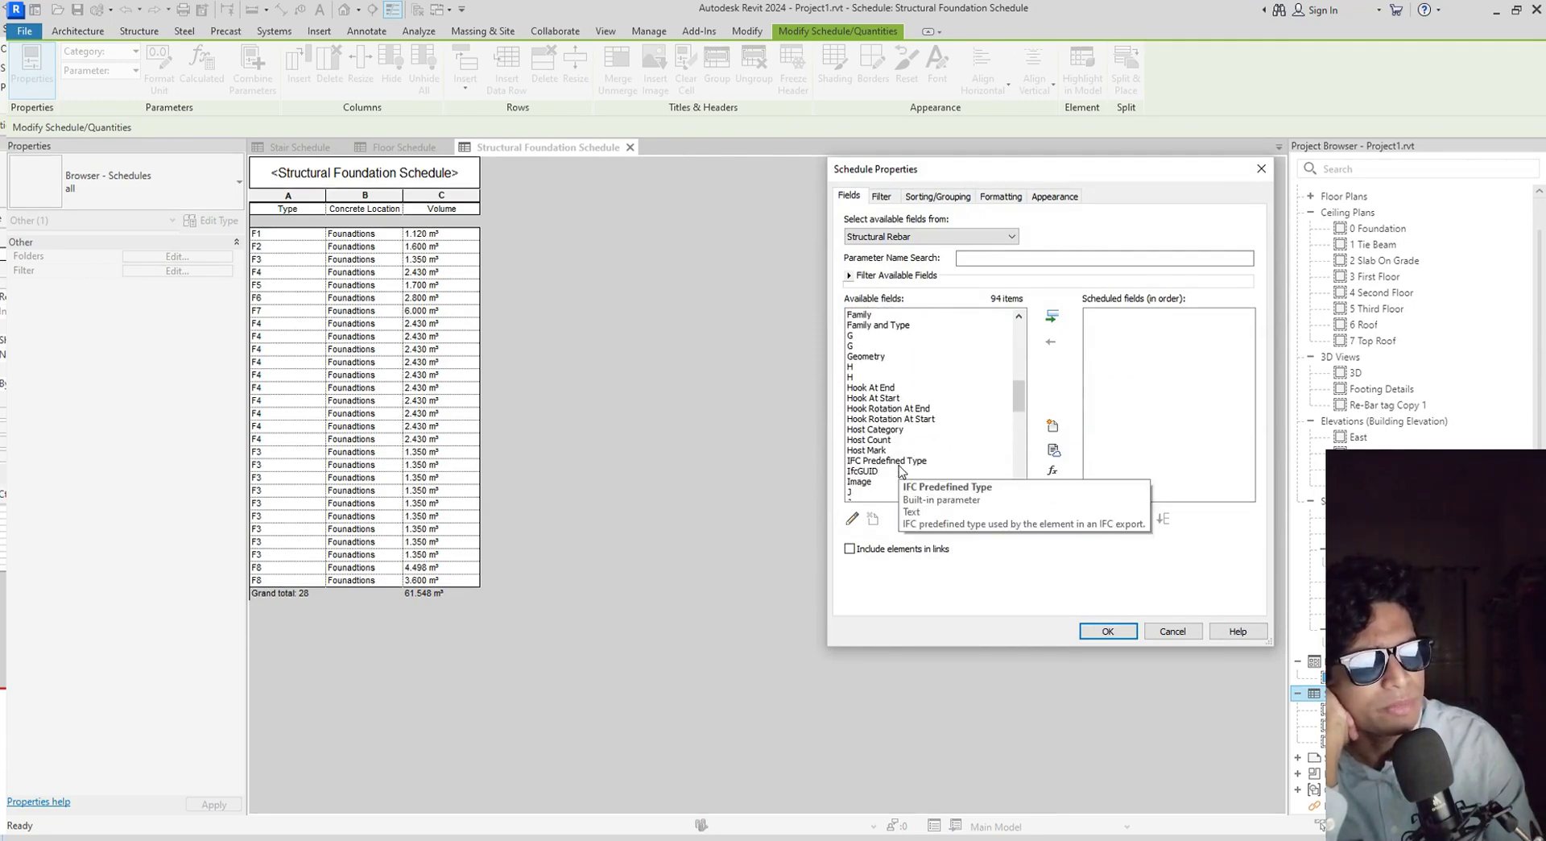
pyautogui.scroll(-5, 900, 470)
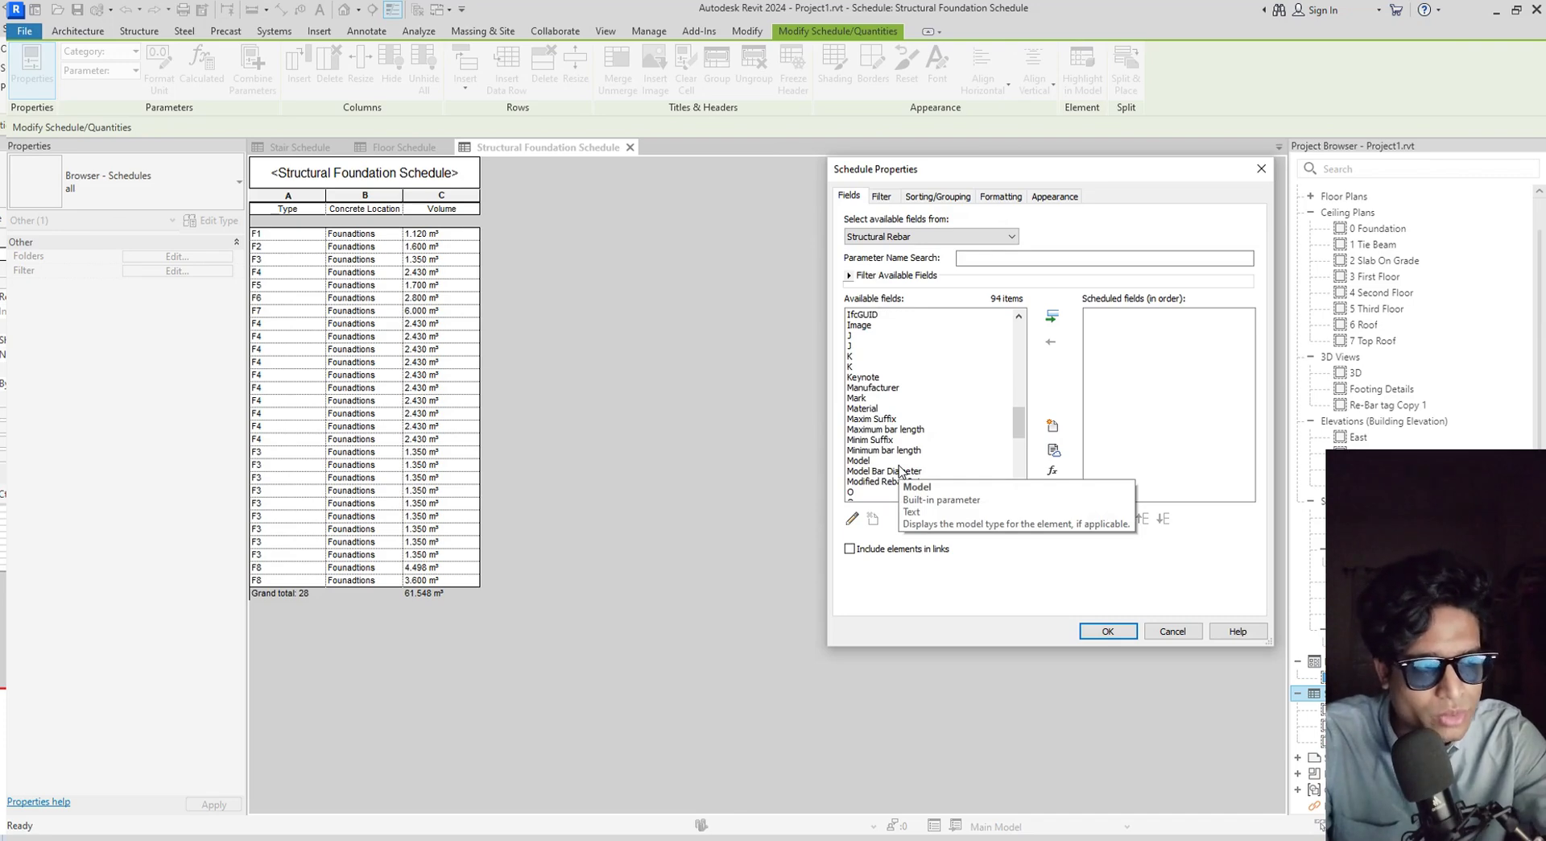
pyautogui.scroll(-8, 906, 467)
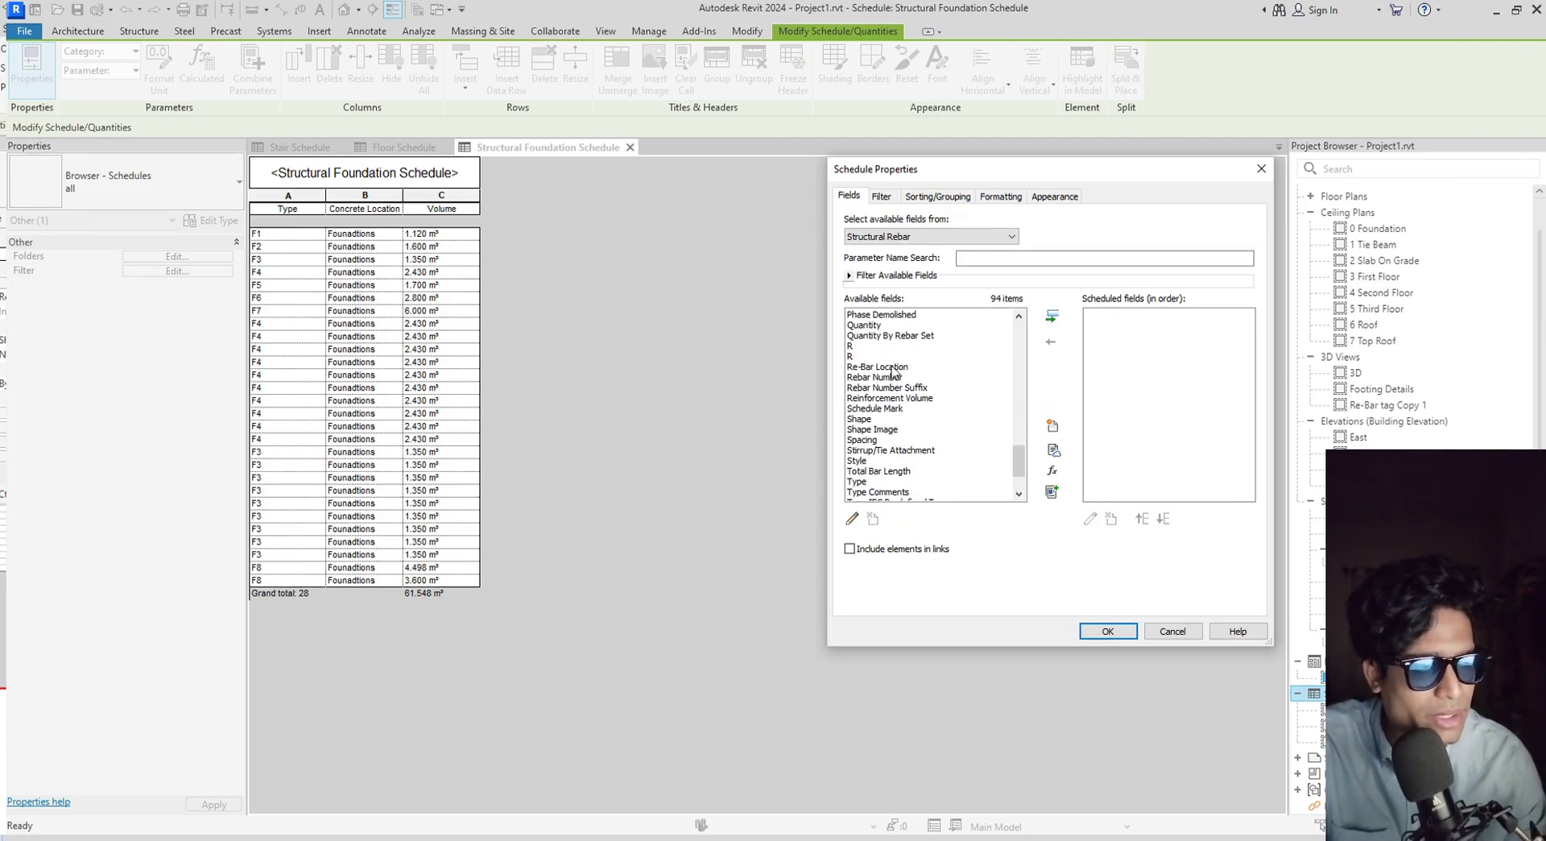
pyautogui.click(898, 367)
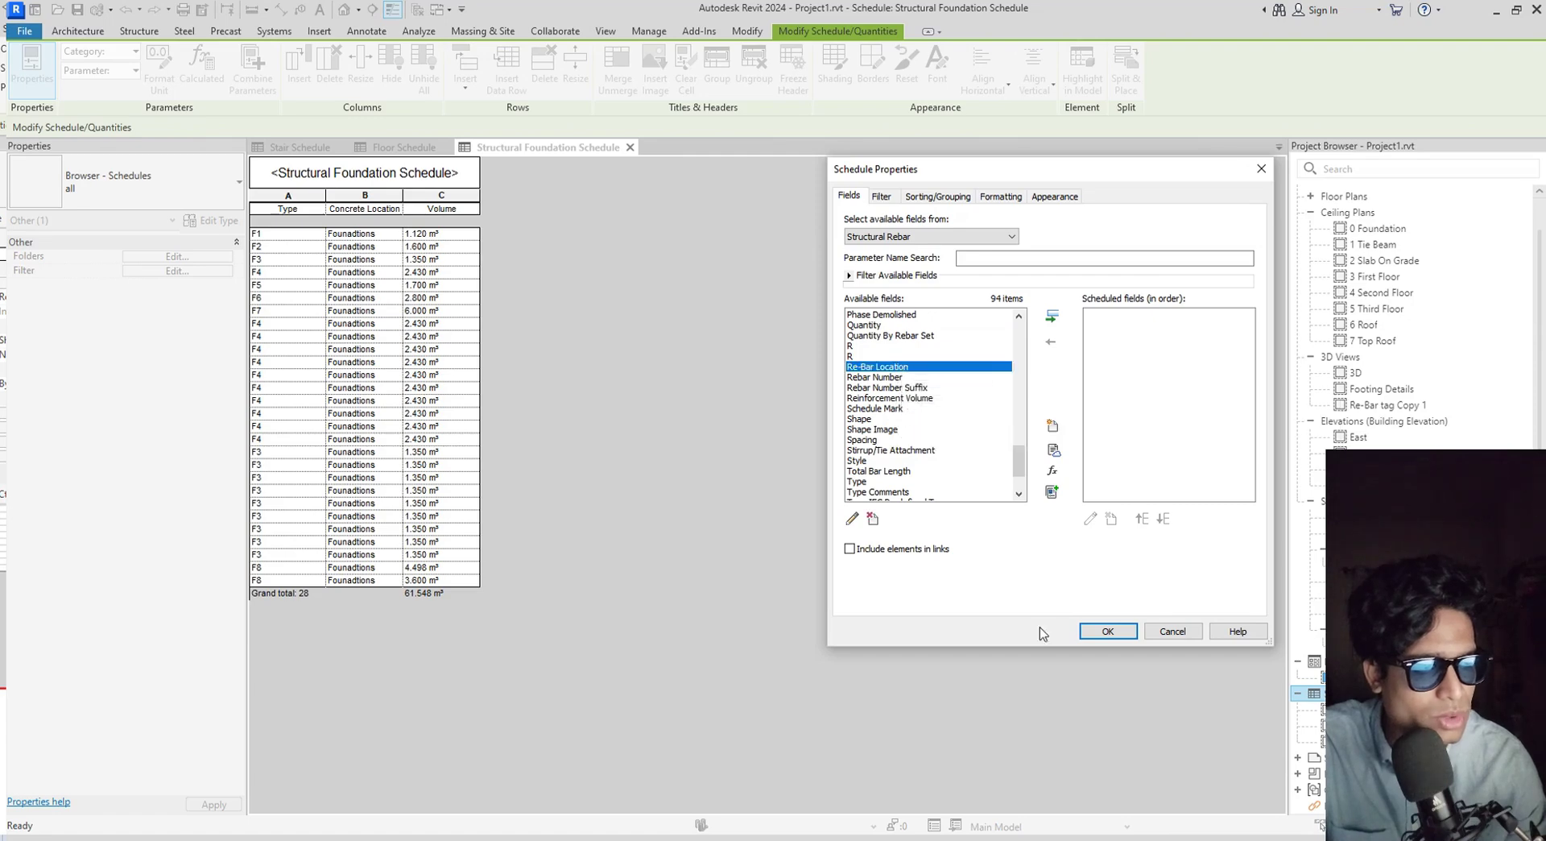
pyautogui.click(1052, 316)
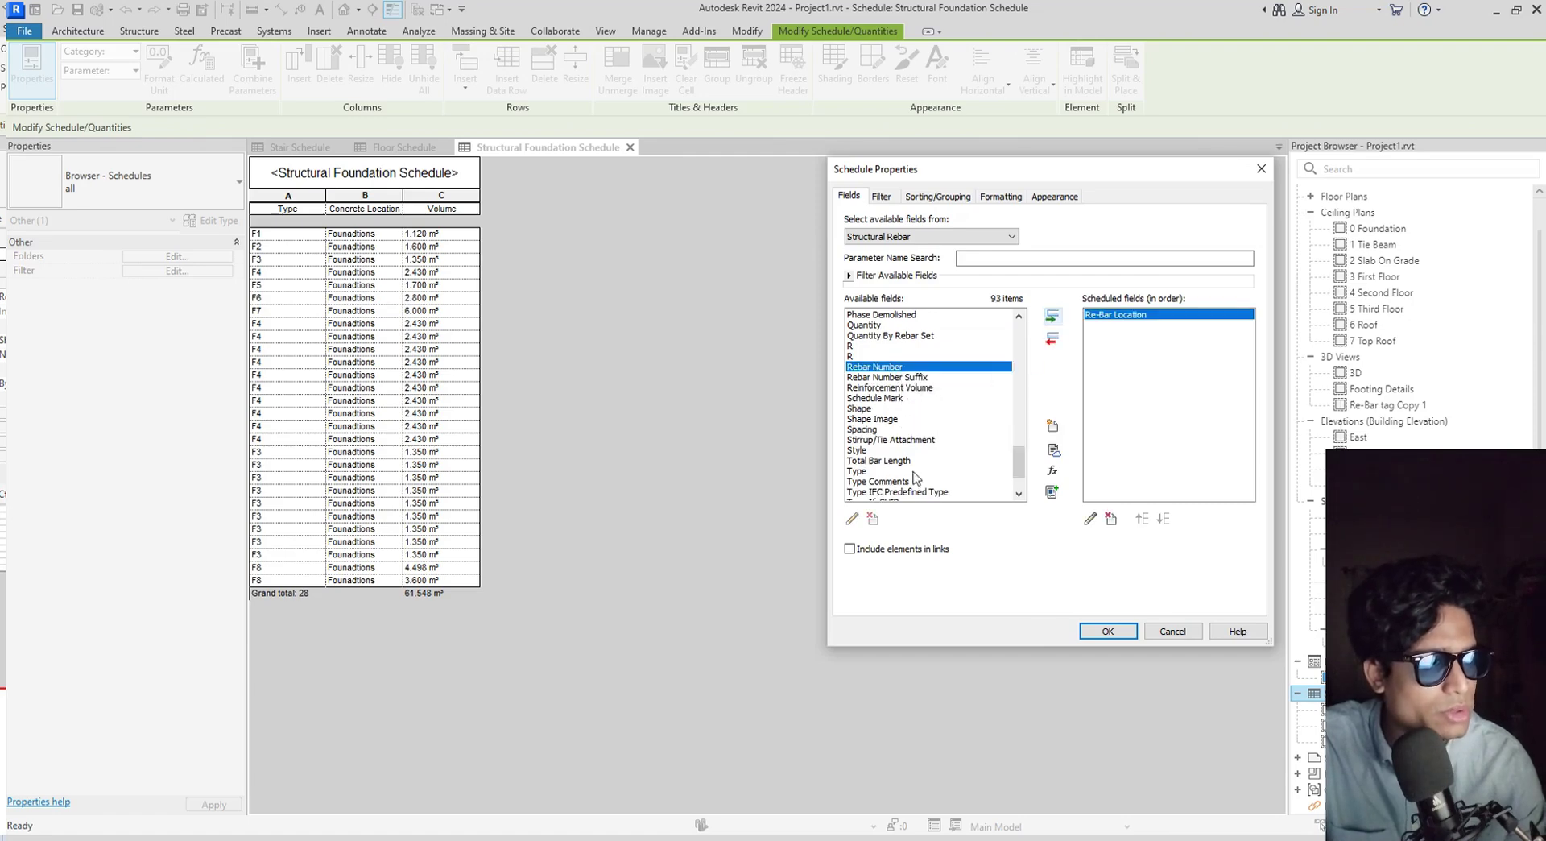
# Add the Bar Diameter field to the scheduled fields below Re-Bar Location.
pyautogui.scroll(3, 916, 479)
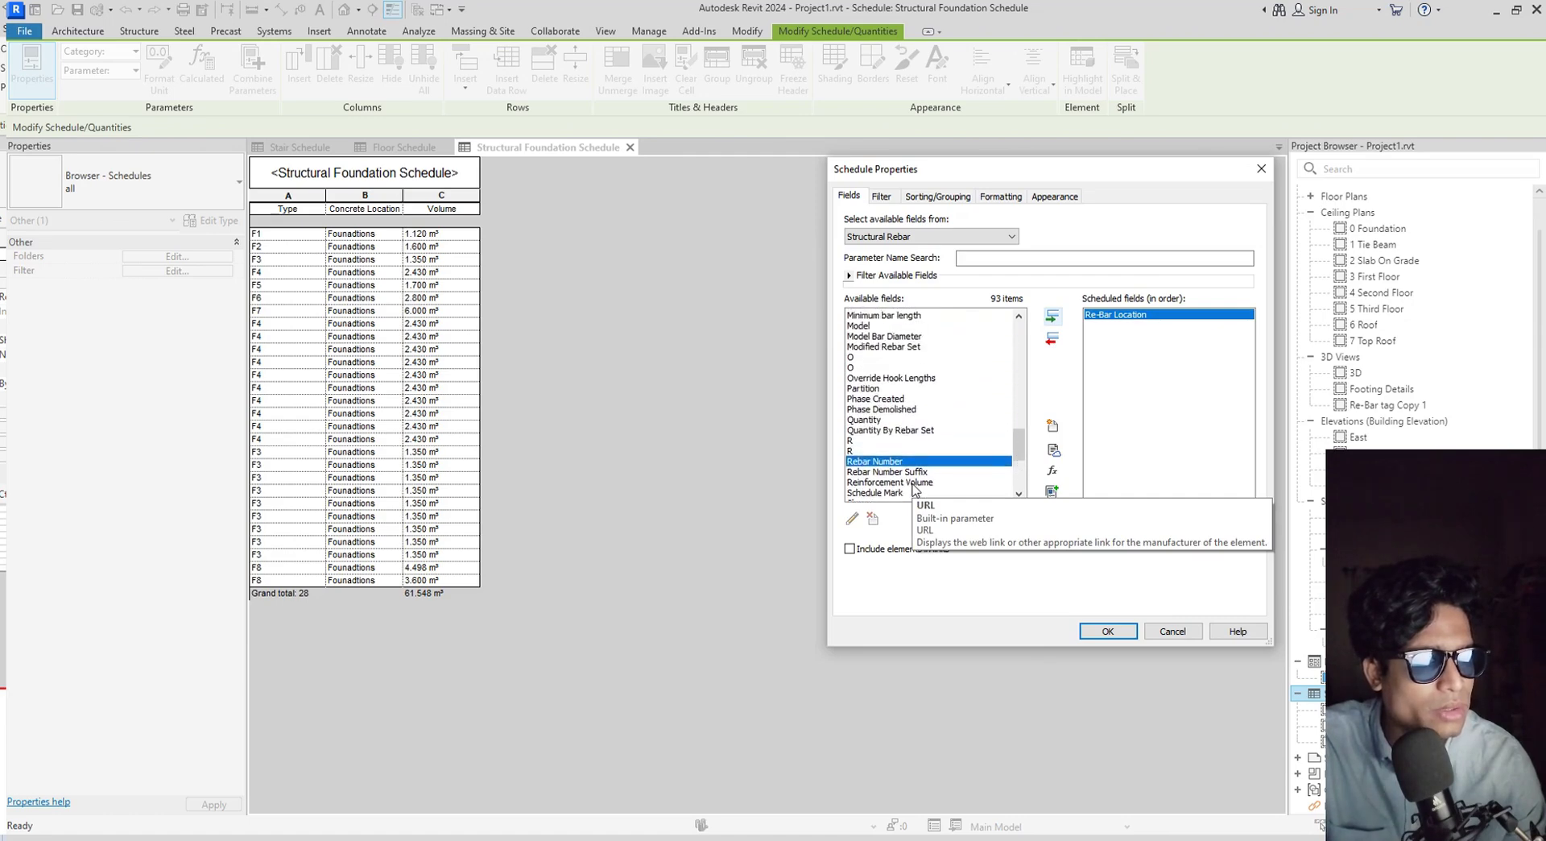
pyautogui.scroll(15, 913, 483)
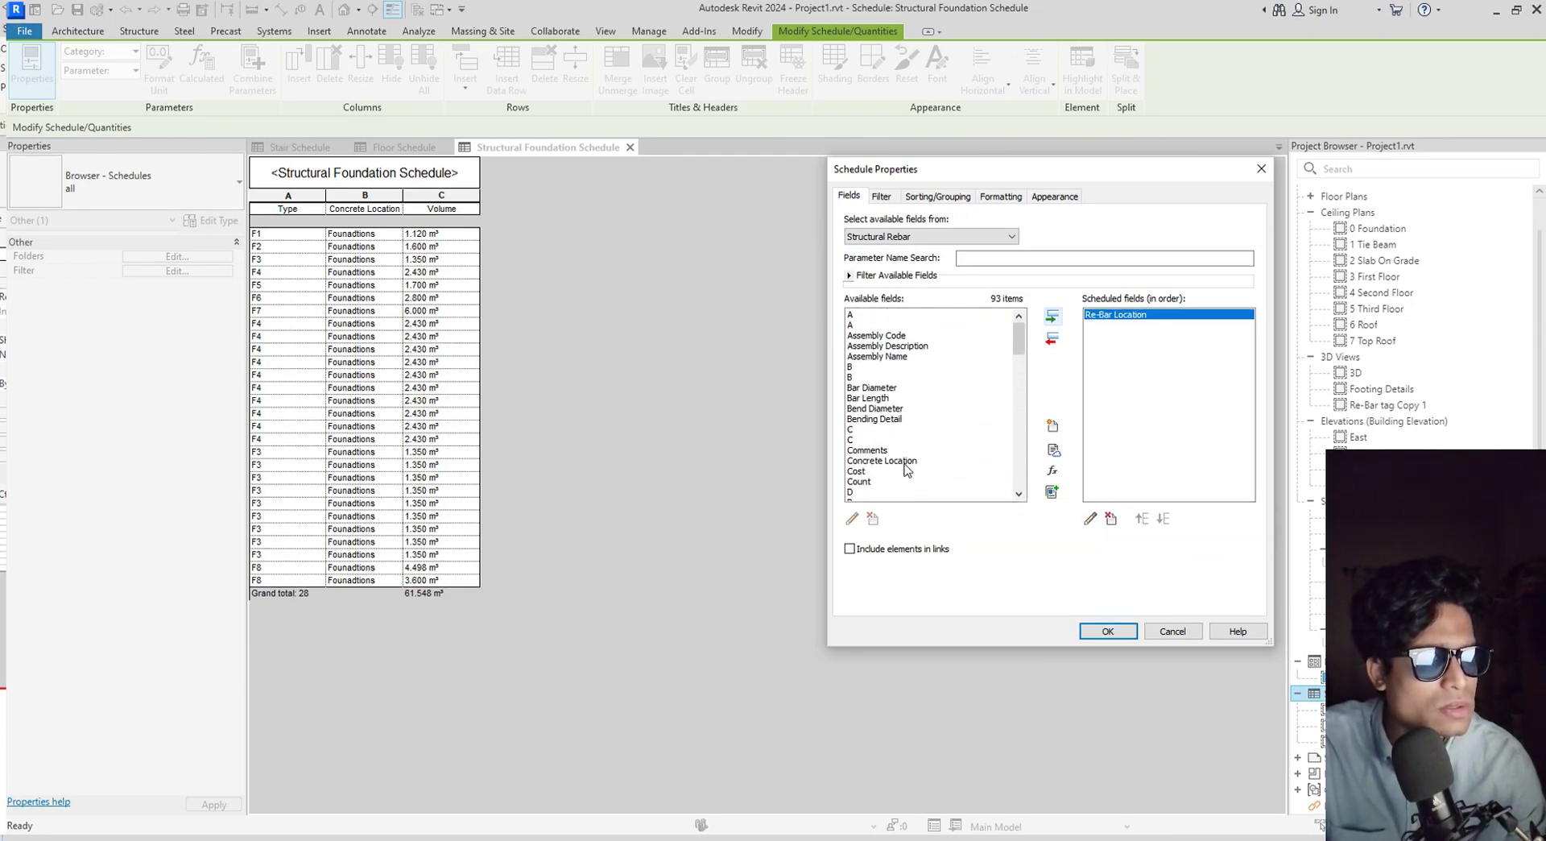
pyautogui.click(874, 387)
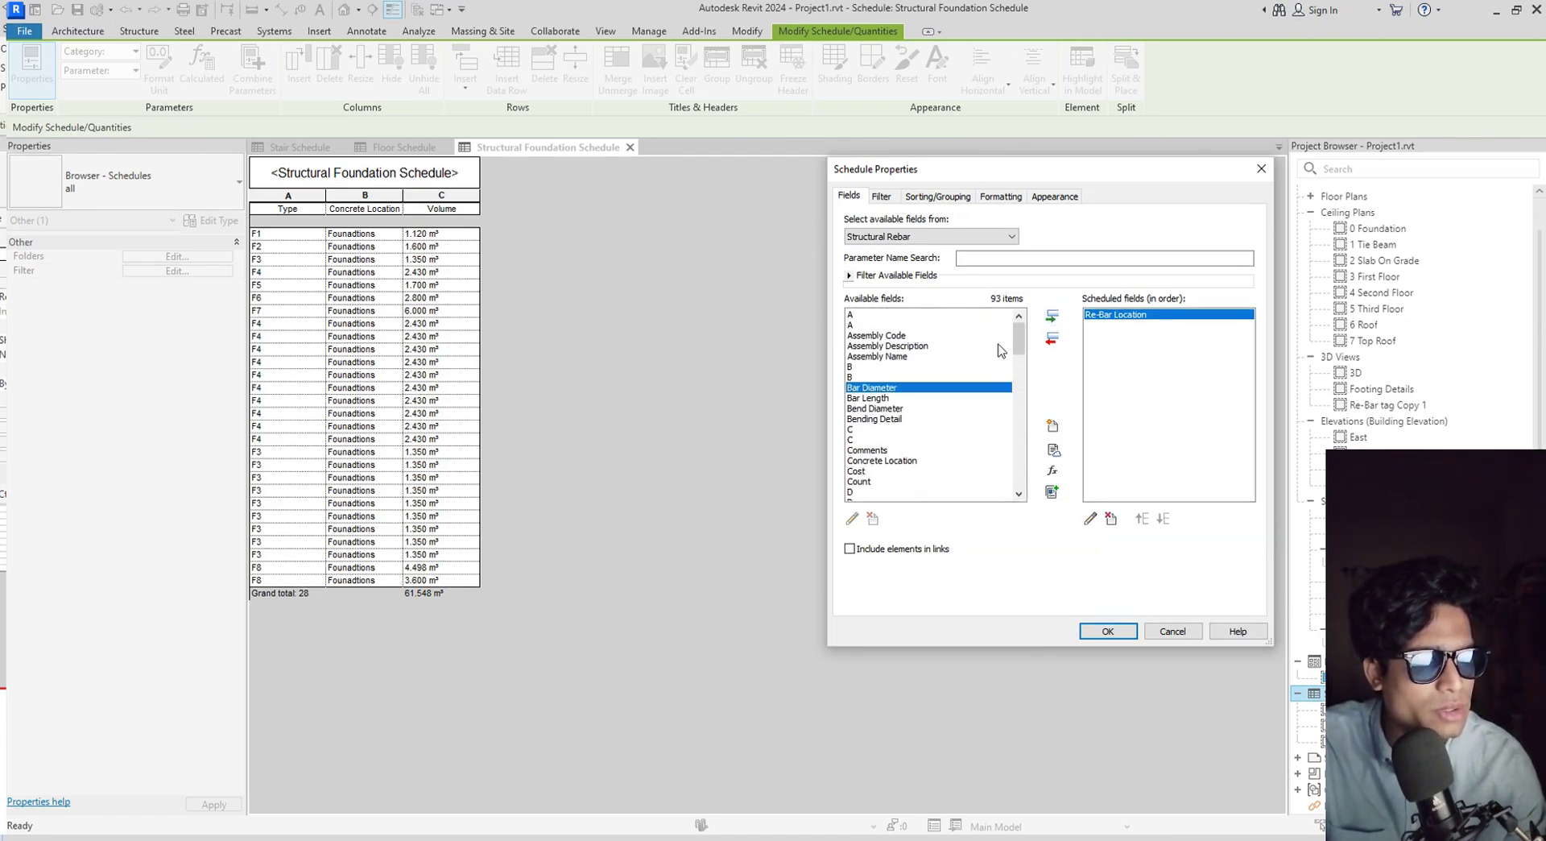
pyautogui.click(1052, 318)
# Look through the whole list of available structural rebar fields for quantity-related parameters.
pyautogui.scroll(-12, 921, 458)
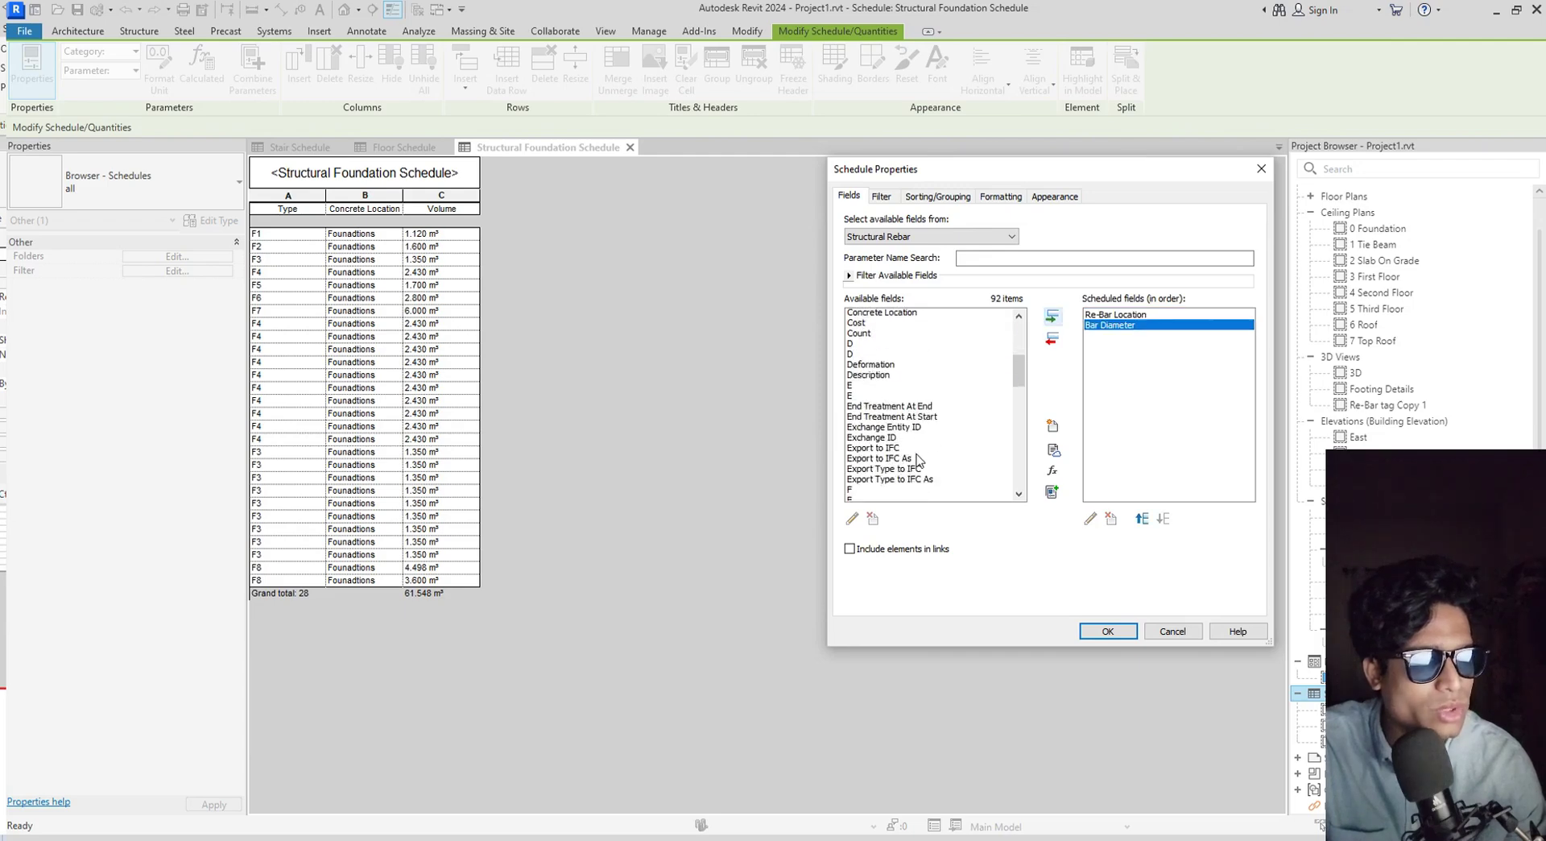
pyautogui.scroll(-4, 917, 457)
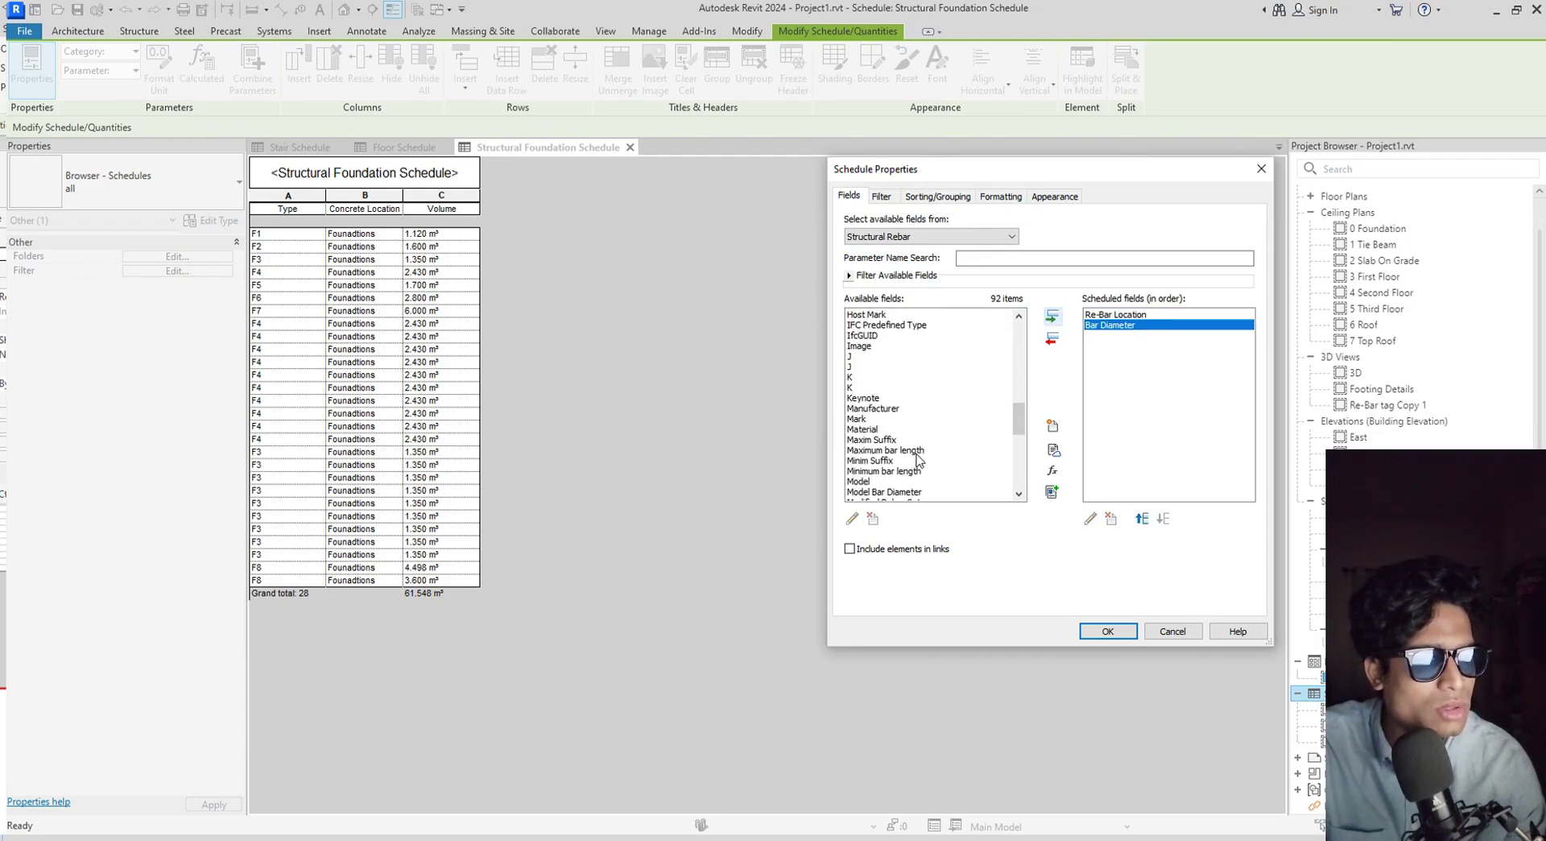
pyautogui.scroll(-7, 918, 457)
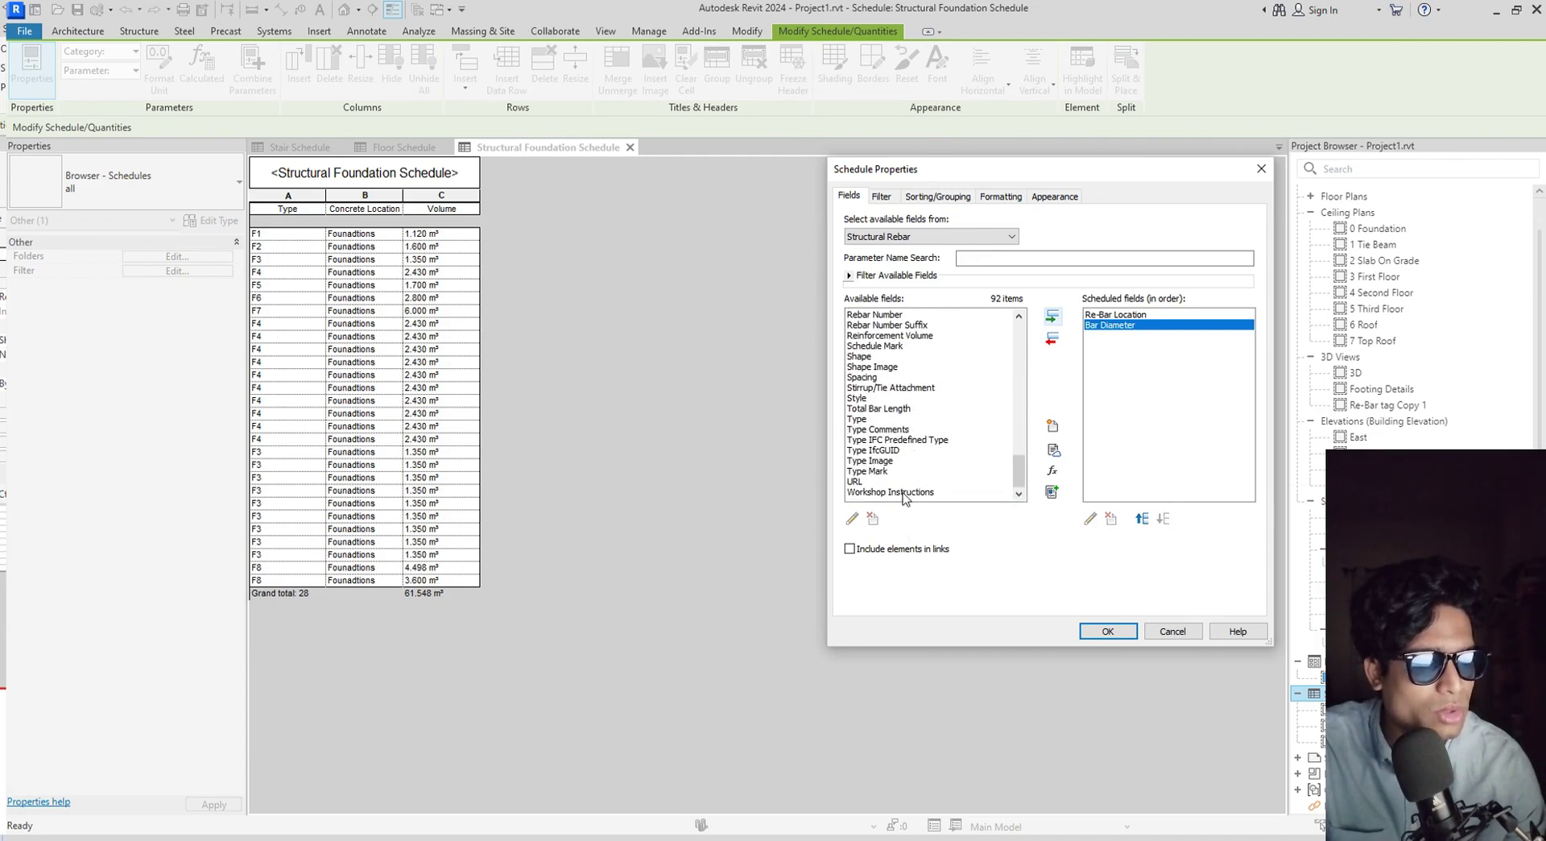
pyautogui.click(878, 429)
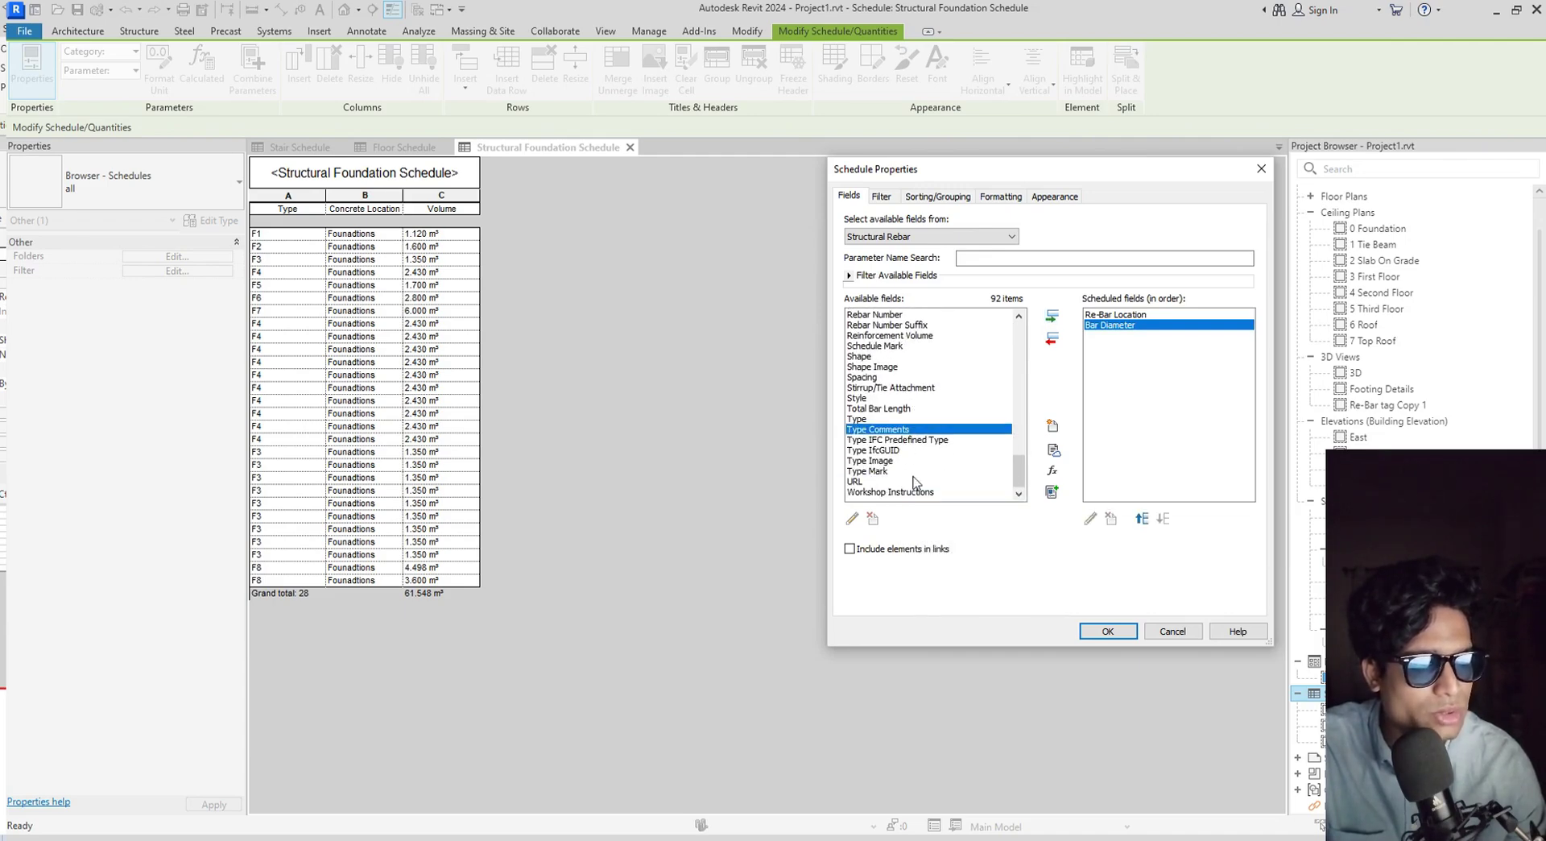
pyautogui.press('Up')
pyautogui.press('Up')
pyautogui.press('Up')
pyautogui.press('Up')
pyautogui.press('Up')
pyautogui.press('Up')
pyautogui.press('Up')
pyautogui.press('Up')
pyautogui.press('Up')
pyautogui.press('Up')
pyautogui.press('Up')
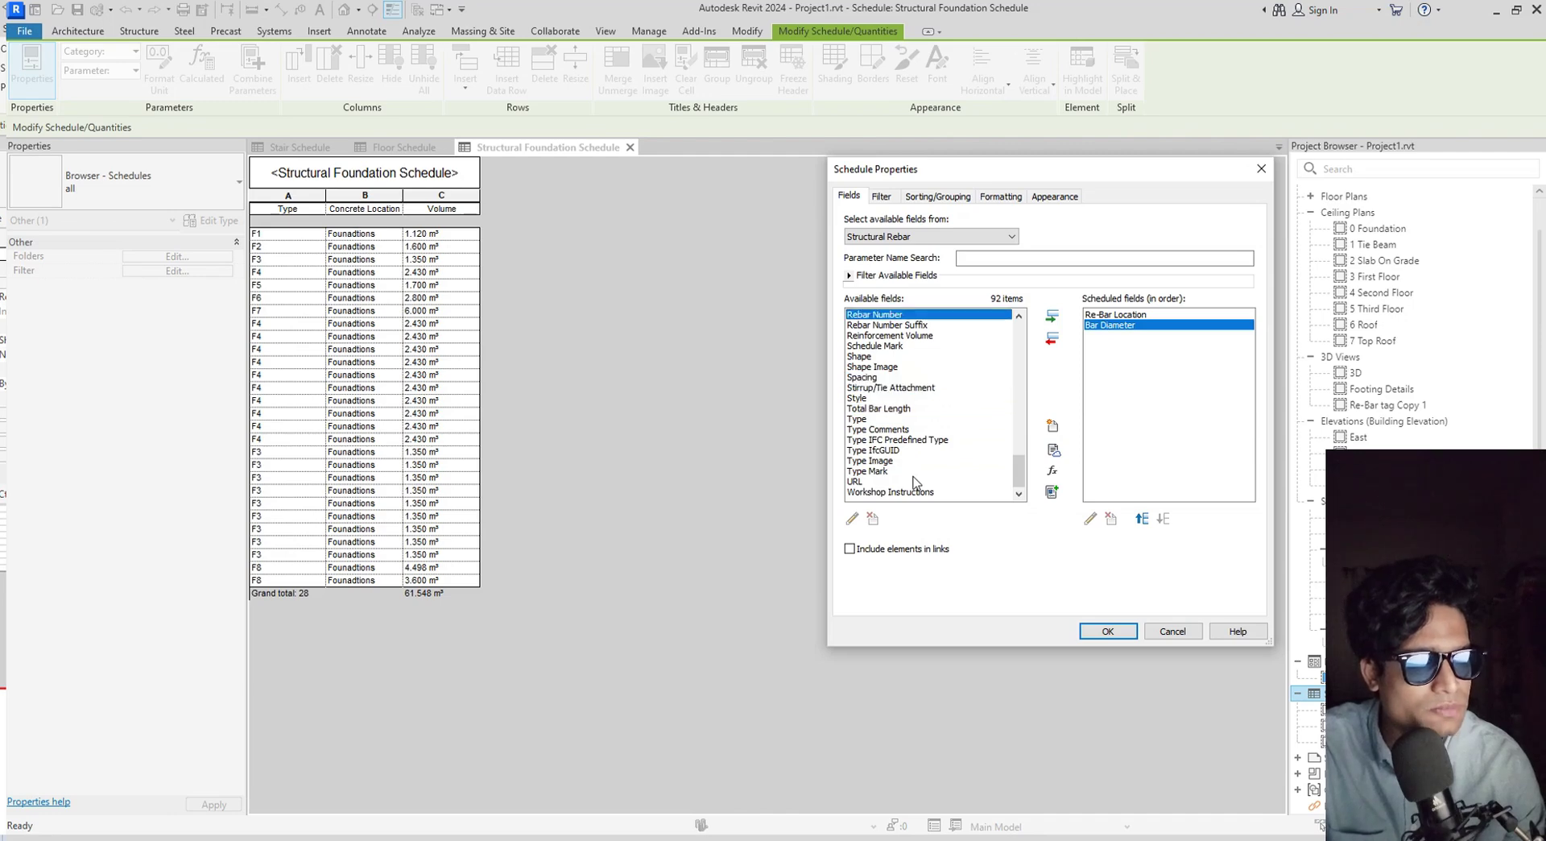
pyautogui.press('Up')
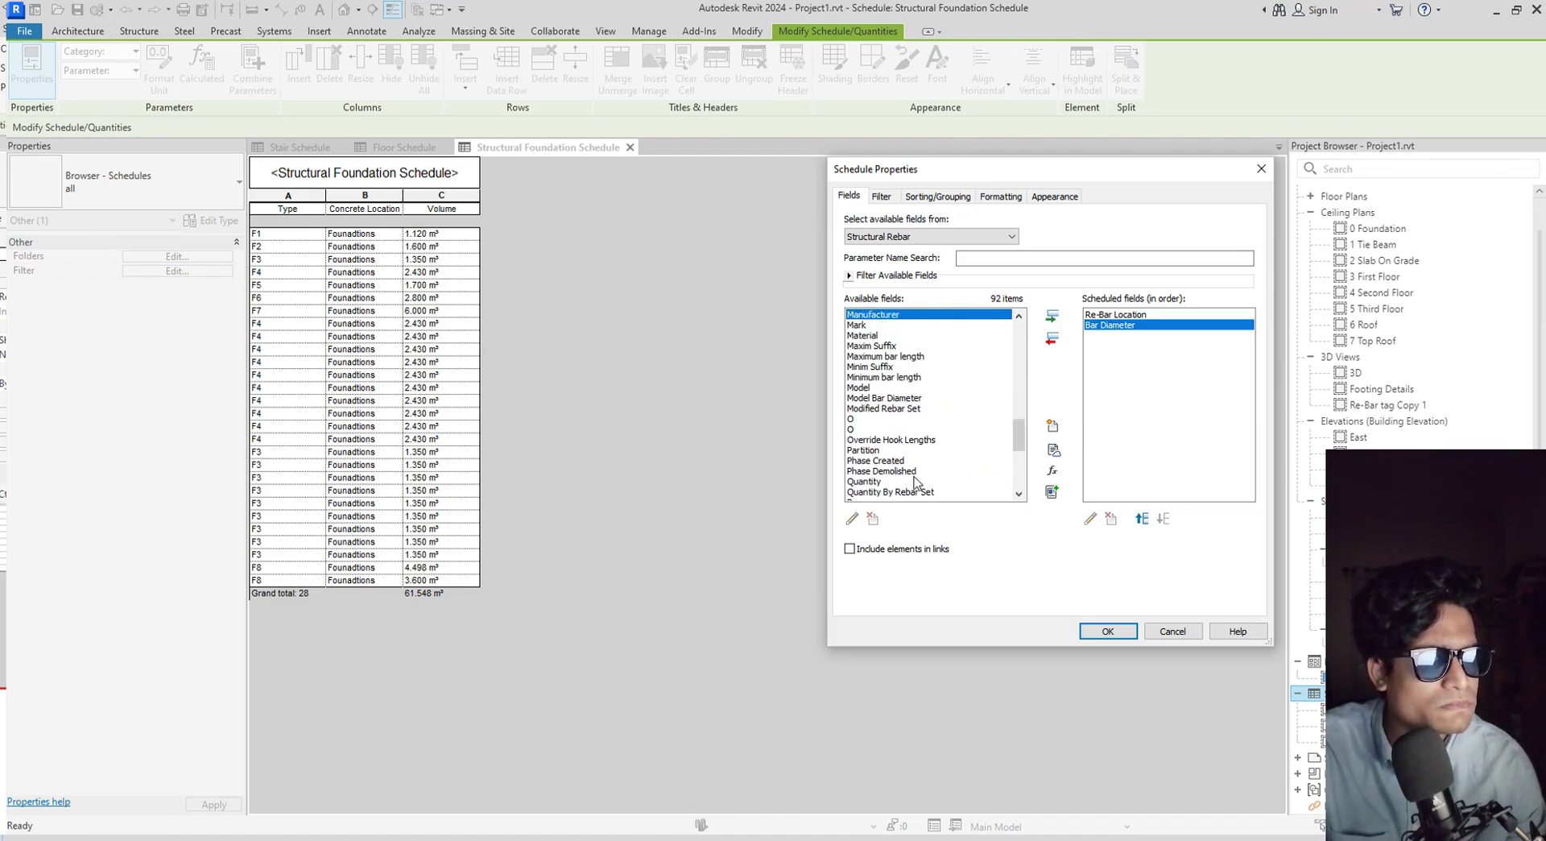
pyautogui.press('Up')
pyautogui.press('Up')
pyautogui.press('Up')
pyautogui.press('Up')
pyautogui.press('Up')
pyautogui.press('Up')
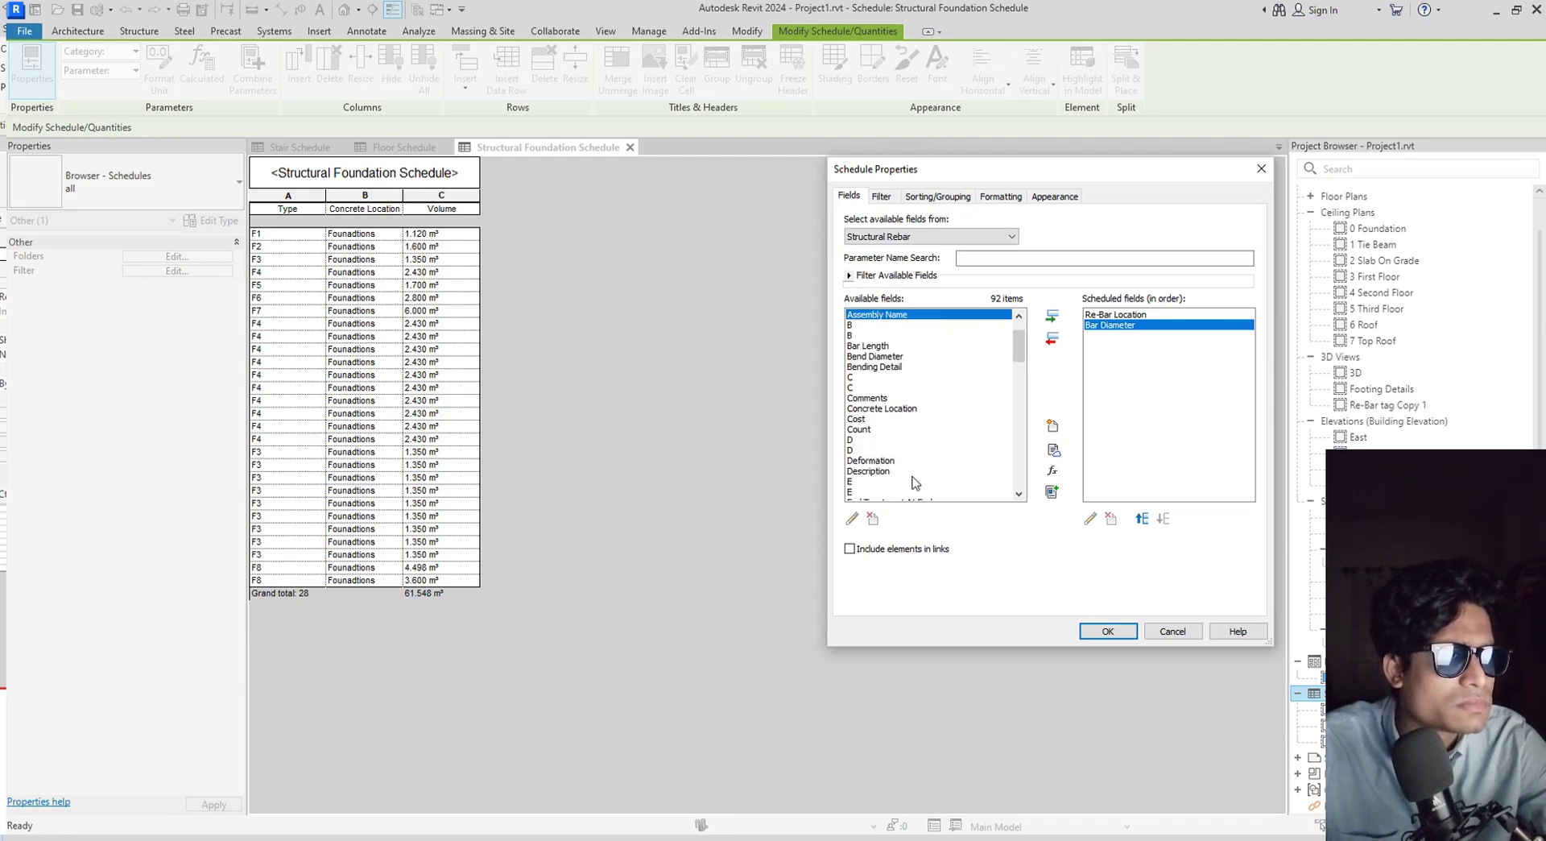
# Find the Reinforcement Volume field and add it to the rebar schedule after Bar Diameter.
pyautogui.press('Down')
pyautogui.press('Down')
pyautogui.press('Down')
pyautogui.press('Down')
pyautogui.press('Down')
pyautogui.press('Down')
pyautogui.press('Down')
pyautogui.press('Down')
pyautogui.press('Down')
pyautogui.press('Down')
pyautogui.press('Down')
pyautogui.press('Down')
pyautogui.press('Down')
pyautogui.press('Down')
pyautogui.press('Down')
pyautogui.press('Down')
pyautogui.press('Down')
pyautogui.press('Down')
pyautogui.press('Down')
pyautogui.press('Down')
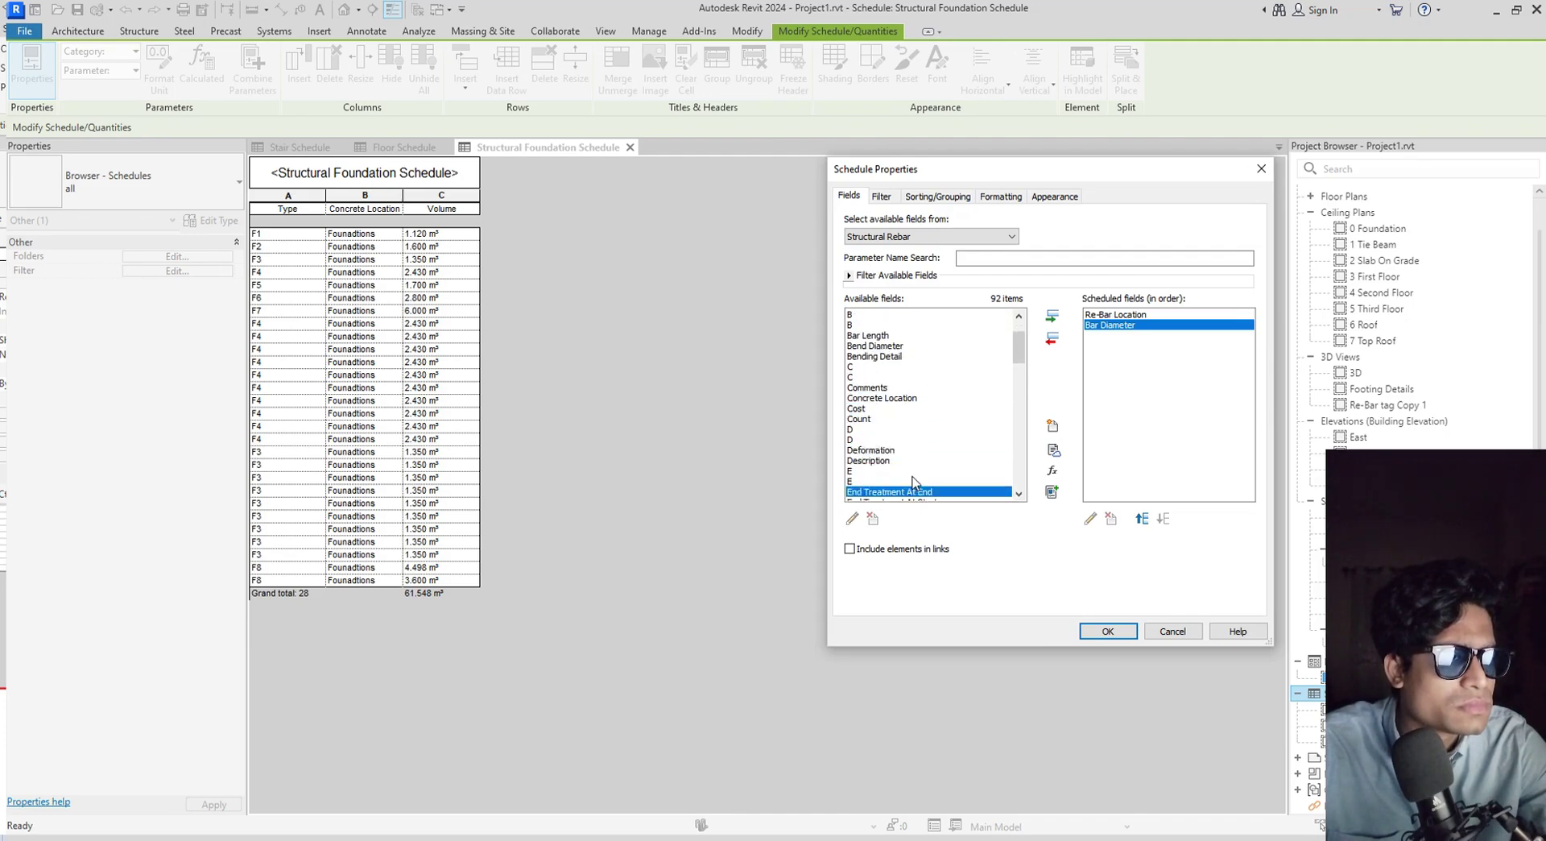
pyautogui.press('Down')
pyautogui.press('Down')
pyautogui.press('Down')
pyautogui.press('Down')
pyautogui.press('Down')
pyautogui.press('Down')
pyautogui.press('Down')
pyautogui.press('Down')
pyautogui.press('Down')
pyautogui.press('Down')
pyautogui.press('Down')
pyautogui.press('Down')
pyautogui.press('Down')
pyautogui.press('Down')
pyautogui.press('Down')
pyautogui.press('Down')
pyautogui.press('Down')
pyautogui.press('Down')
pyautogui.press('Down')
pyautogui.press('Down')
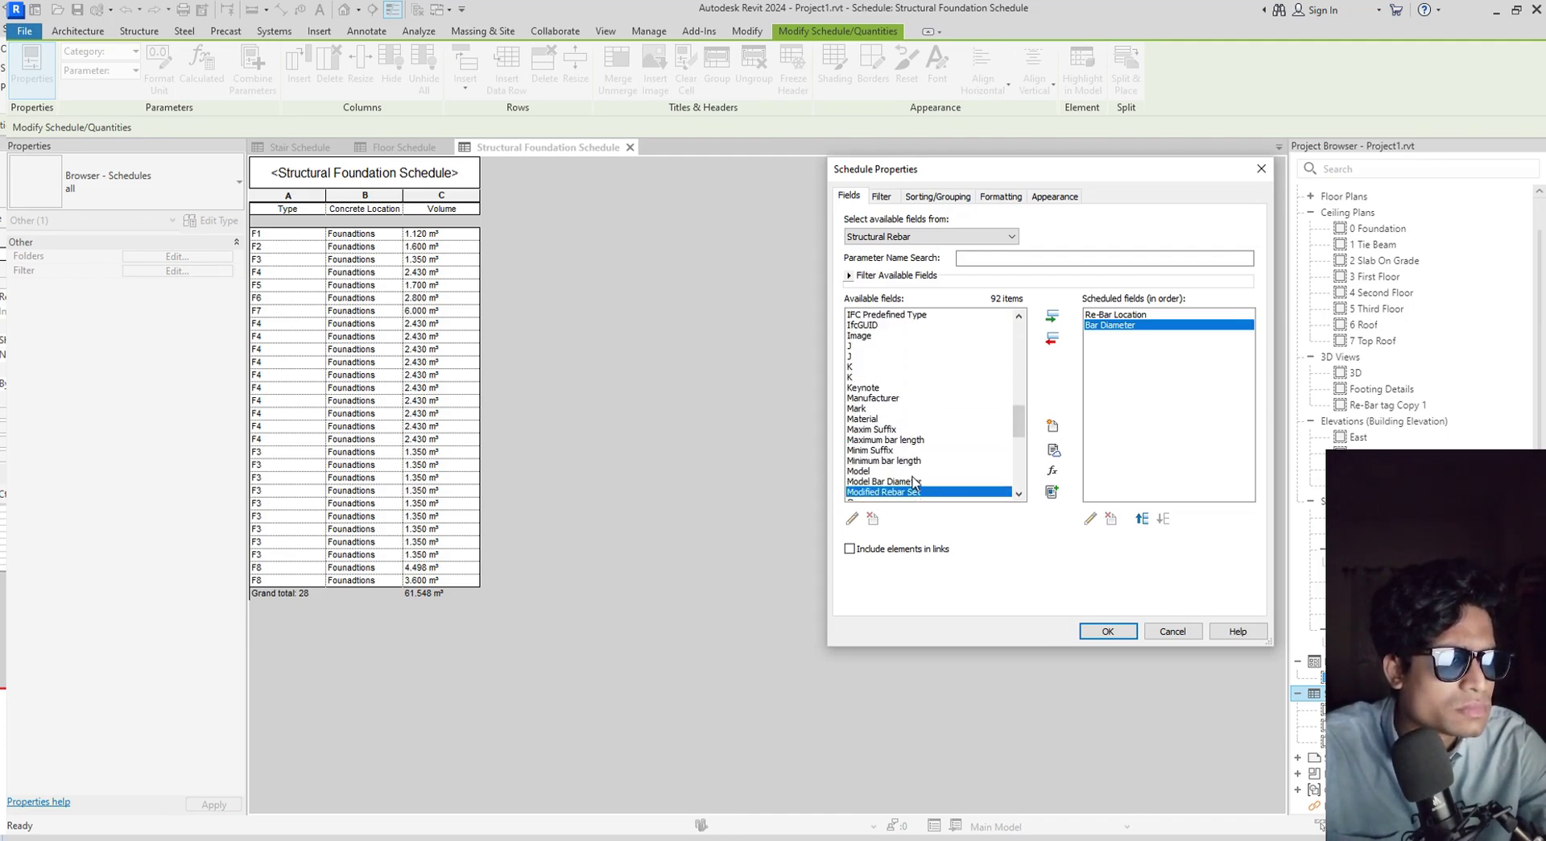
pyautogui.press('Down')
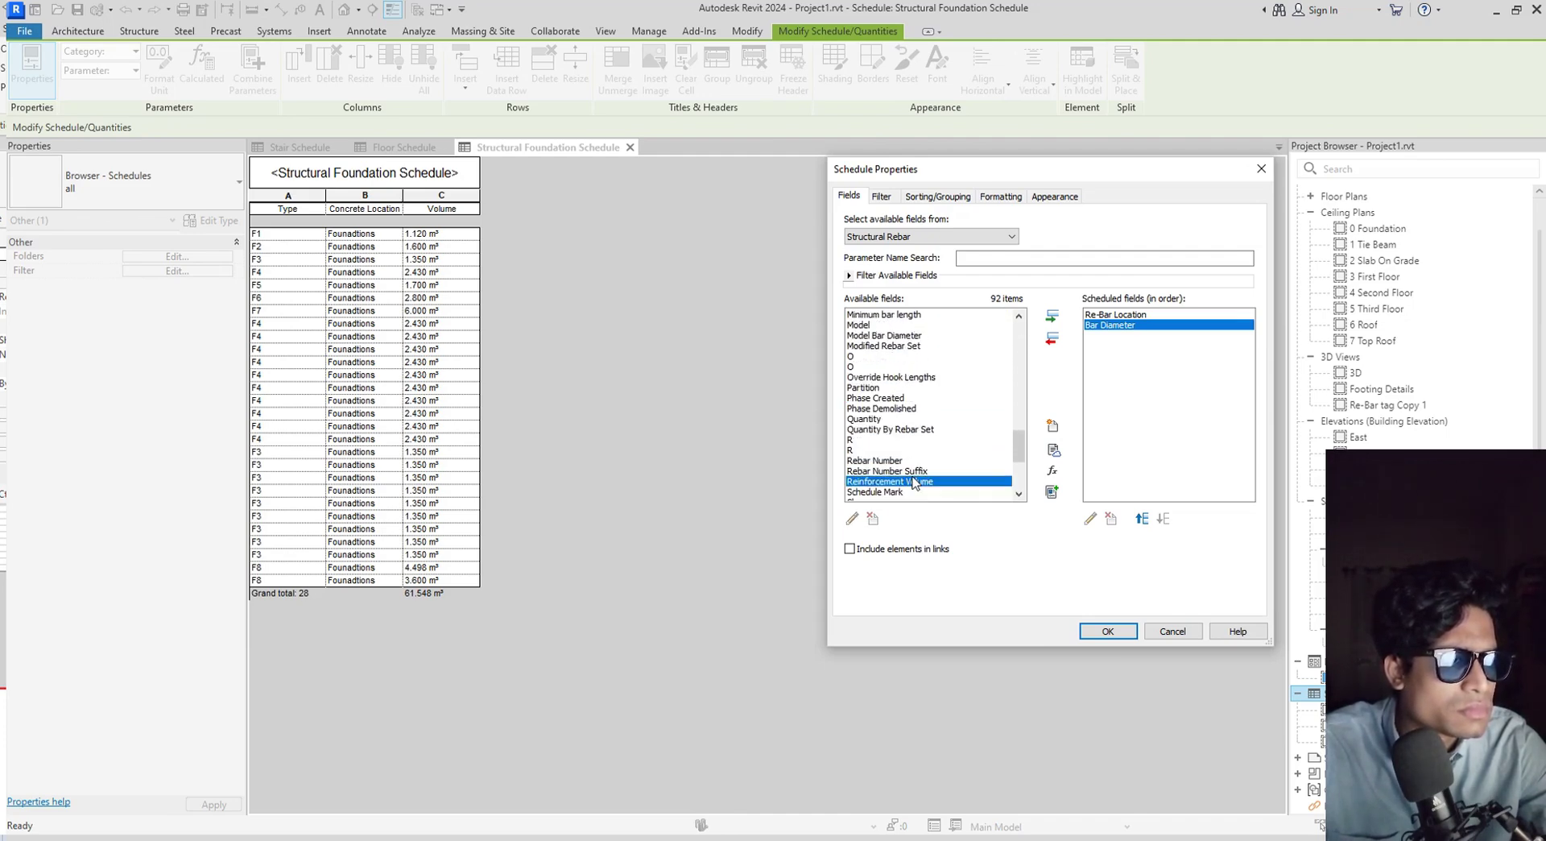
pyautogui.press('Up')
pyautogui.press('Up')
pyautogui.press('Up')
pyautogui.press('Down')
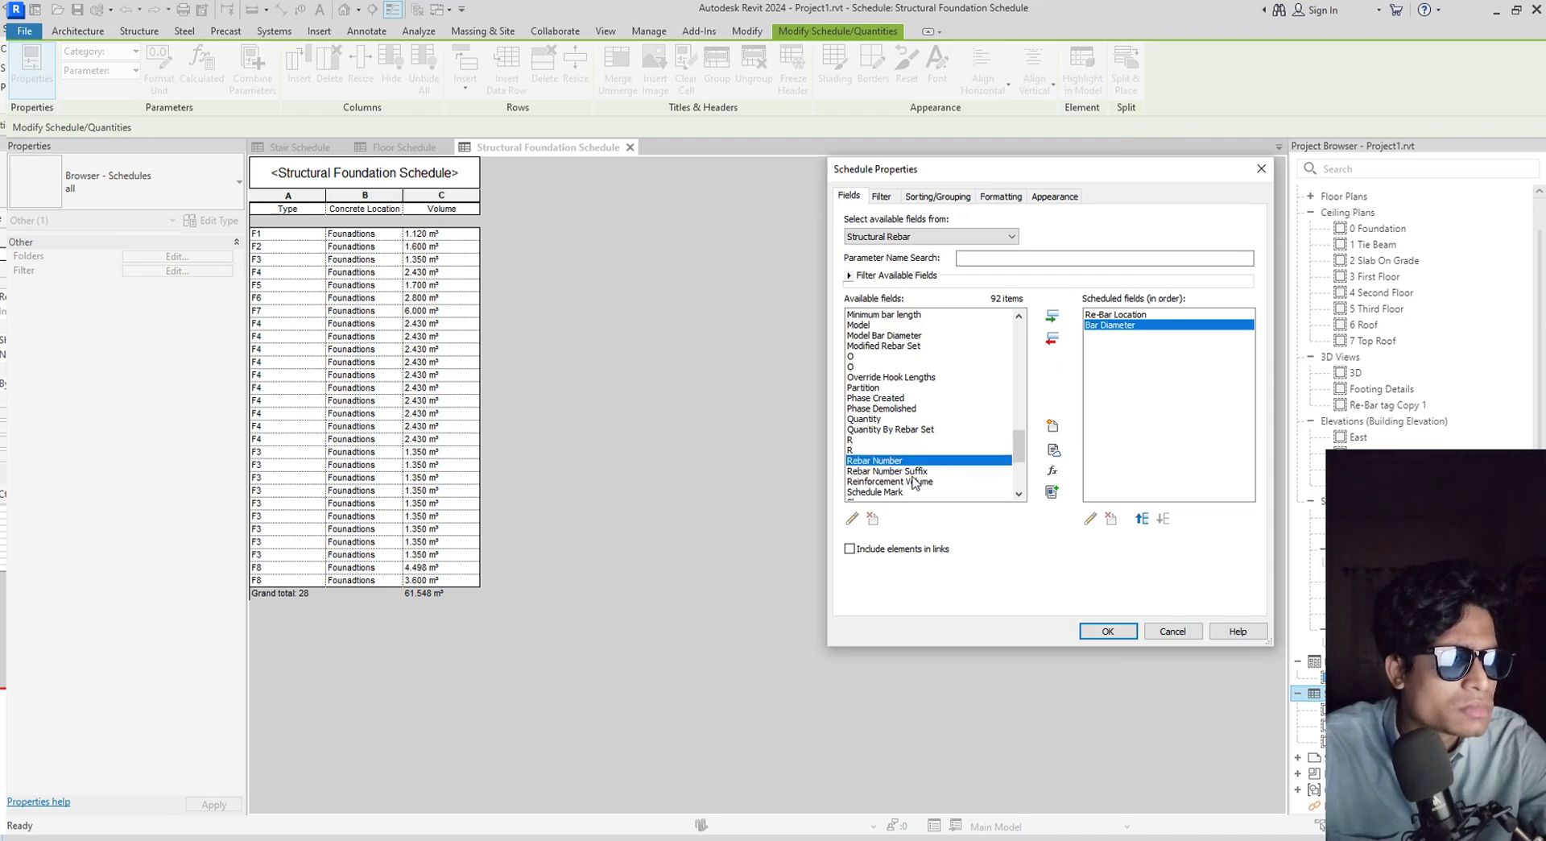
pyautogui.press('Down')
pyautogui.press('Down')
pyautogui.press('Down')
pyautogui.press('Down')
pyautogui.press('Up')
pyautogui.press('Up')
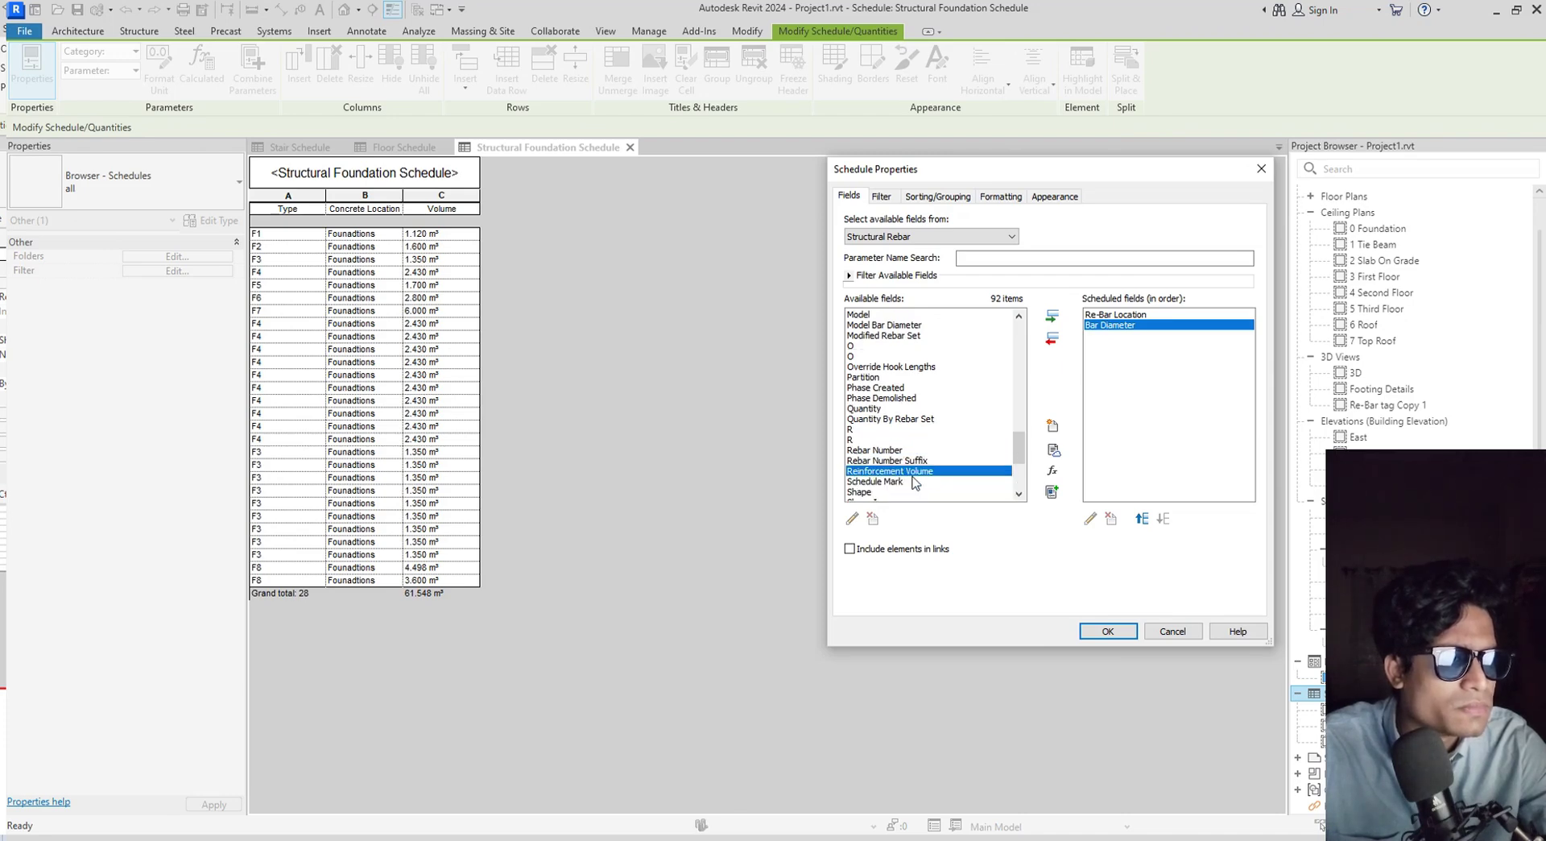
pyautogui.click(1052, 316)
# Review the remaining available rebar fields against the fields already scheduled.
pyautogui.scroll(-3, 922, 457)
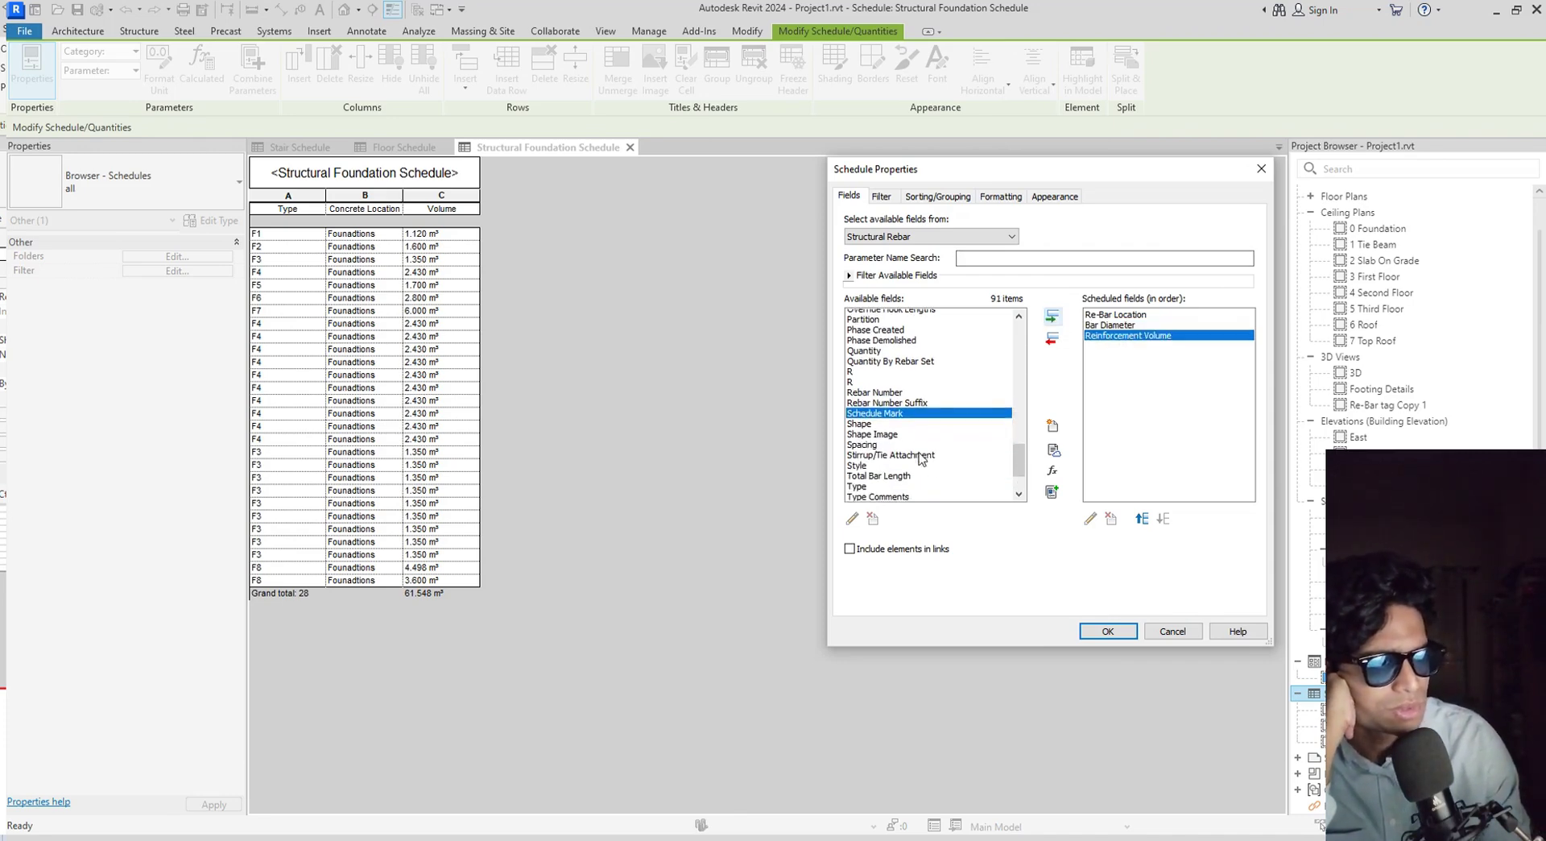
pyautogui.scroll(-1, 919, 471)
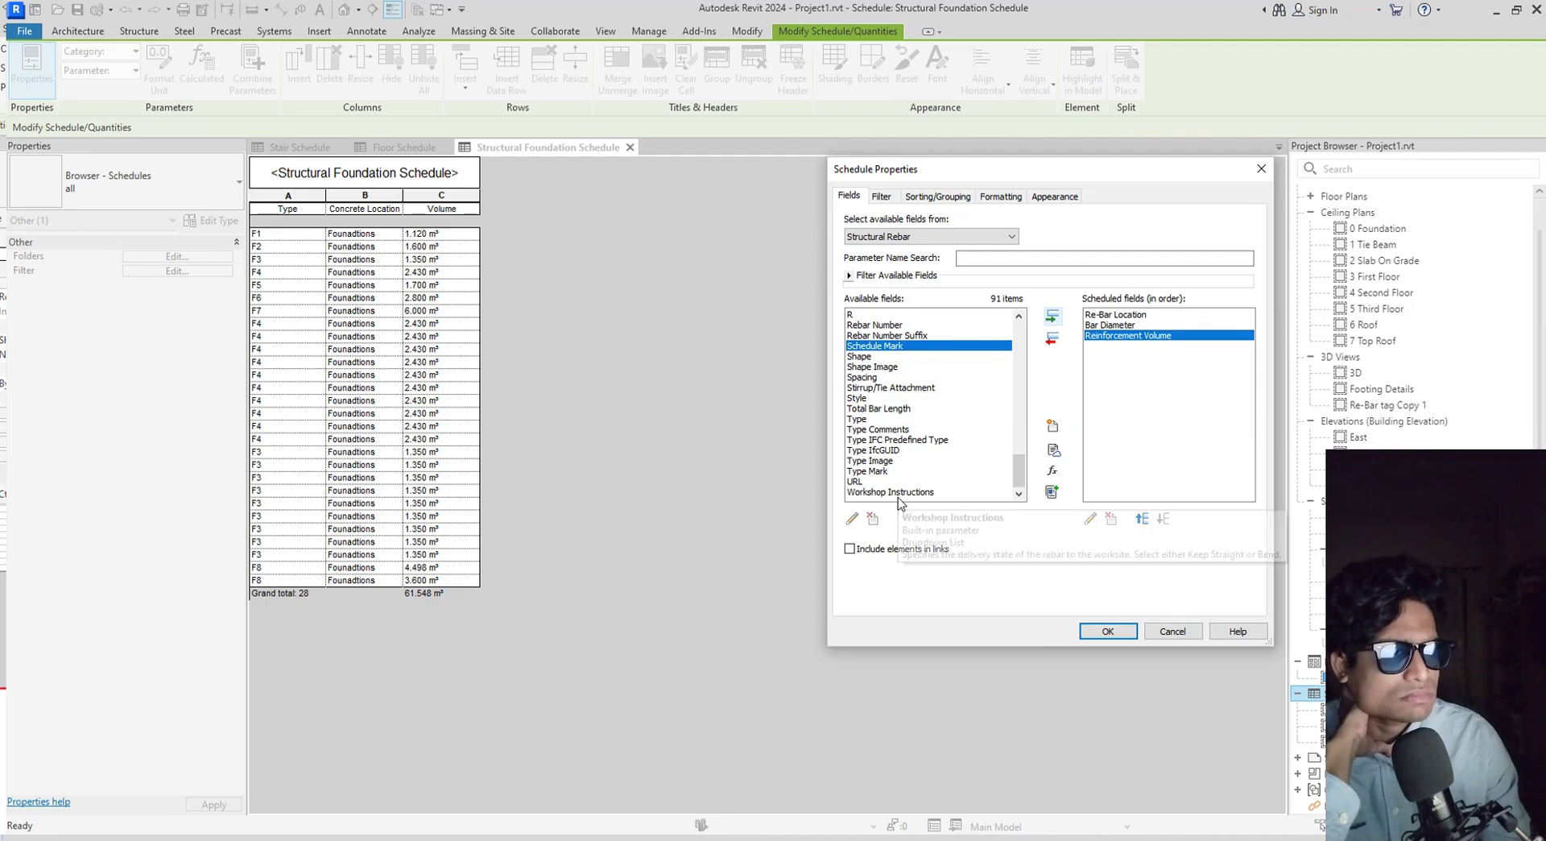
pyautogui.scroll(3, 939, 484)
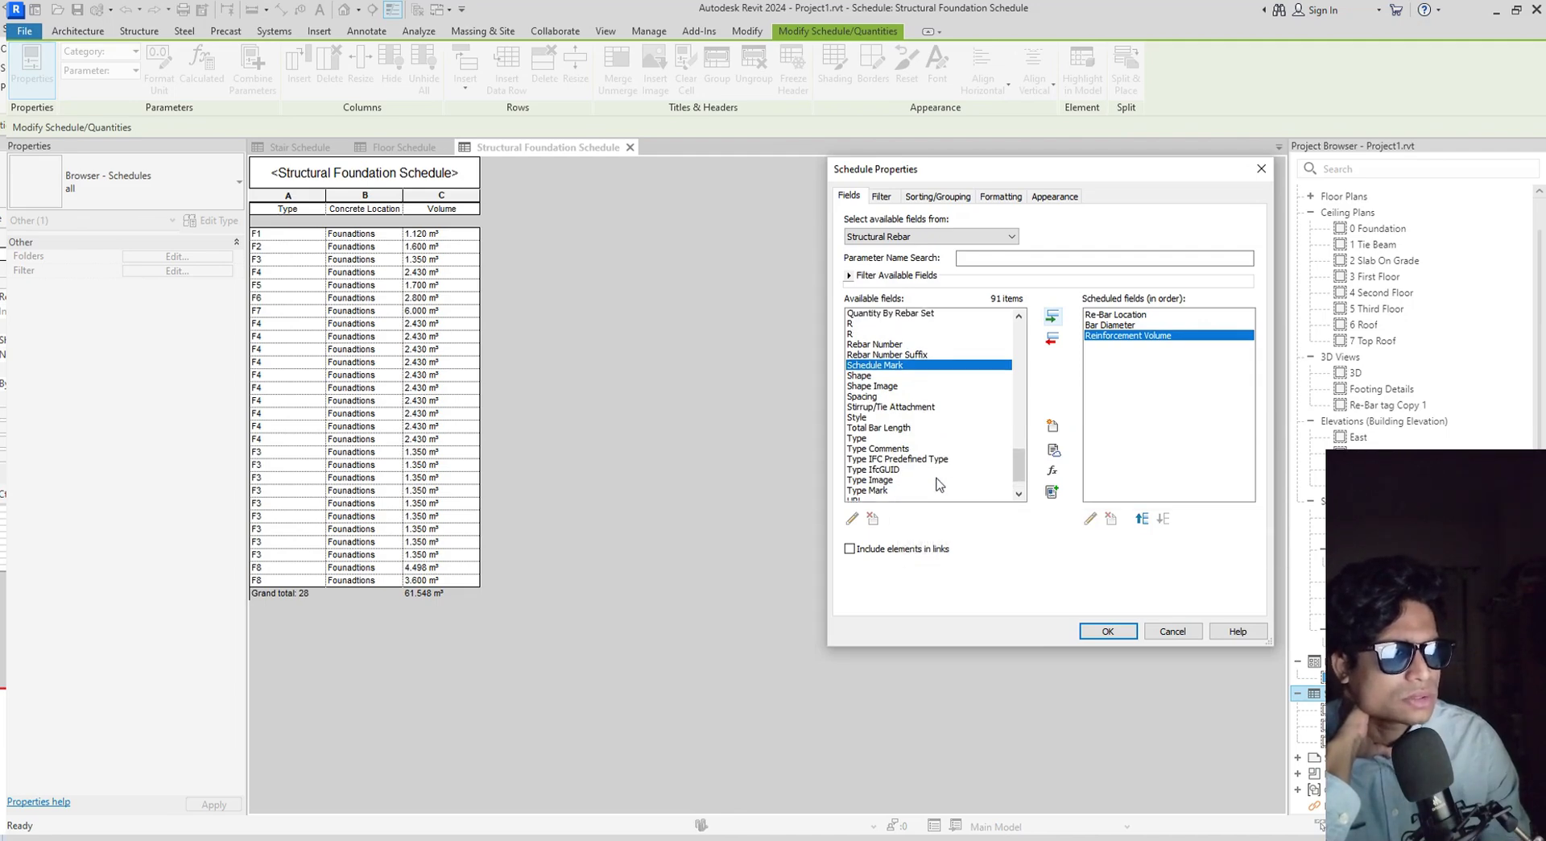
pyautogui.scroll(3, 938, 484)
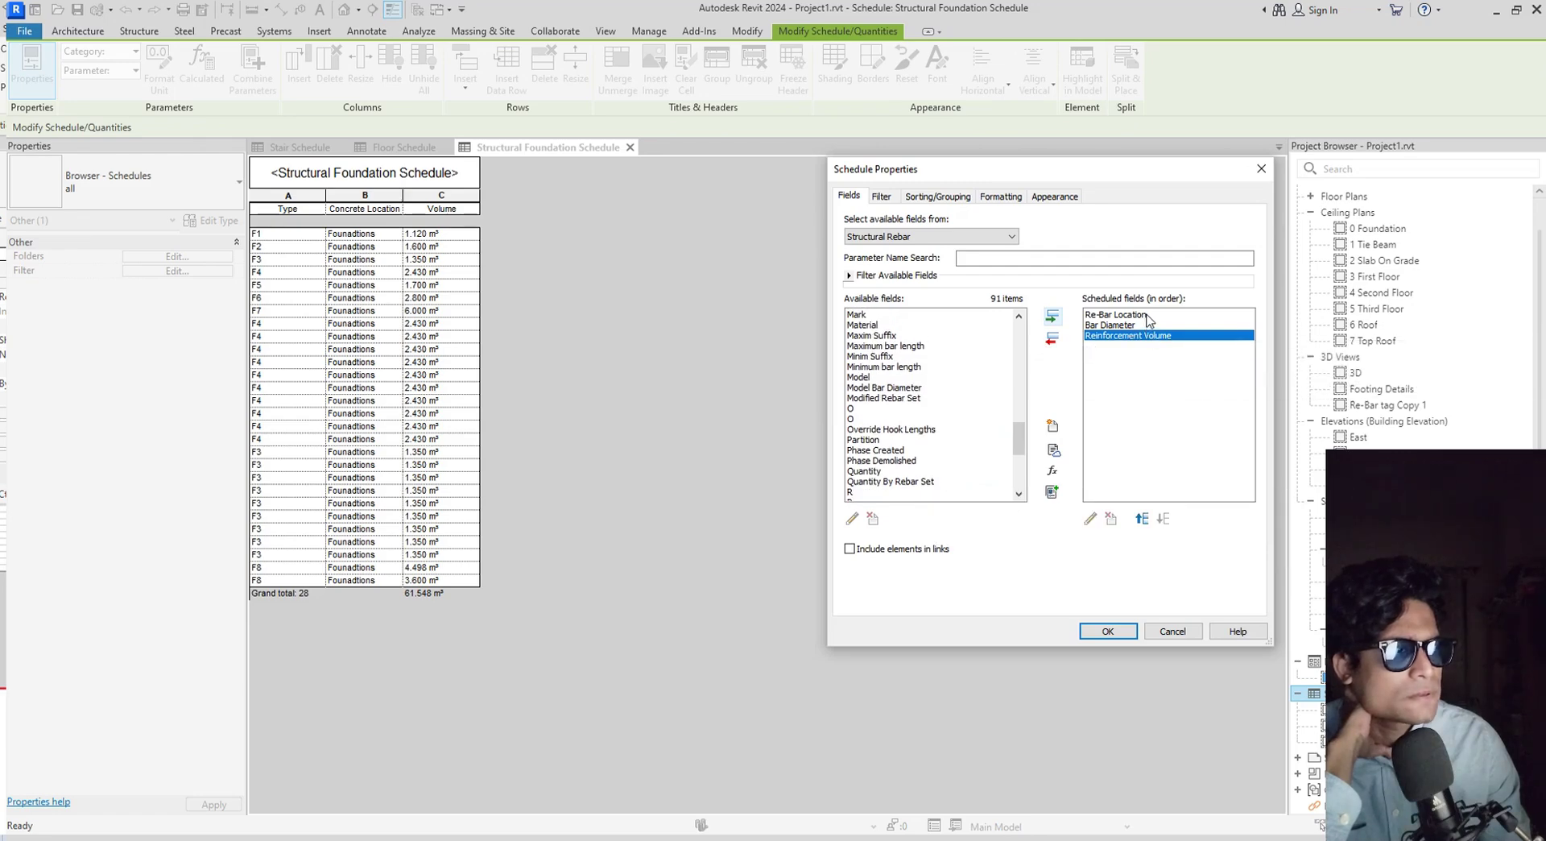
pyautogui.scroll(6, 946, 429)
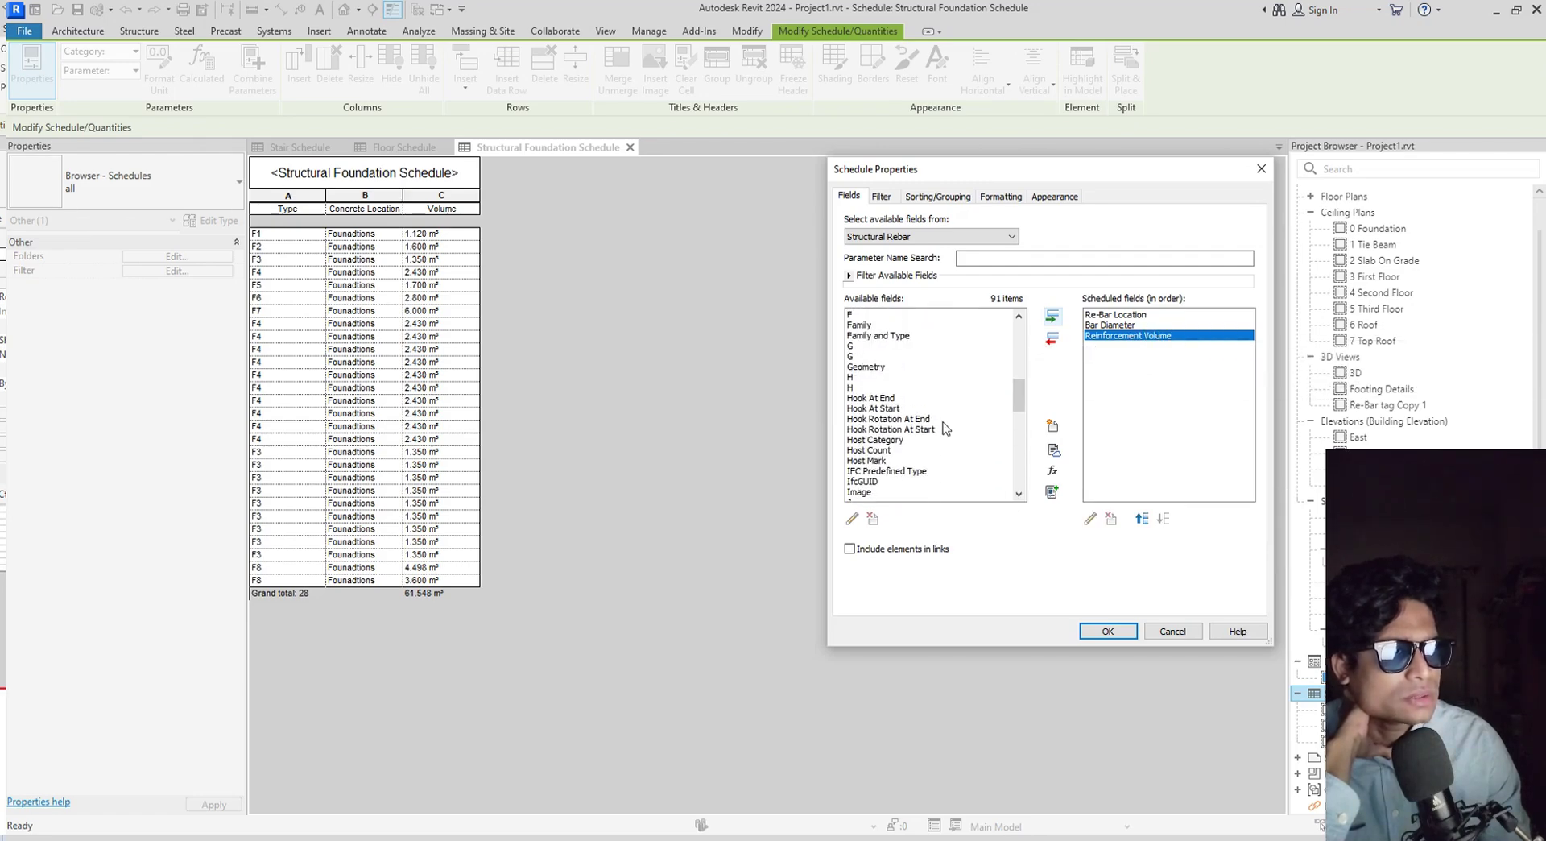
pyautogui.click(1126, 326)
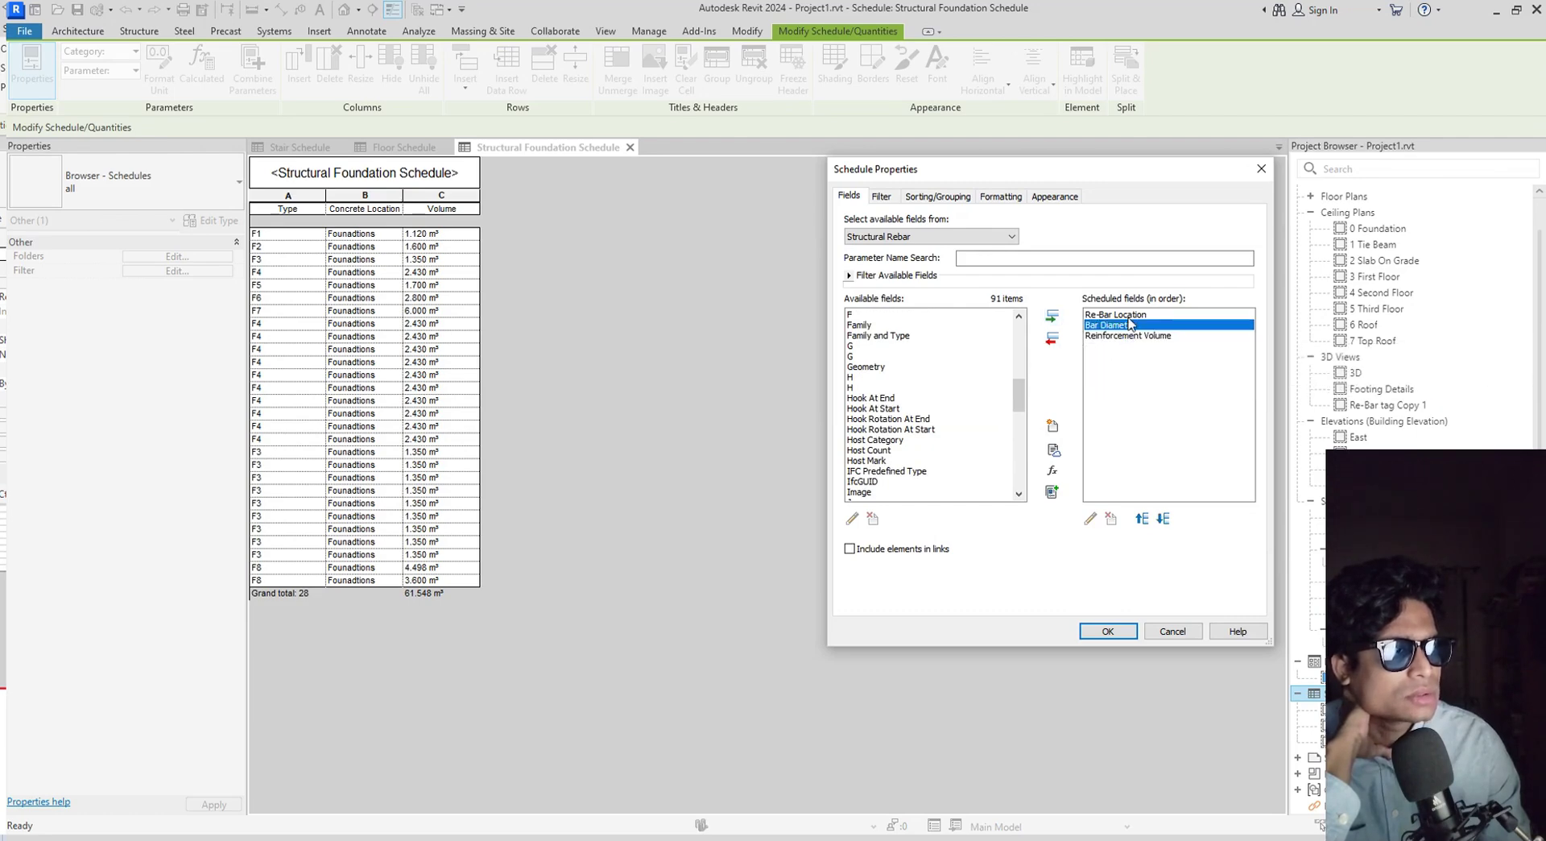
pyautogui.press('Up')
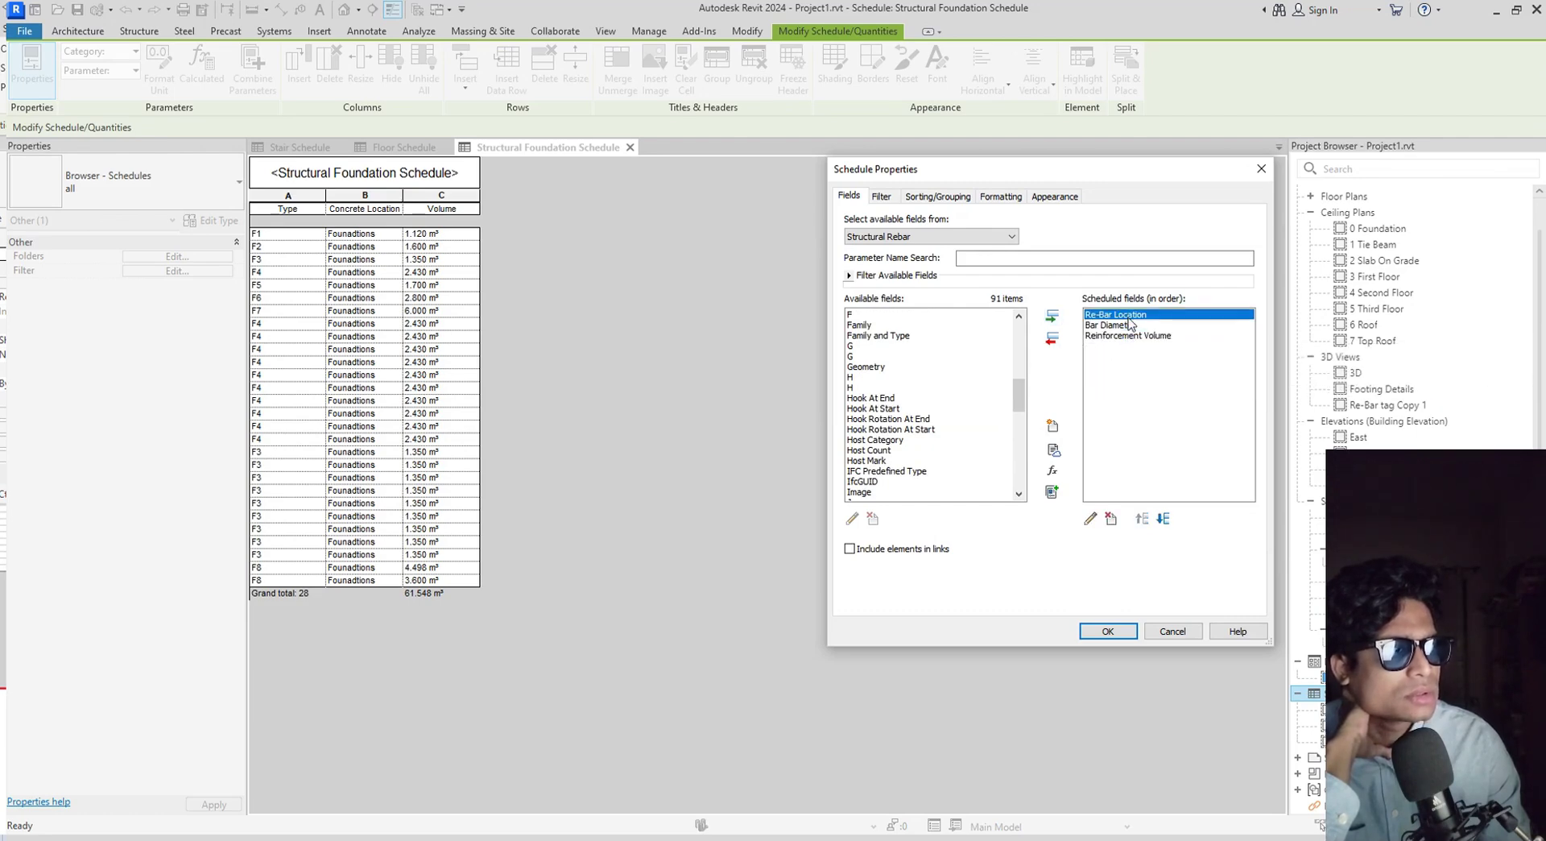
# Create the rebar schedule and format its Bar Diameter column in millimeters with 0 decimal places, overriding the project settings.
pyautogui.click(1109, 632)
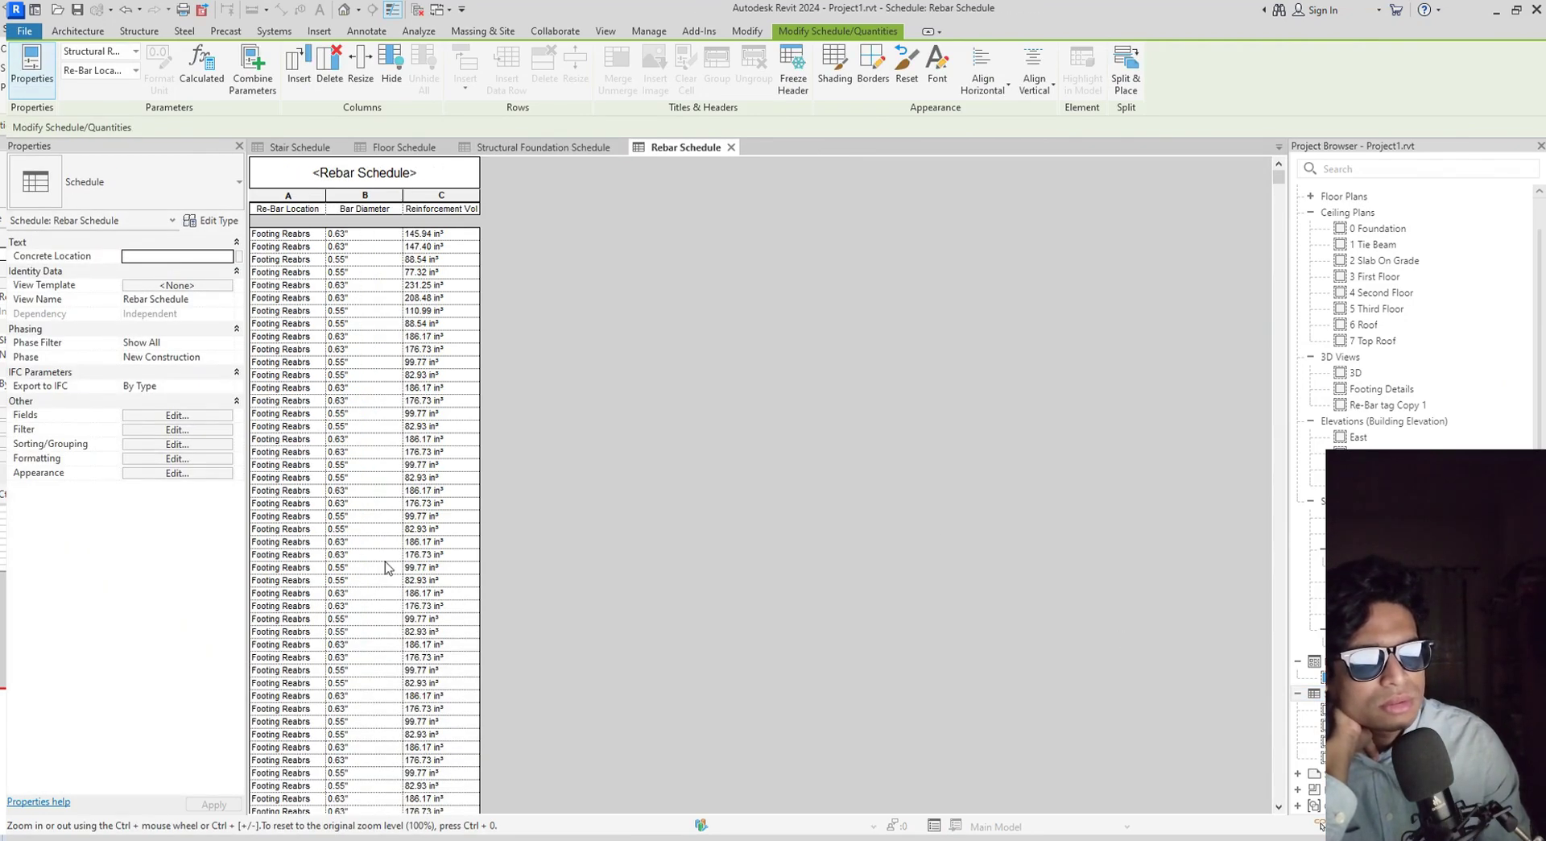
pyautogui.click(366, 208)
pyautogui.click(373, 198)
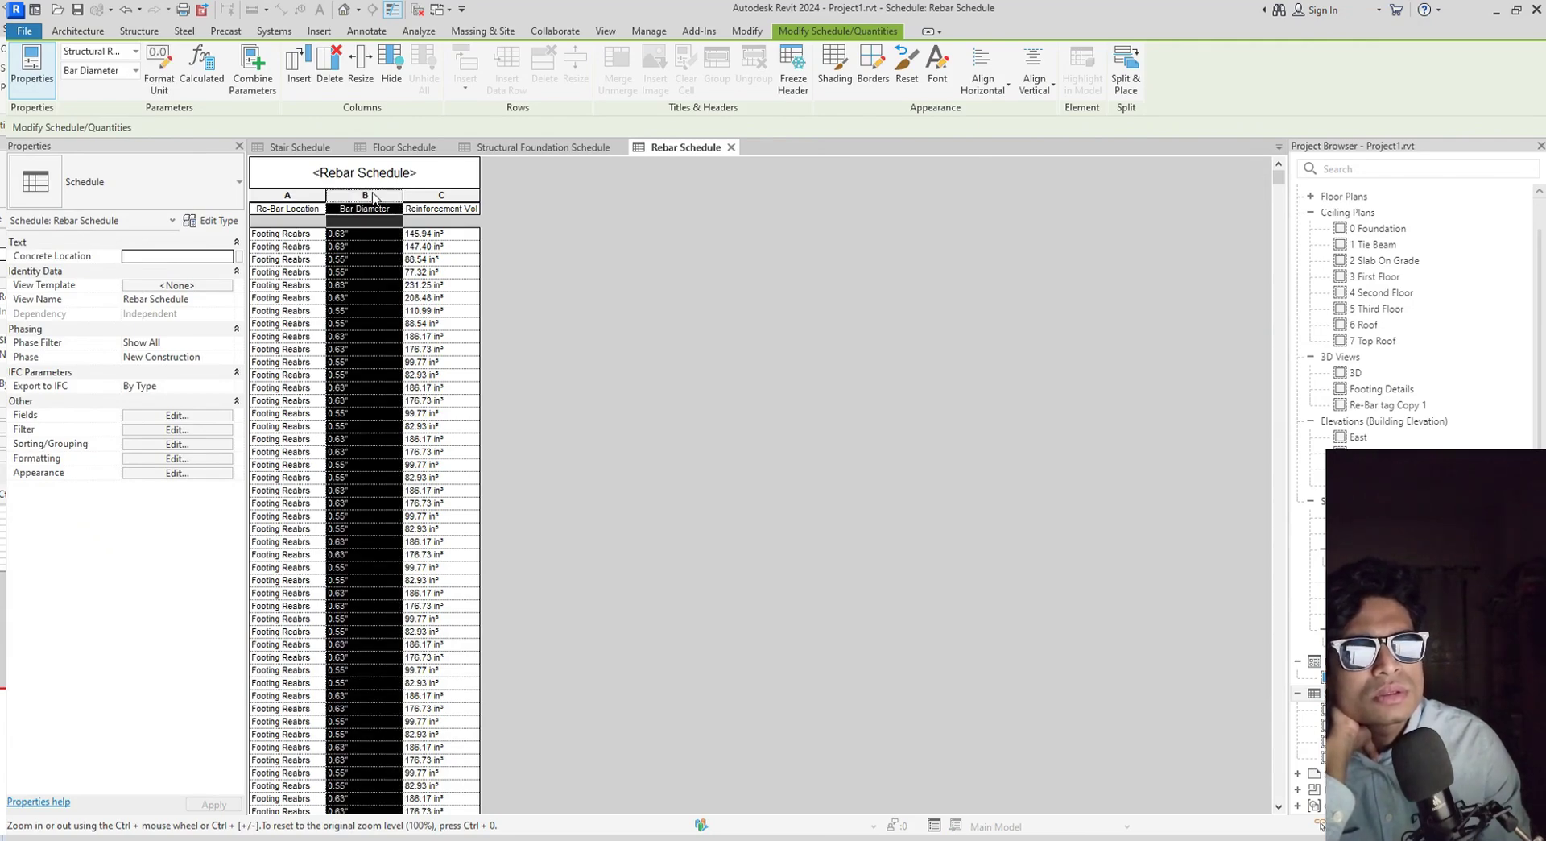
pyautogui.click(159, 65)
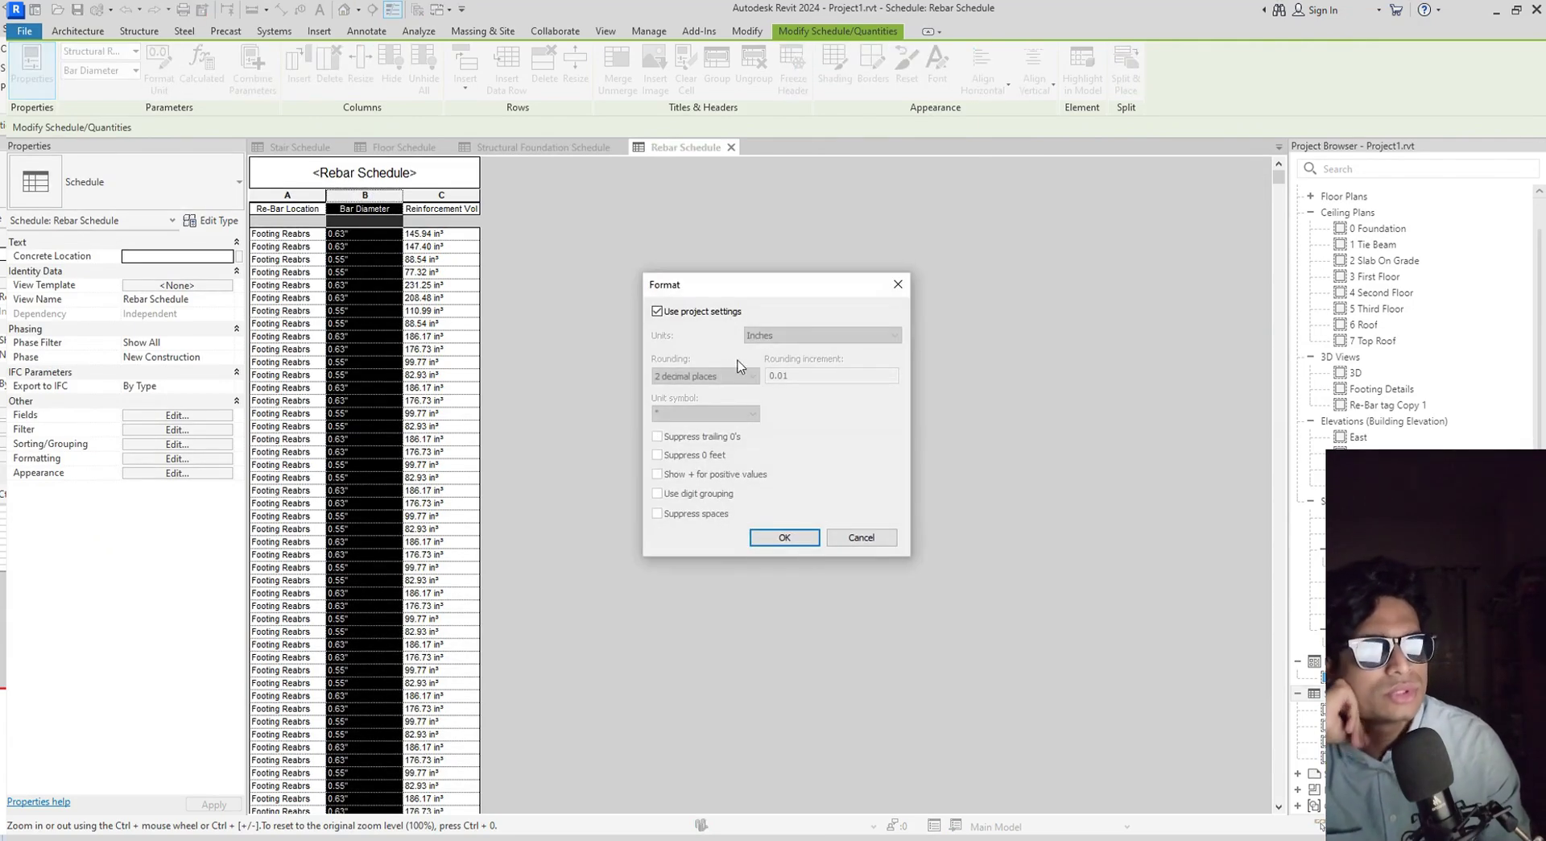
pyautogui.click(658, 312)
pyautogui.click(787, 335)
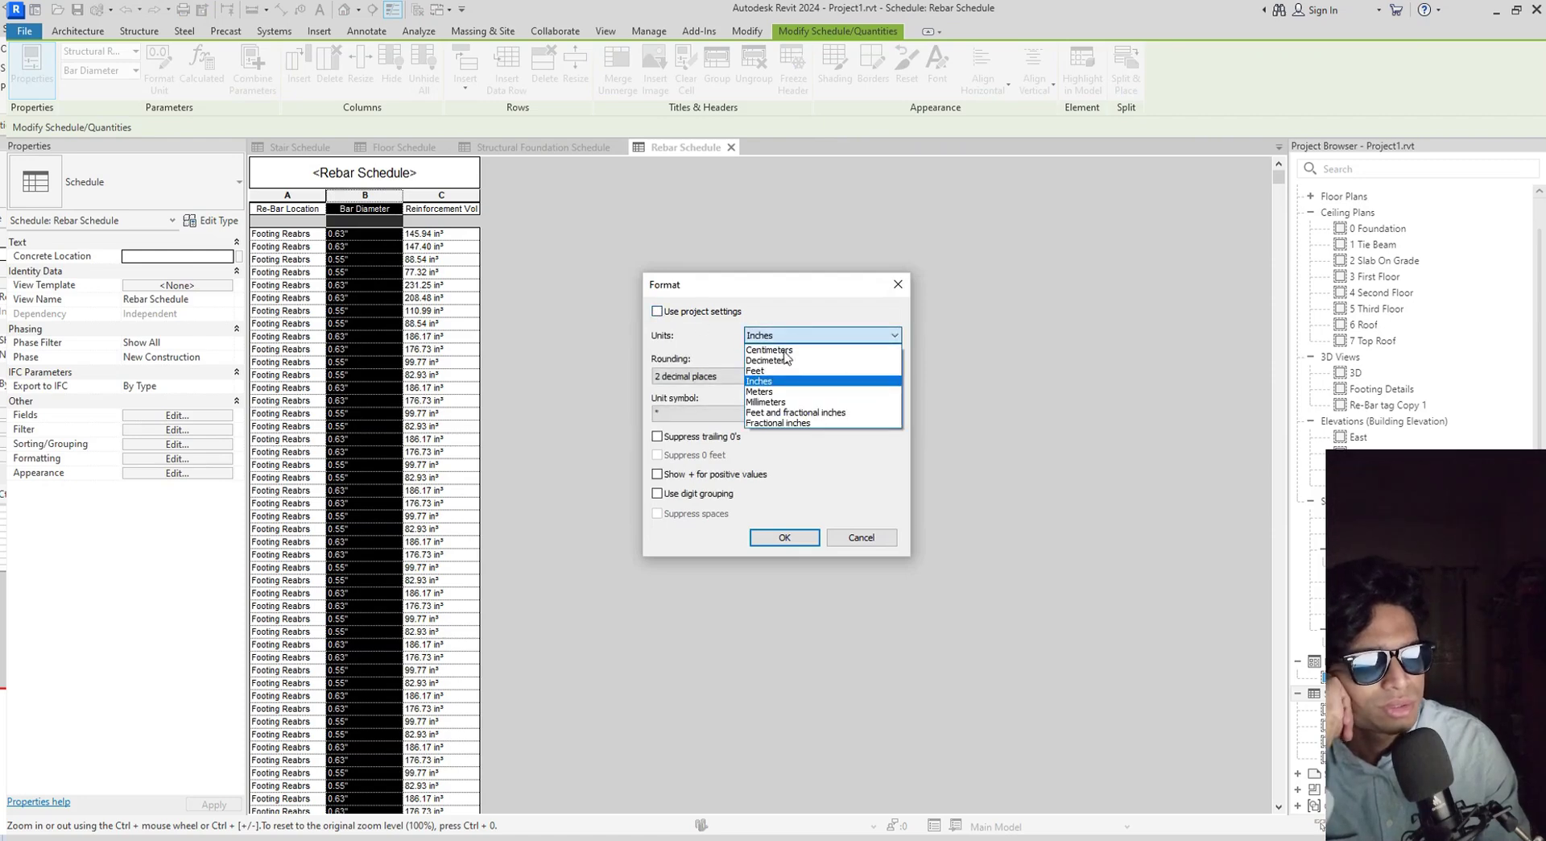
pyautogui.click(778, 402)
pyautogui.click(750, 379)
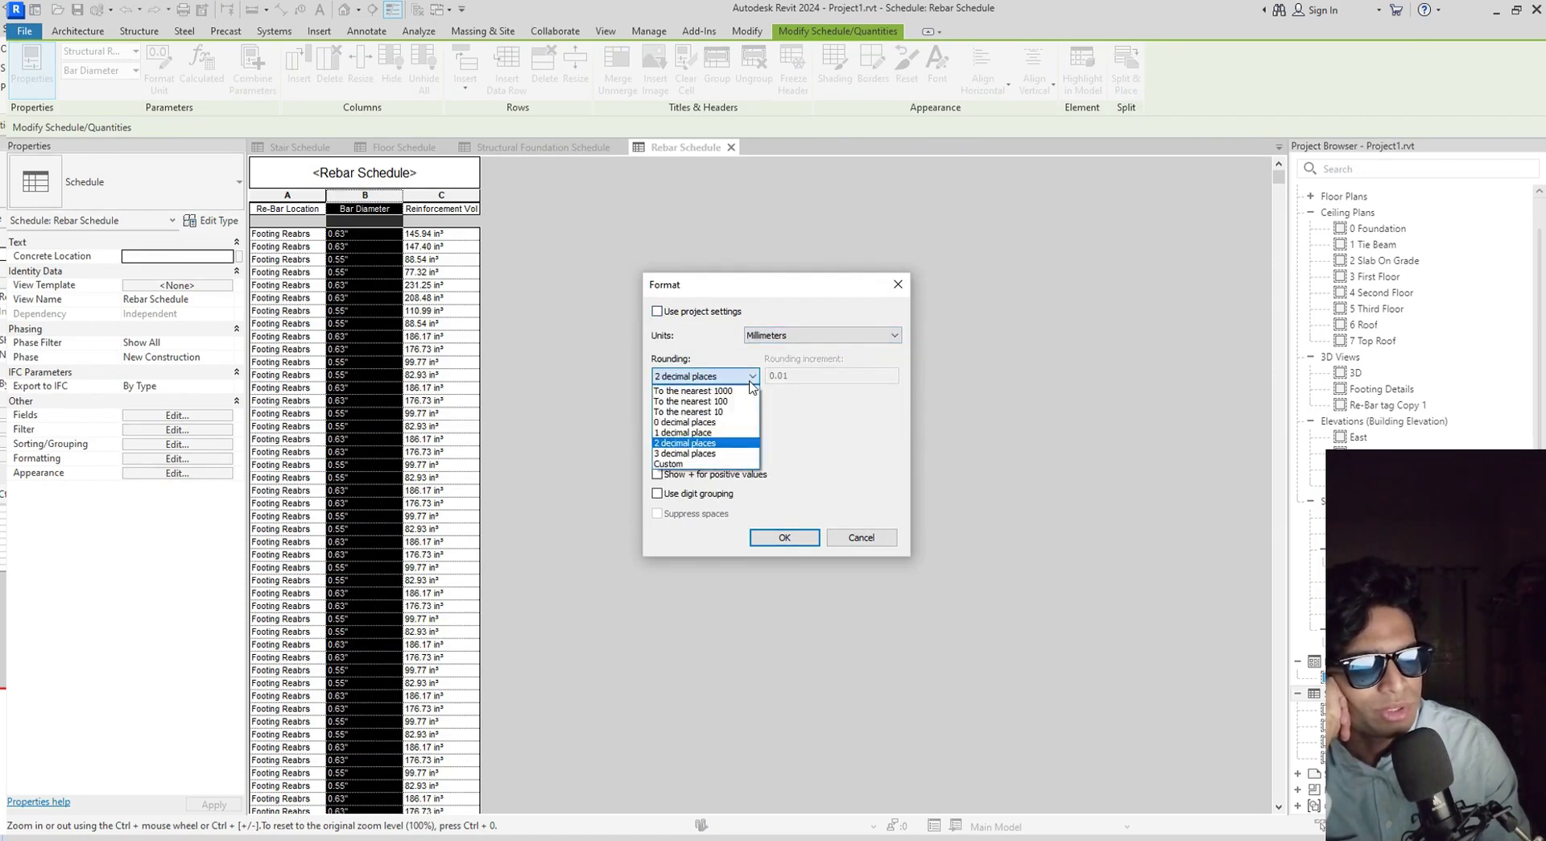
pyautogui.click(683, 422)
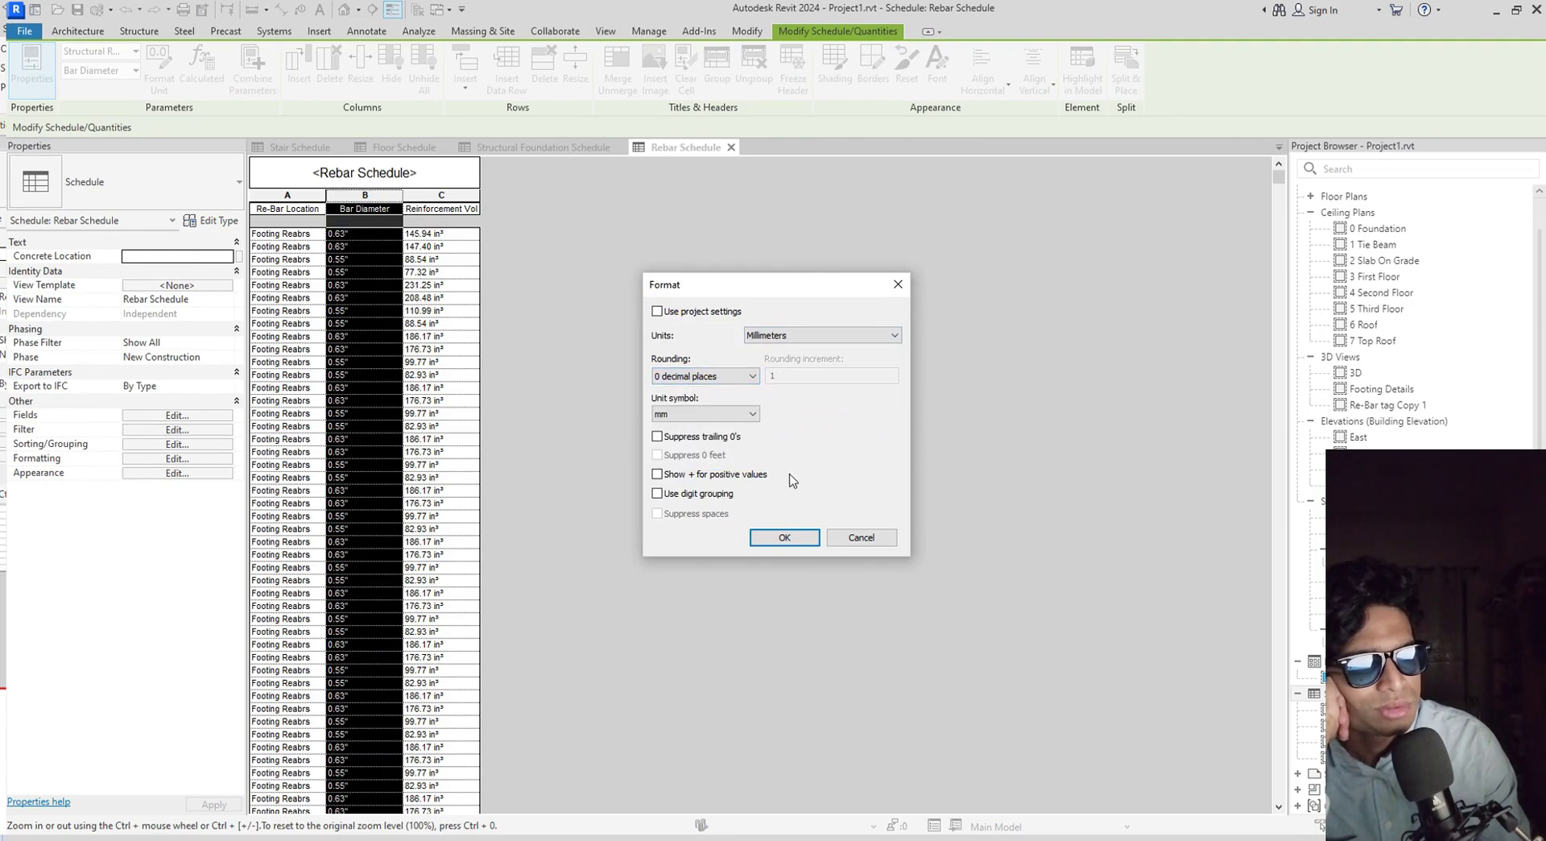
pyautogui.click(786, 538)
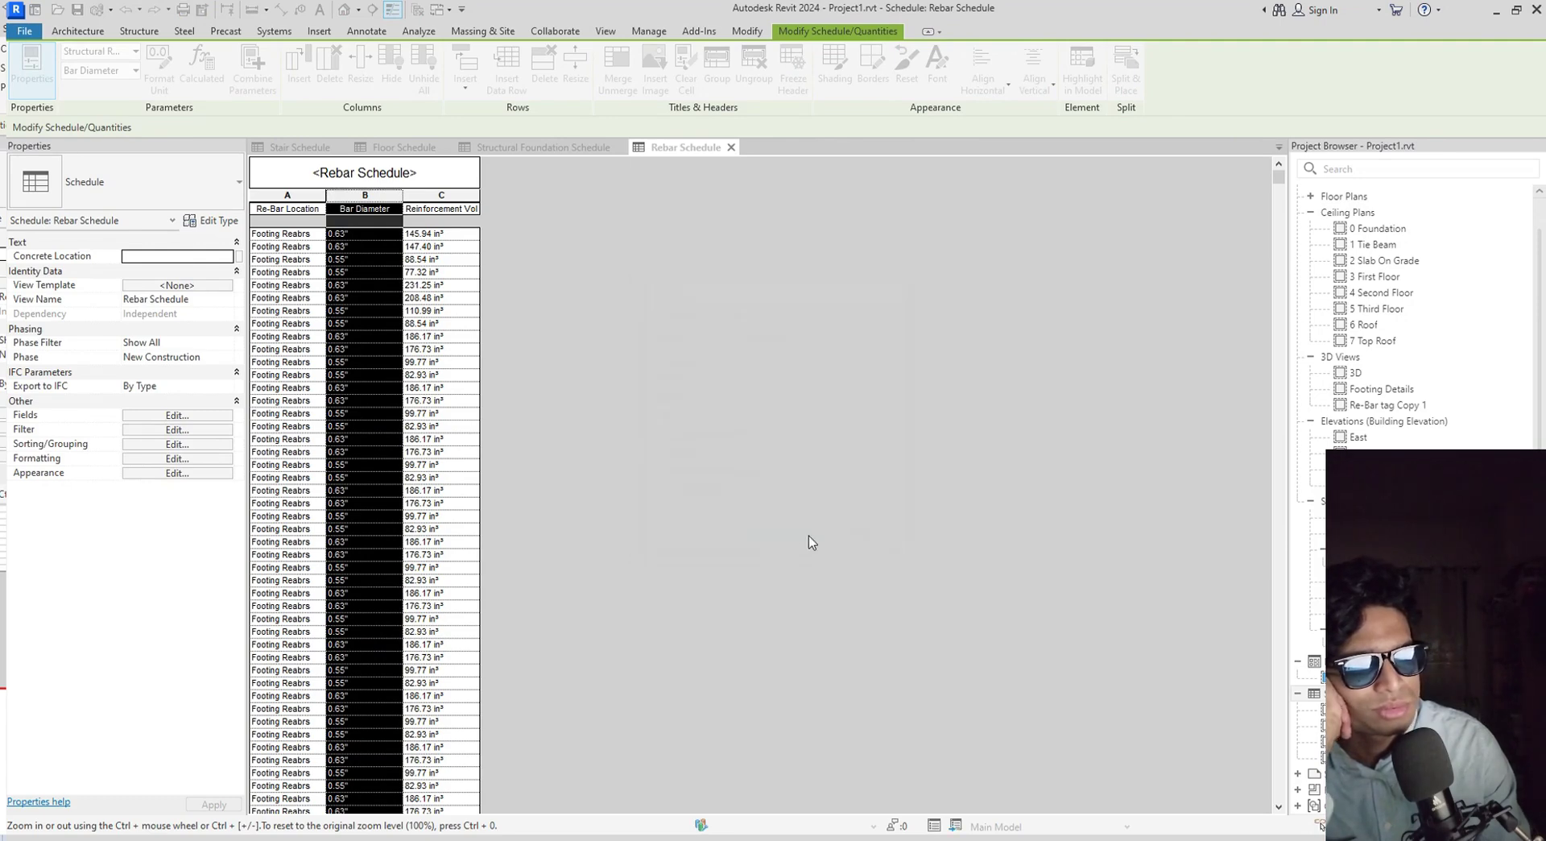
# Look through the rebar schedule rows to examine the locations and bar diameters listed.
pyautogui.scroll(-3, 473, 568)
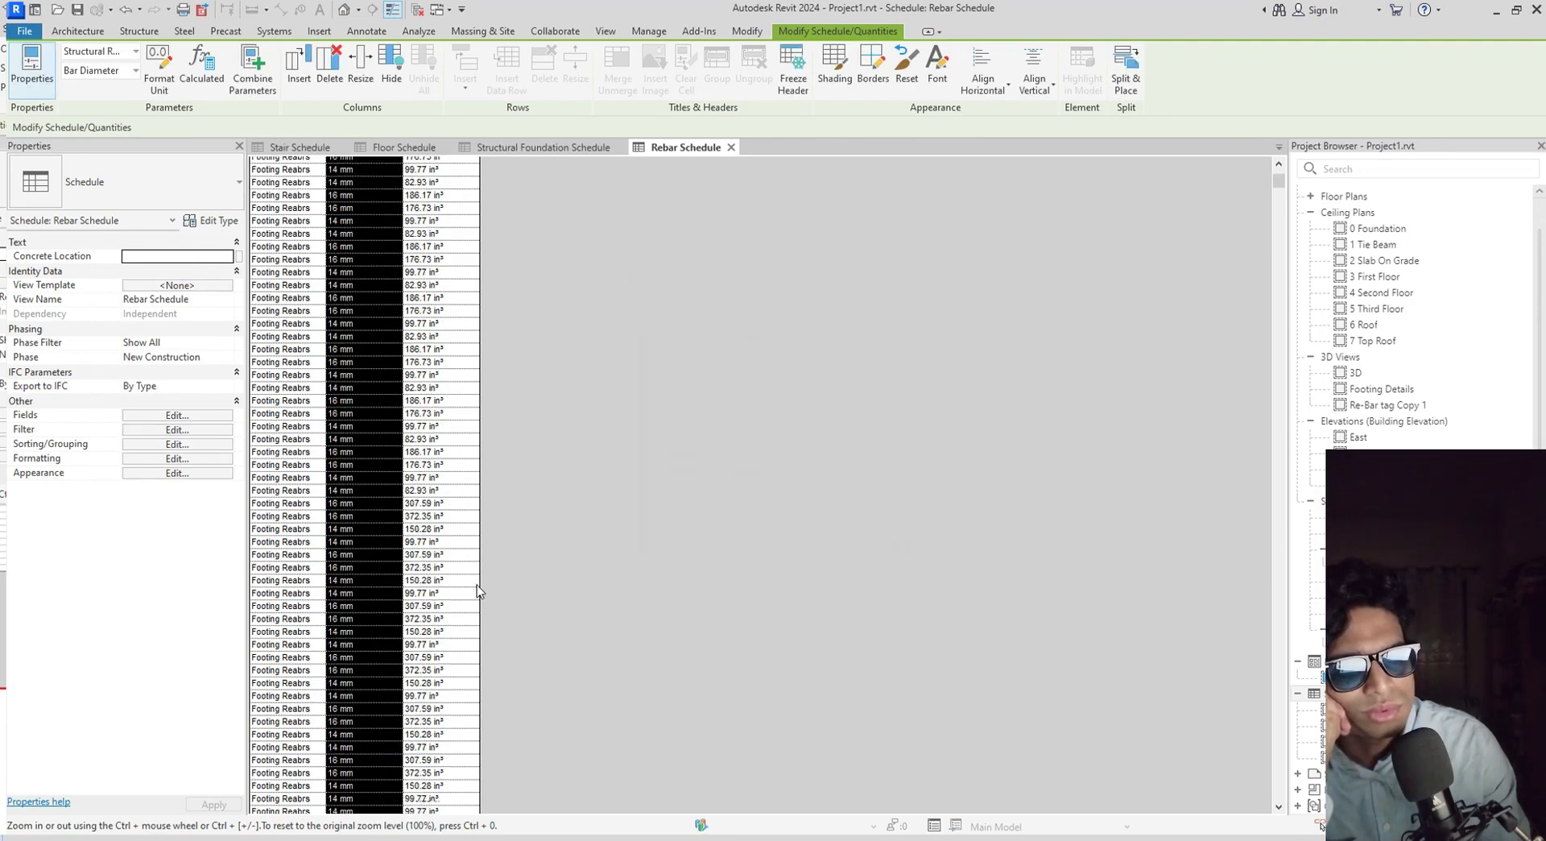
pyautogui.scroll(3, 476, 583)
pyautogui.scroll(-3, 475, 580)
pyautogui.scroll(-10, 476, 577)
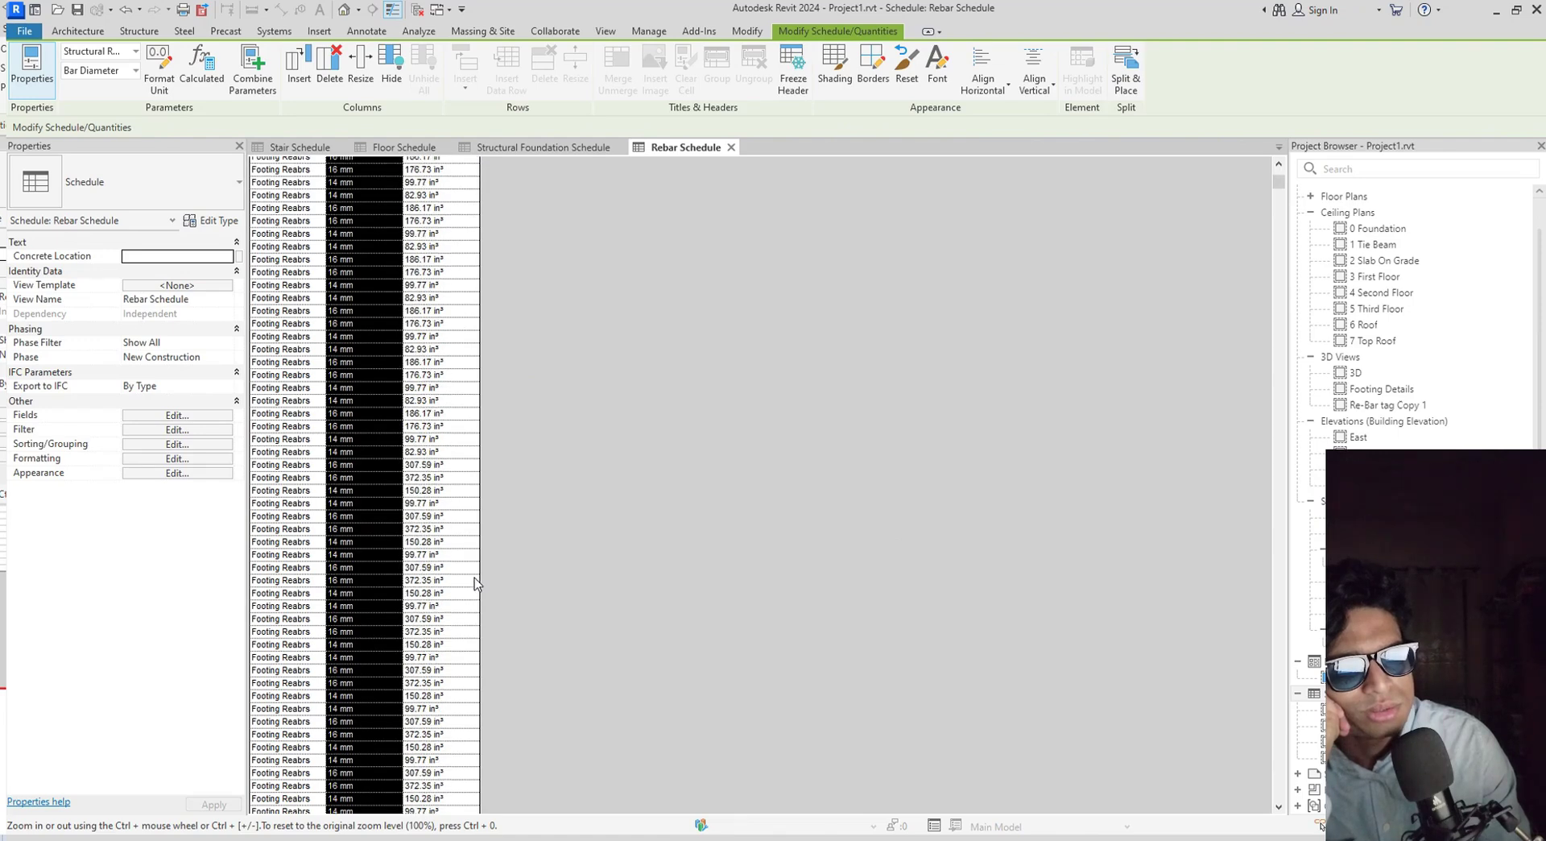
pyautogui.scroll(-10, 475, 577)
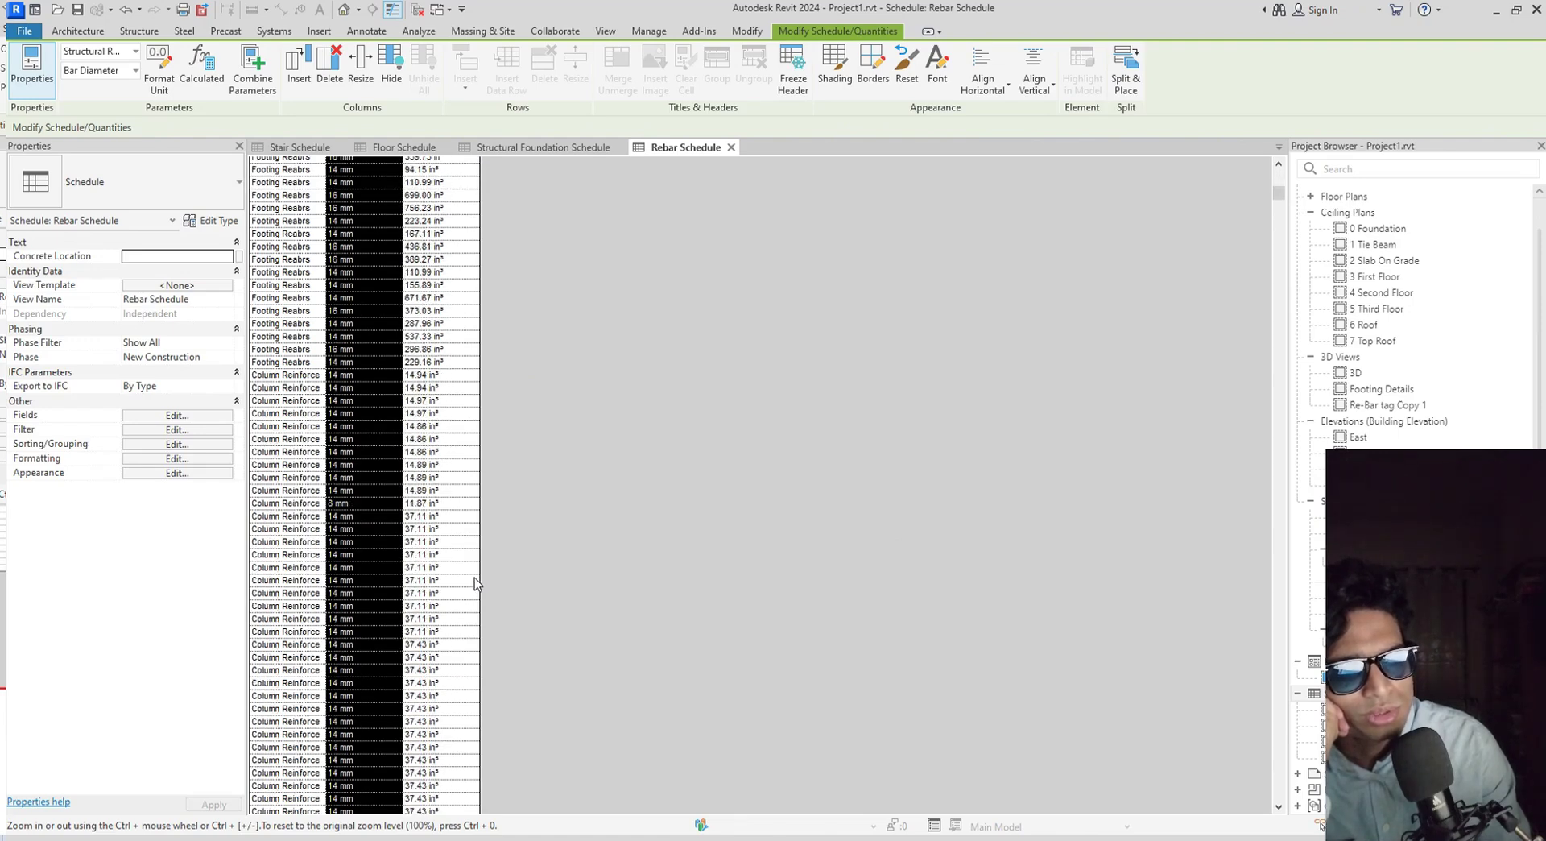
pyautogui.scroll(-1, 475, 577)
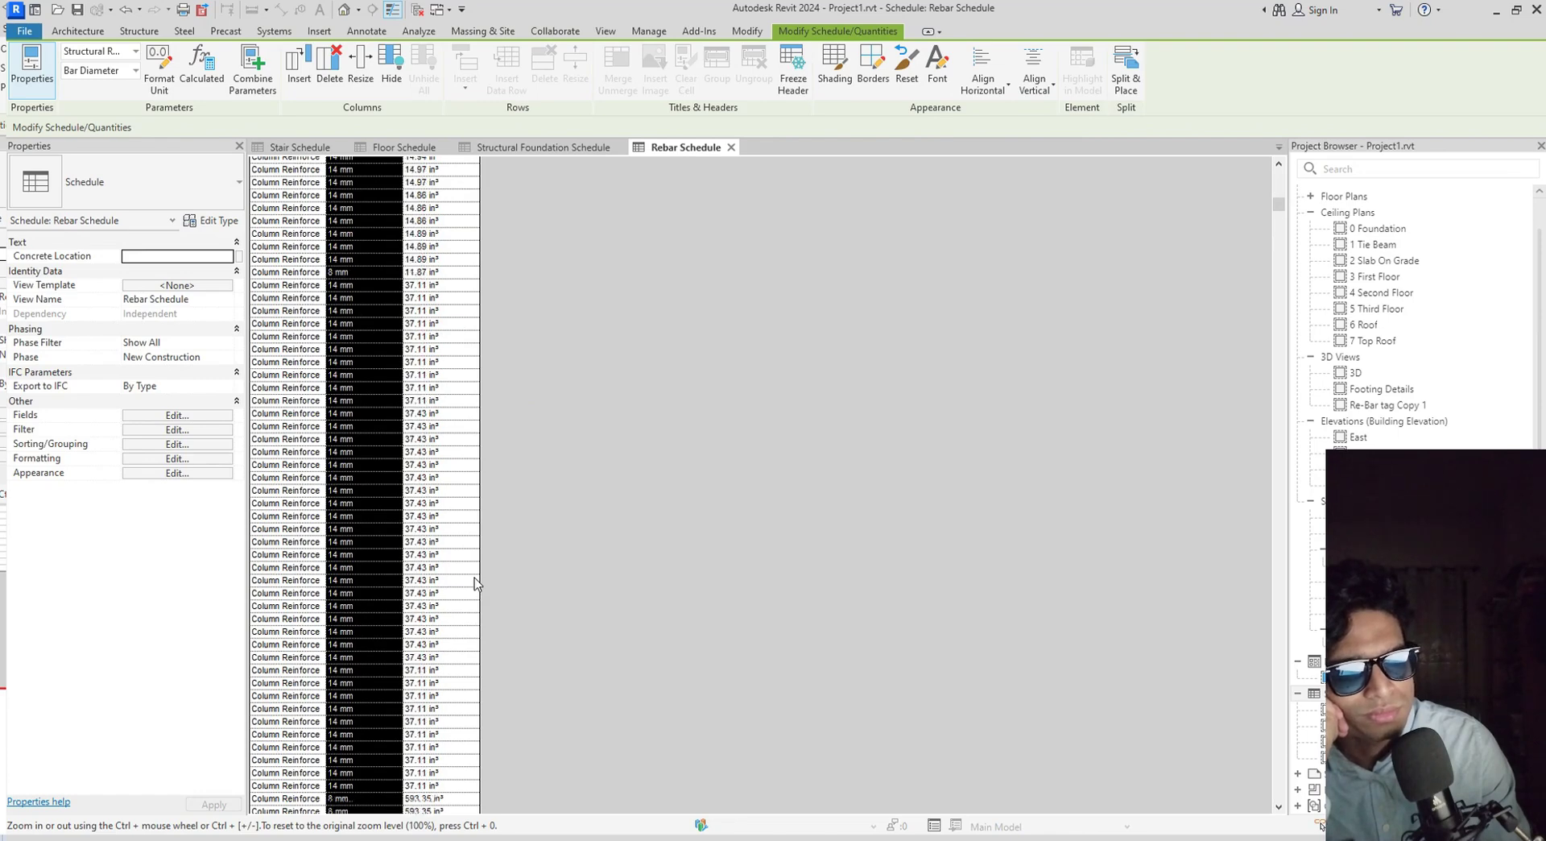
pyautogui.scroll(-10, 475, 578)
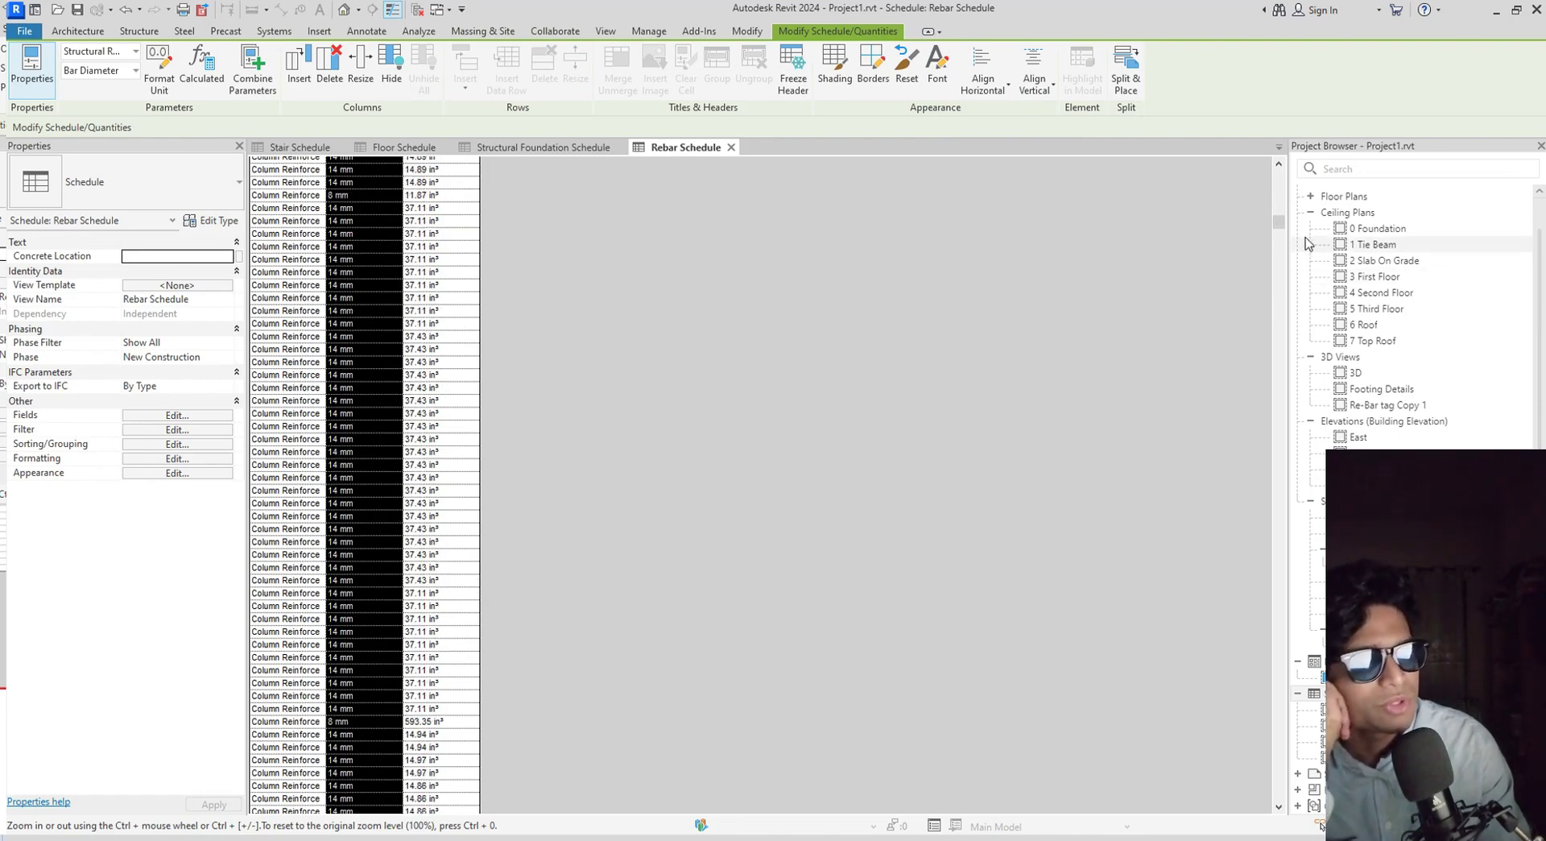
pyautogui.moveTo(1278, 217); pyautogui.dragTo(1278, 173)
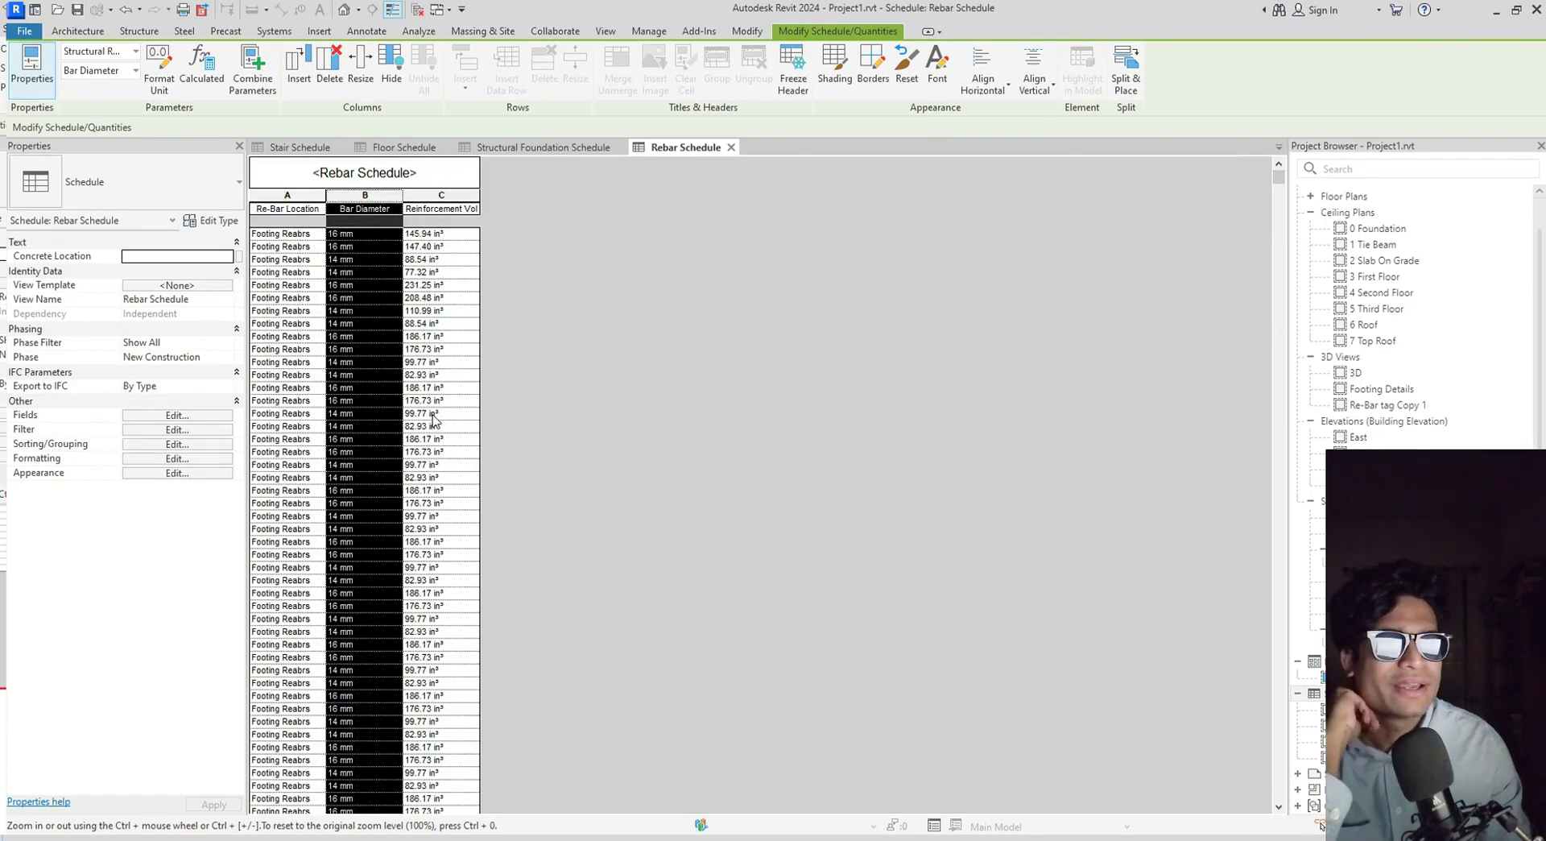
# Filter the rebar schedule to rows whose Re-Bar Location equals Footing Reabrs.
pyautogui.click(177, 415)
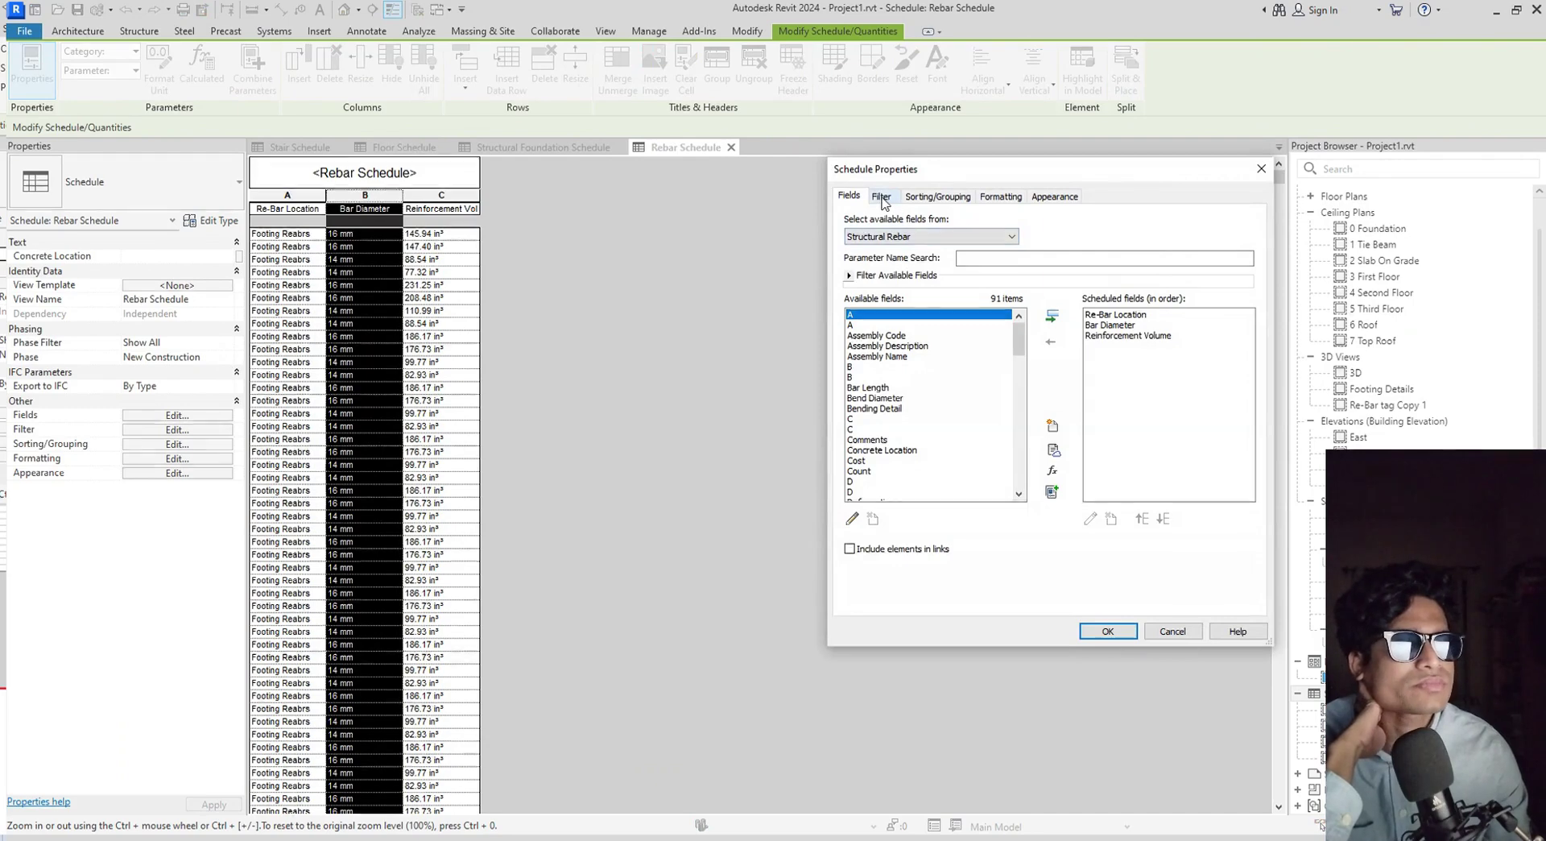
pyautogui.click(882, 197)
pyautogui.click(997, 224)
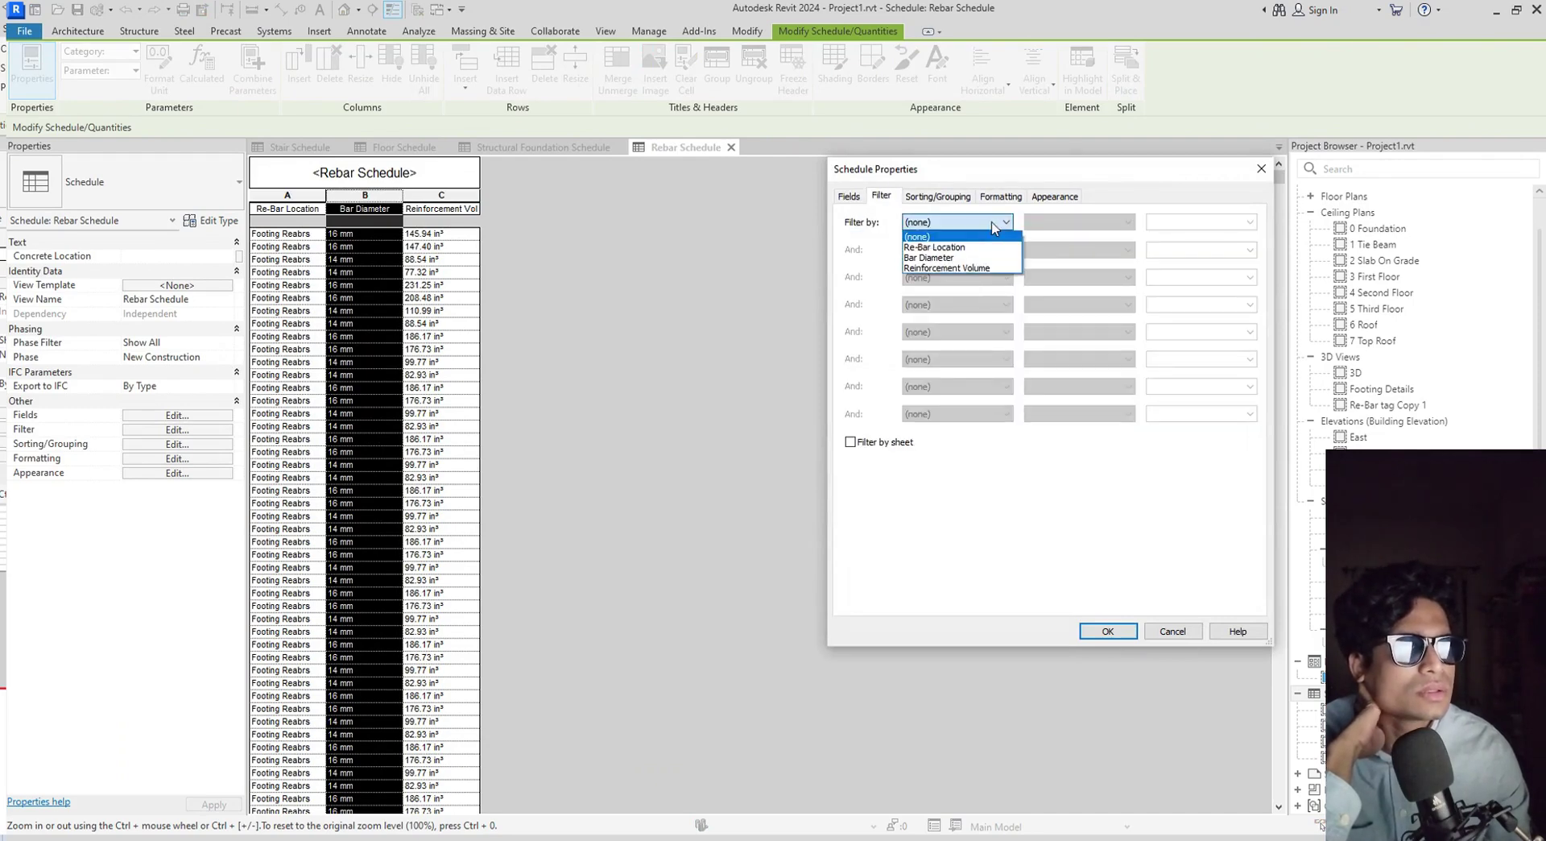
pyautogui.click(959, 247)
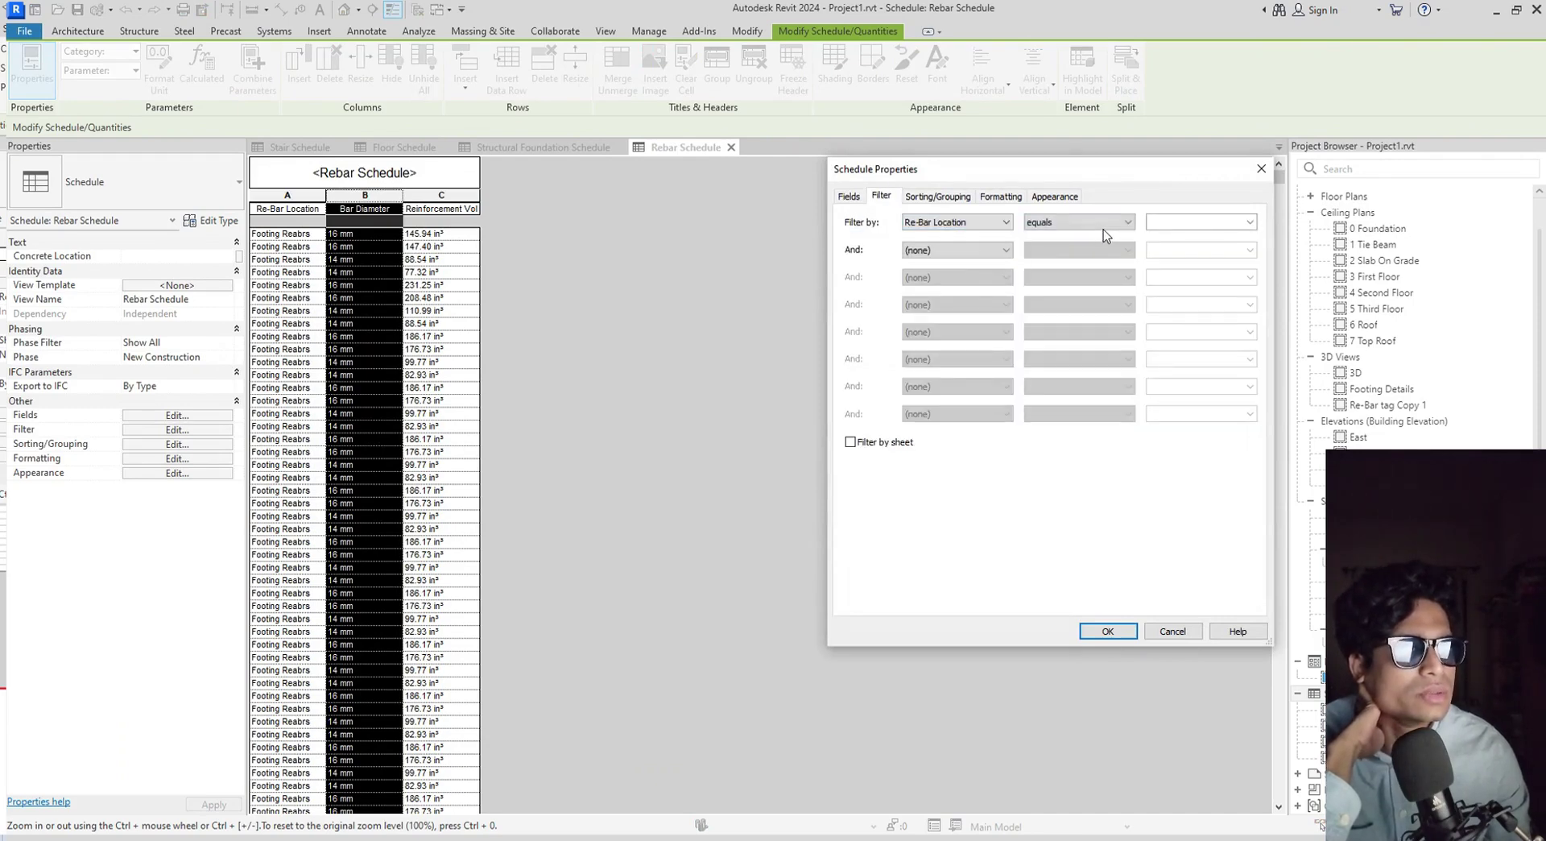
pyautogui.click(1250, 223)
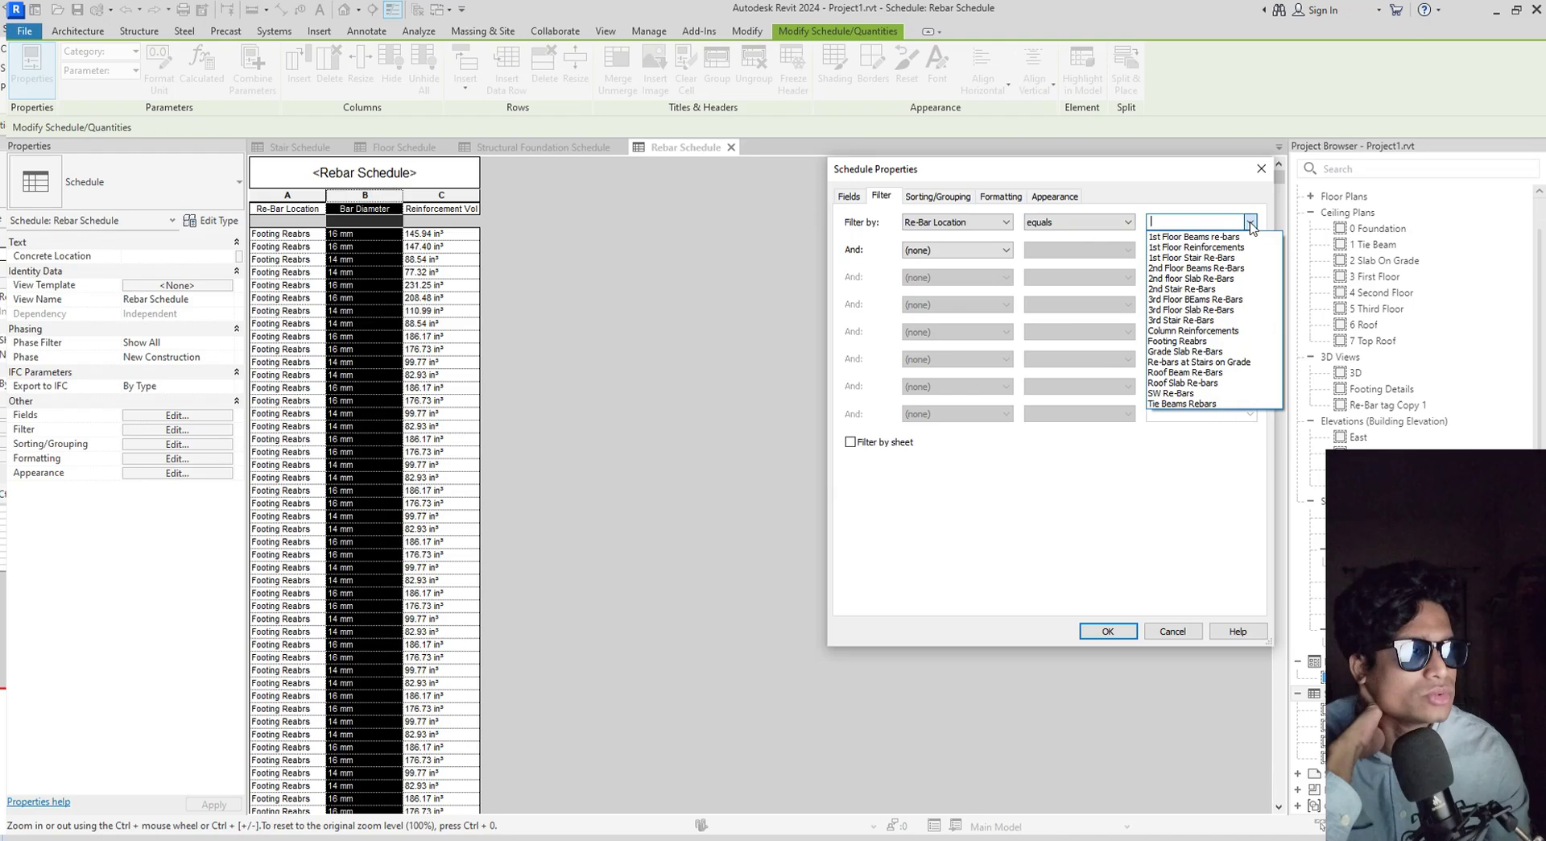
pyautogui.click(1204, 343)
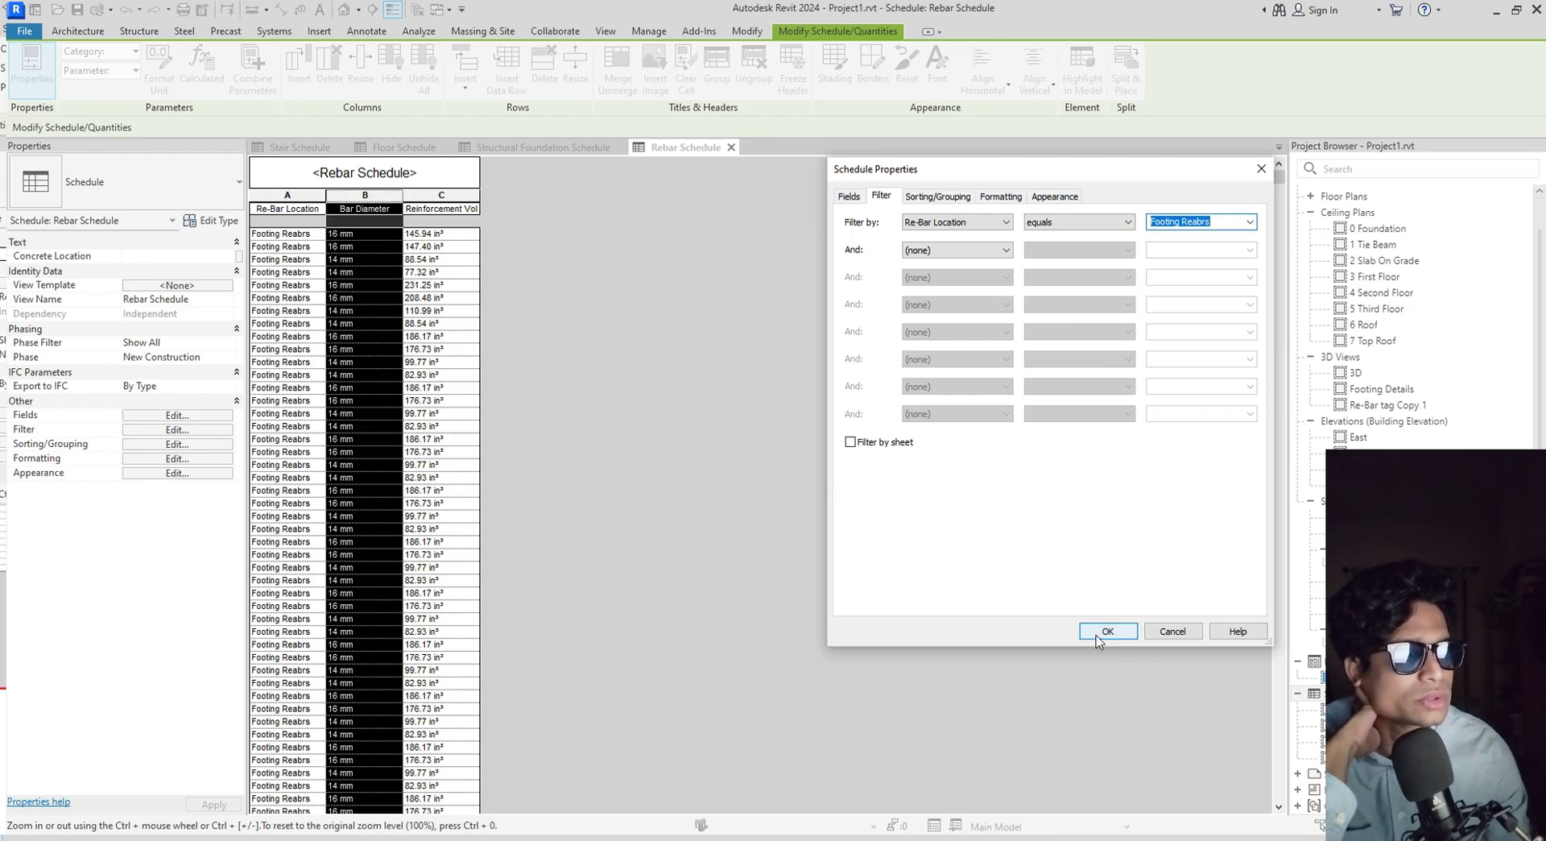
pyautogui.click(1105, 632)
# Format the Reinforcement Volume column in cubic centimeters instead of the project units.
pyautogui.scroll(-15, 431, 543)
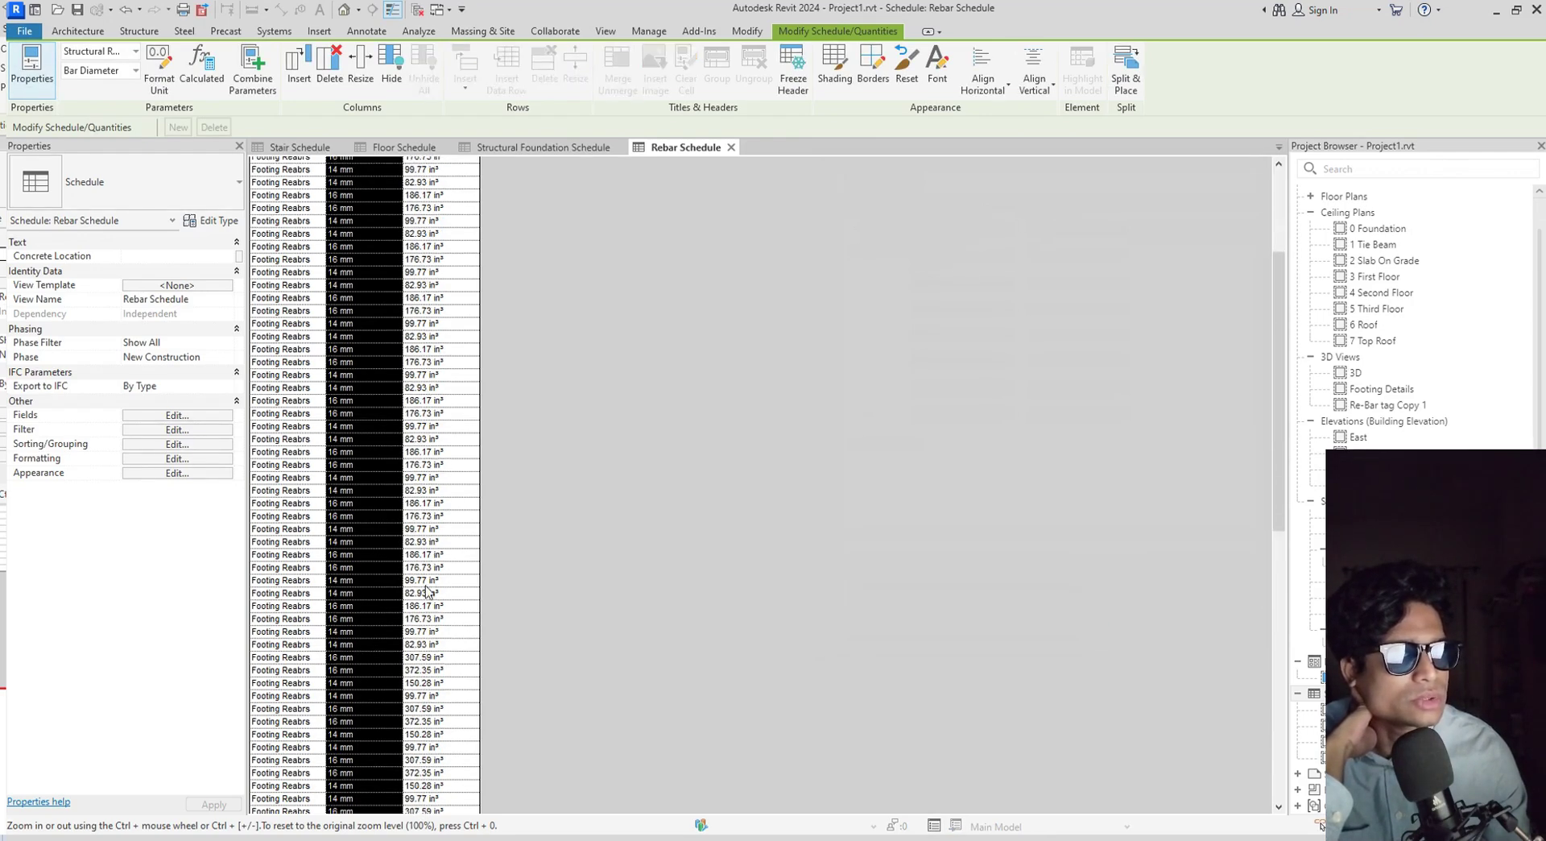
pyautogui.scroll(15, 421, 602)
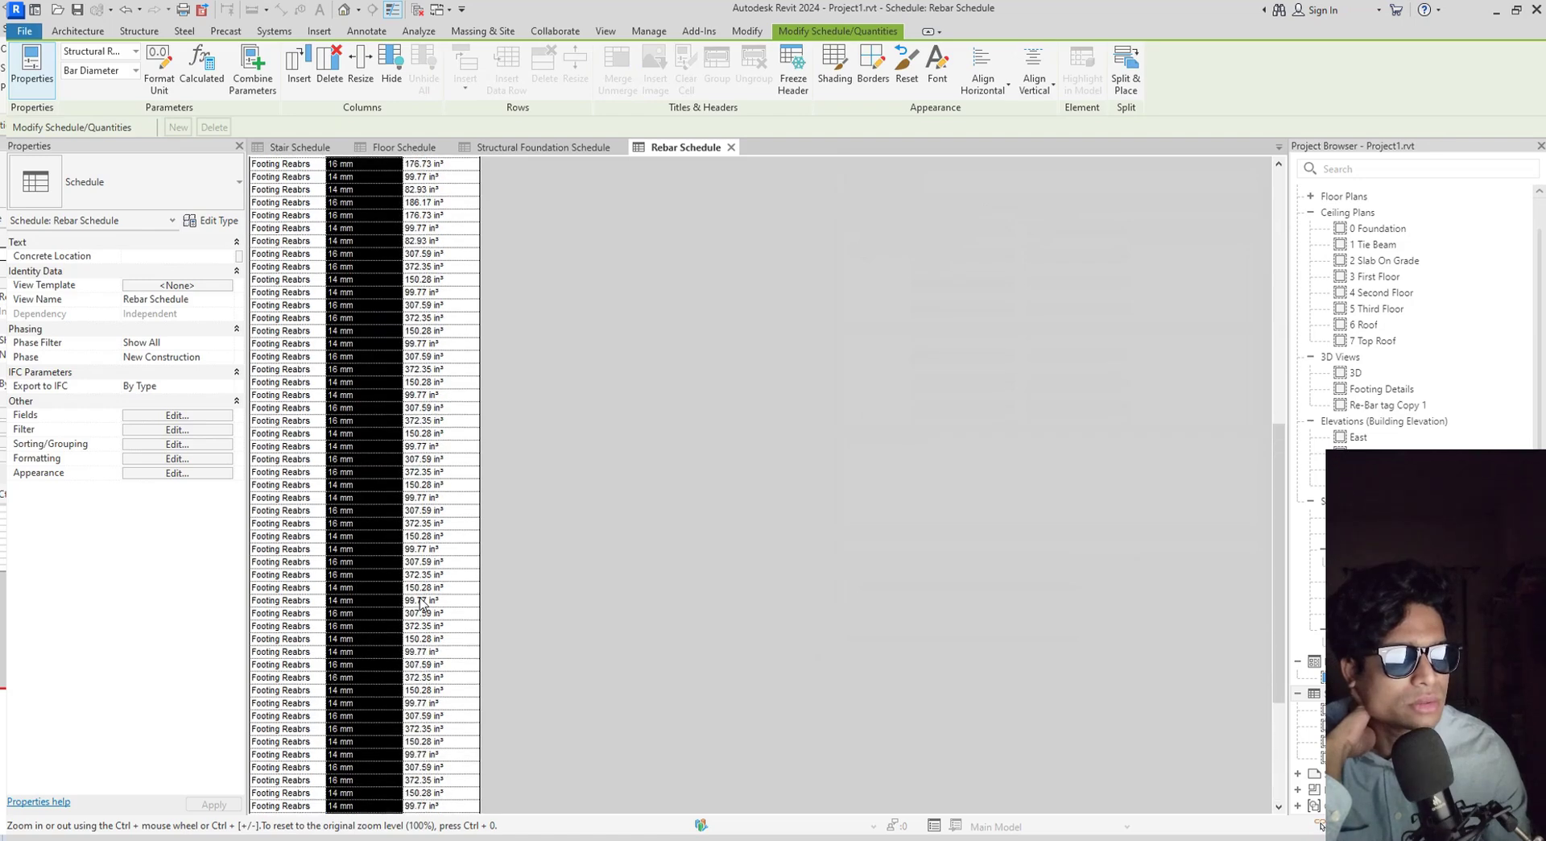
pyautogui.scroll(-15, 421, 602)
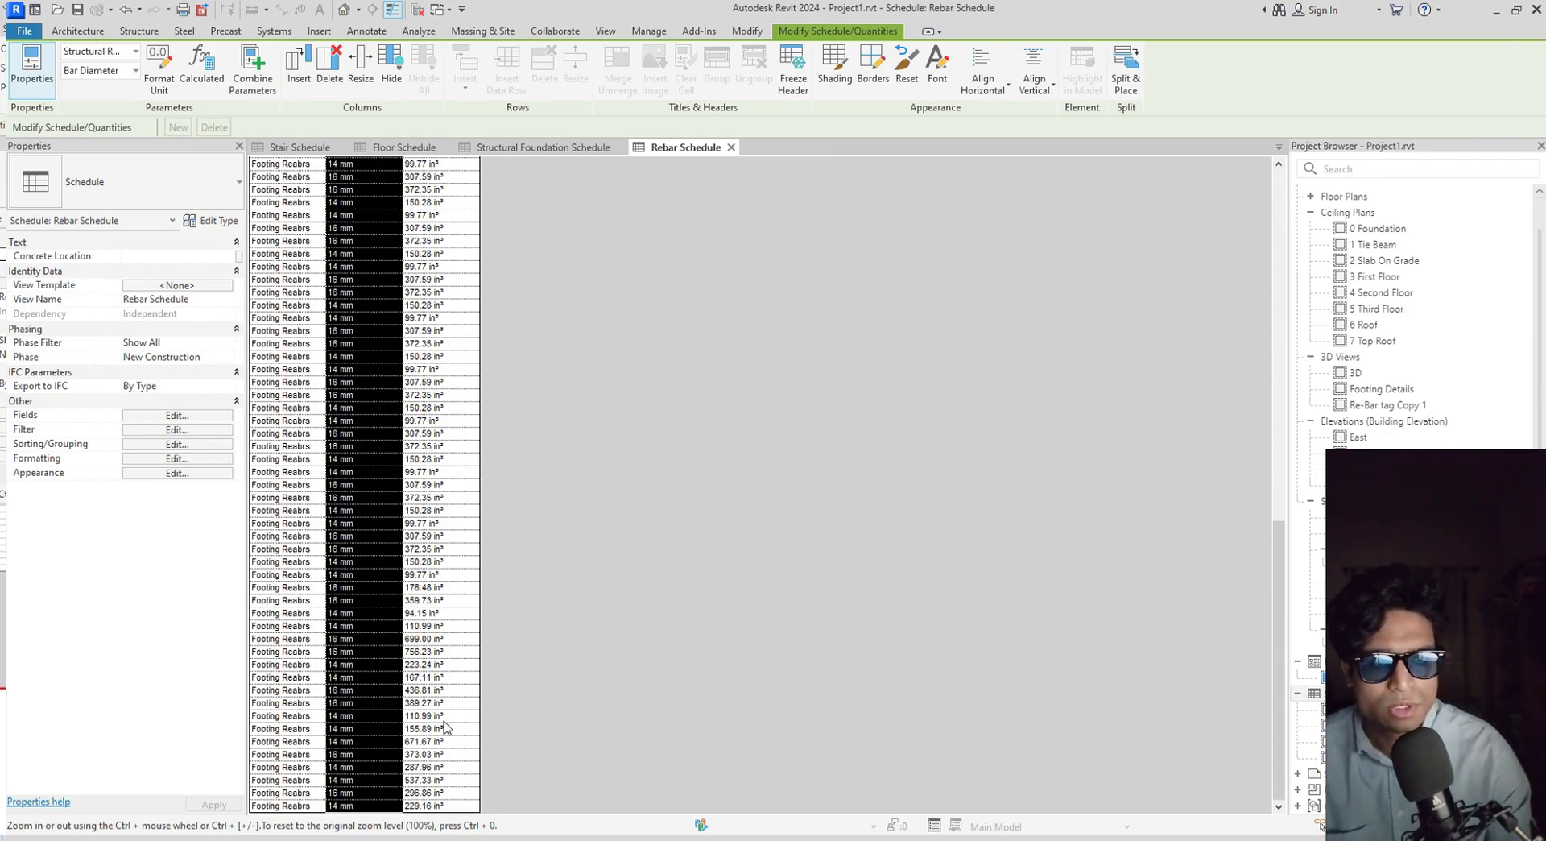
pyautogui.scroll(10, 446, 725)
pyautogui.scroll(5, 446, 719)
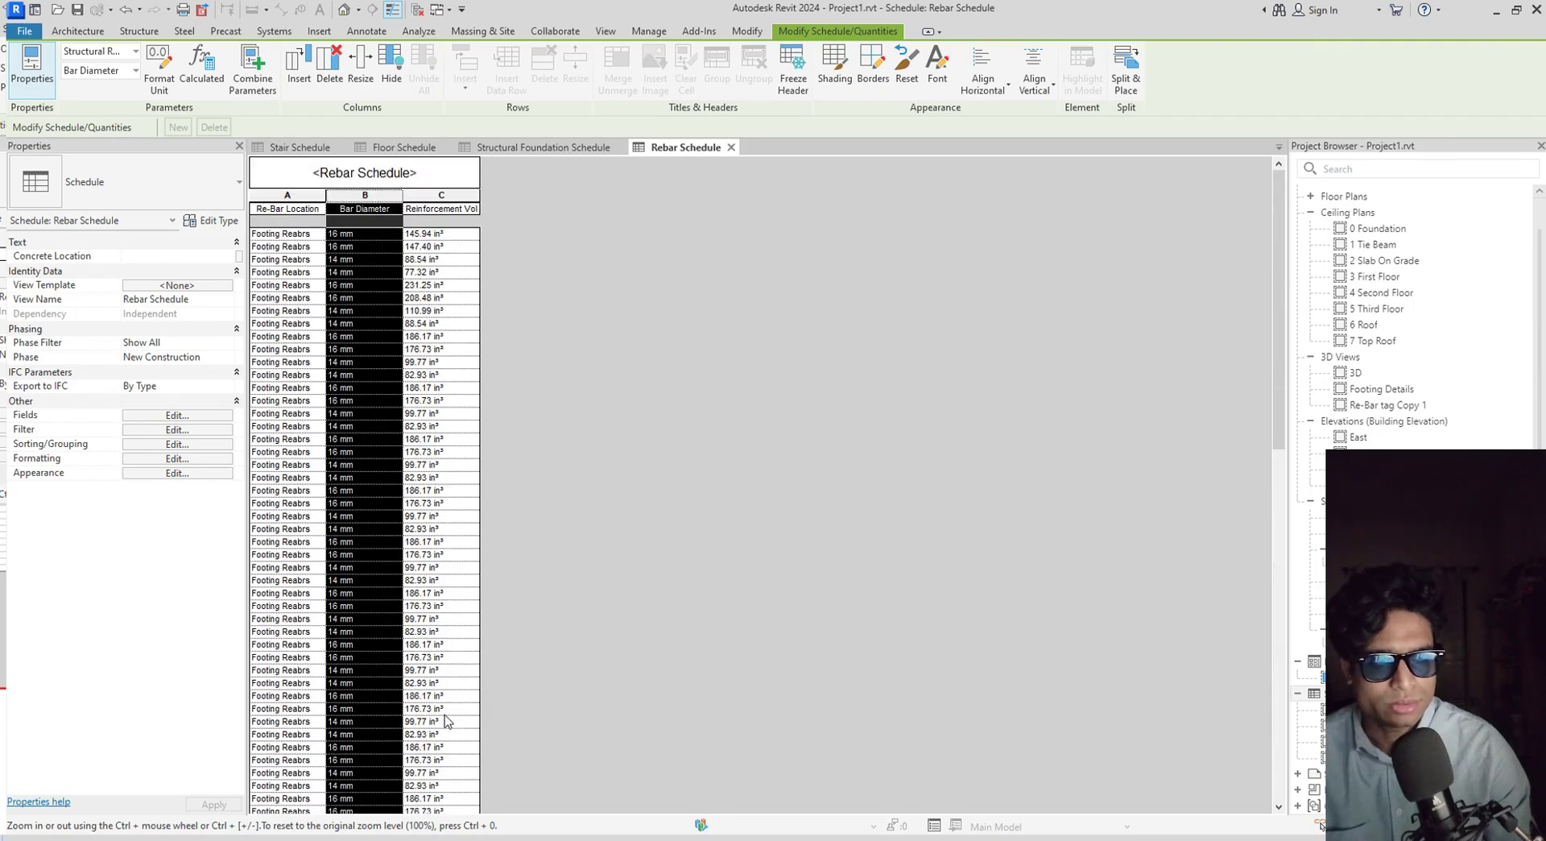
pyautogui.click(448, 211)
pyautogui.click(454, 196)
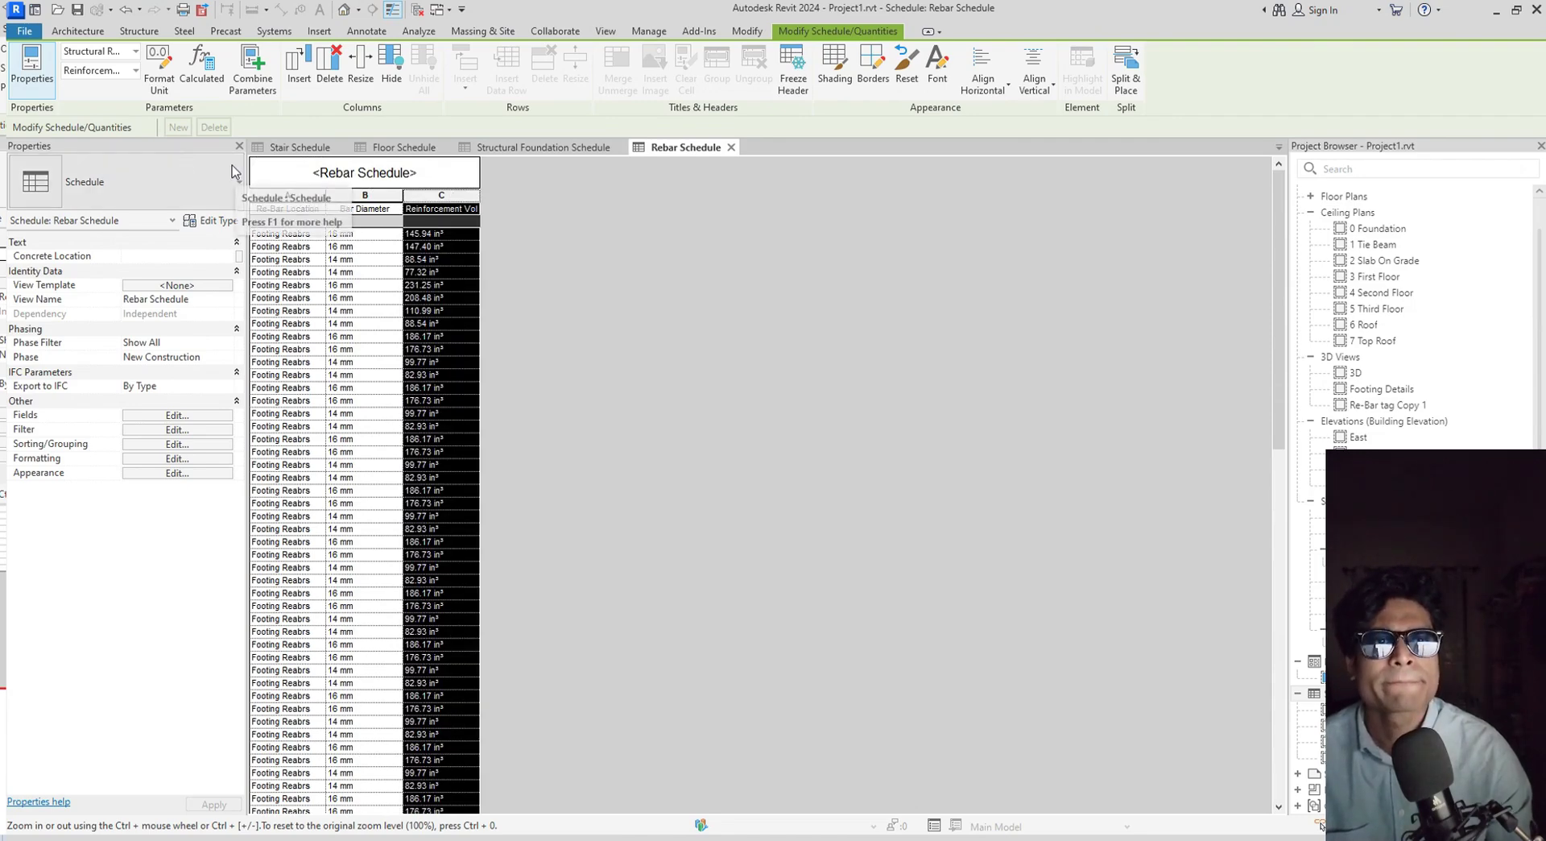
pyautogui.click(161, 84)
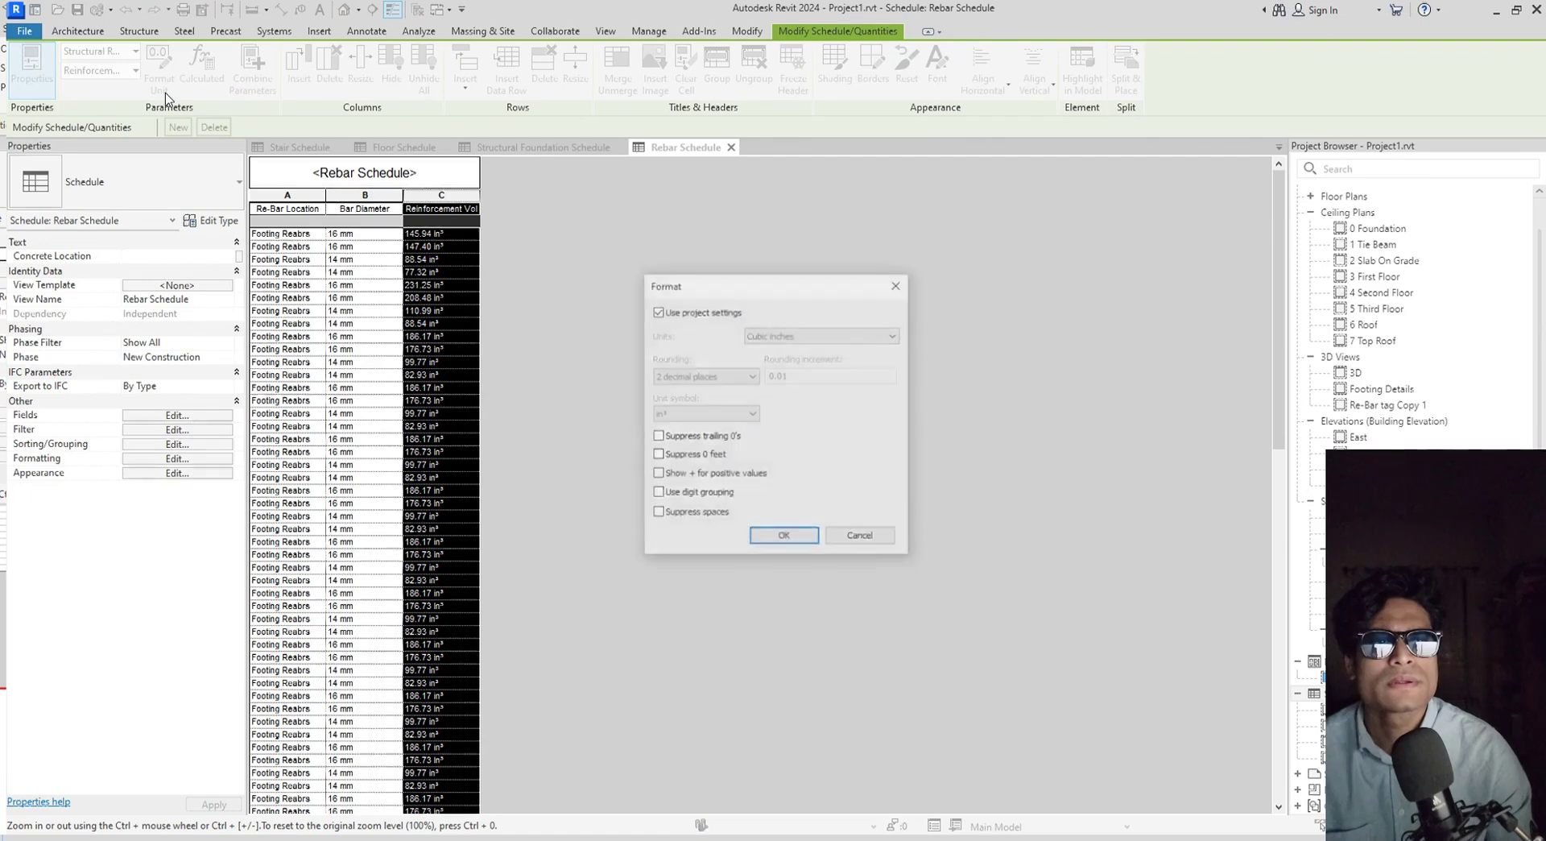
pyautogui.click(657, 312)
pyautogui.click(797, 335)
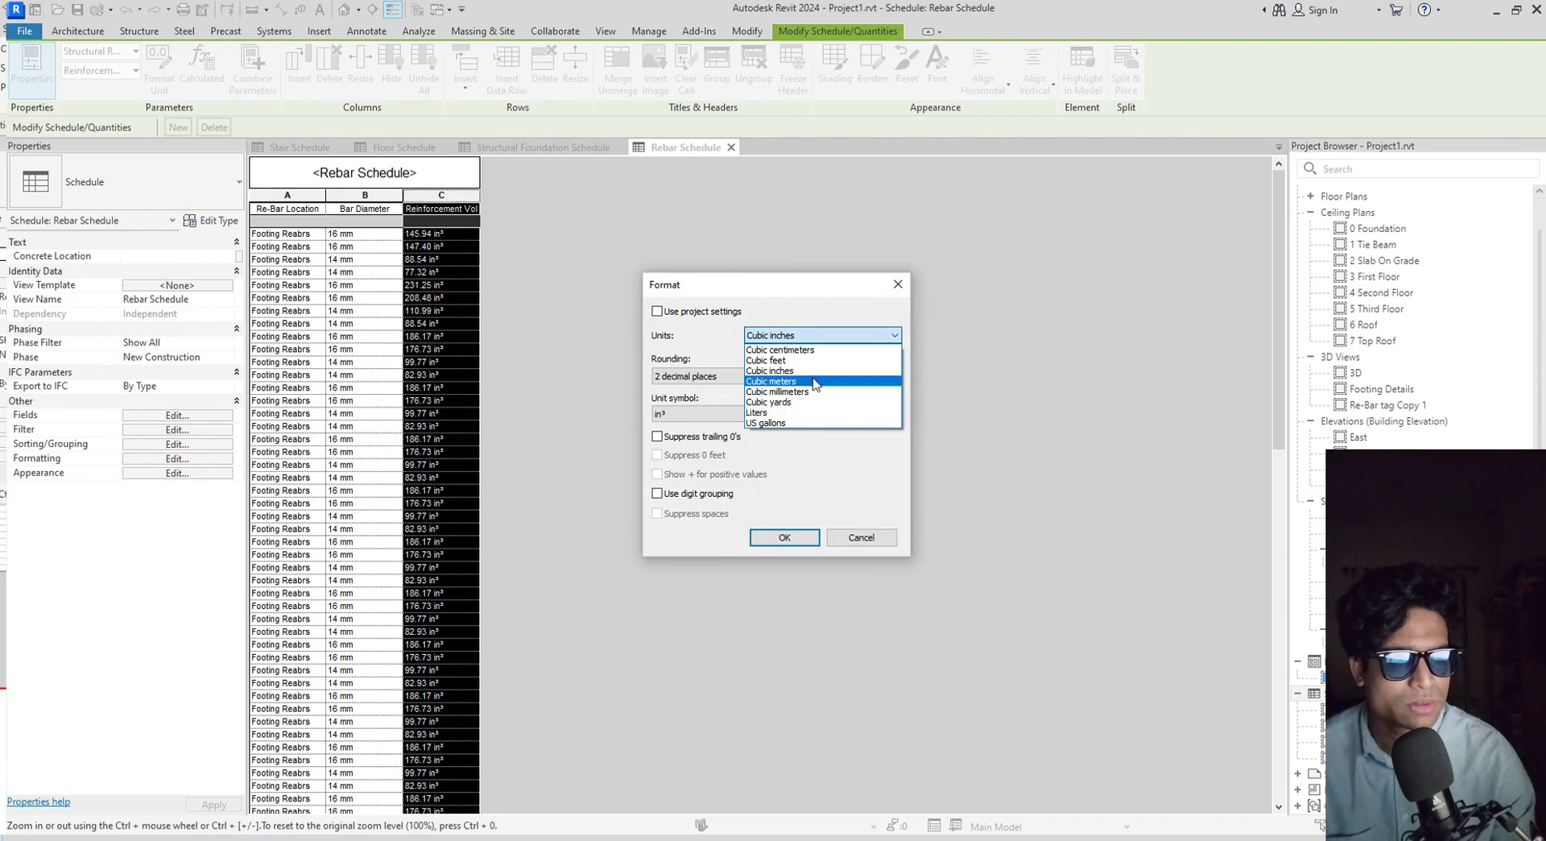
pyautogui.click(837, 349)
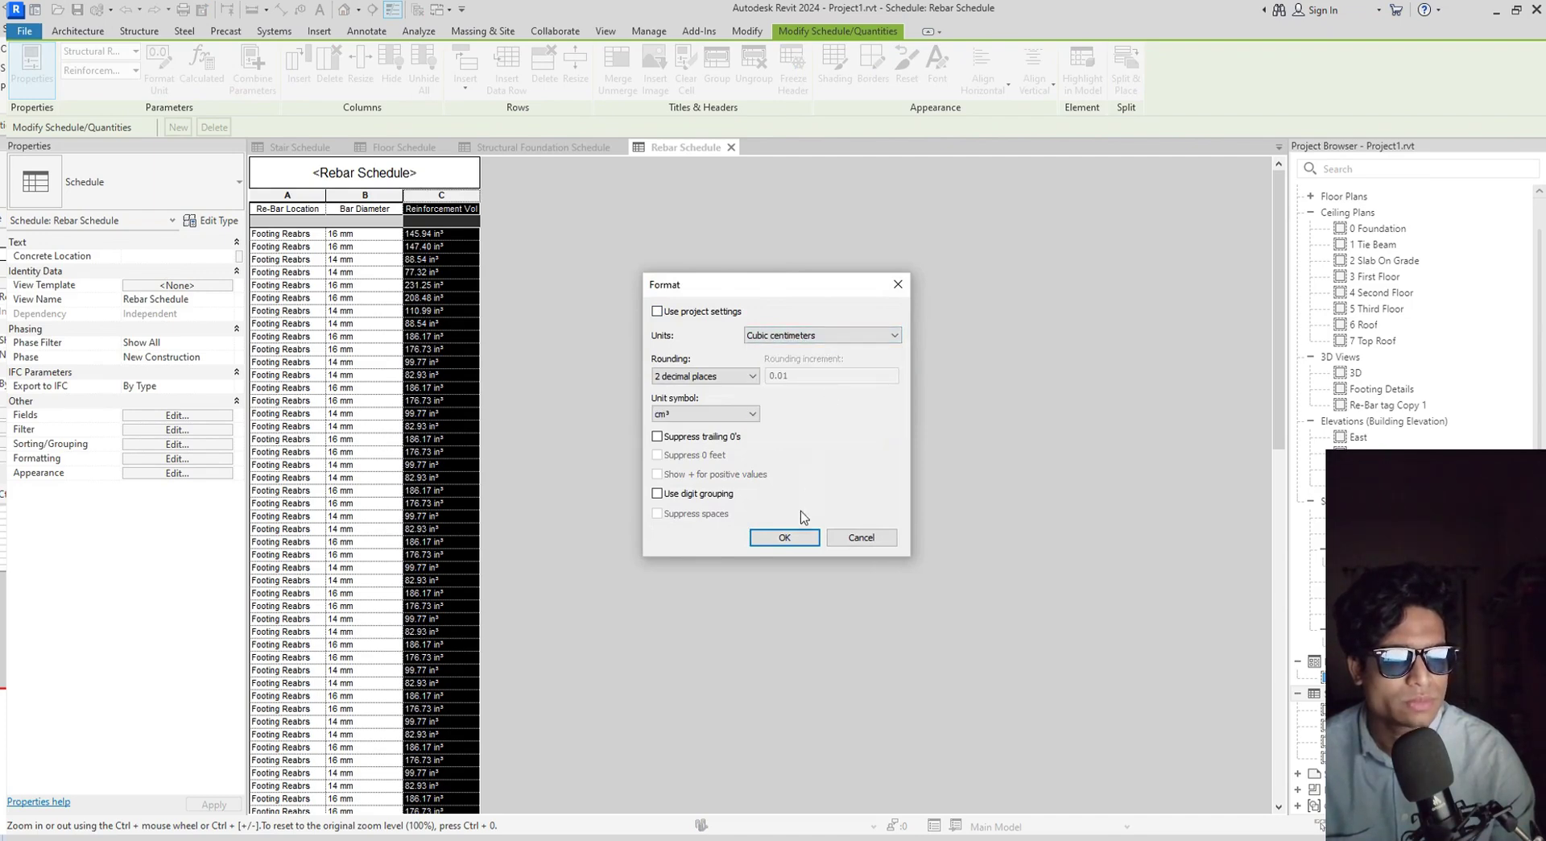
pyautogui.click(783, 537)
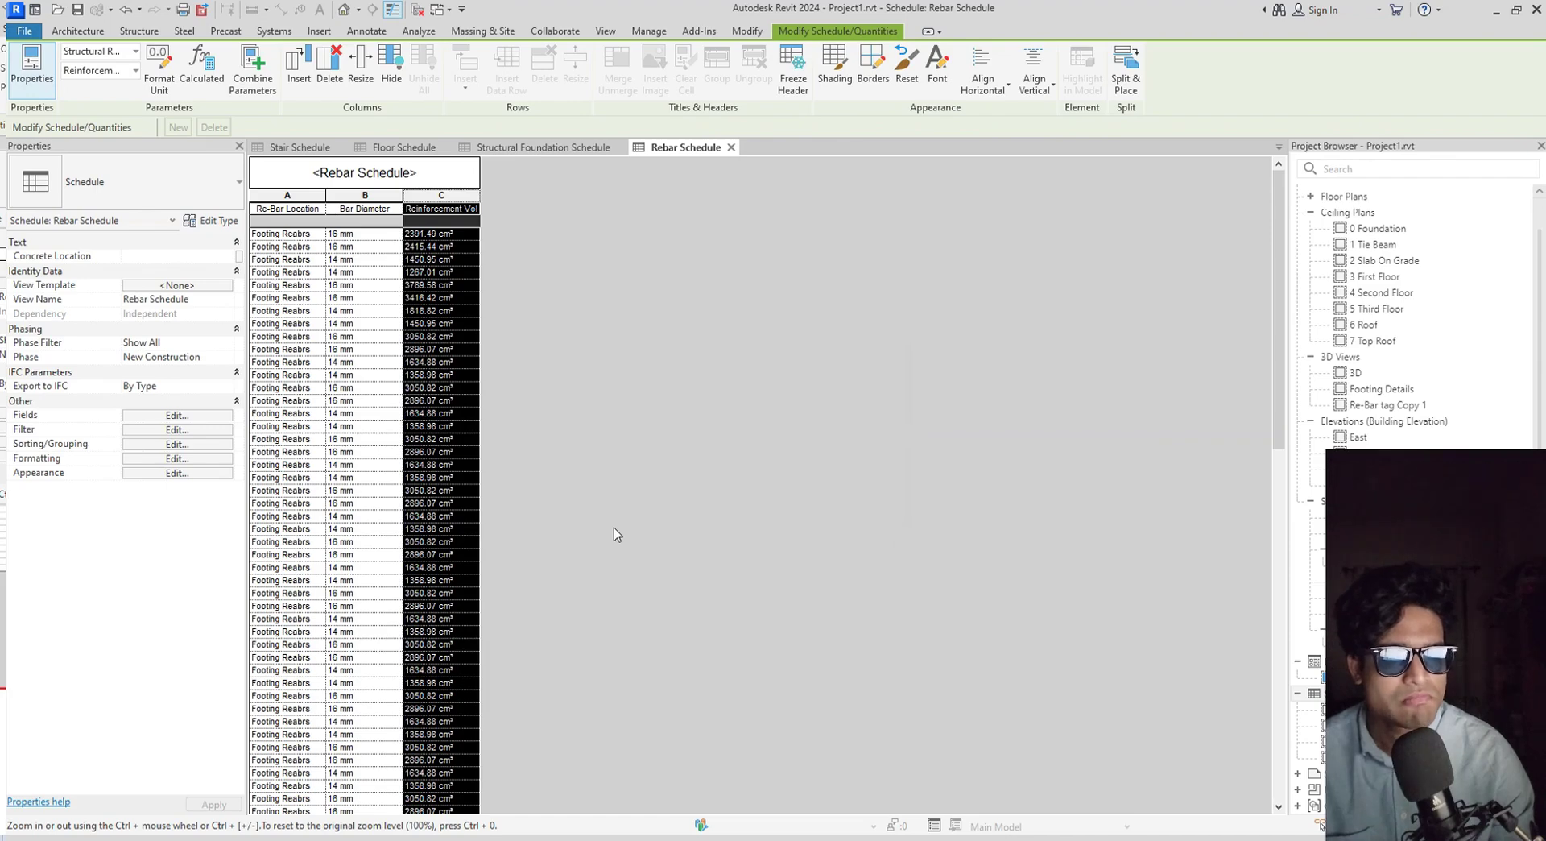
# Set the Reinforcement Volume field of the rebar schedule to Calculate totals.
pyautogui.scroll(-15, 614, 529)
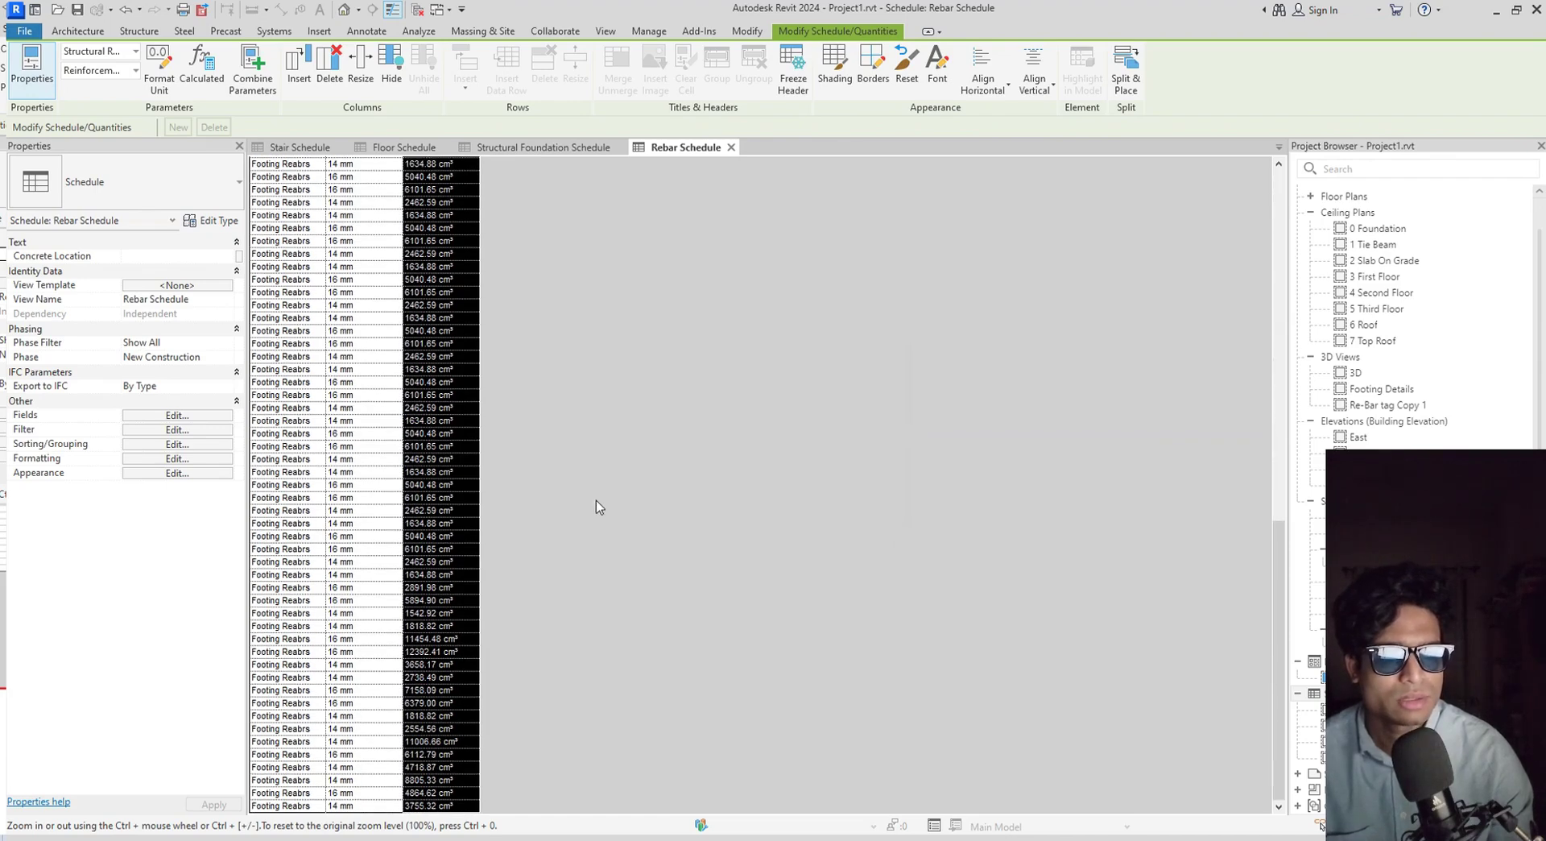
pyautogui.click(209, 417)
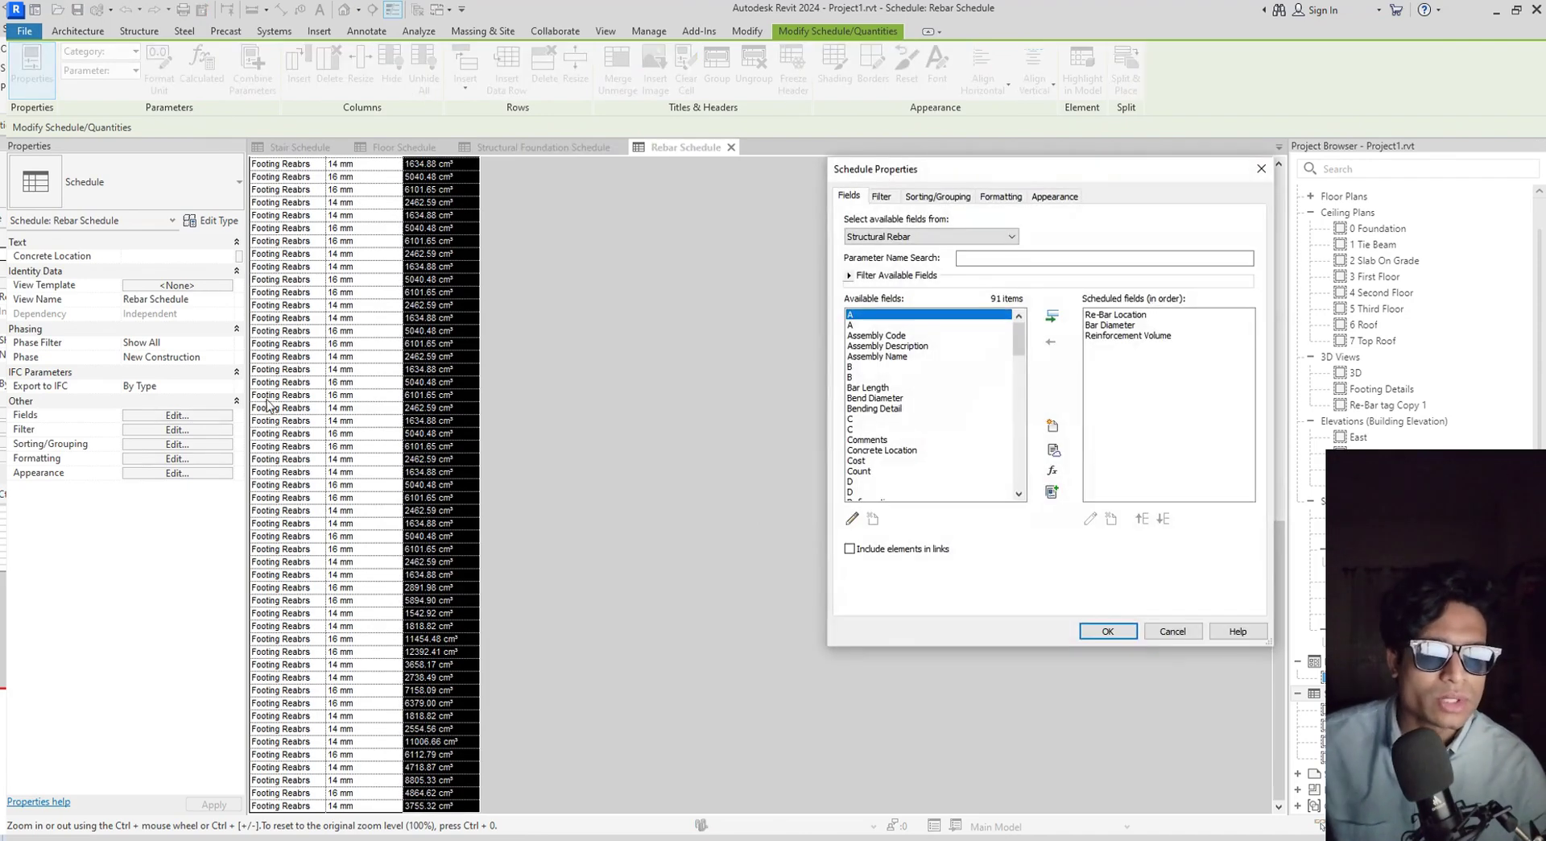
pyautogui.click(881, 198)
pyautogui.click(937, 197)
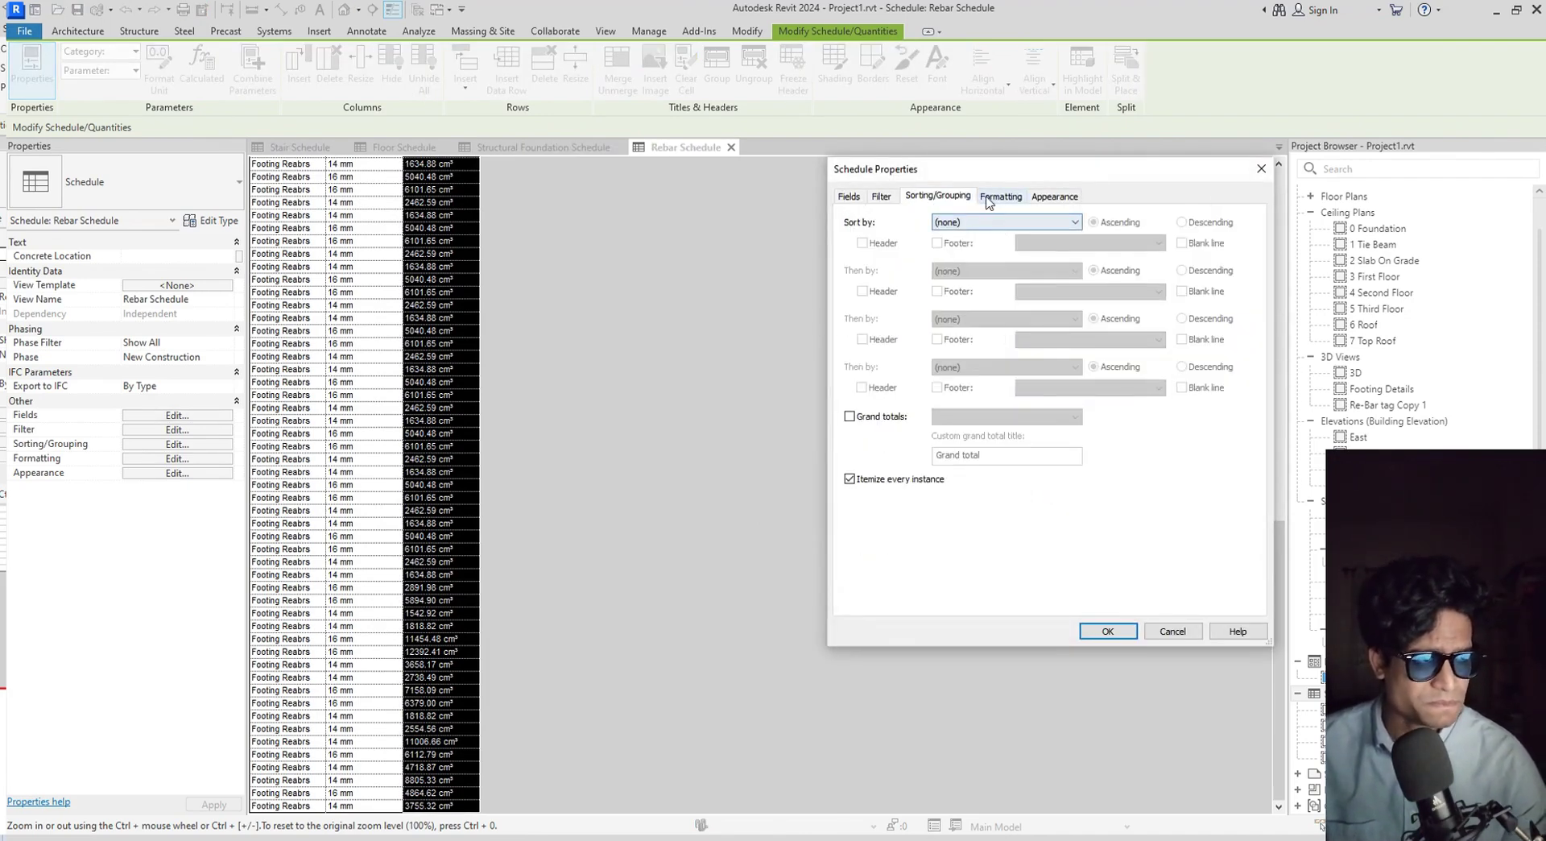
pyautogui.click(988, 200)
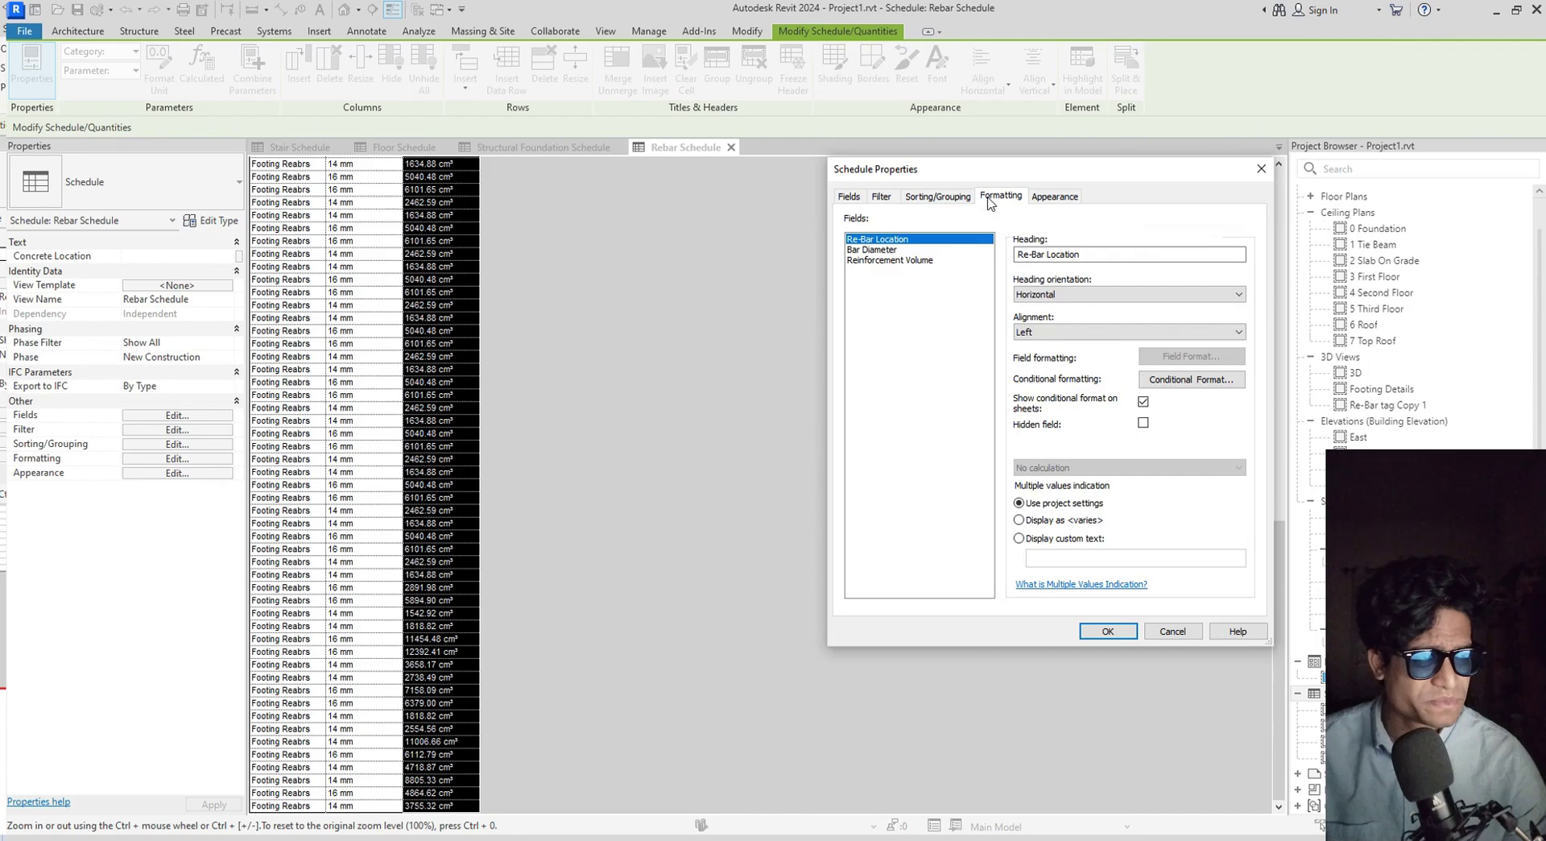
pyautogui.click(915, 261)
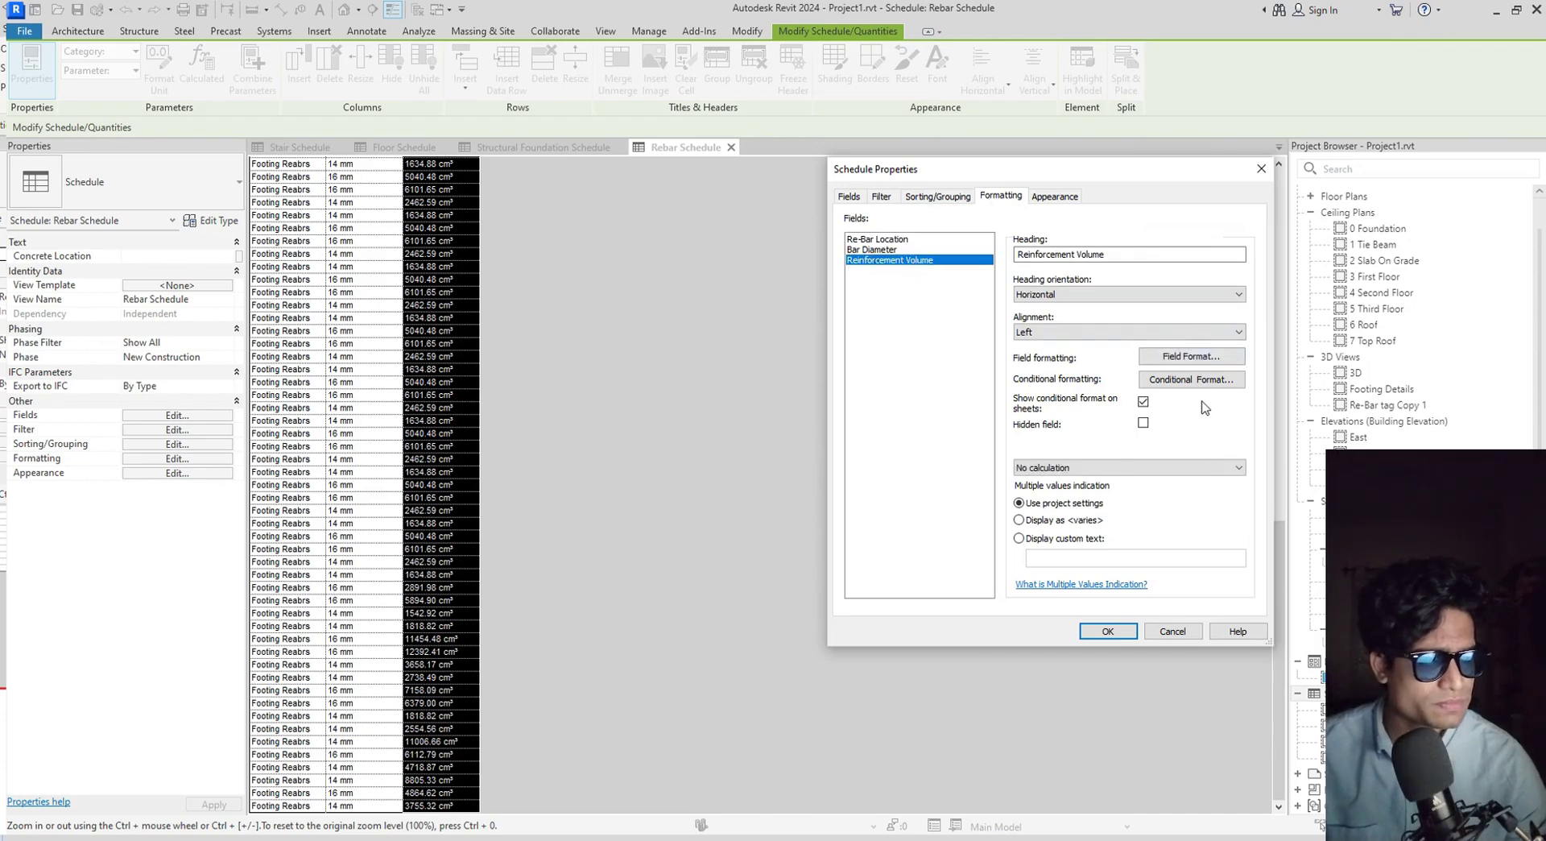
pyautogui.click(1167, 469)
pyautogui.click(1120, 492)
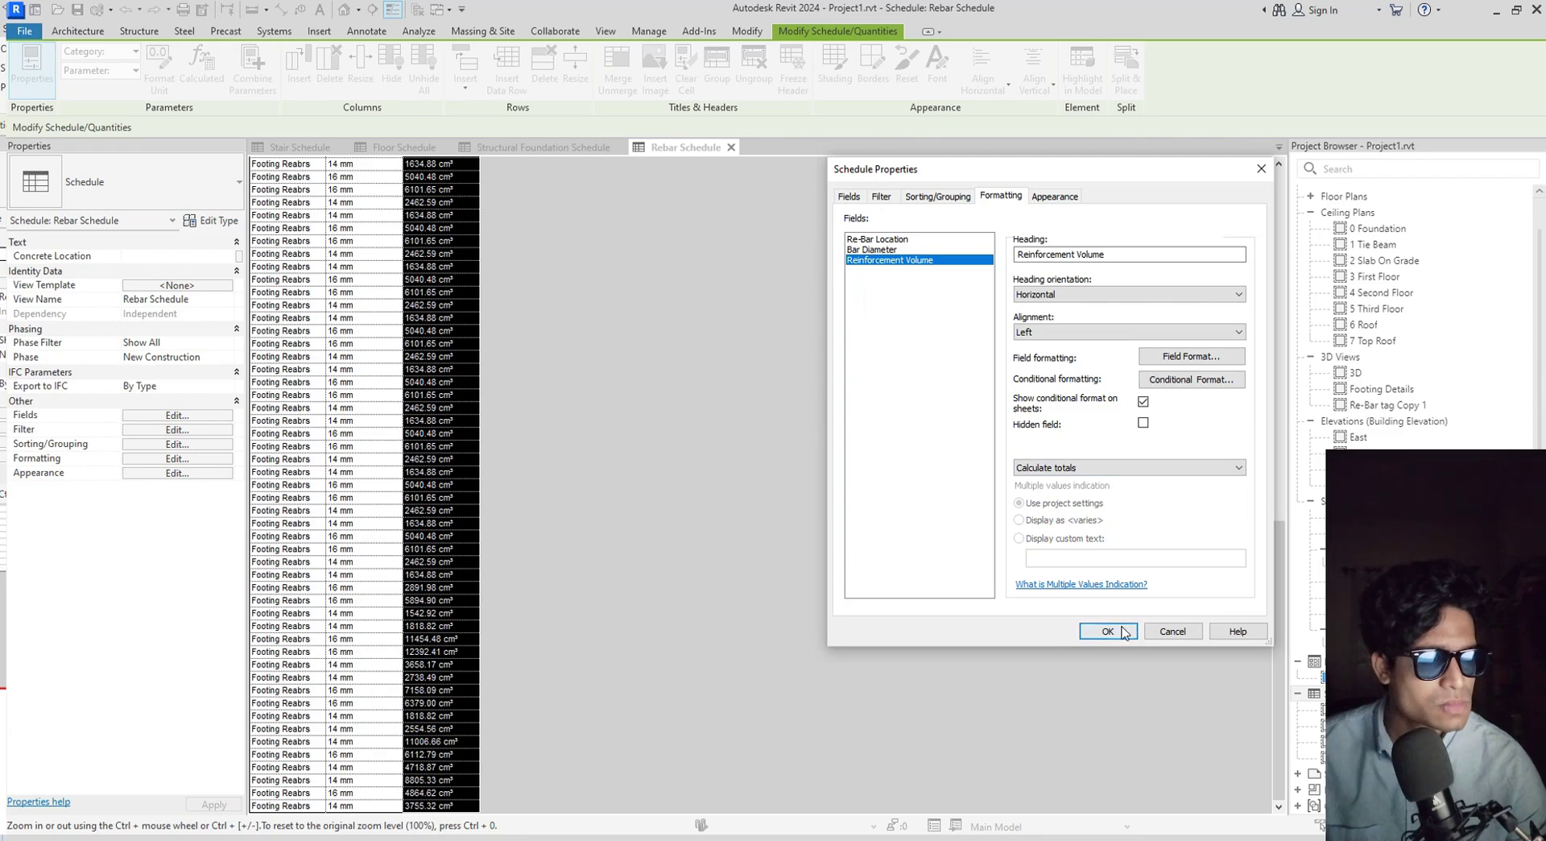
pyautogui.click(952, 197)
pyautogui.click(1022, 198)
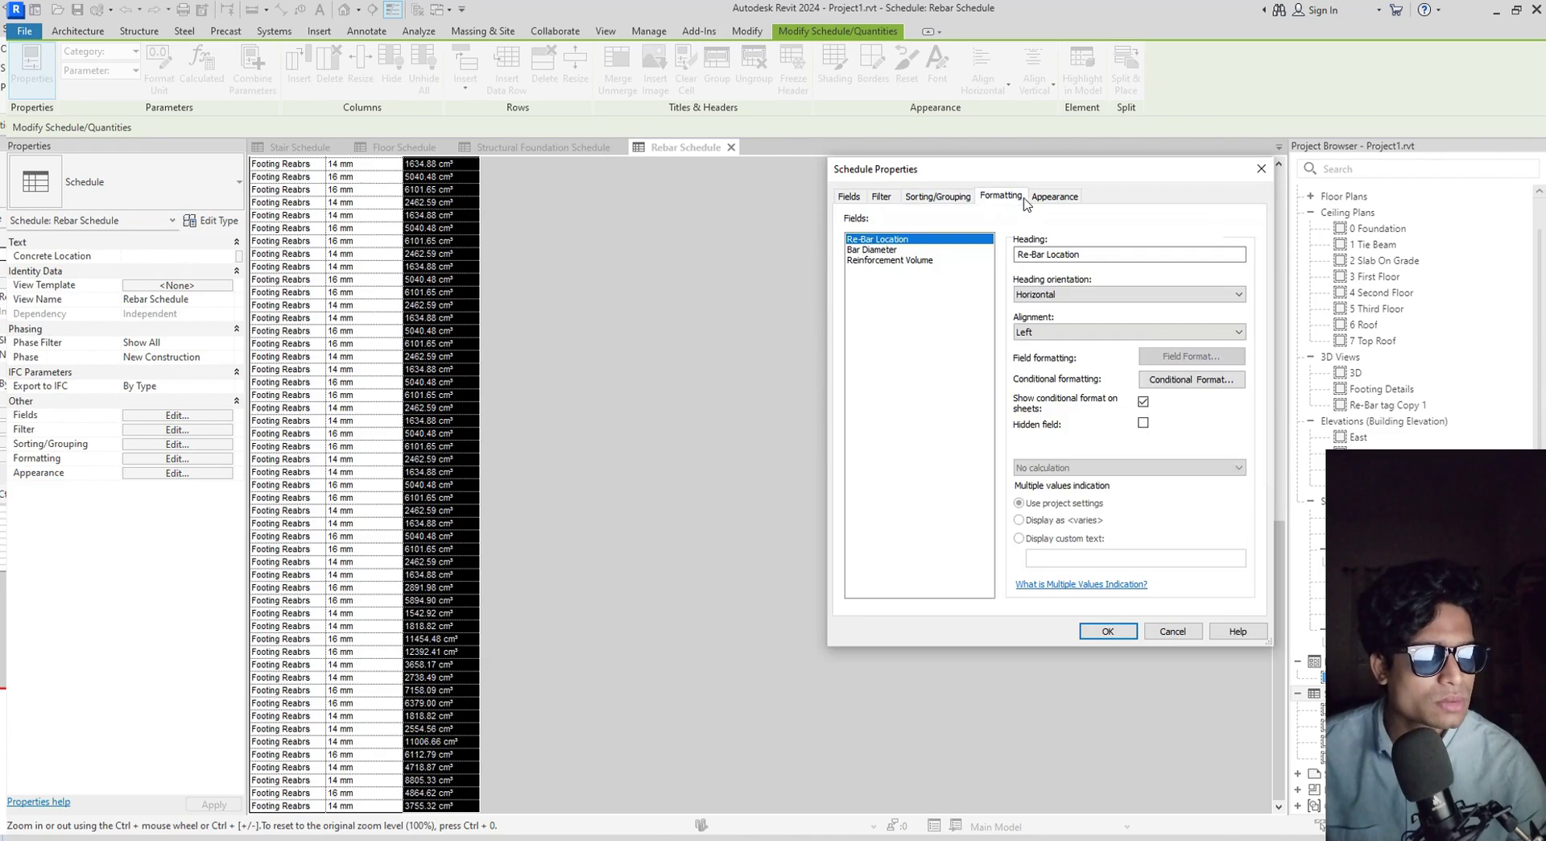
pyautogui.click(882, 197)
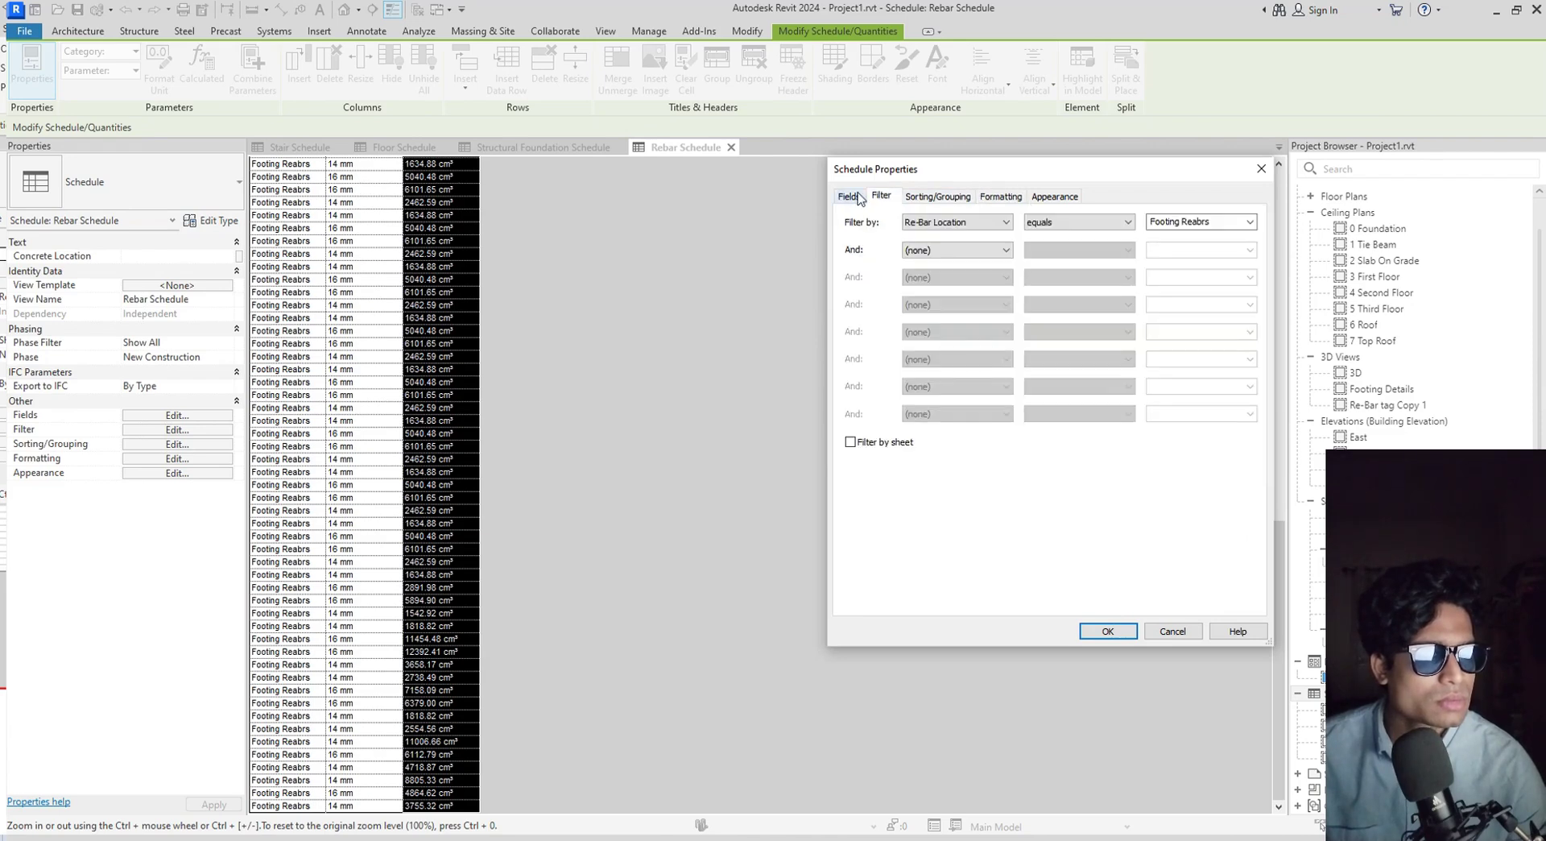
# Turn on grand totals for the rebar schedule, showing title, count, and totals.
pyautogui.click(855, 198)
pyautogui.click(984, 198)
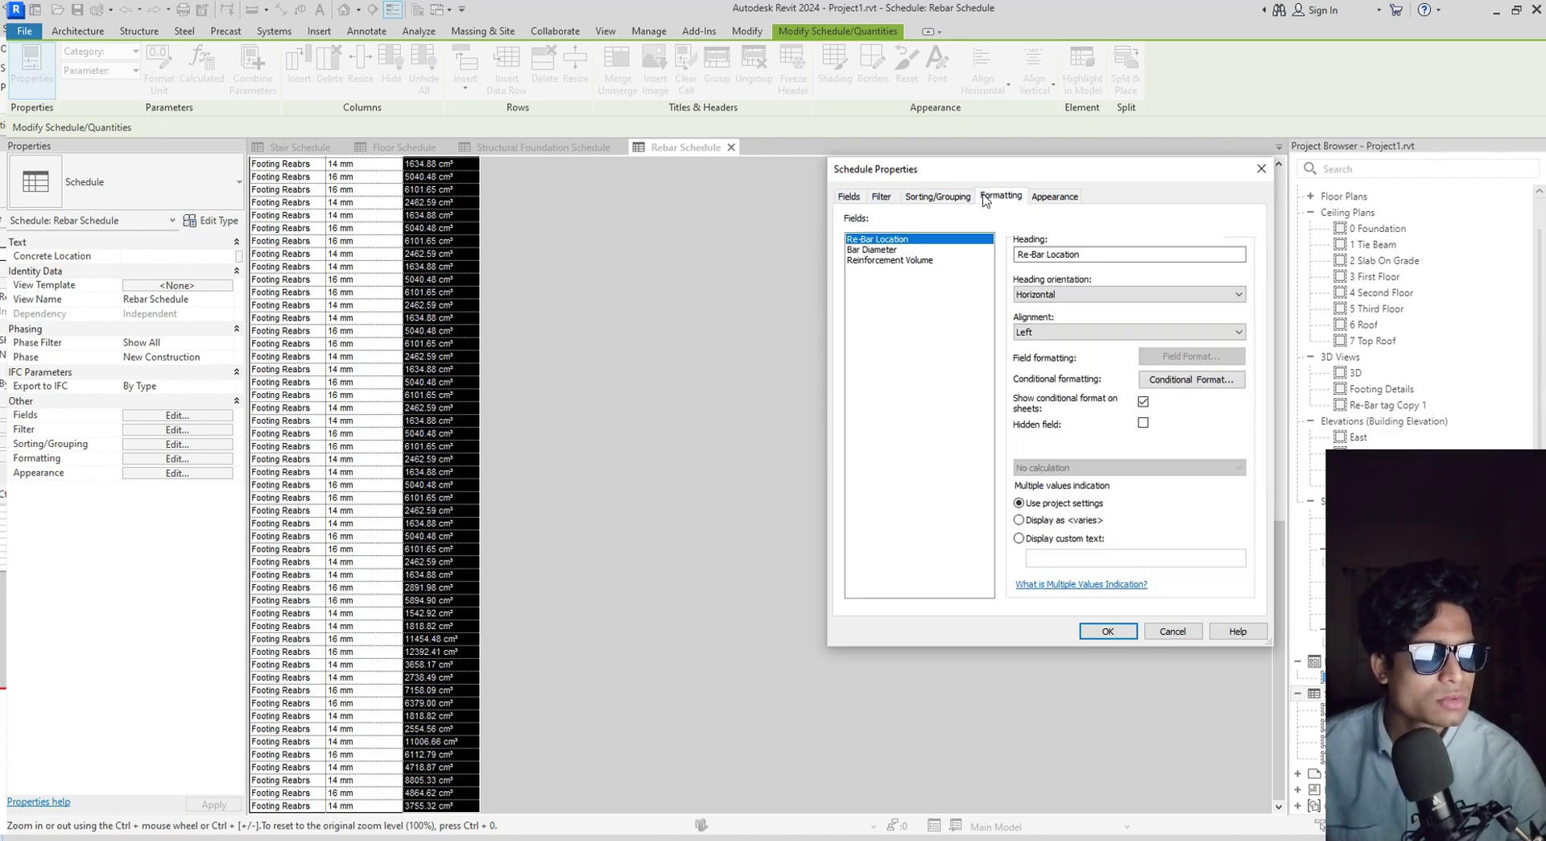
pyautogui.click(930, 260)
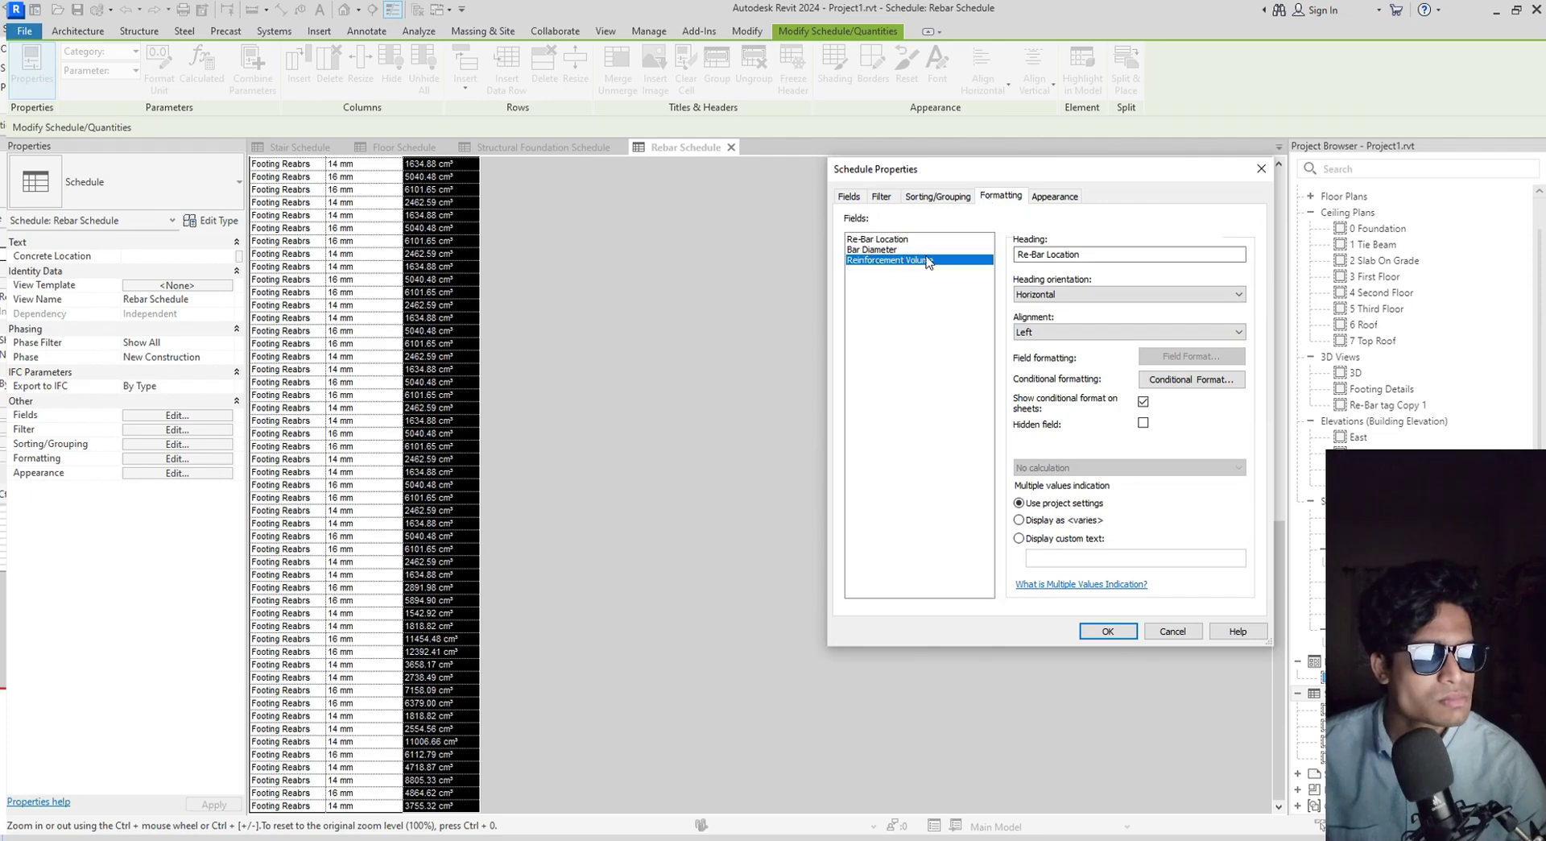
pyautogui.click(955, 199)
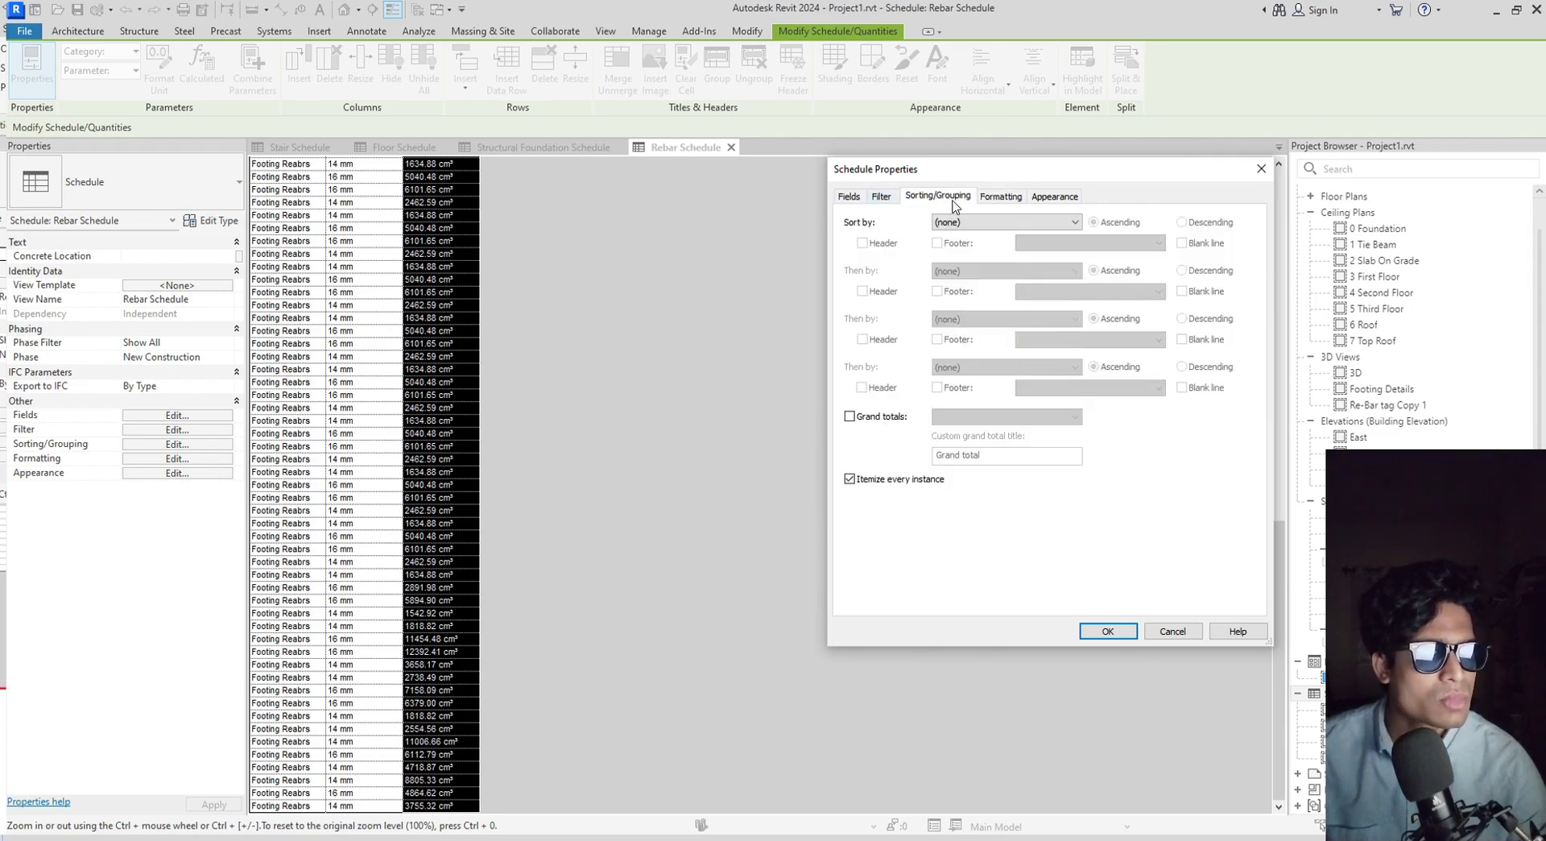
pyautogui.click(852, 418)
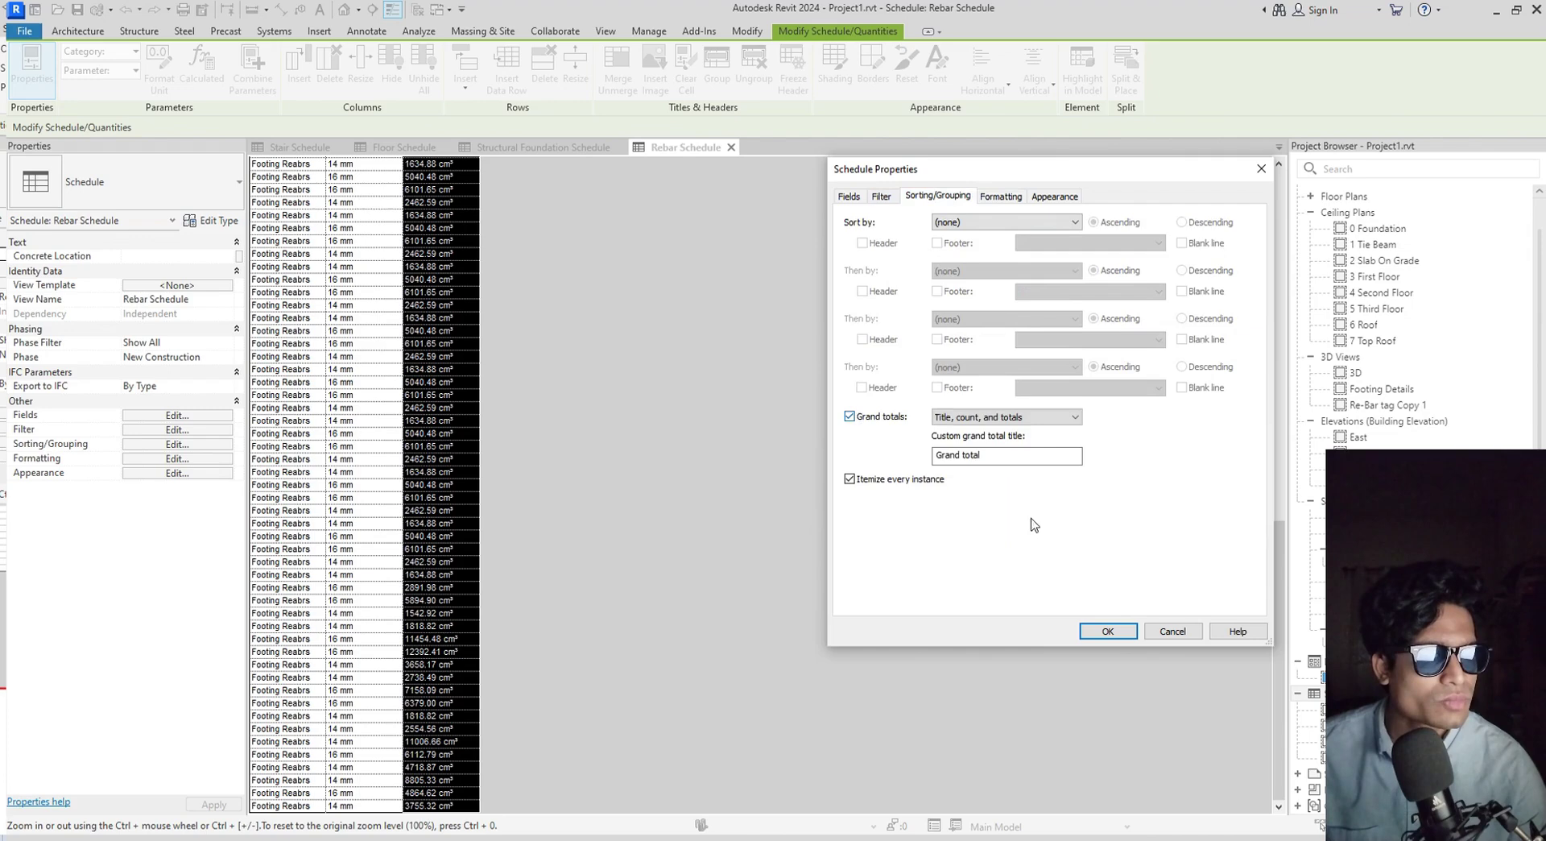
pyautogui.click(1110, 630)
pyautogui.scroll(-2, 518, 608)
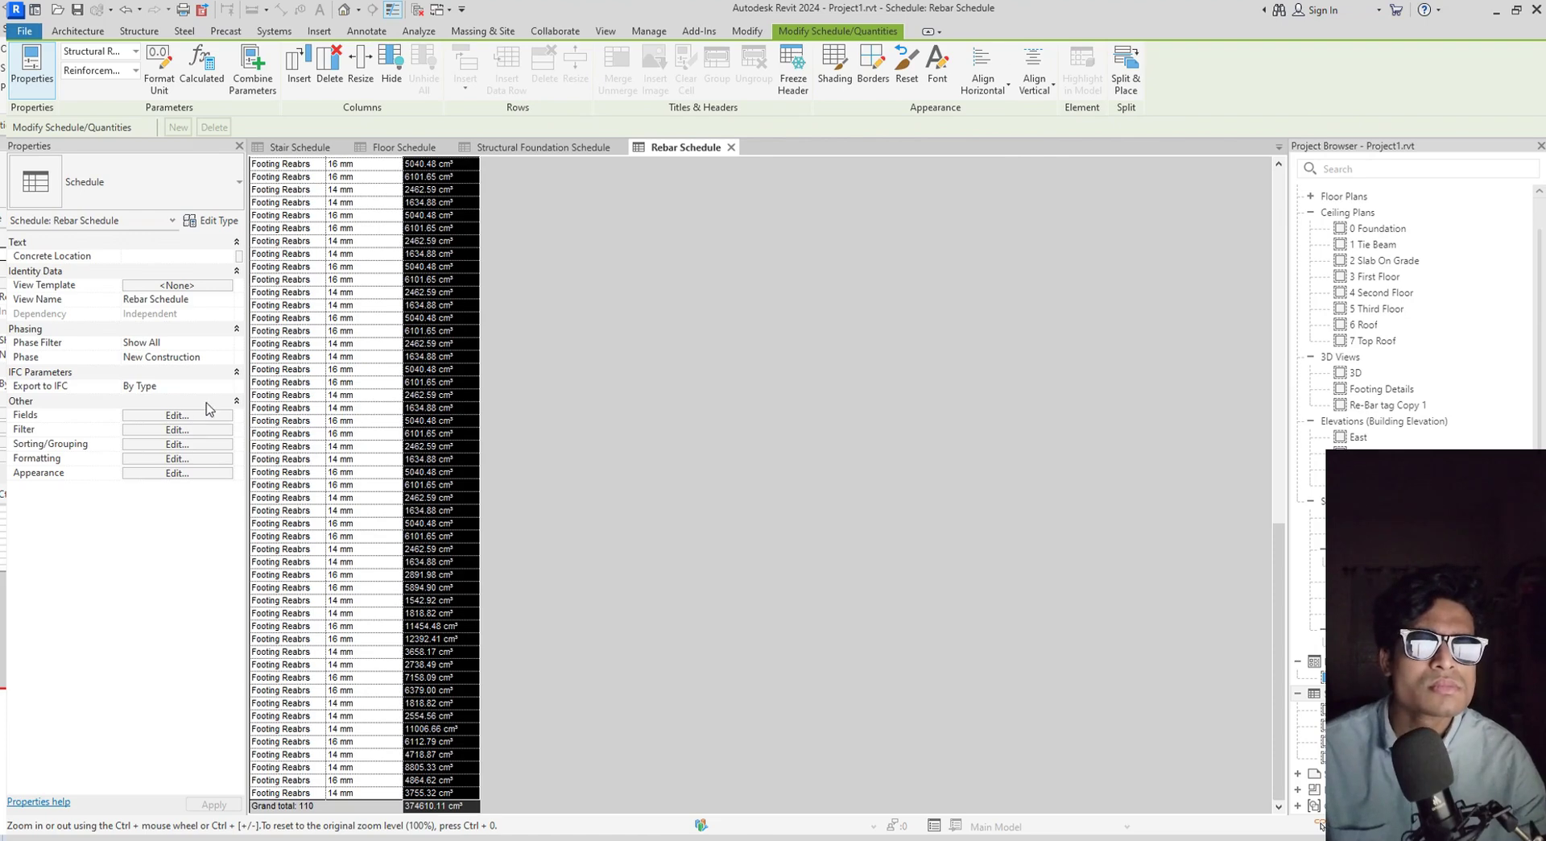
# Review the rebar schedule's grand total options, Reinforcement Volume formatting, appearance, filter and scheduled fields.
pyautogui.click(181, 416)
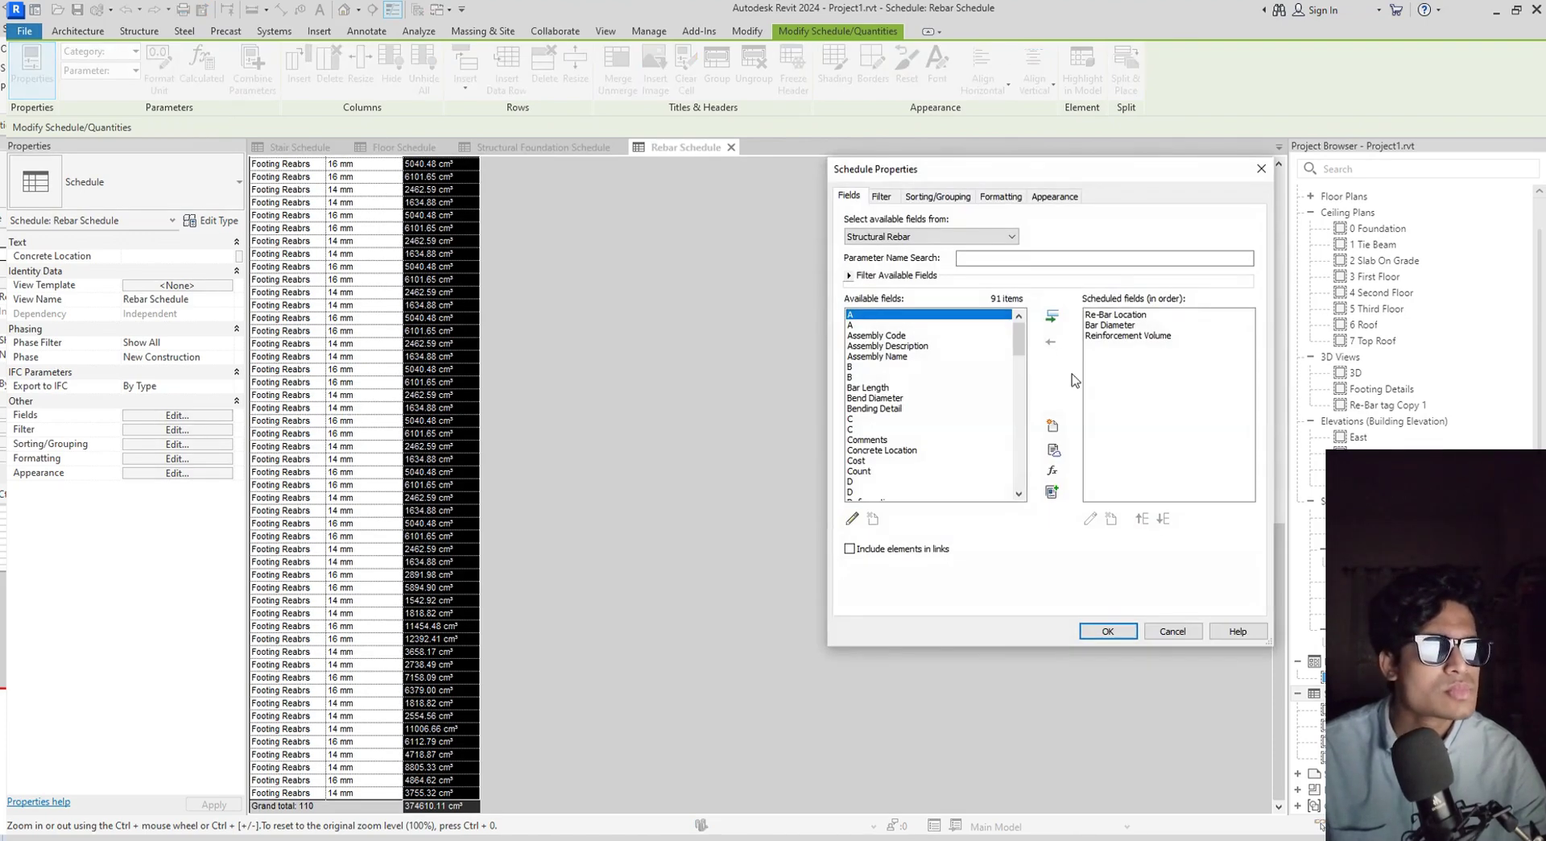
pyautogui.click(958, 198)
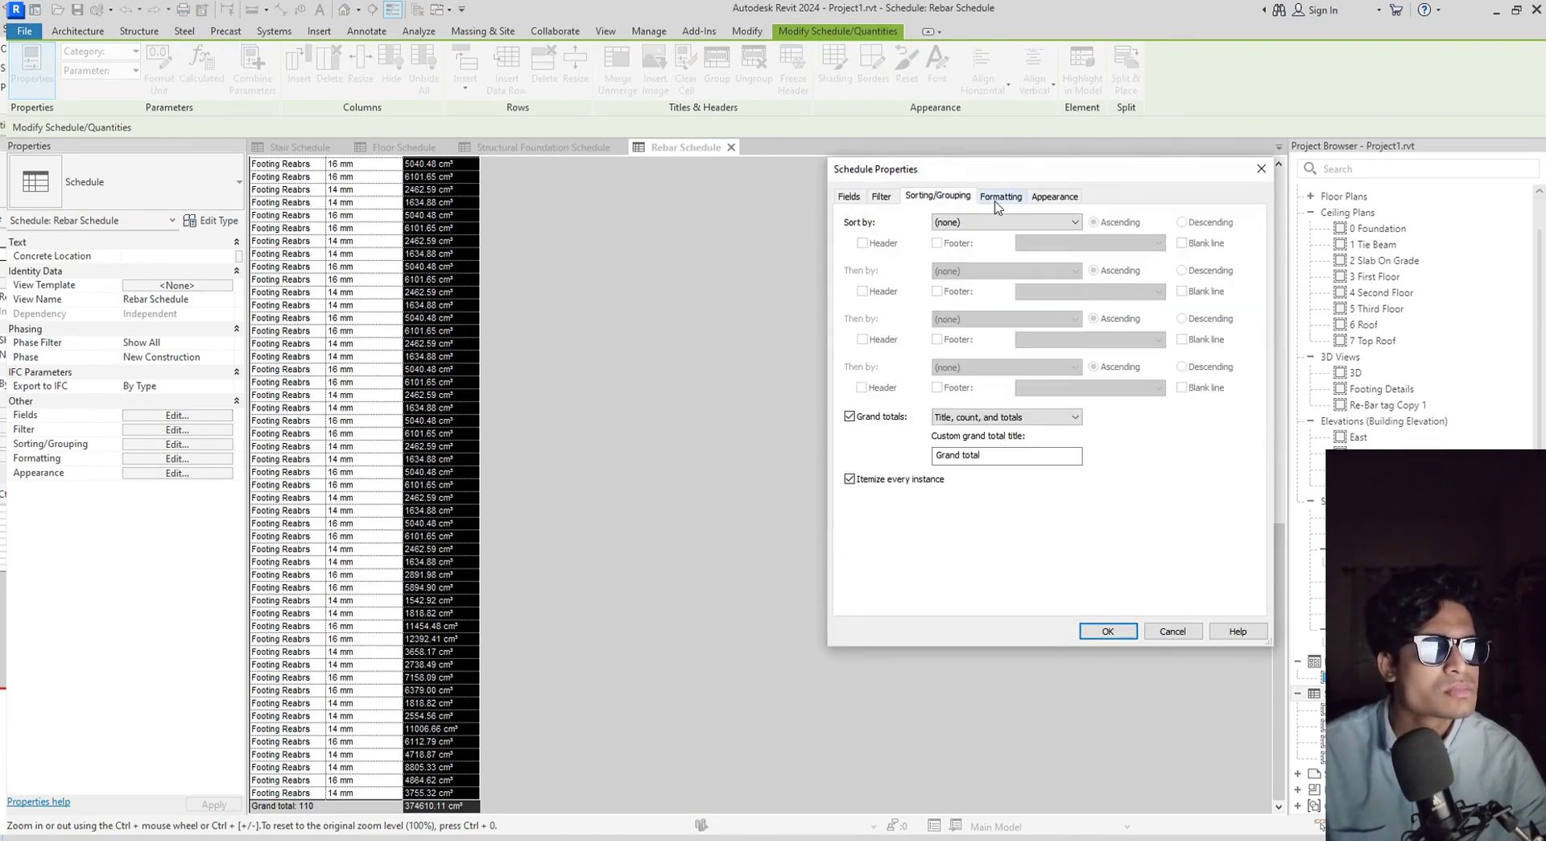
pyautogui.click(997, 457)
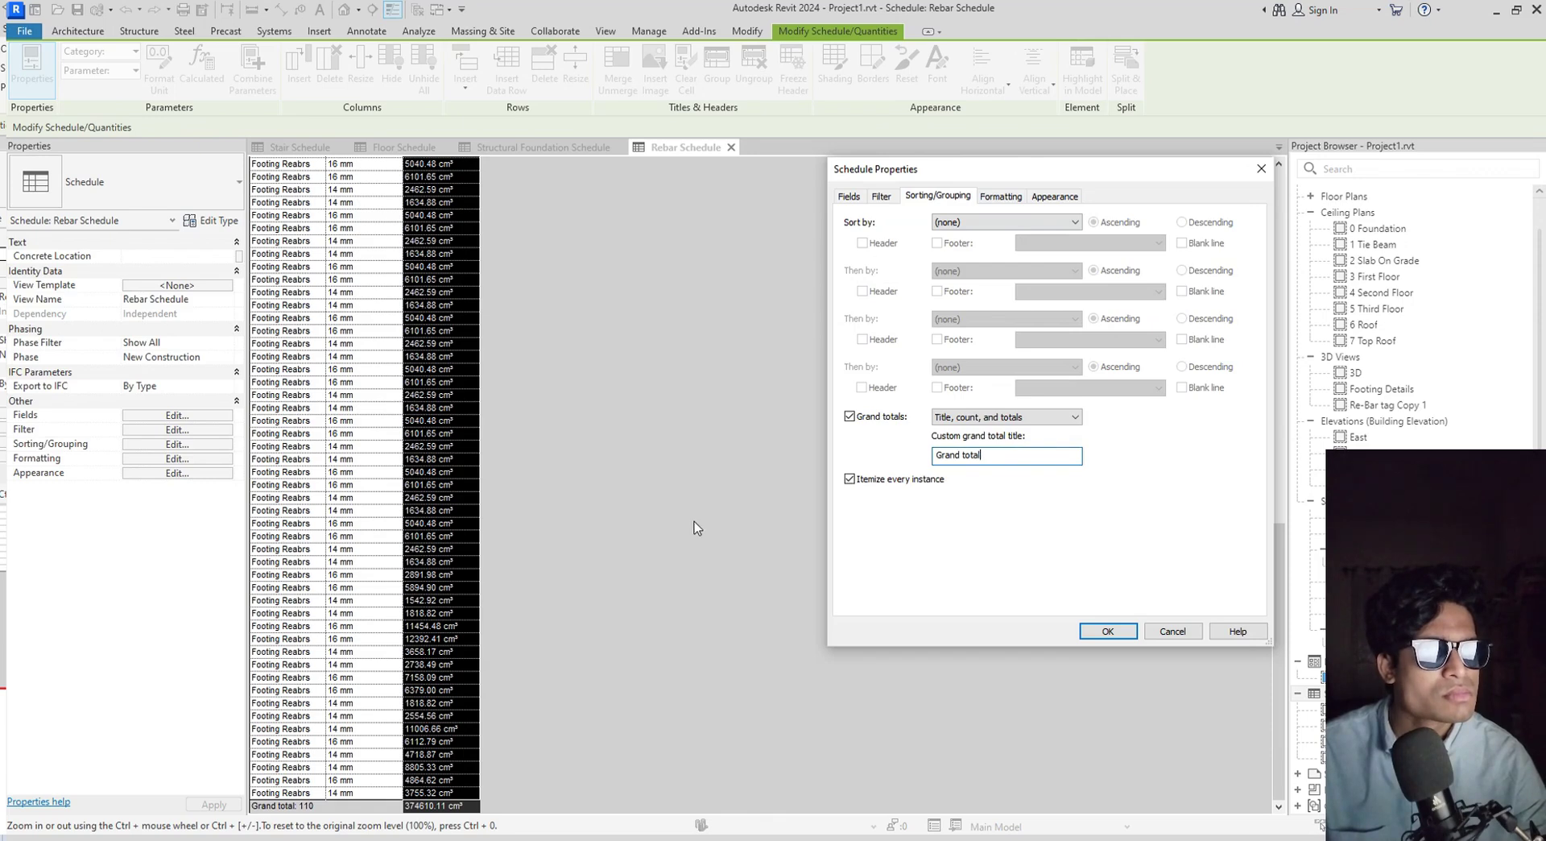
pyautogui.click(1004, 418)
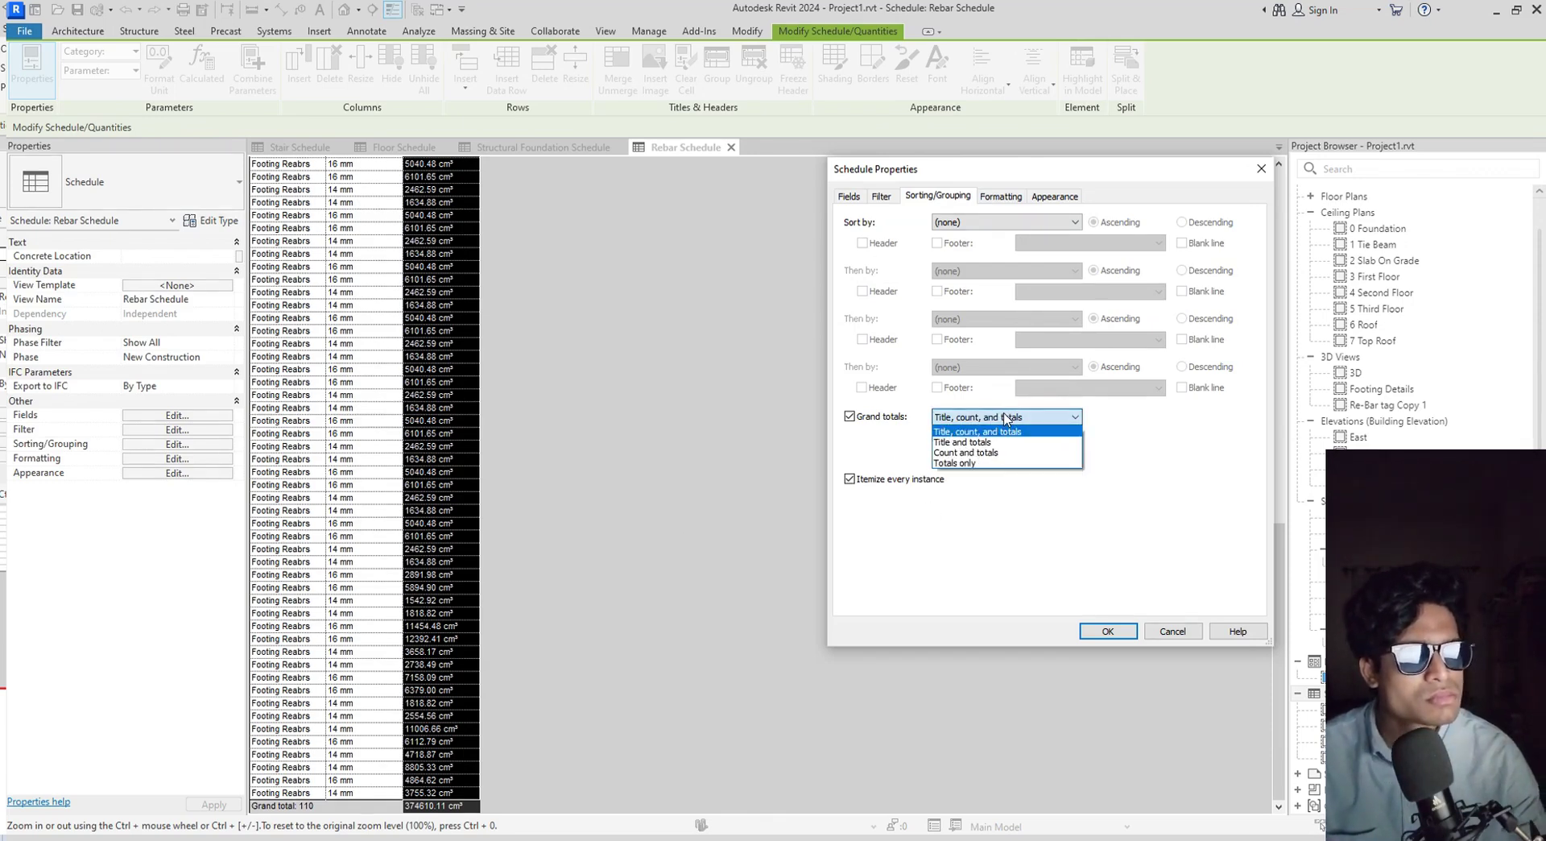
pyautogui.click(1006, 419)
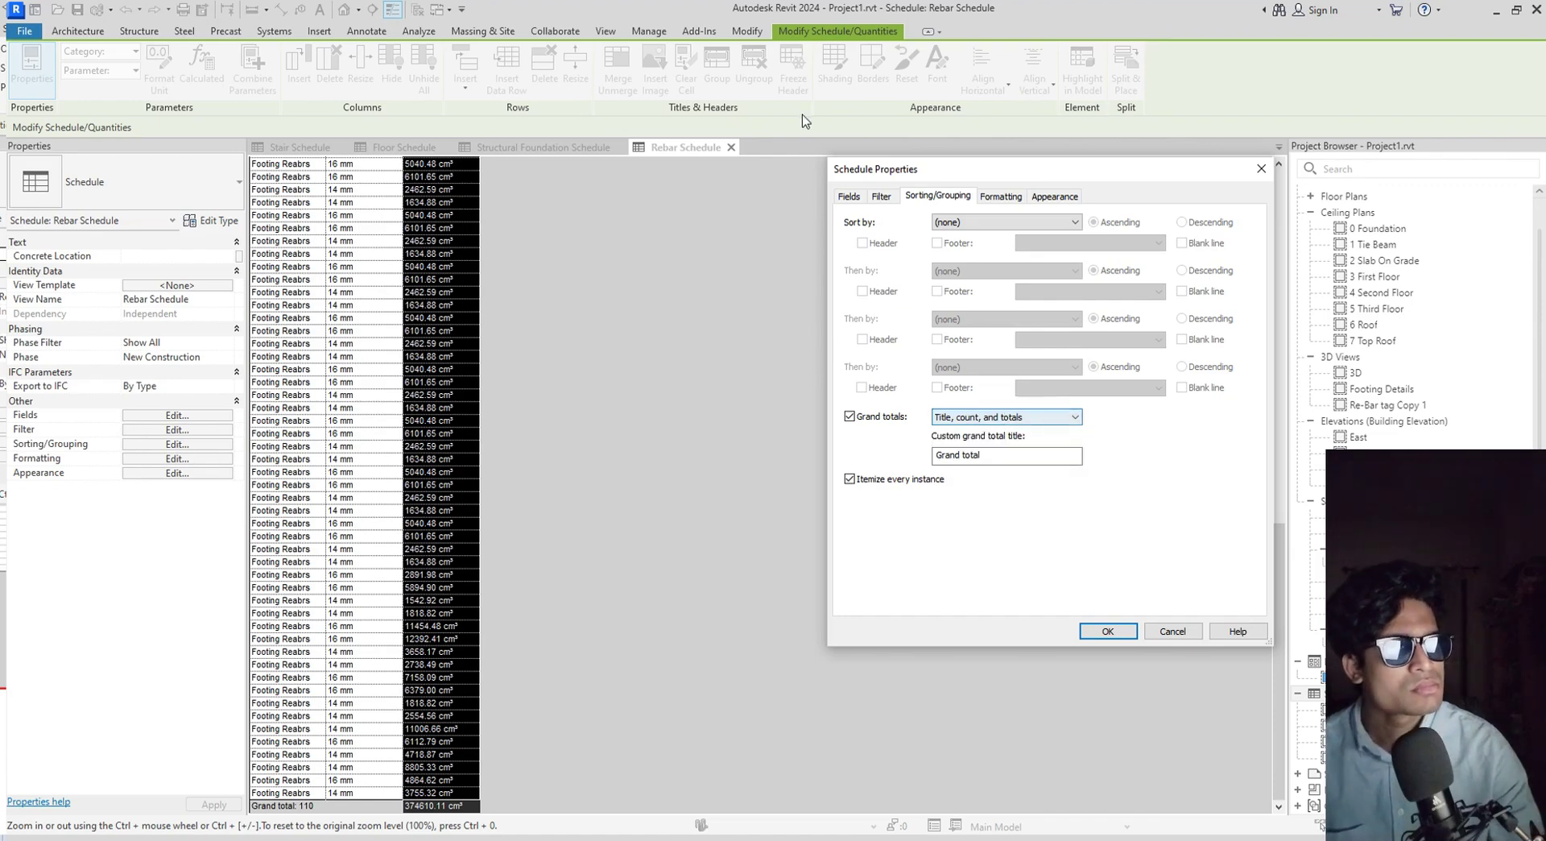
pyautogui.click(998, 198)
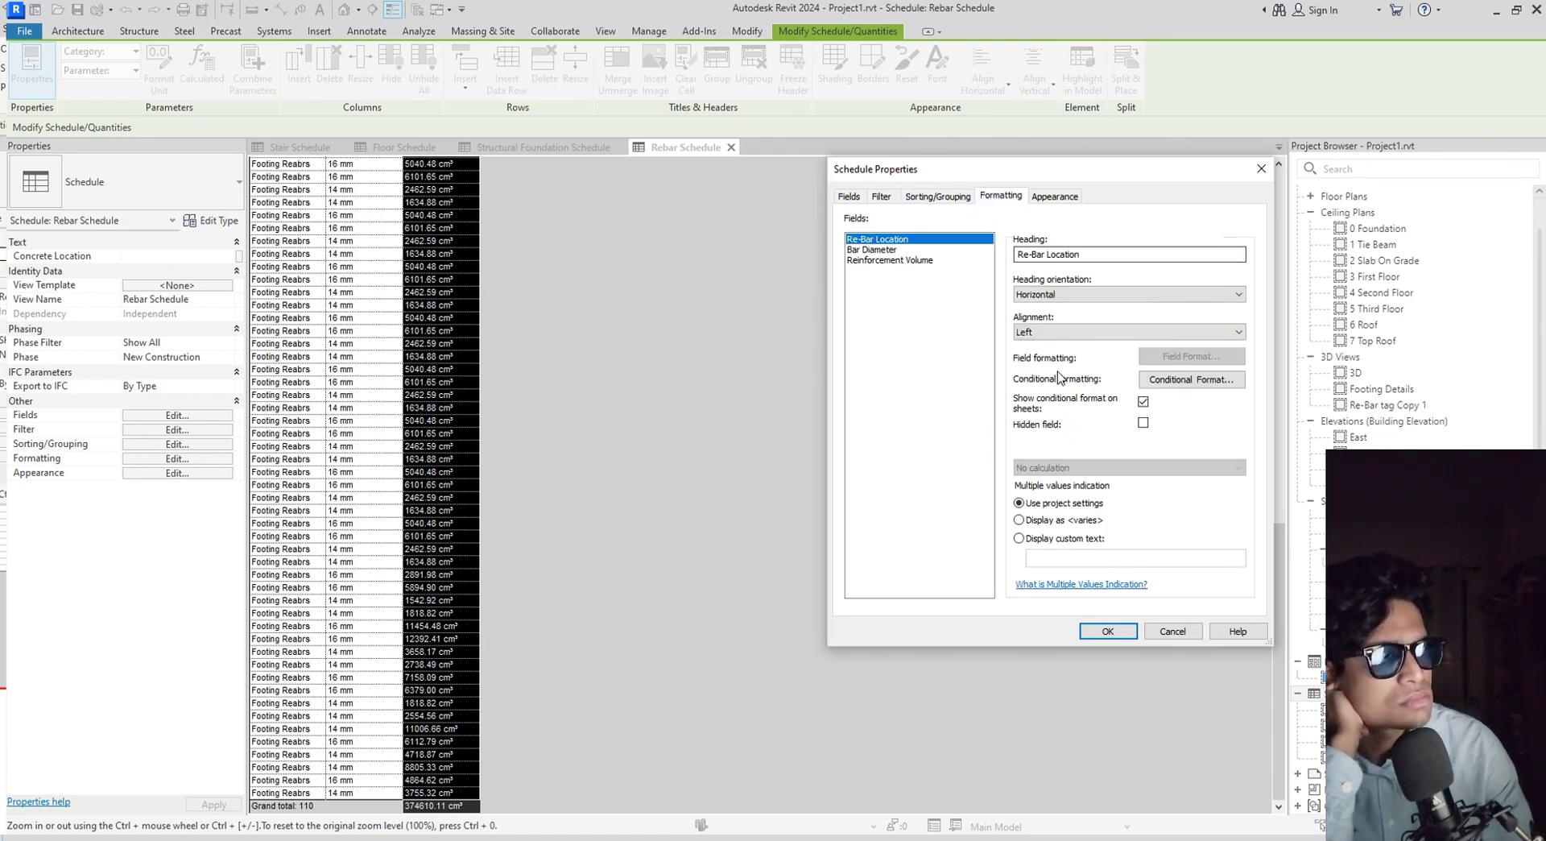
pyautogui.click(913, 262)
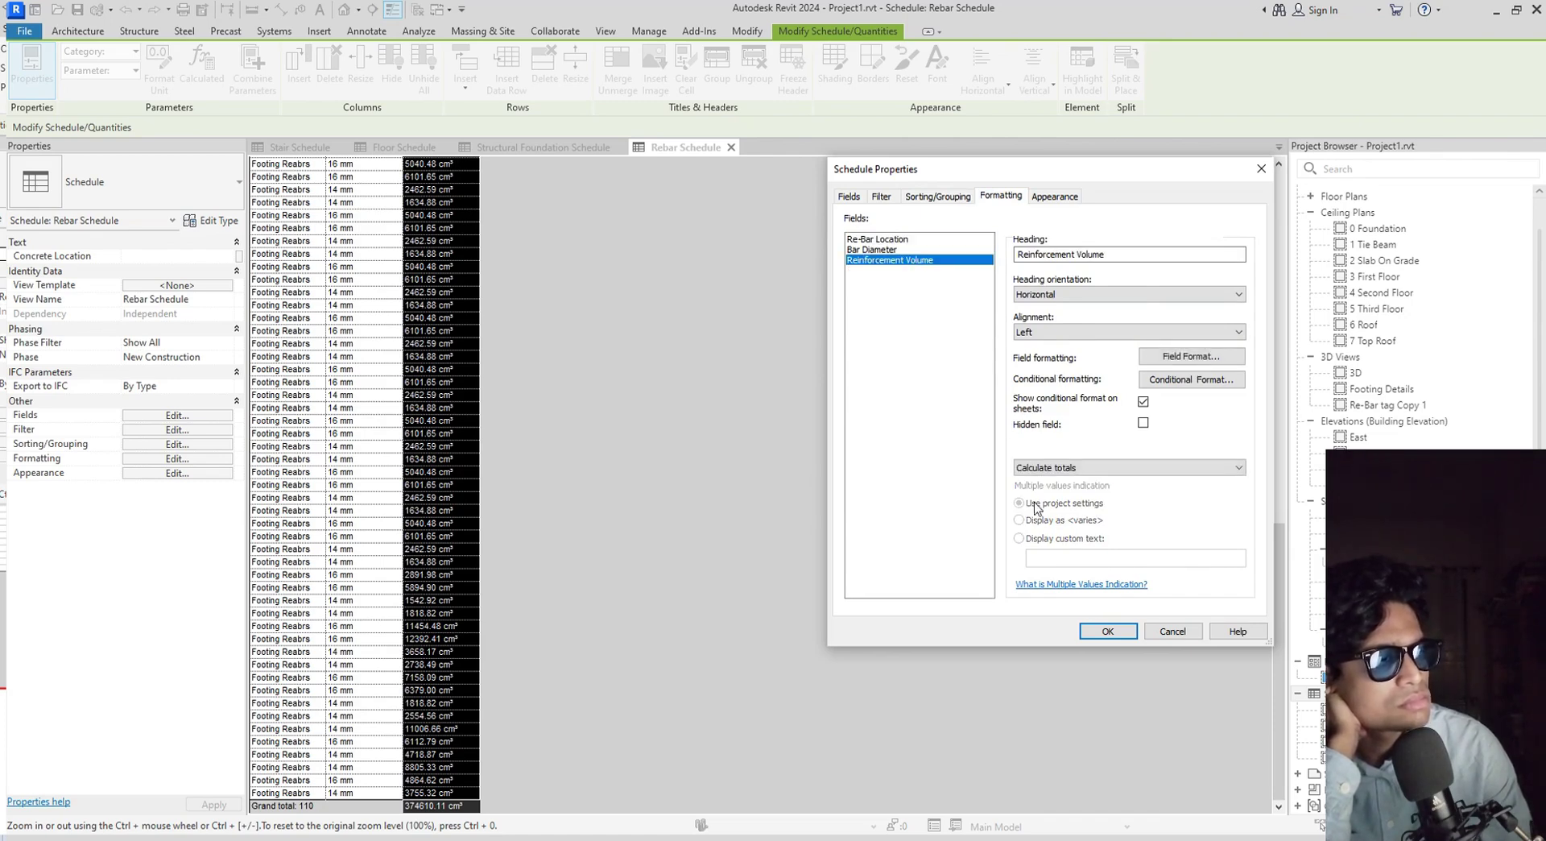
pyautogui.click(1063, 197)
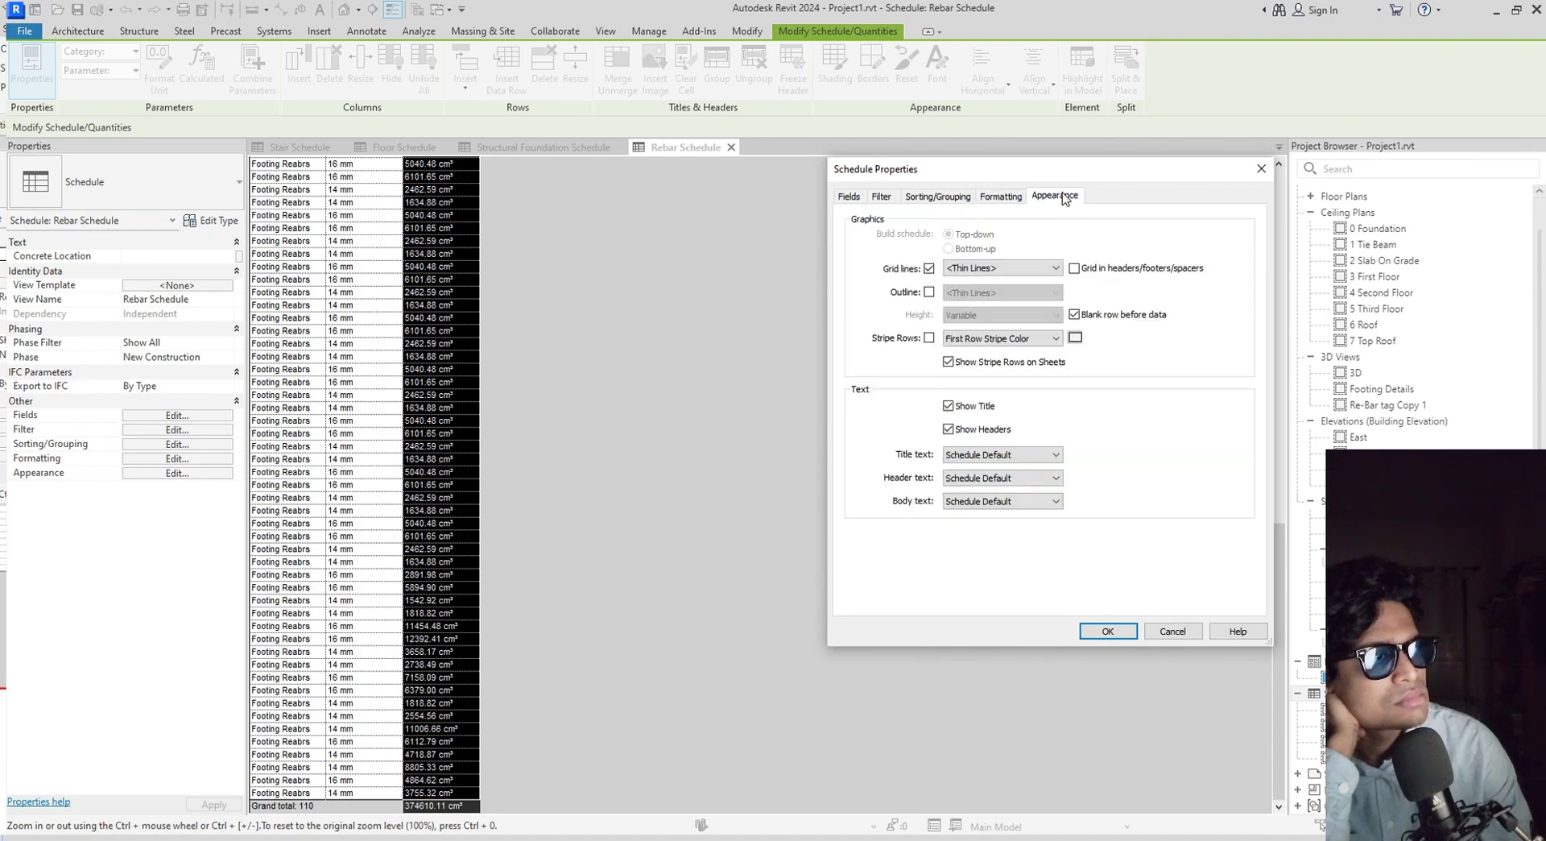
pyautogui.click(1002, 198)
pyautogui.click(931, 202)
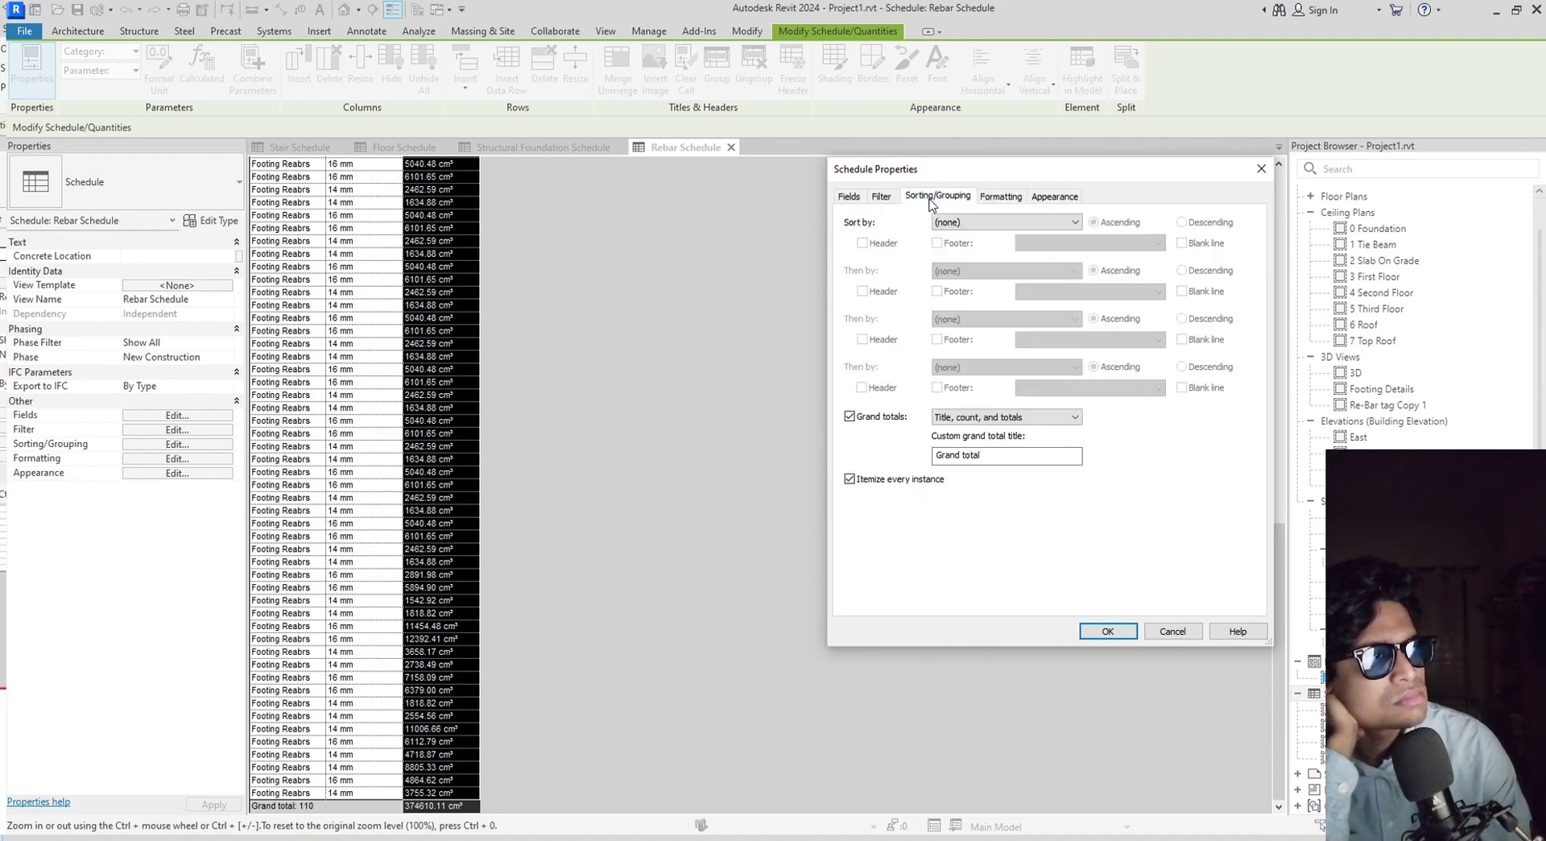
pyautogui.click(881, 196)
pyautogui.click(850, 197)
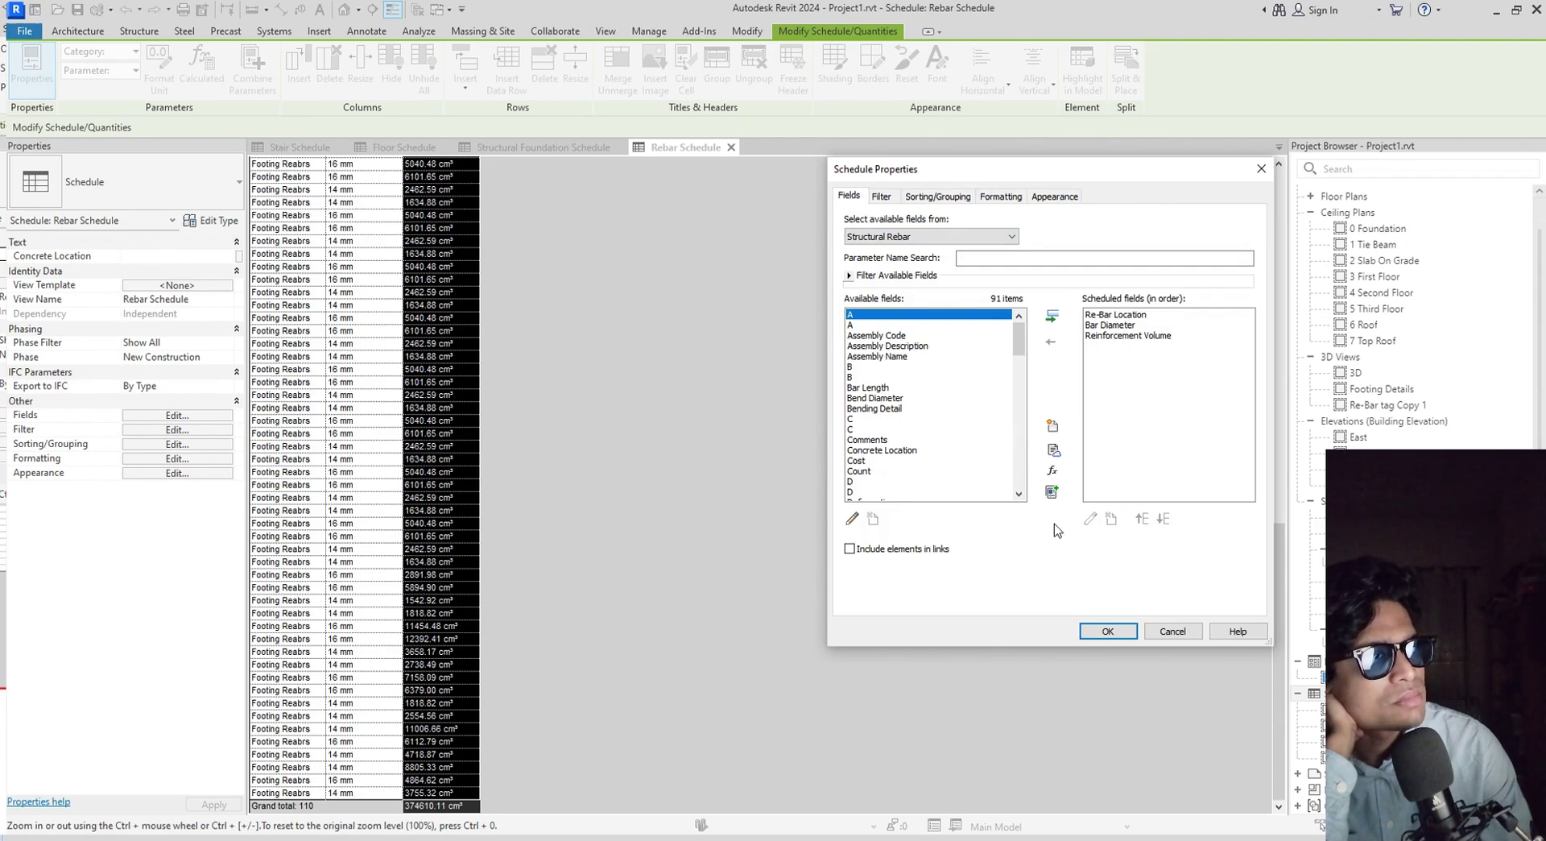
pyautogui.click(1108, 632)
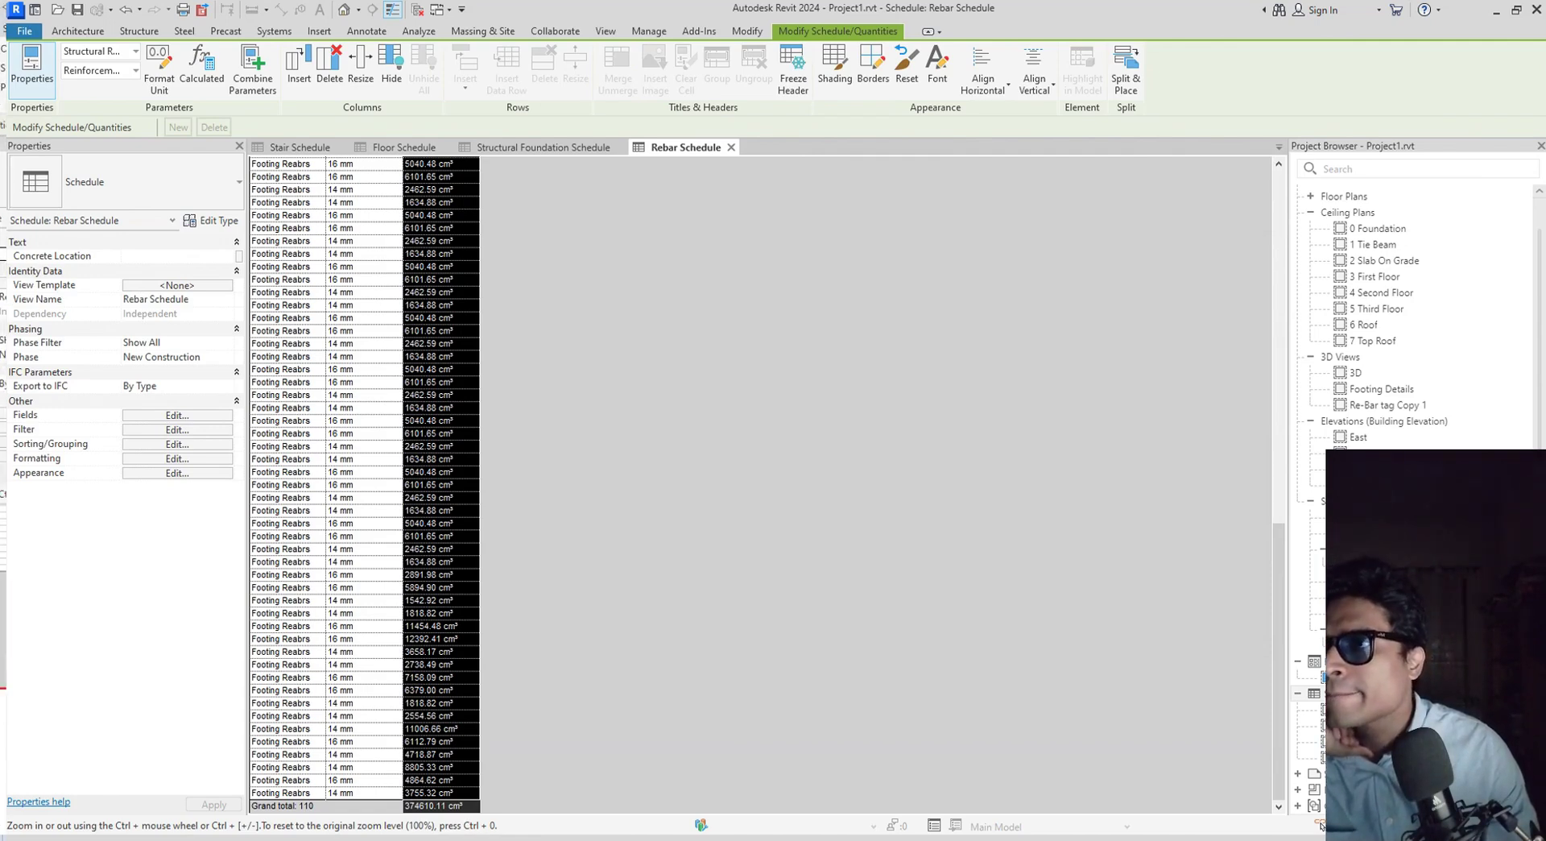
# Switch to Chrome and search Google in a new tab for "unit wt of steel per cm3", closing the browser at the end.
pyautogui.hotkey('alt', 'Tab')
pyautogui.moveTo(793, 158); pyautogui.dragTo(578, 107)
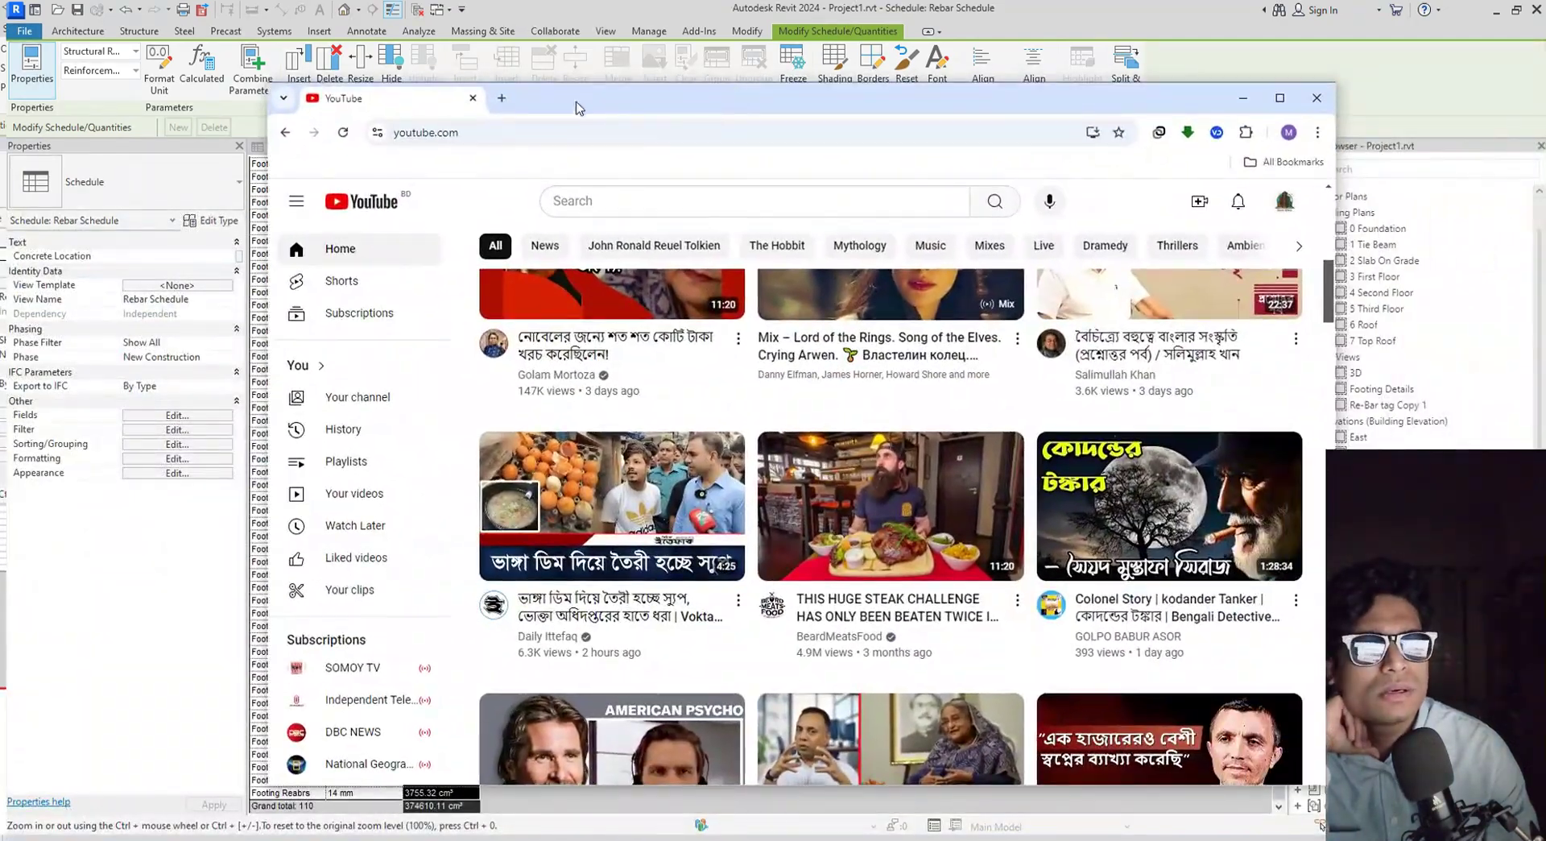
pyautogui.click(501, 98)
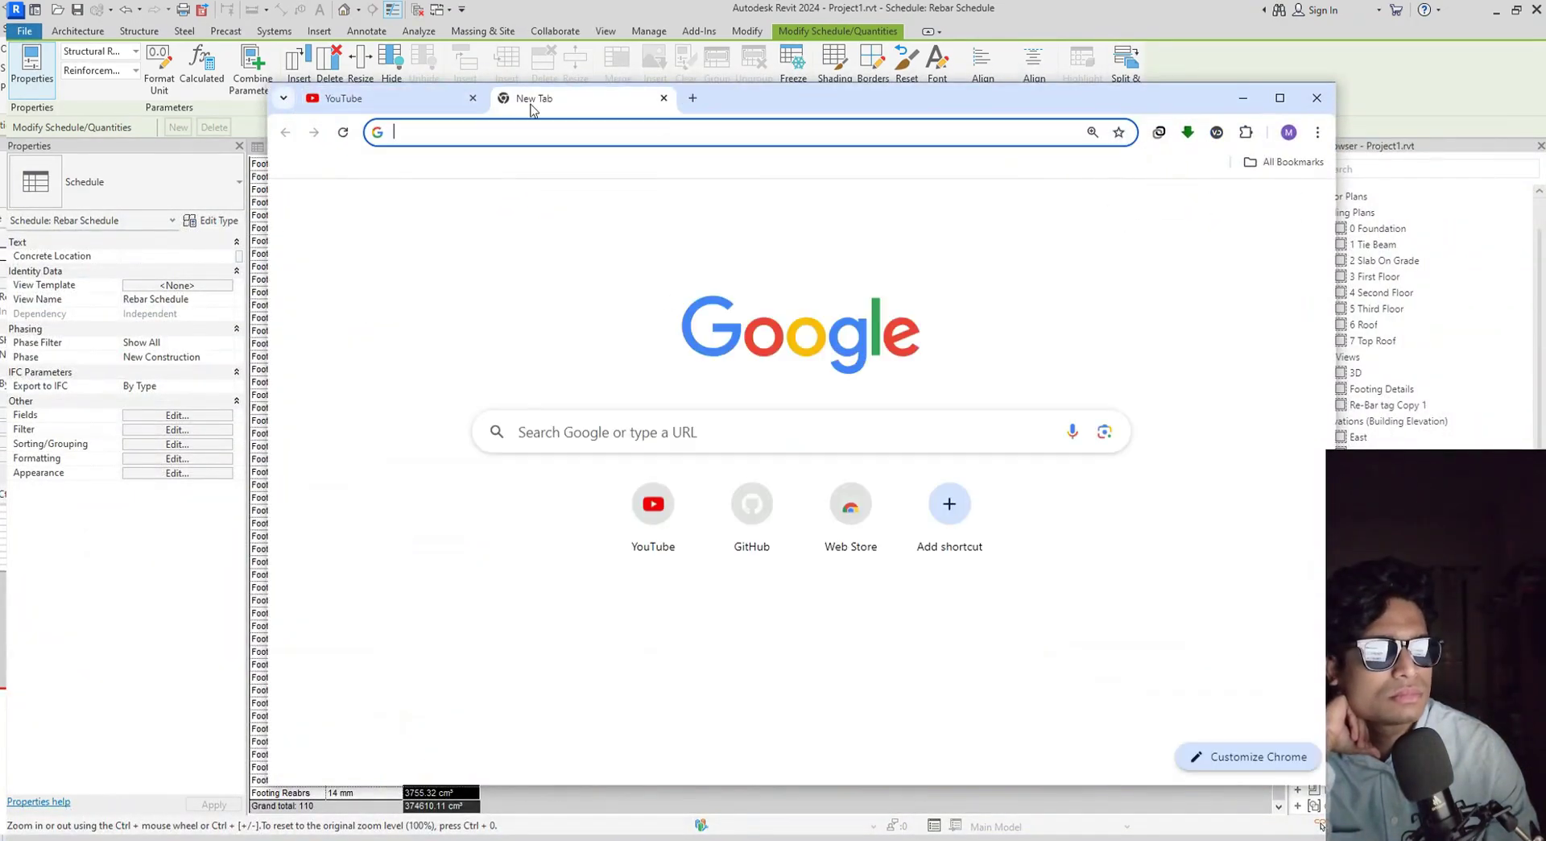
pyautogui.click(472, 97)
pyautogui.click(732, 438)
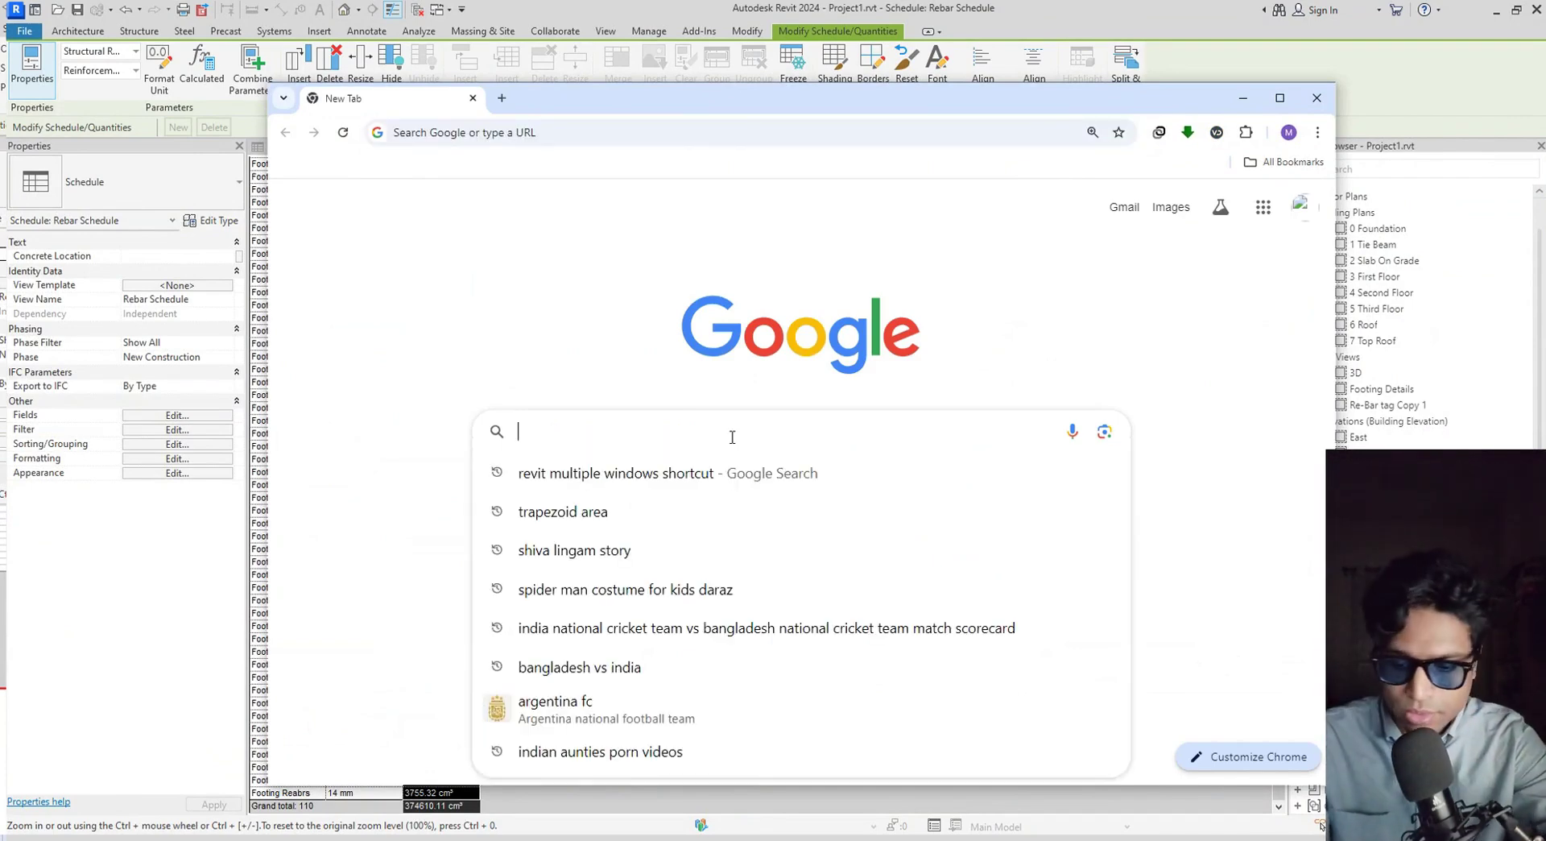
pyautogui.write('um')
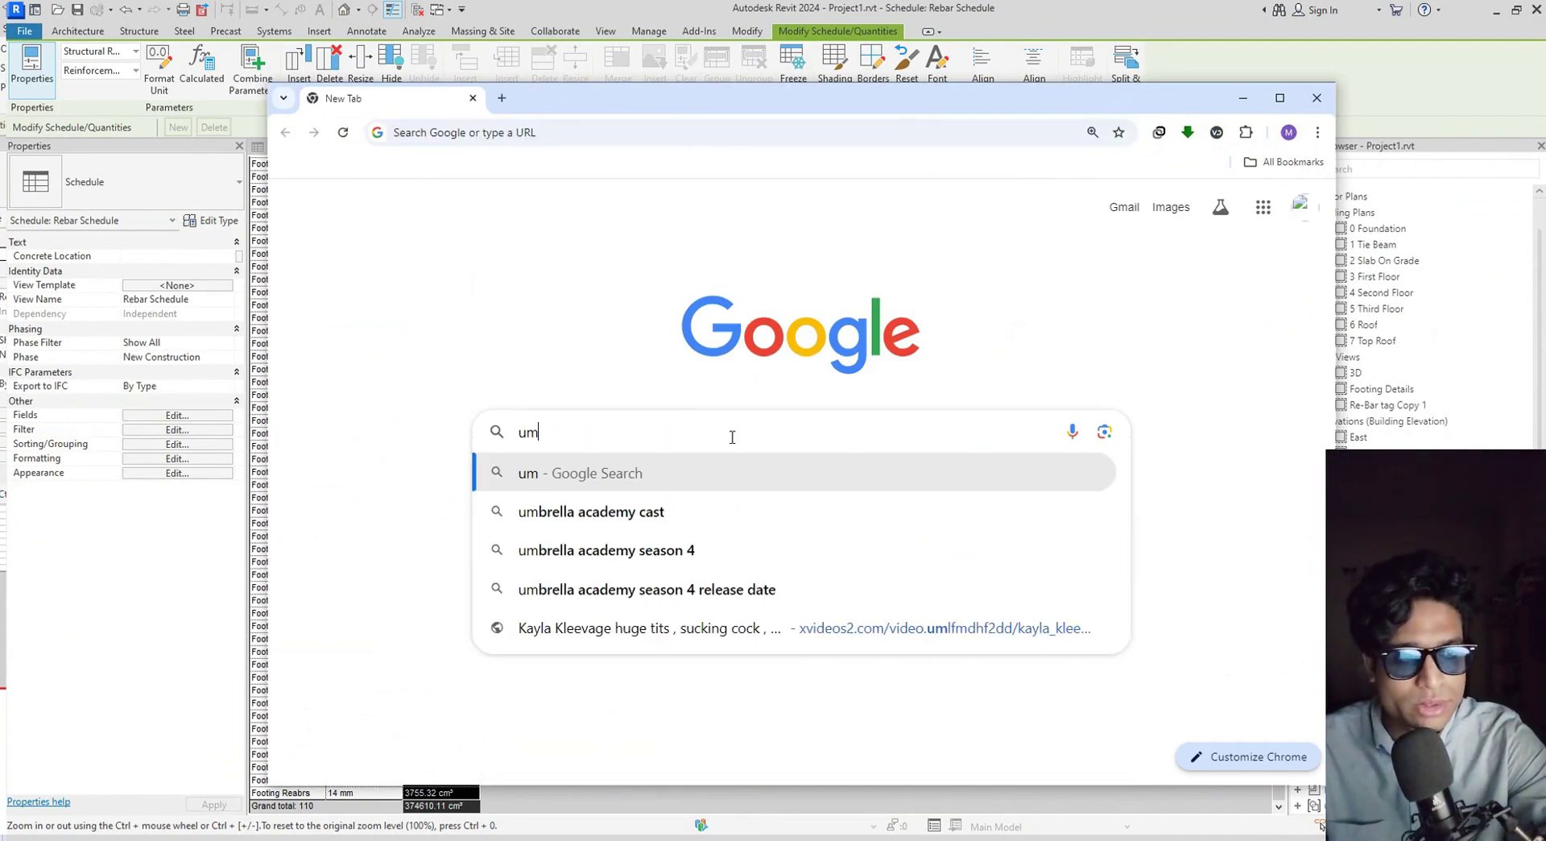
pyautogui.press('BackSpace')
pyautogui.write('nit wt')
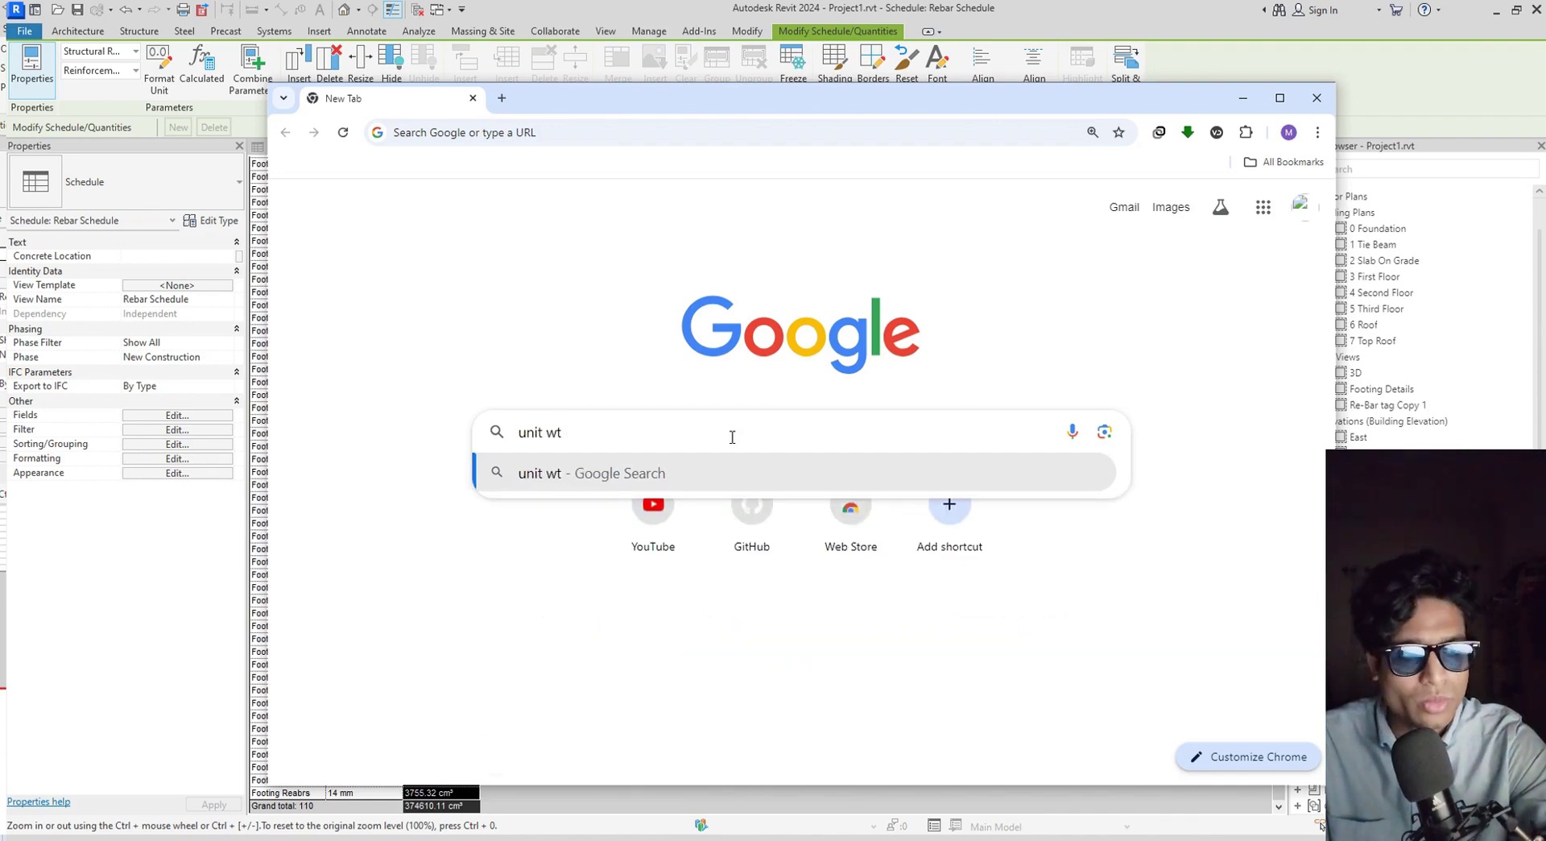
pyautogui.write(' of ')
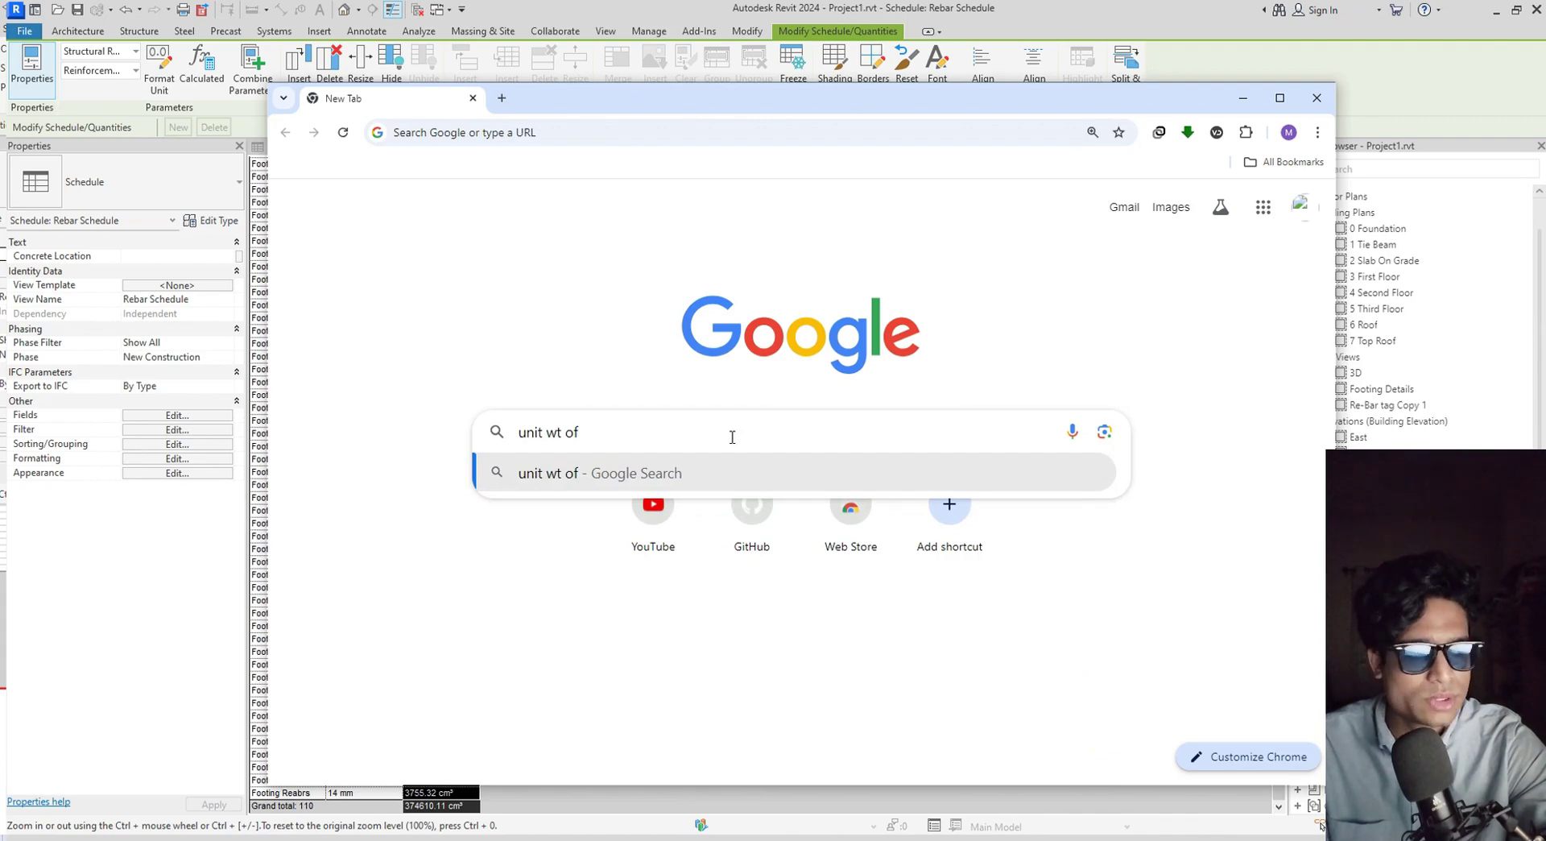
pyautogui.write('steel')
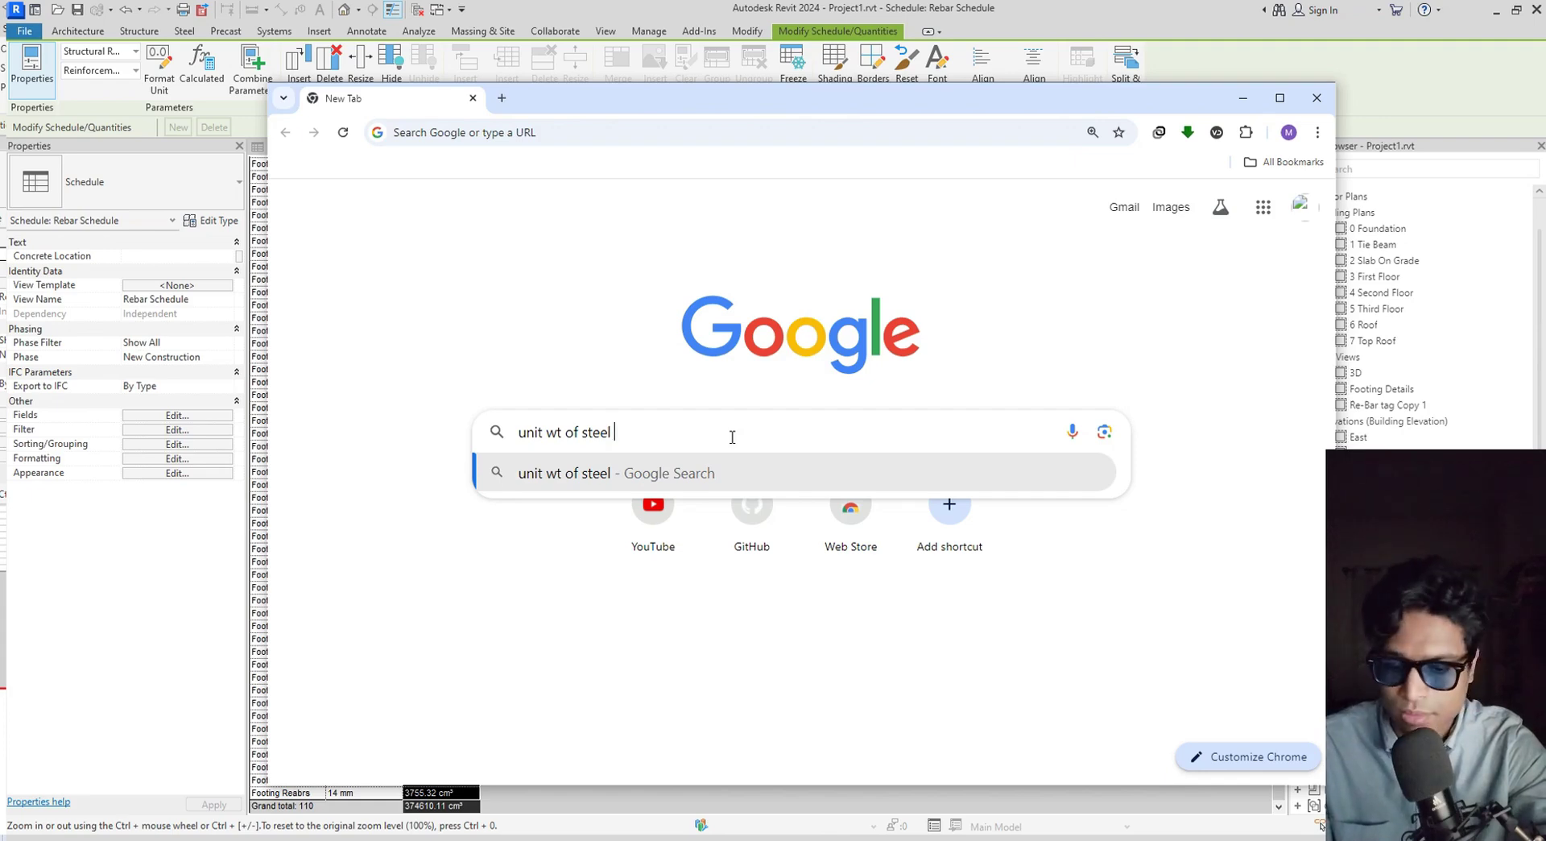
pyautogui.write(' per')
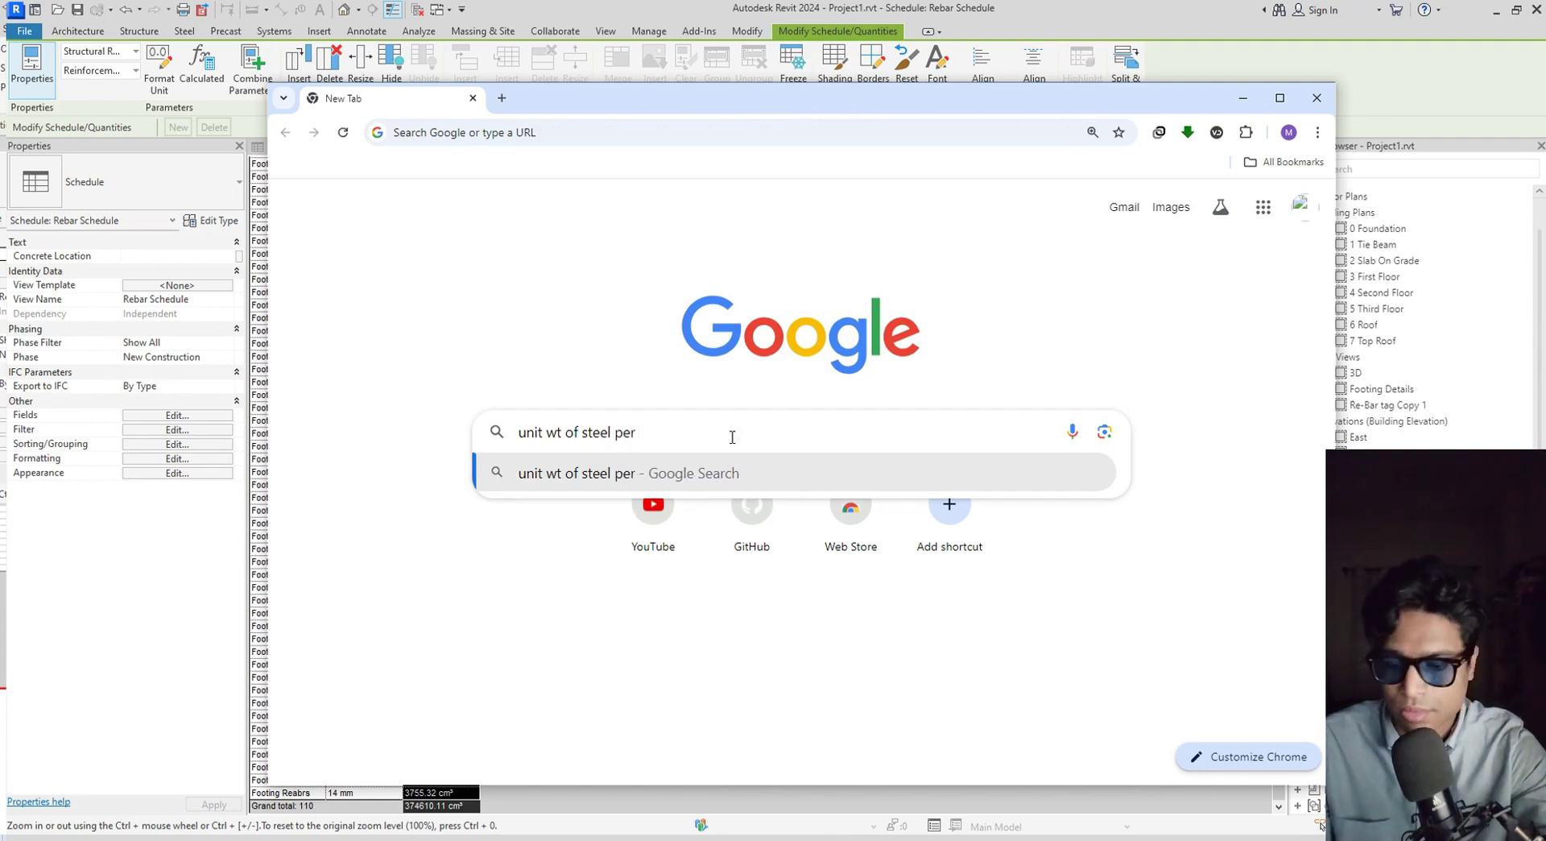
pyautogui.write(' cm')
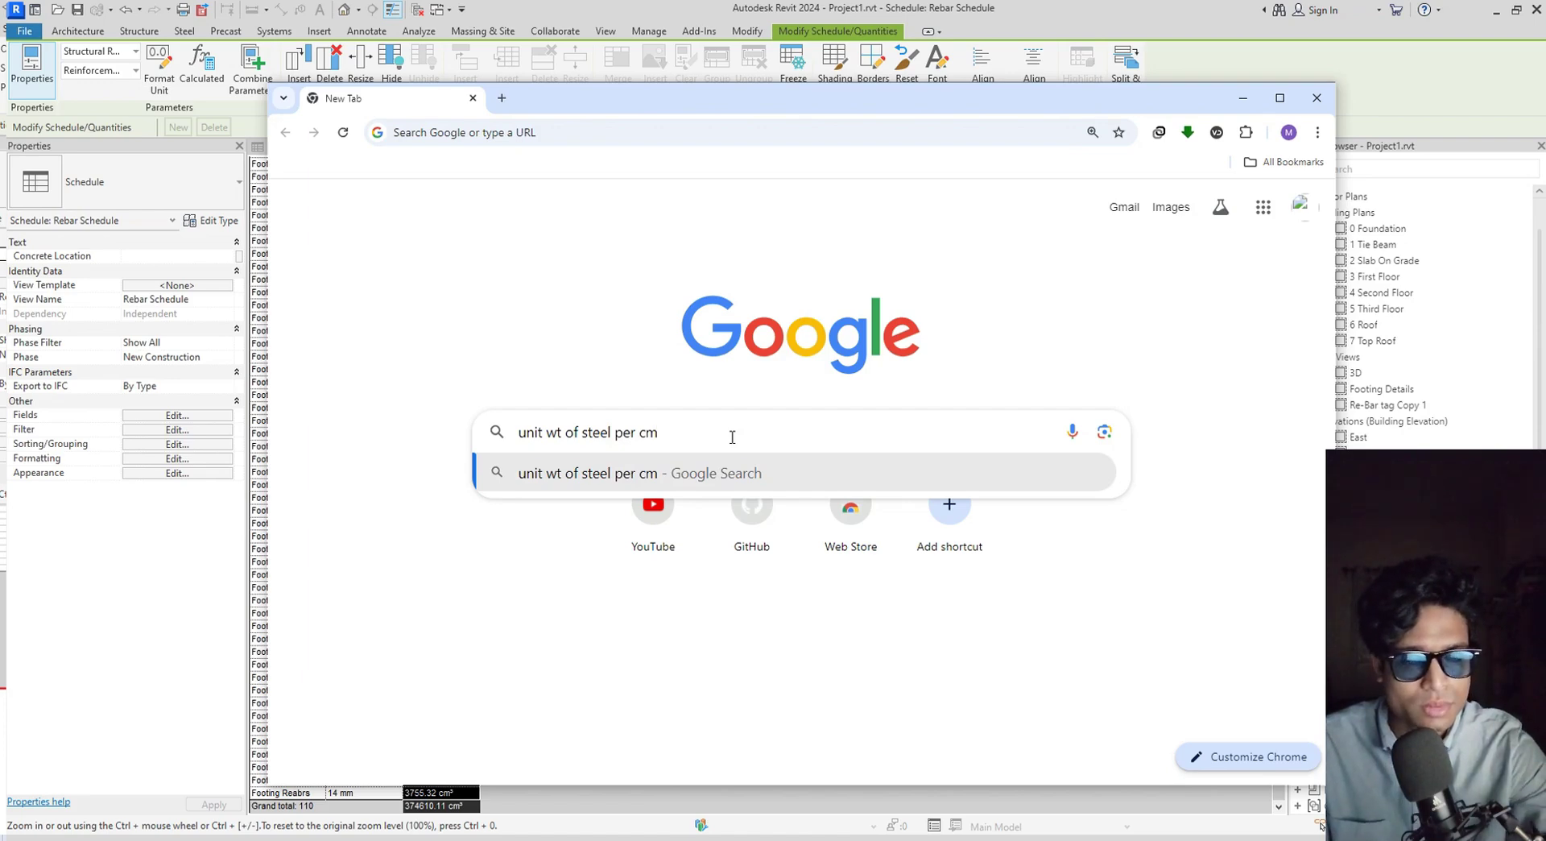
pyautogui.write('3')
pyautogui.press('Return')
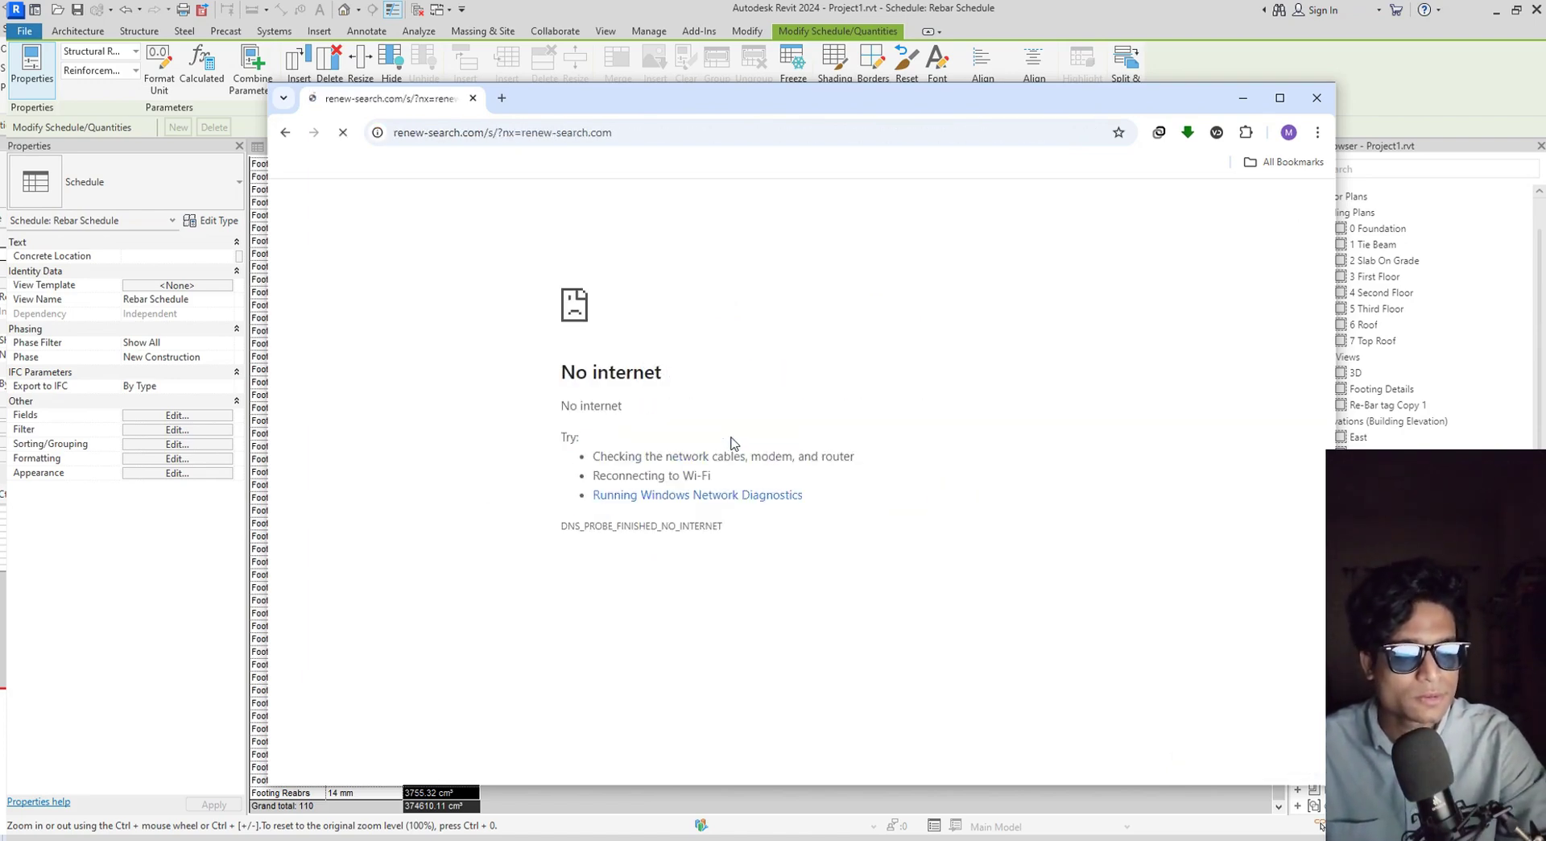
pyautogui.click(1317, 98)
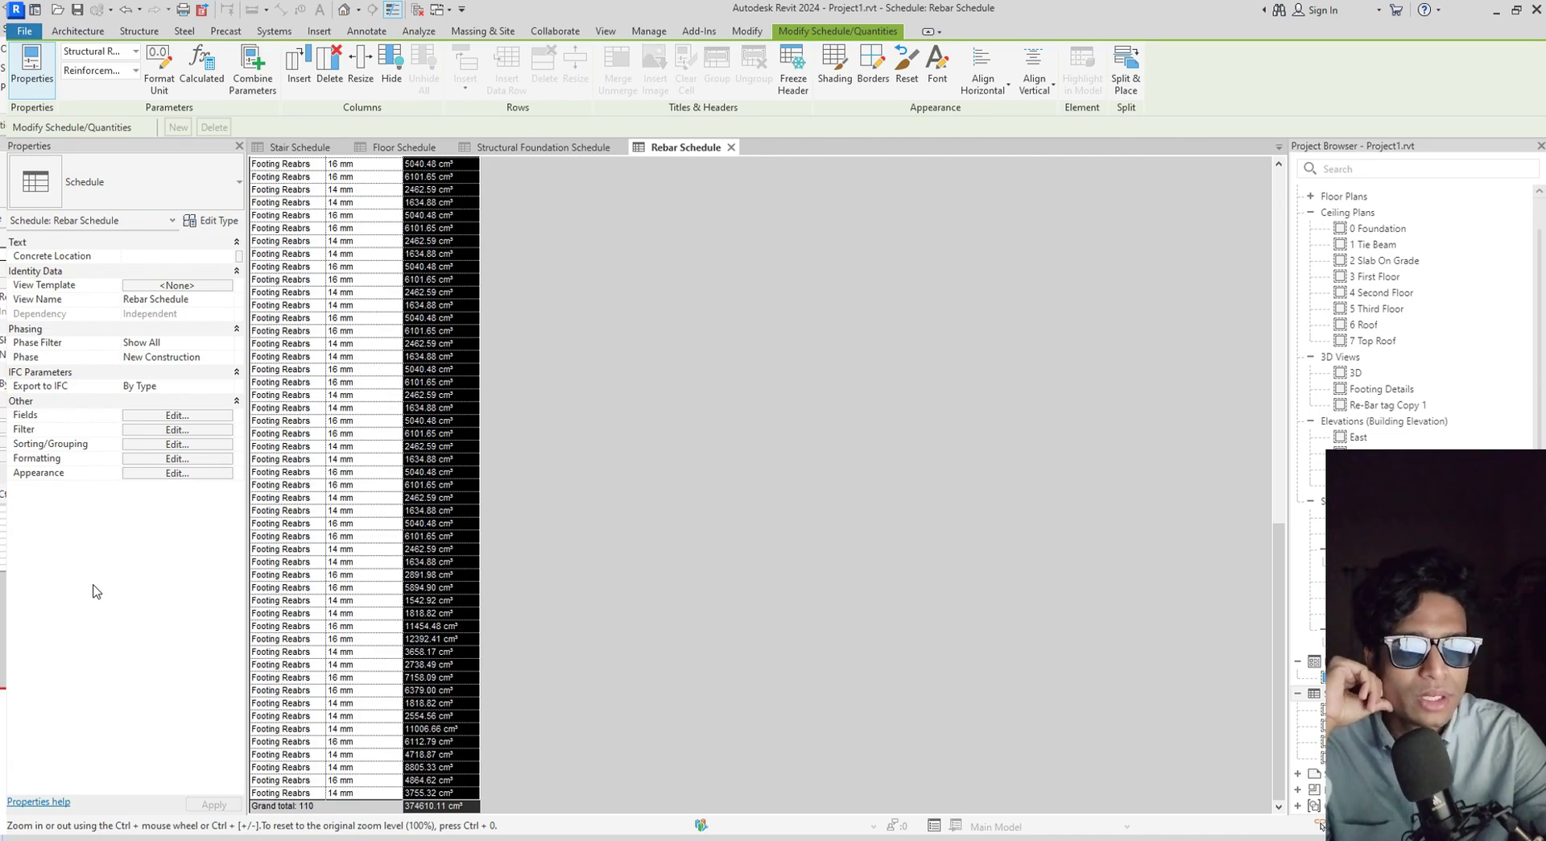
# Add the Bar Length field to the rebar schedule and place it between Bar Diameter and Reinforcement Volume.
pyautogui.scroll(10, 351, 377)
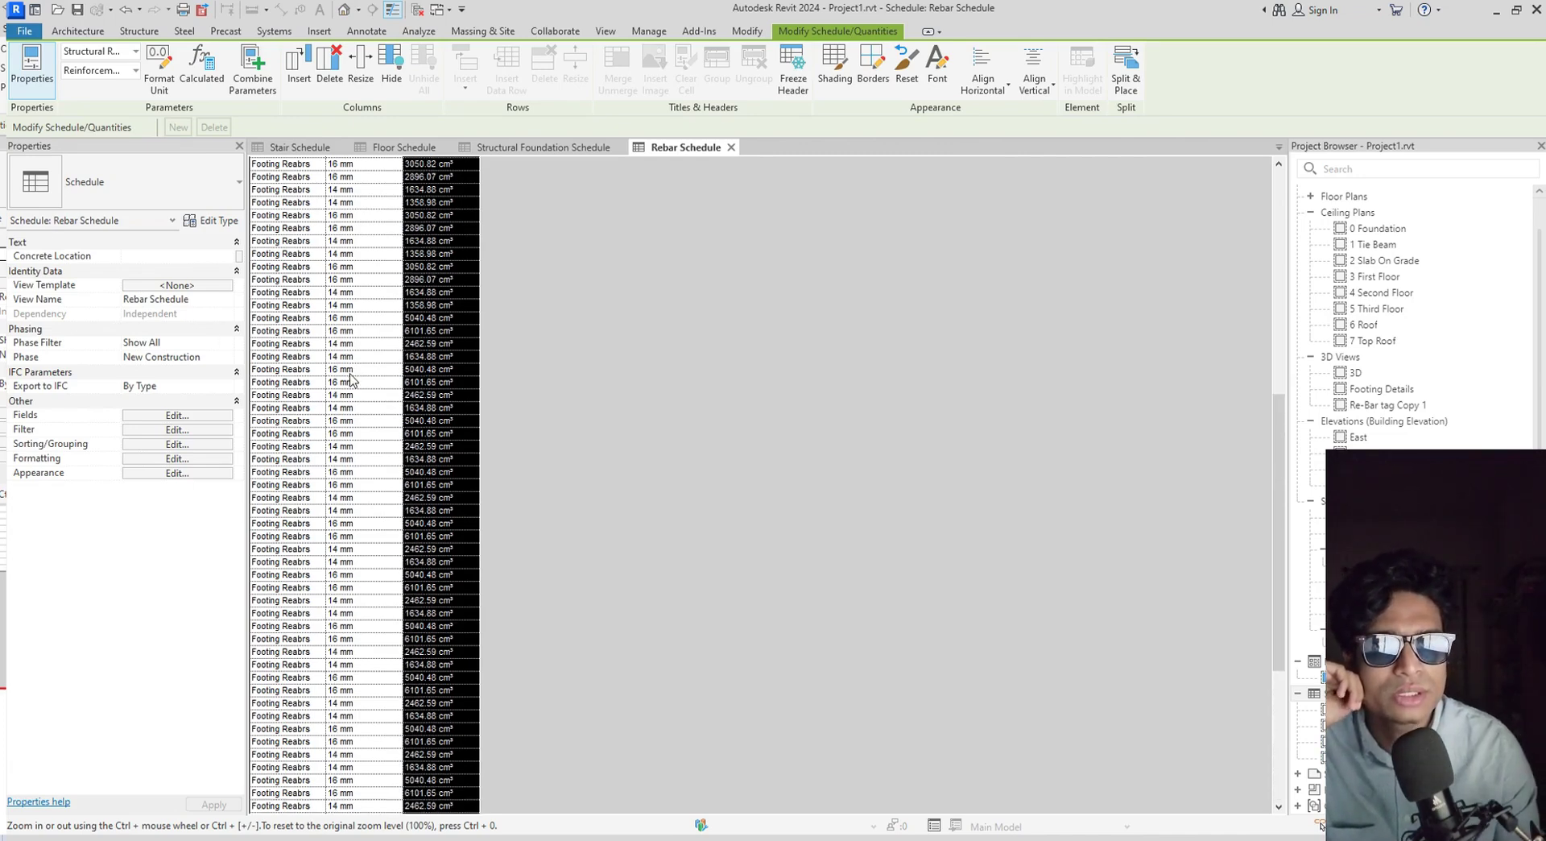
pyautogui.scroll(4, 351, 377)
pyautogui.scroll(-6, 351, 377)
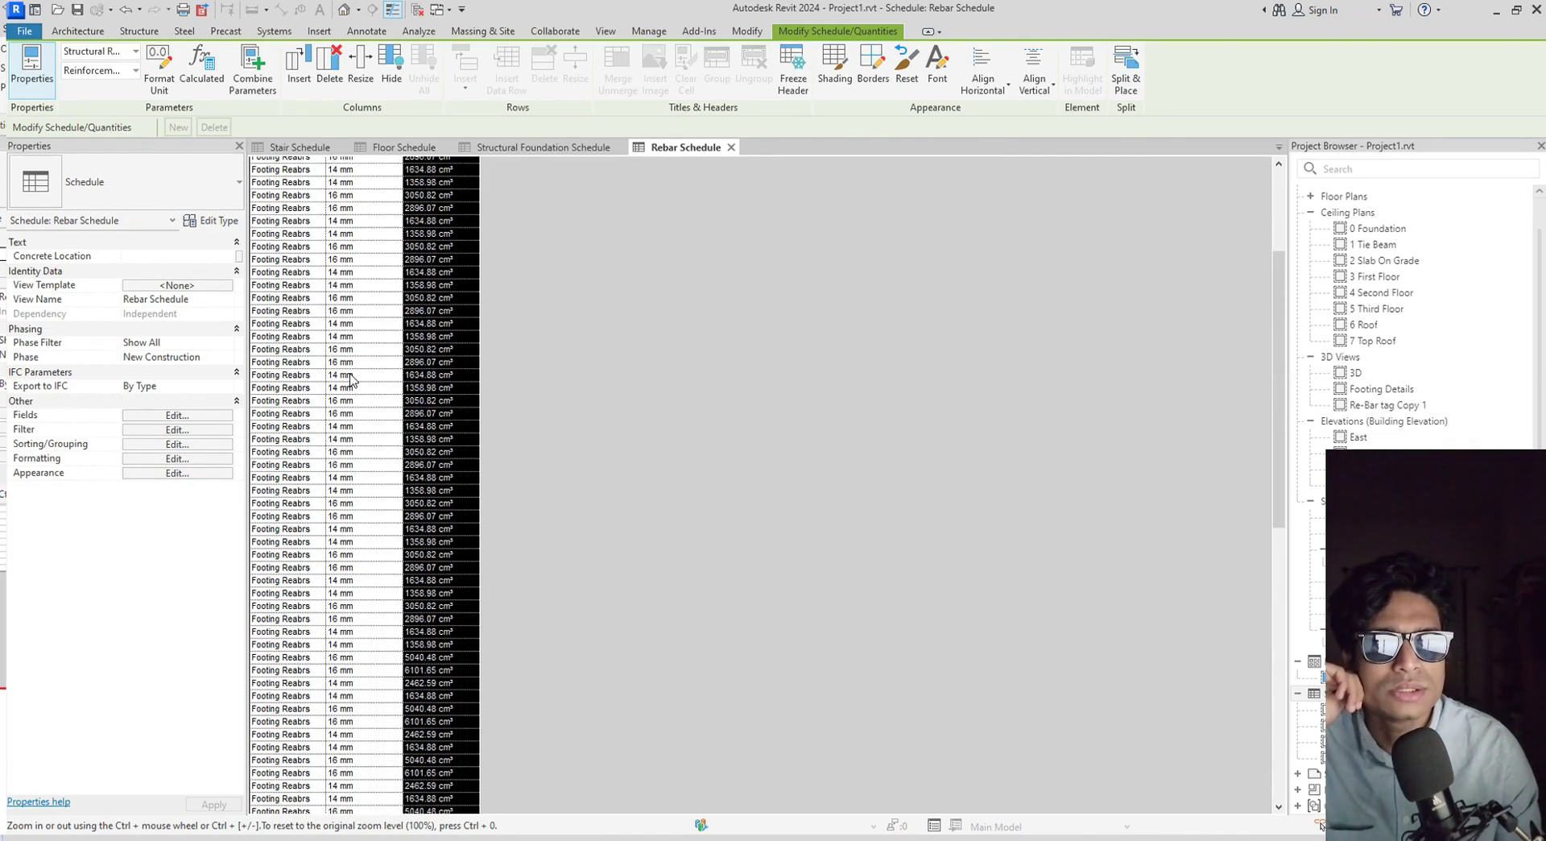
pyautogui.scroll(-6, 351, 377)
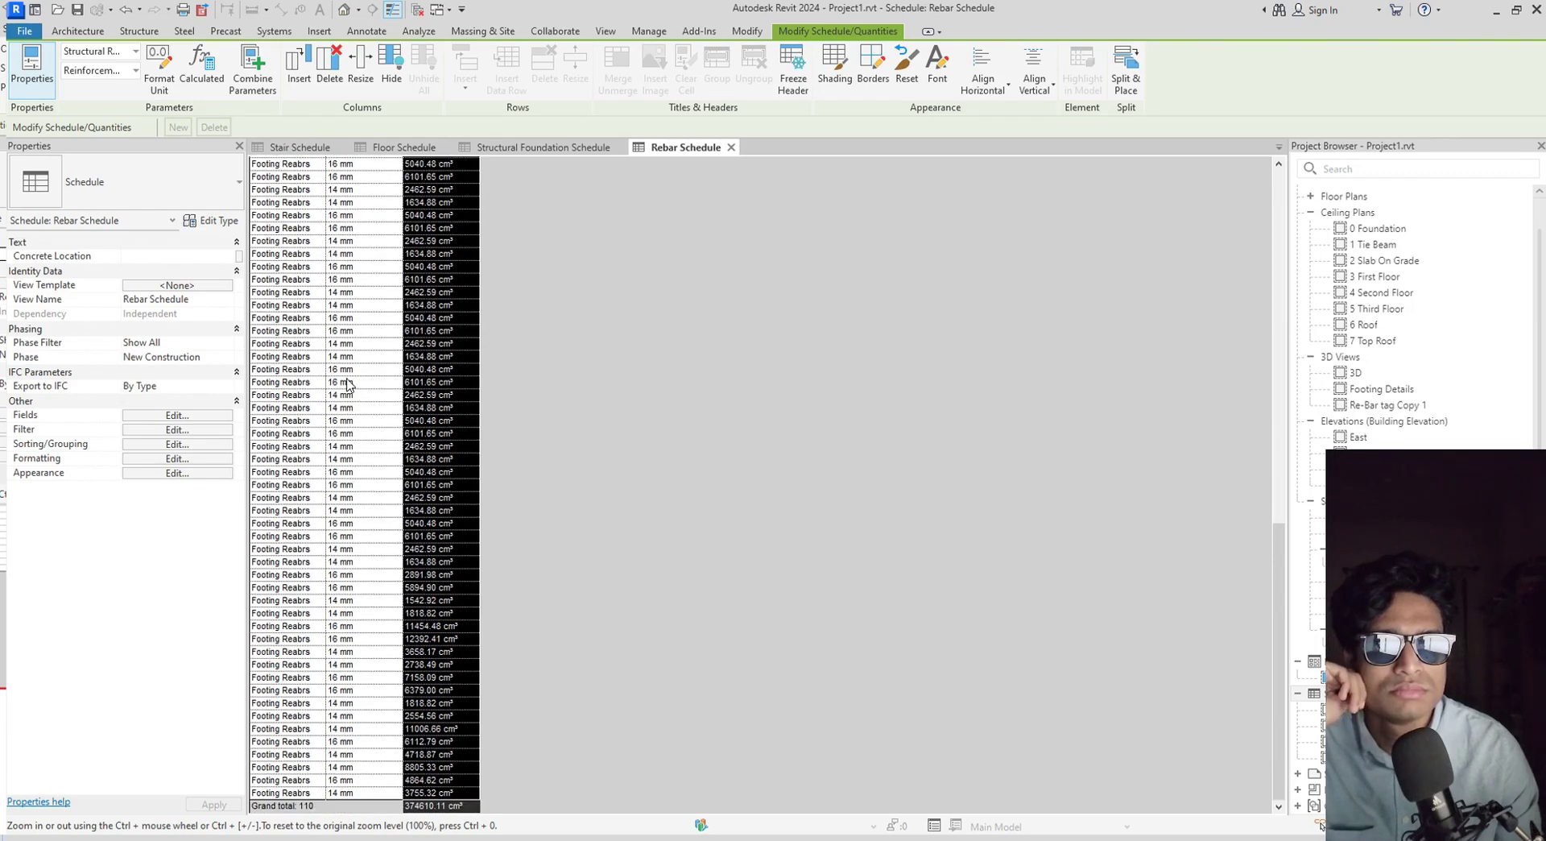
pyautogui.click(170, 416)
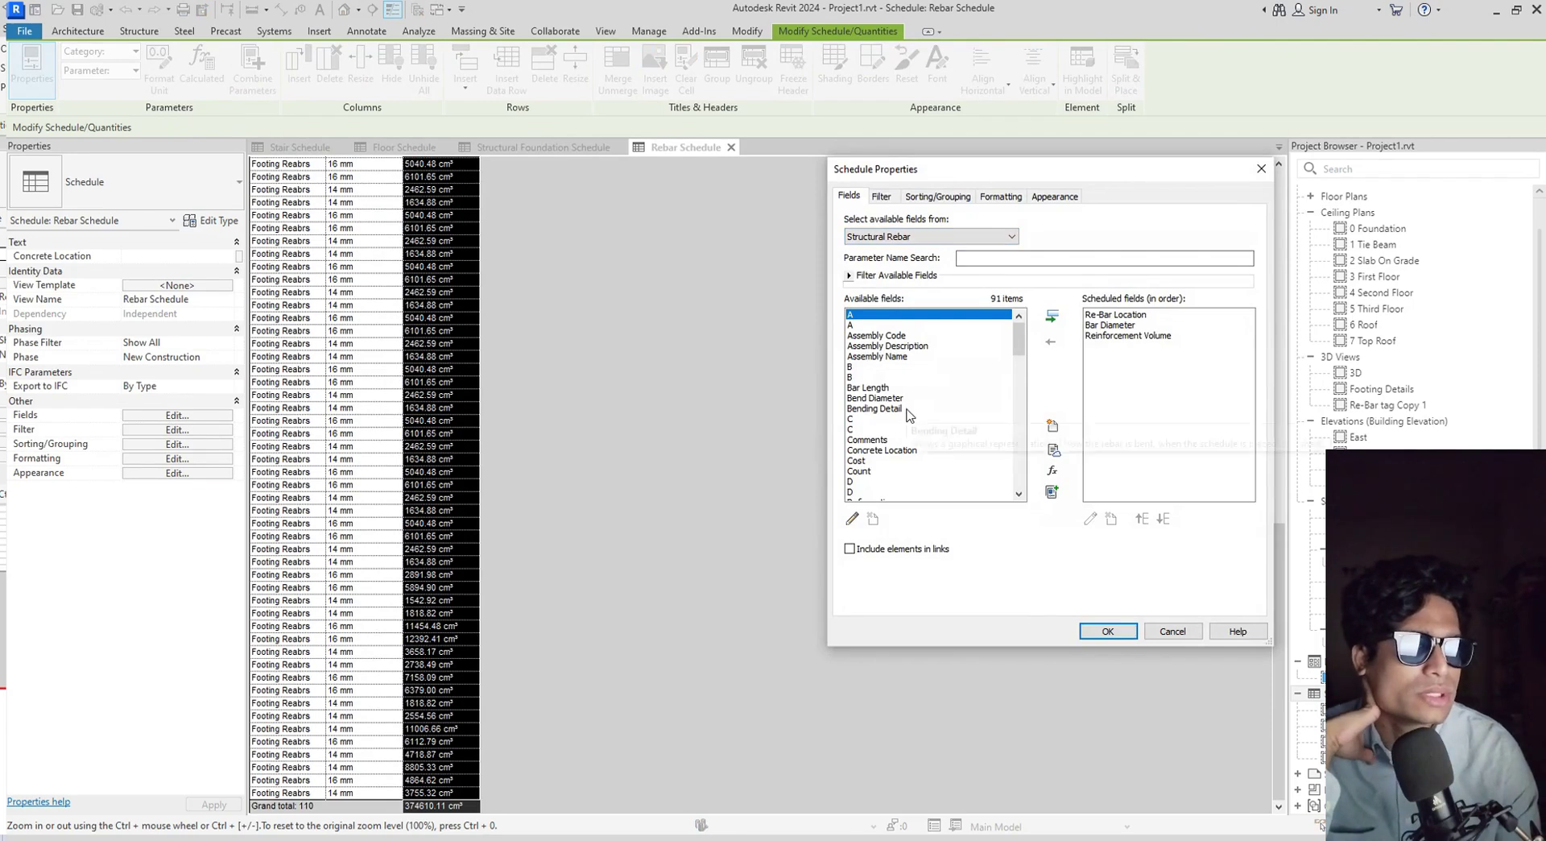
pyautogui.click(908, 410)
pyautogui.click(894, 388)
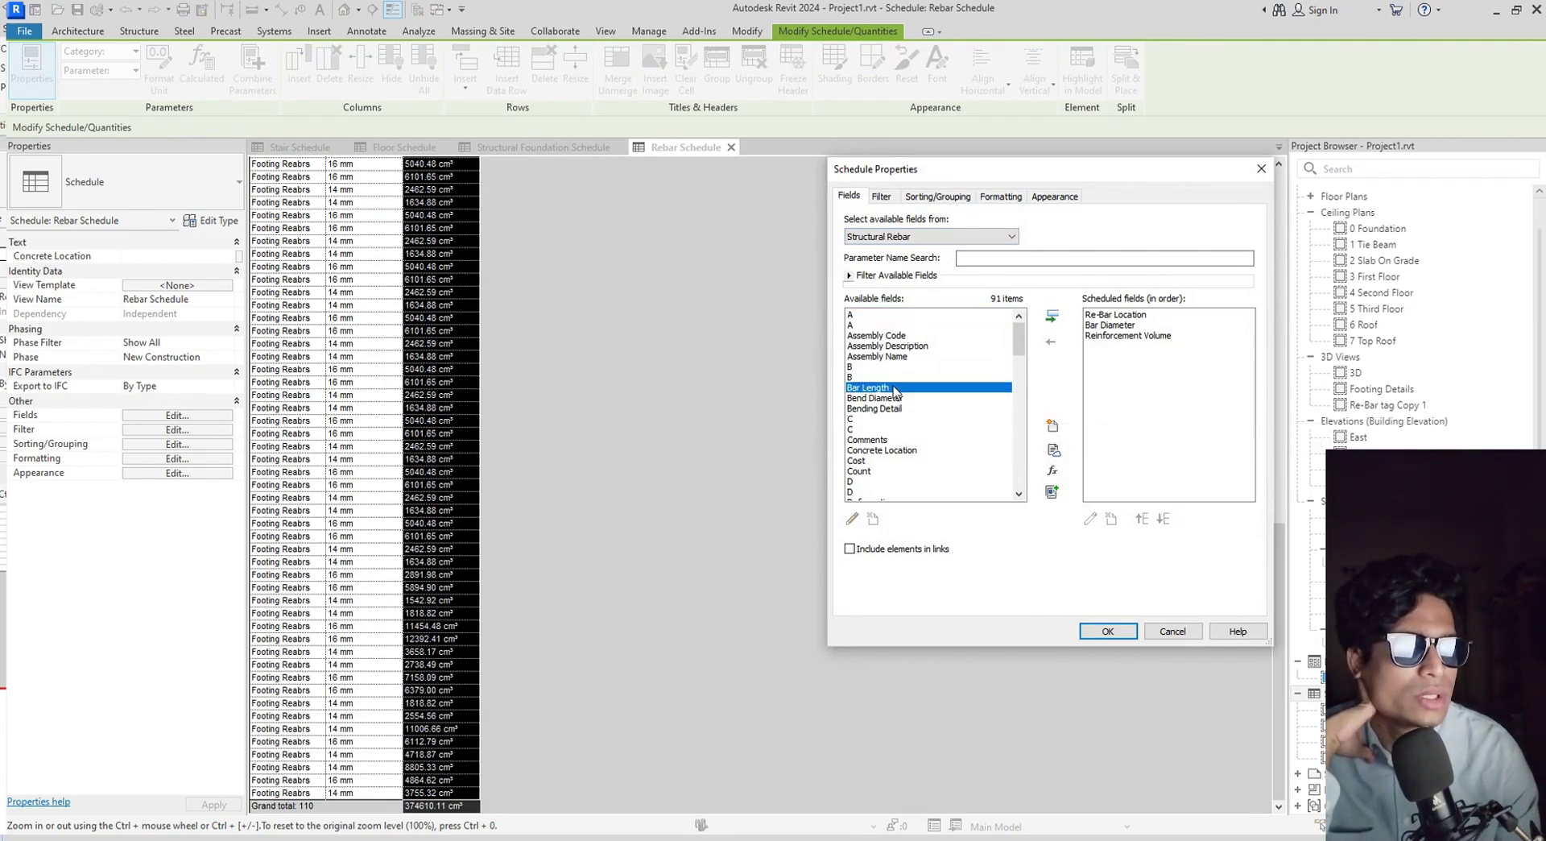
pyautogui.click(1052, 316)
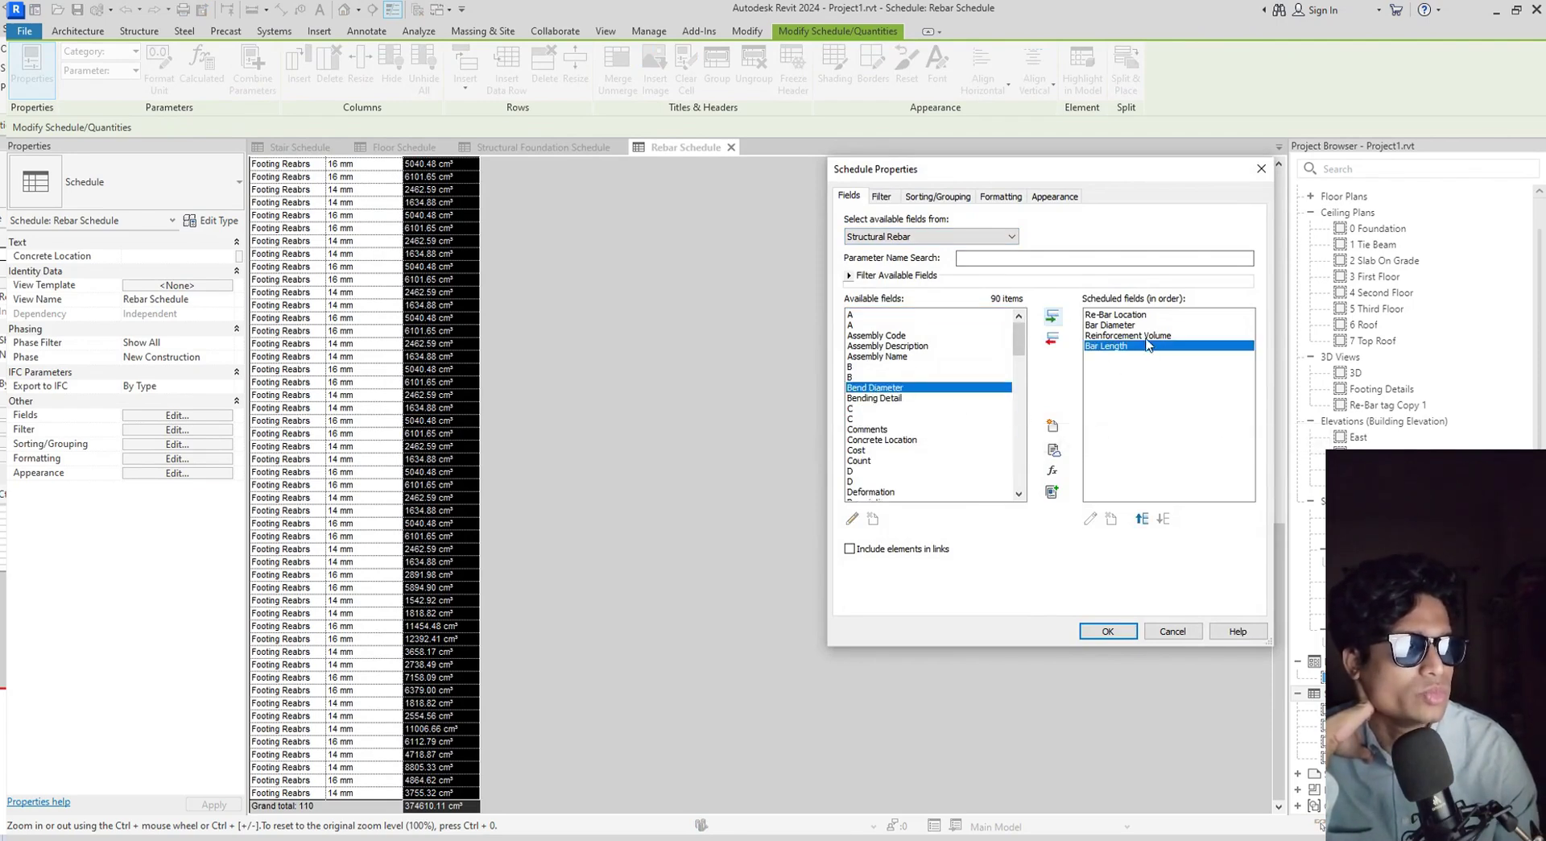
pyautogui.click(1142, 522)
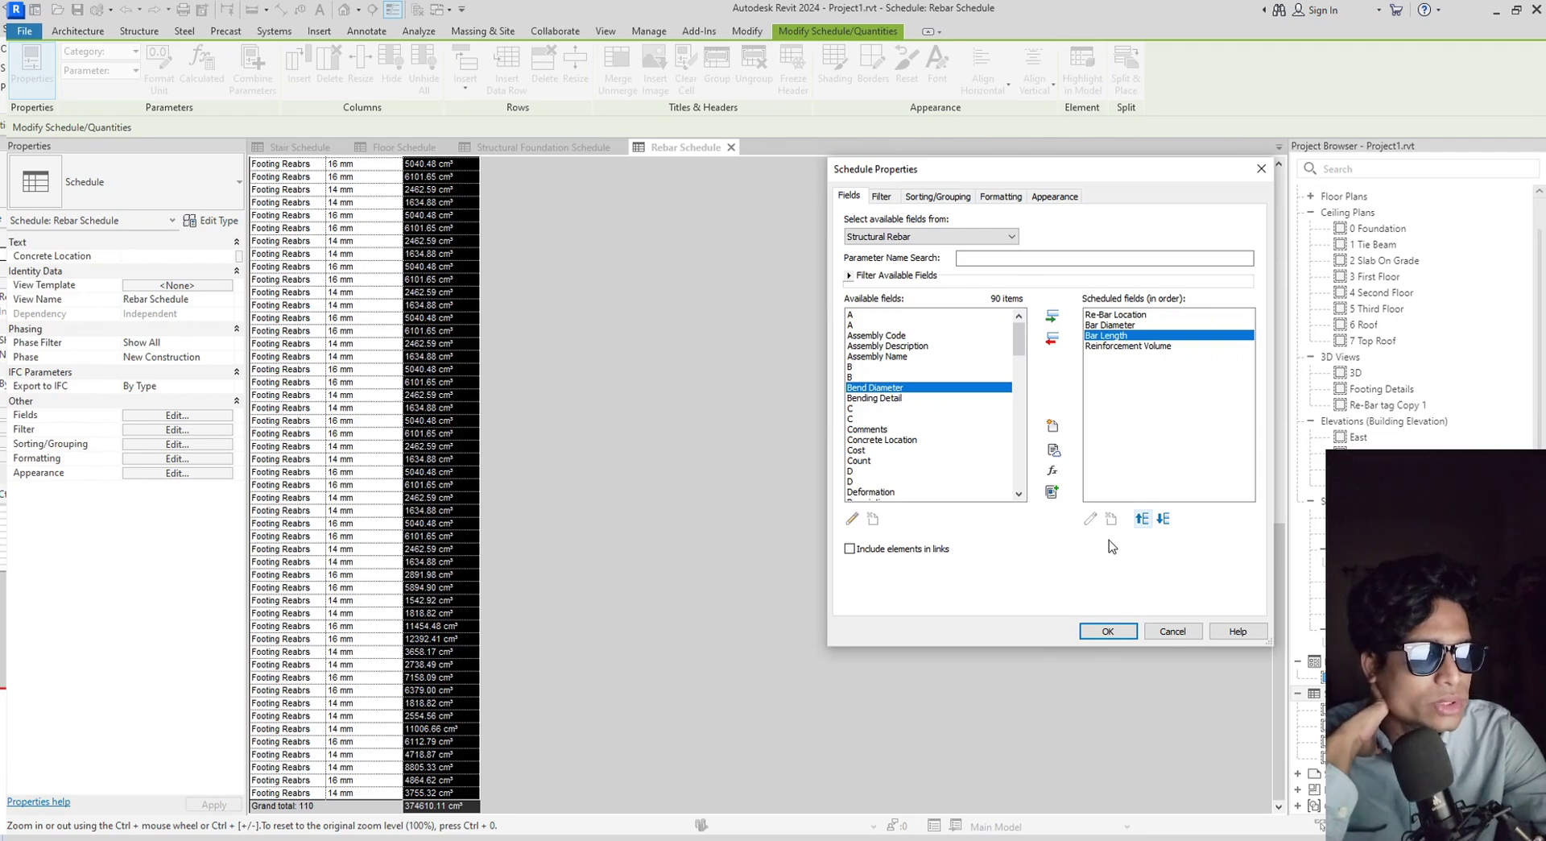
pyautogui.click(1110, 632)
pyautogui.scroll(5, 538, 449)
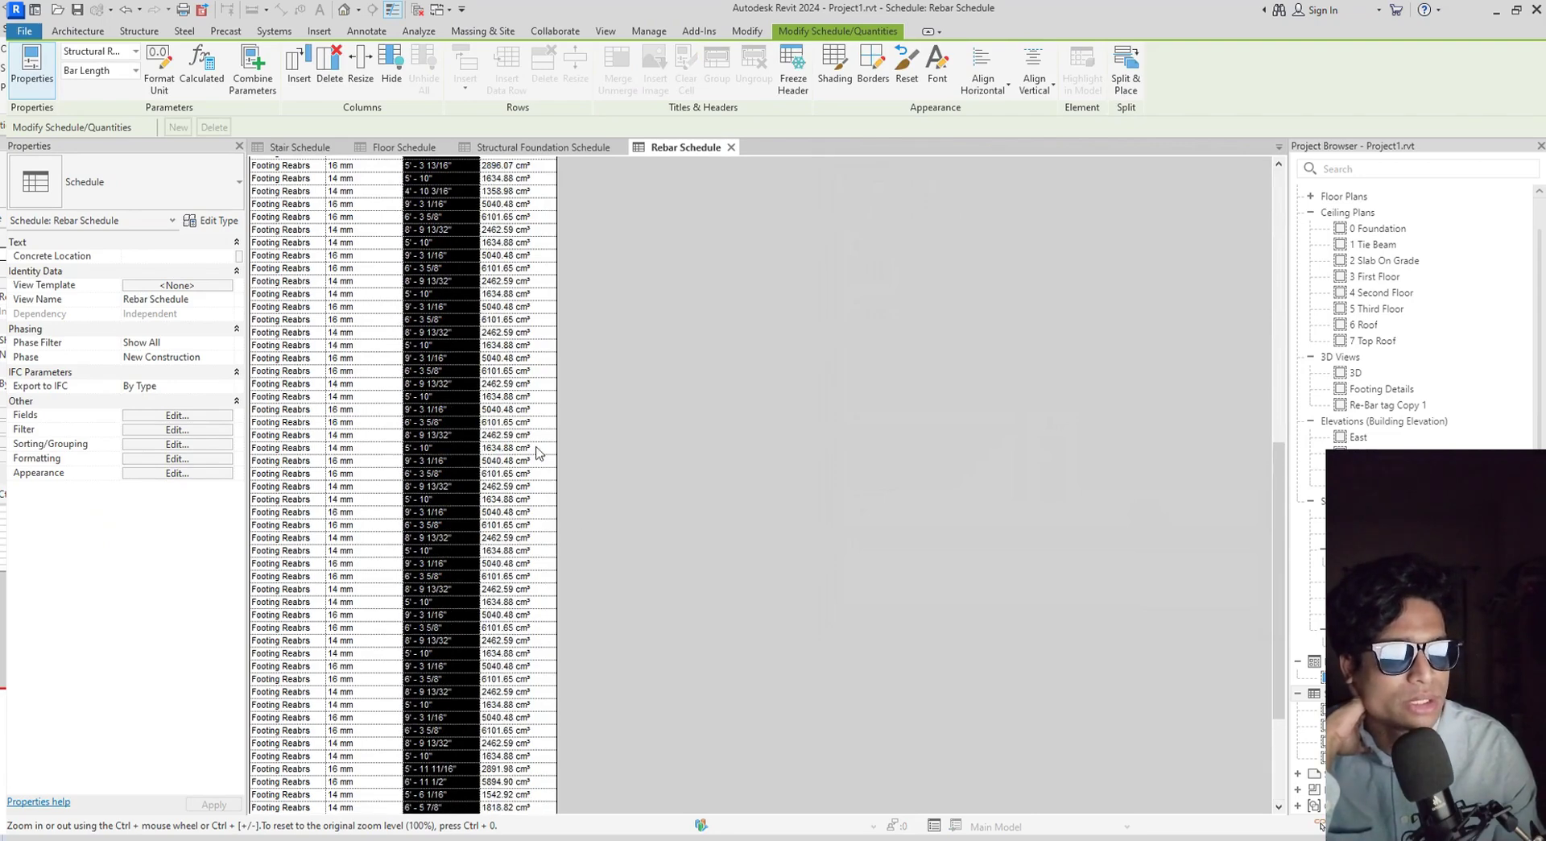
# Review the Bar Length values across the footing rebar rows and the schedule's grand total row.
pyautogui.scroll(5, 538, 449)
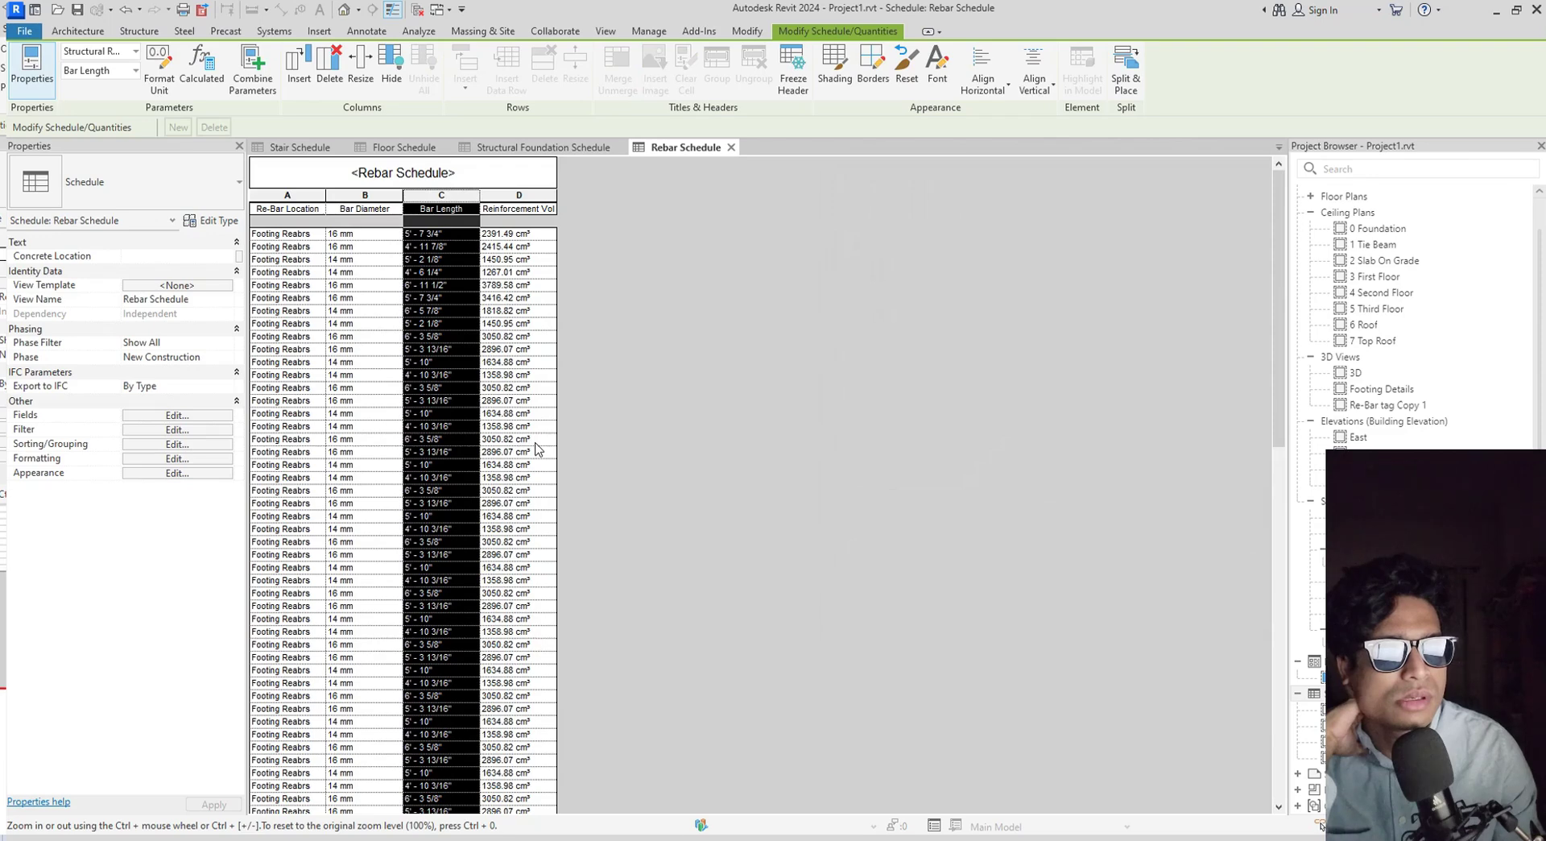
pyautogui.click(439, 377)
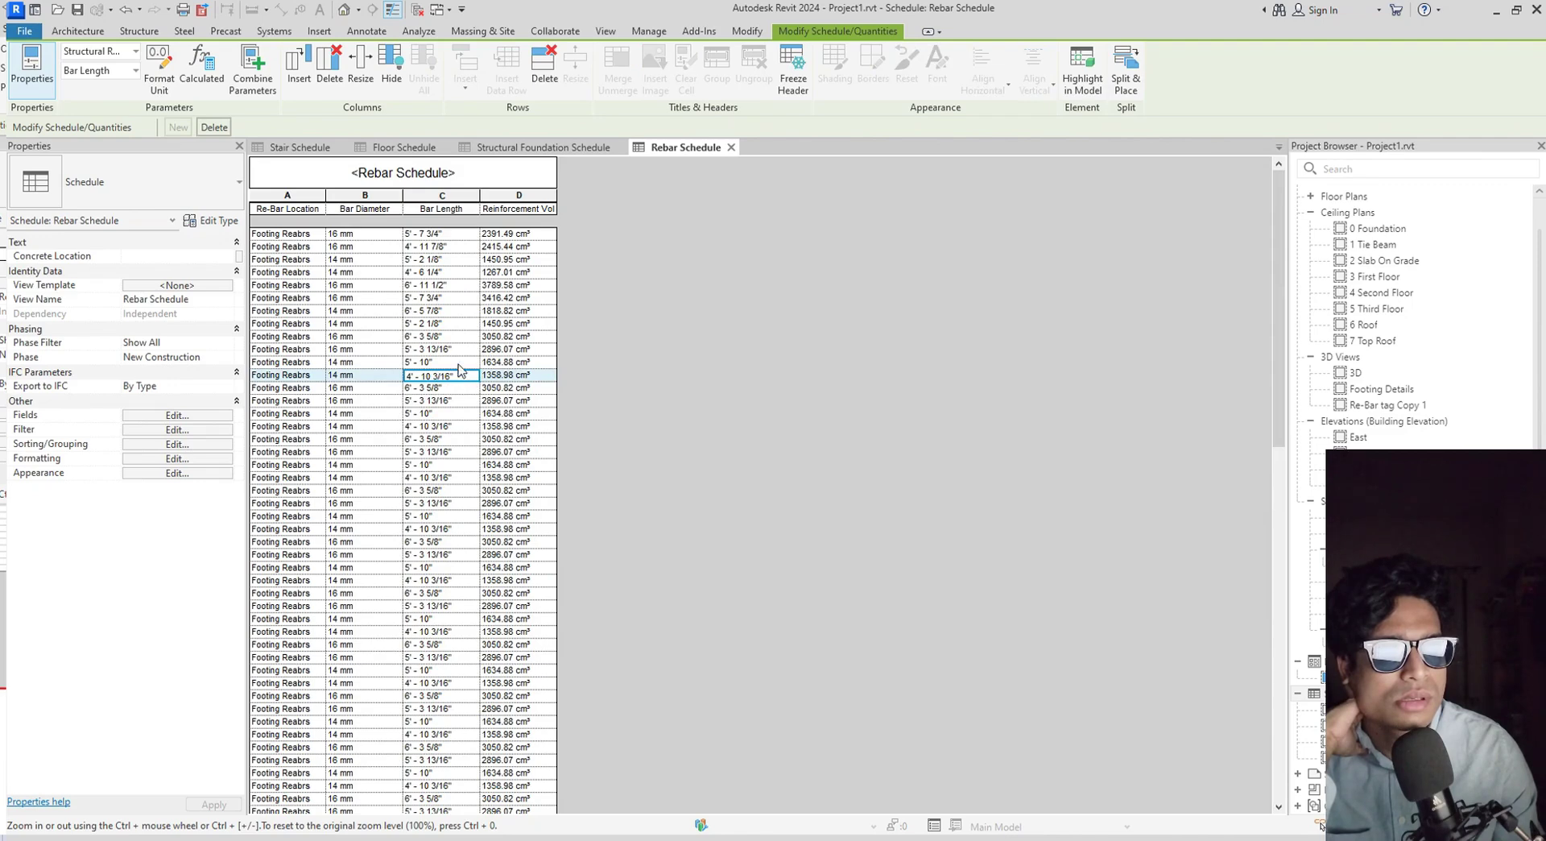
pyautogui.click(446, 477)
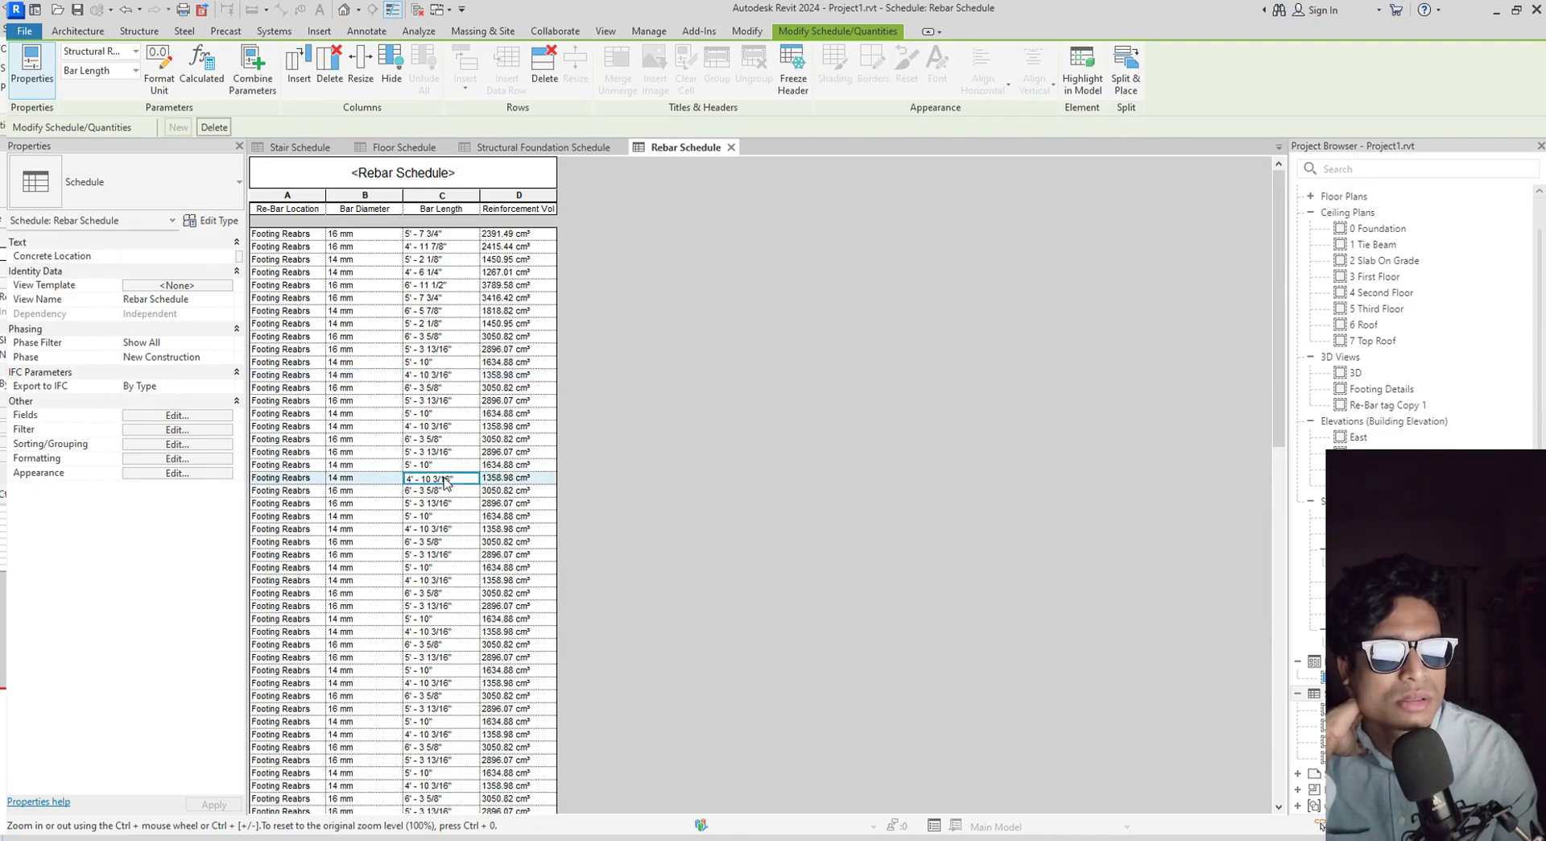
pyautogui.click(447, 352)
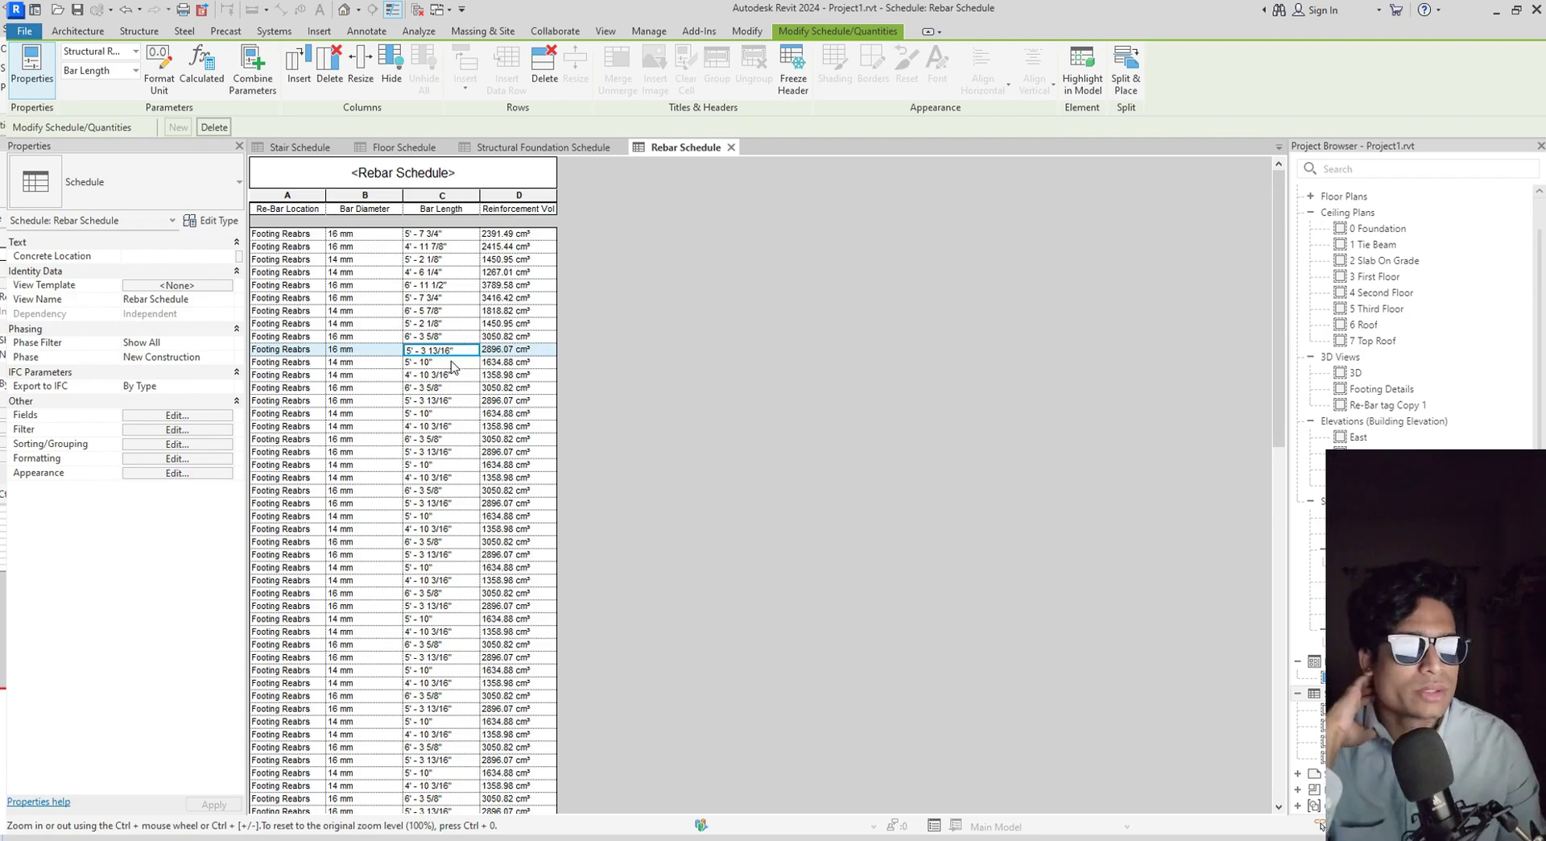
pyautogui.scroll(-10, 445, 403)
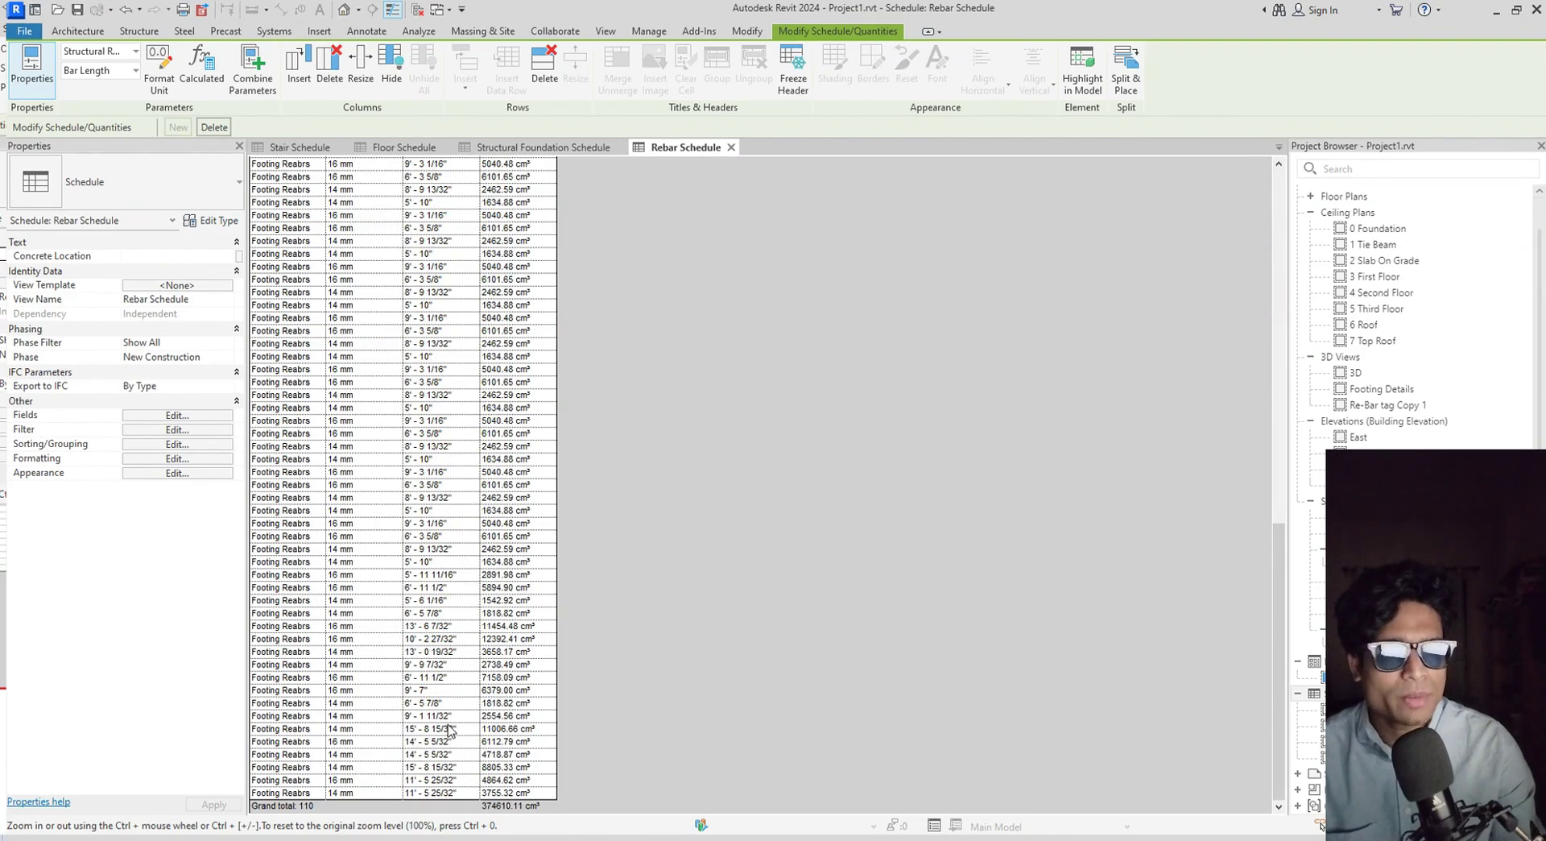
pyautogui.scroll(8, 449, 735)
pyautogui.scroll(10, 448, 730)
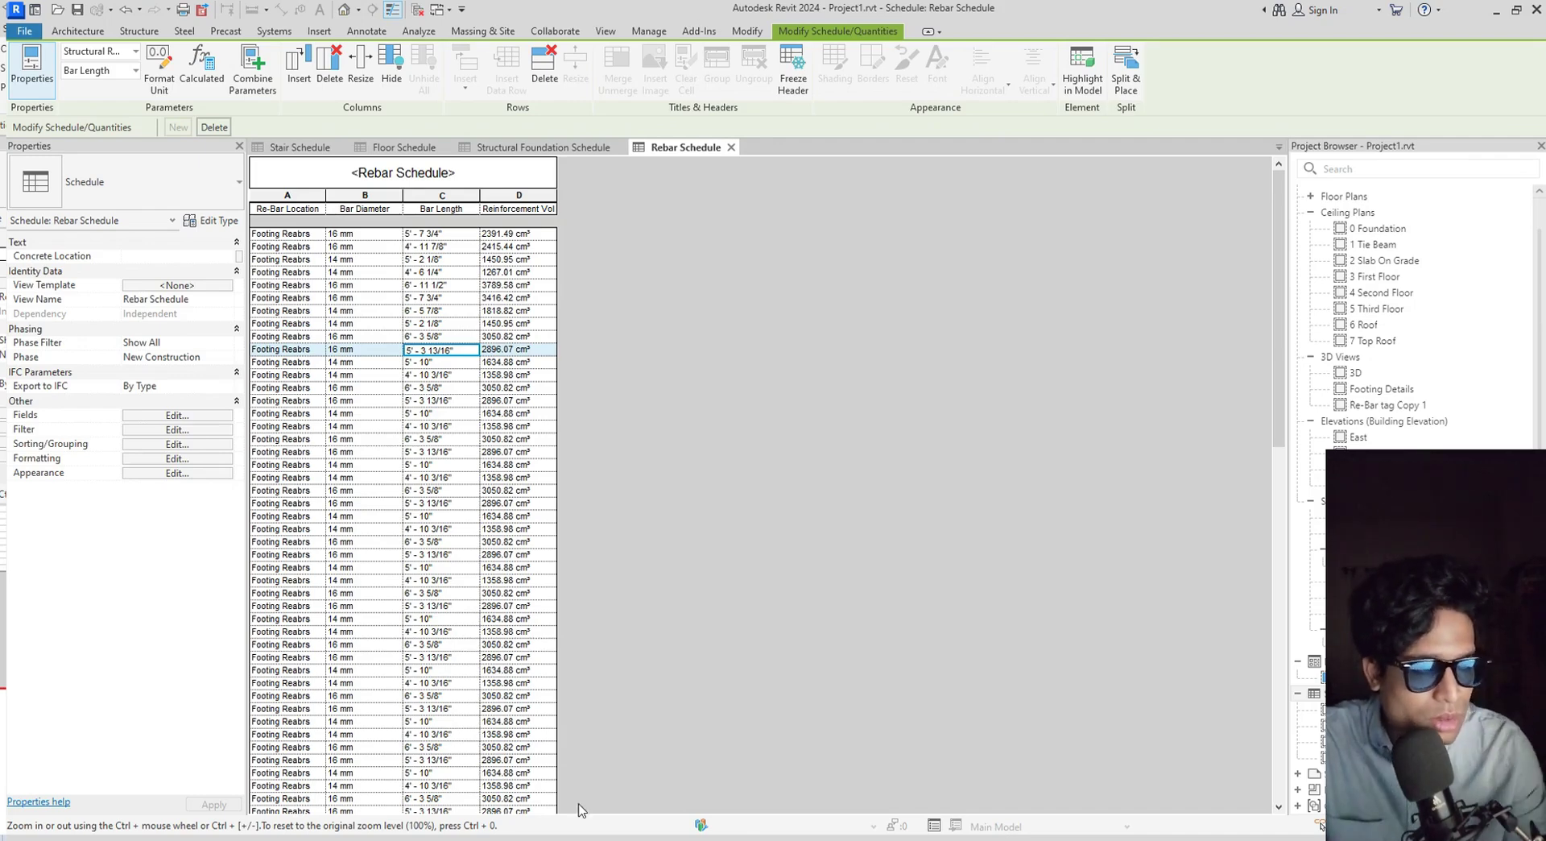
# Rename the rebar schedule to "Rebar Schedule of Footings" and check it through to the grand total.
pyautogui.rightClick(652, 840)
pyautogui.click(1343, 300)
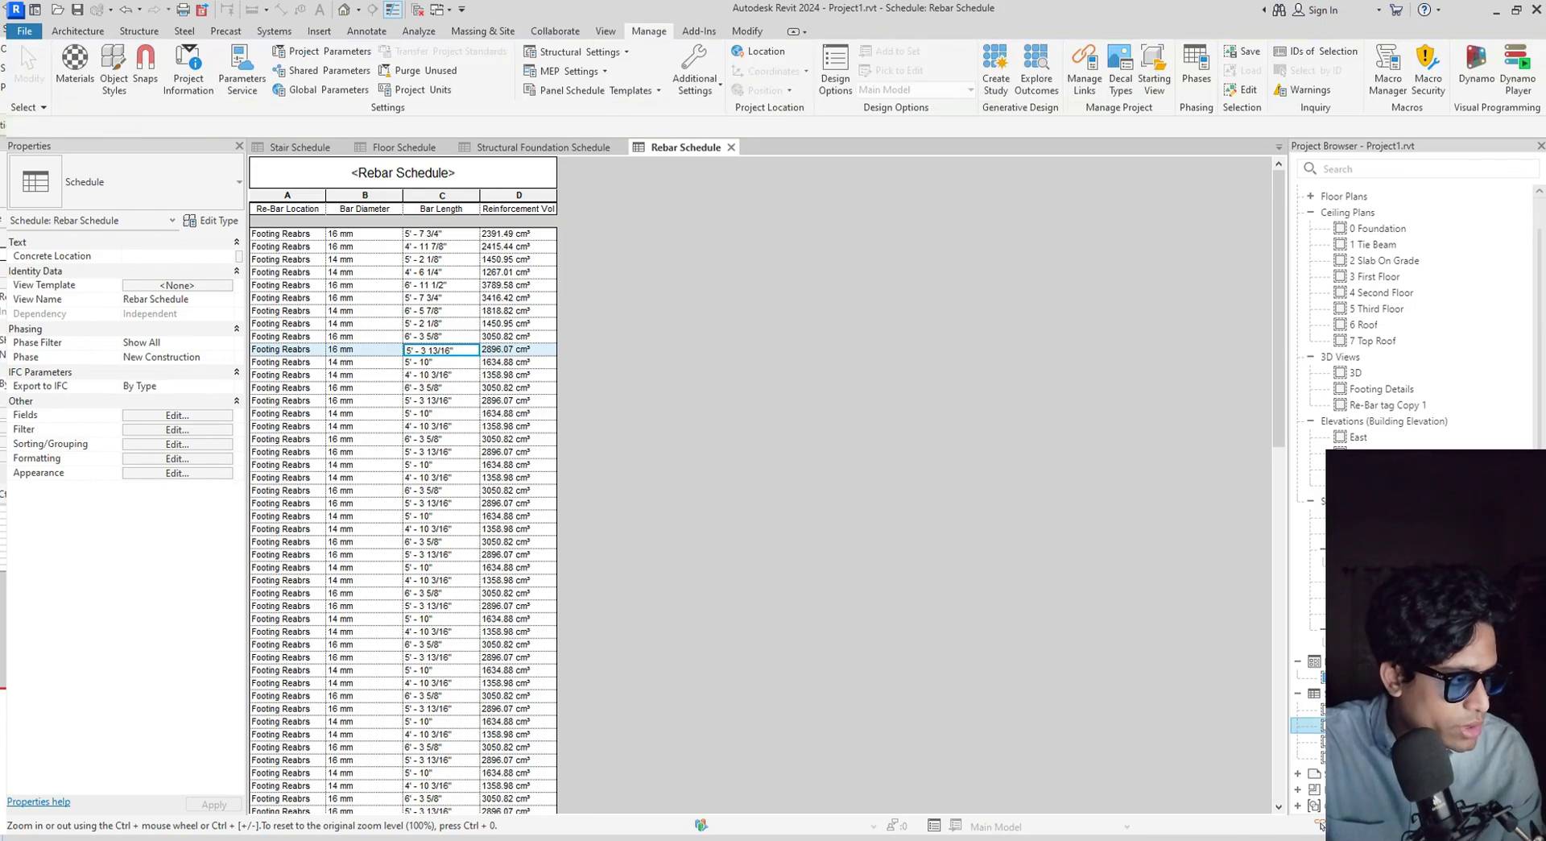
pyautogui.rightClick(1343, 300)
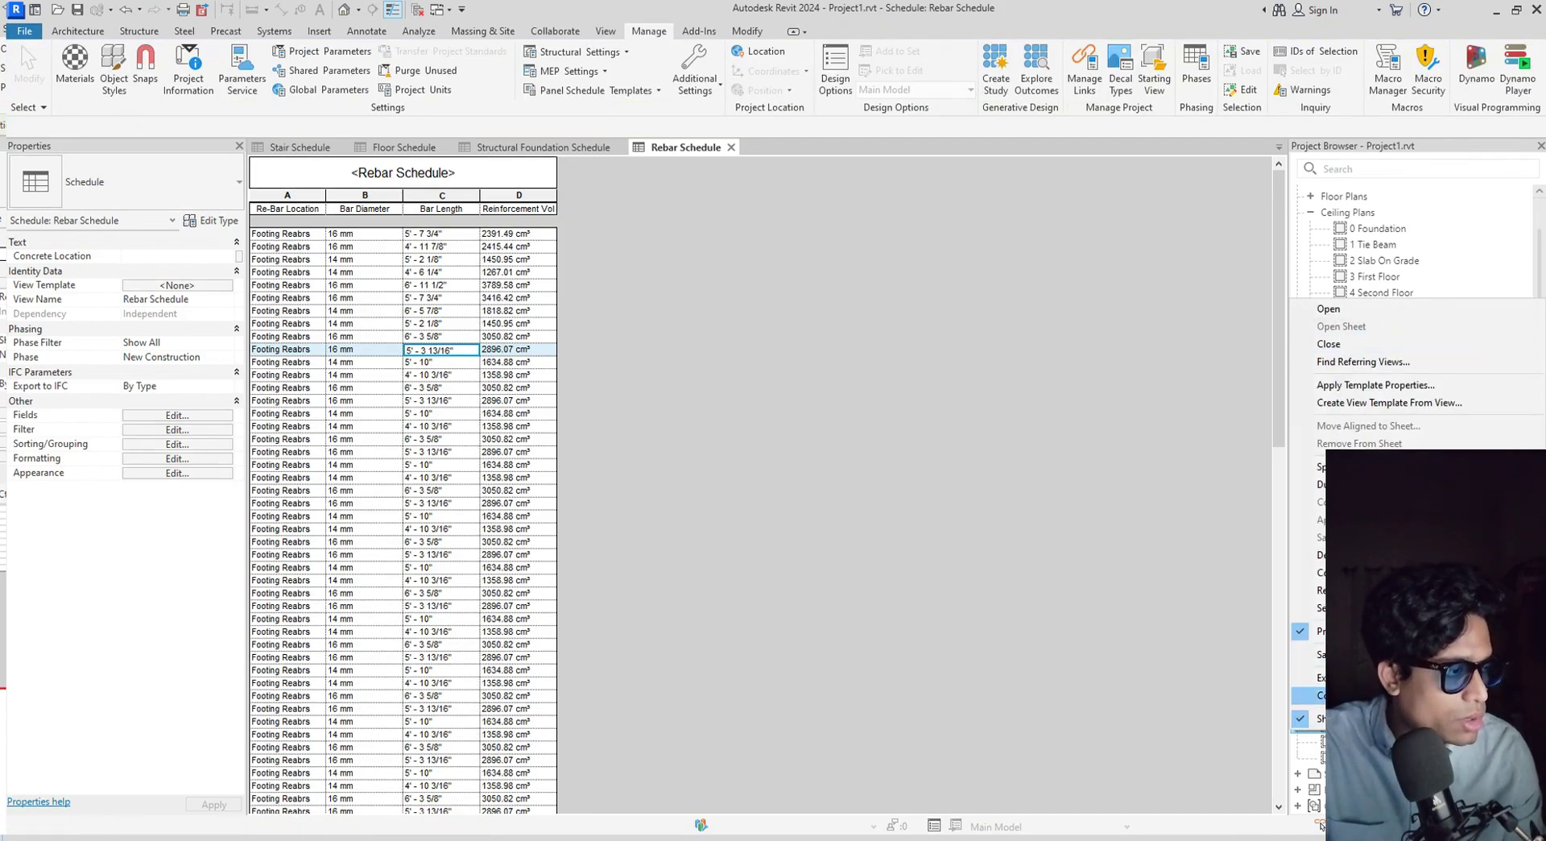
pyautogui.click(1344, 344)
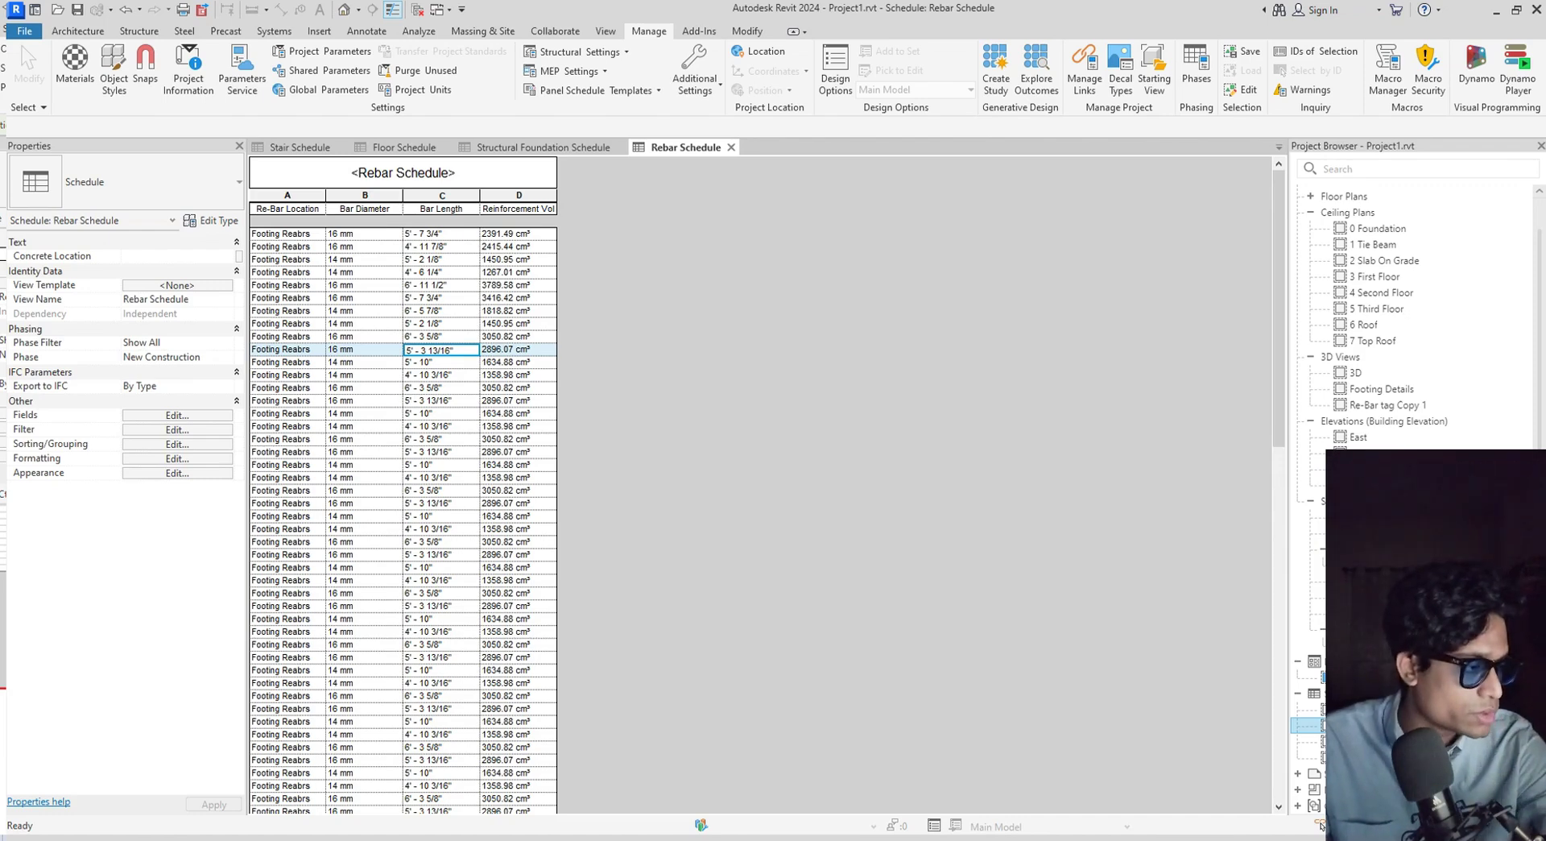
pyautogui.press('Return')
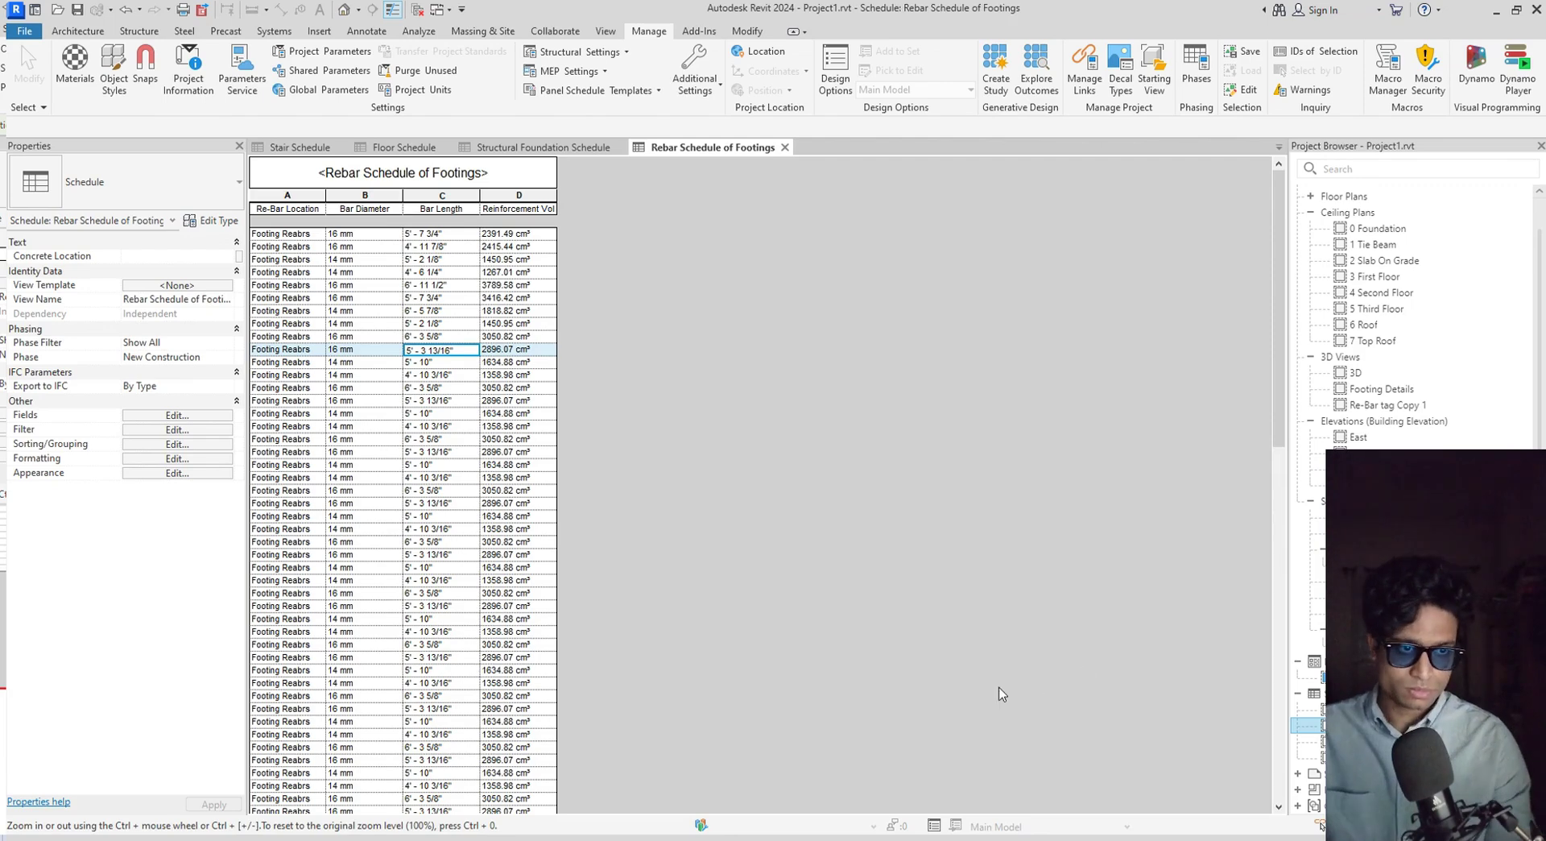
pyautogui.scroll(-15, 824, 659)
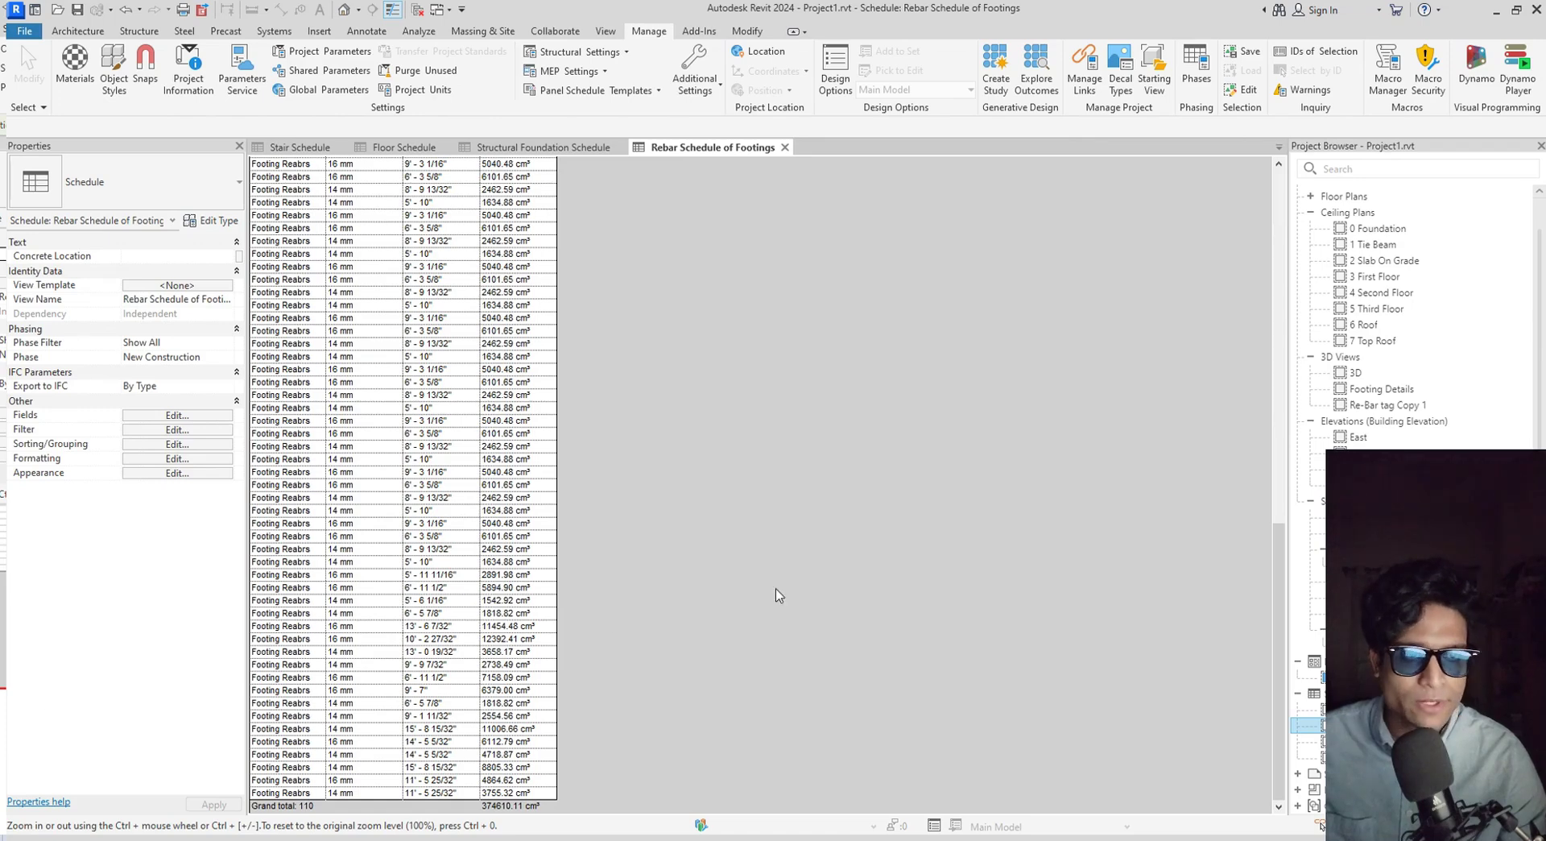
pyautogui.scroll(5, 773, 594)
pyautogui.scroll(10, 745, 600)
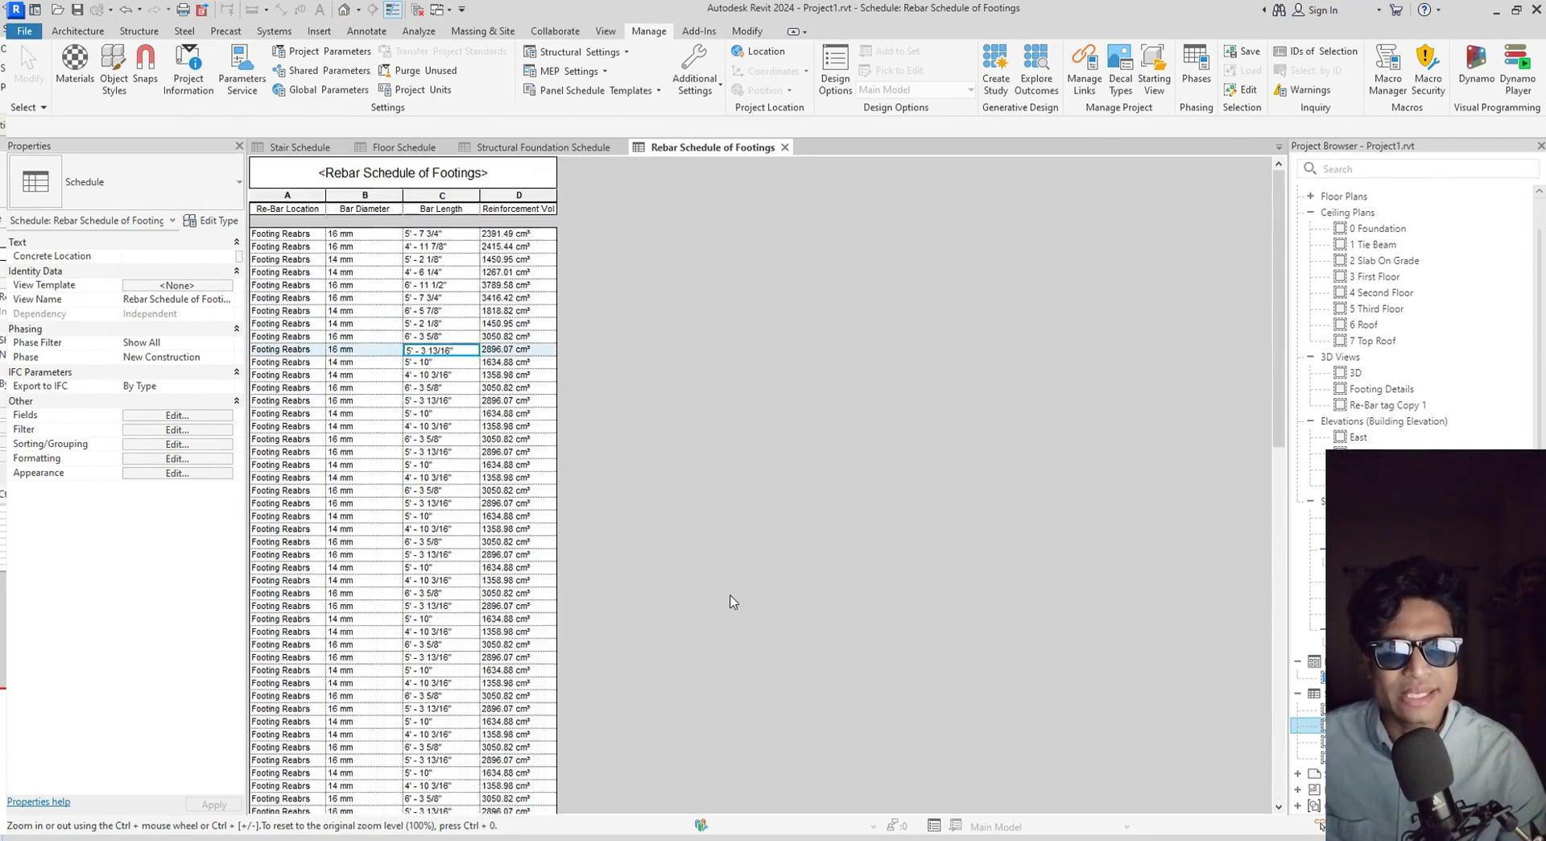